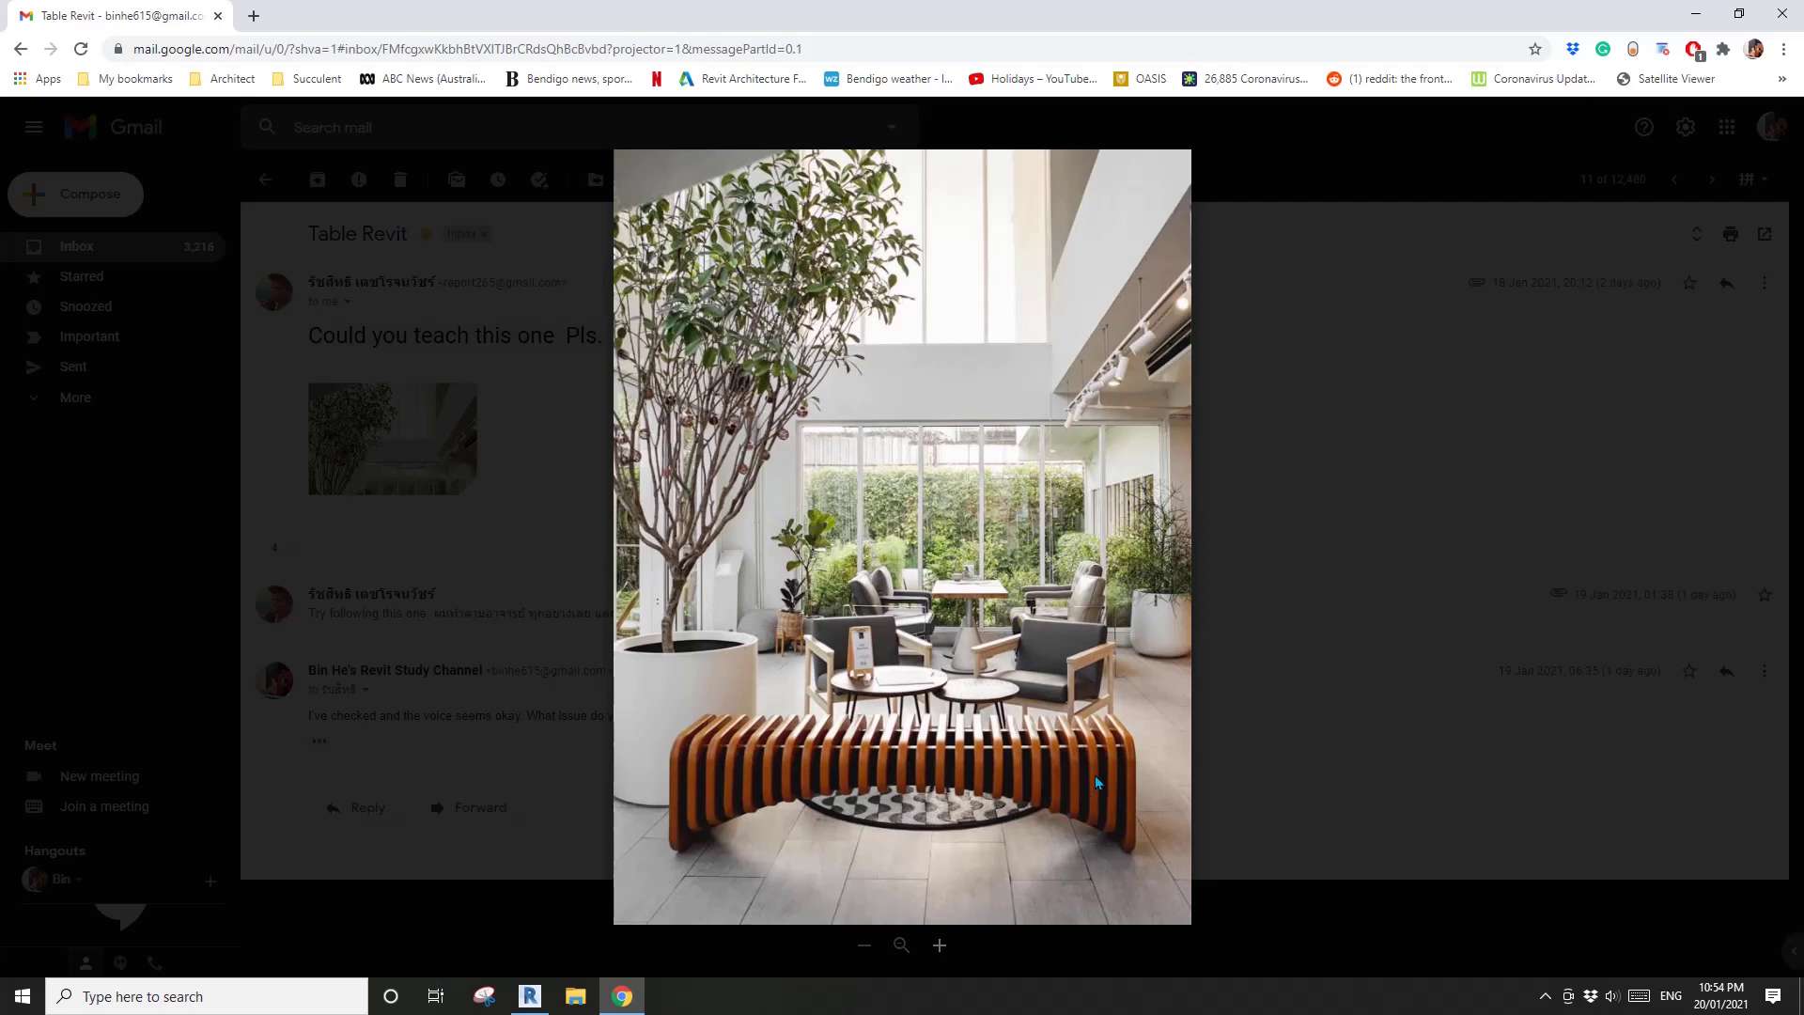
Switch from Gmail to Revit and create a new family from Metric Generic Model Adaptive.rft.
{"action": "mouse_move", "coordinate": [699, 771]}
{"action": "left_click", "coordinate": [530, 996]}
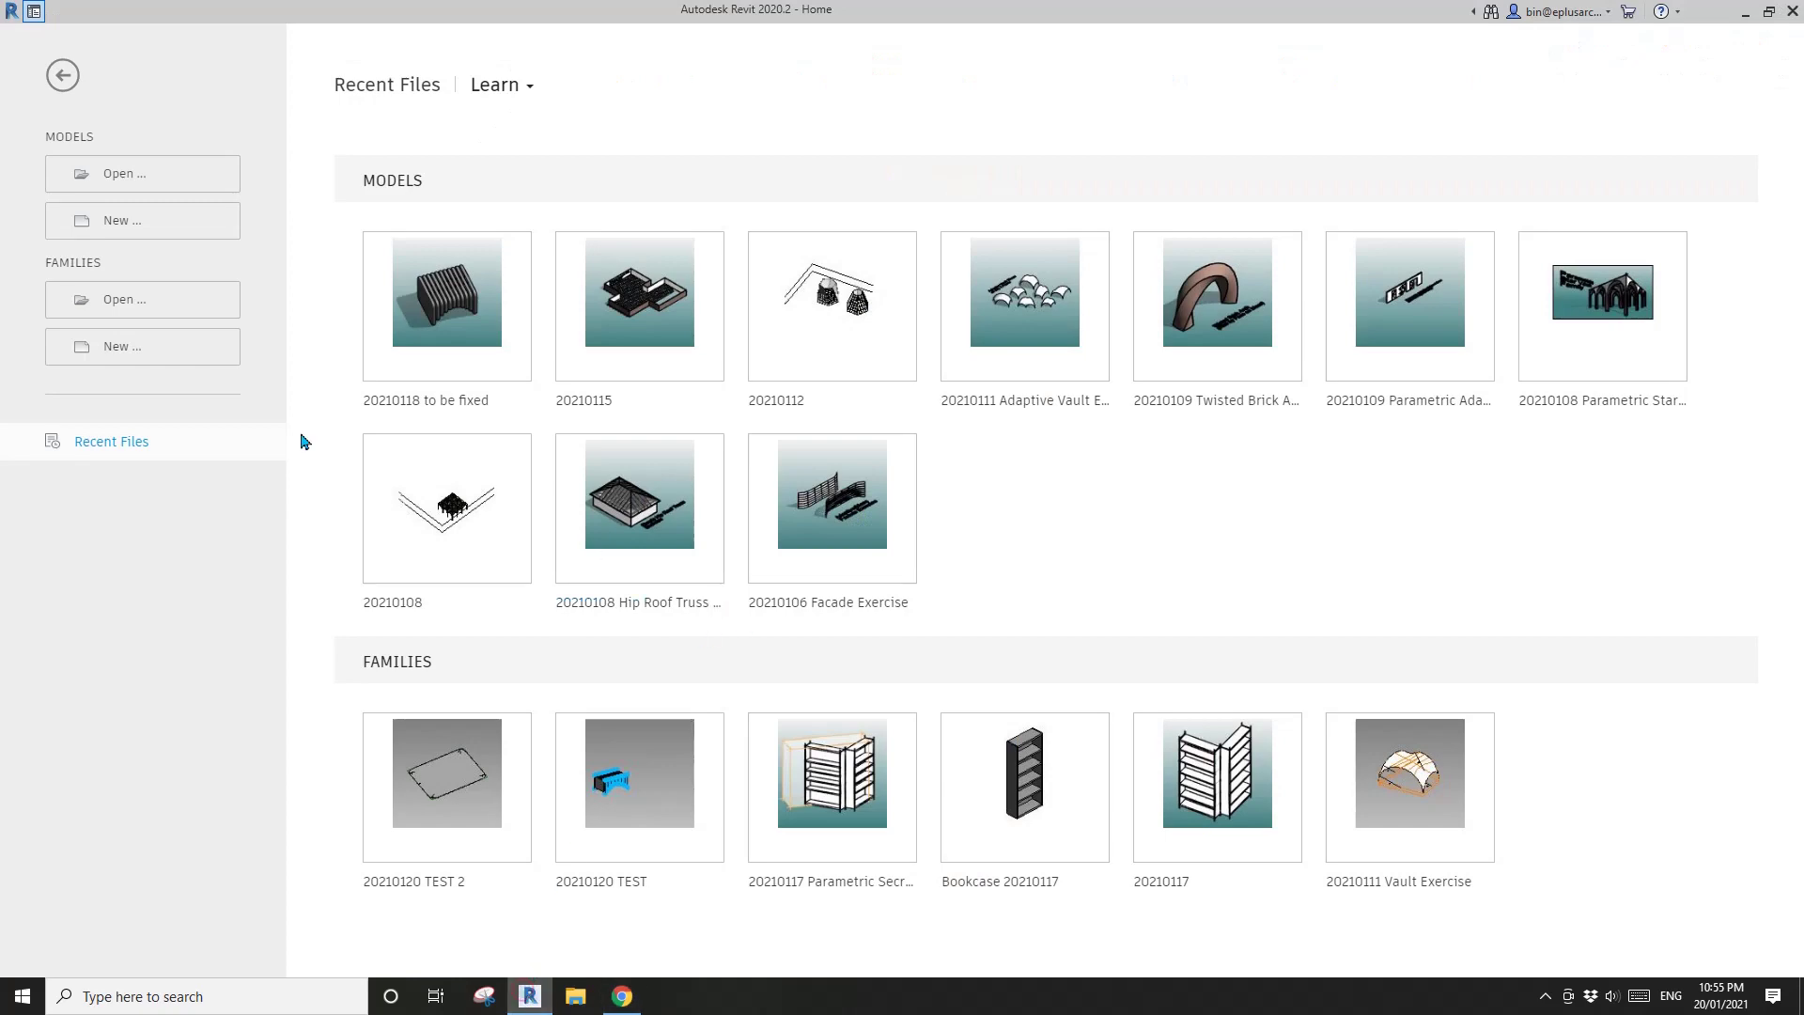
{"action": "left_click", "coordinate": [172, 362]}
{"action": "left_click", "coordinate": [891, 264]}
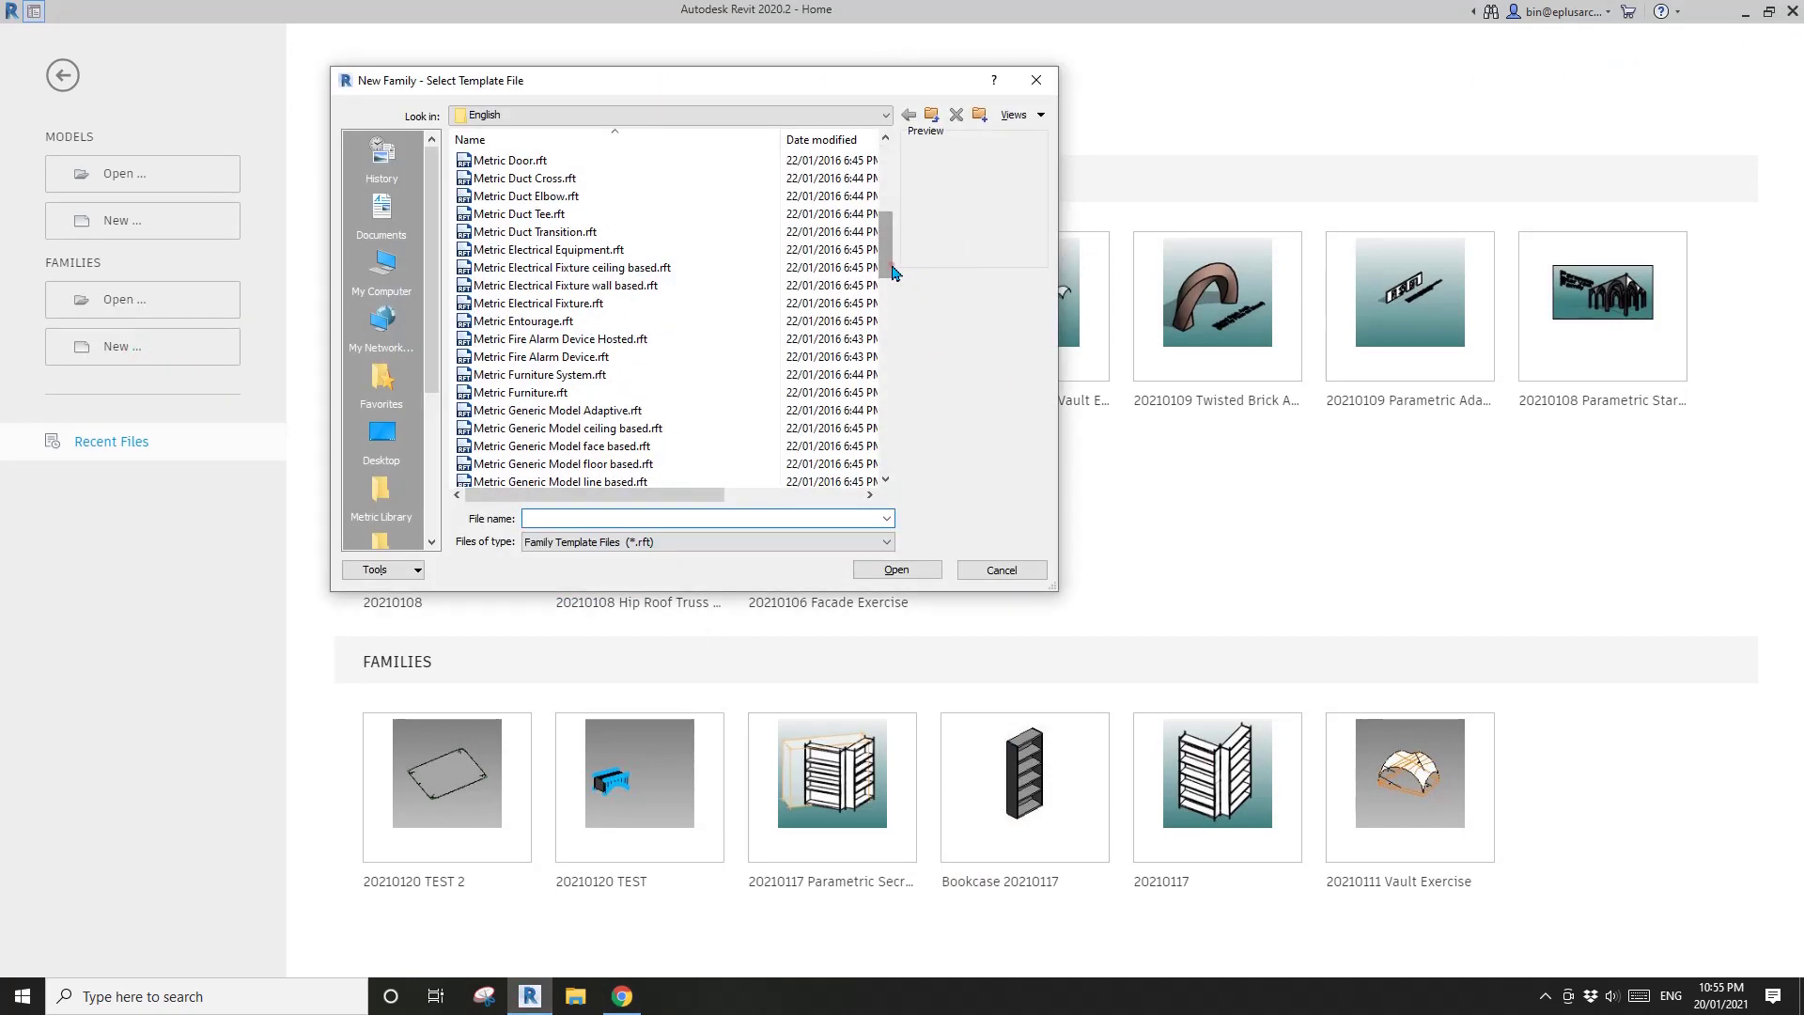
{"action": "left_click", "coordinate": [714, 409]}
{"action": "left_click", "coordinate": [902, 571]}
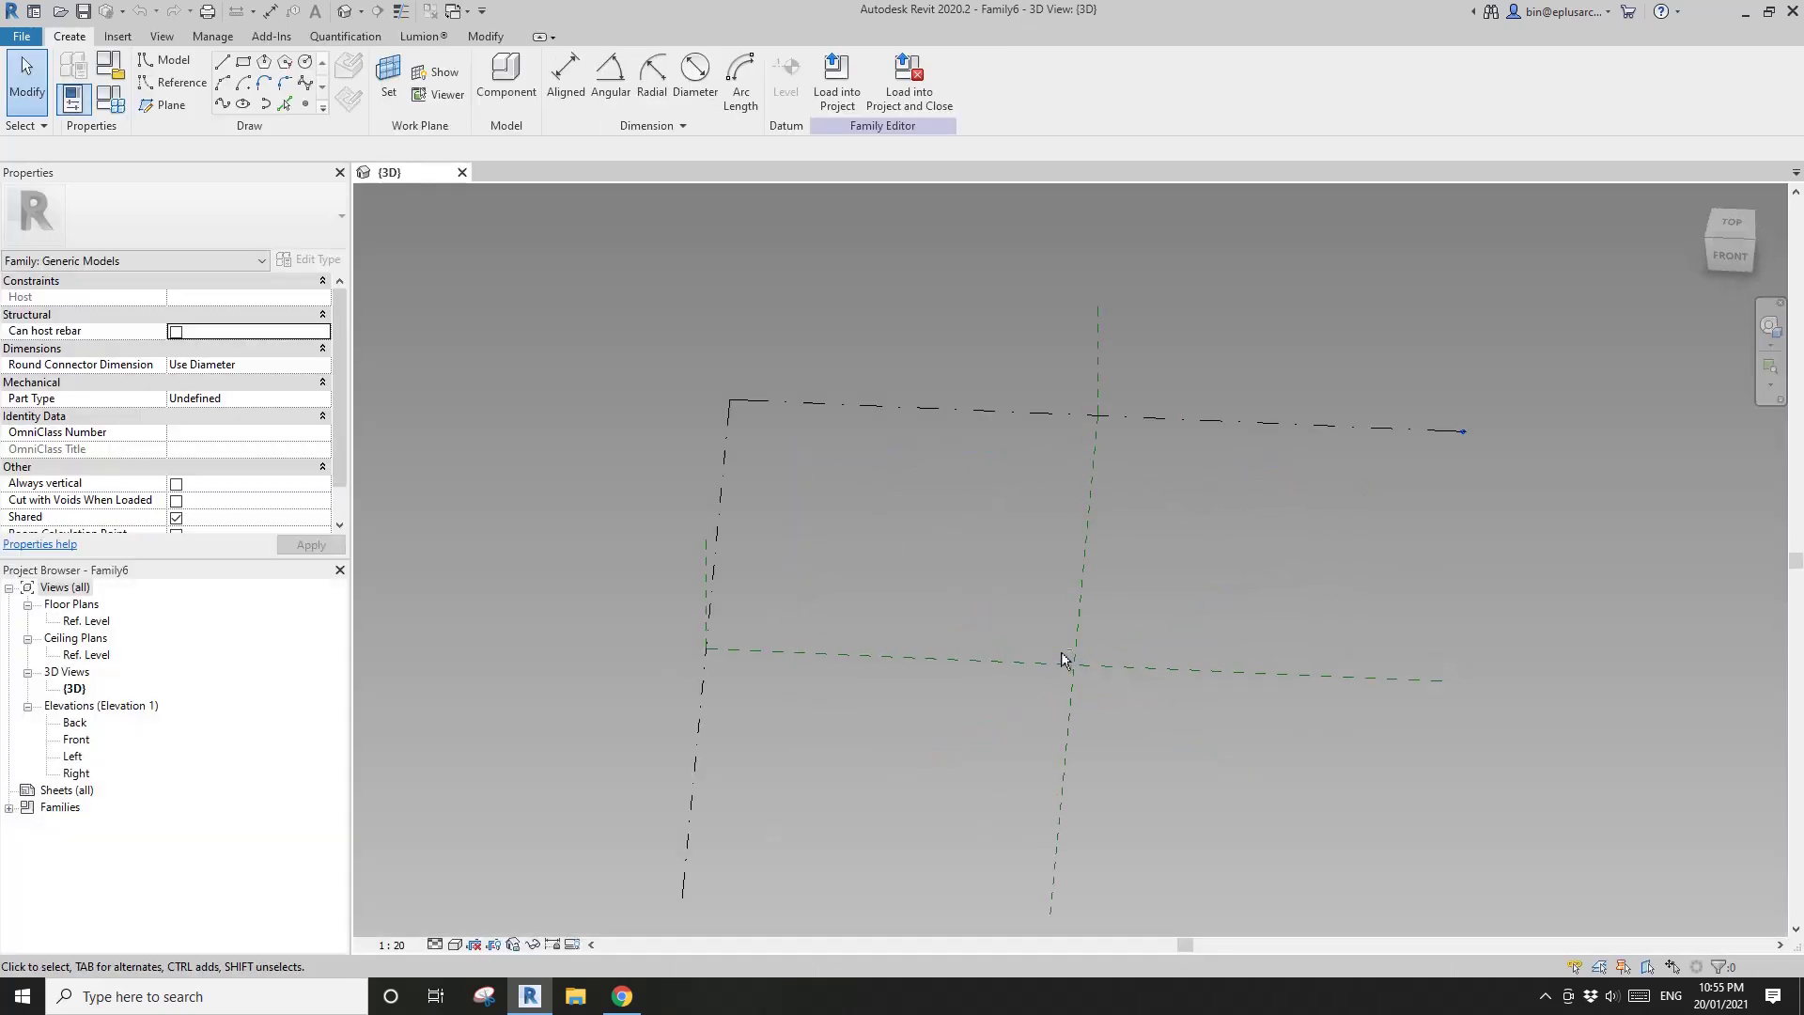
Place a reference point on the Ref. Level where the reference planes intersect.
{"action": "left_click", "coordinate": [305, 104]}
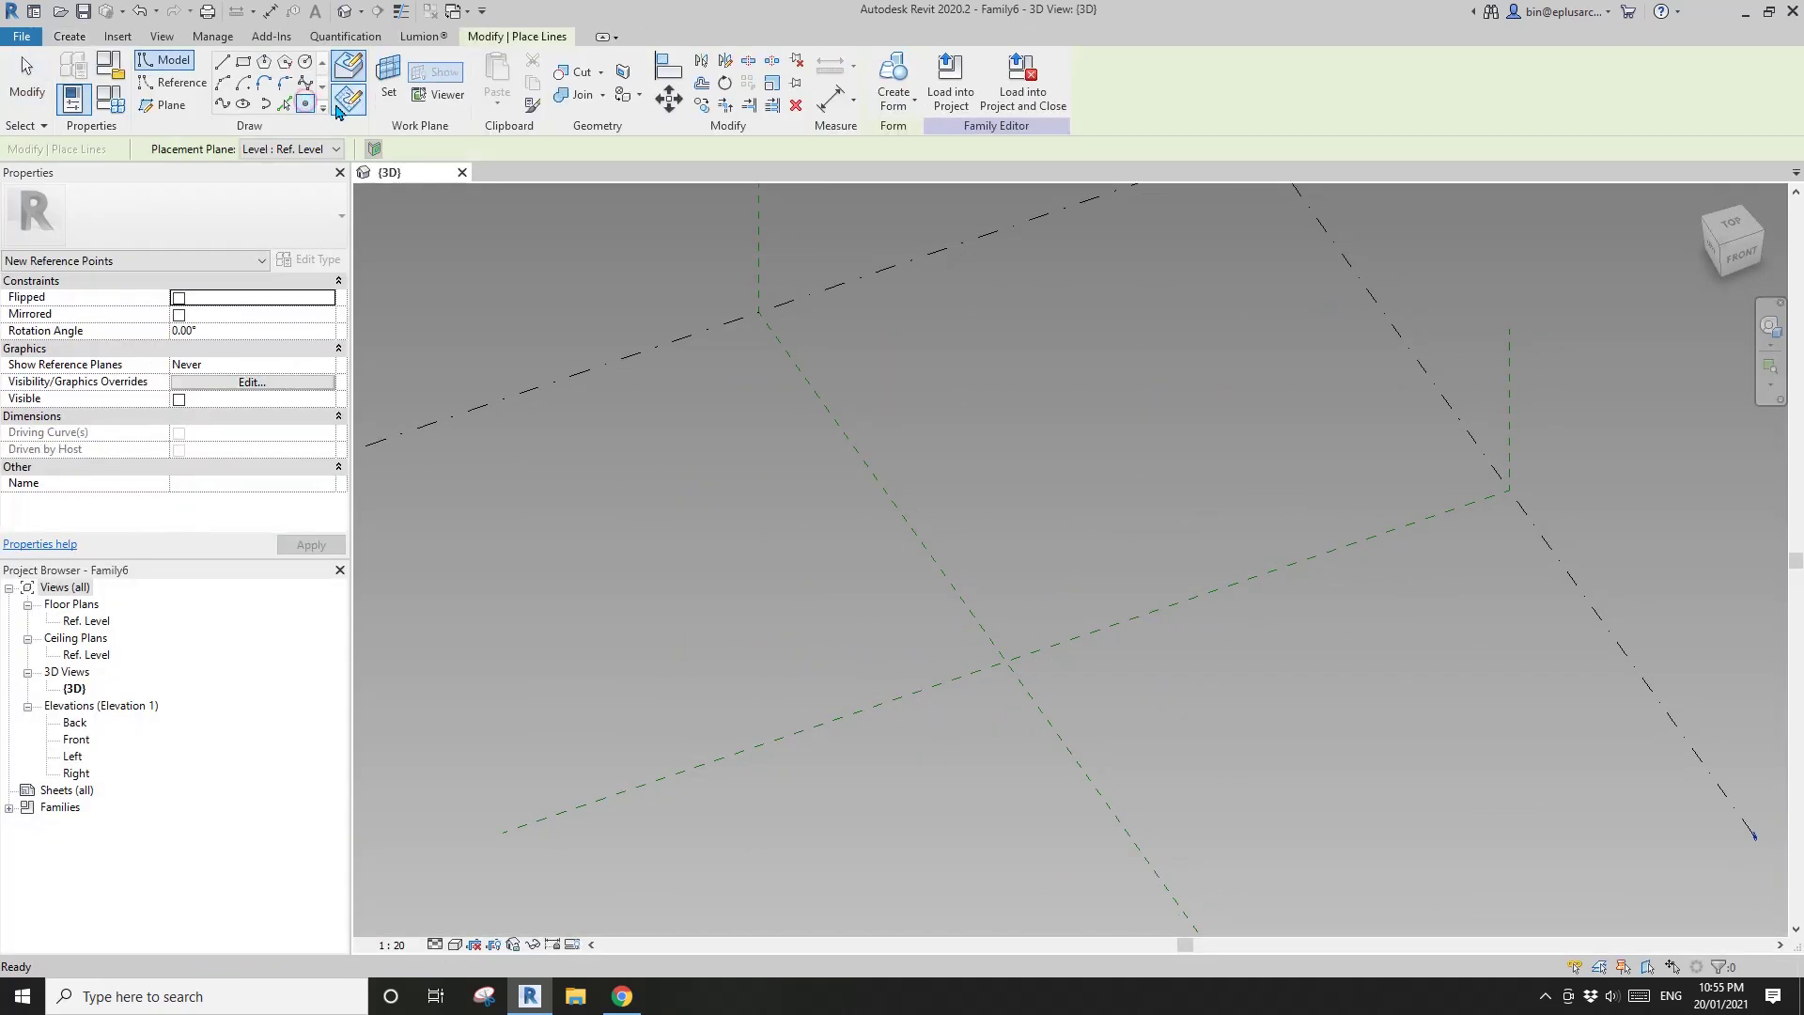
{"action": "left_click", "coordinate": [350, 105]}
{"action": "left_click", "coordinate": [387, 75]}
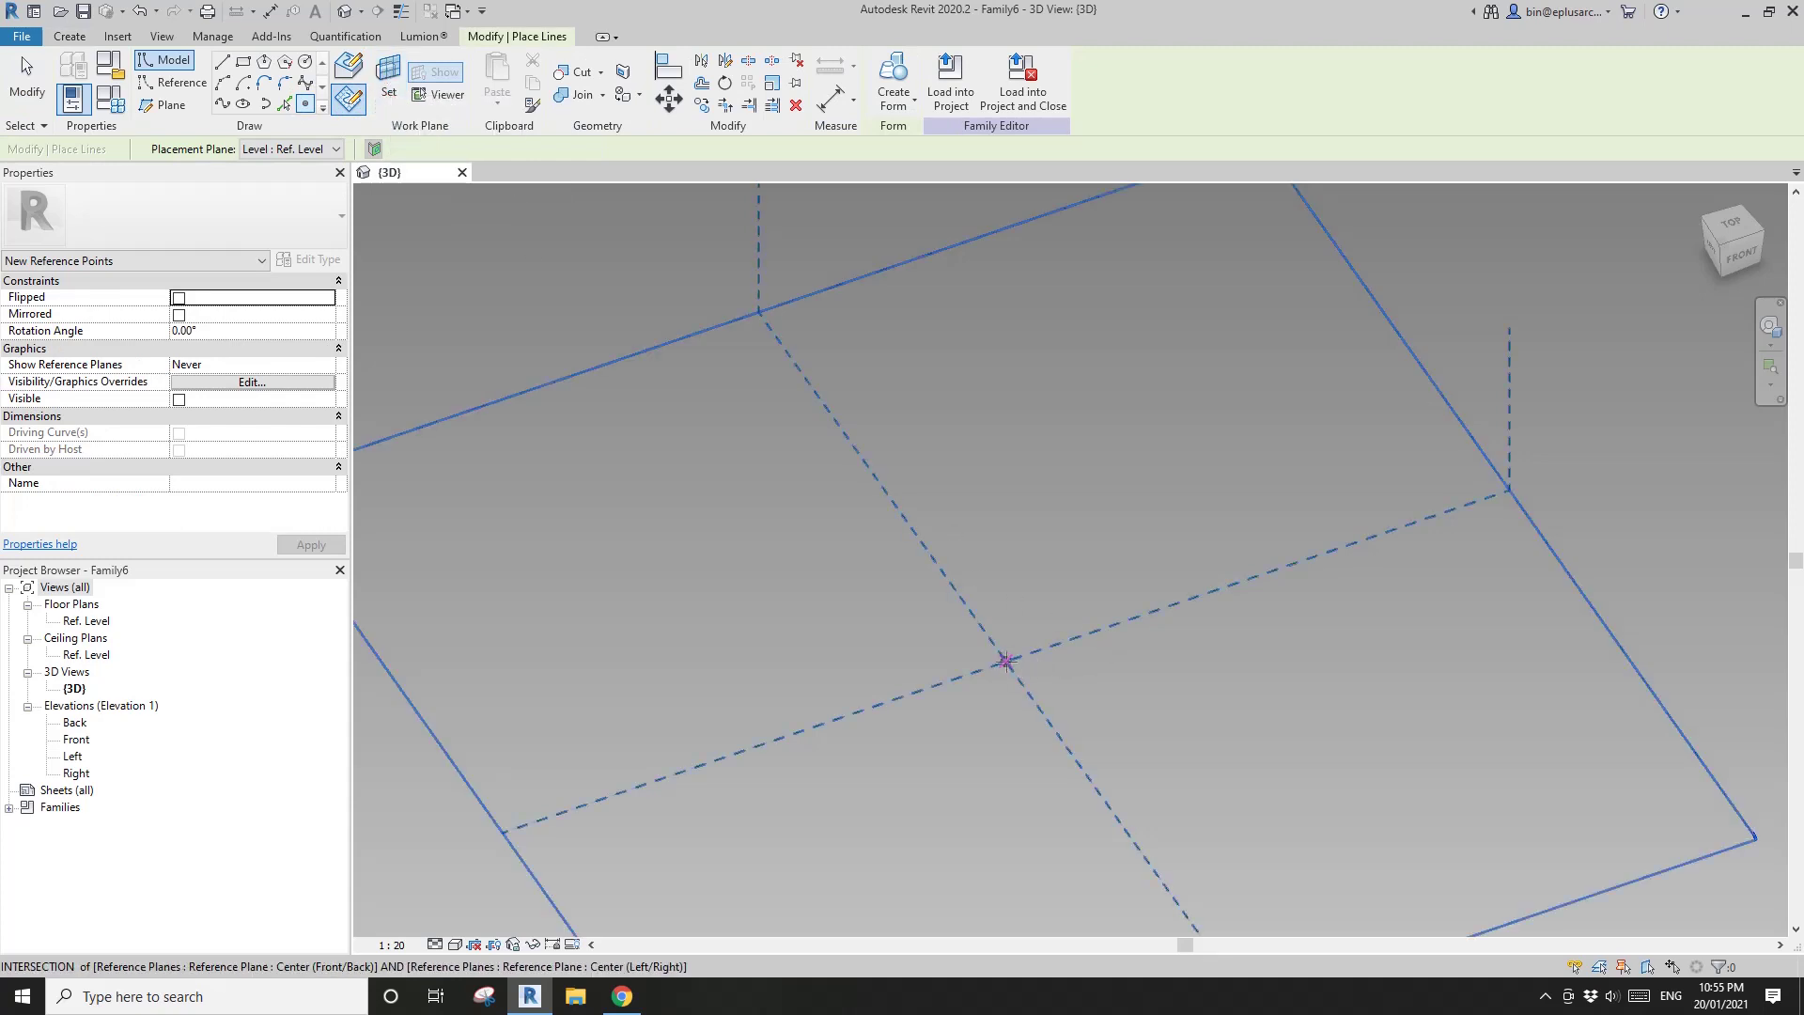
{"action": "left_click", "coordinate": [1008, 661]}
{"action": "key", "text": "Escape"}
{"action": "key", "text": "Escape"}
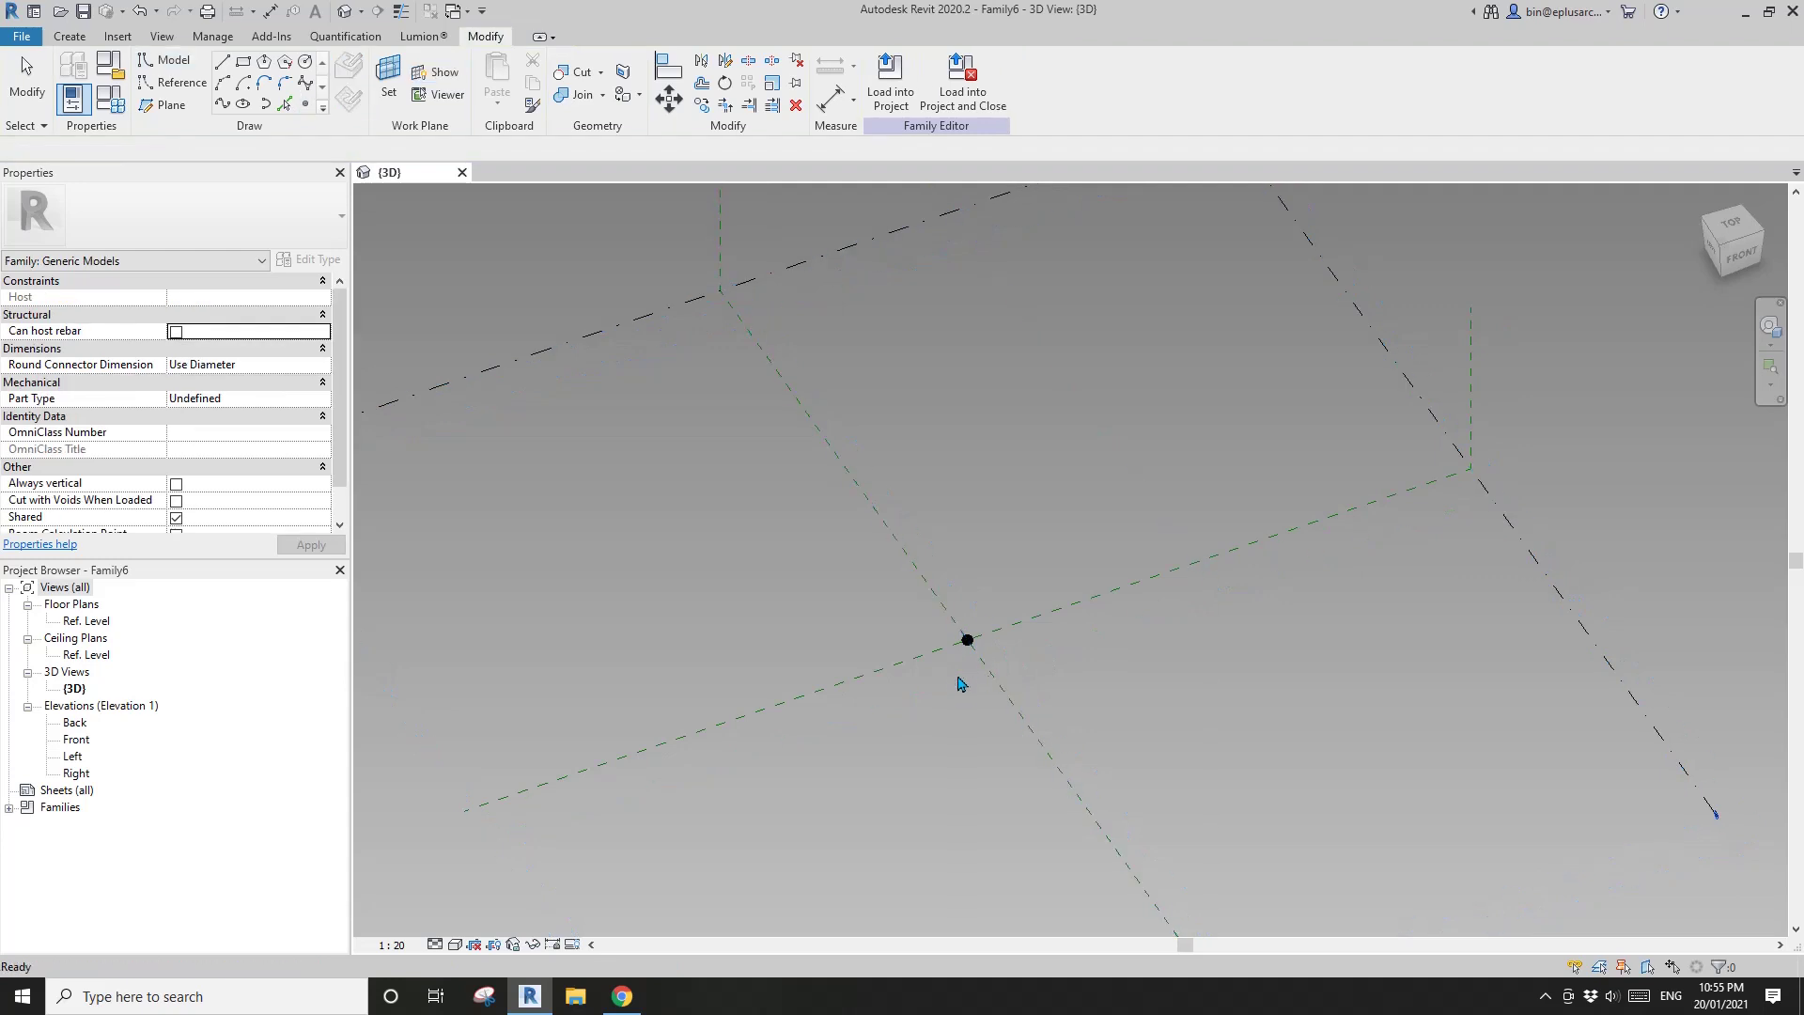
Host a second point on the centre point's plane and slide it 1704.3 along the line.
{"action": "left_click", "coordinate": [305, 103]}
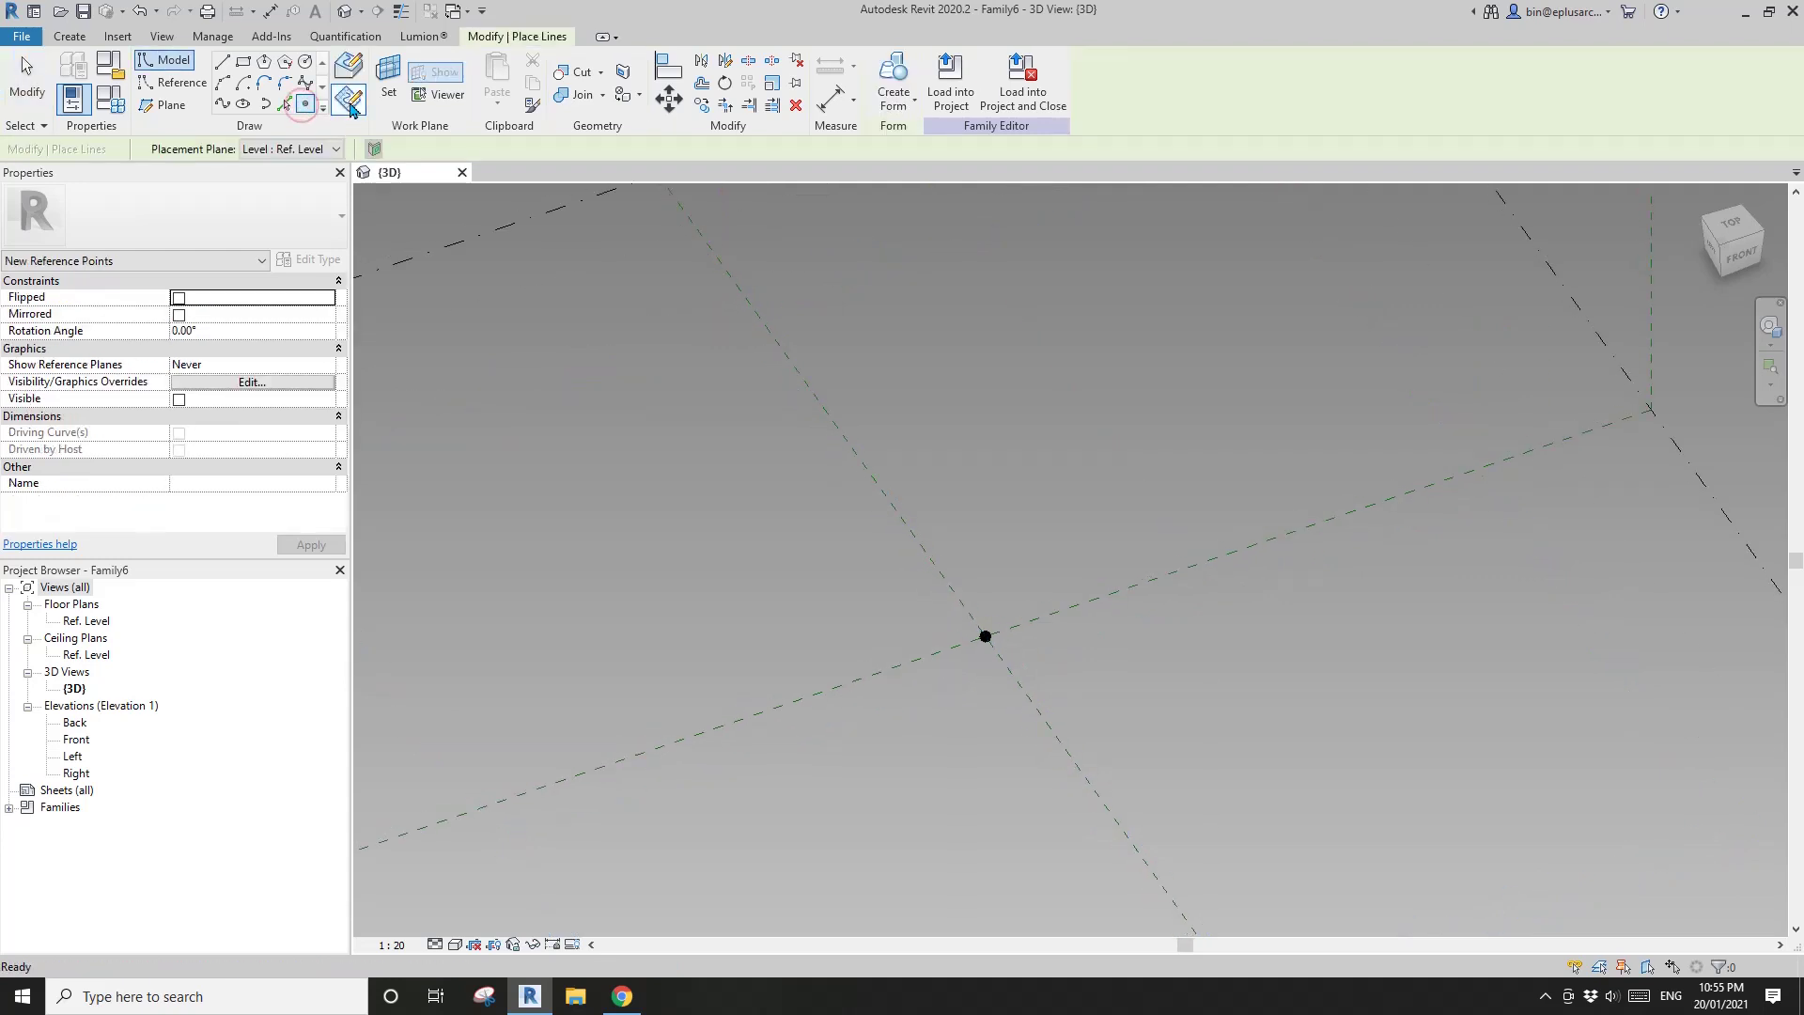
{"action": "left_click", "coordinate": [388, 73]}
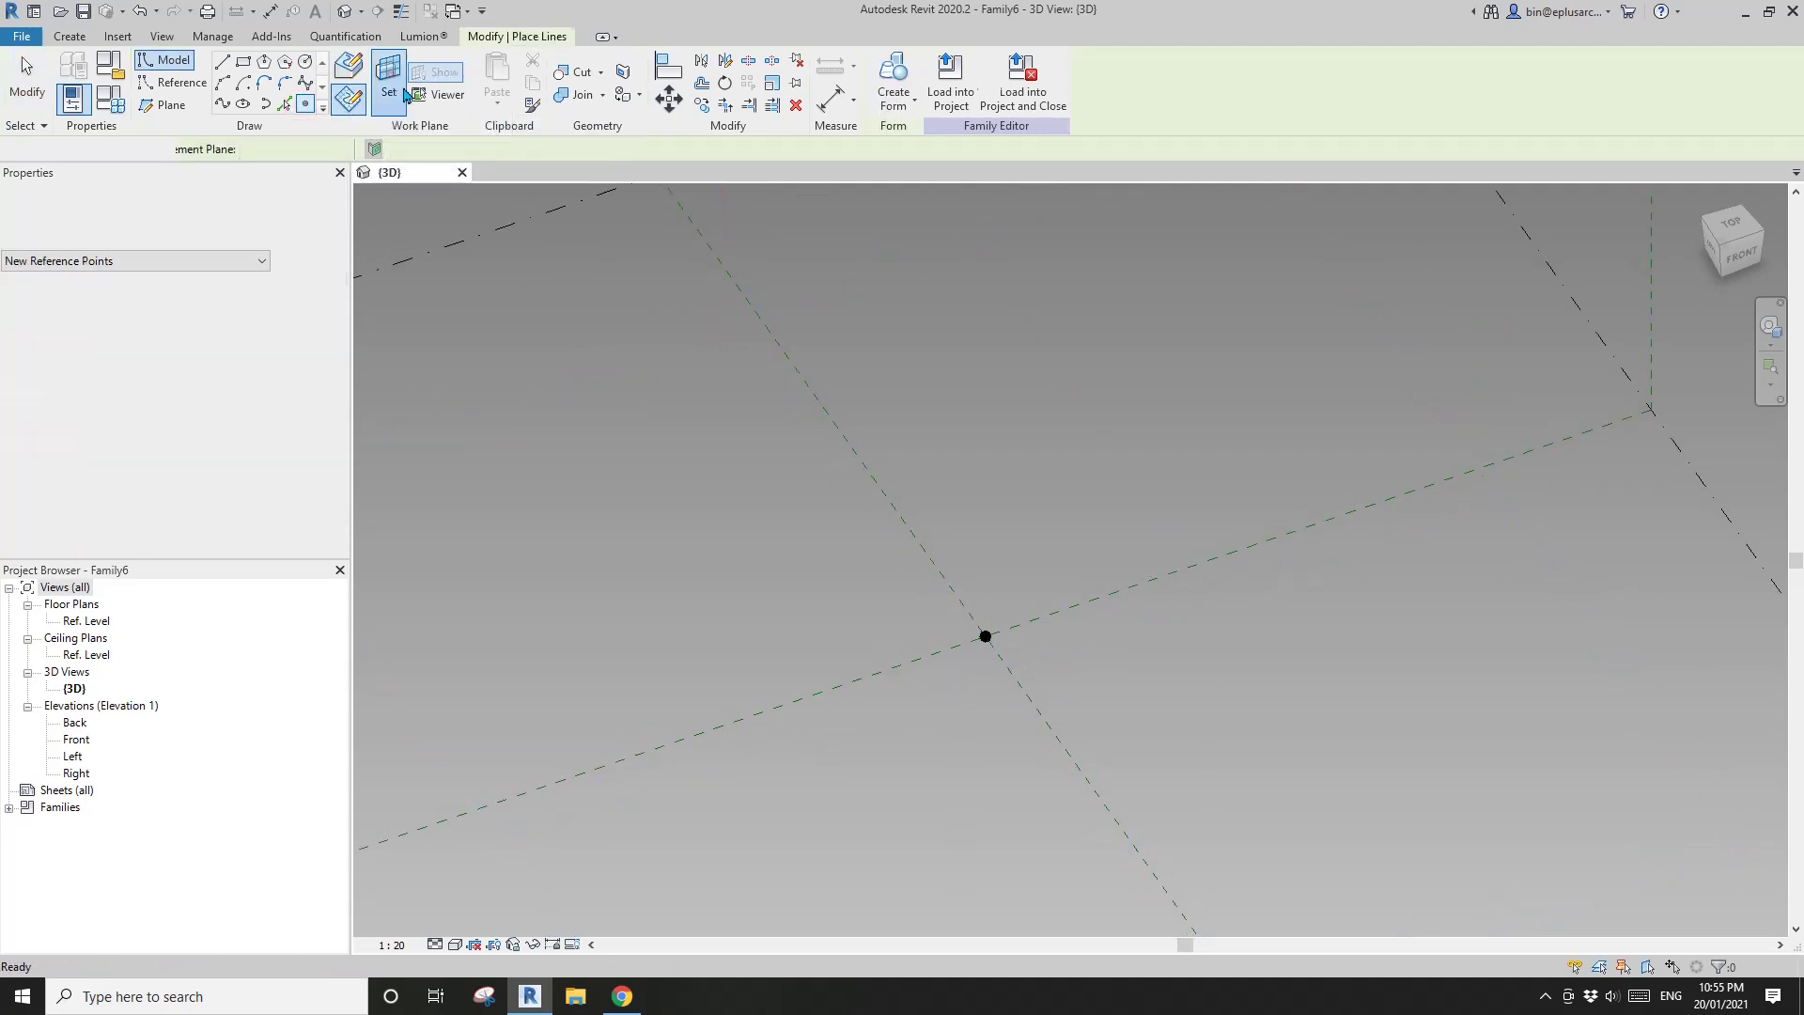
{"action": "left_click", "coordinate": [984, 636]}
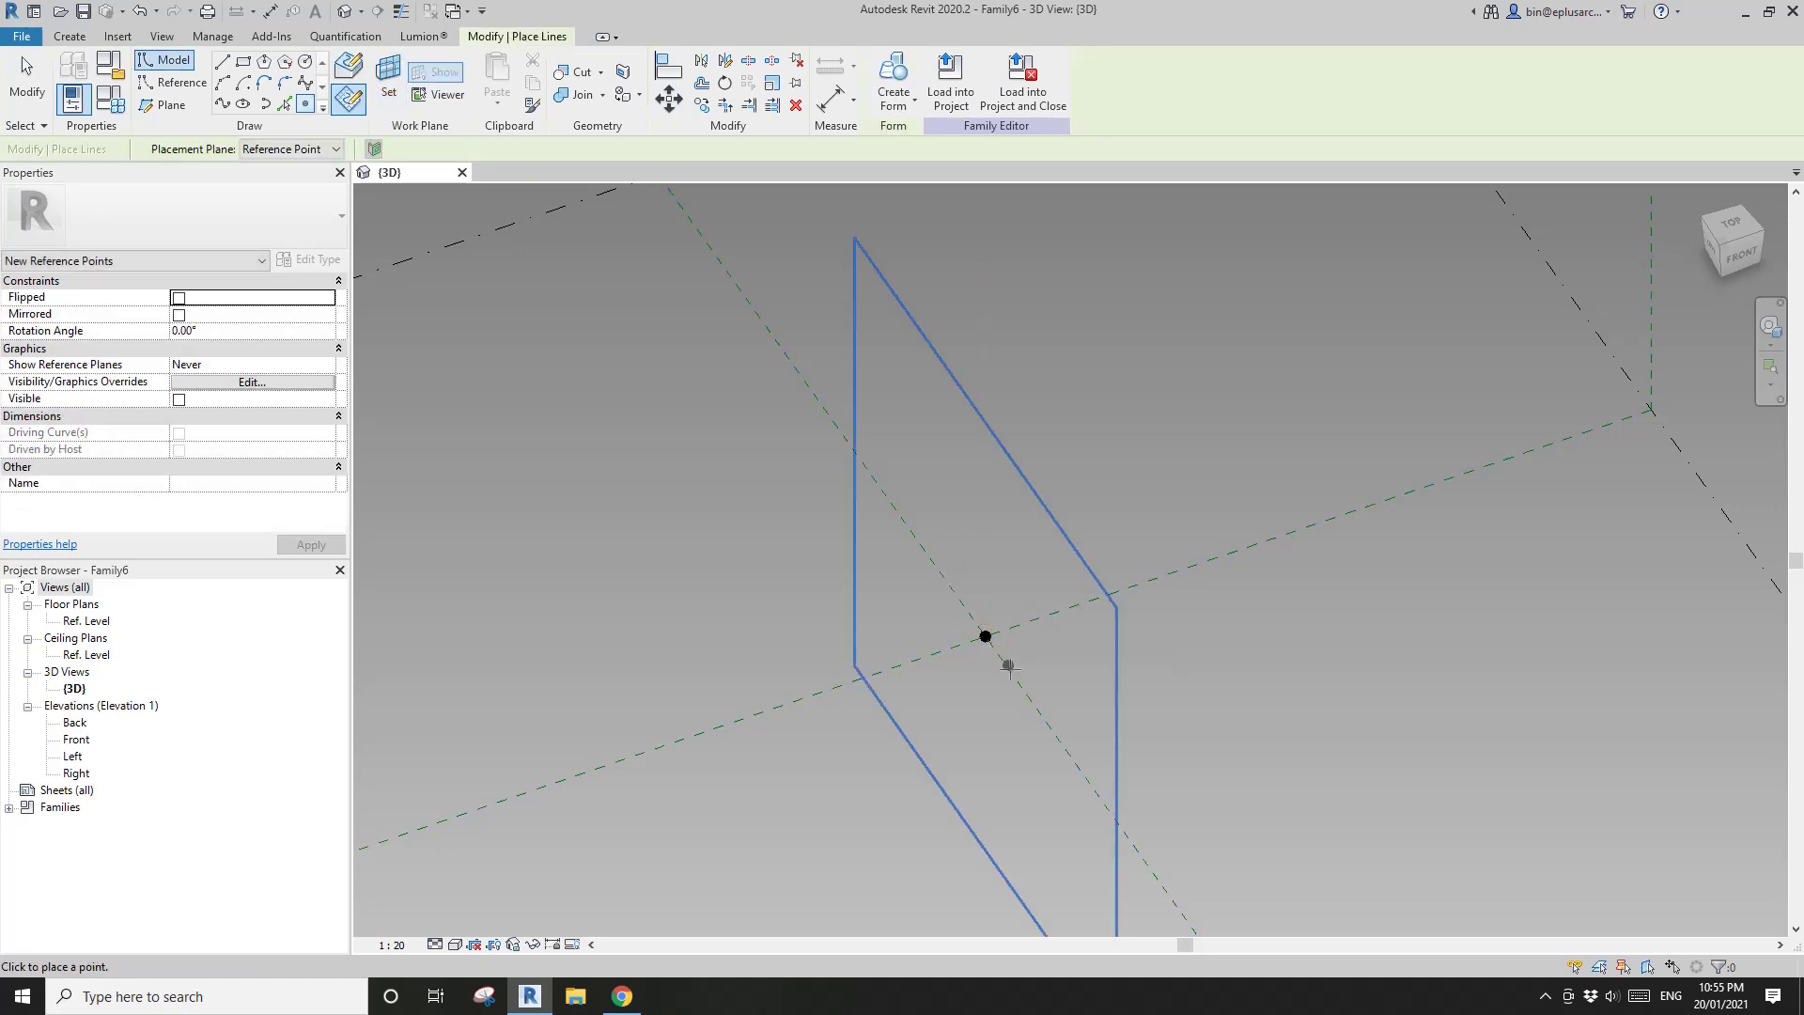
{"action": "middle_click_drag", "start_coordinate": [1023, 686], "coordinate": [1111, 643], "text": "shift"}
{"action": "left_click", "coordinate": [984, 667]}
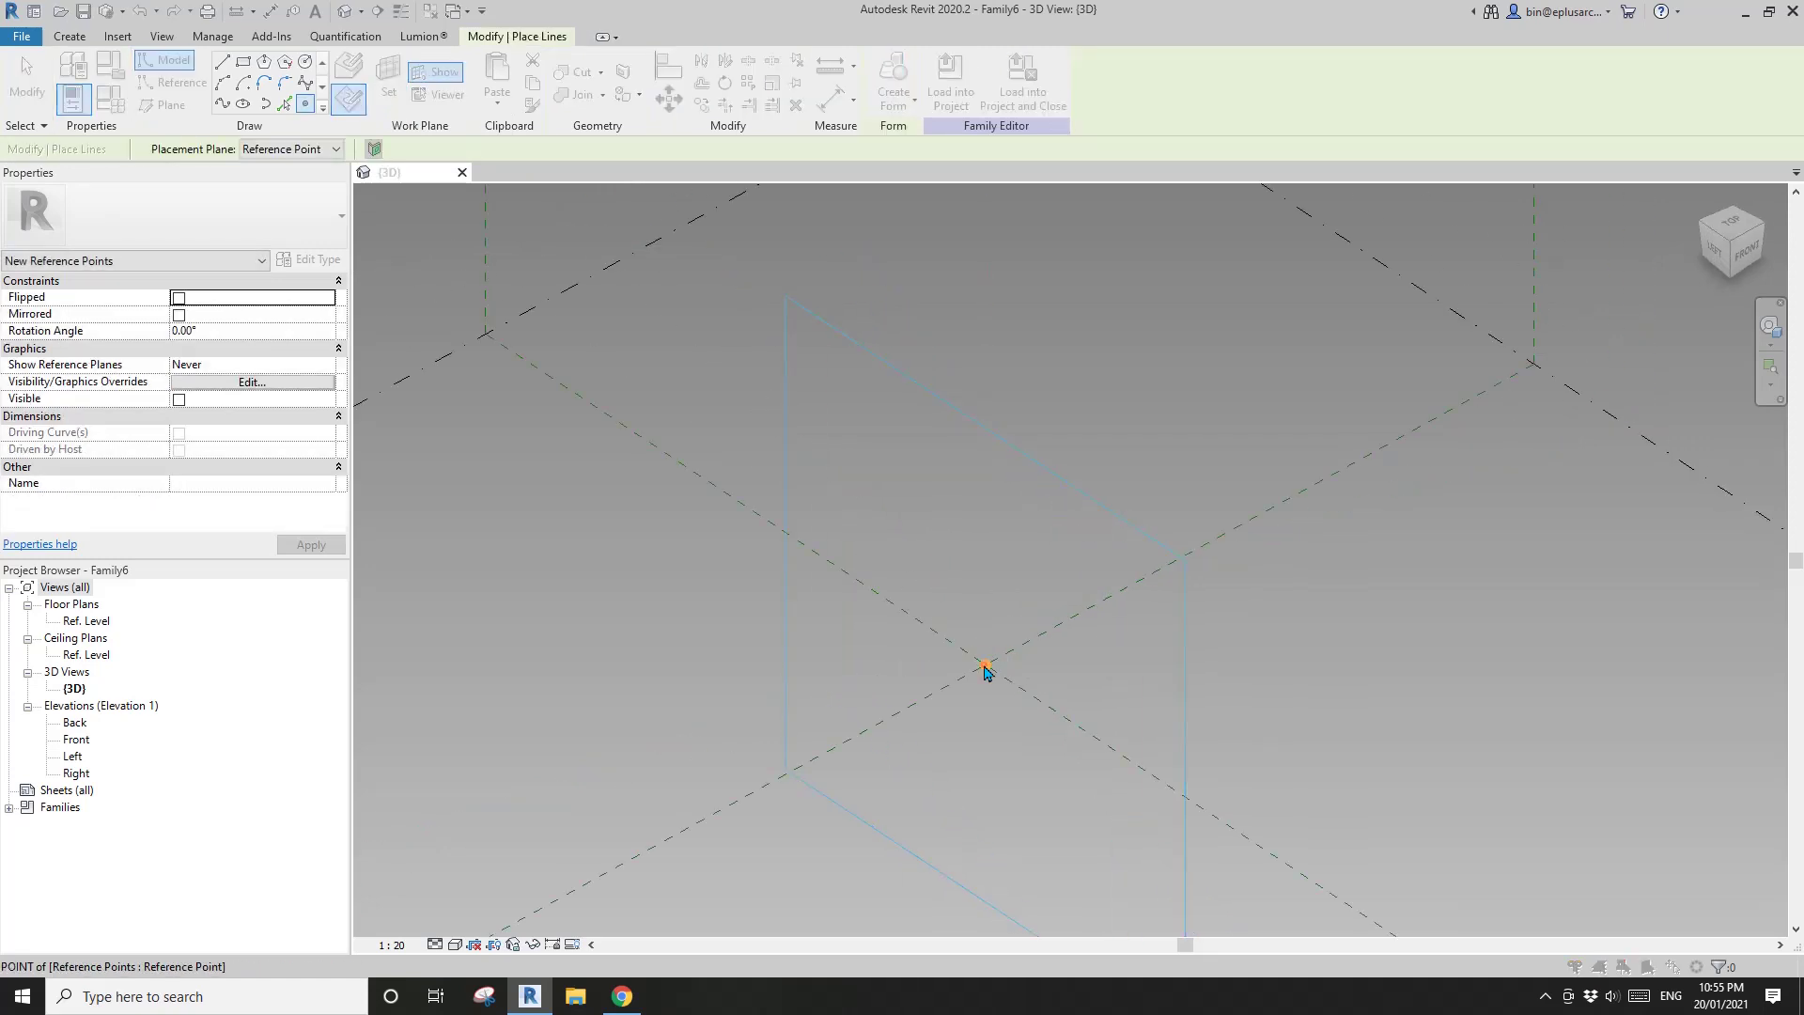
{"action": "left_click", "coordinate": [1011, 565]}
{"action": "key", "text": "Escape"}
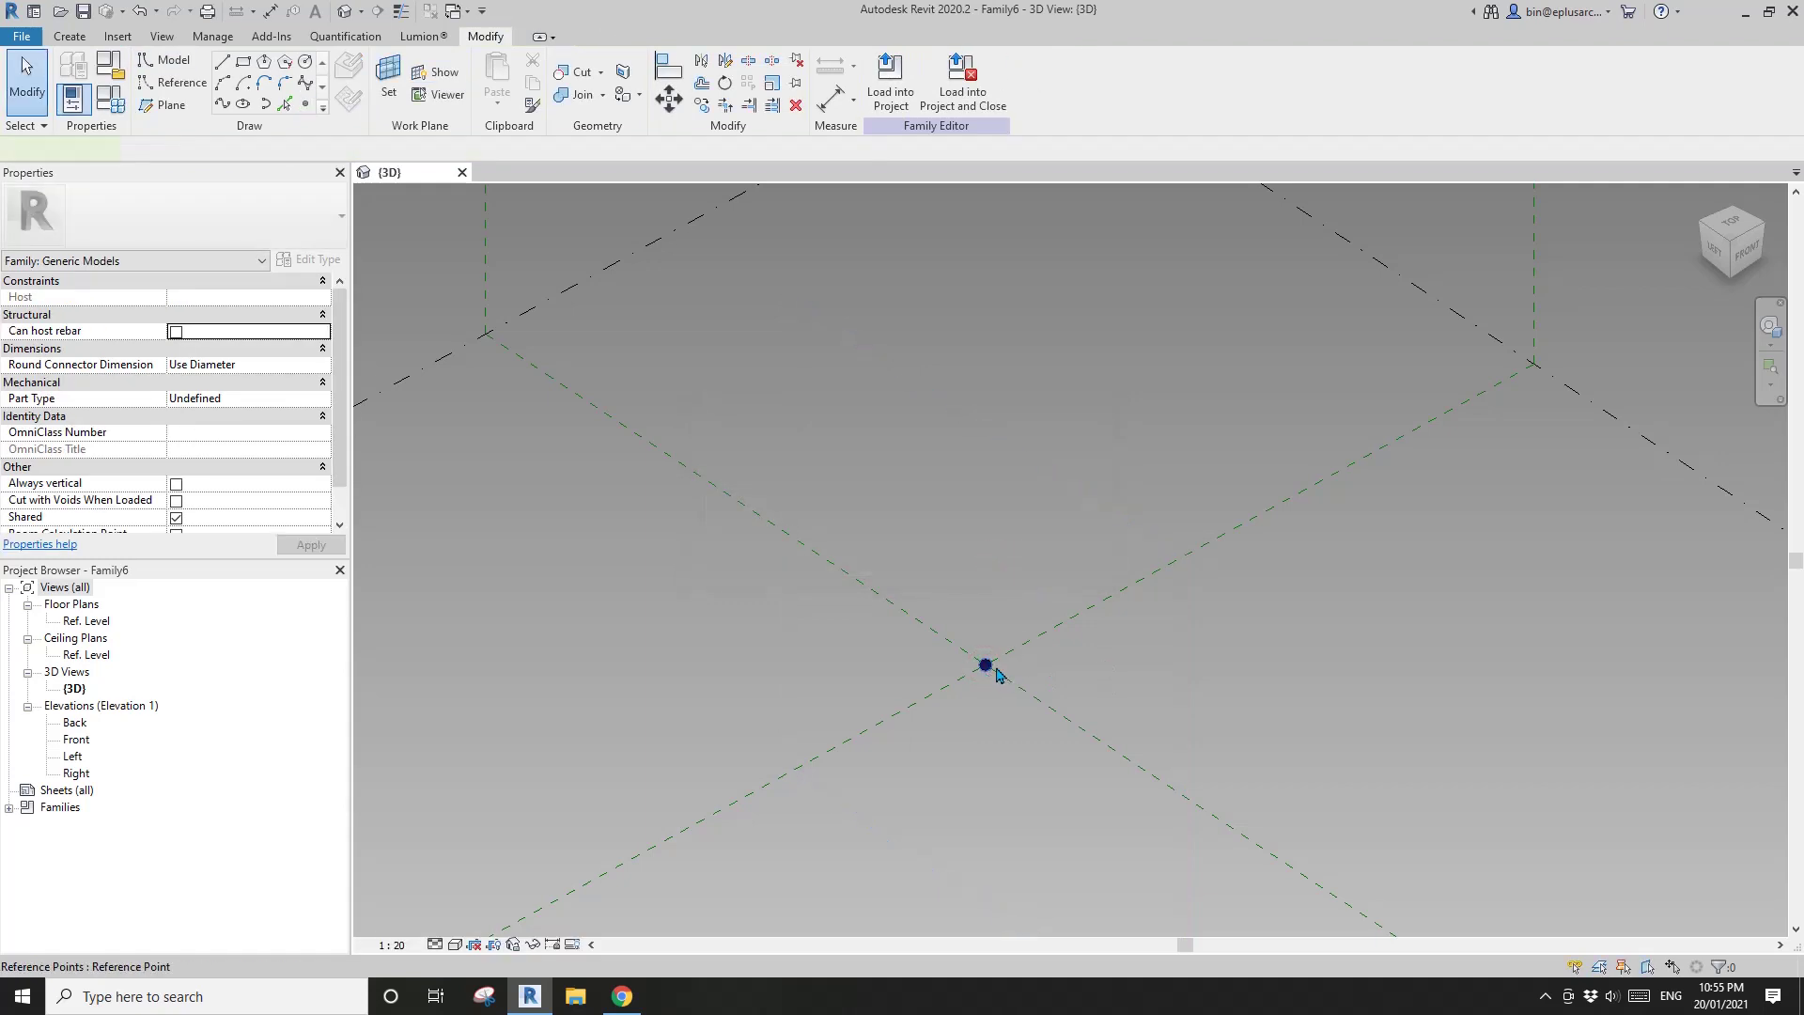
{"action": "left_click", "coordinate": [997, 669]}
{"action": "middle_click_drag", "start_coordinate": [997, 670], "coordinate": [1031, 692], "text": "shift"}
{"action": "left_click_drag", "start_coordinate": [1030, 650], "coordinate": [1104, 631]}
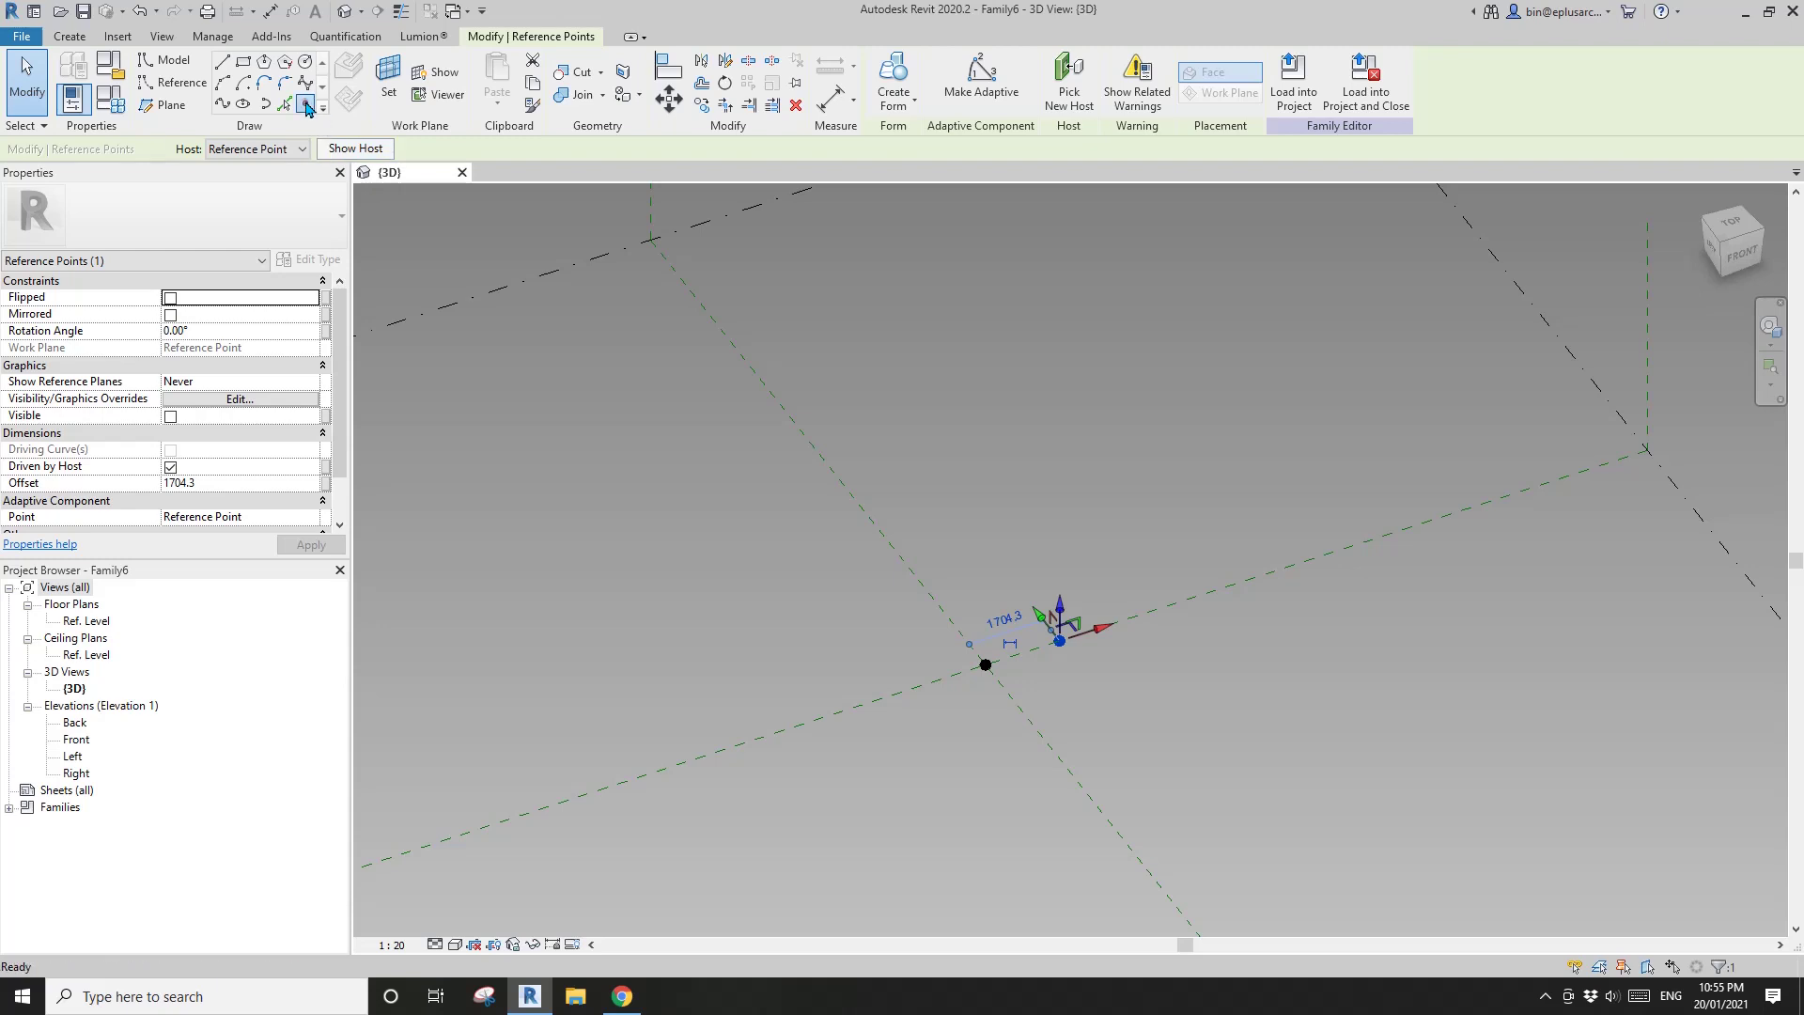
Host a third point on the centre point and drag it left along the line.
{"action": "left_click", "coordinate": [307, 109]}
{"action": "left_click", "coordinate": [388, 86]}
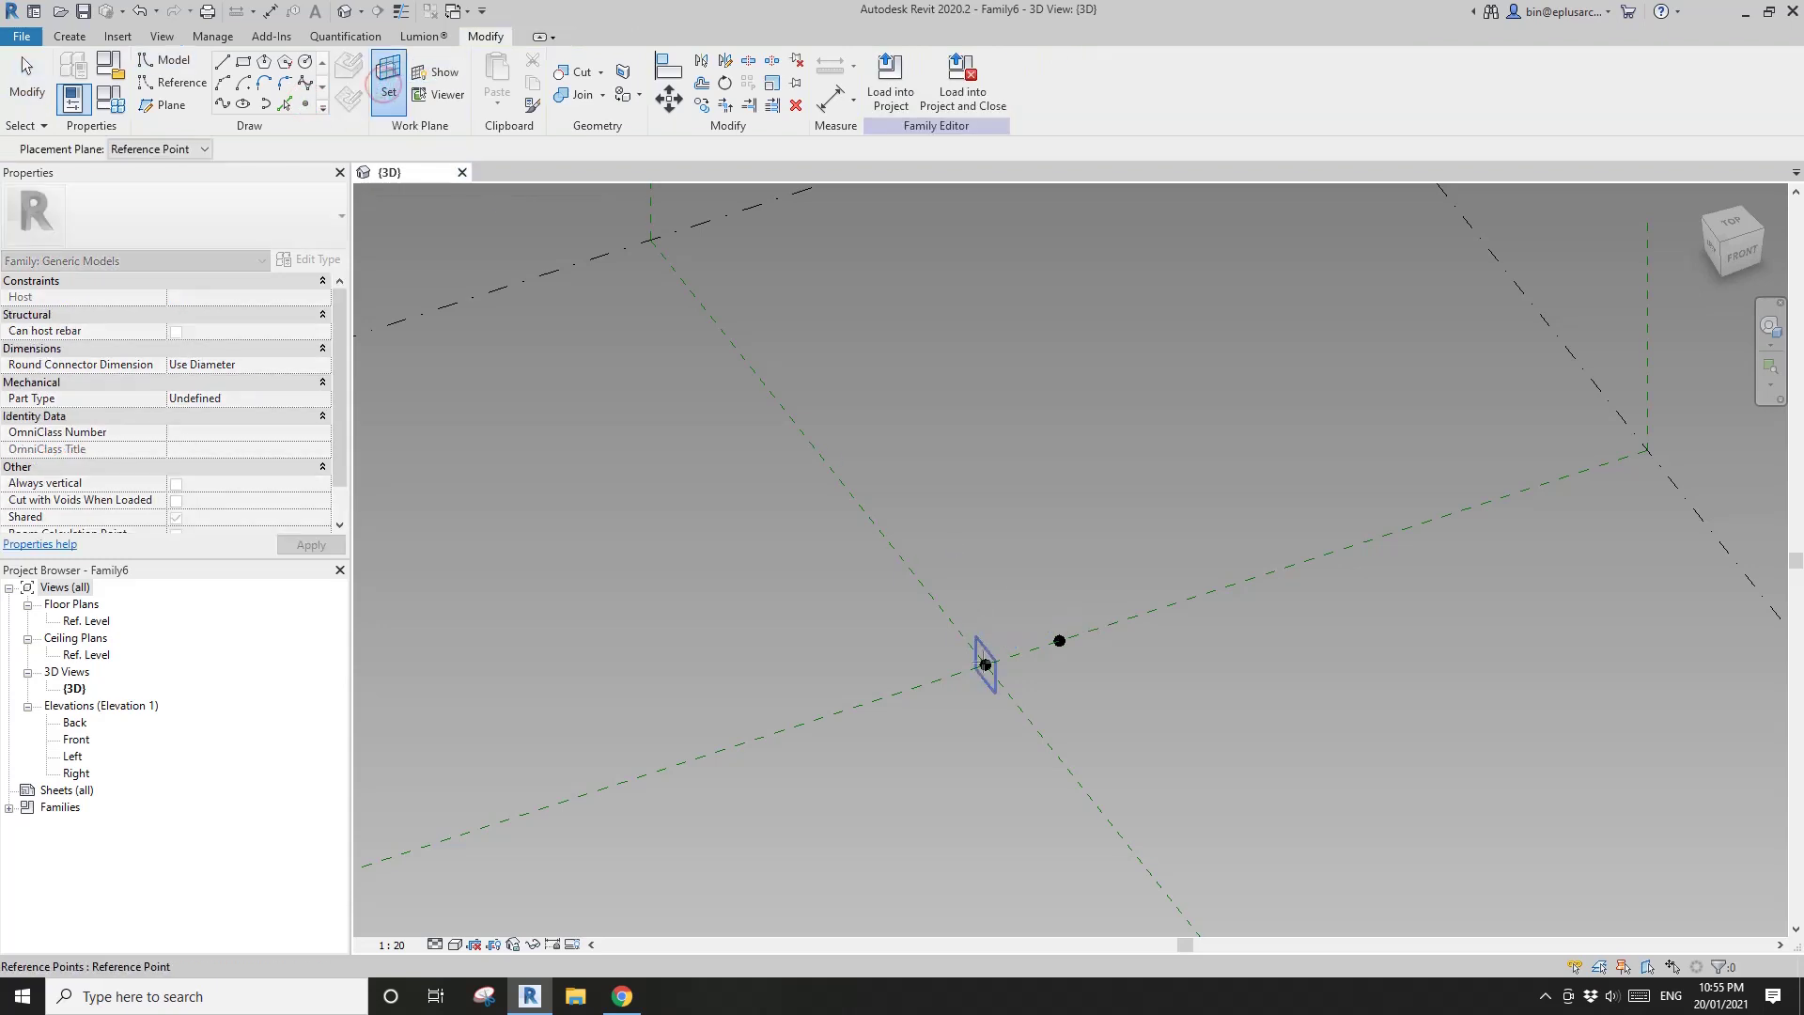
{"action": "left_click", "coordinate": [985, 664]}
{"action": "left_click", "coordinate": [983, 664]}
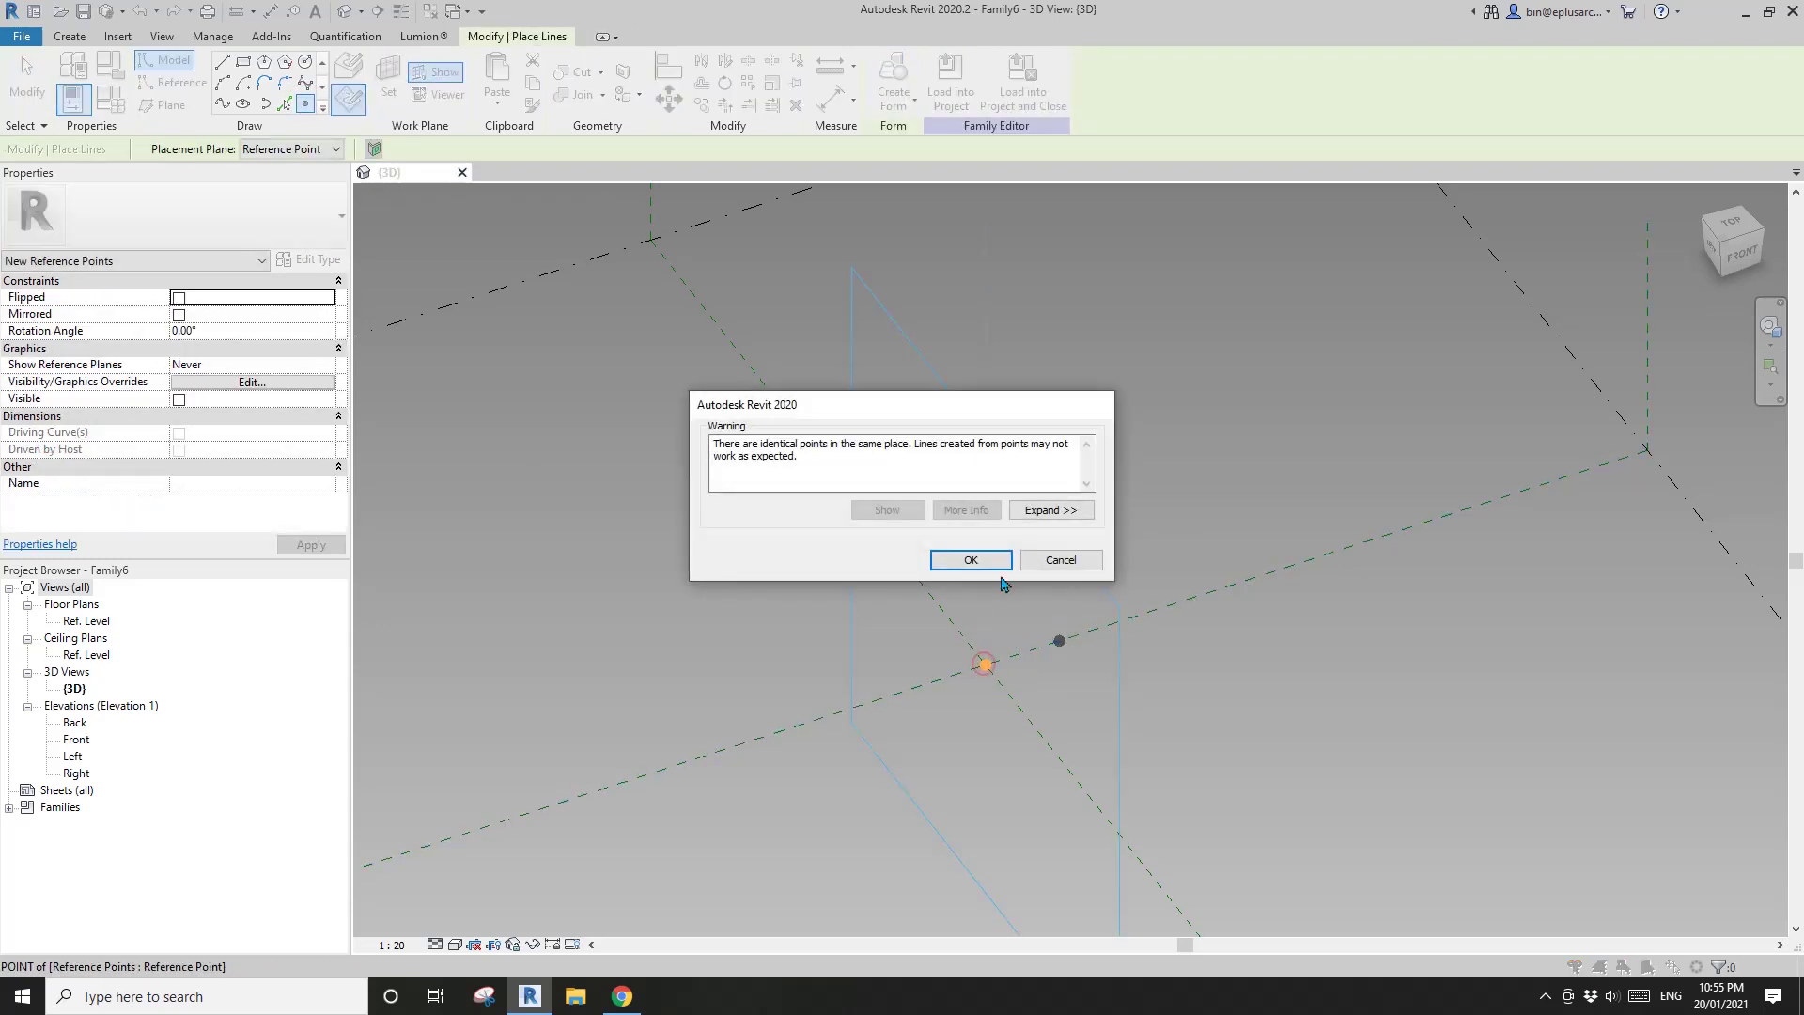
{"action": "left_click", "coordinate": [998, 562]}
{"action": "key", "text": "Escape"}
{"action": "left_click", "coordinate": [985, 665]}
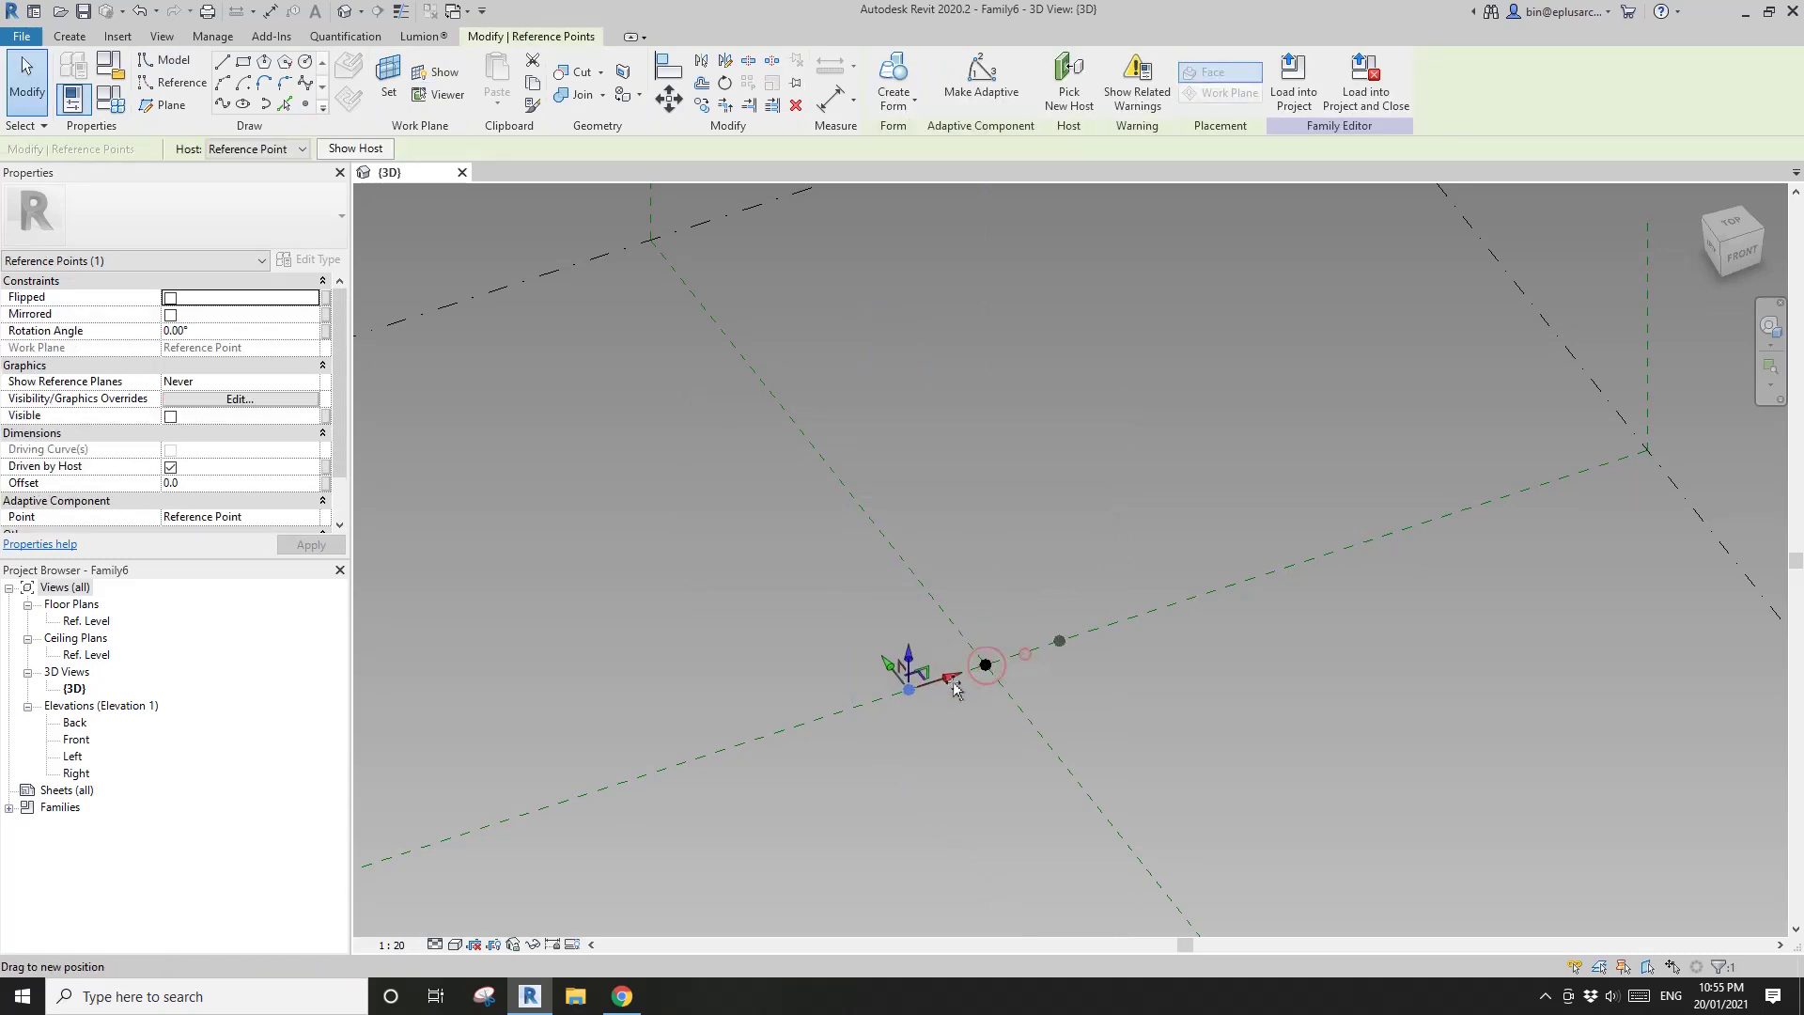
{"action": "left_click_drag", "start_coordinate": [954, 683], "coordinate": [941, 687]}
{"action": "left_click", "coordinate": [1112, 692]}
Start a new family parameter for the right-hand point's Offset.
{"action": "left_click", "coordinate": [1060, 646]}
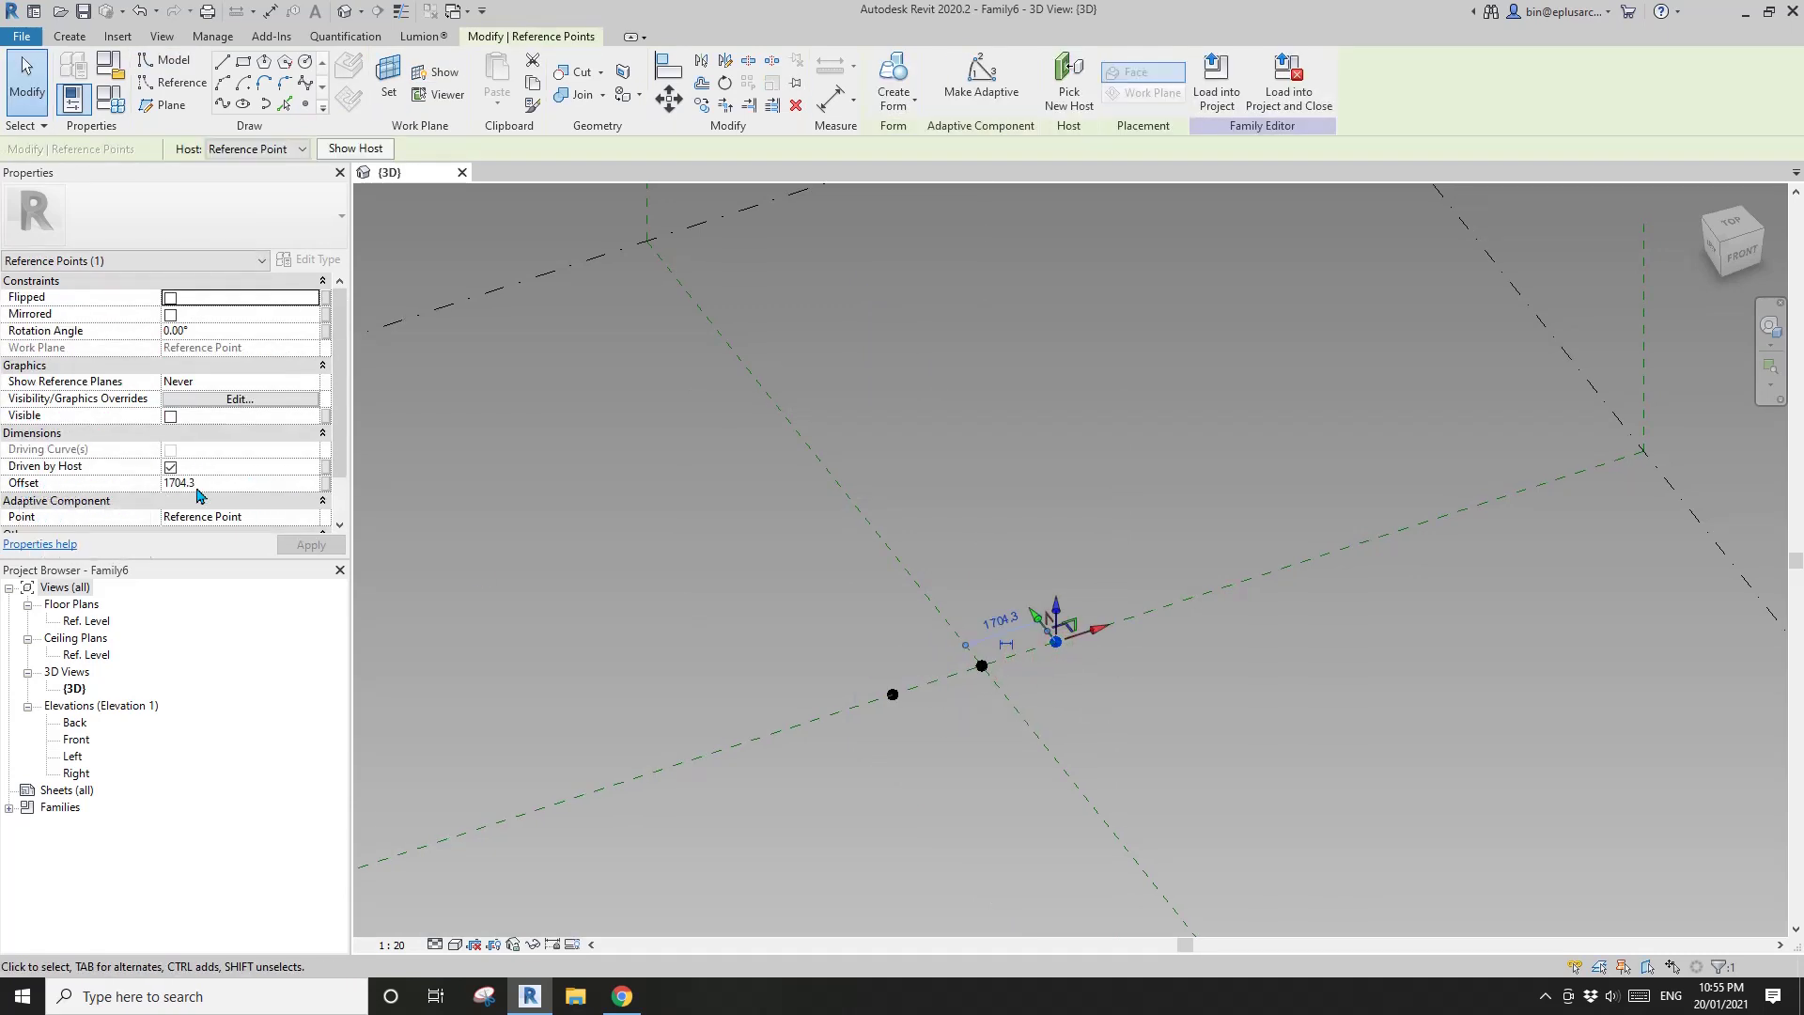
{"action": "left_click", "coordinate": [327, 484]}
{"action": "left_click", "coordinate": [492, 485]}
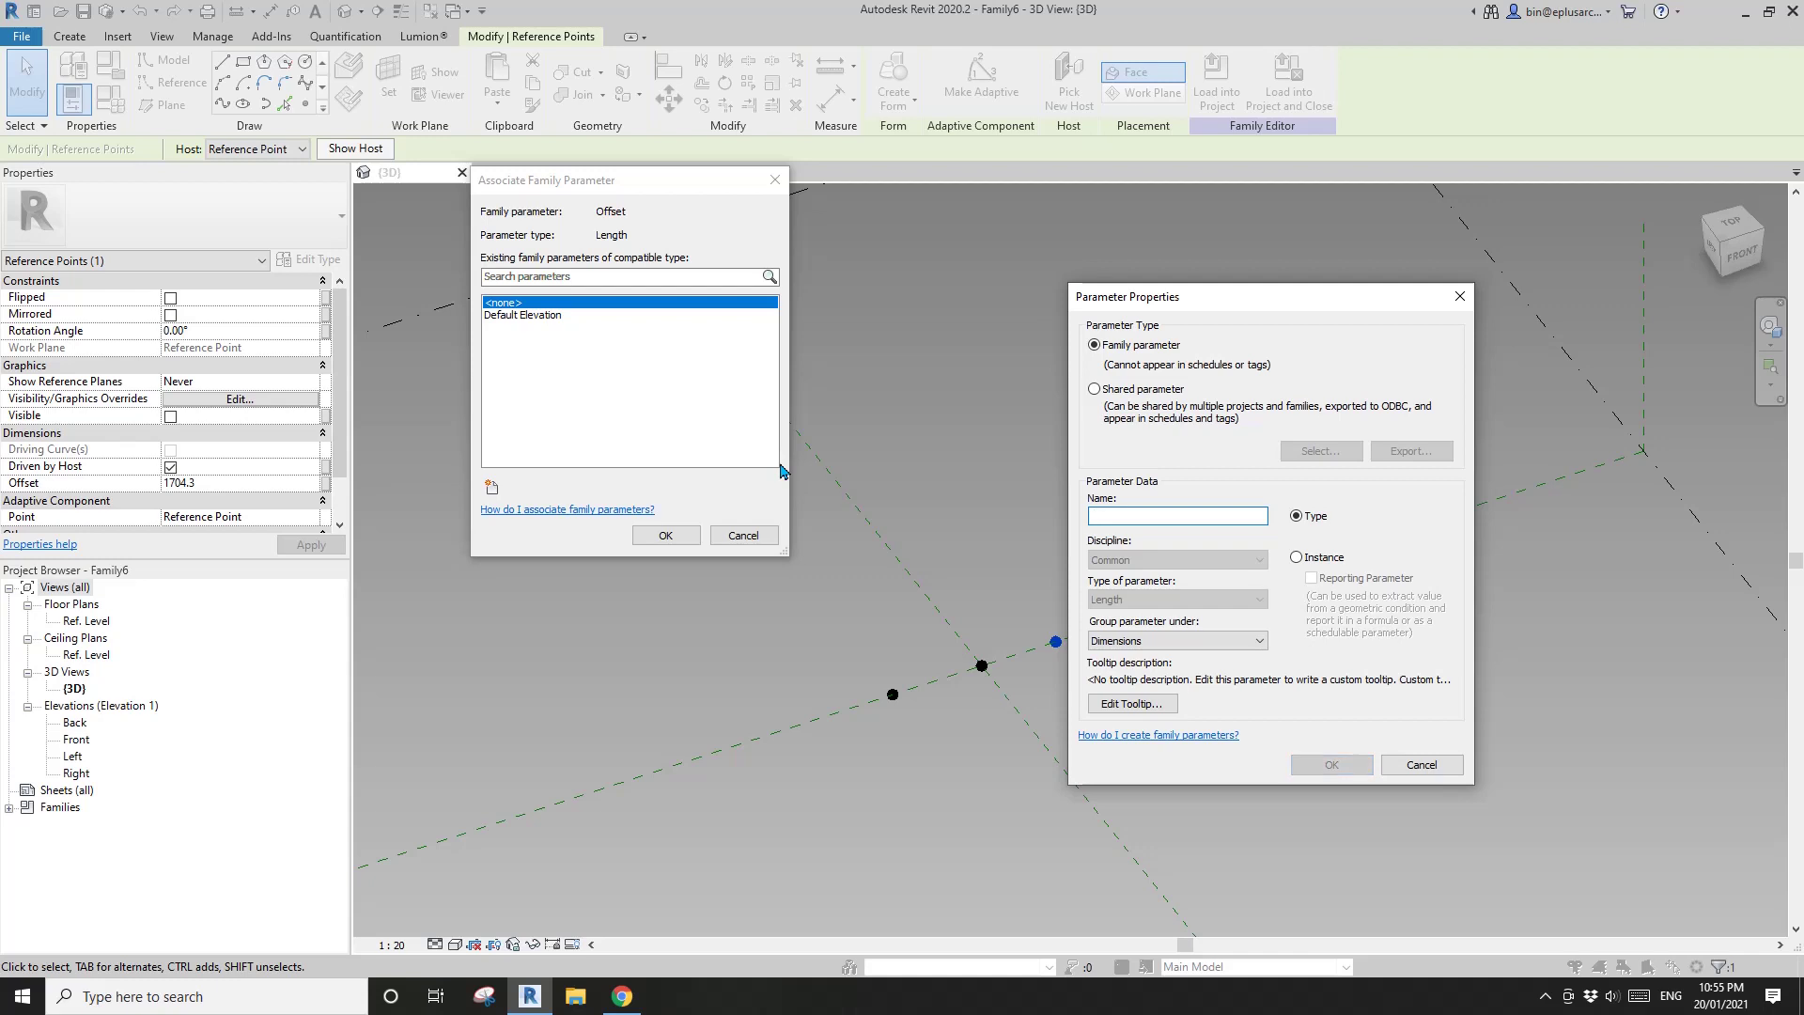
Name the right point's offset parameter Half Width and associate it.
{"action": "type", "text": "Half Width"}
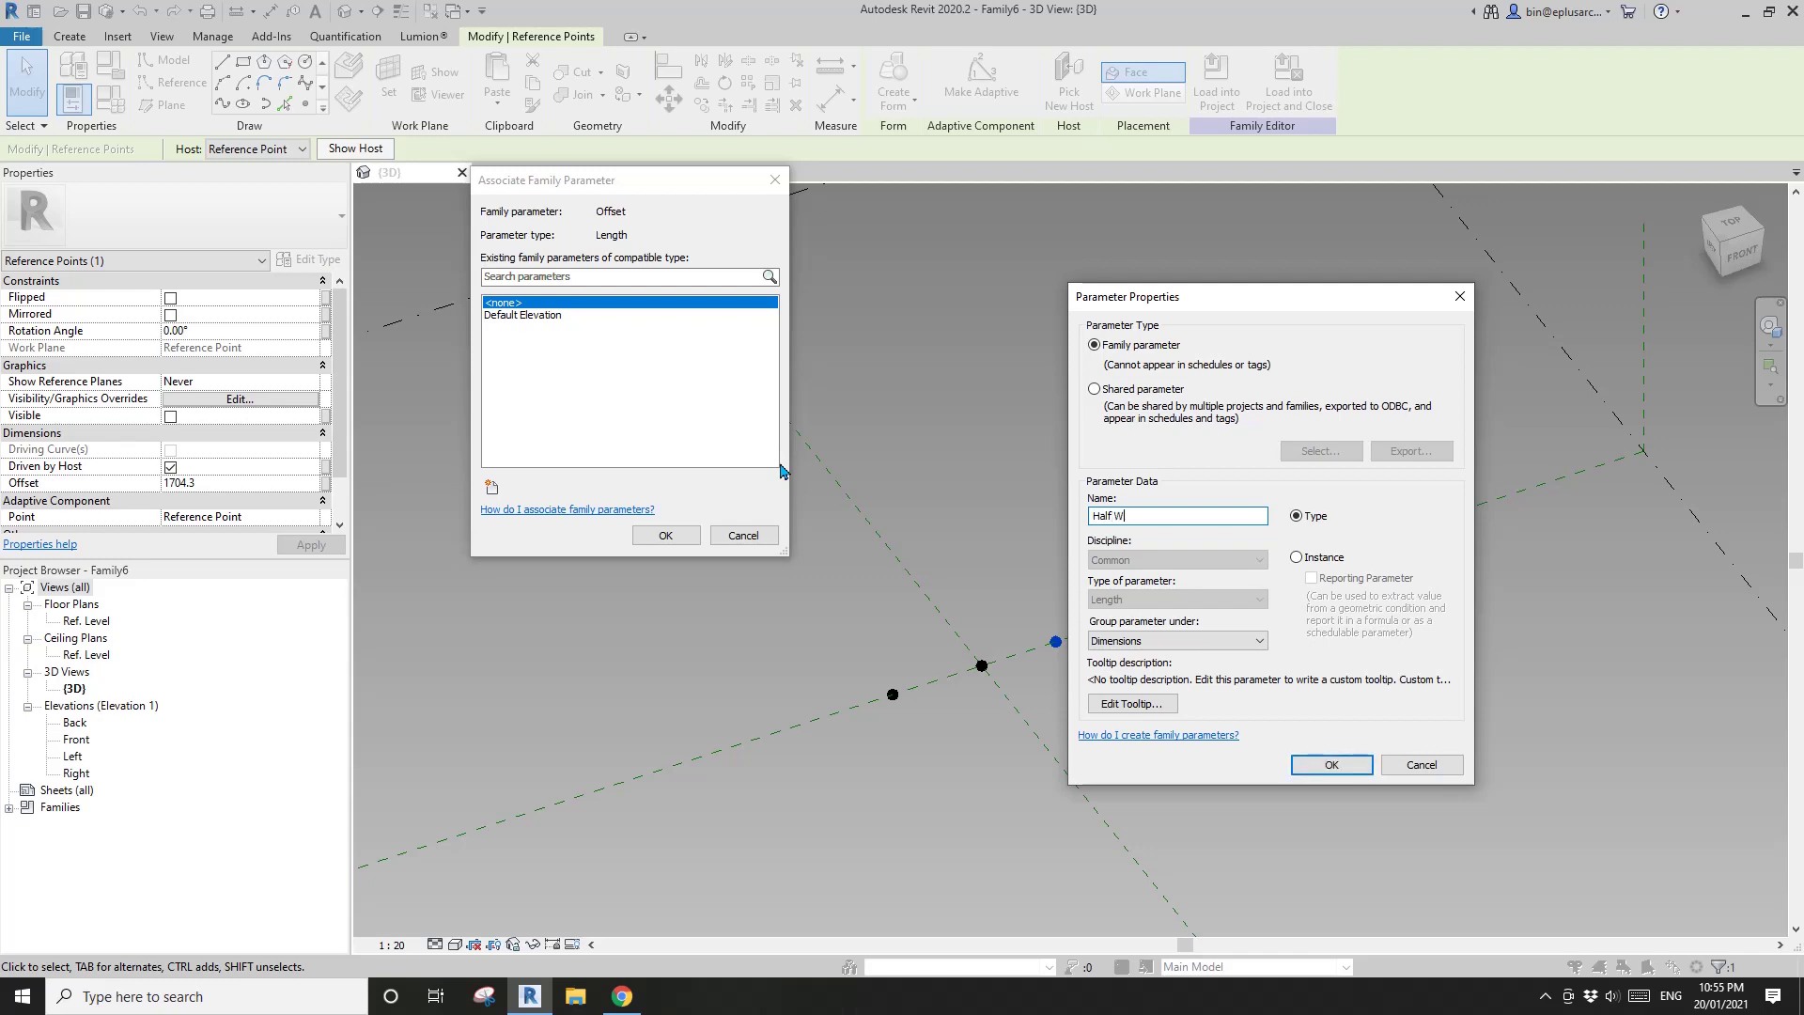
{"action": "left_click", "coordinate": [1346, 757]}
{"action": "left_click", "coordinate": [667, 536]}
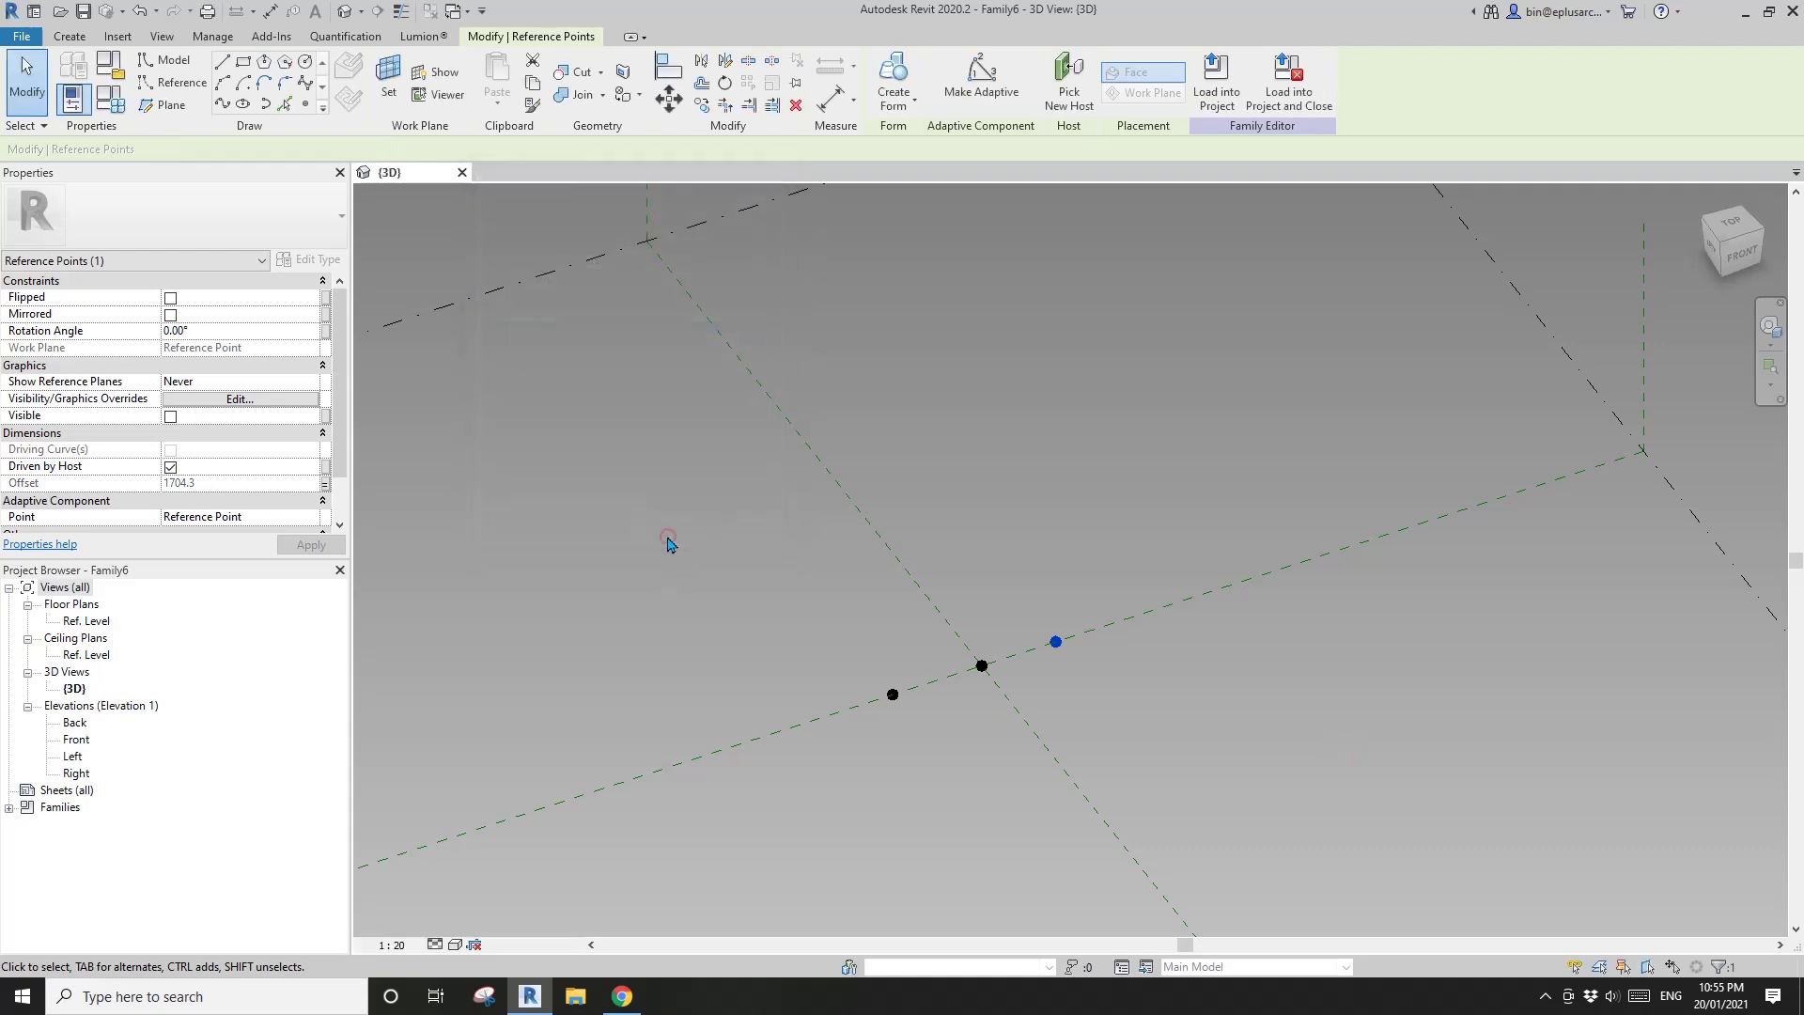
Link the left point's Offset to a new parameter named HWN.
{"action": "left_click", "coordinate": [893, 694]}
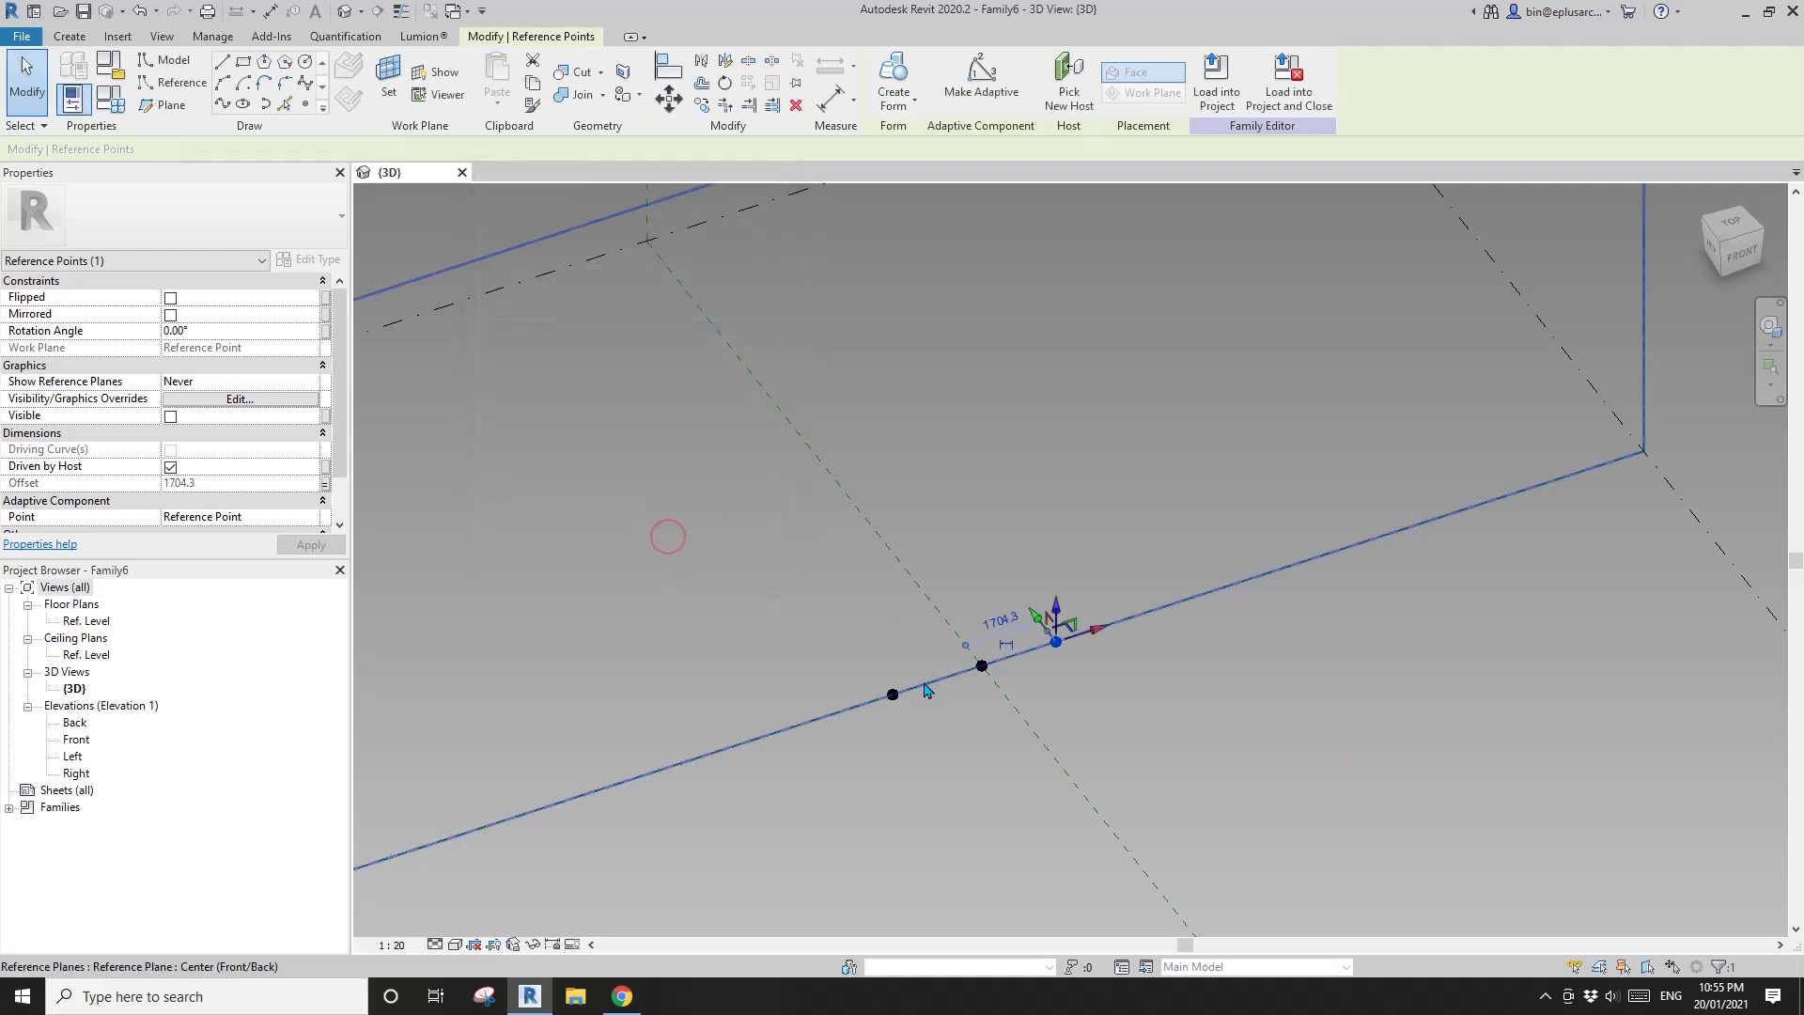
{"action": "left_click", "coordinate": [325, 483]}
{"action": "left_click", "coordinate": [493, 487]}
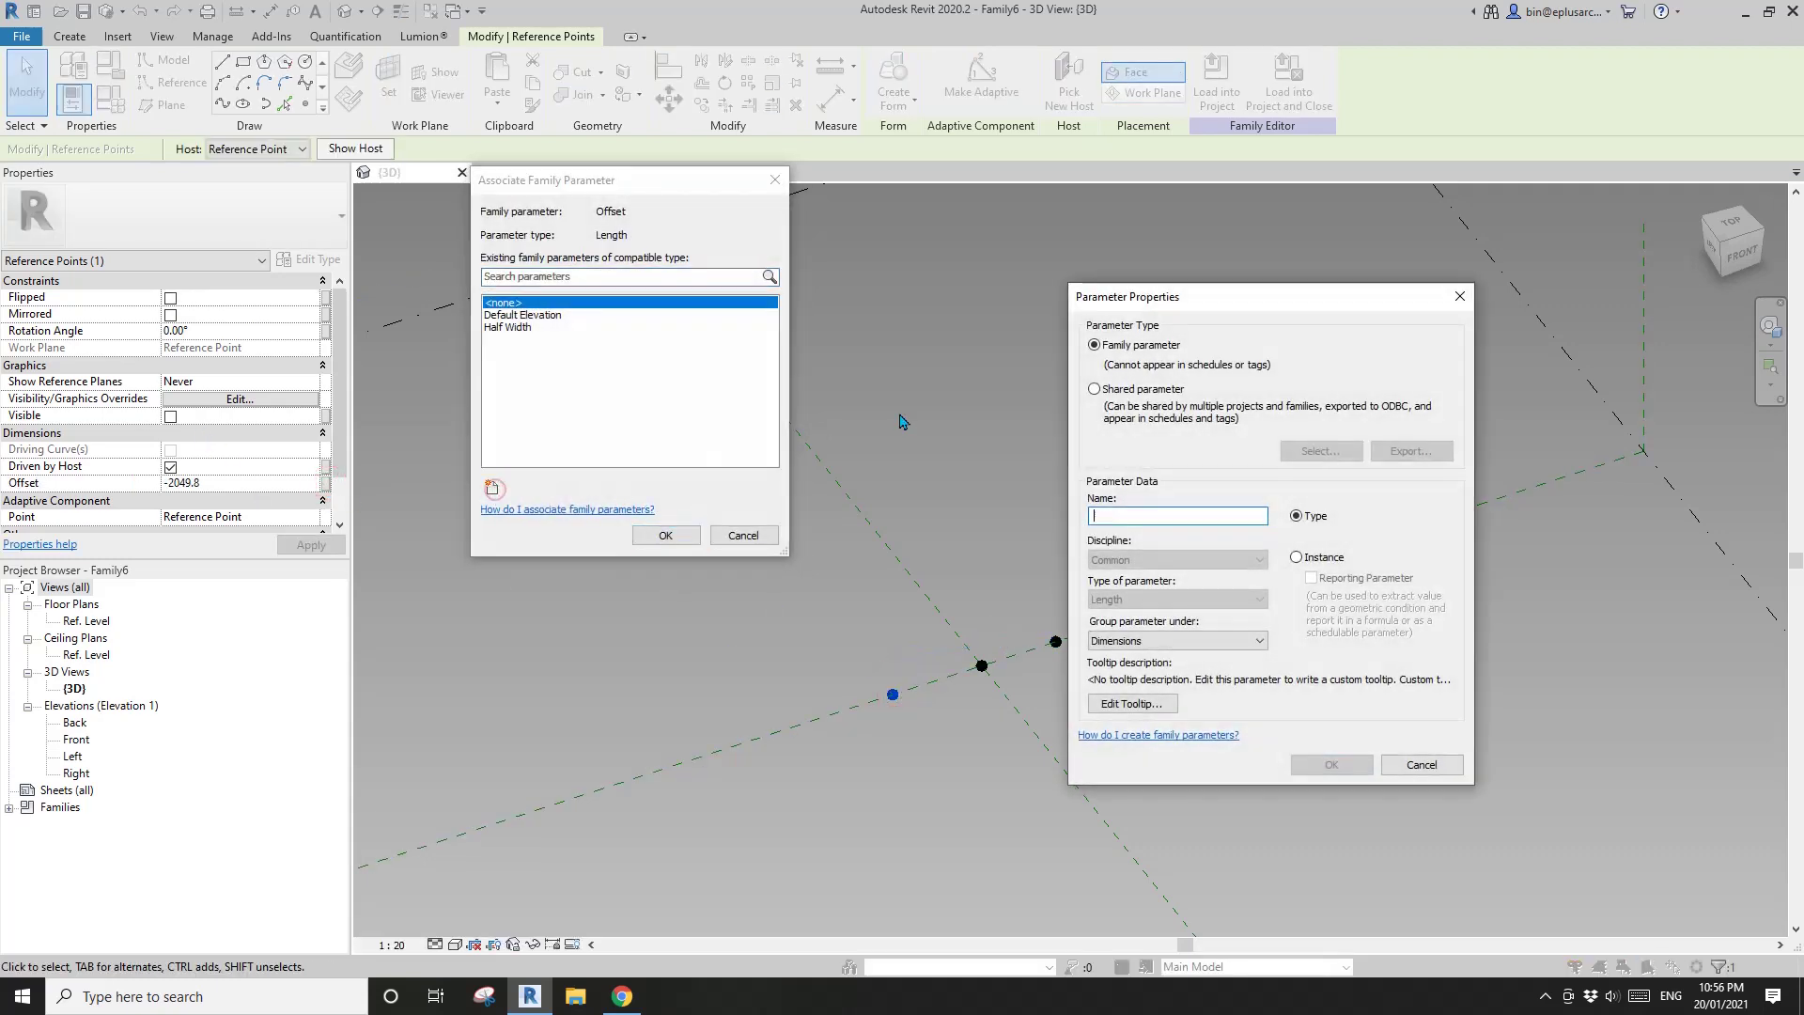
{"action": "type", "text": "Ha"}
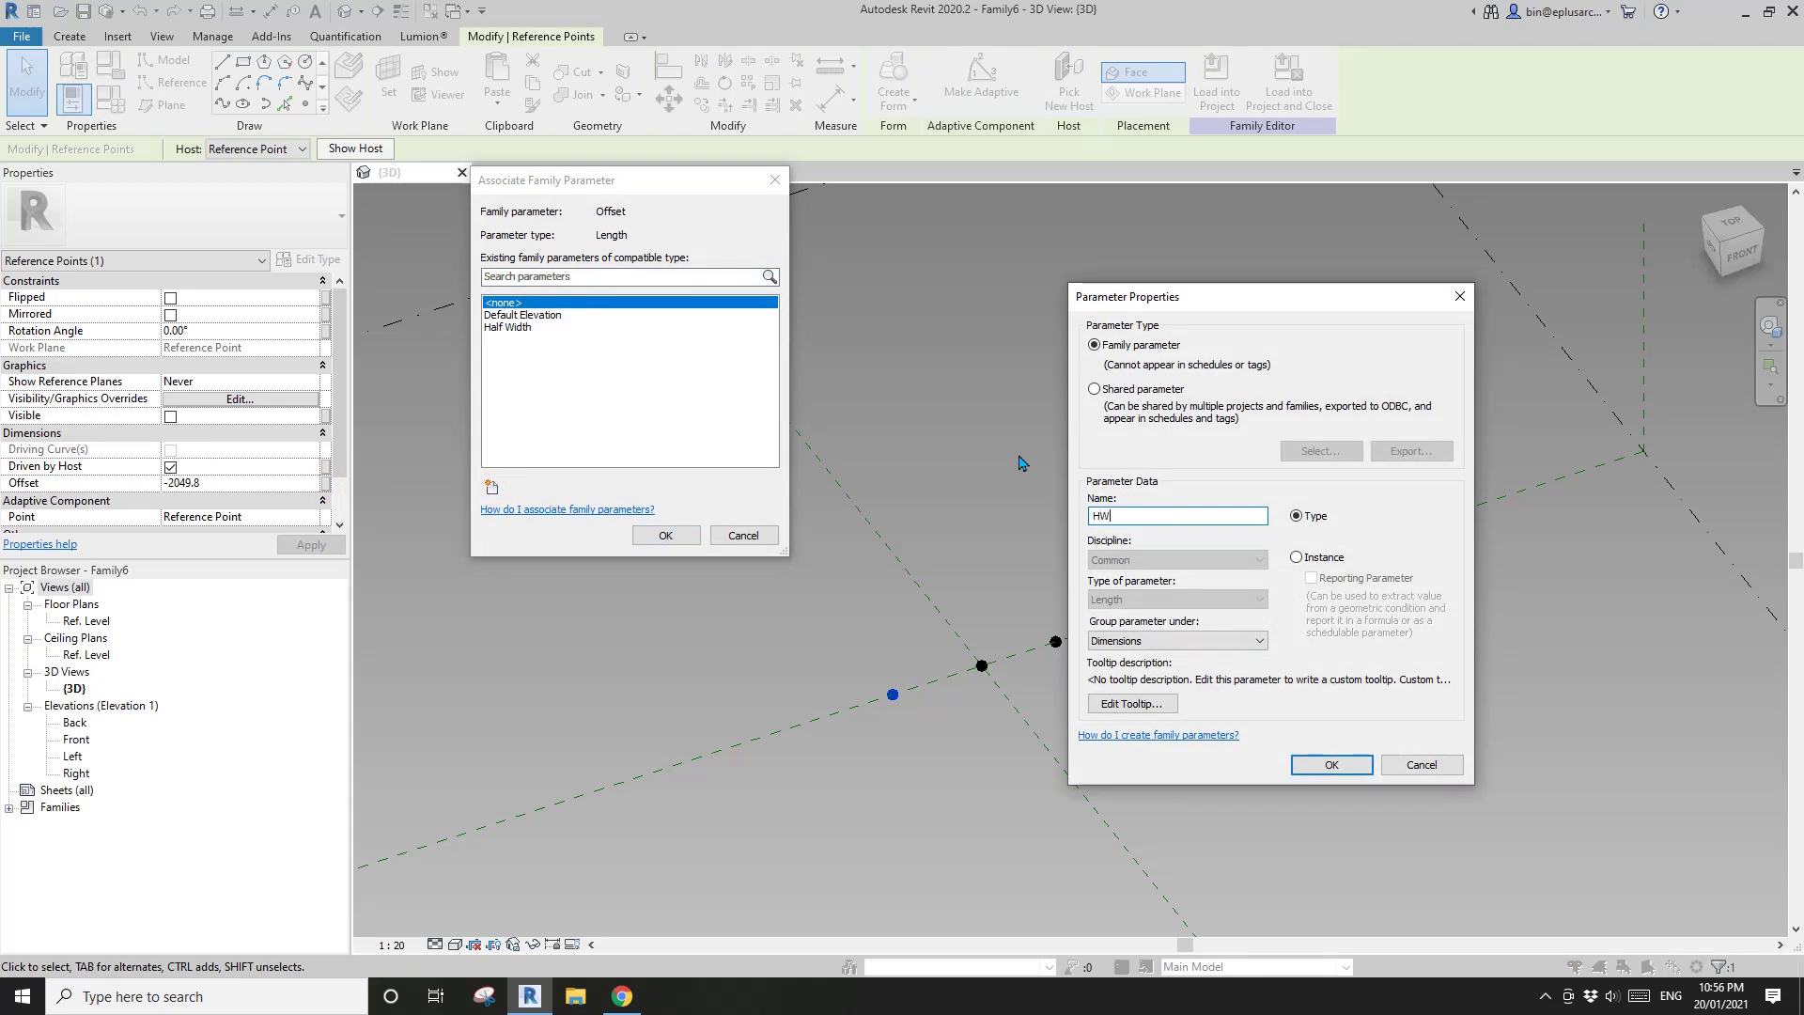
{"action": "left_click", "coordinate": [1325, 764]}
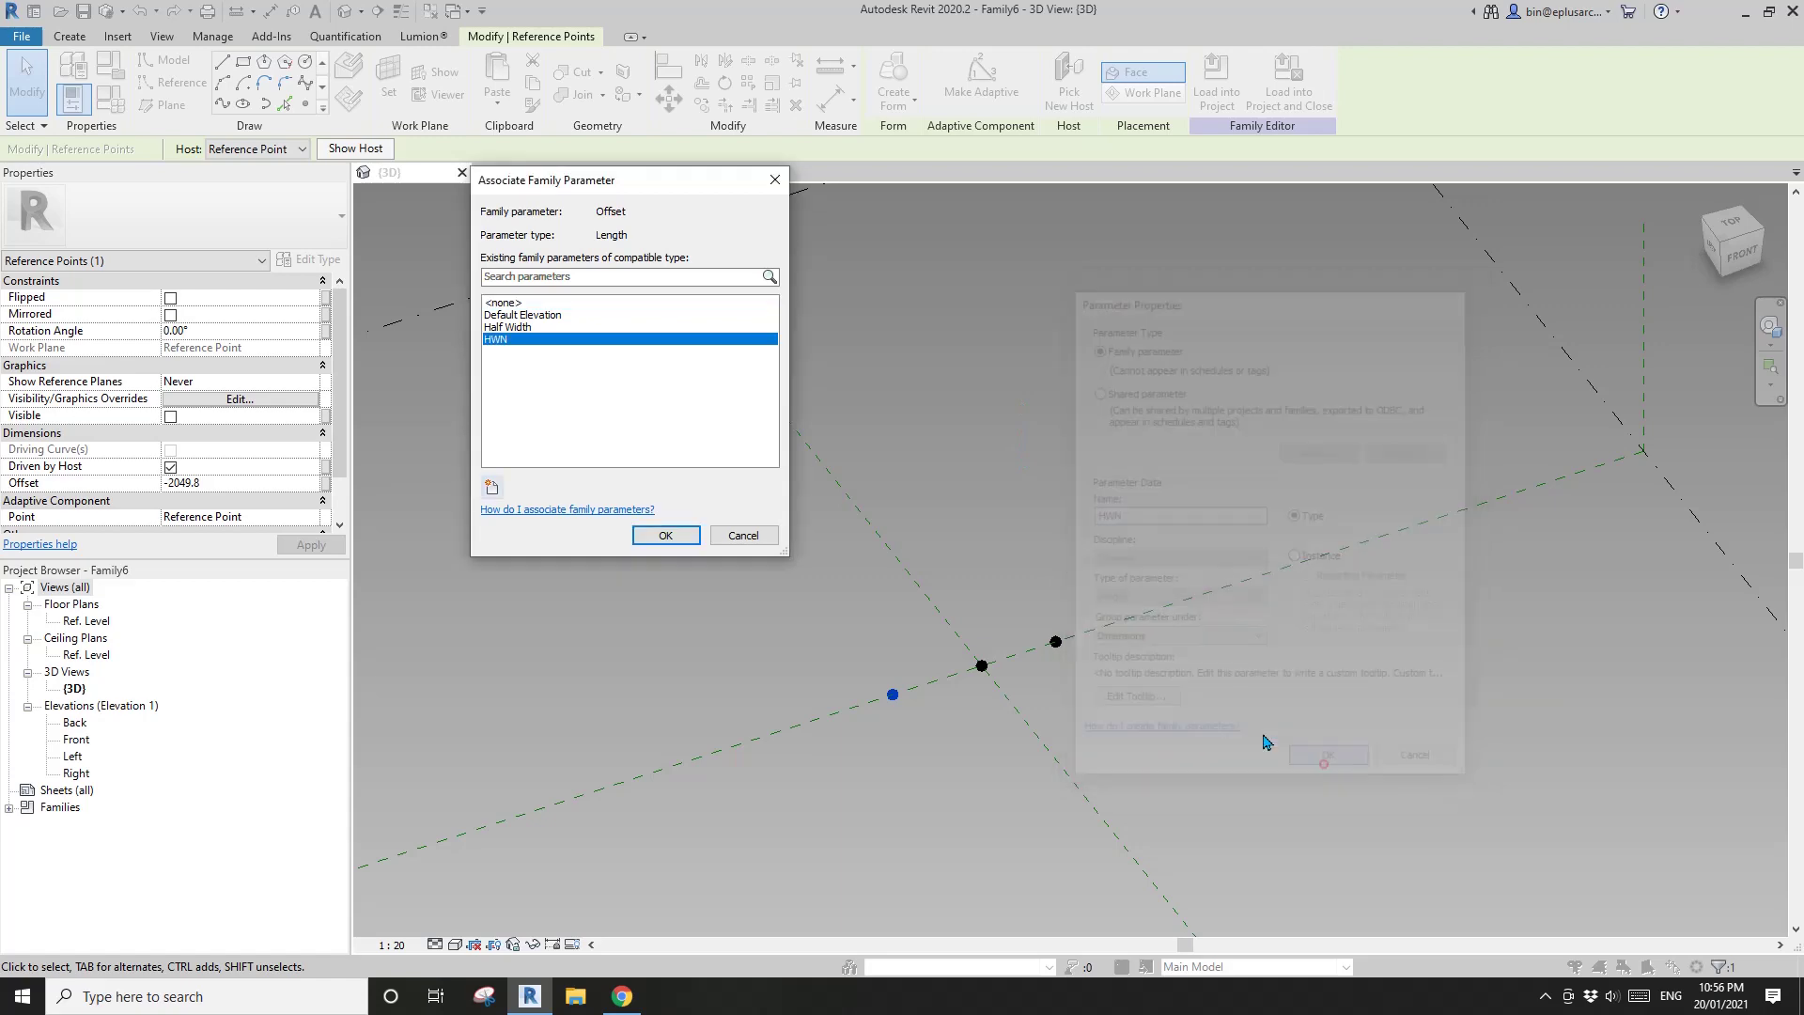
{"action": "left_click", "coordinate": [666, 535]}
In Family Types, rename the Half Width parameter to HW.
{"action": "left_click", "coordinate": [115, 108]}
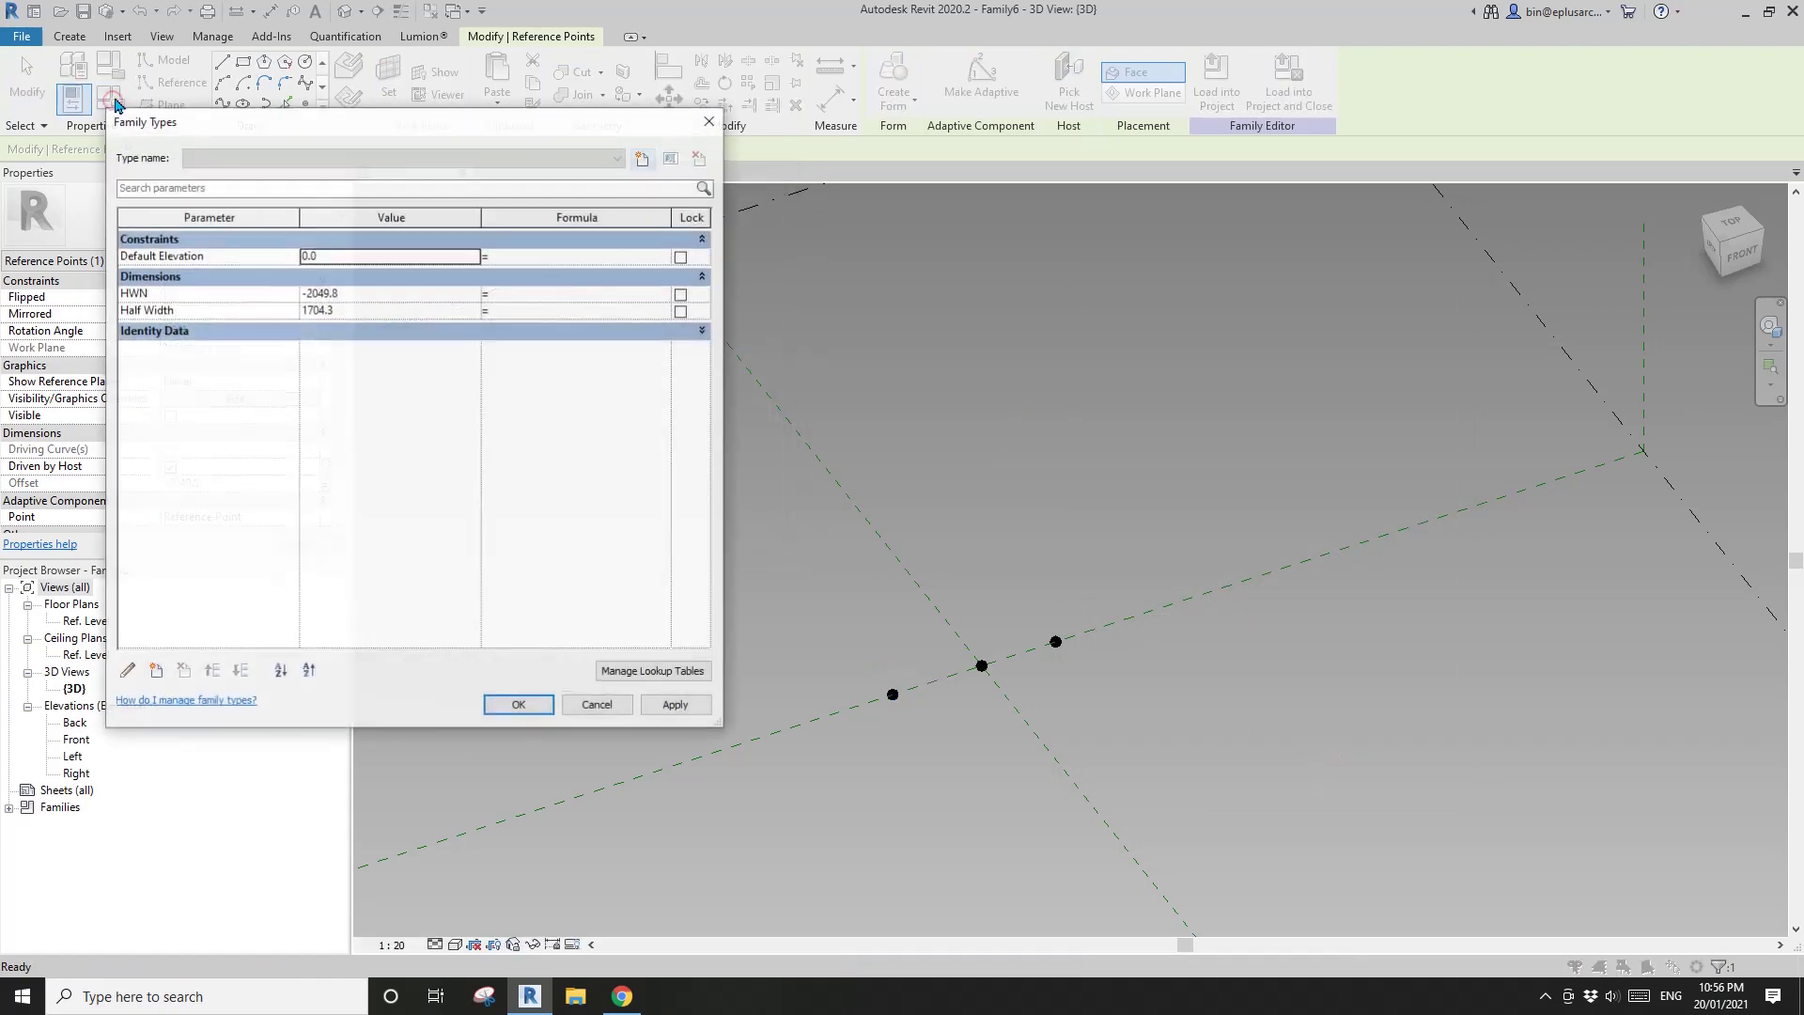
{"action": "left_click_drag", "start_coordinate": [273, 124], "coordinate": [394, 176]}
{"action": "left_click", "coordinate": [302, 367]}
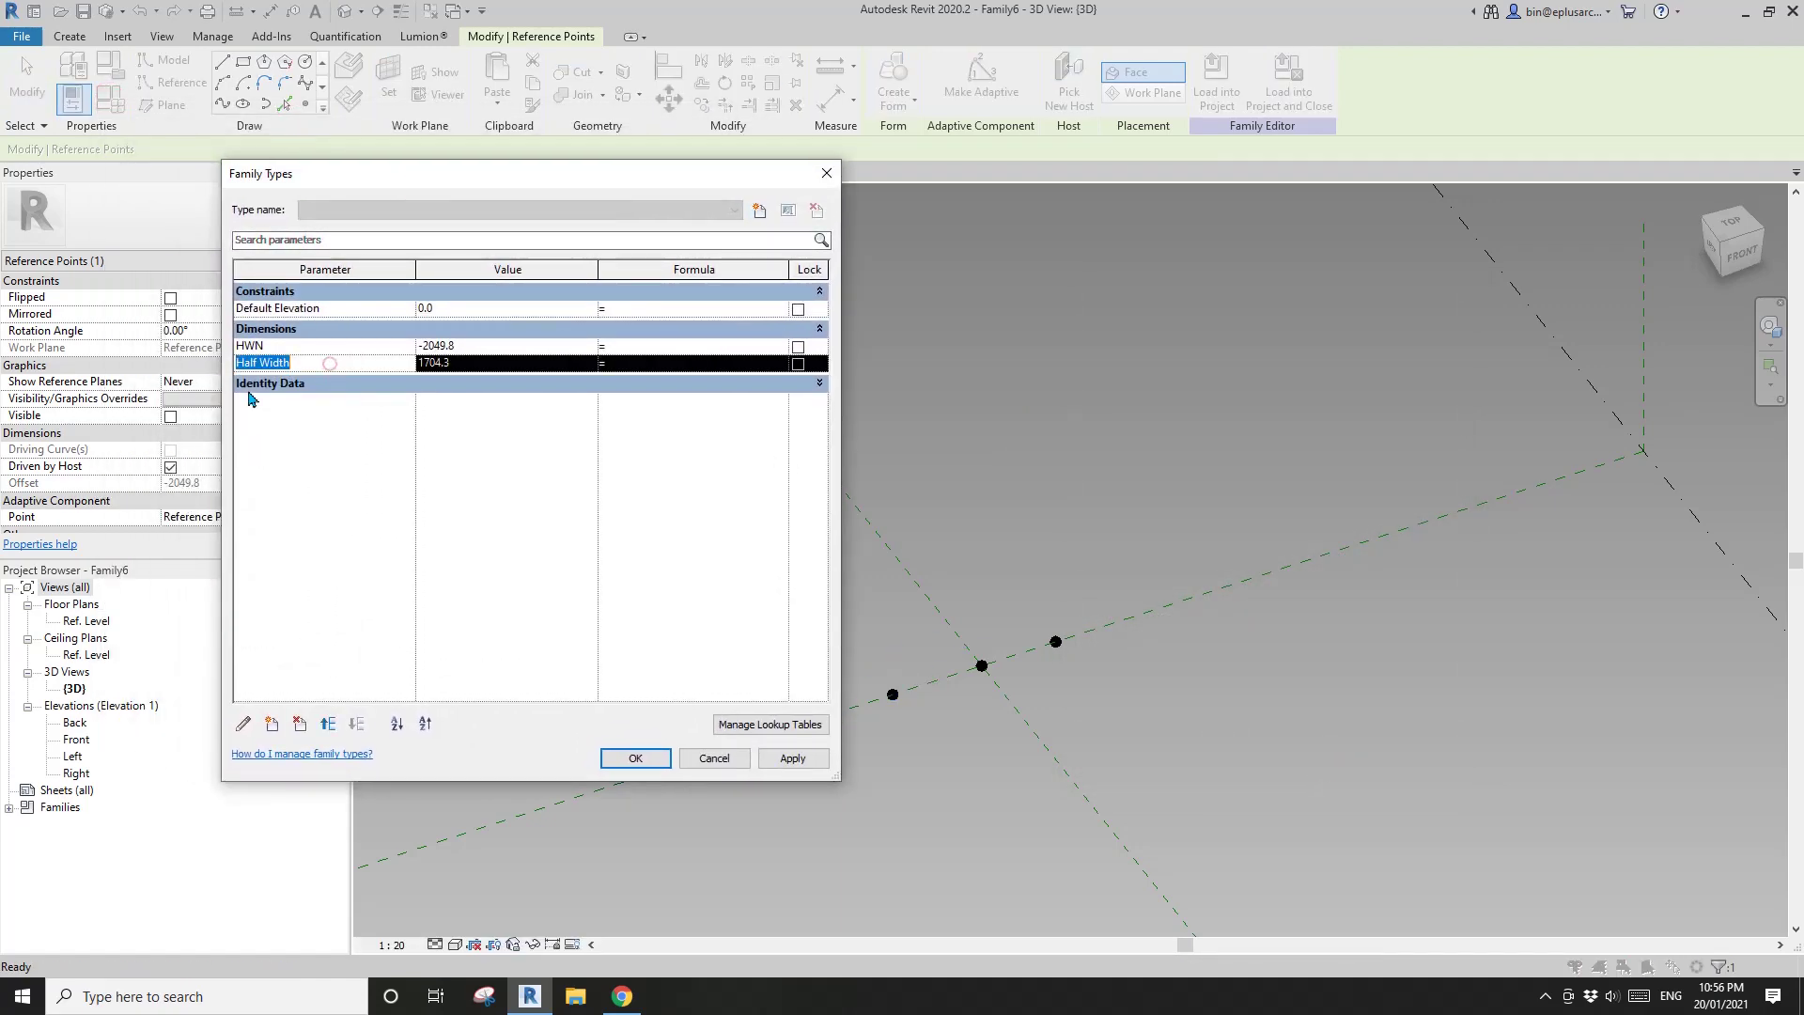
{"action": "left_click", "coordinate": [243, 722]}
{"action": "left_click_drag", "start_coordinate": [1157, 515], "coordinate": [1046, 501]}
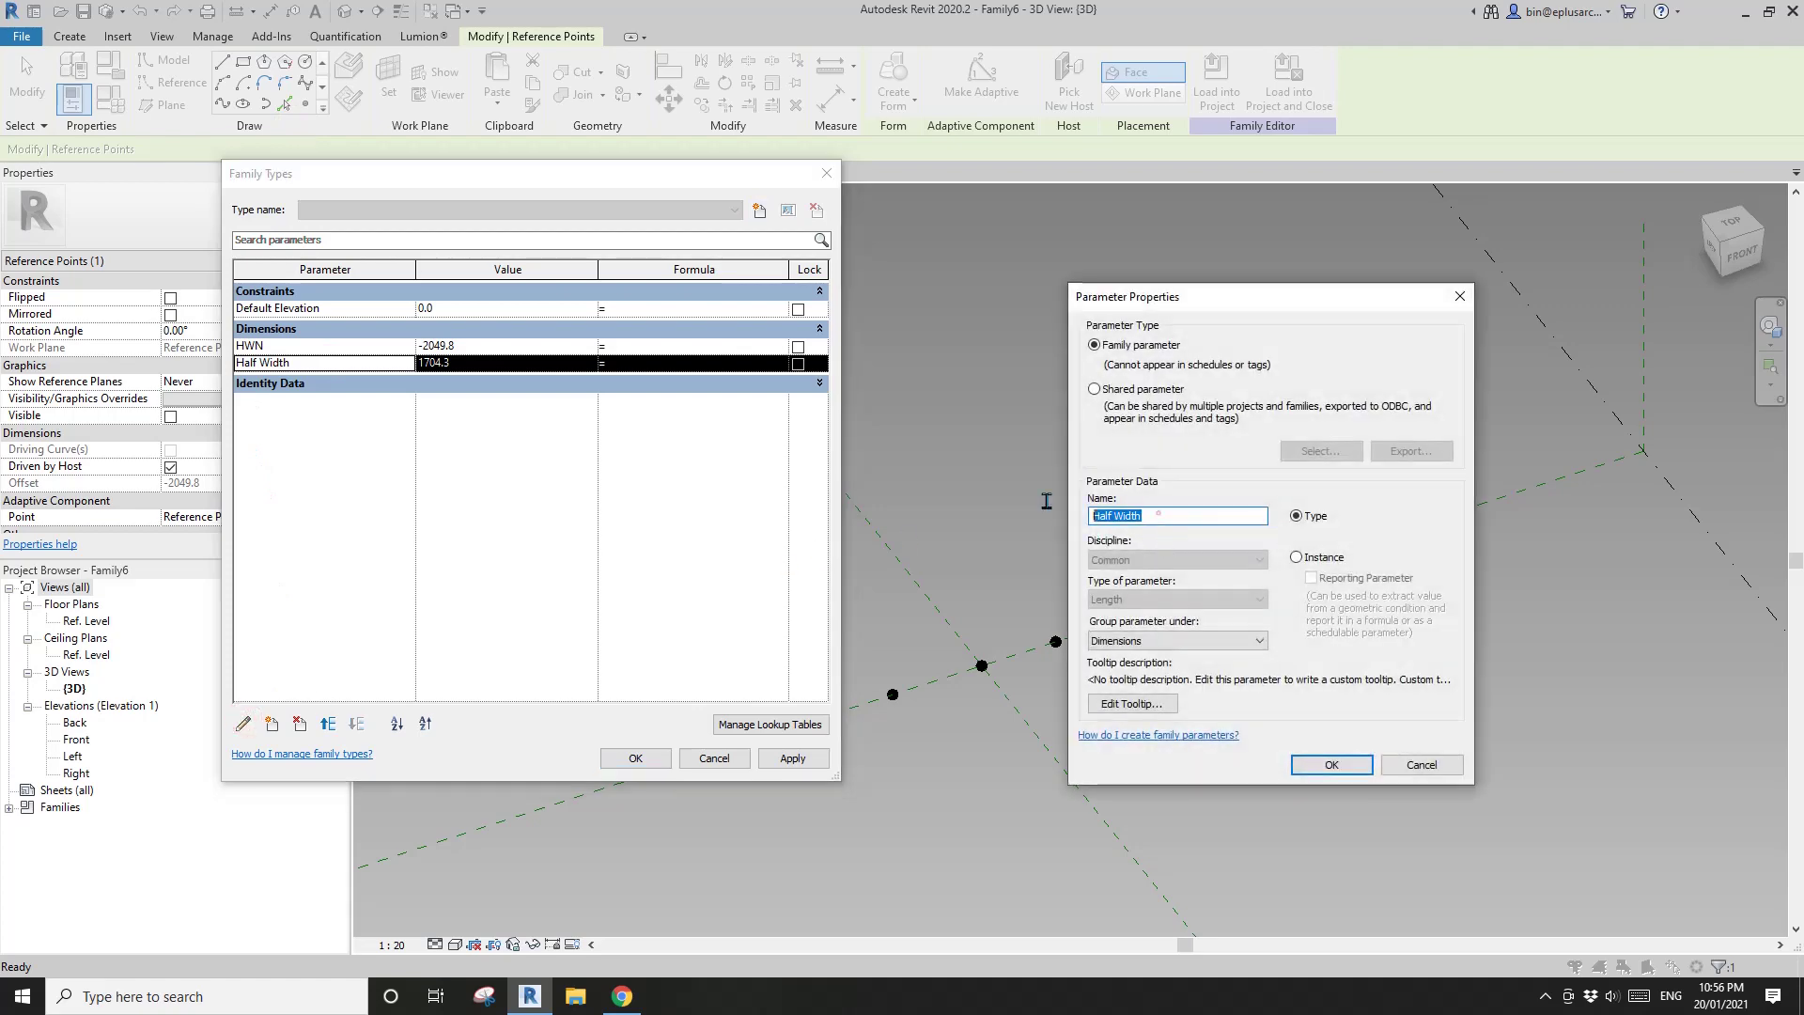
{"action": "type", "text": "HW"}
{"action": "left_click", "coordinate": [1356, 763]}
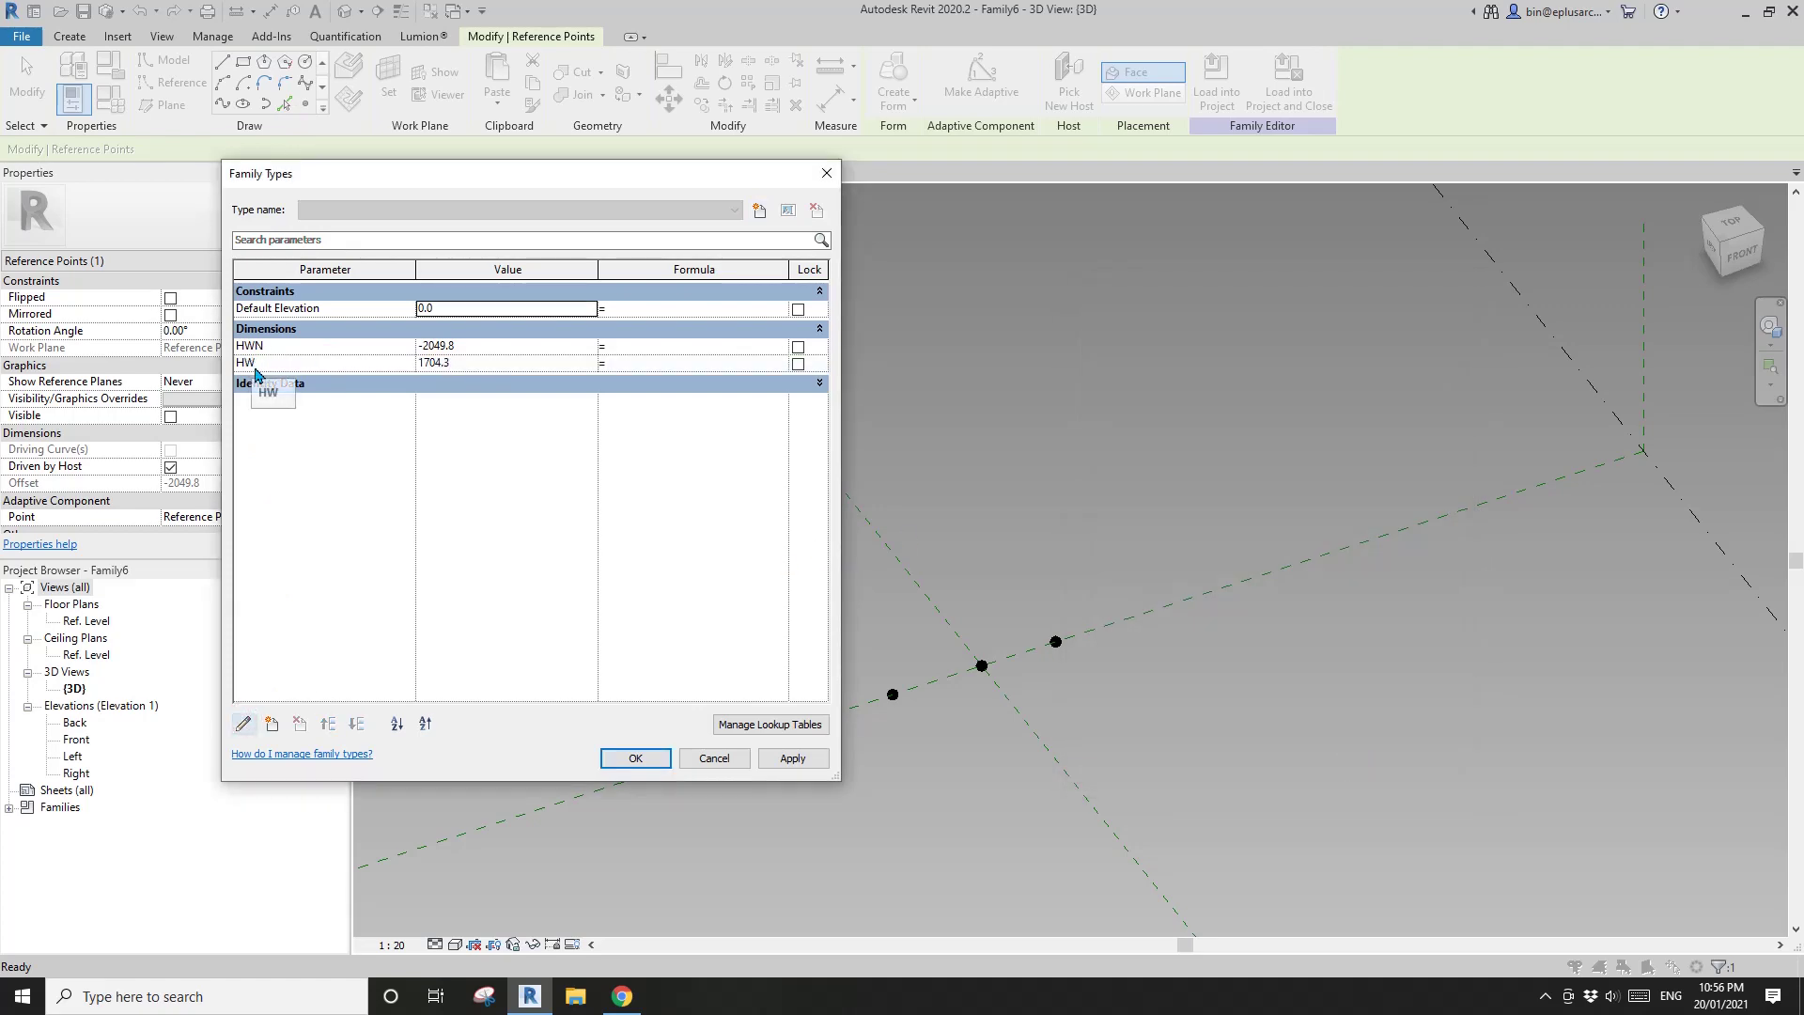
Add a new Width parameter with value 1200.
{"action": "left_click", "coordinate": [294, 422]}
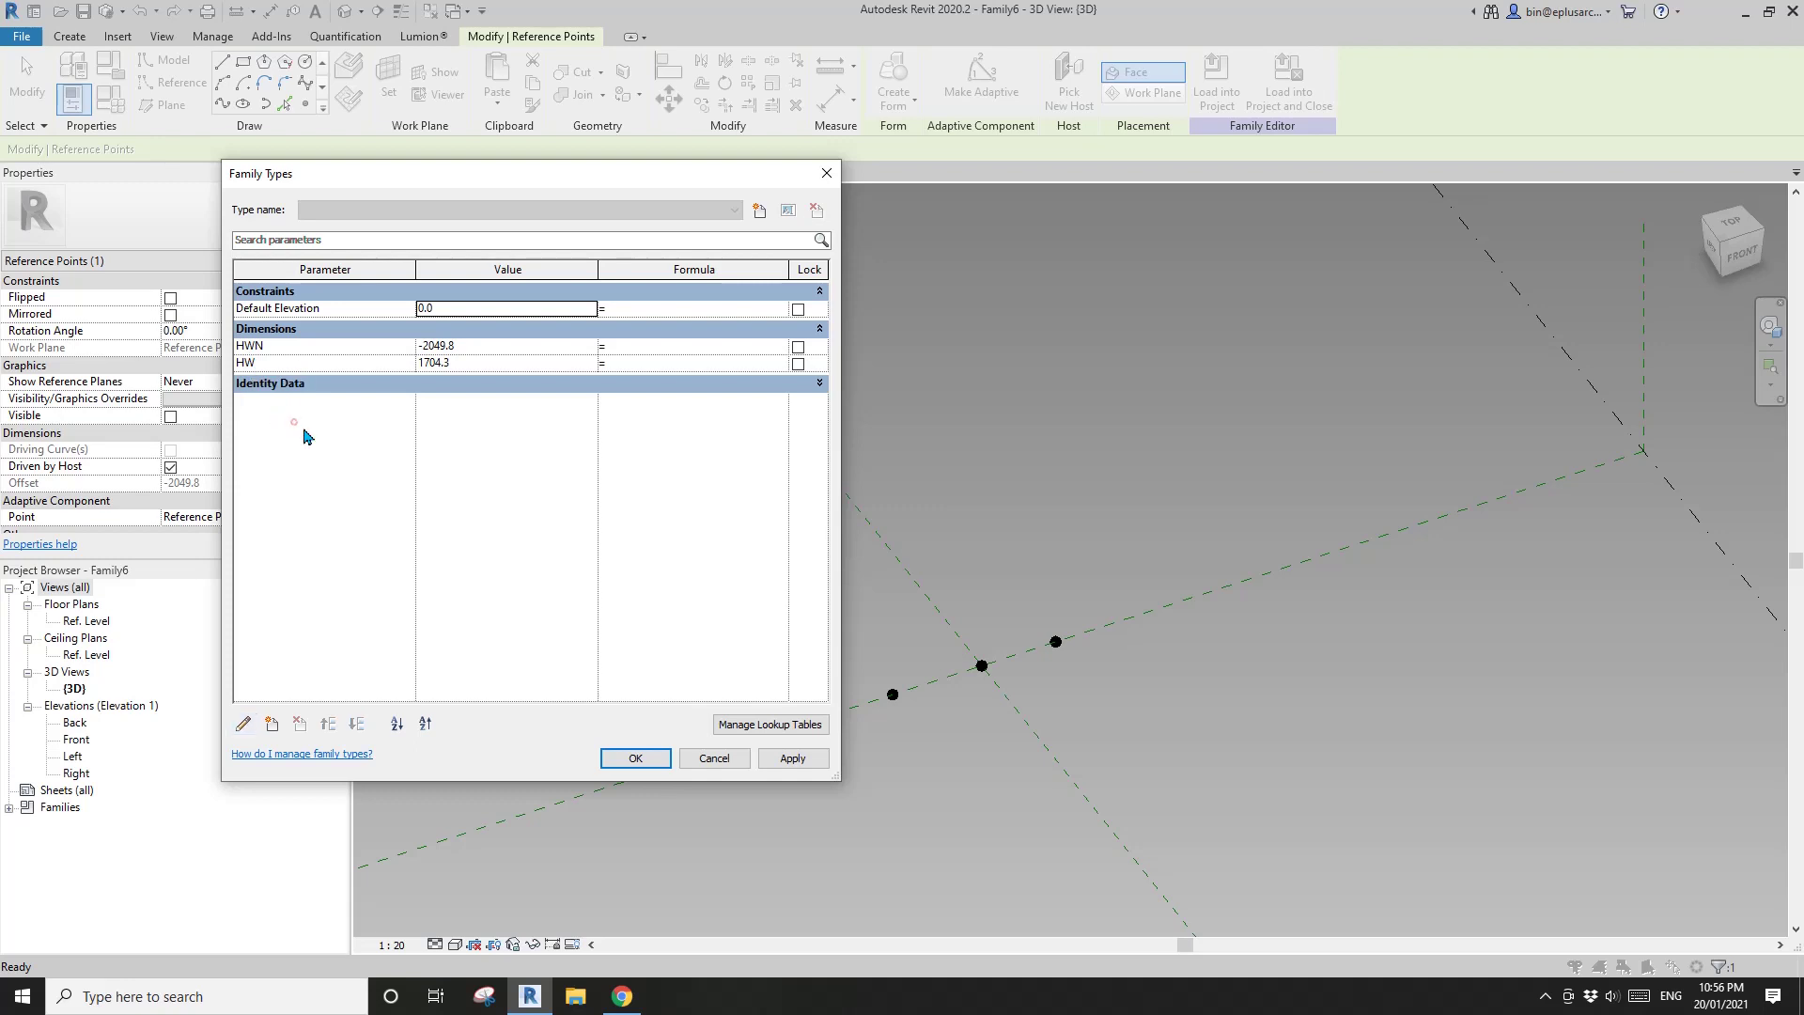
{"action": "left_click", "coordinate": [272, 724]}
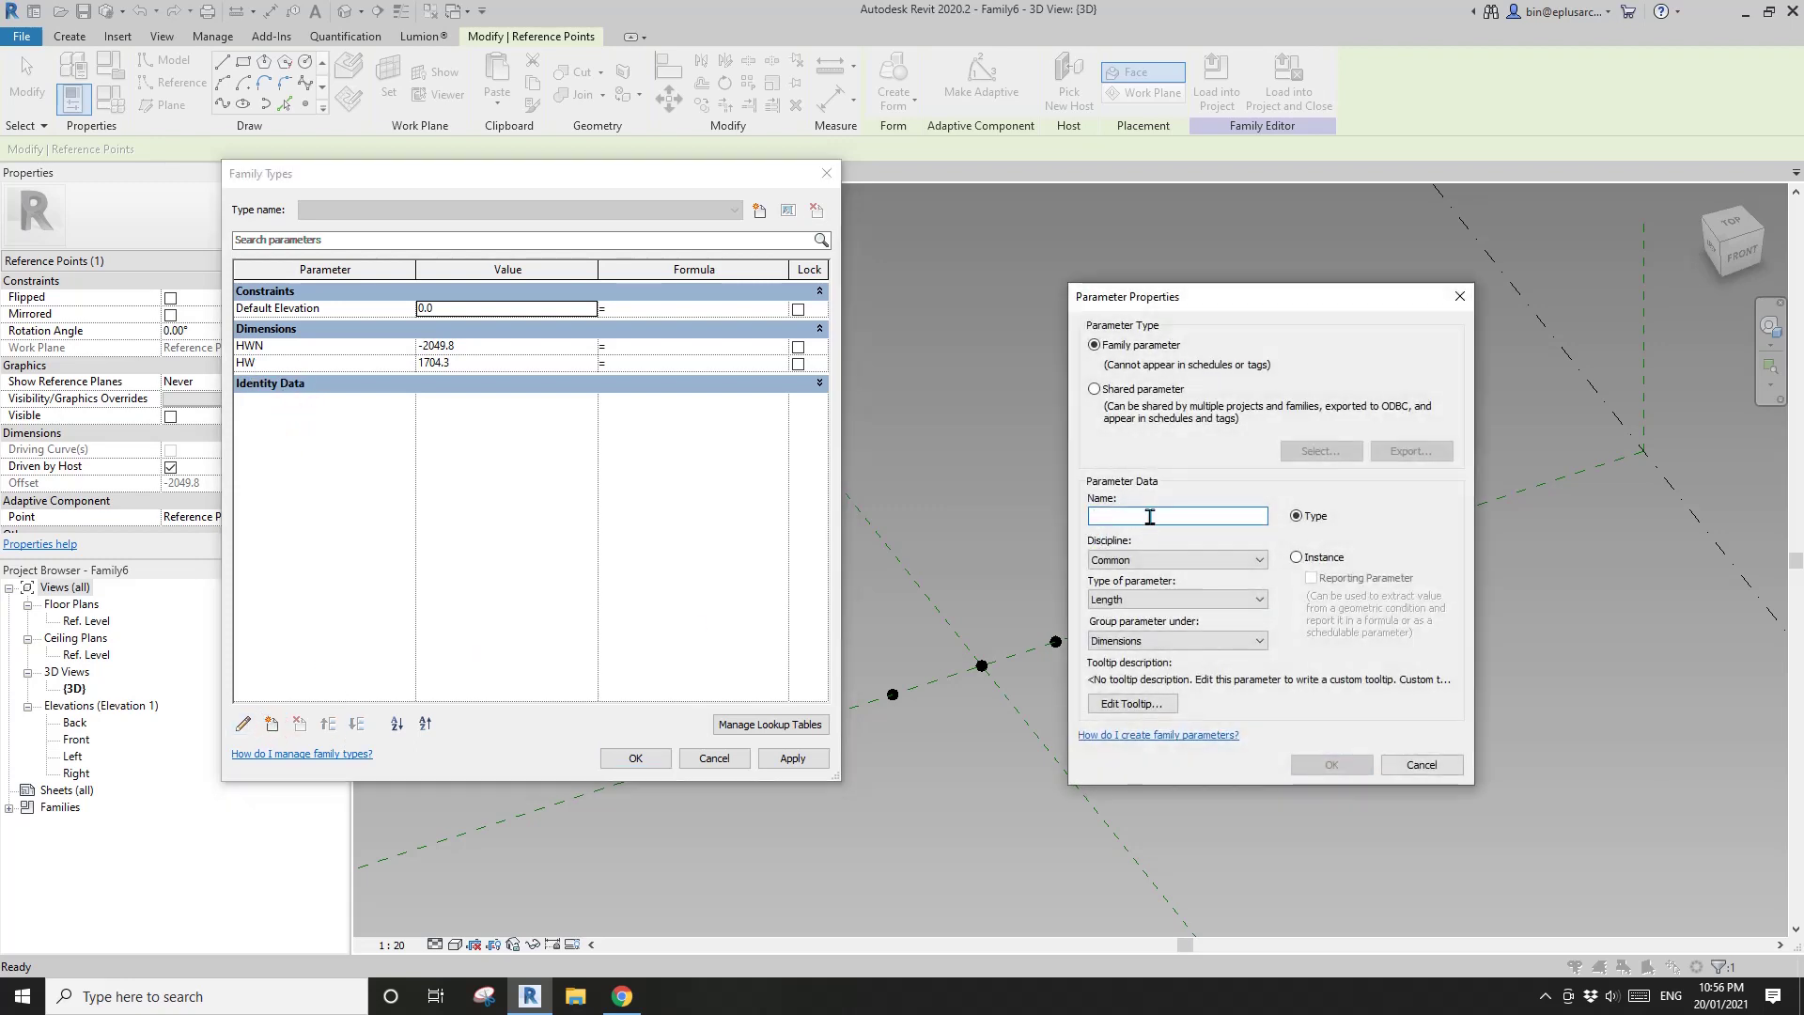
{"action": "type", "text": "Width"}
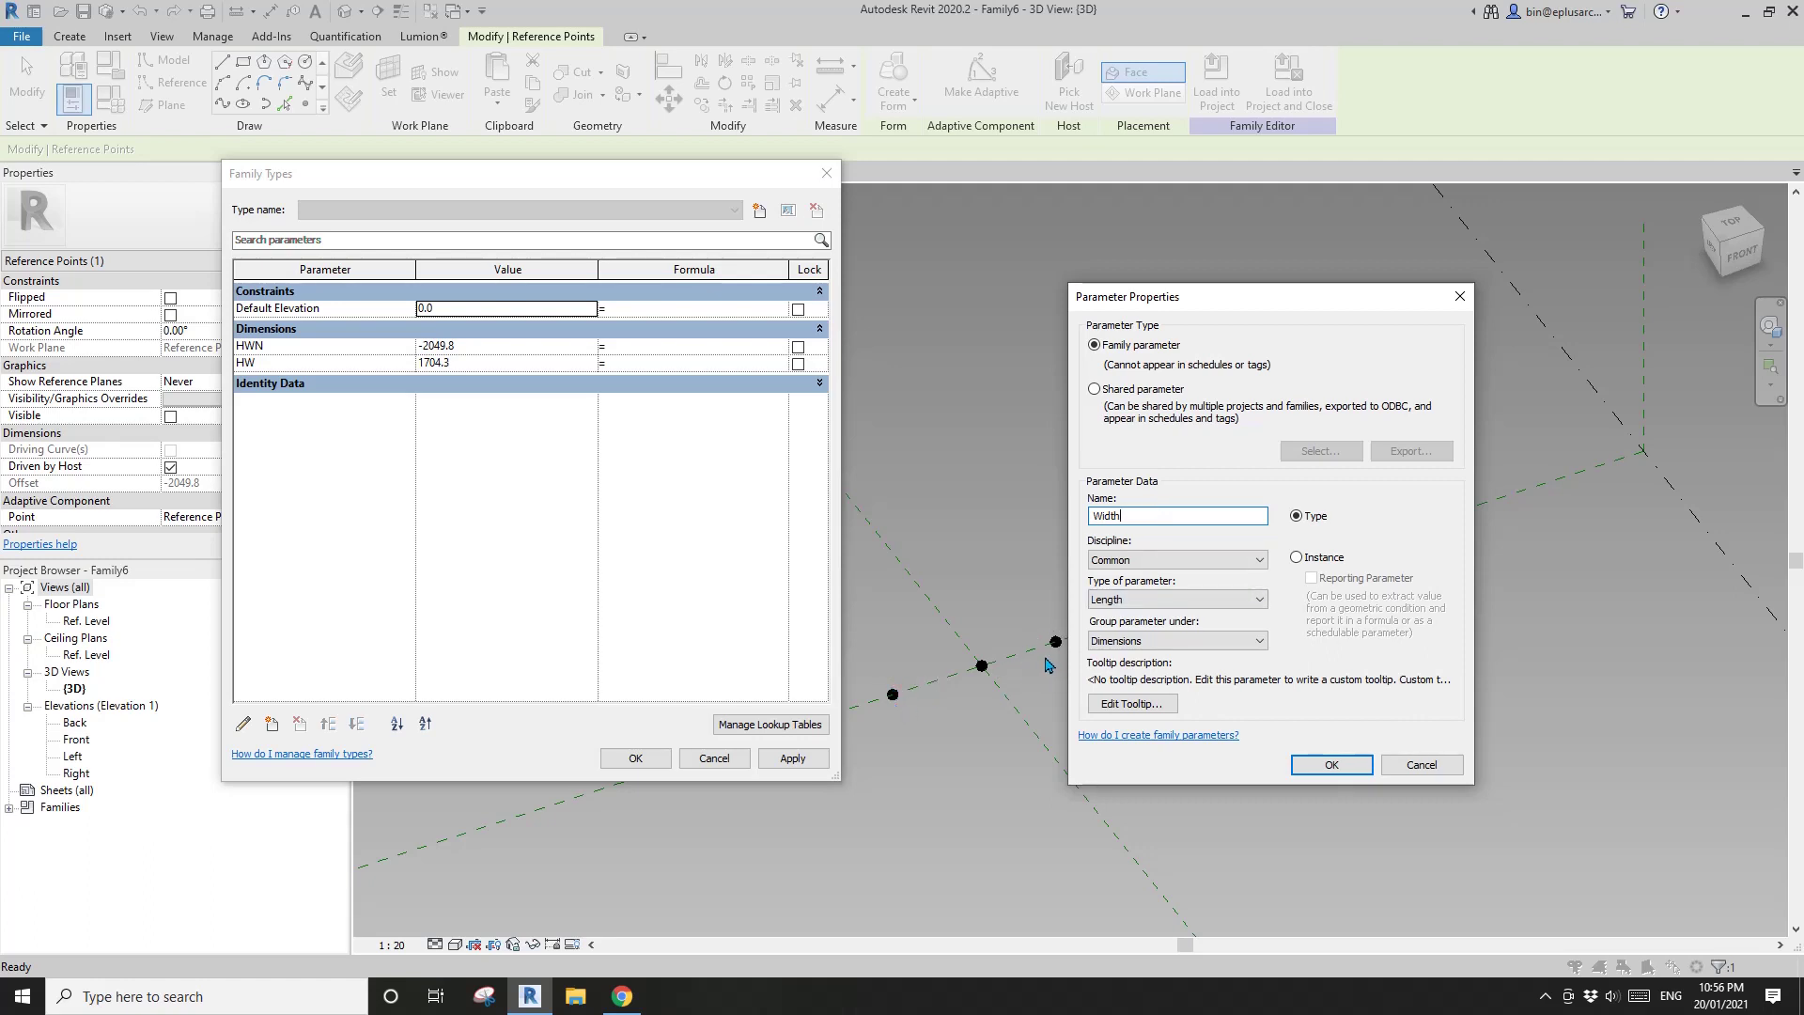
{"action": "left_click", "coordinate": [1335, 763]}
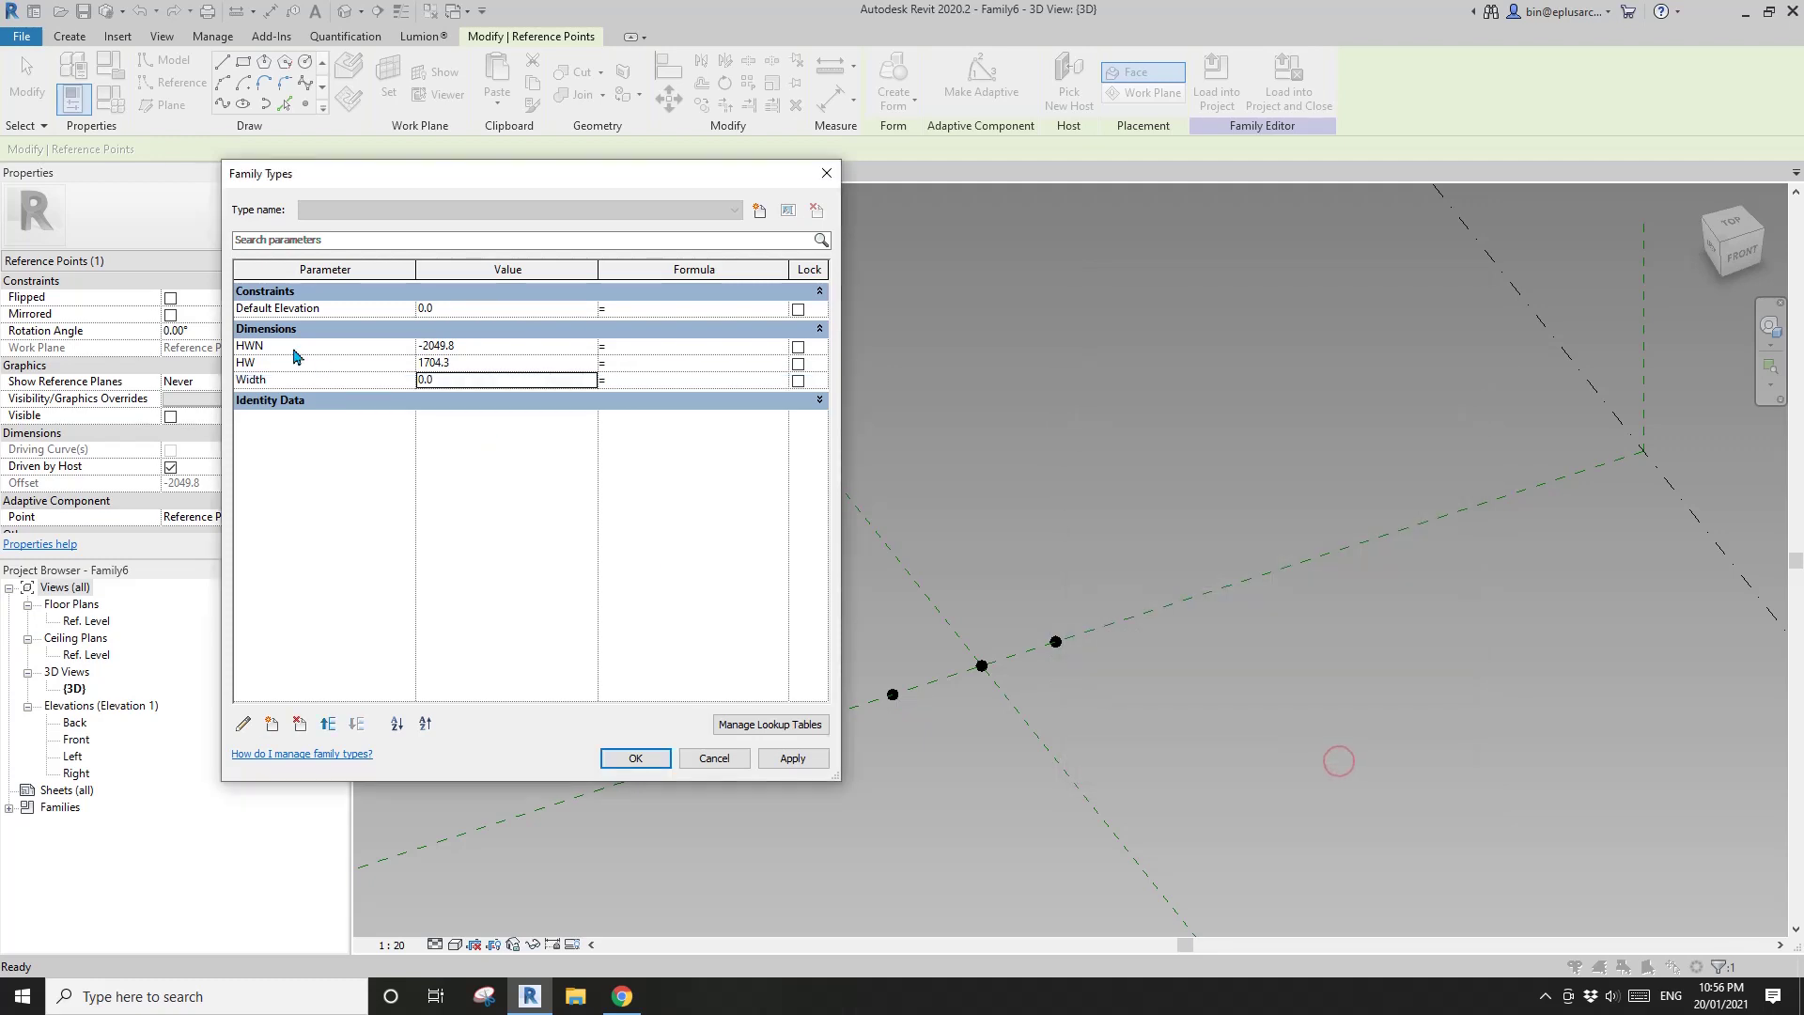
{"action": "left_click", "coordinate": [458, 382]}
{"action": "type", "text": "120"}
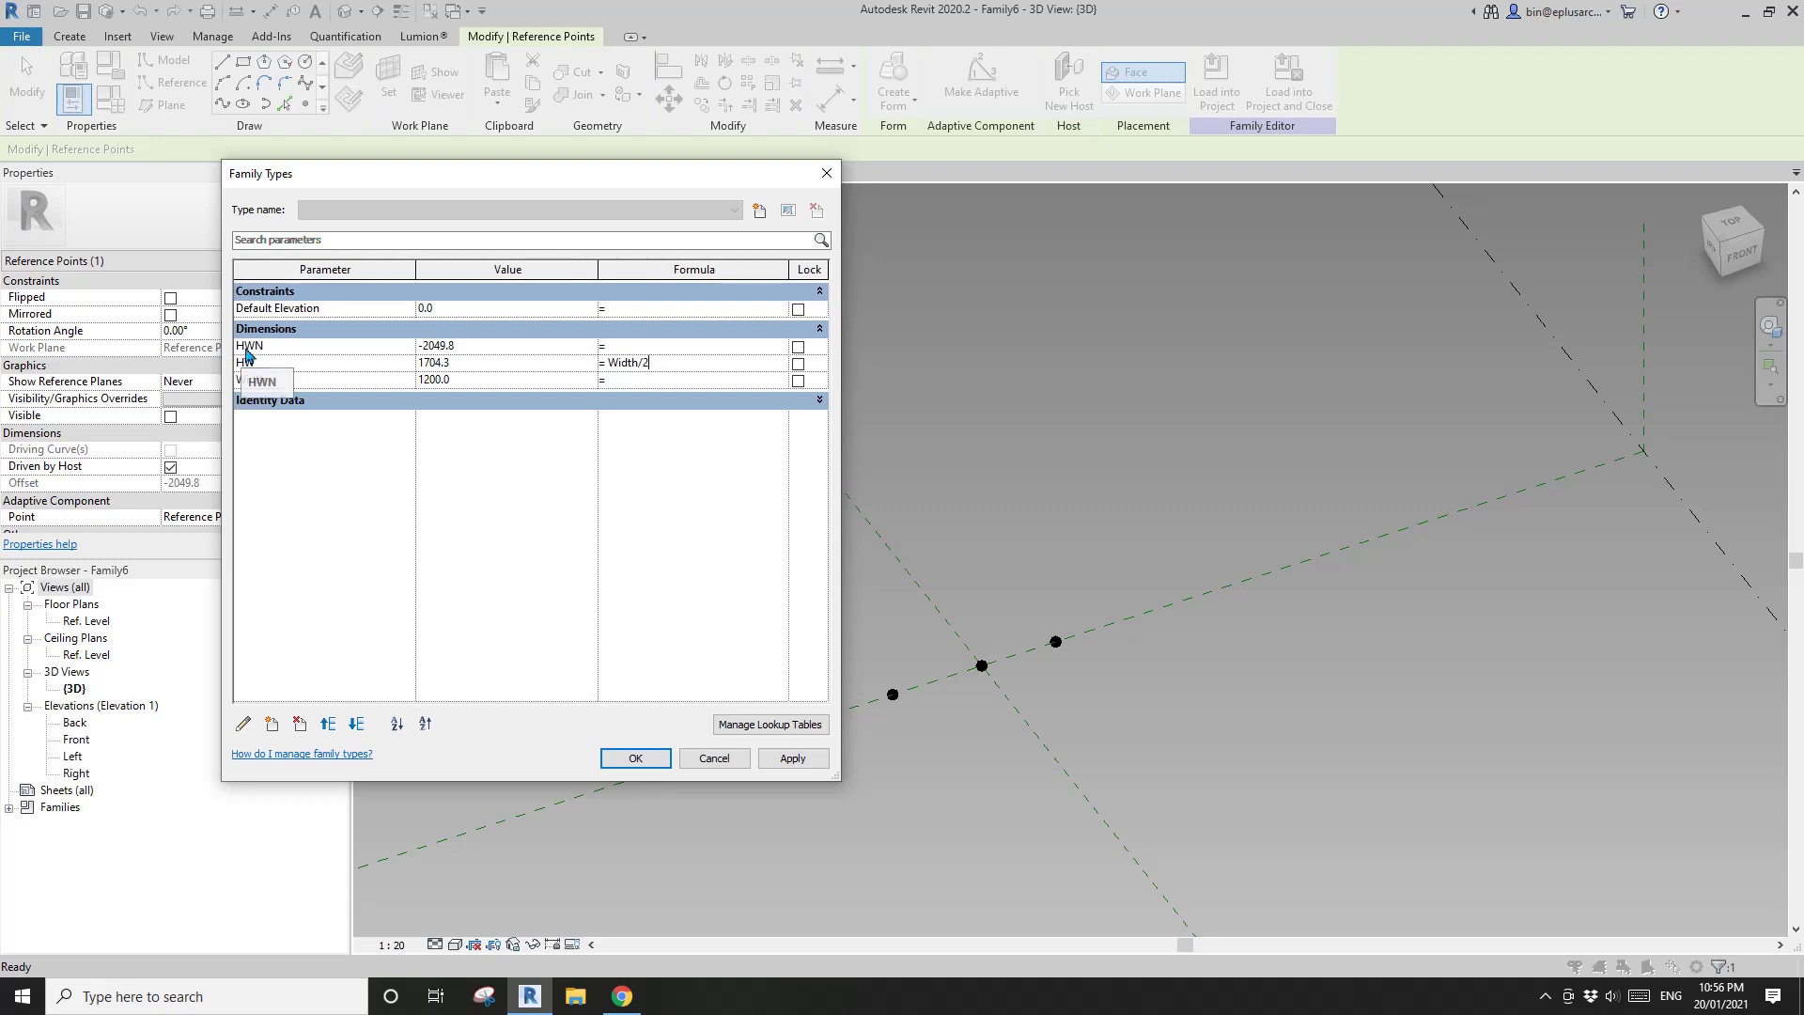
Set the HW formula to Width / 2 and the HWN formula to -Width / 2.
{"action": "left_click", "coordinate": [658, 345]}
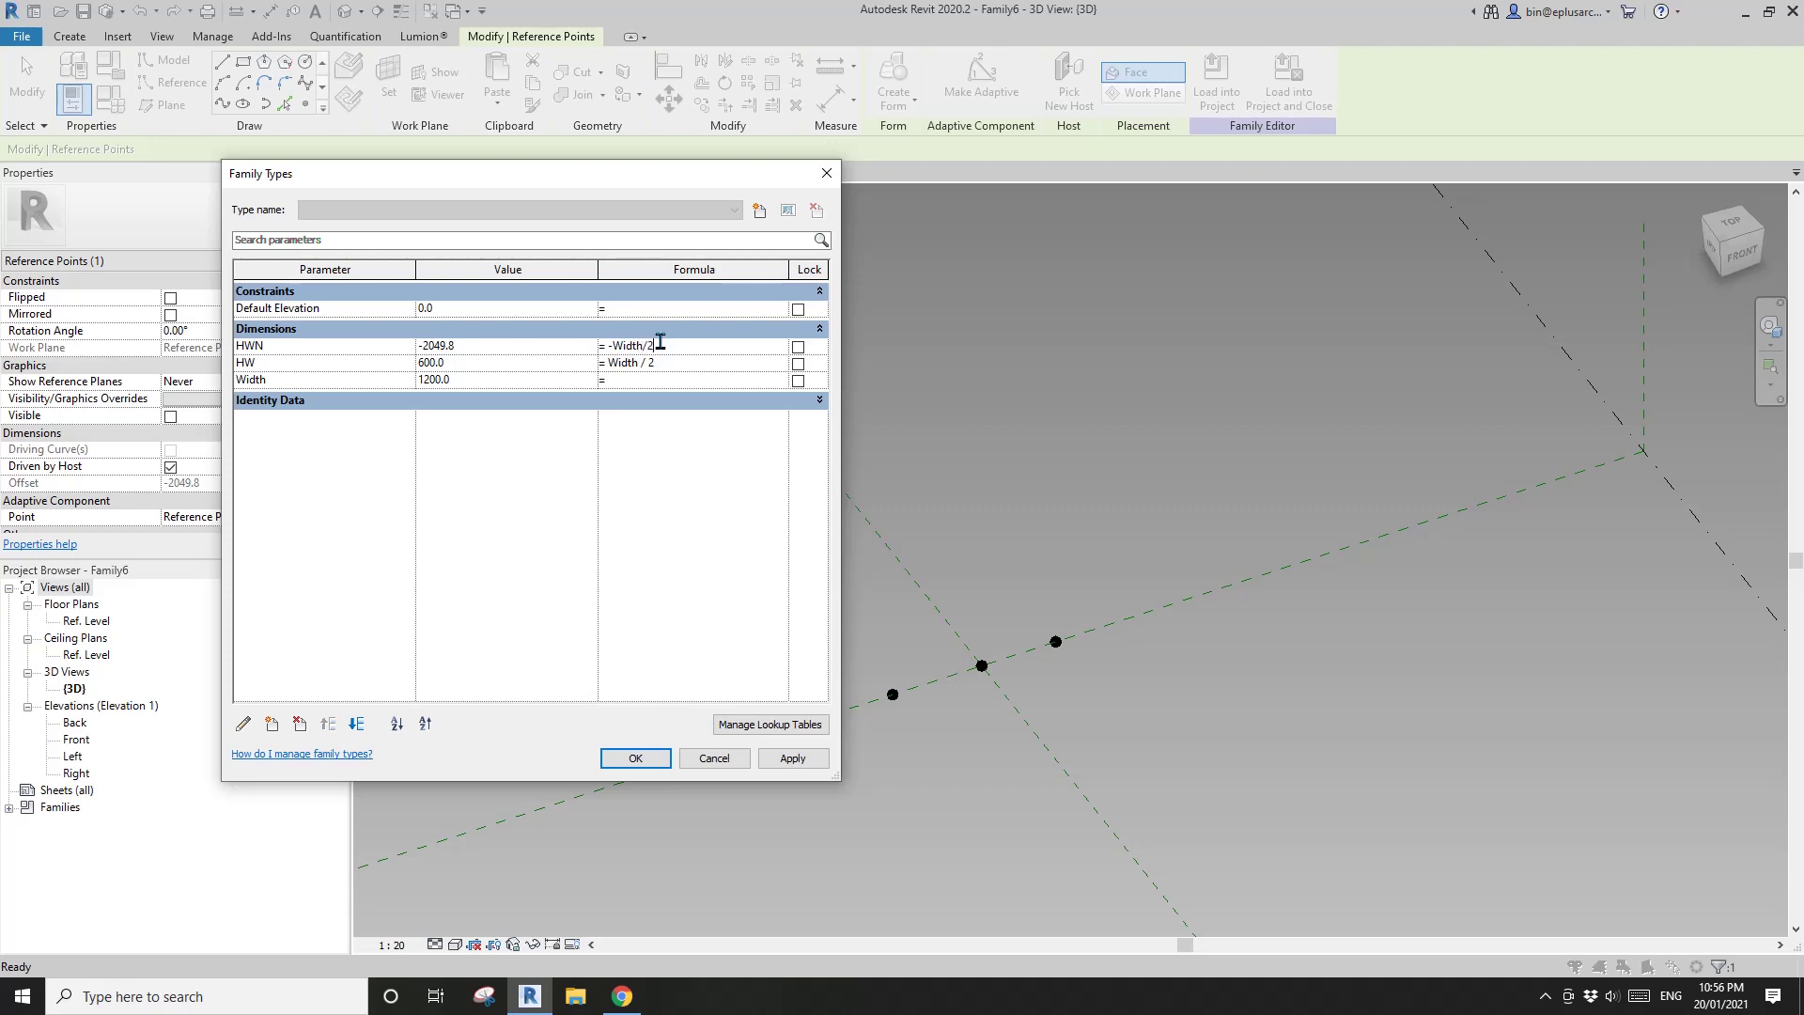
{"action": "left_click", "coordinate": [585, 439]}
{"action": "left_click", "coordinate": [347, 348]}
{"action": "left_click", "coordinate": [291, 348]}
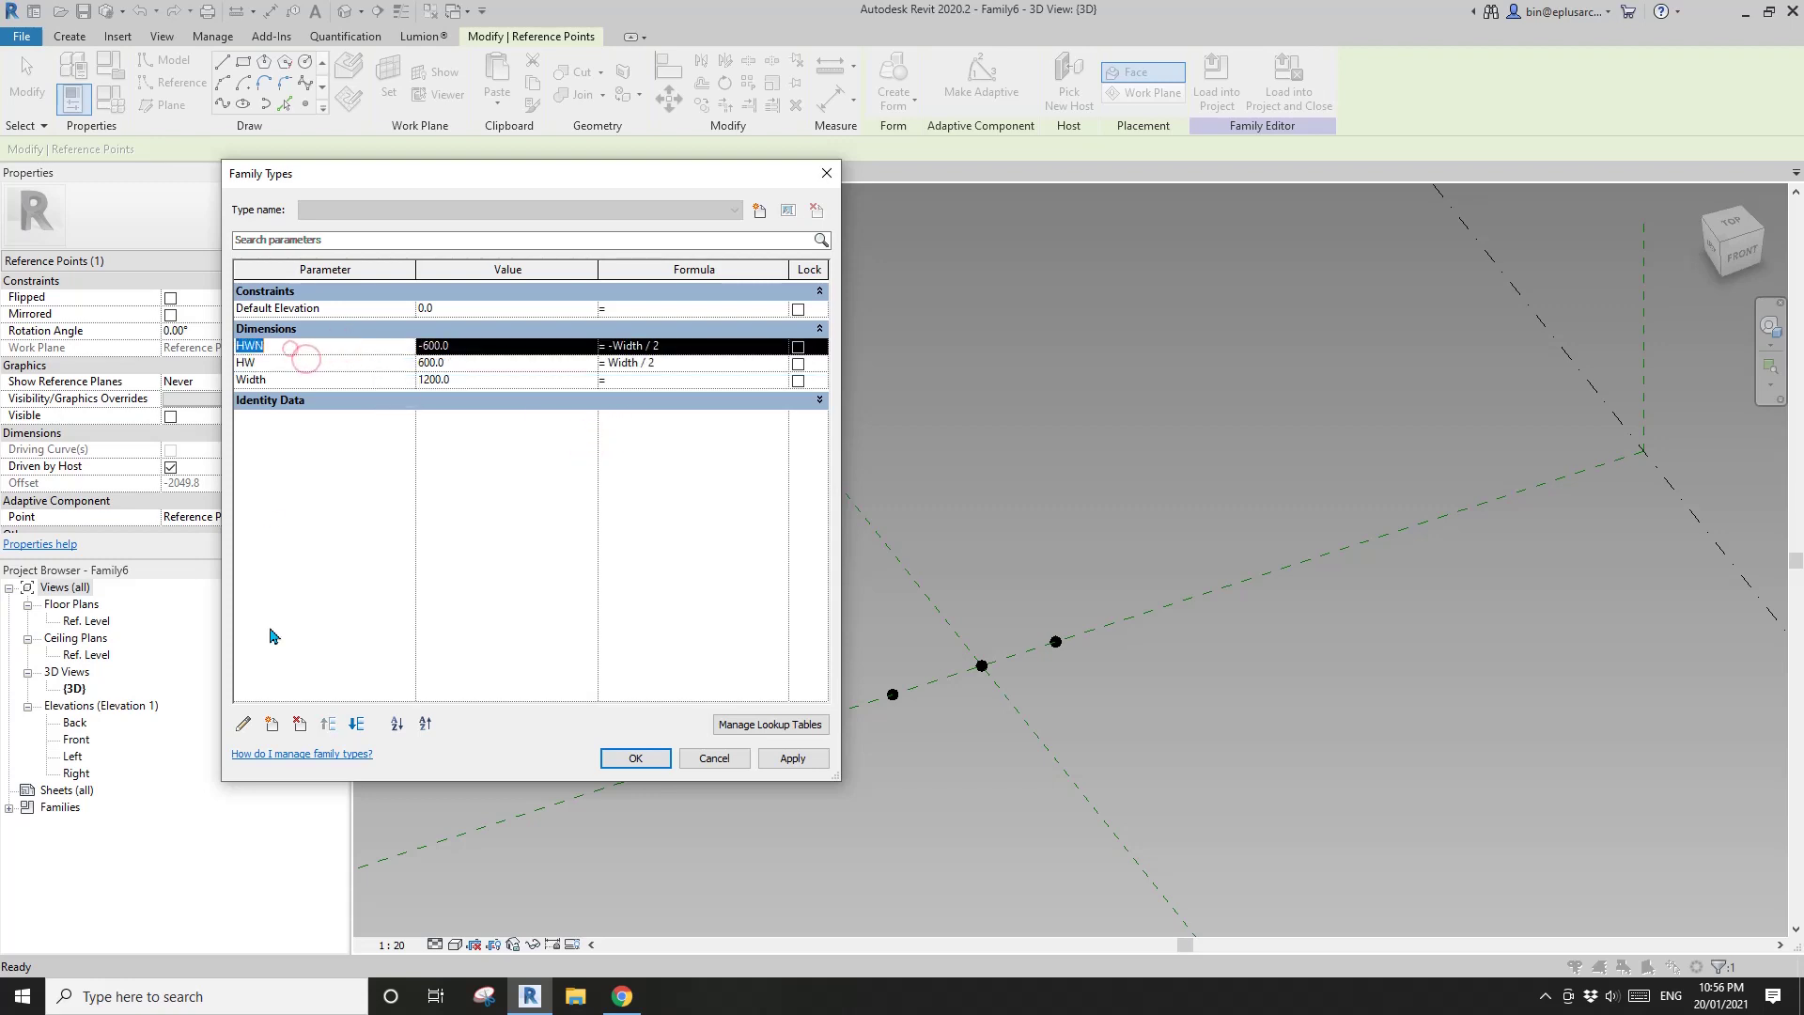
Move the HWN and HW parameters into the Other group.
{"action": "left_click", "coordinate": [246, 724]}
{"action": "left_click", "coordinate": [1174, 640]}
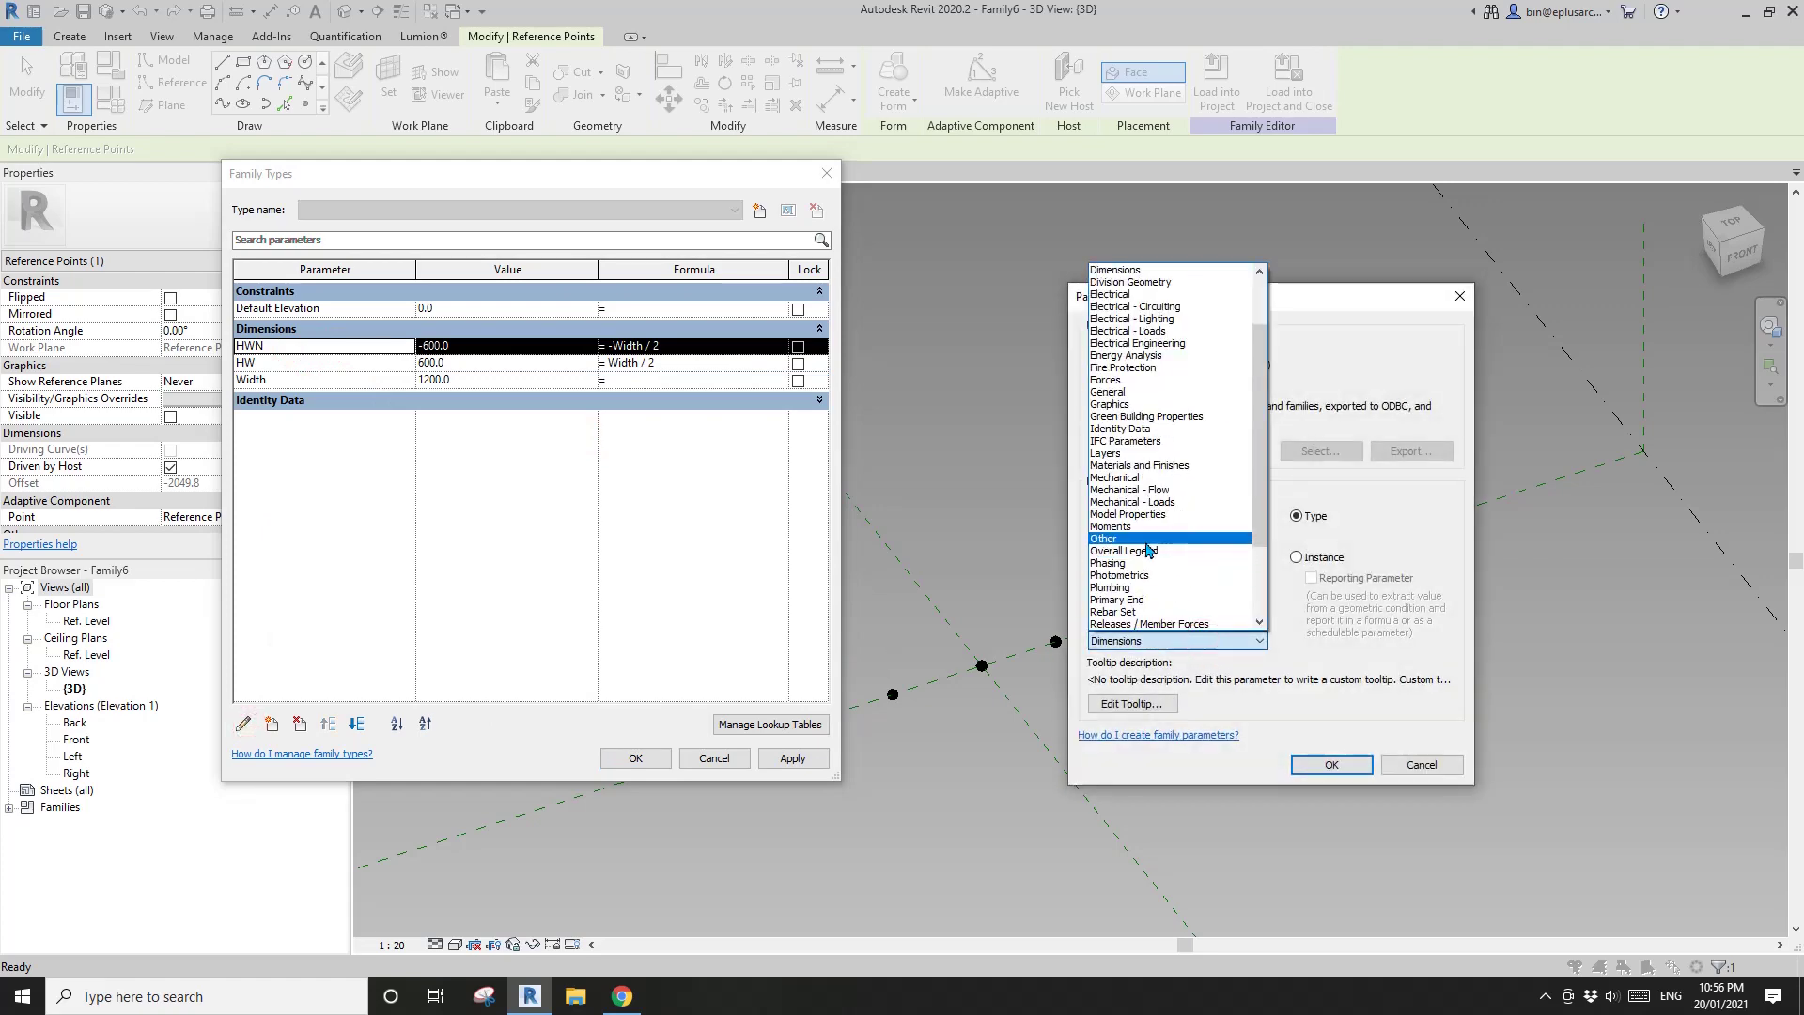
{"action": "left_click", "coordinate": [1145, 542]}
{"action": "left_click", "coordinate": [1331, 764]}
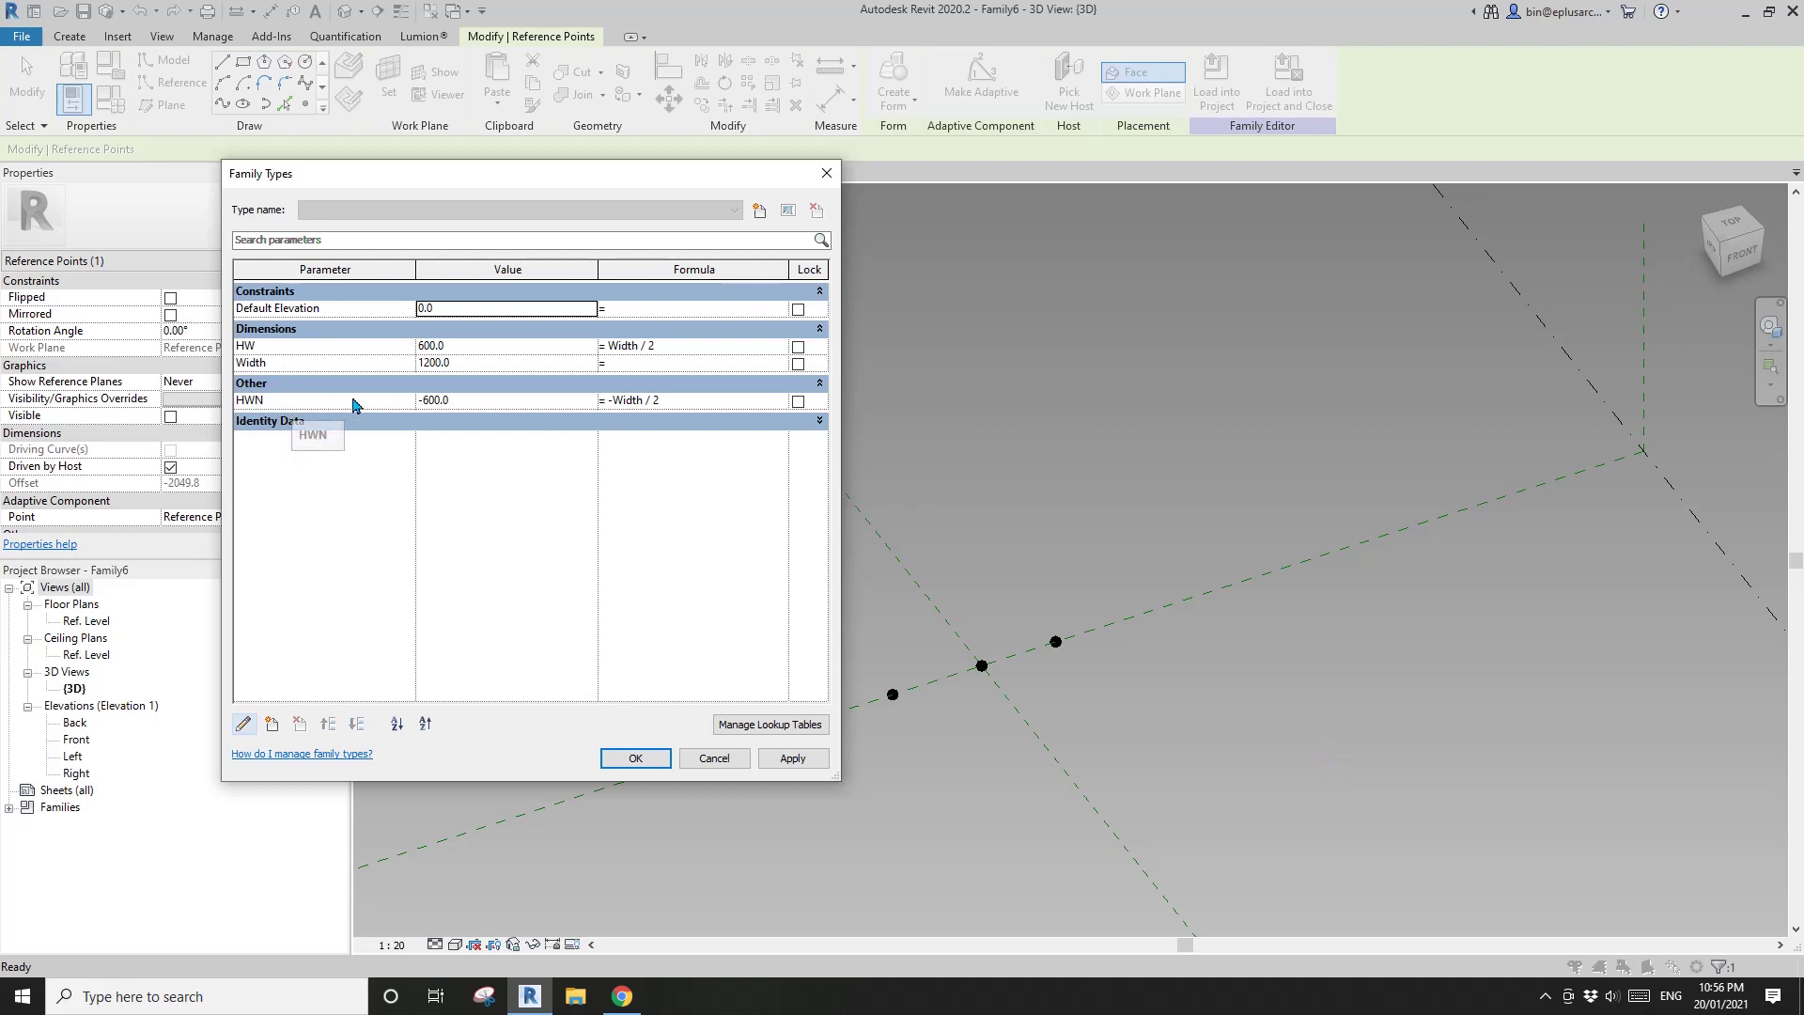
{"action": "left_click", "coordinate": [307, 347]}
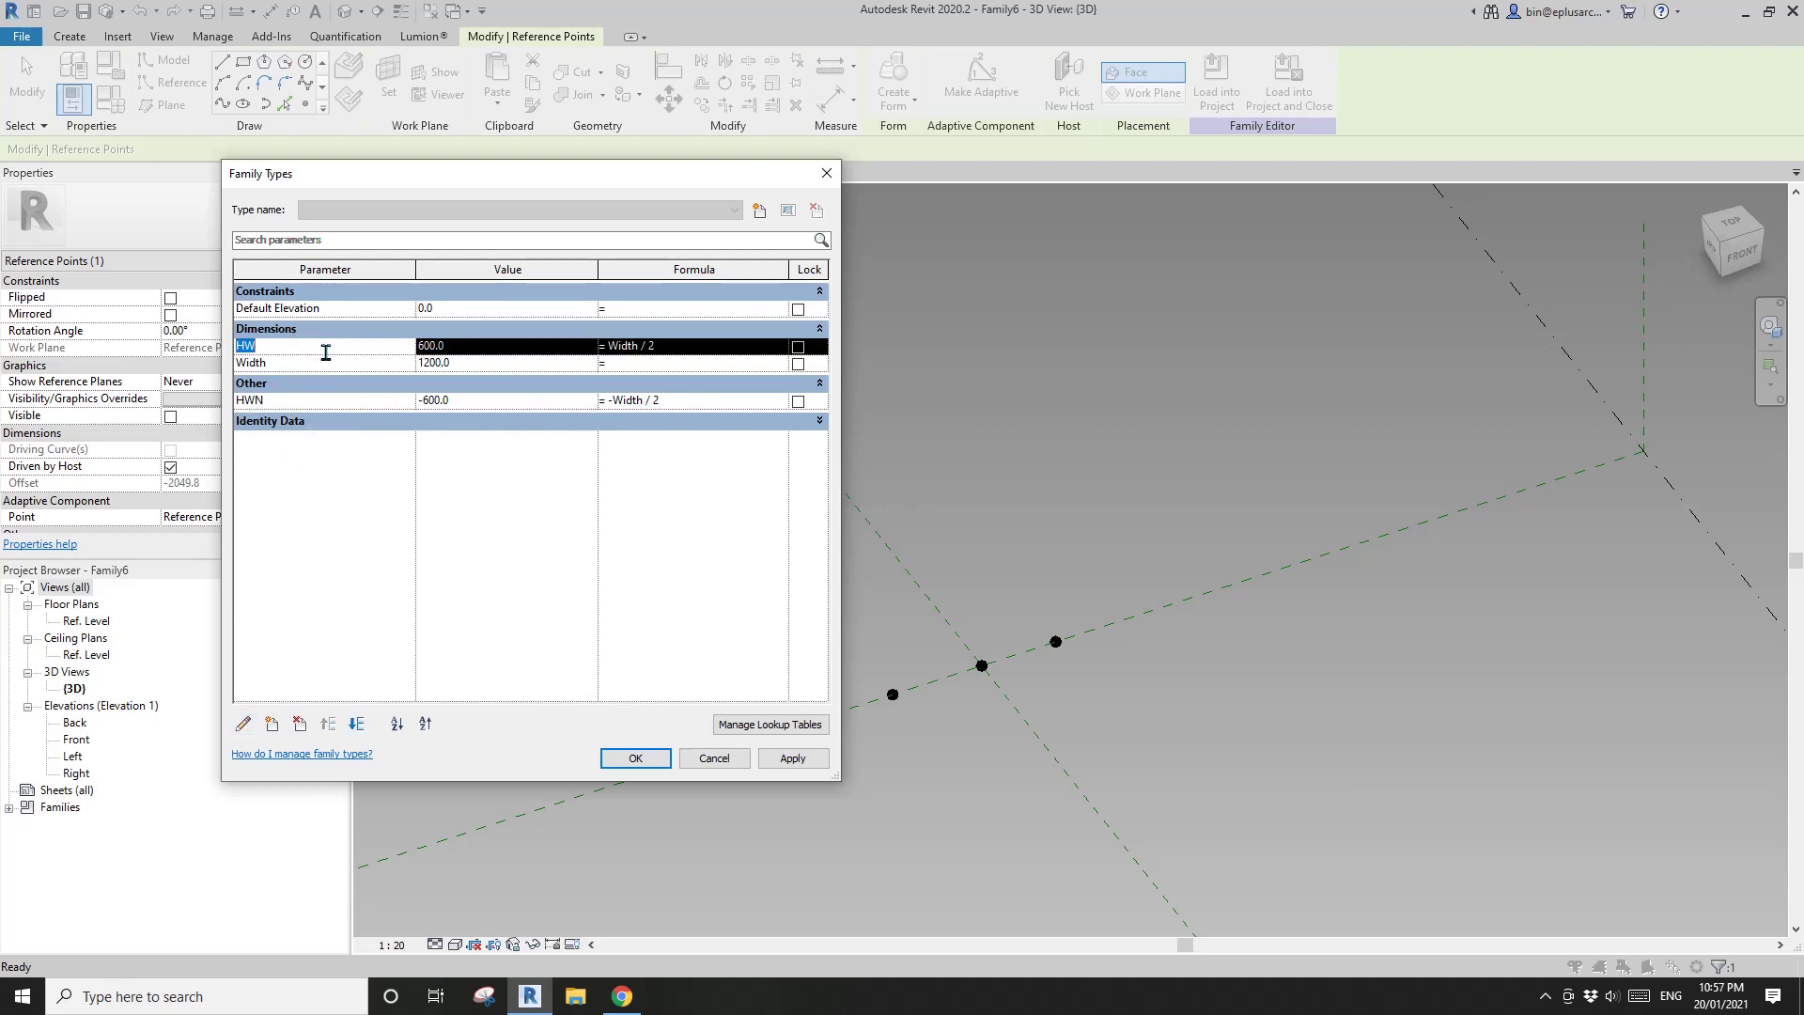
{"action": "left_click", "coordinate": [243, 723]}
{"action": "left_click", "coordinate": [1206, 640]}
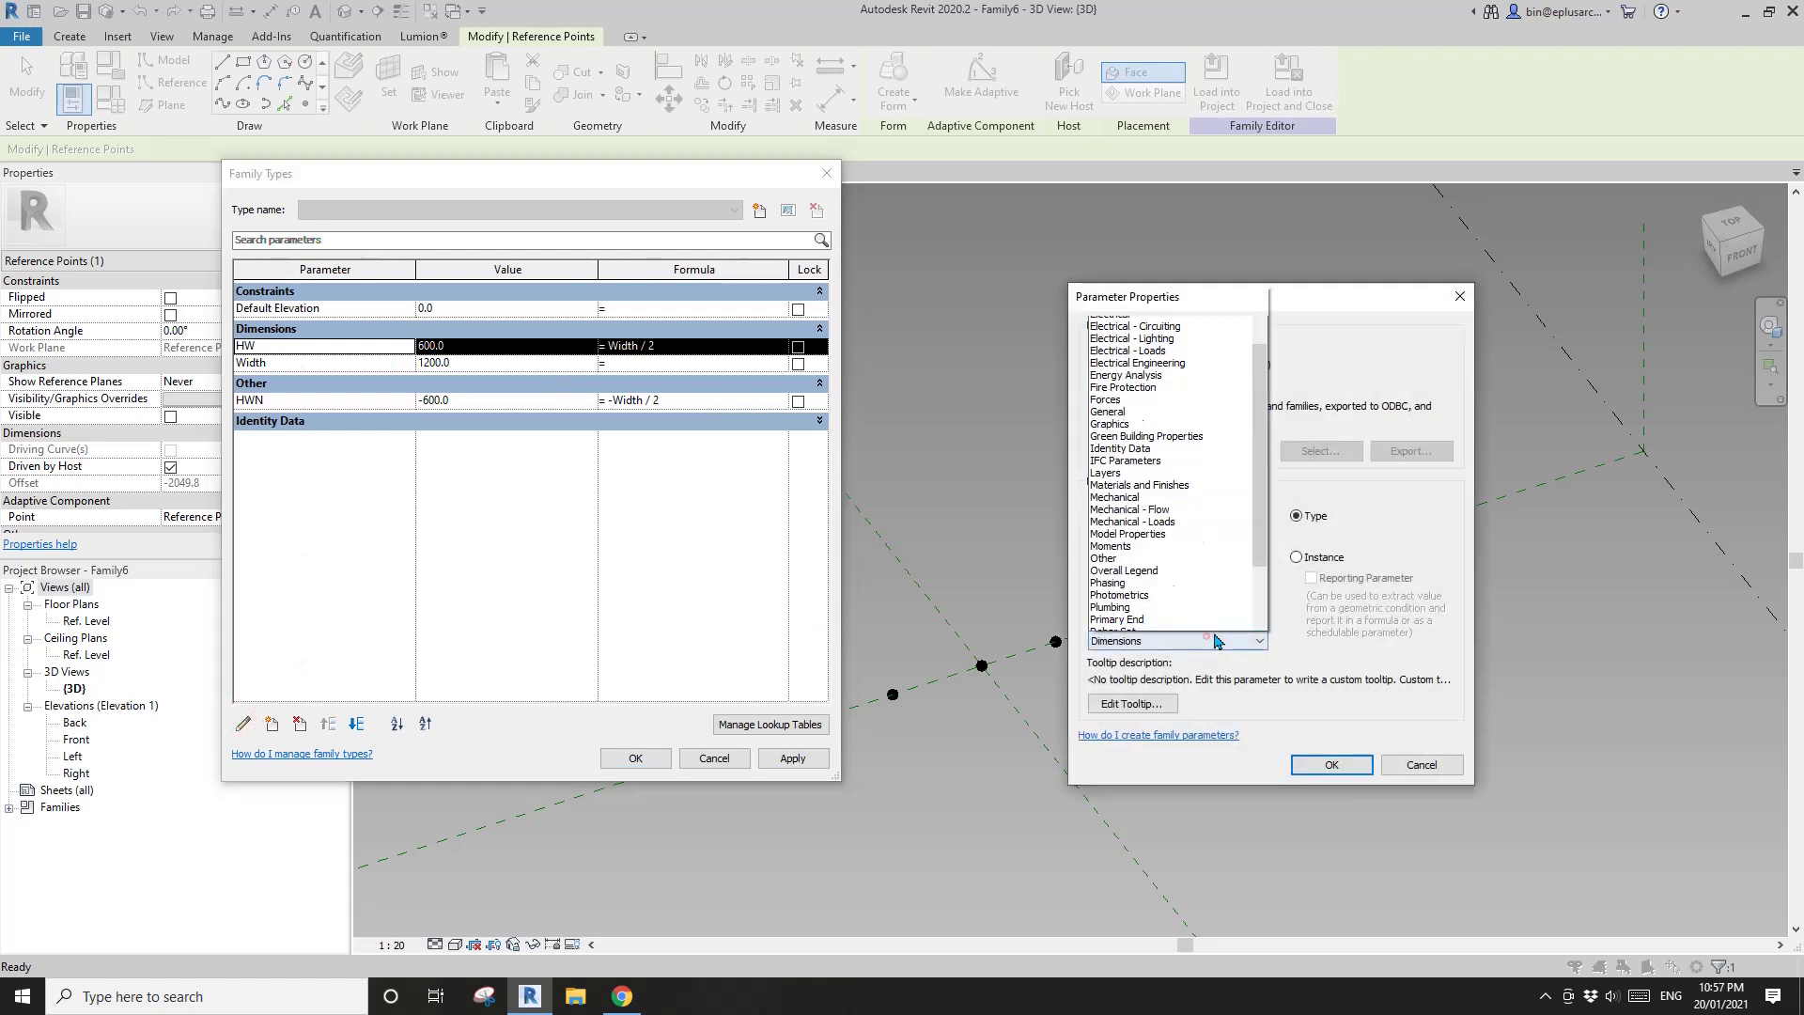
{"action": "left_click", "coordinate": [1153, 539]}
{"action": "left_click", "coordinate": [1331, 763]}
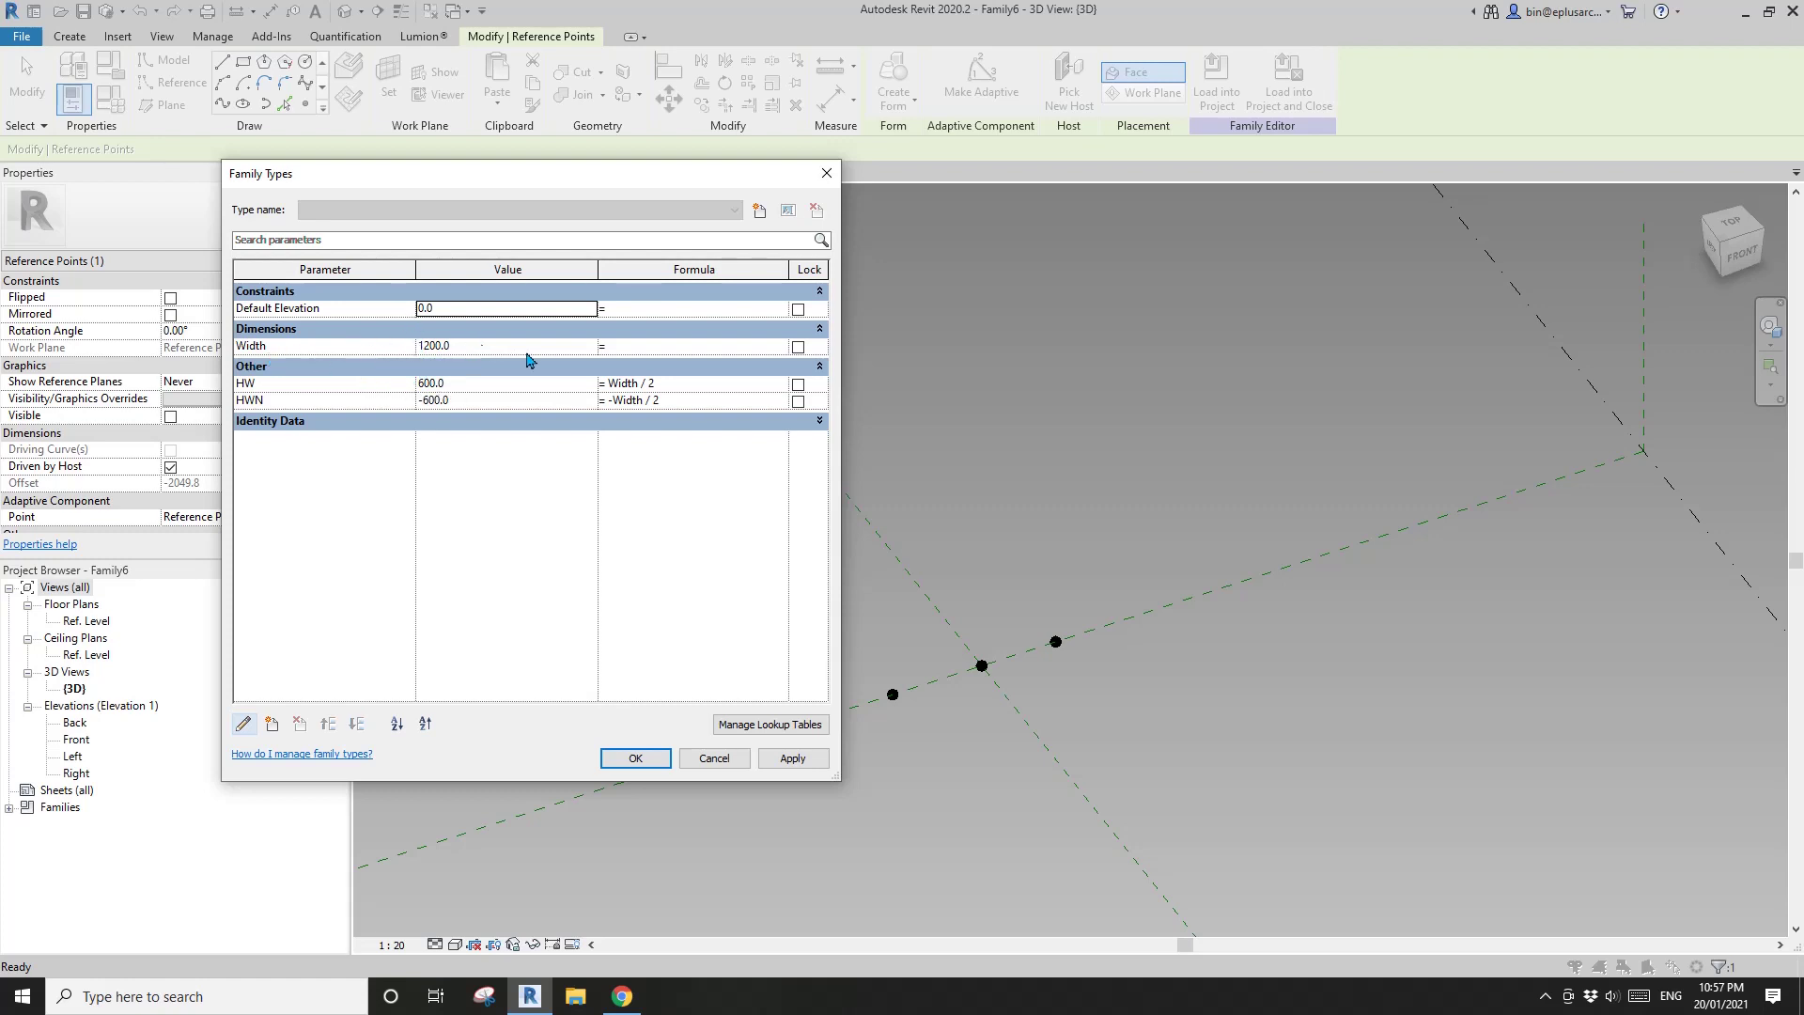
Change Width to 1500, apply, and close Family Types.
{"action": "left_click_drag", "start_coordinate": [603, 176], "coordinate": [566, 135]}
{"action": "left_click", "coordinate": [765, 721]}
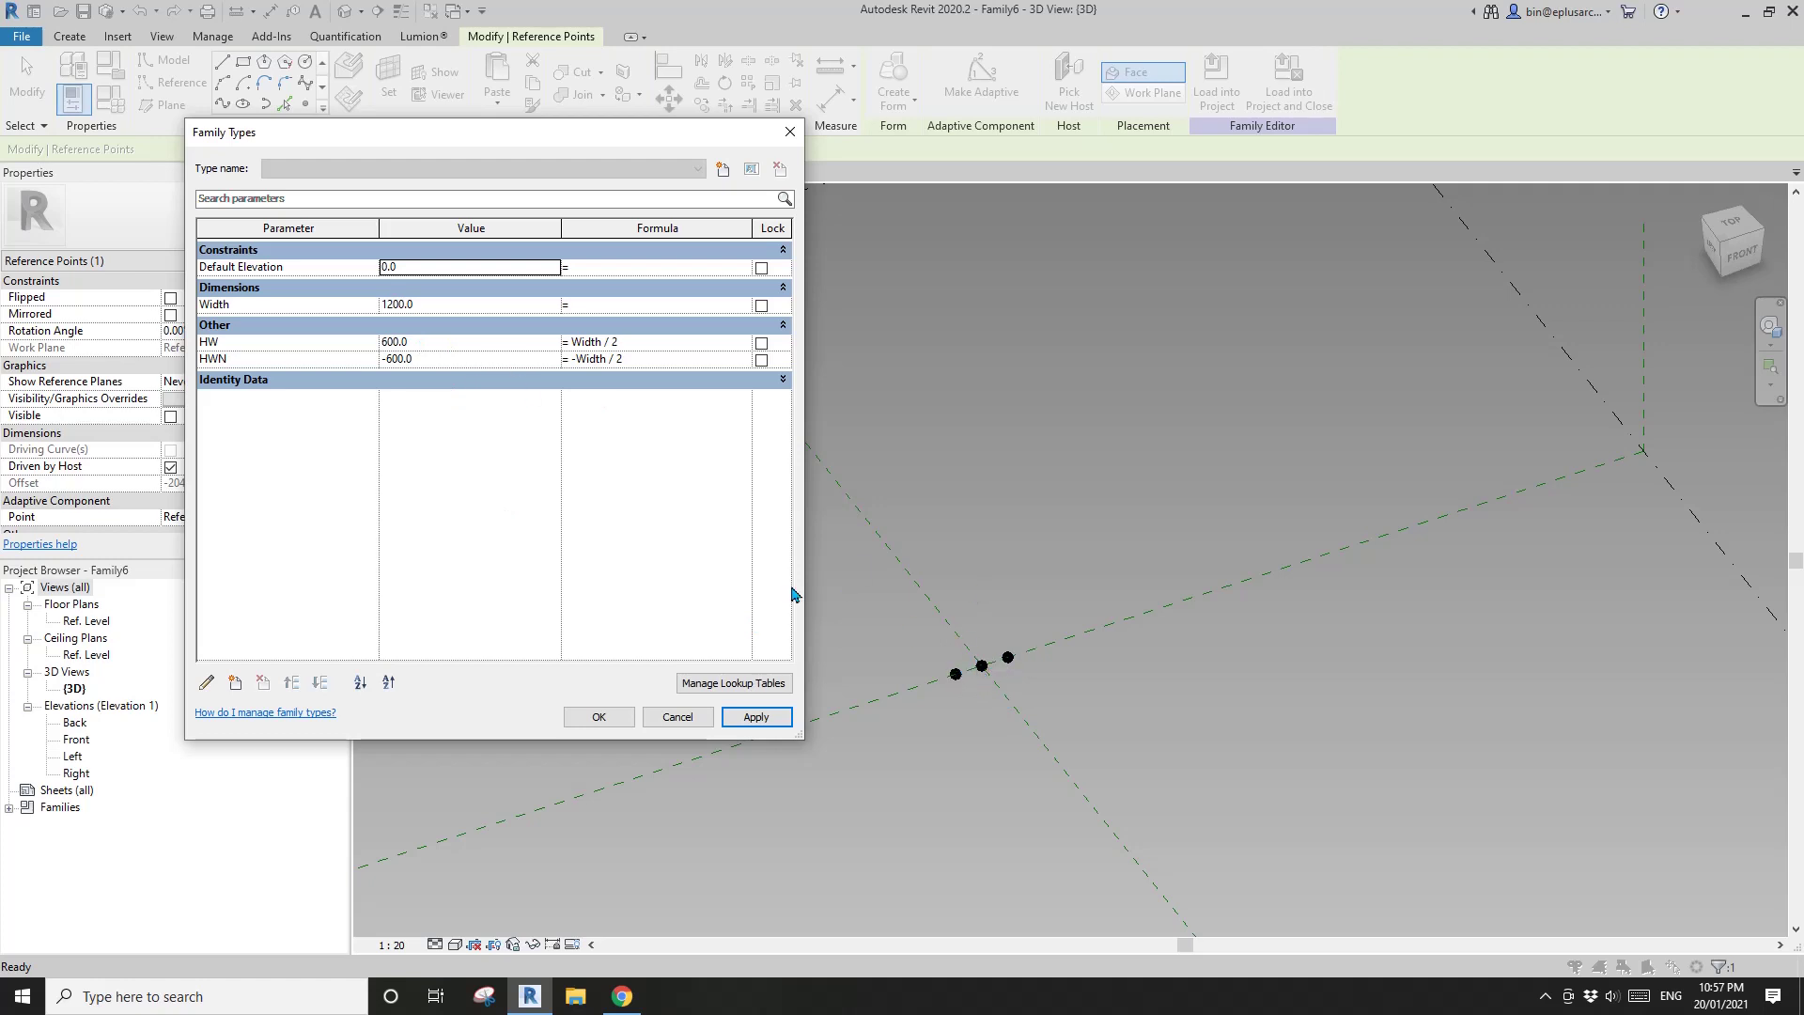
{"action": "left_click", "coordinate": [449, 305]}
{"action": "type", "text": "15"}
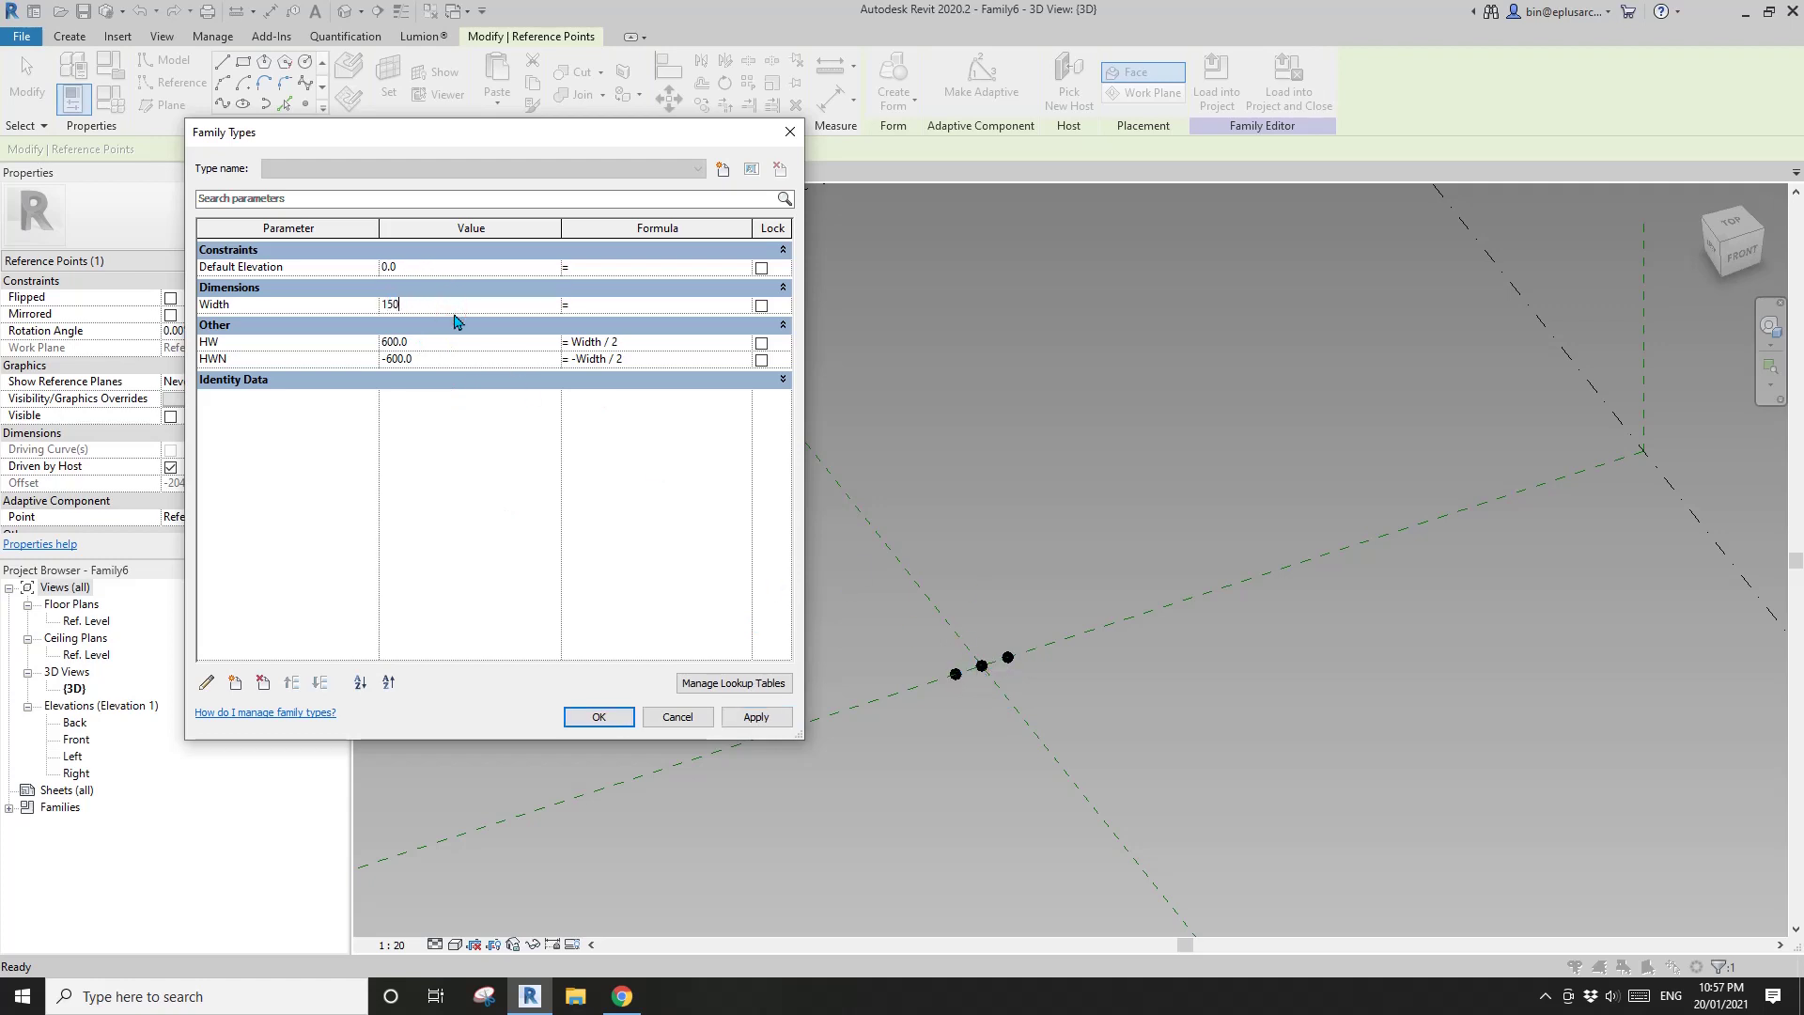
{"action": "left_click", "coordinate": [756, 717]}
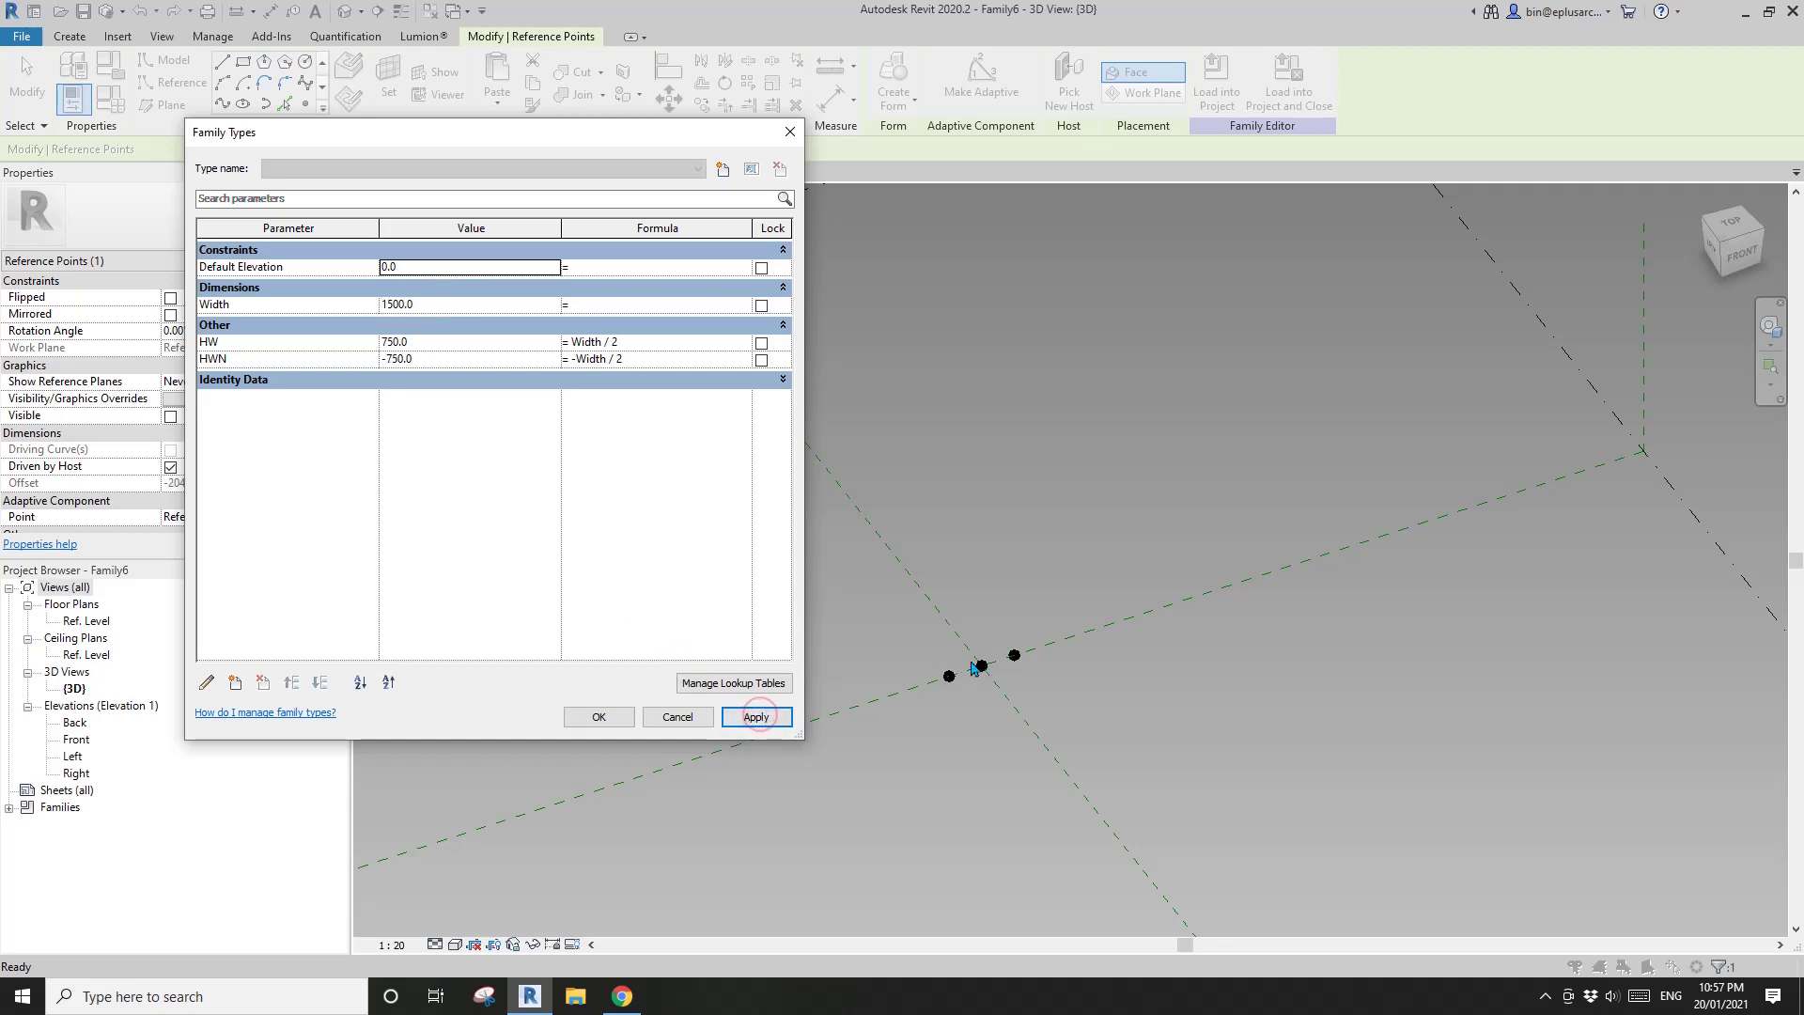
{"action": "left_click", "coordinate": [599, 717]}
Select the left and right reference points and join them with a line.
{"action": "left_click", "coordinate": [954, 696]}
{"action": "middle_click_drag", "start_coordinate": [955, 696], "coordinate": [797, 588], "text": "shift"}
{"action": "left_click_drag", "start_coordinate": [789, 495], "coordinate": [851, 613]}
{"action": "left_click_drag", "start_coordinate": [1067, 625], "coordinate": [1141, 731], "text": "ctrl"}
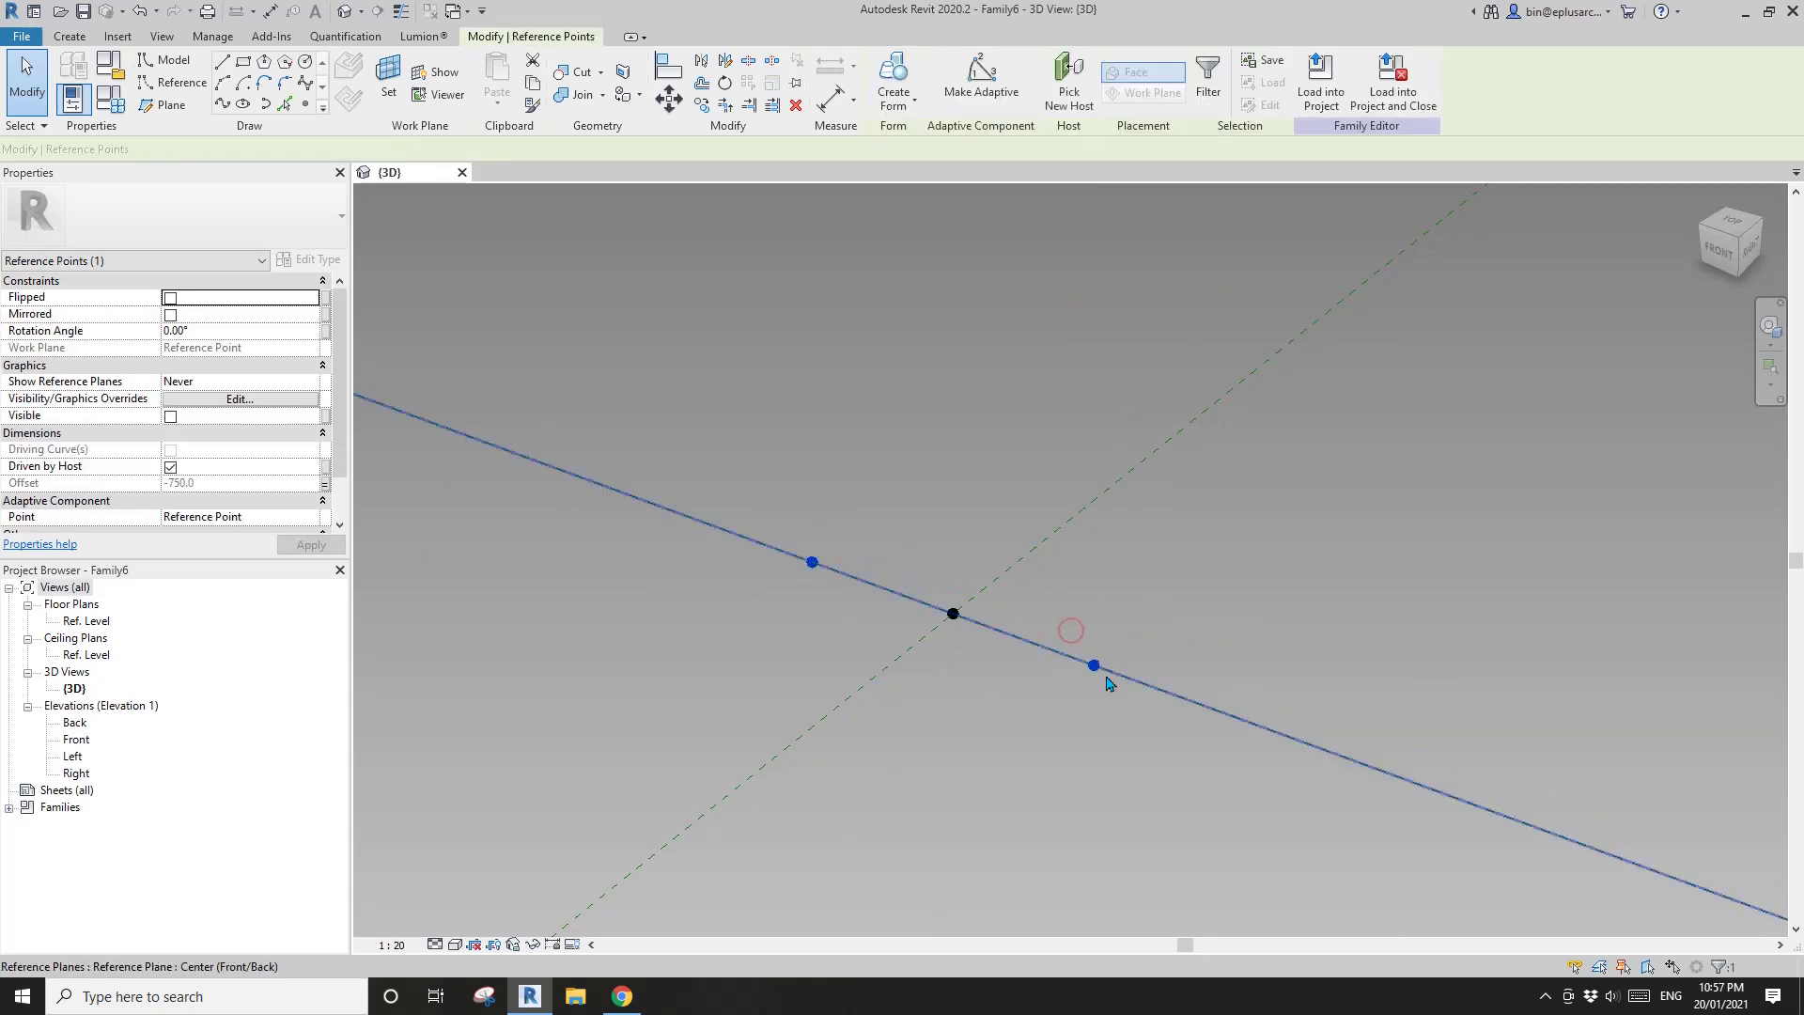
{"action": "left_click", "coordinate": [224, 105]}
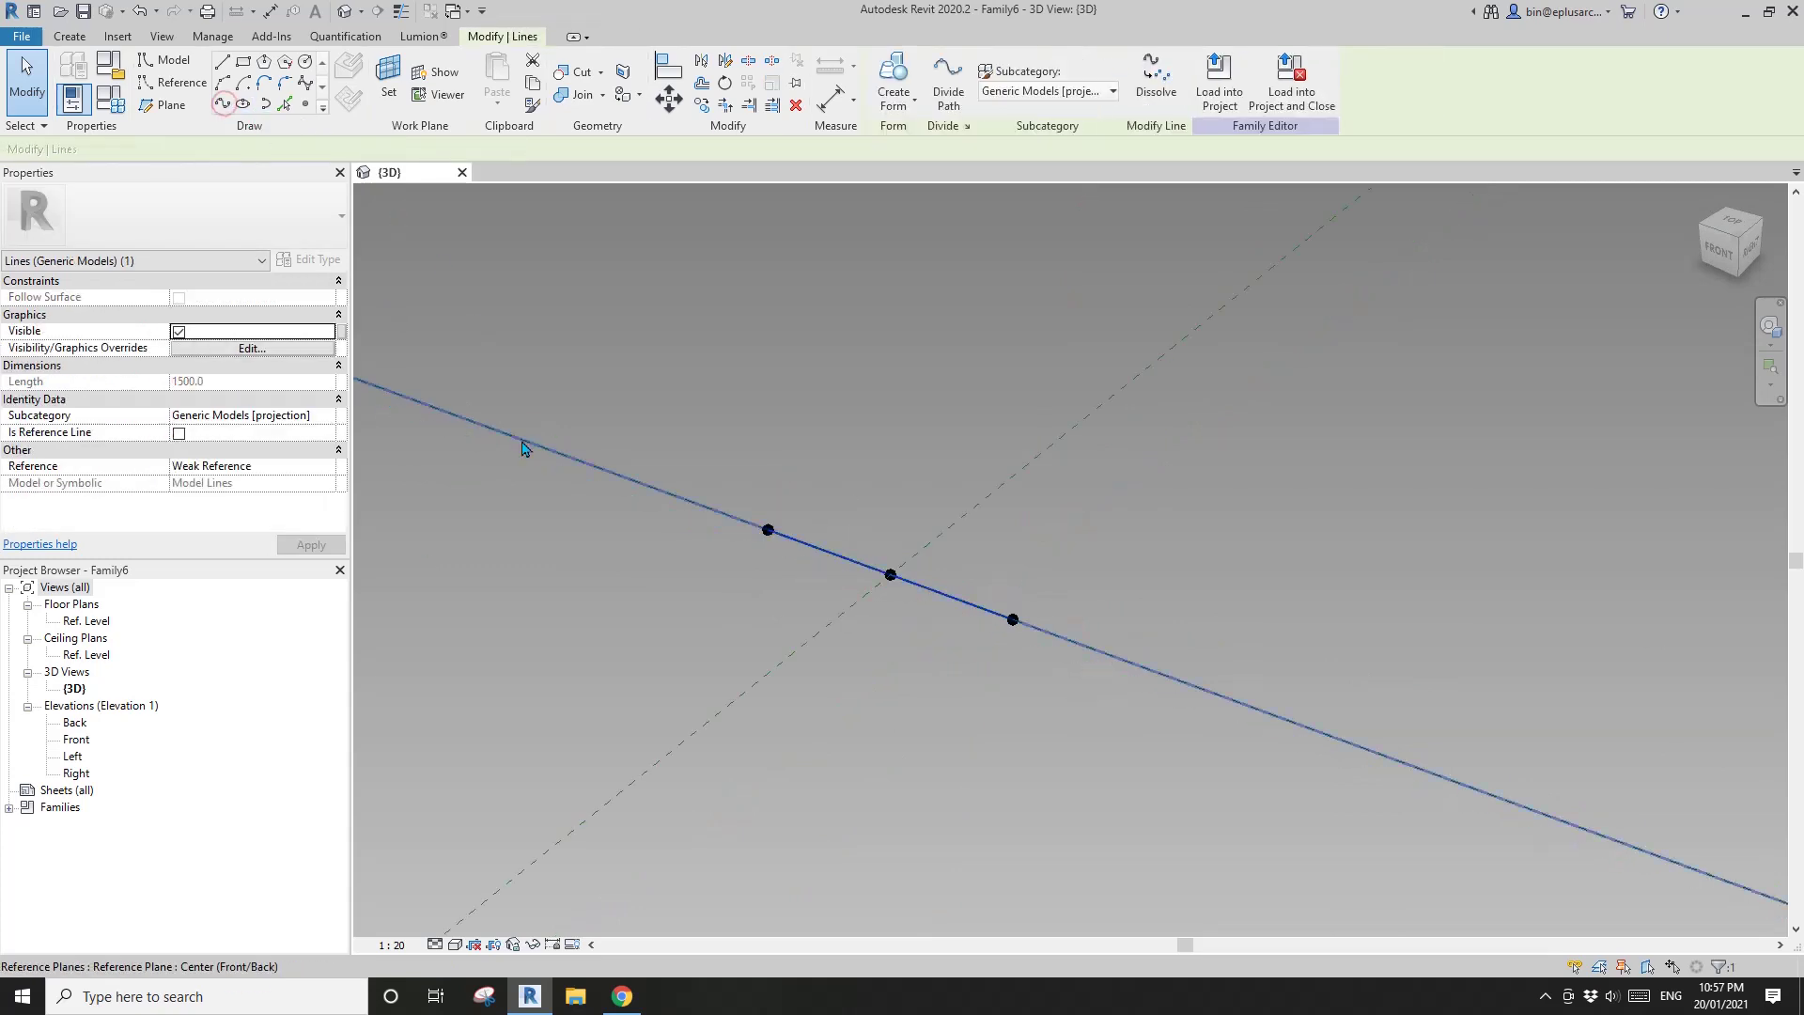
Turn on Is Reference Line for the new 1500-long line.
{"action": "left_click", "coordinate": [179, 434]}
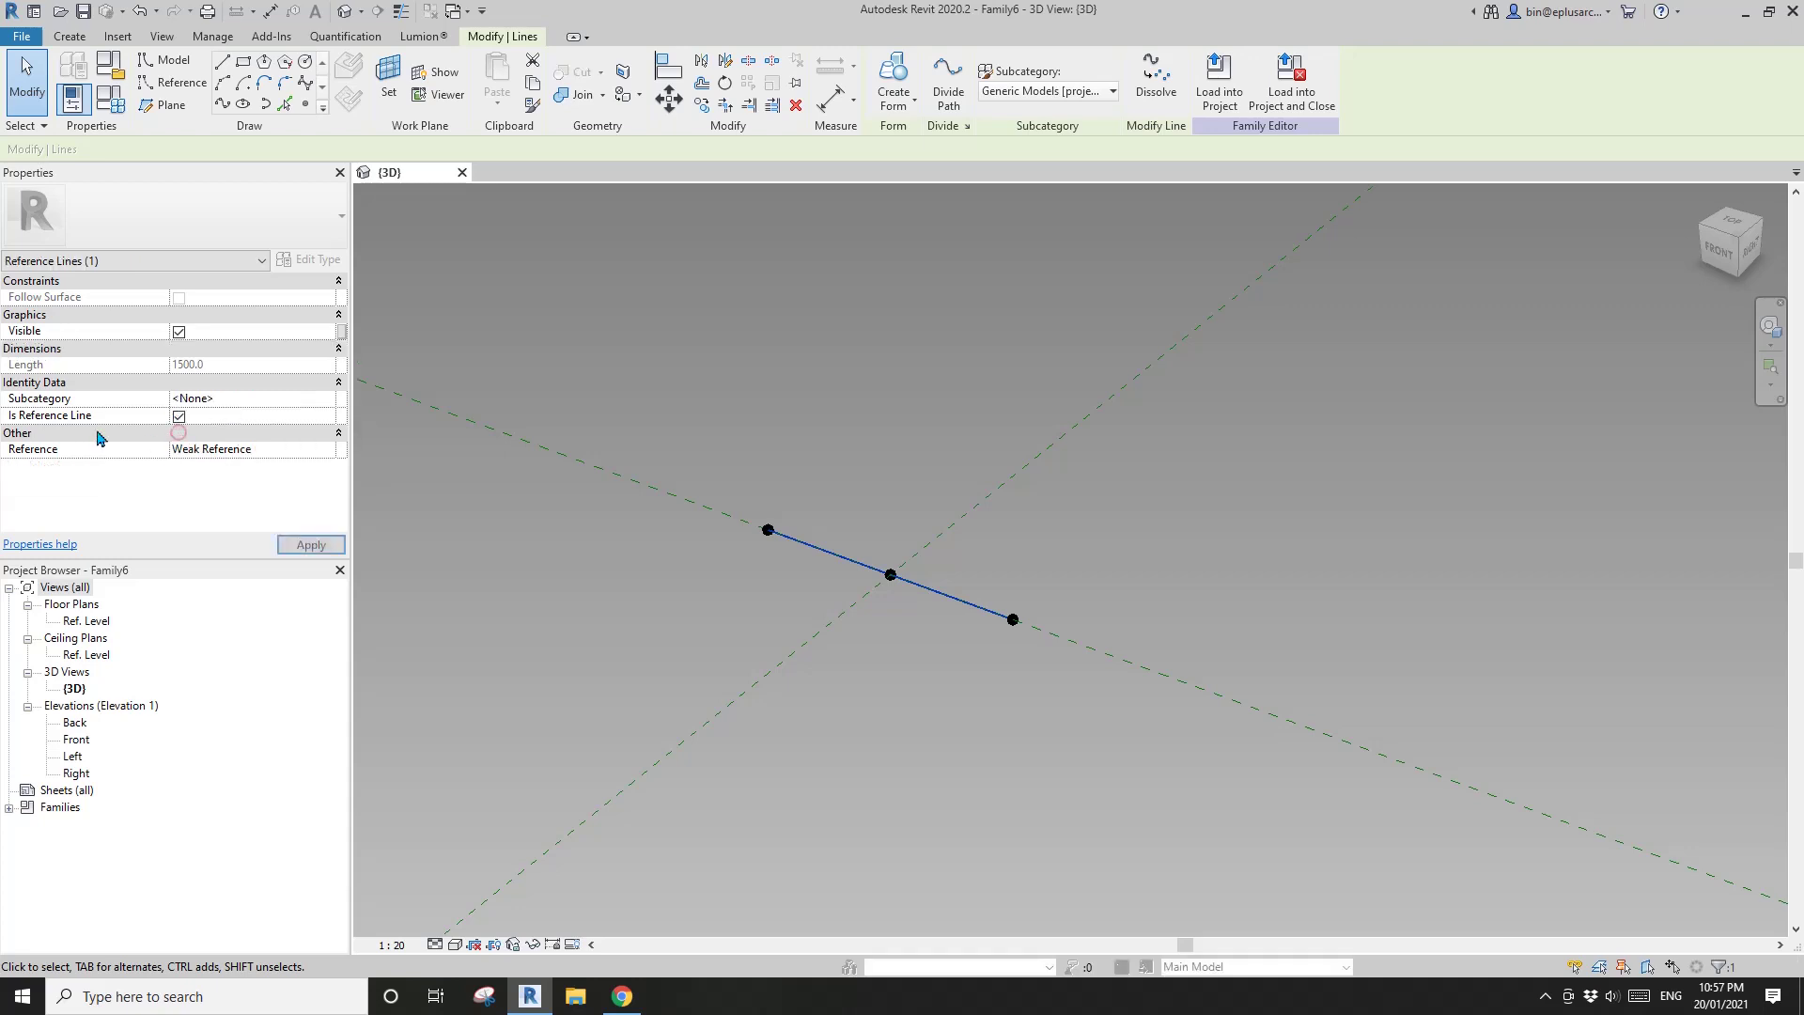
{"action": "middle_click_drag", "start_coordinate": [994, 441], "coordinate": [929, 442]}
{"action": "key", "text": "Escape"}
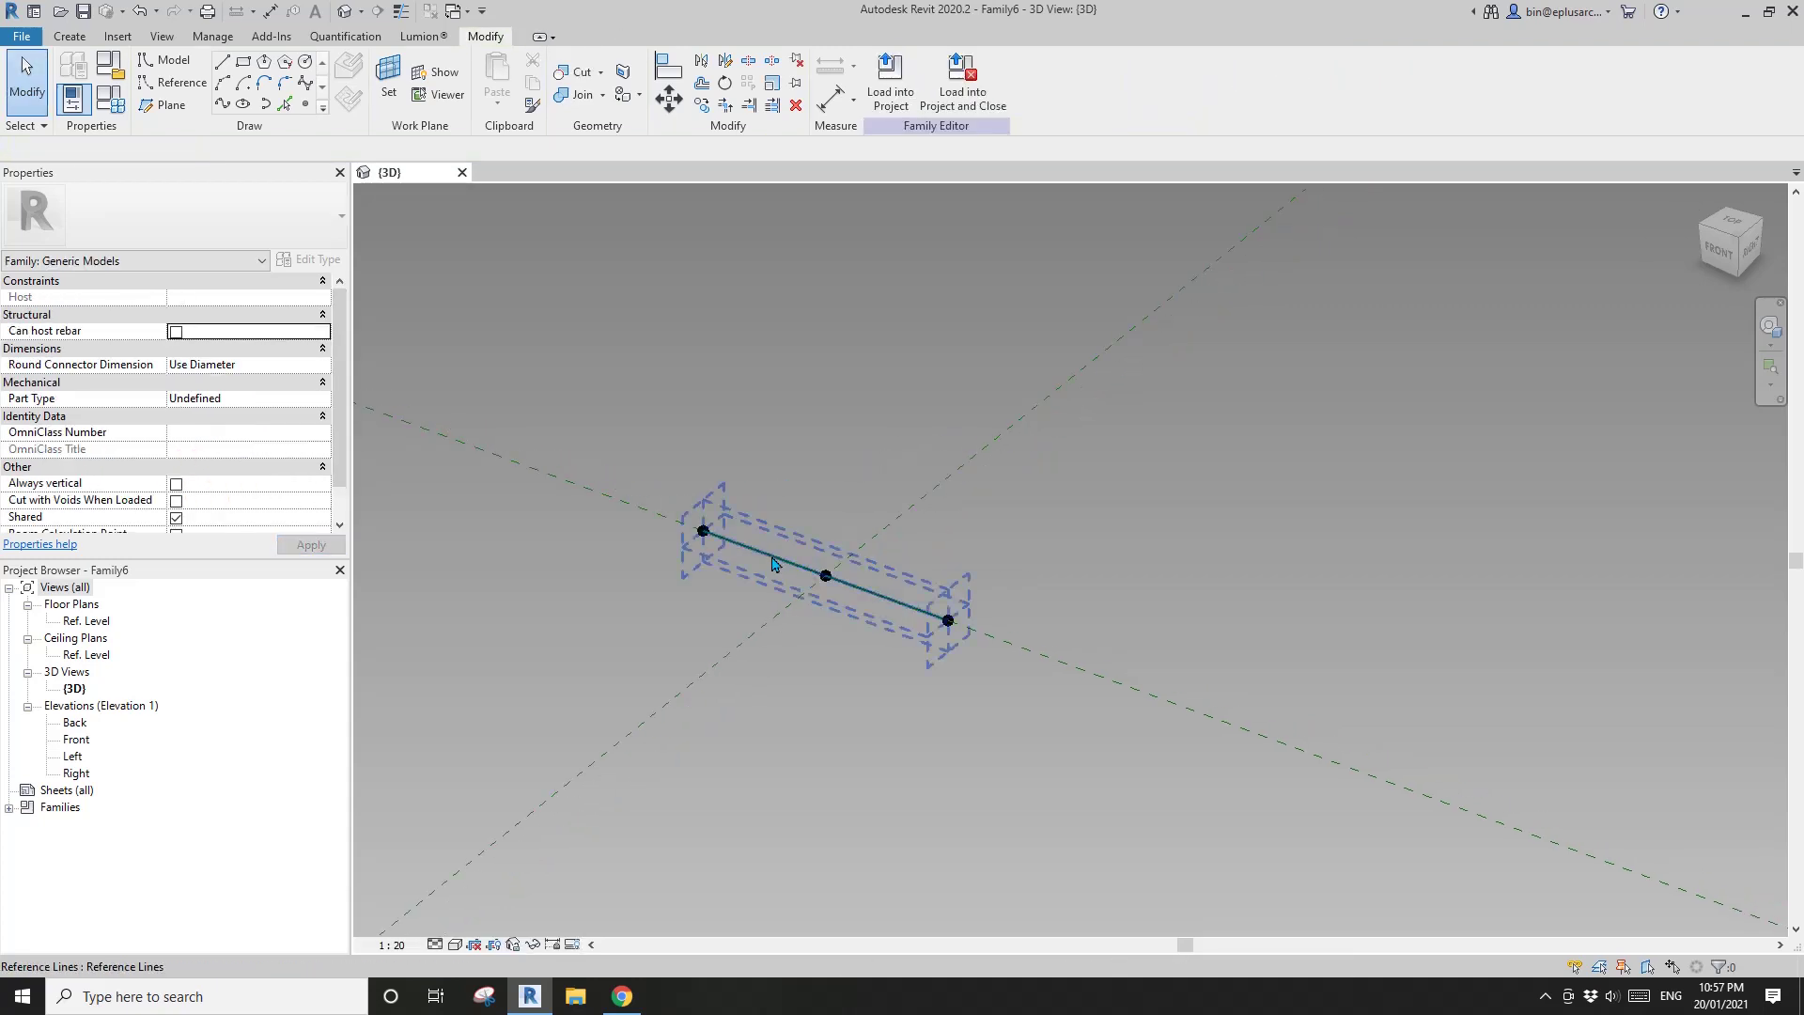
{"action": "left_click", "coordinate": [773, 558]}
{"action": "scroll", "coordinate": [843, 596], "scroll_direction": "up", "scroll_amount": 4}
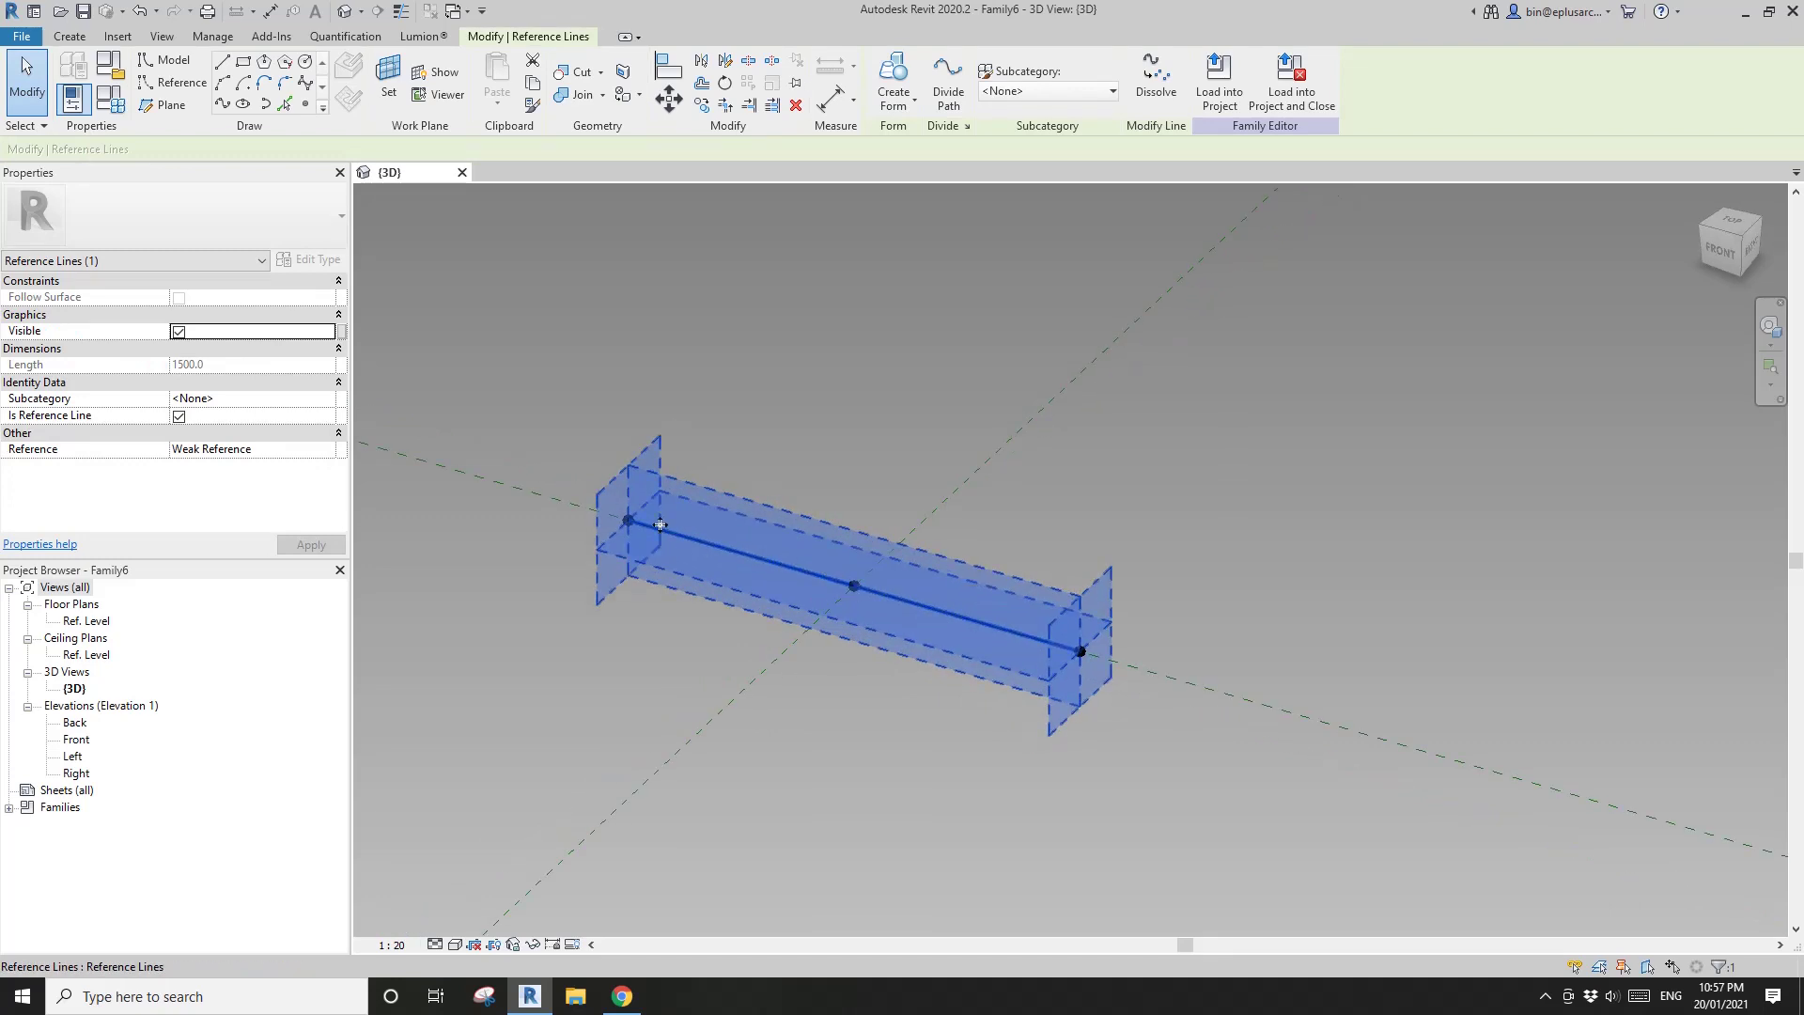
{"action": "middle_click_drag", "start_coordinate": [792, 571], "coordinate": [776, 580], "text": "shift"}
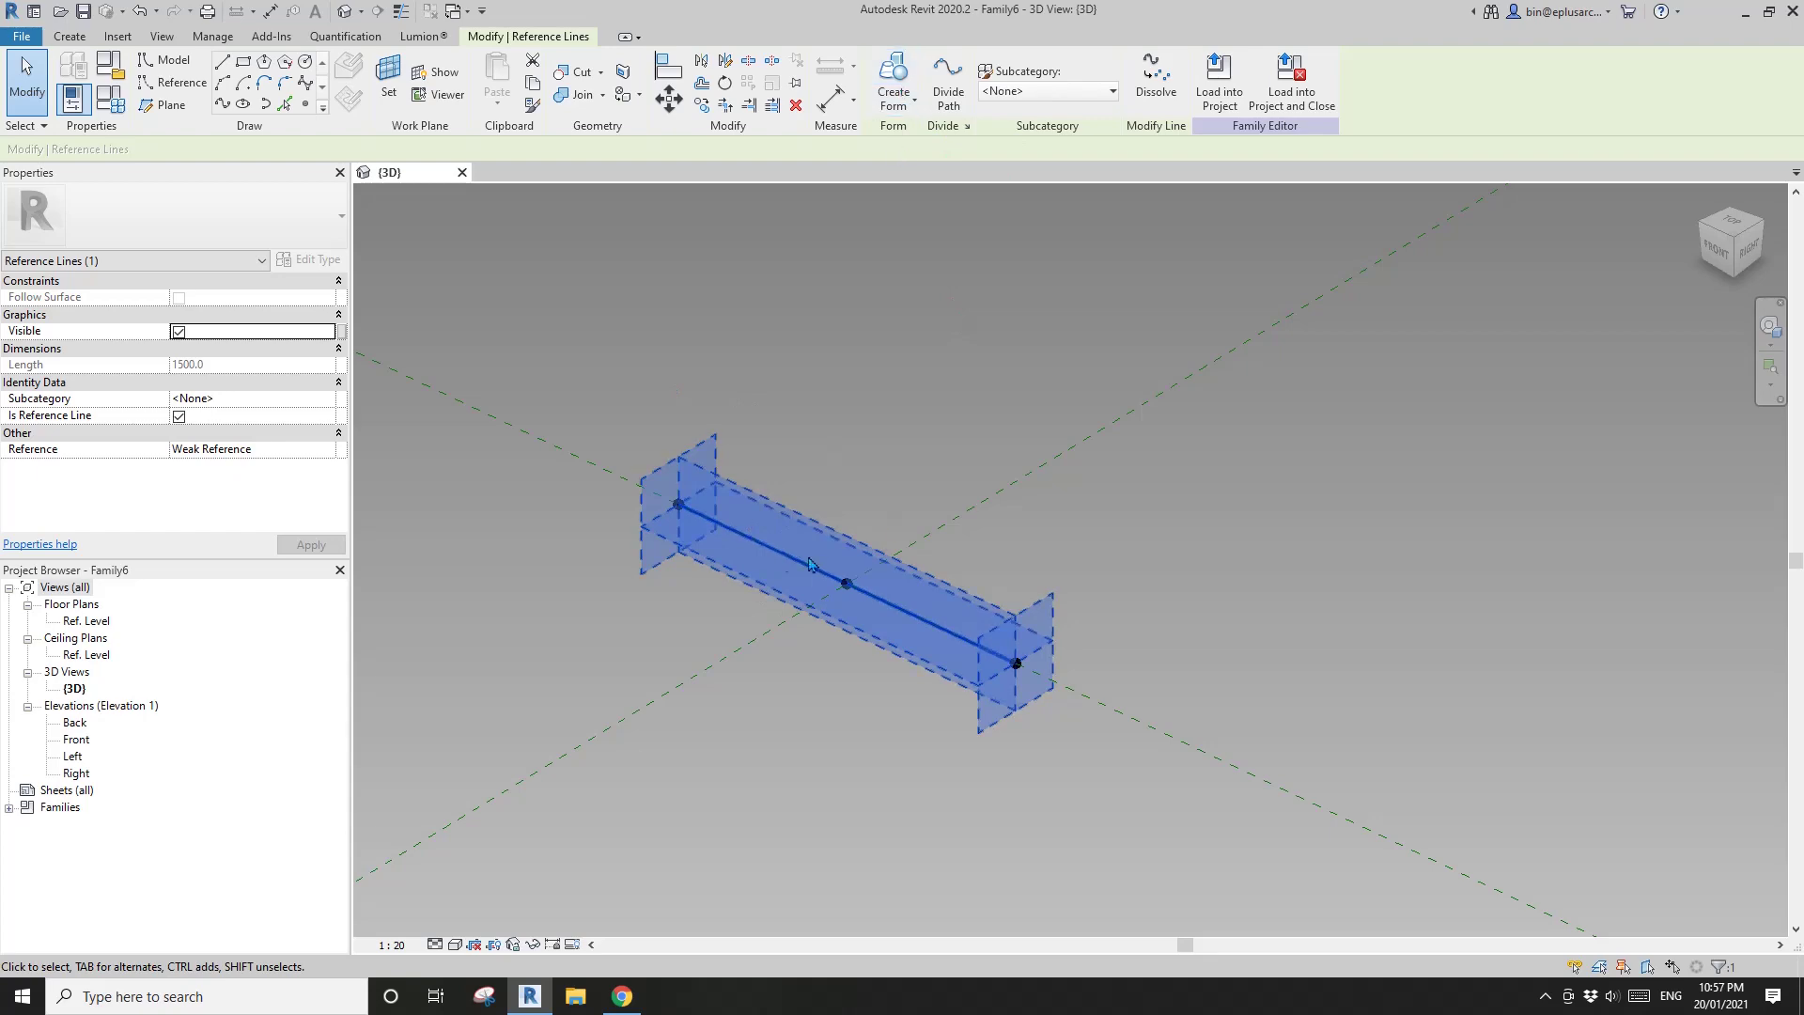
{"action": "key", "text": "Escape"}
{"action": "middle_click_drag", "start_coordinate": [887, 610], "coordinate": [798, 618]}
{"action": "scroll", "coordinate": [805, 617], "scroll_direction": "down", "scroll_amount": 1}
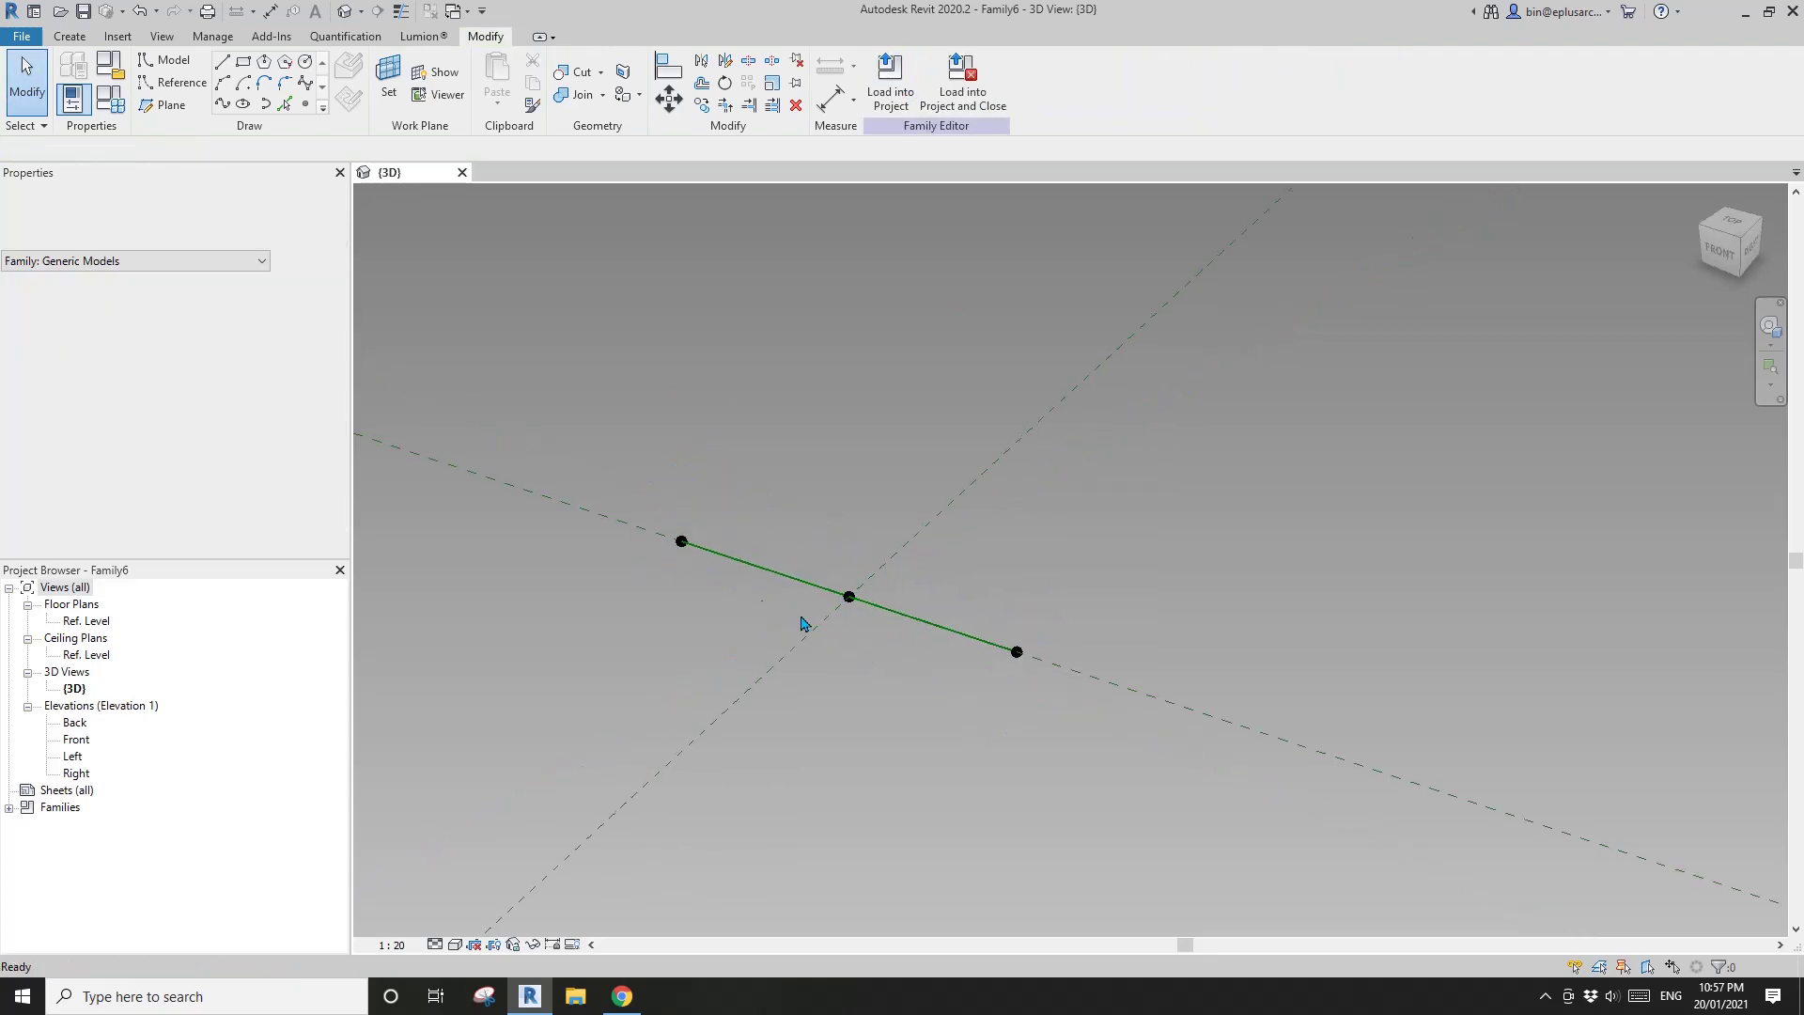
Select the left, middle and right reference points and temporarily hide them.
{"action": "left_click_drag", "start_coordinate": [661, 481], "coordinate": [731, 579]}
{"action": "left_click_drag", "start_coordinate": [807, 541], "coordinate": [892, 659], "text": "ctrl"}
{"action": "left_click_drag", "start_coordinate": [976, 594], "coordinate": [1070, 711], "text": "ctrl"}
{"action": "scroll", "coordinate": [981, 694], "scroll_direction": "up", "scroll_amount": 2}
{"action": "middle_click_drag", "start_coordinate": [896, 702], "coordinate": [856, 589]}
{"action": "key", "text": "h"}
{"action": "key", "text": "h"}
{"action": "scroll", "coordinate": [1059, 656], "scroll_direction": "up", "scroll_amount": 1}
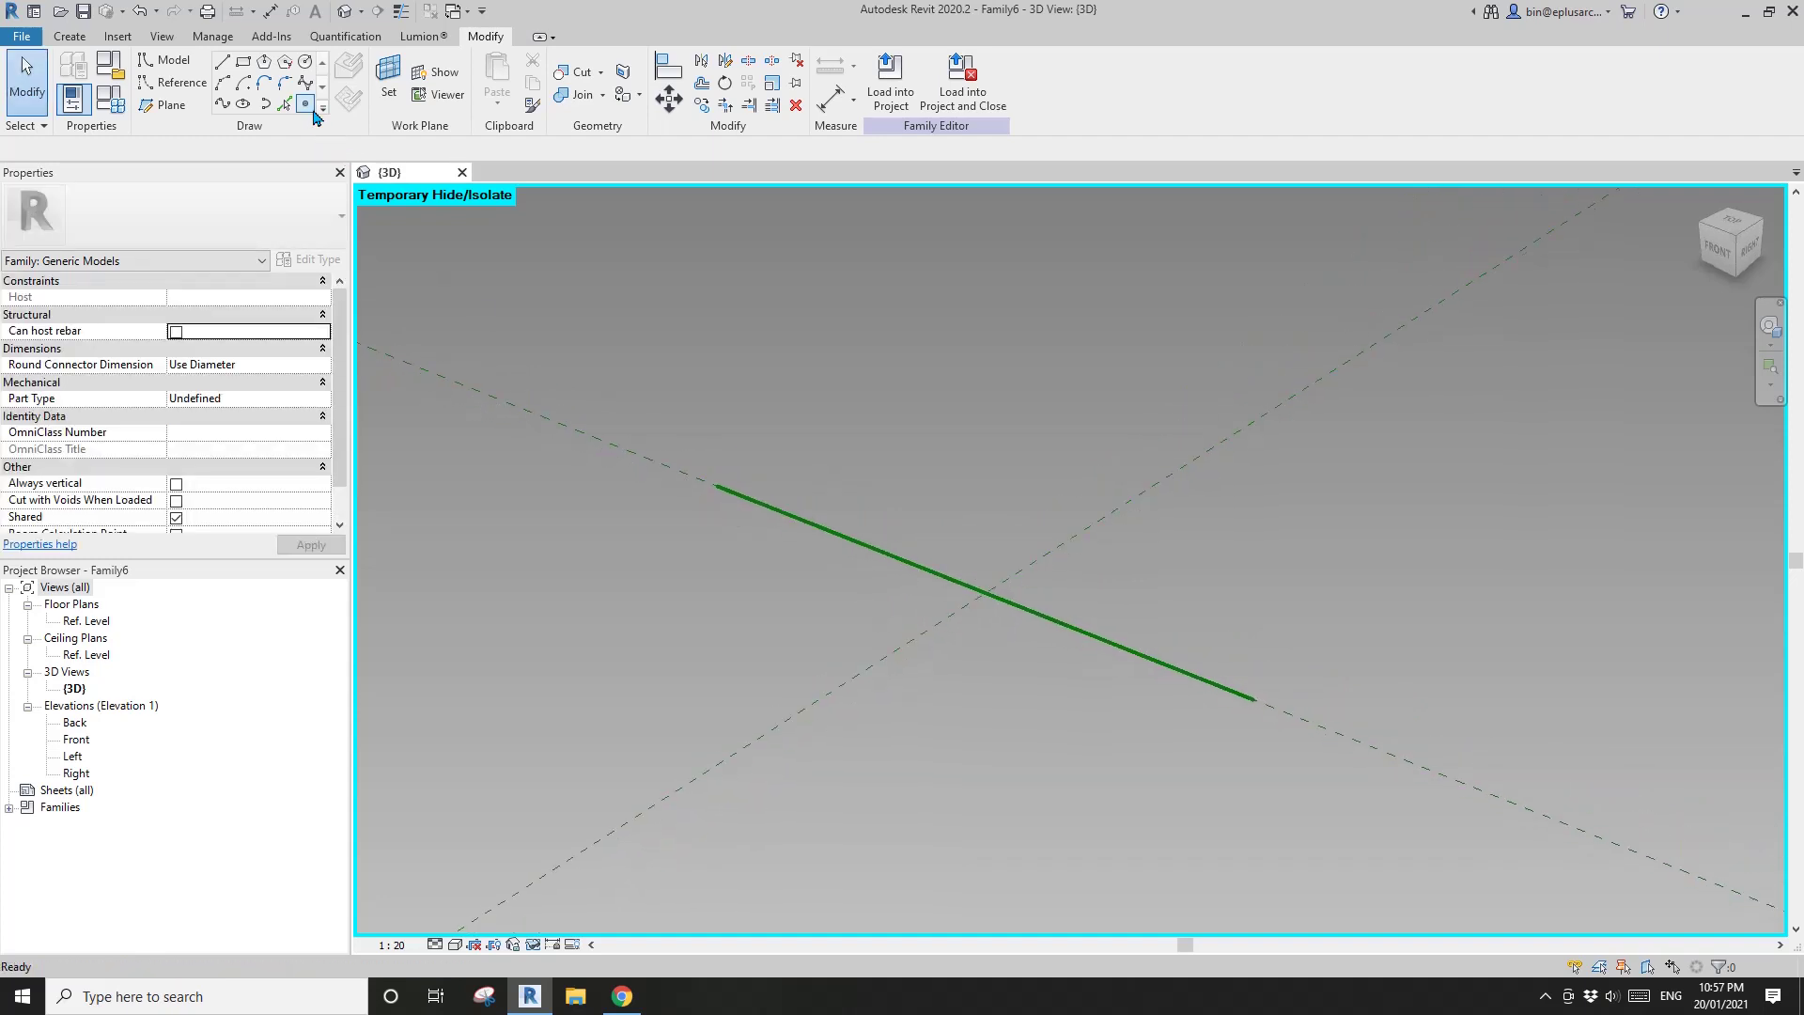
Place a reference point with Draw on Face at the reference line's left endpoint.
{"action": "left_click", "coordinate": [306, 105]}
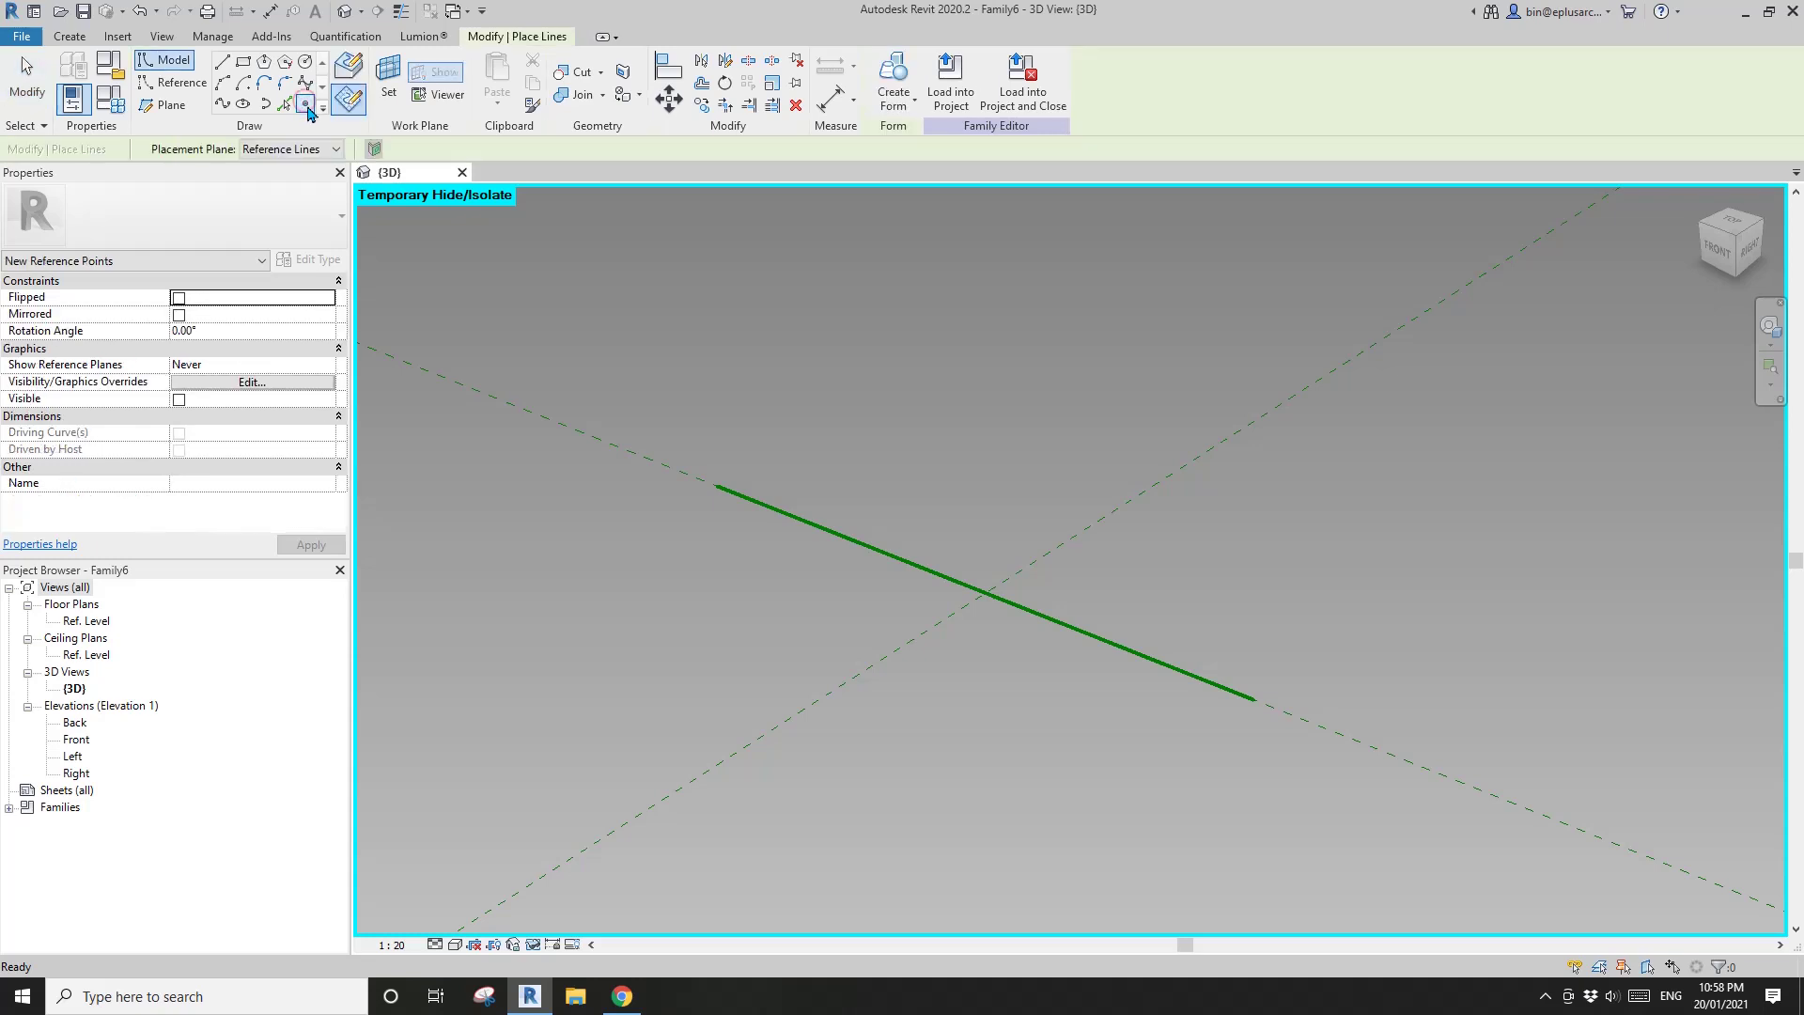
{"action": "left_click", "coordinate": [348, 75]}
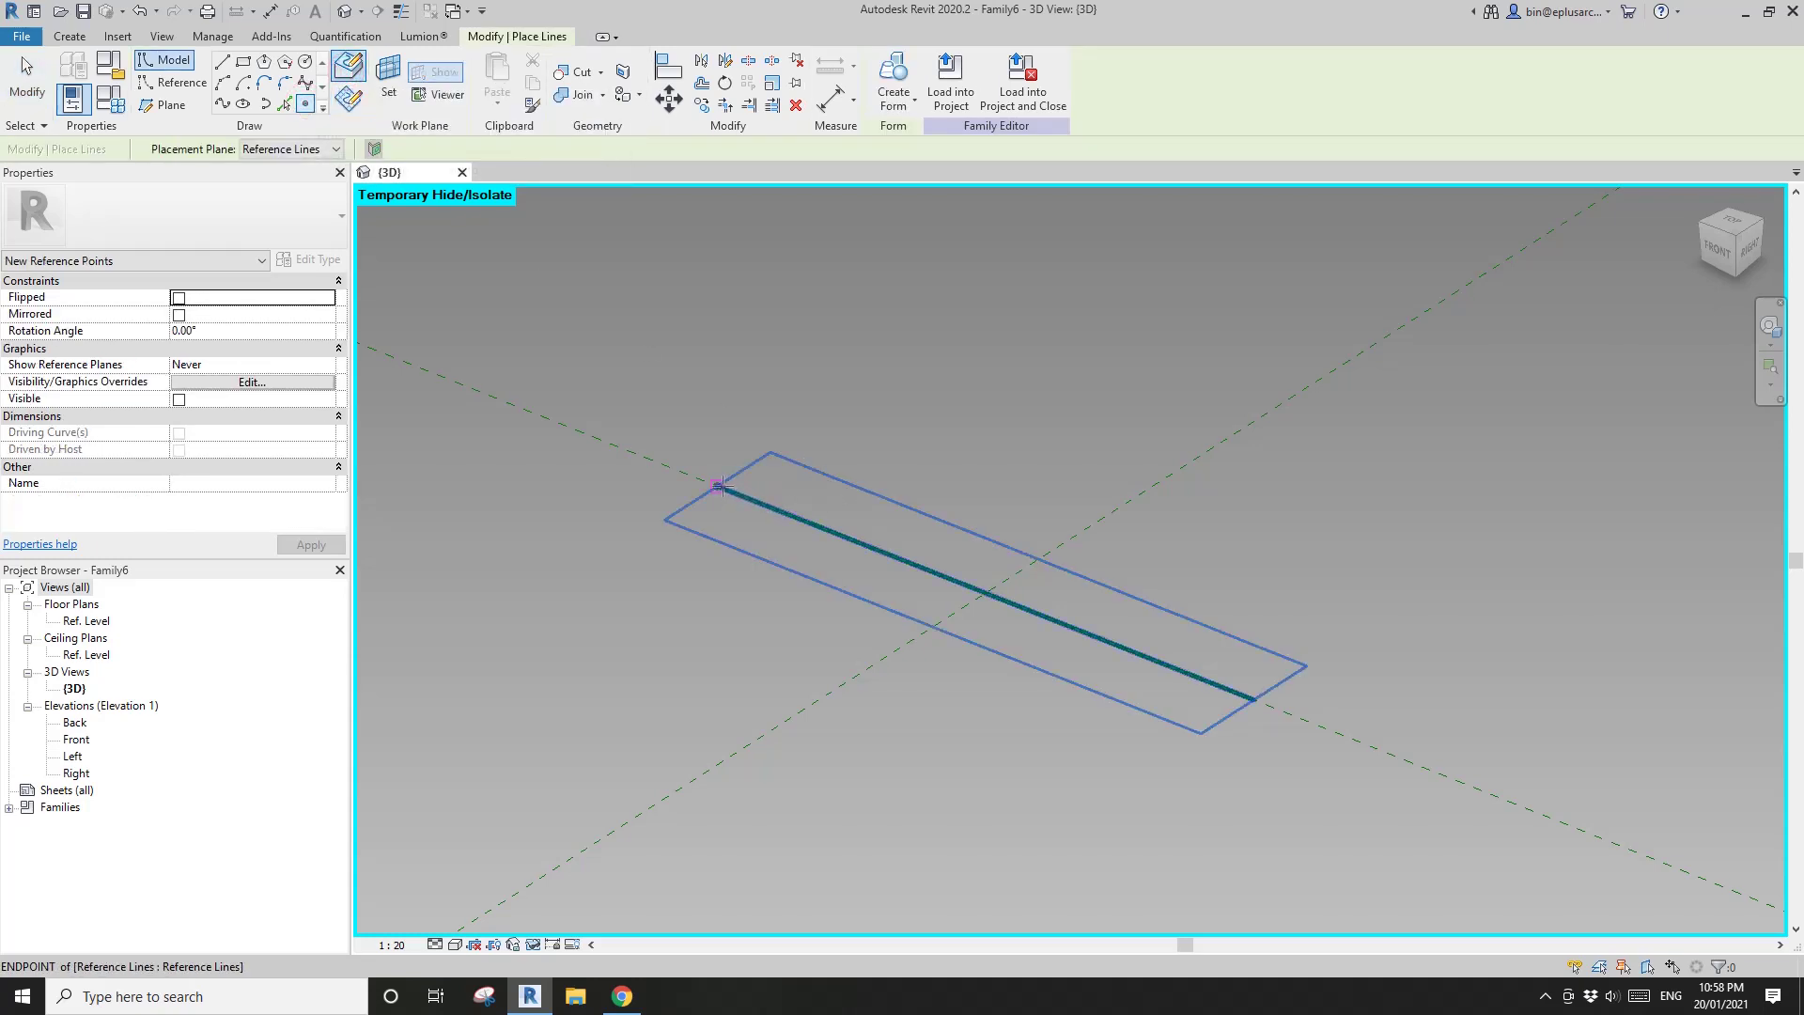
{"action": "key", "text": "Escape"}
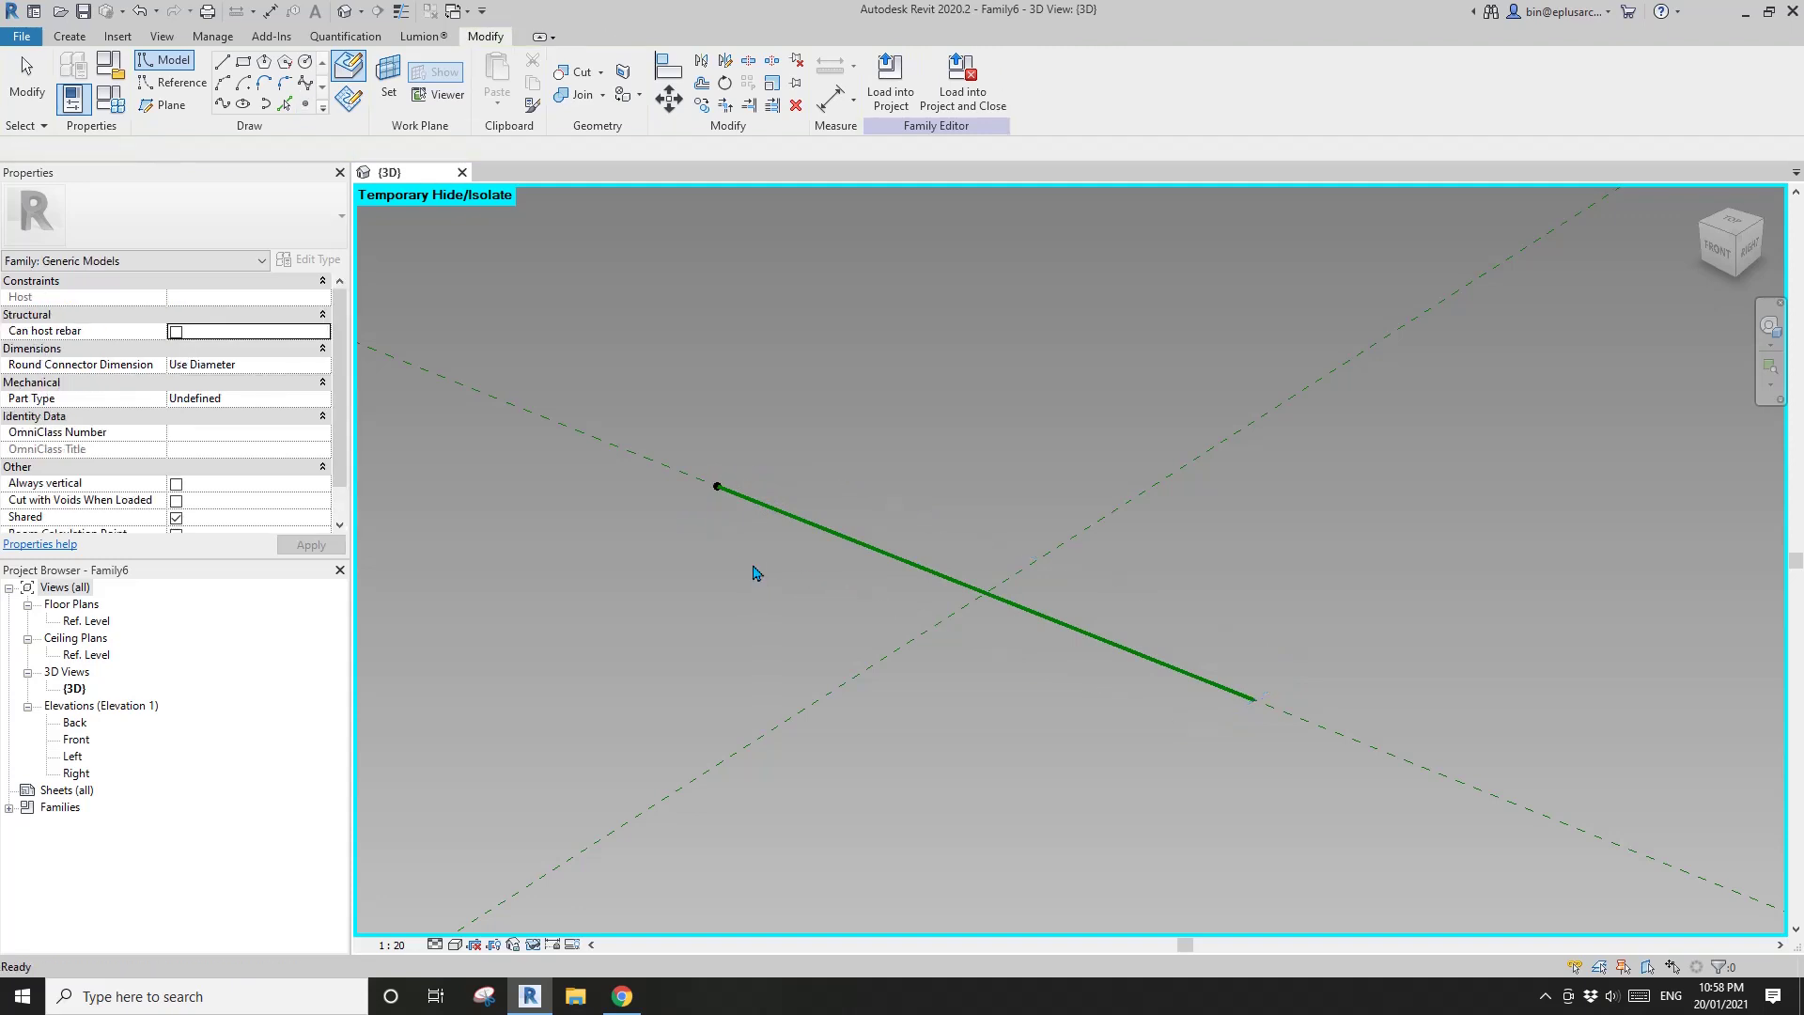
{"action": "scroll", "coordinate": [735, 515], "scroll_direction": "up", "scroll_amount": 3}
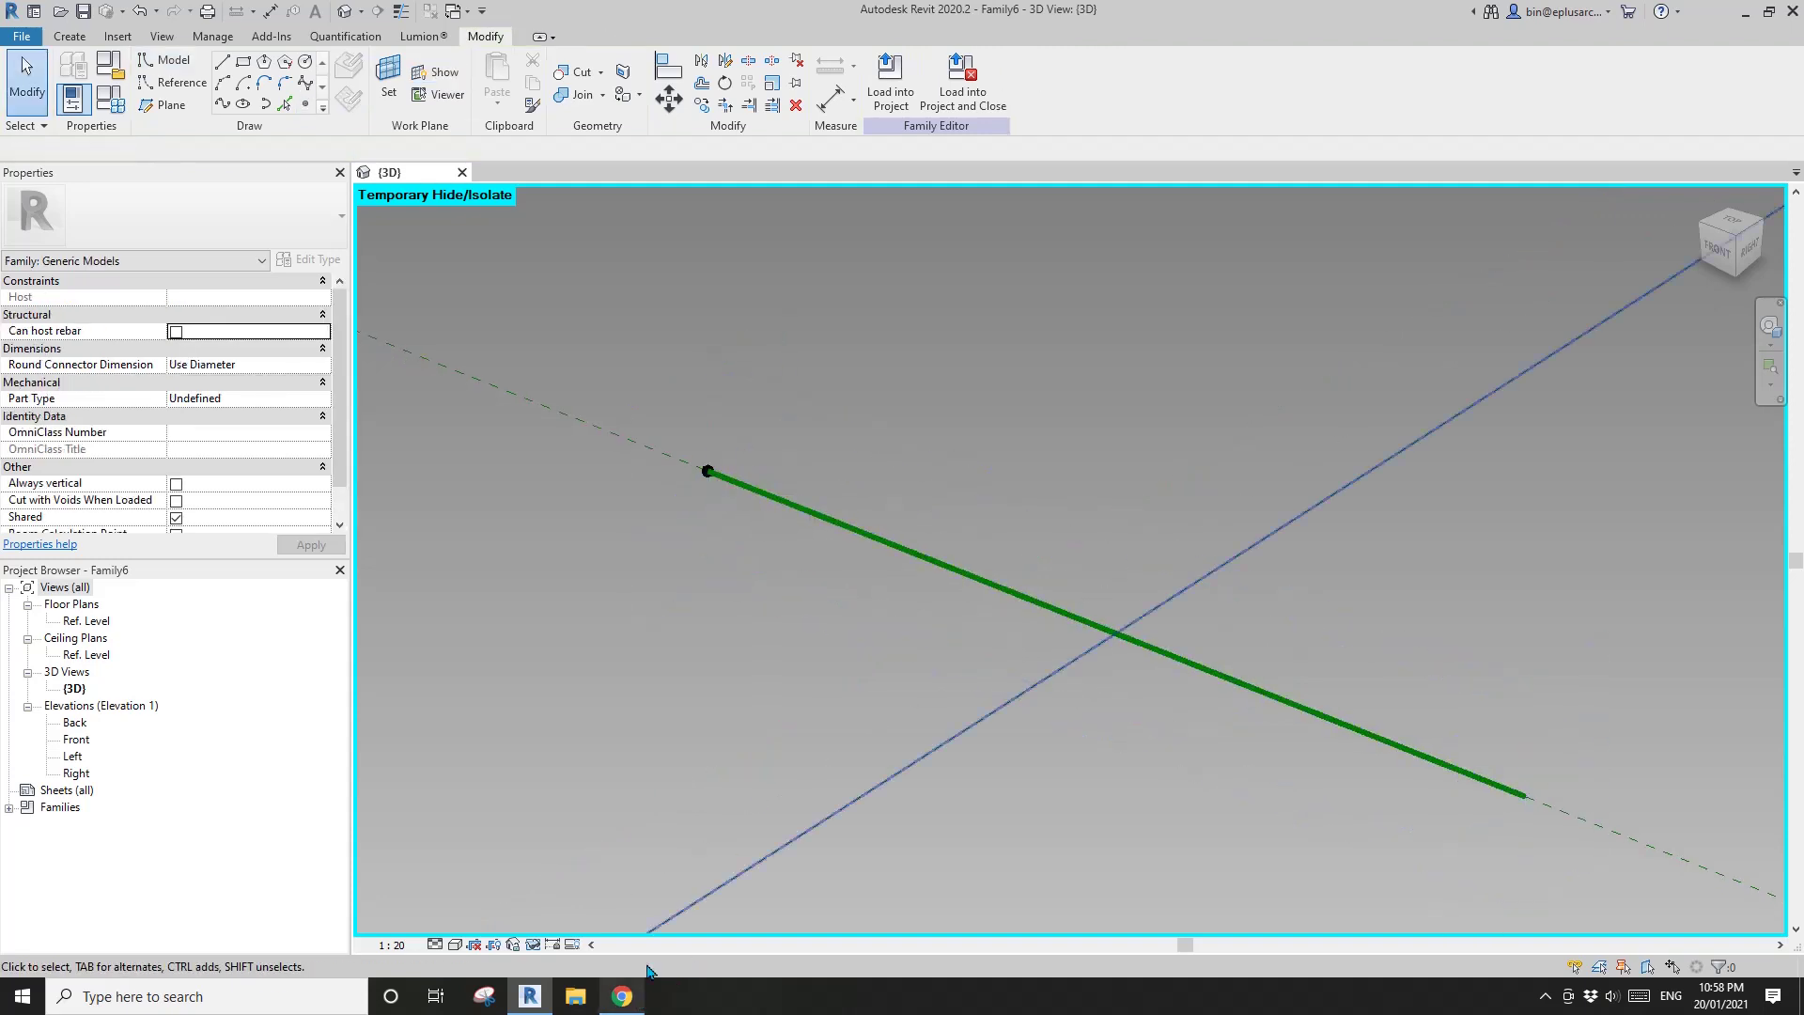
{"action": "left_click", "coordinate": [628, 1002]}
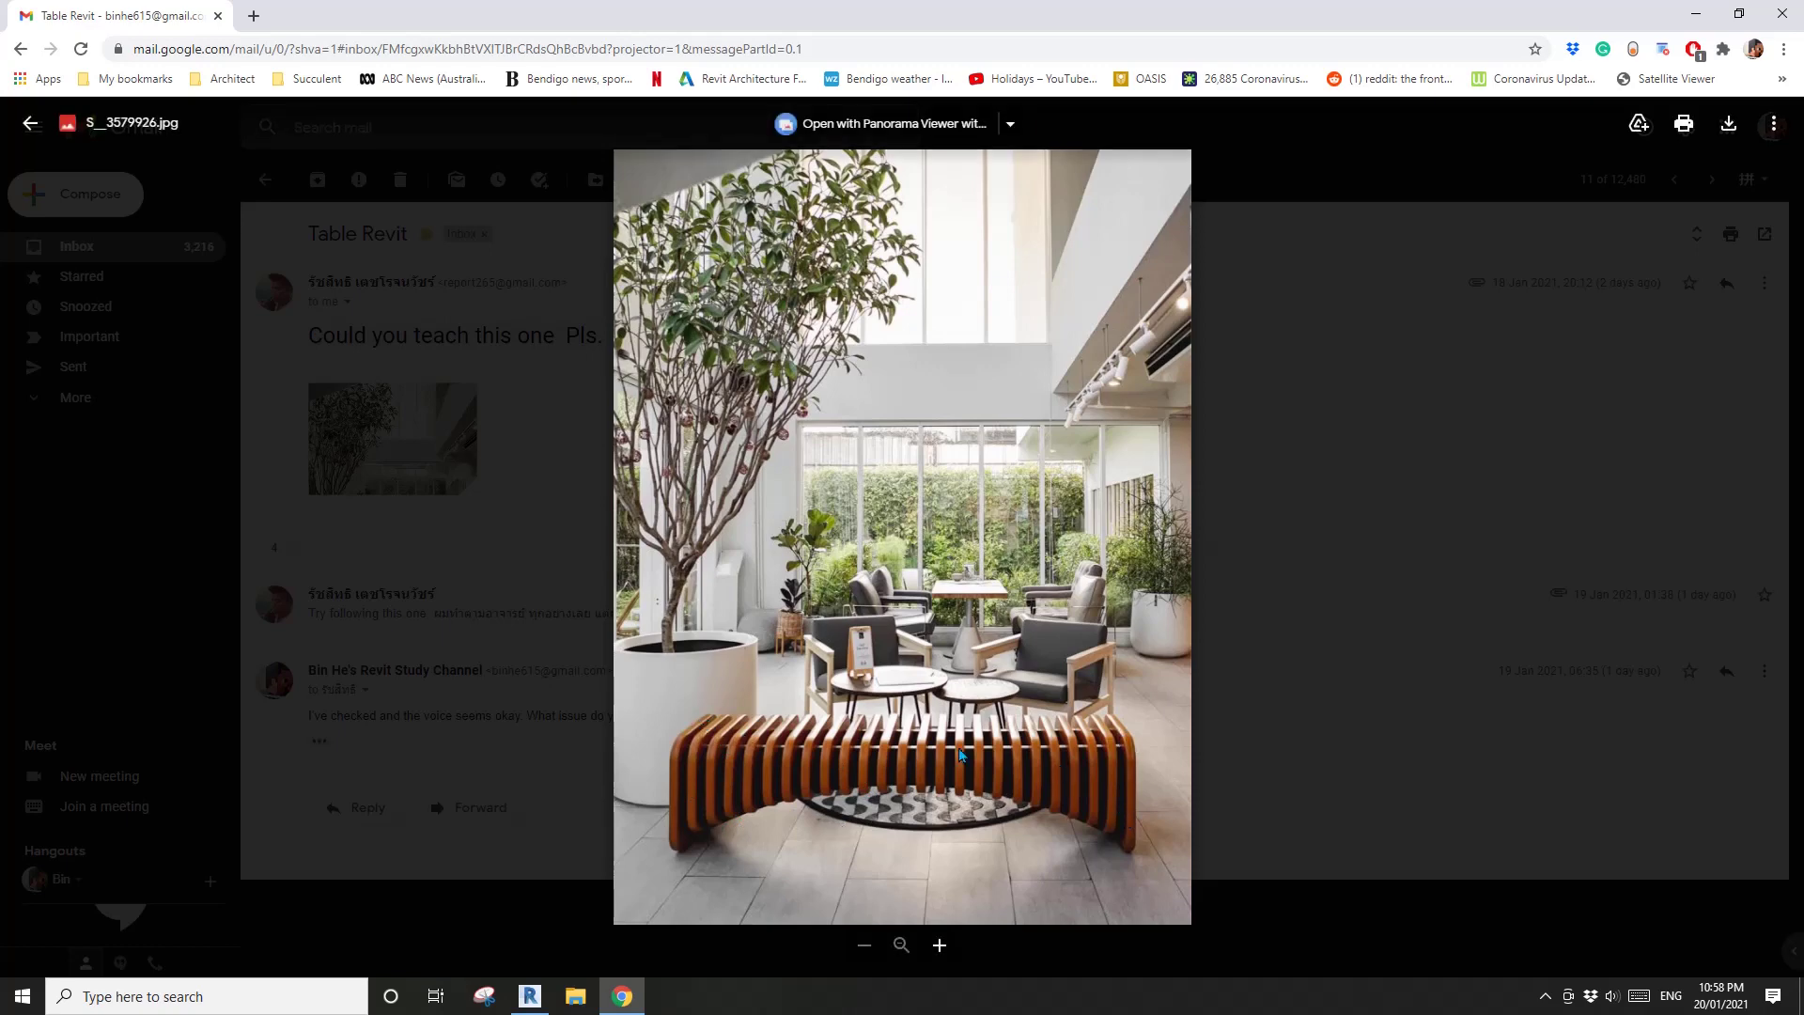
Draw a reference-line rectangle on the new reference point's work plane.
{"action": "left_click", "coordinate": [530, 996]}
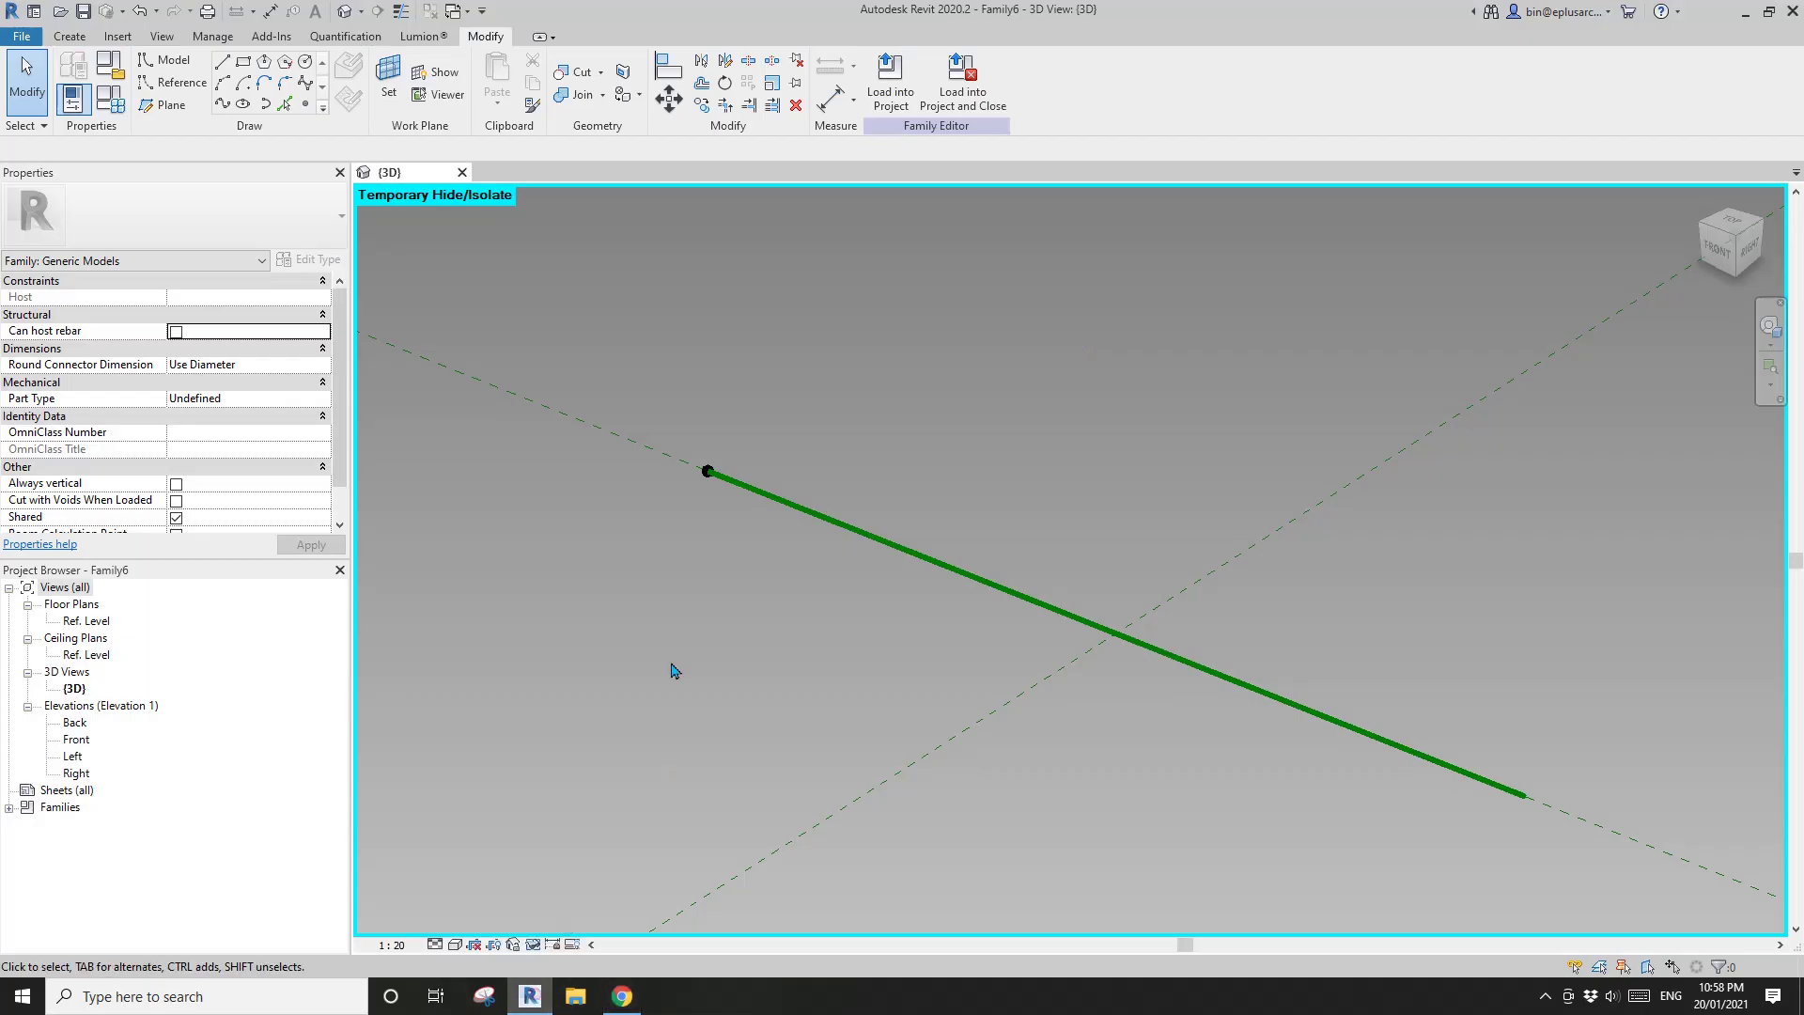
{"action": "middle_click_drag", "start_coordinate": [737, 580], "coordinate": [750, 536]}
{"action": "scroll", "coordinate": [755, 535], "scroll_direction": "up", "scroll_amount": 1}
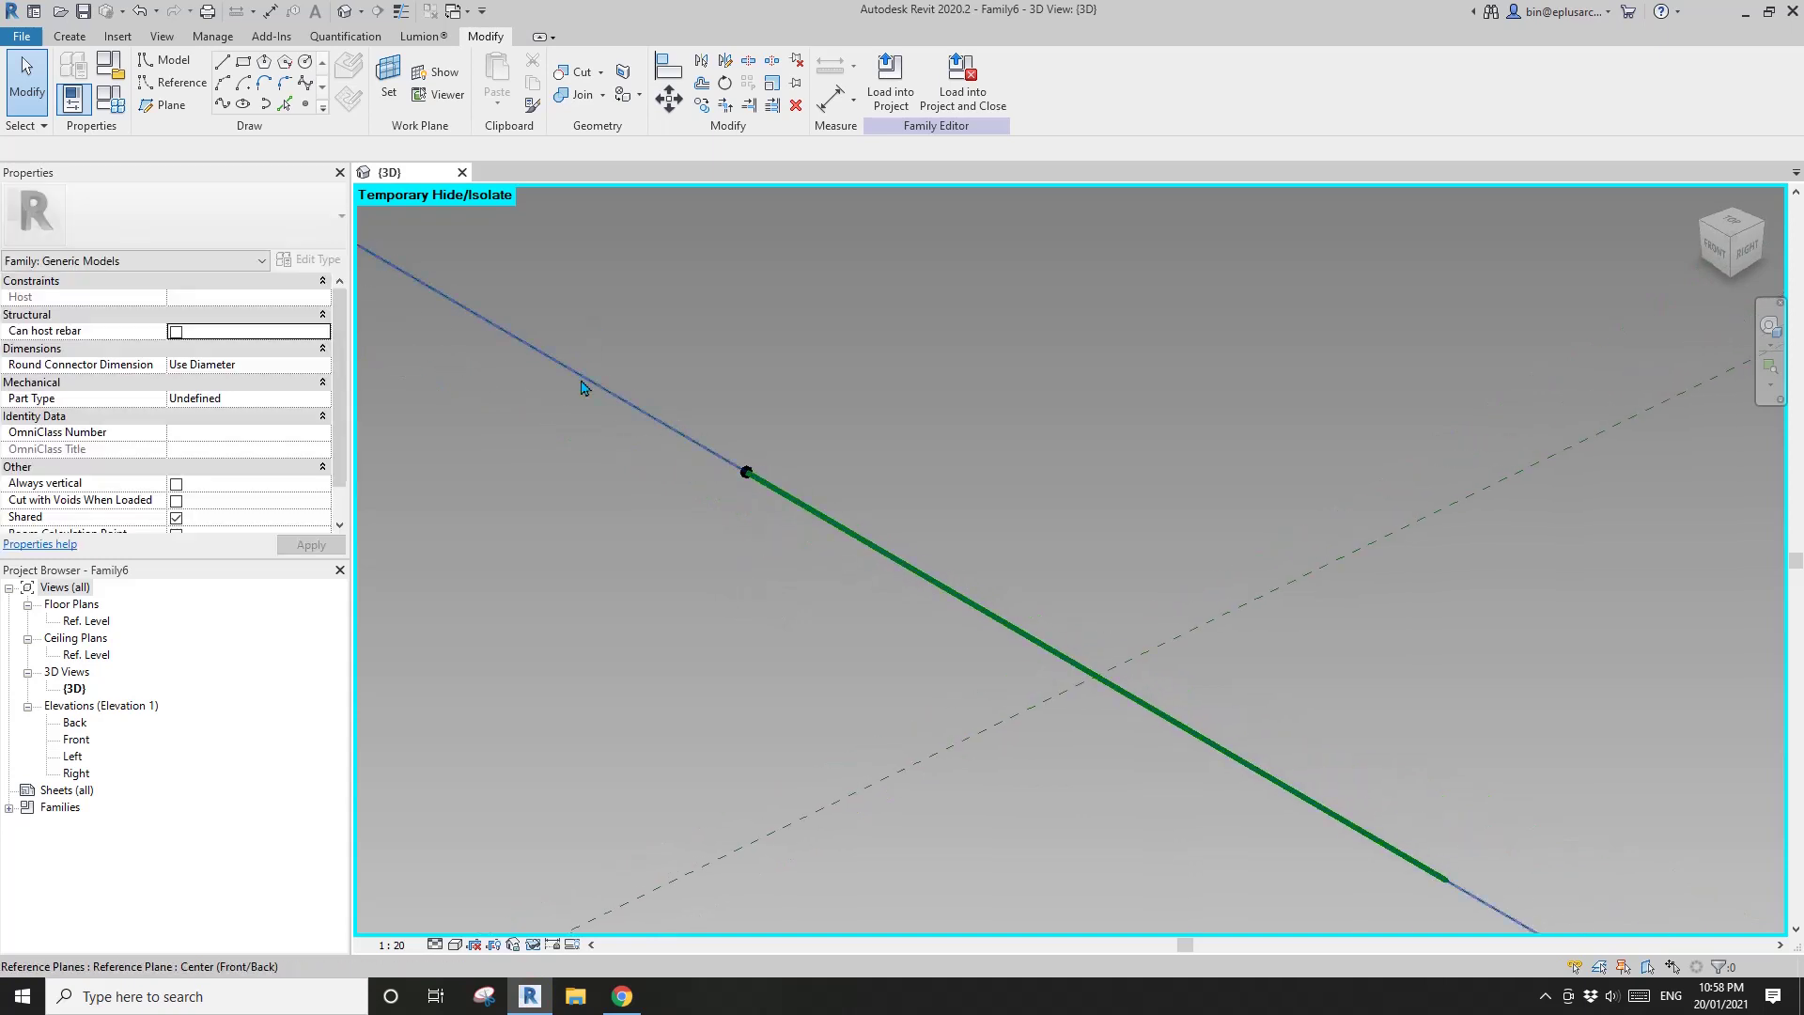
{"action": "left_click", "coordinate": [171, 82]}
{"action": "left_click", "coordinate": [244, 66]}
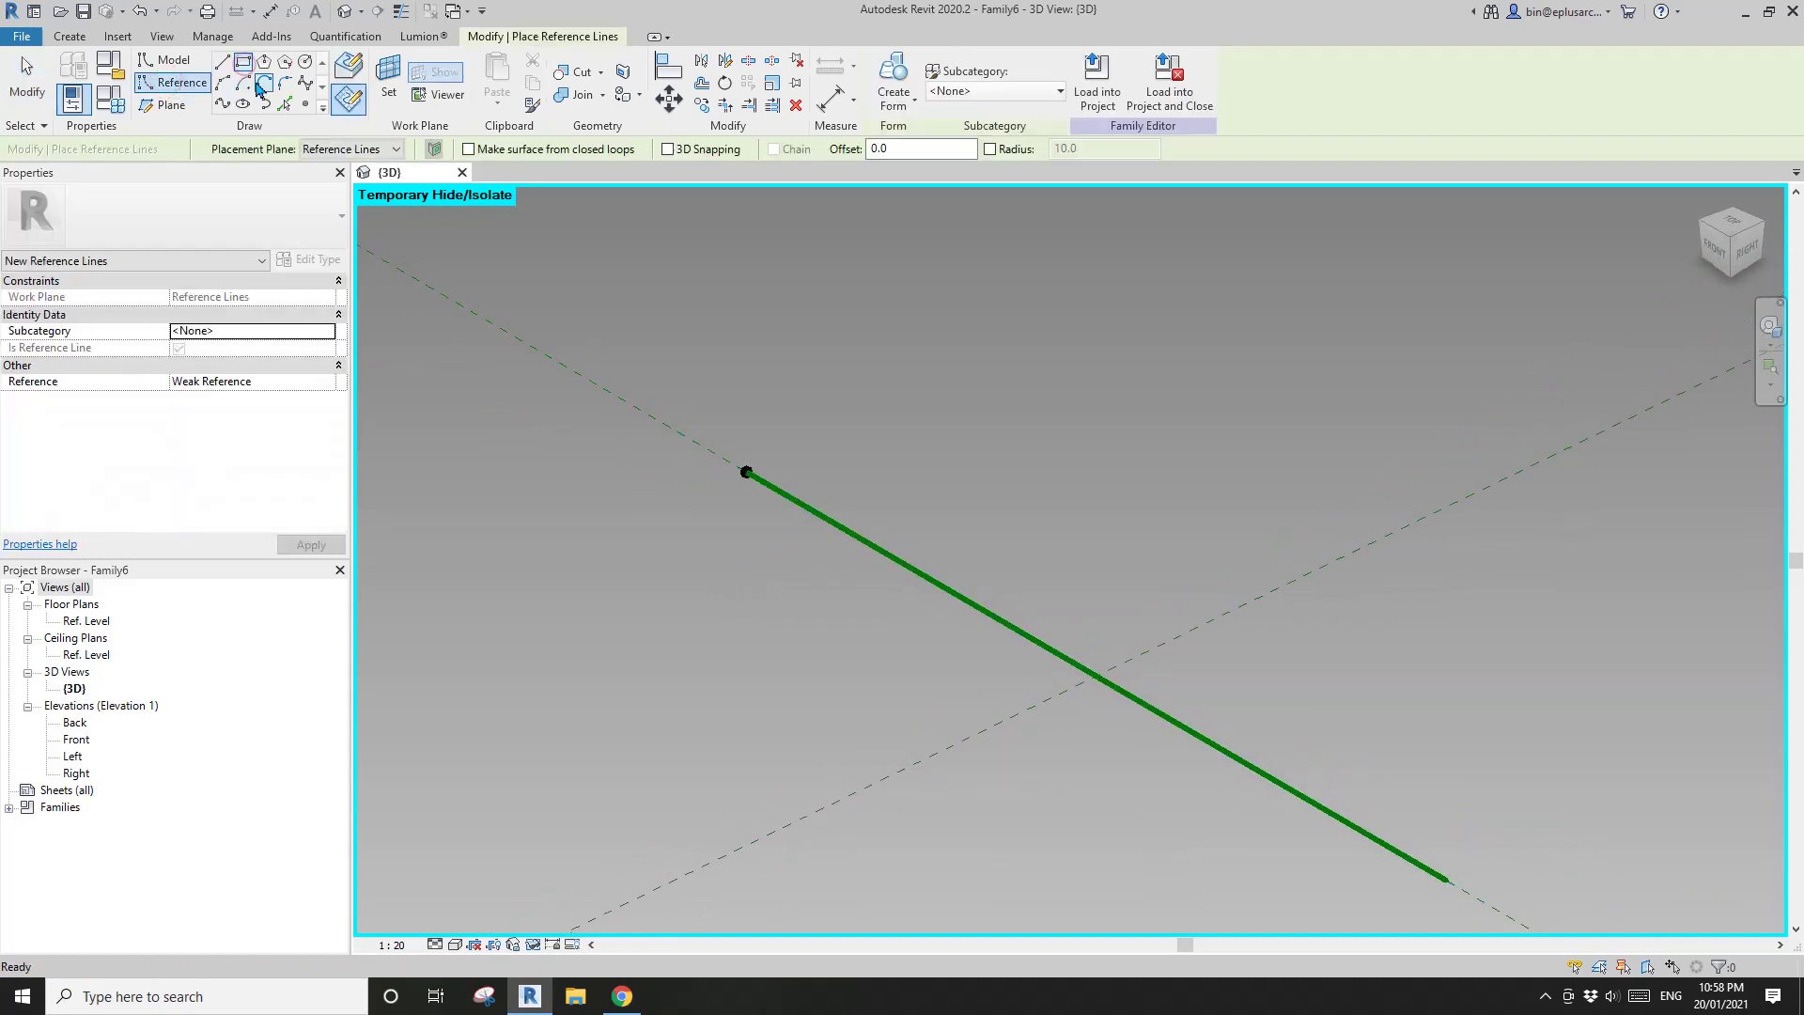
{"action": "left_click", "coordinate": [388, 77]}
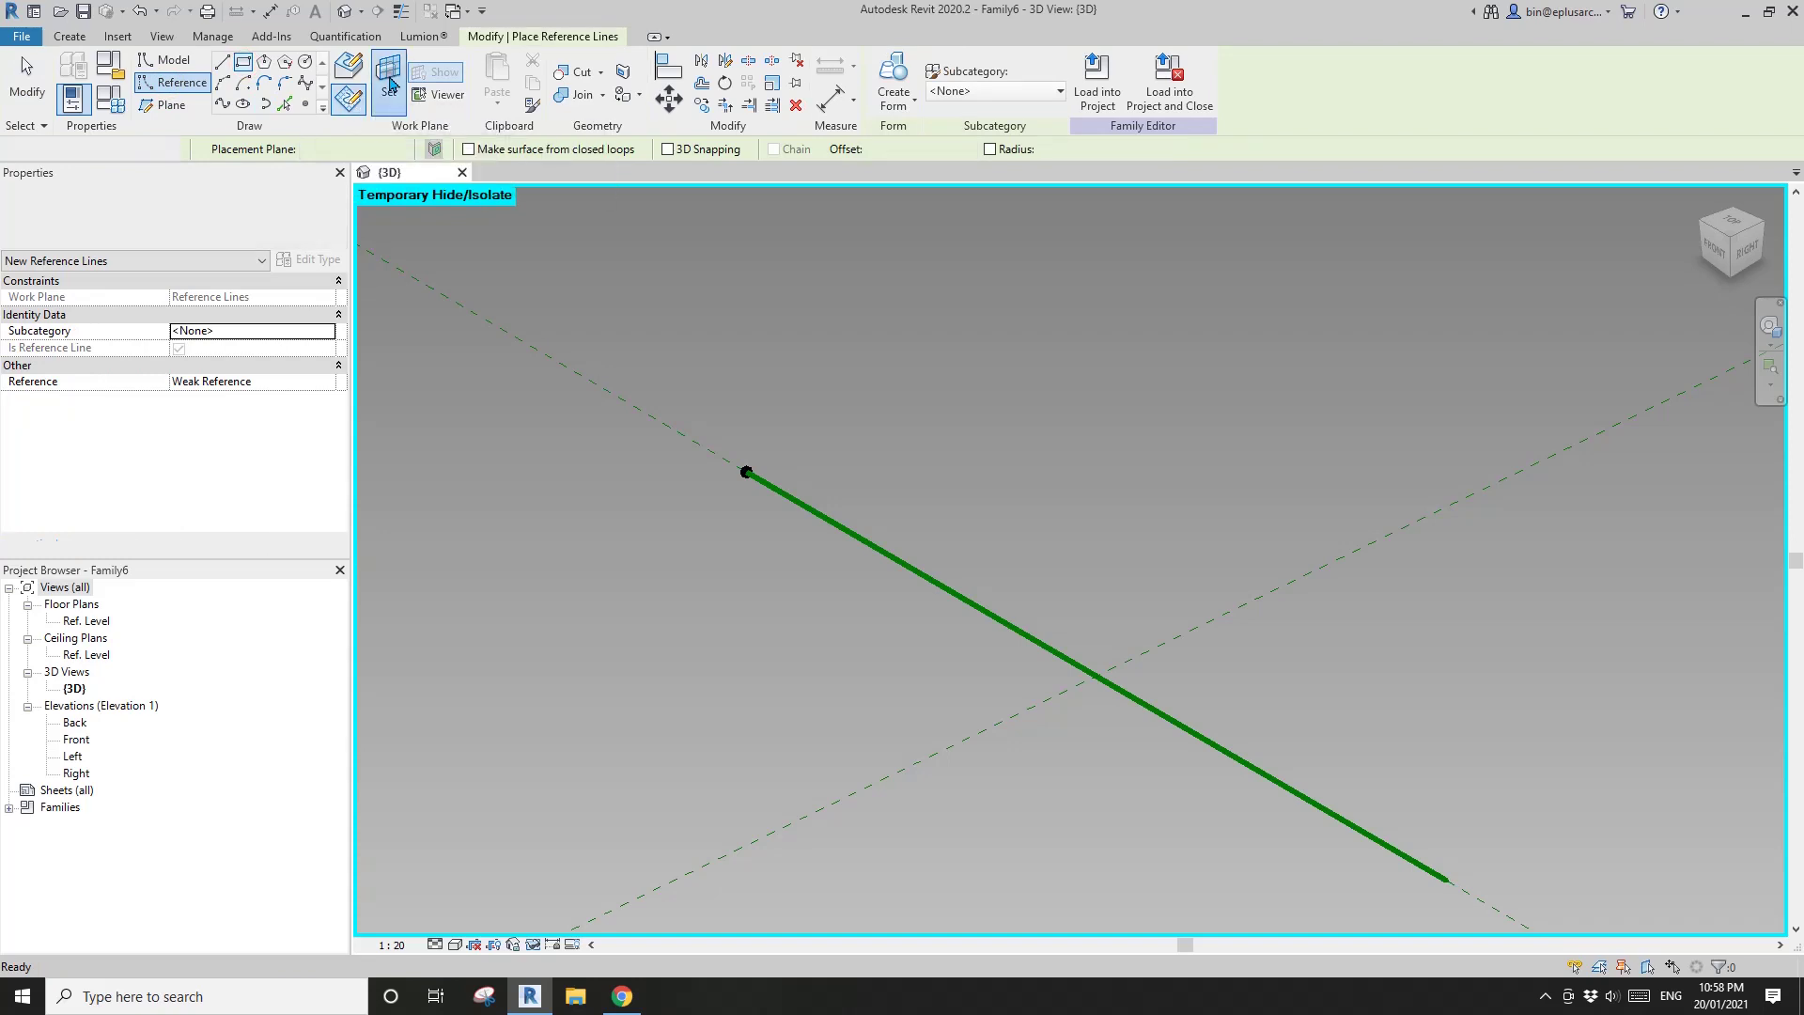
{"action": "left_click", "coordinate": [746, 472]}
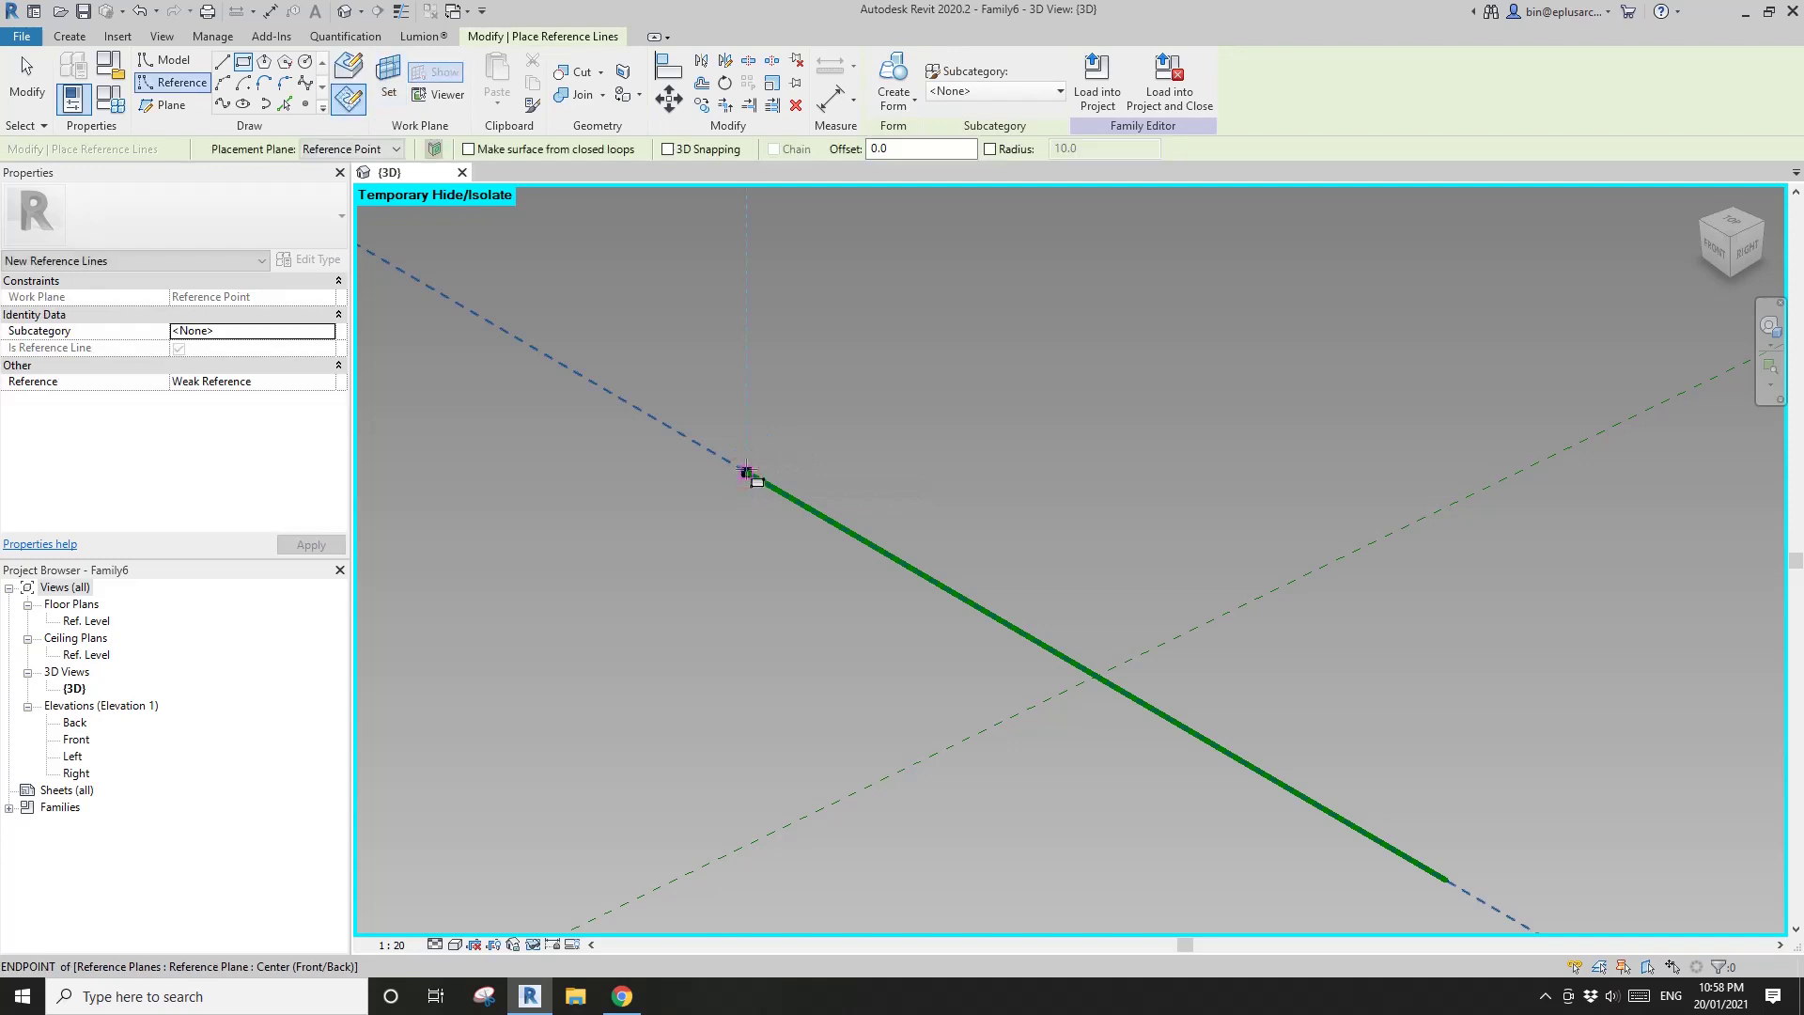
{"action": "left_click", "coordinate": [746, 472]}
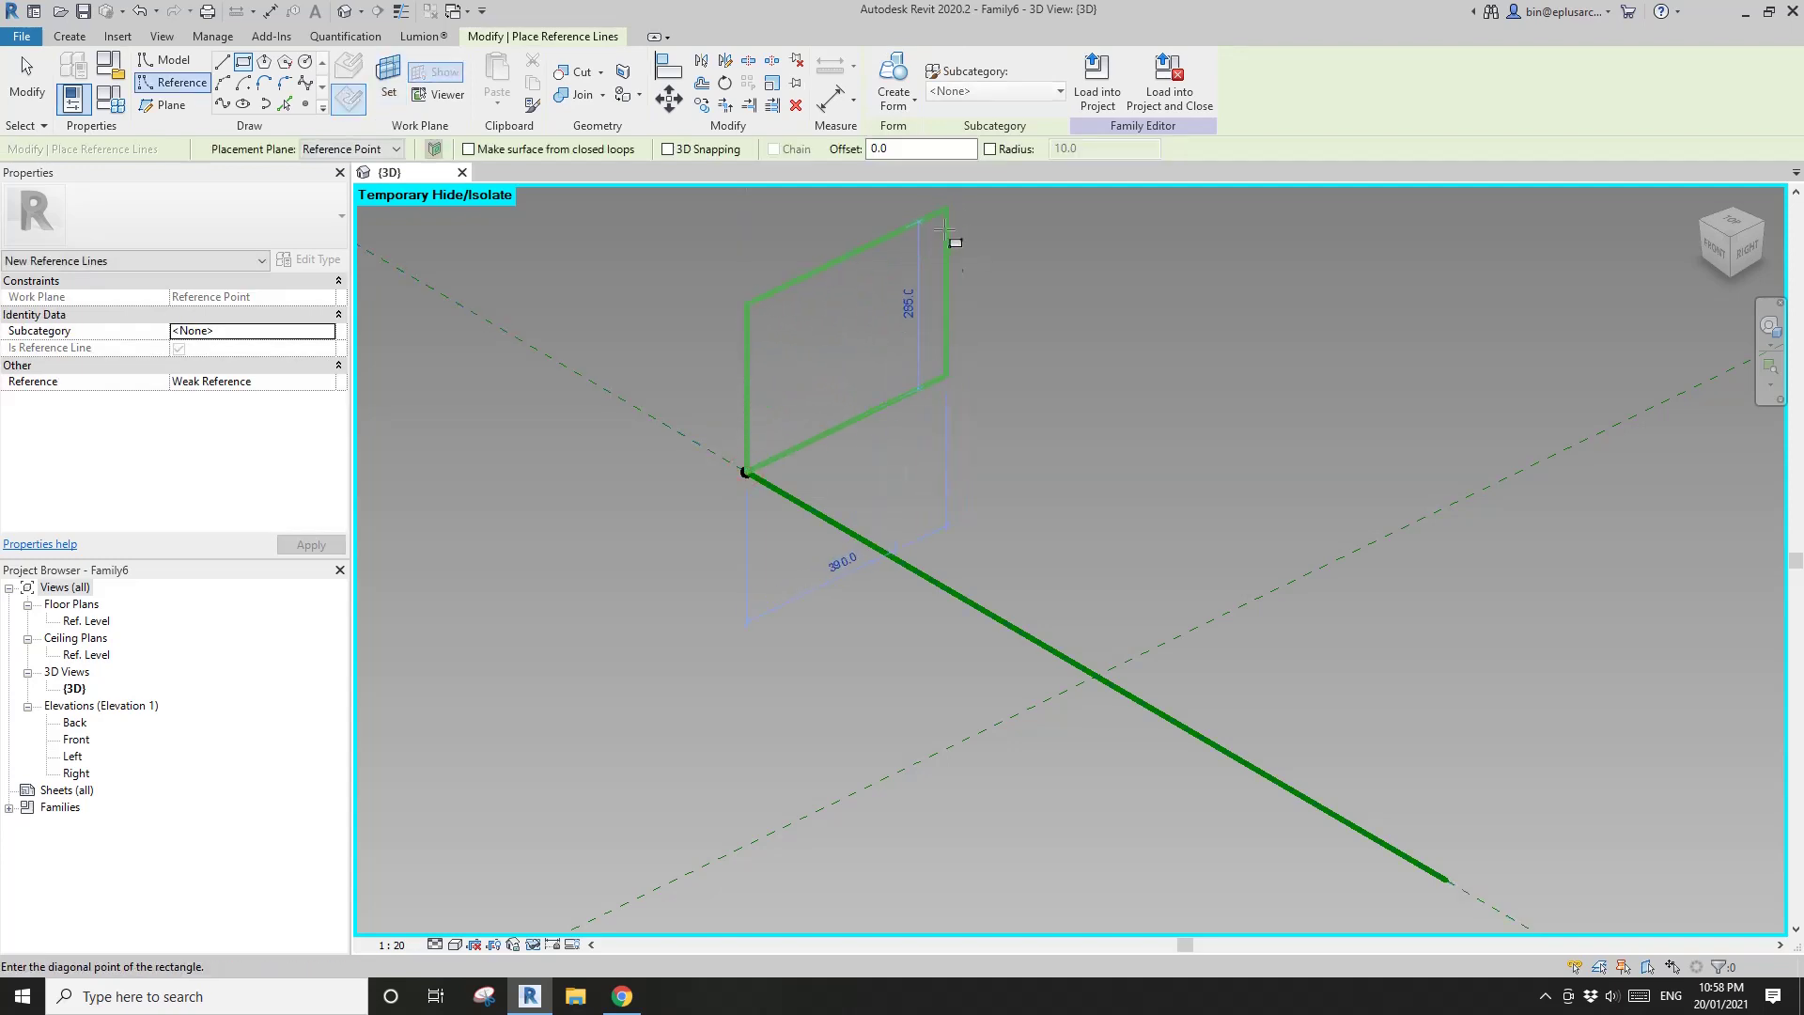
{"action": "middle_click_drag", "start_coordinate": [944, 231], "coordinate": [917, 442]}
{"action": "left_click", "coordinate": [948, 313]}
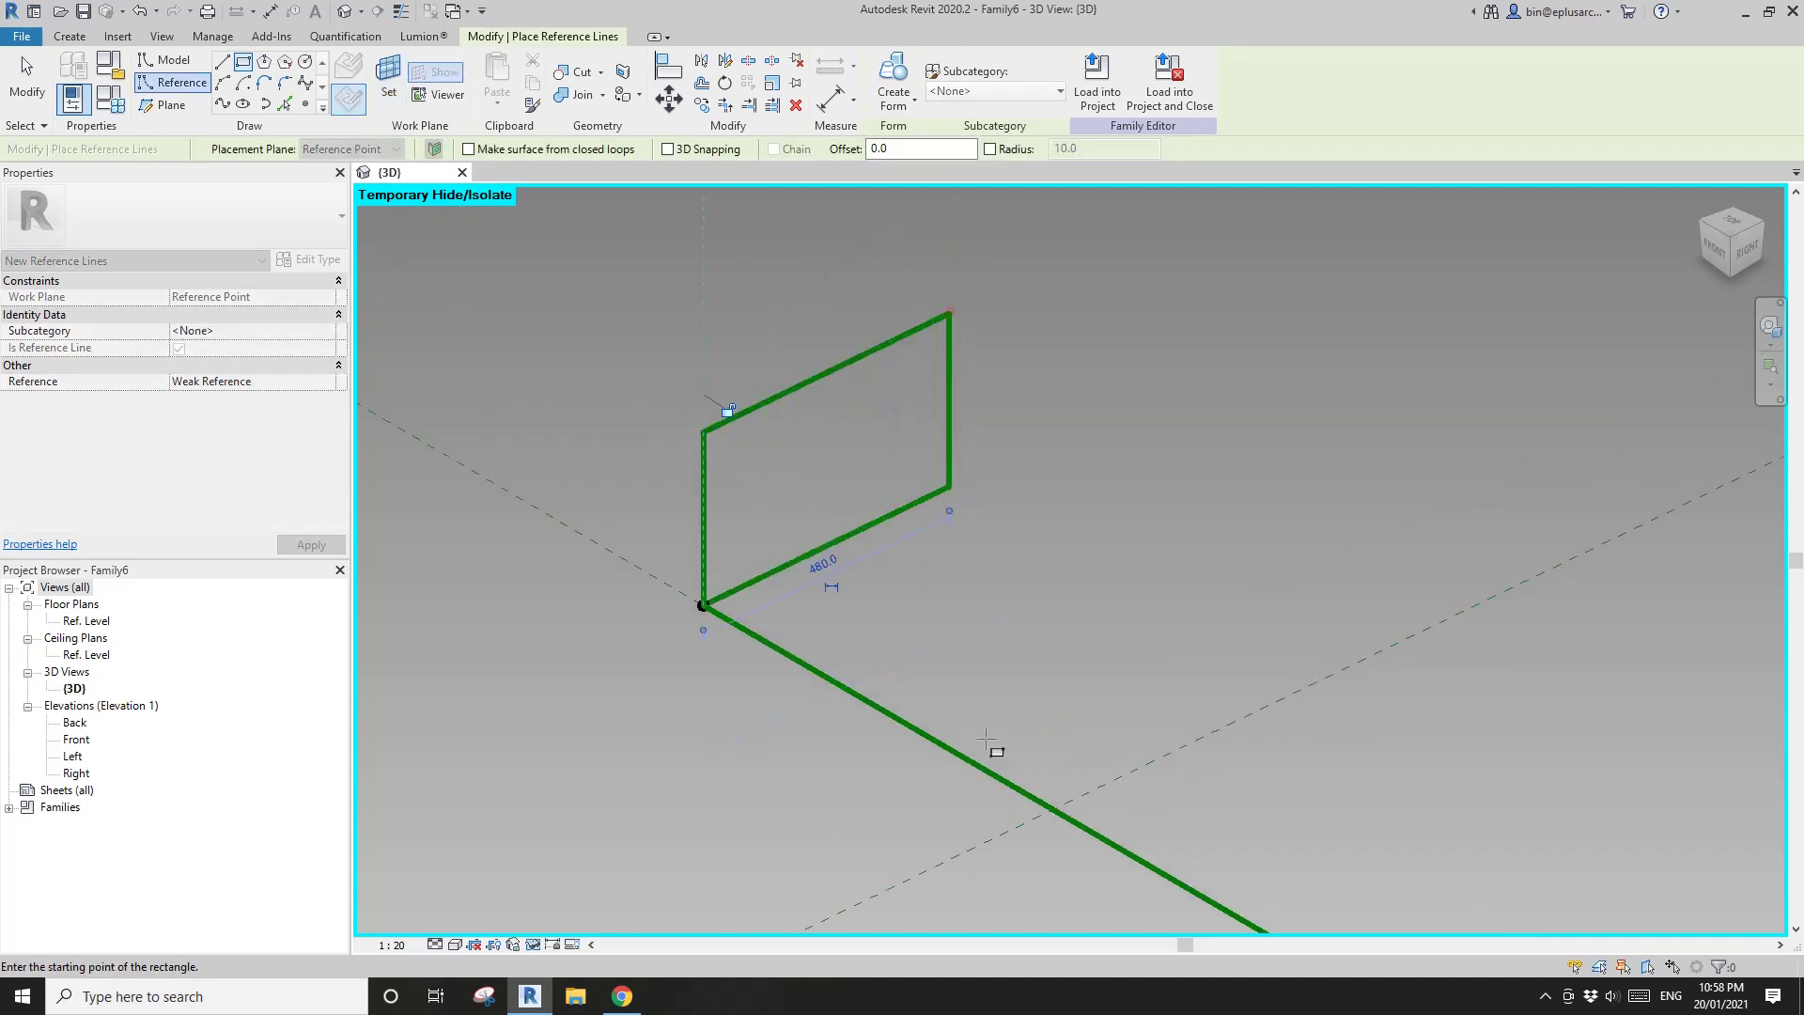
{"action": "key", "text": "Escape"}
Move all four rectangle lines so the bottom-edge midpoint sits on the line's end.
{"action": "middle_click_drag", "start_coordinate": [874, 632], "coordinate": [894, 514]}
{"action": "key", "text": "Escape"}
{"action": "key", "text": "Tab"}
{"action": "left_click", "coordinate": [841, 485]}
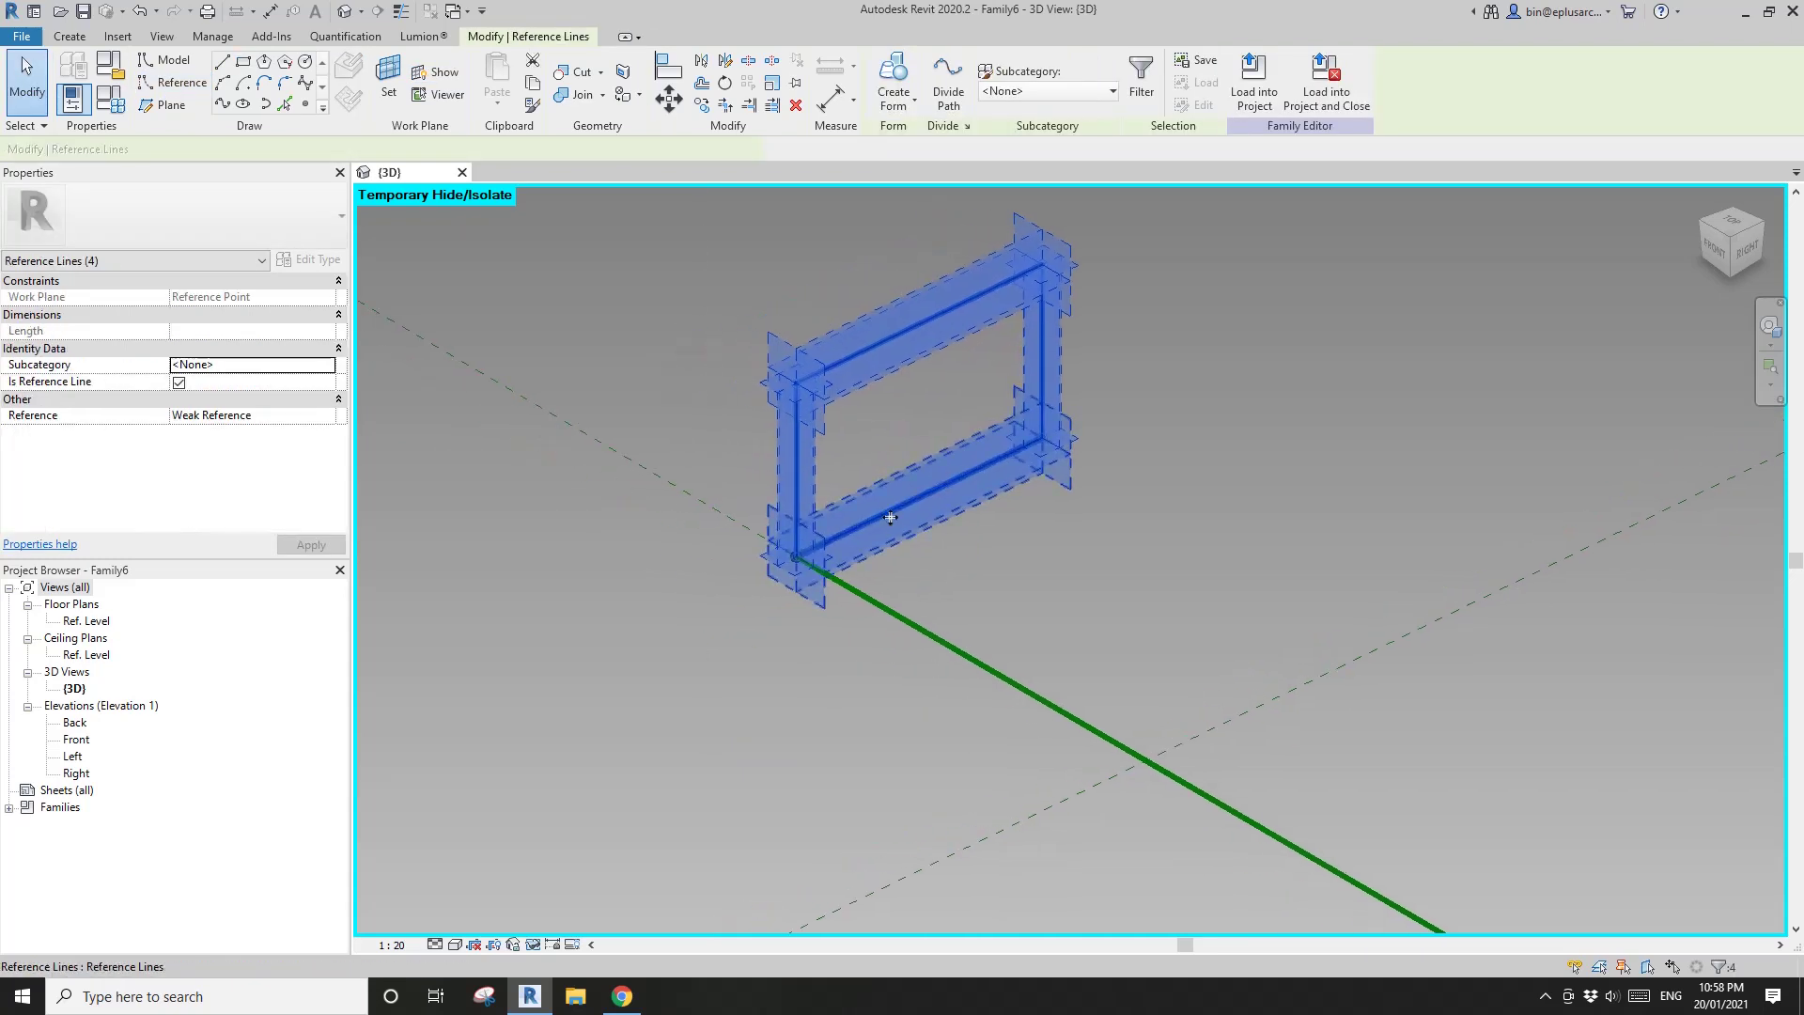
{"action": "key", "text": "v"}
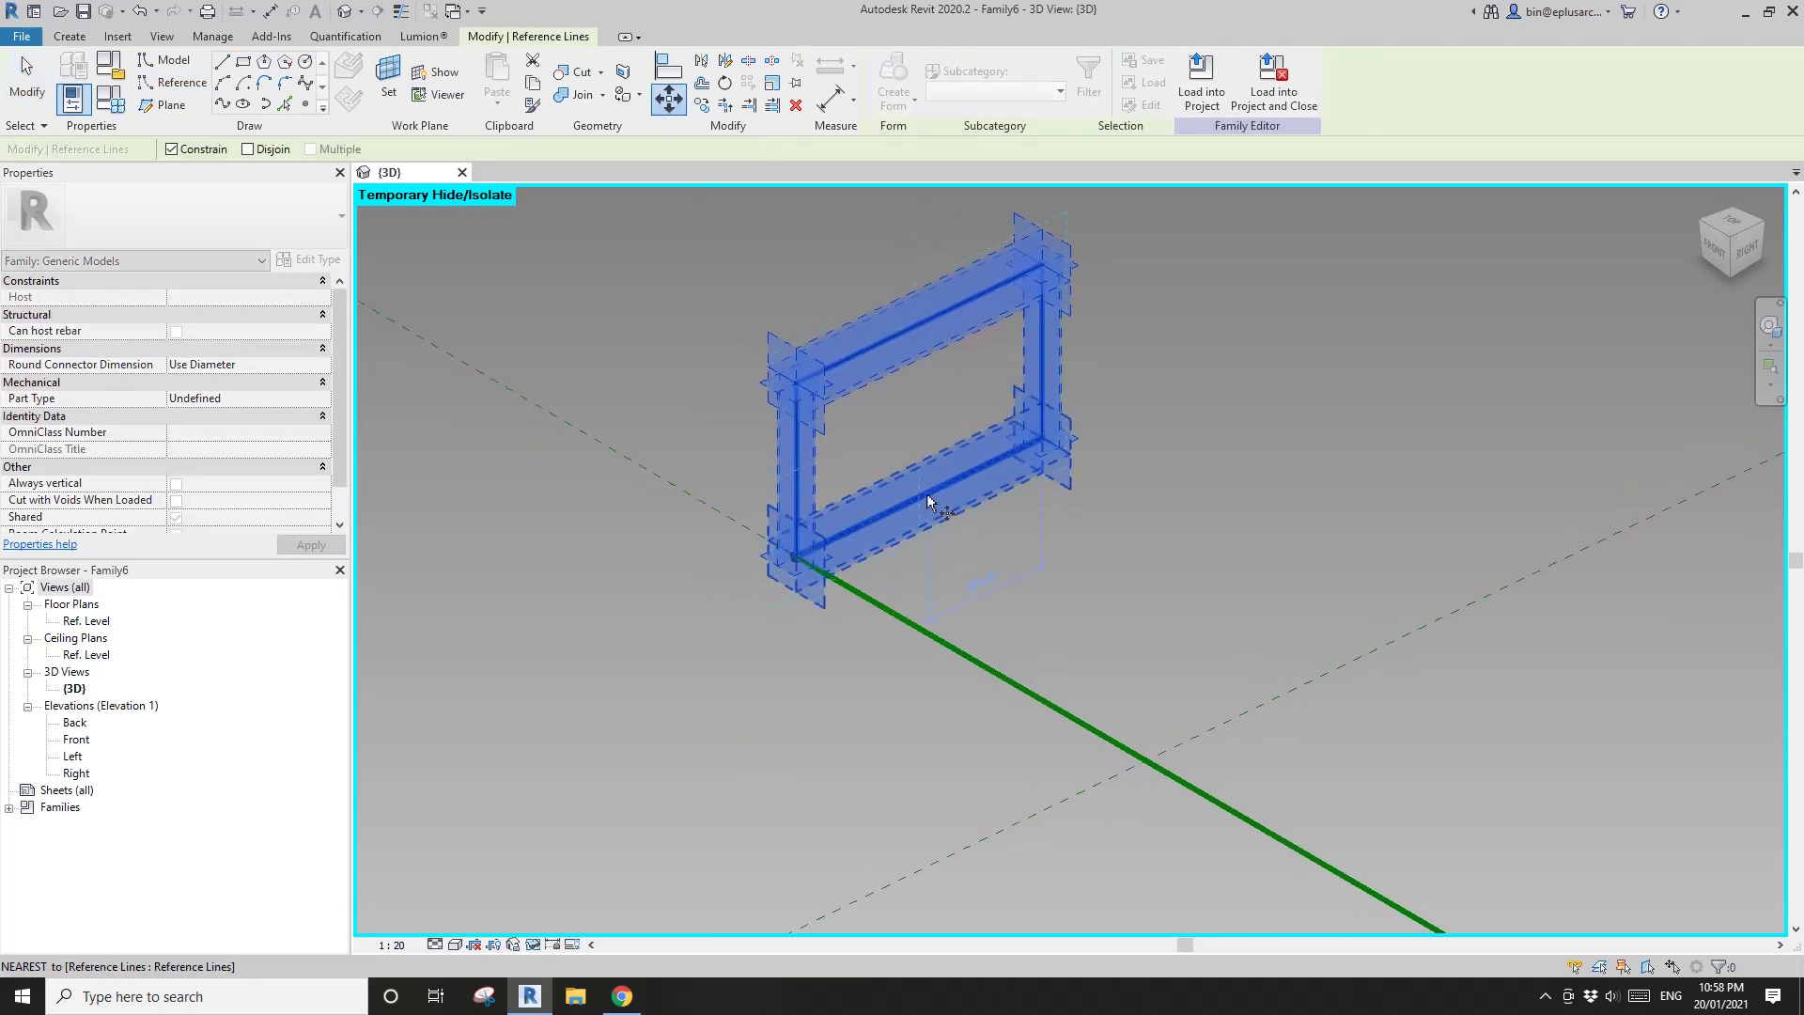
{"action": "left_click", "coordinate": [797, 558]}
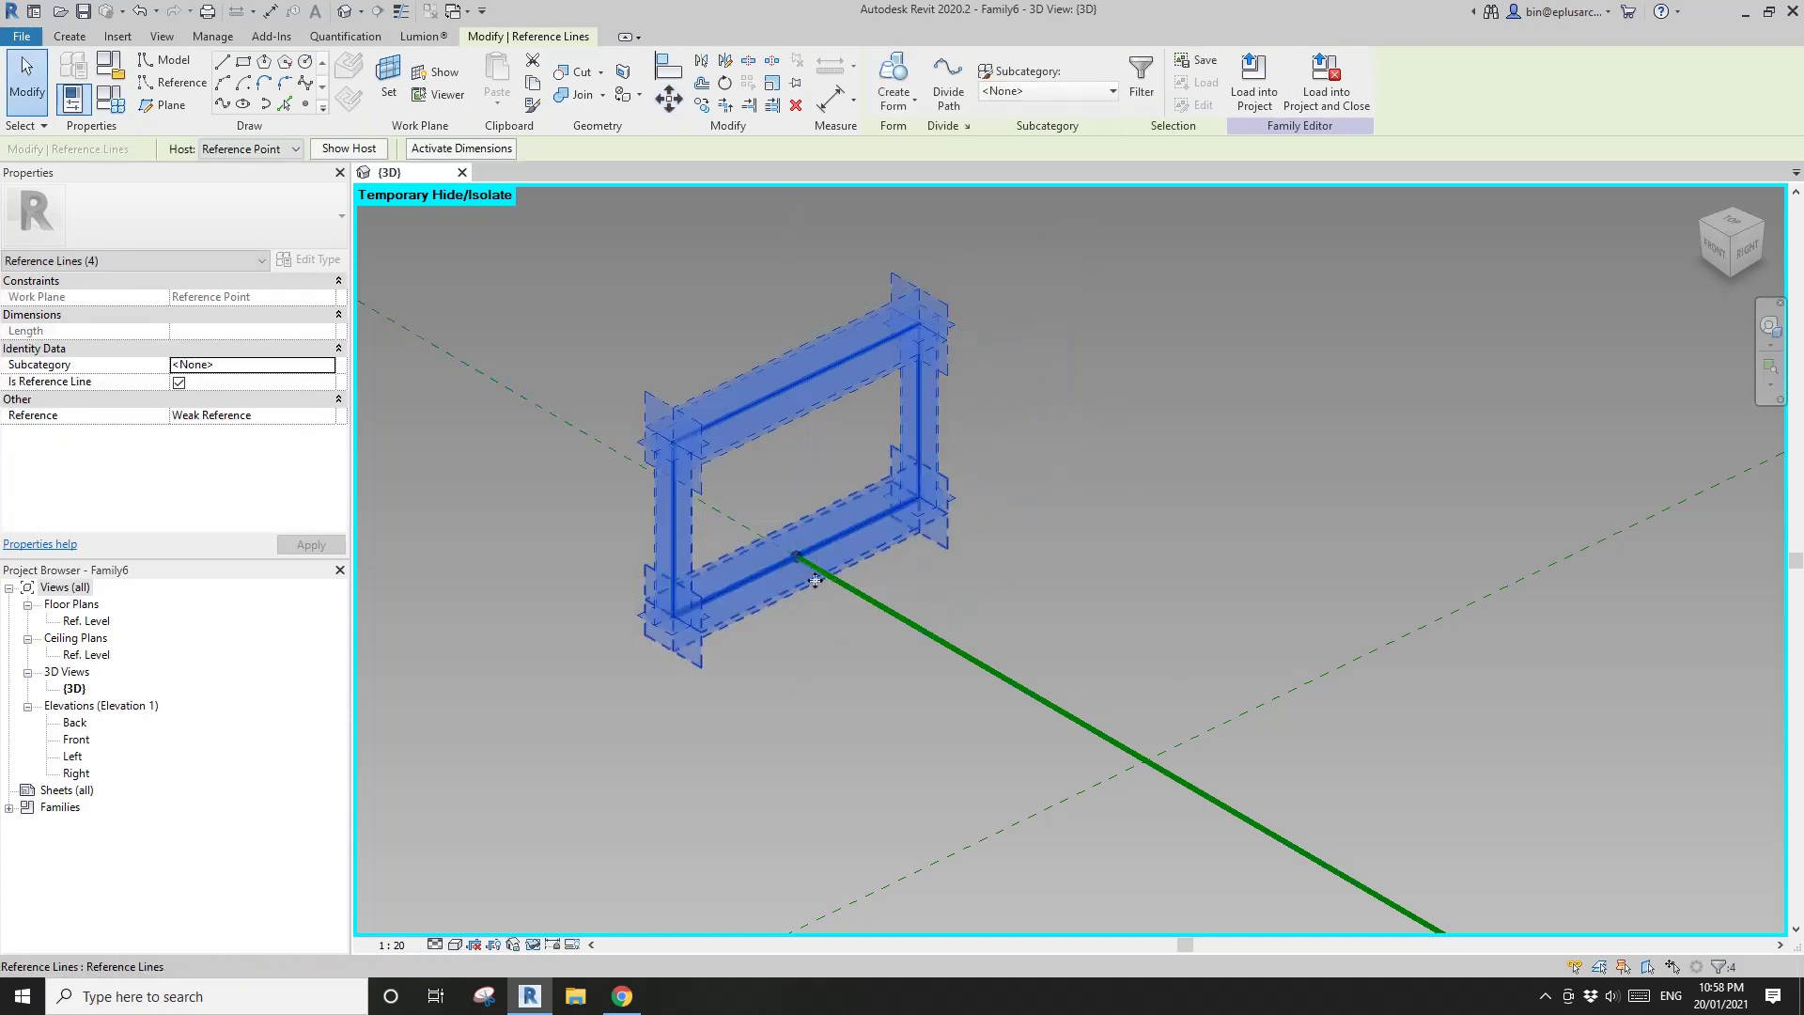
{"action": "scroll", "coordinate": [824, 566], "scroll_direction": "down", "scroll_amount": 2}
{"action": "middle_click_drag", "start_coordinate": [828, 564], "coordinate": [798, 542], "text": "shift"}
{"action": "key", "text": "Escape"}
{"action": "key", "text": "Escape"}
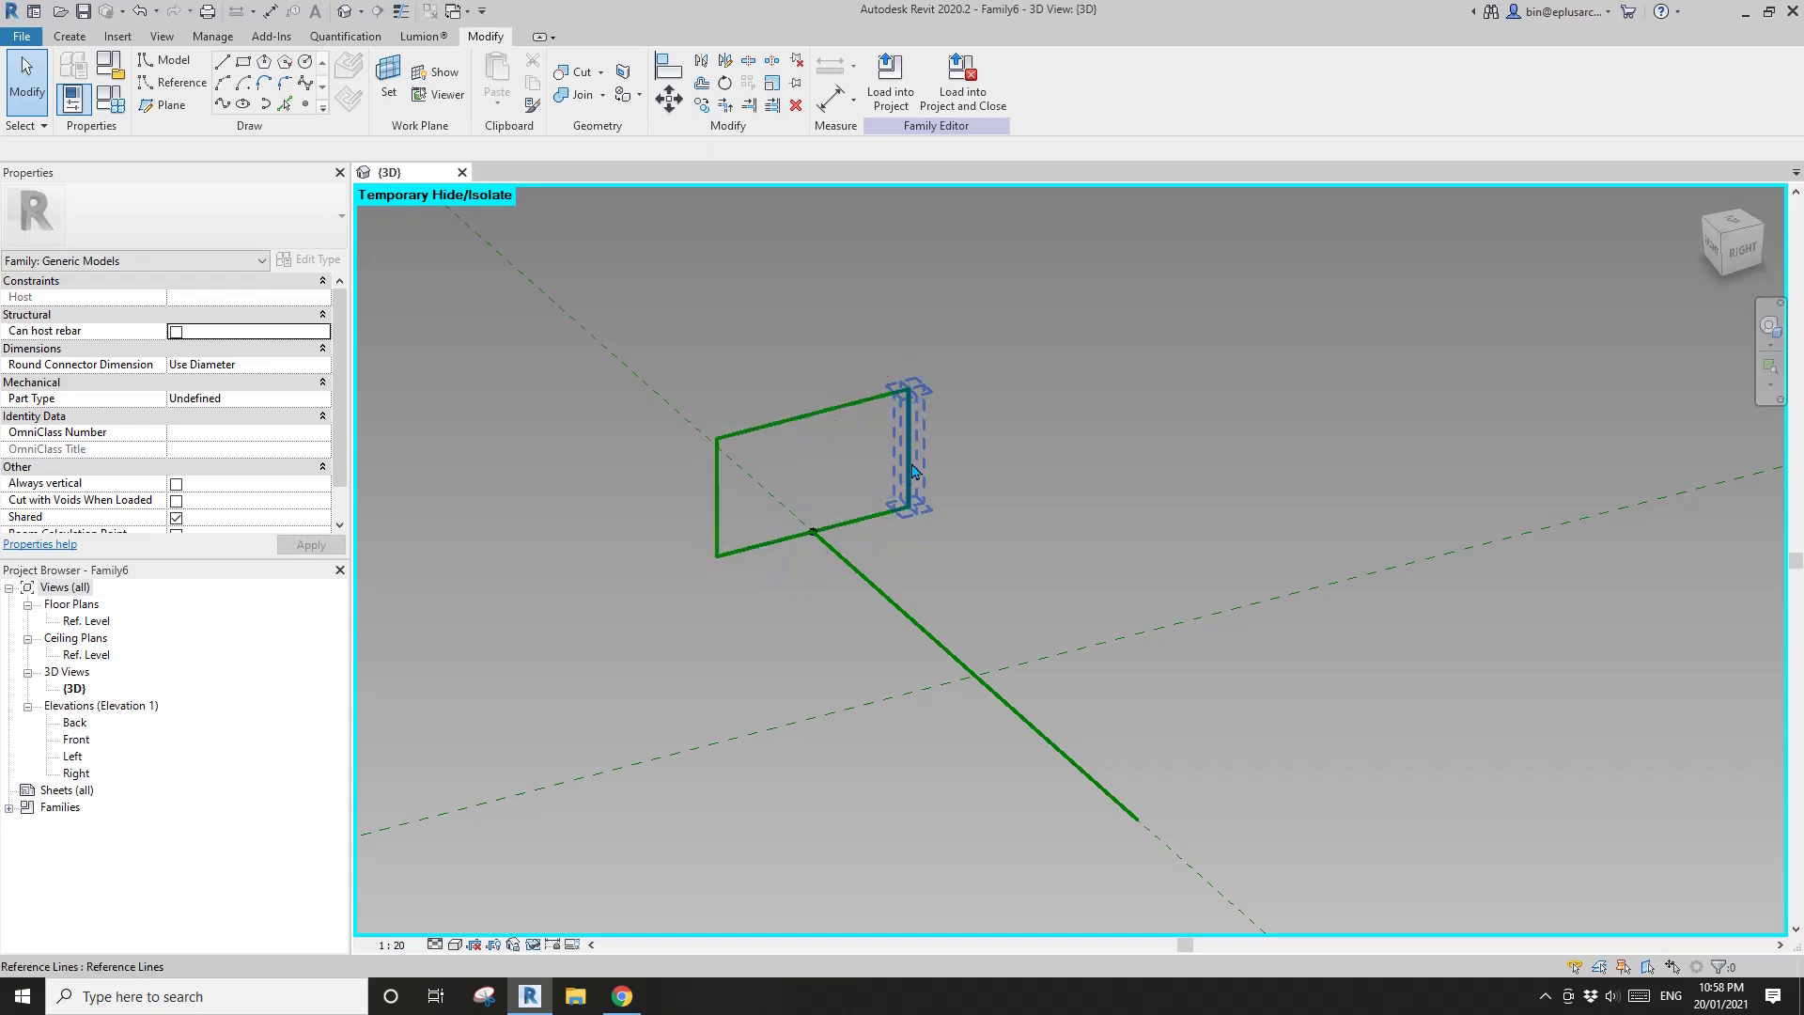
Make the rectangle's 480 width dimension permanent and label it with a new Depth parameter.
{"action": "left_click", "coordinate": [914, 469]}
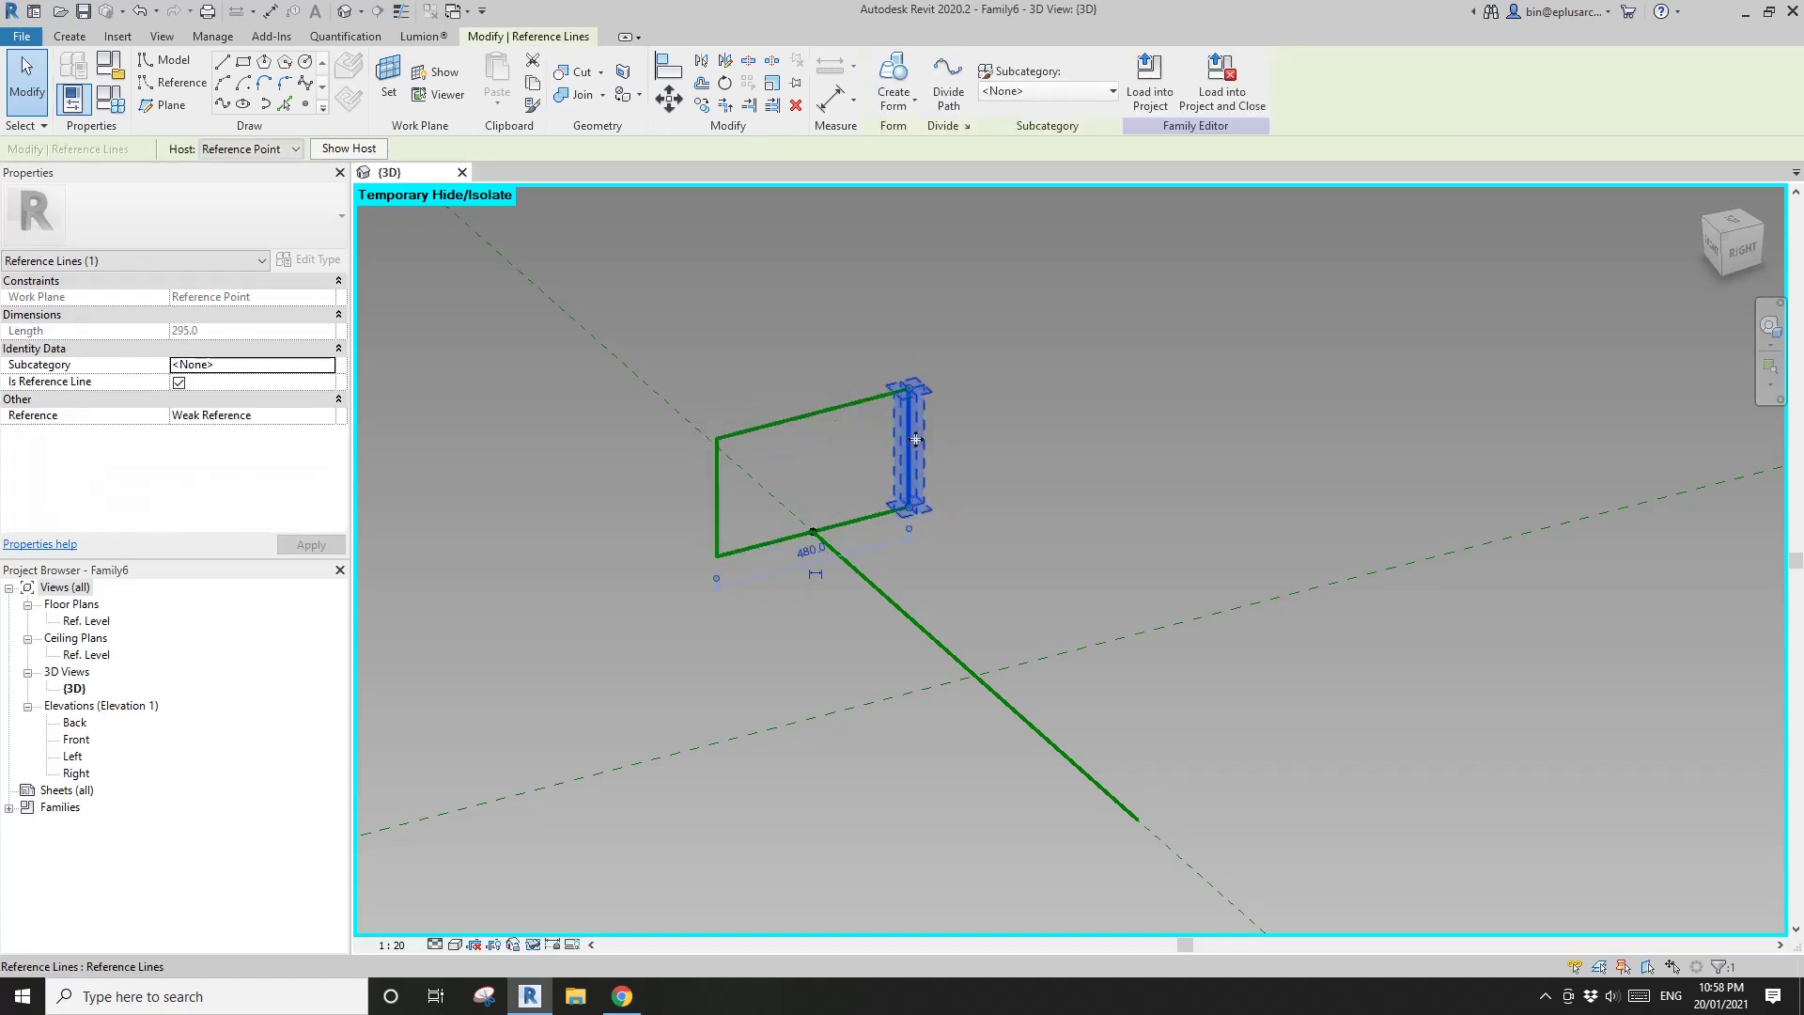
{"action": "left_click", "coordinate": [808, 581]}
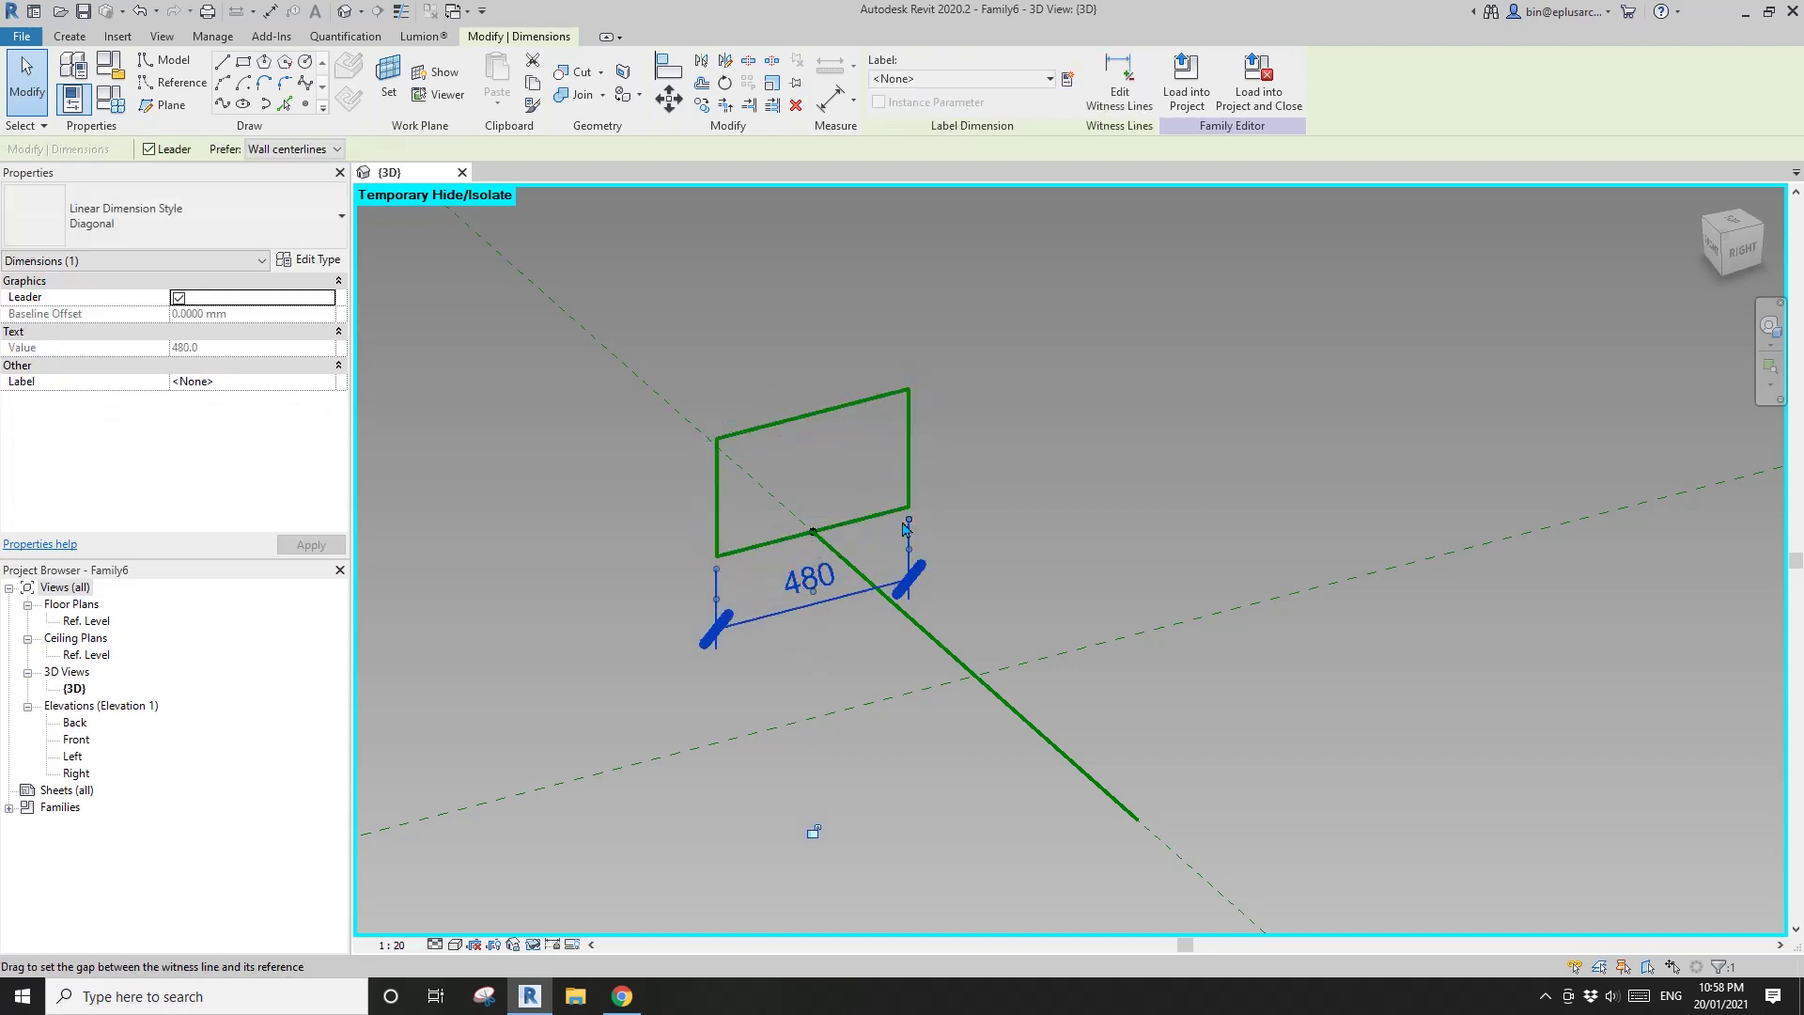
{"action": "middle_click_drag", "start_coordinate": [905, 533], "coordinate": [939, 586], "text": "shift"}
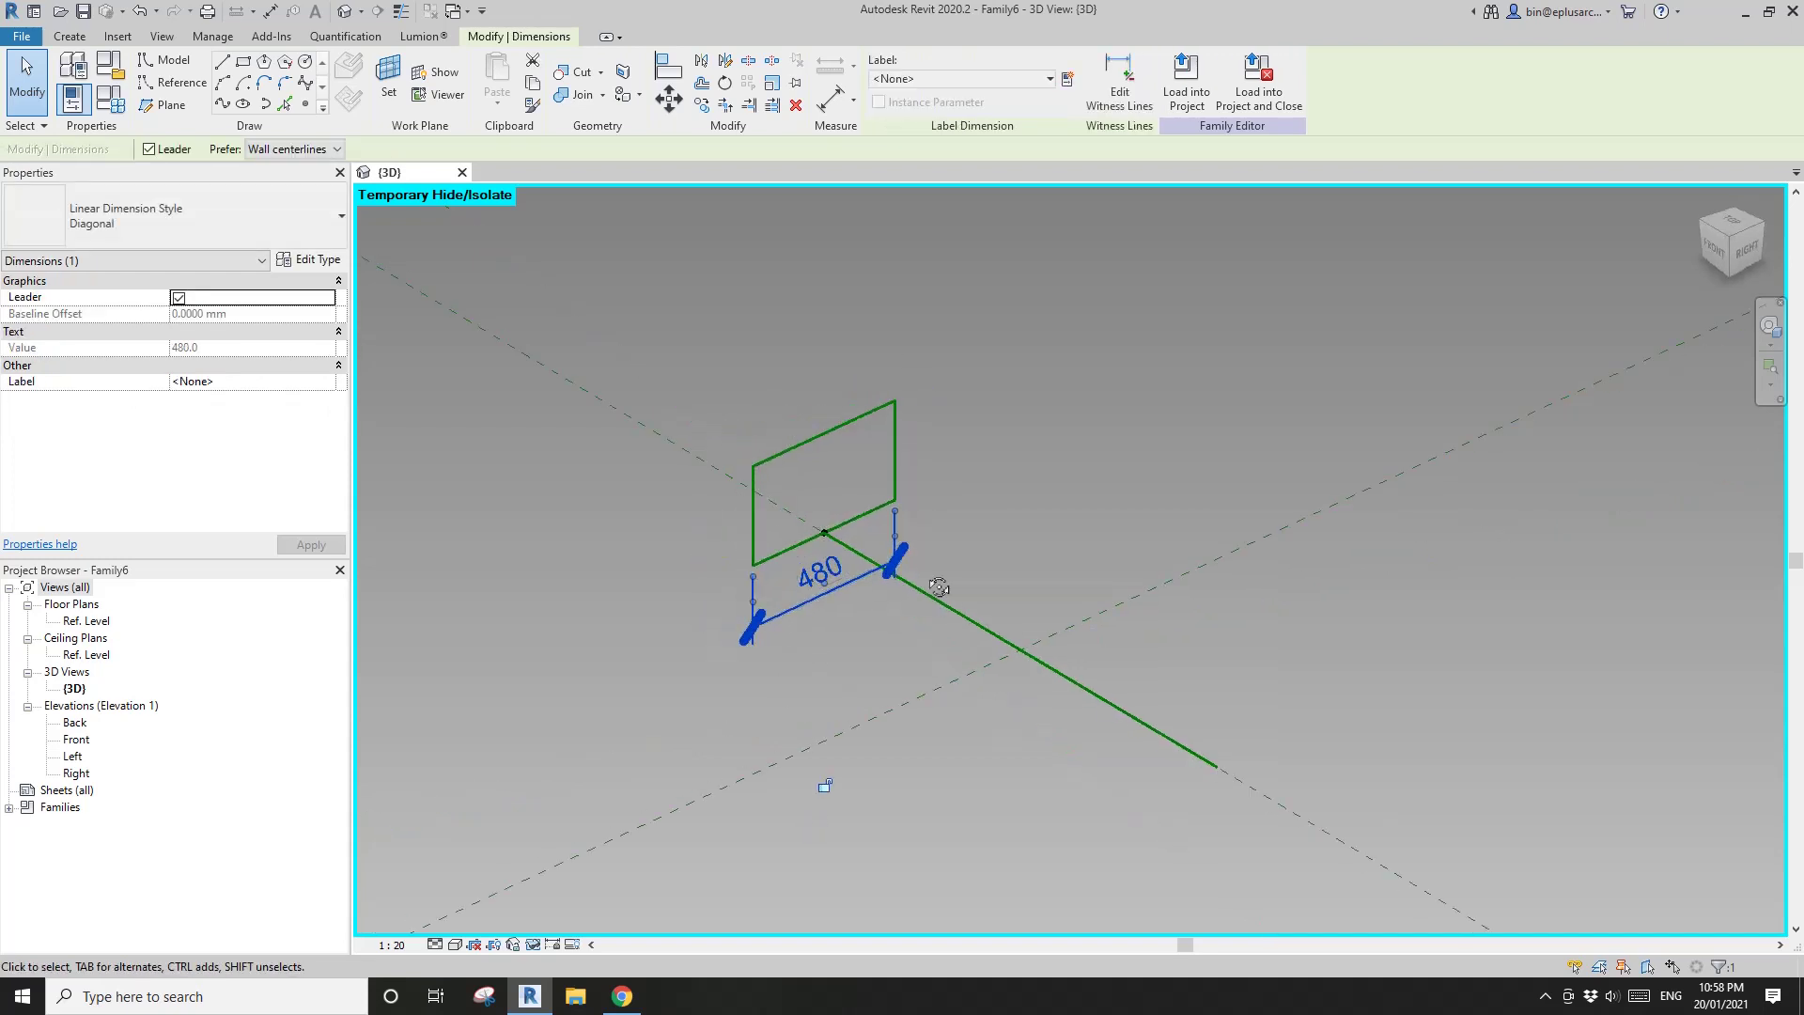
{"action": "left_click", "coordinate": [1068, 79]}
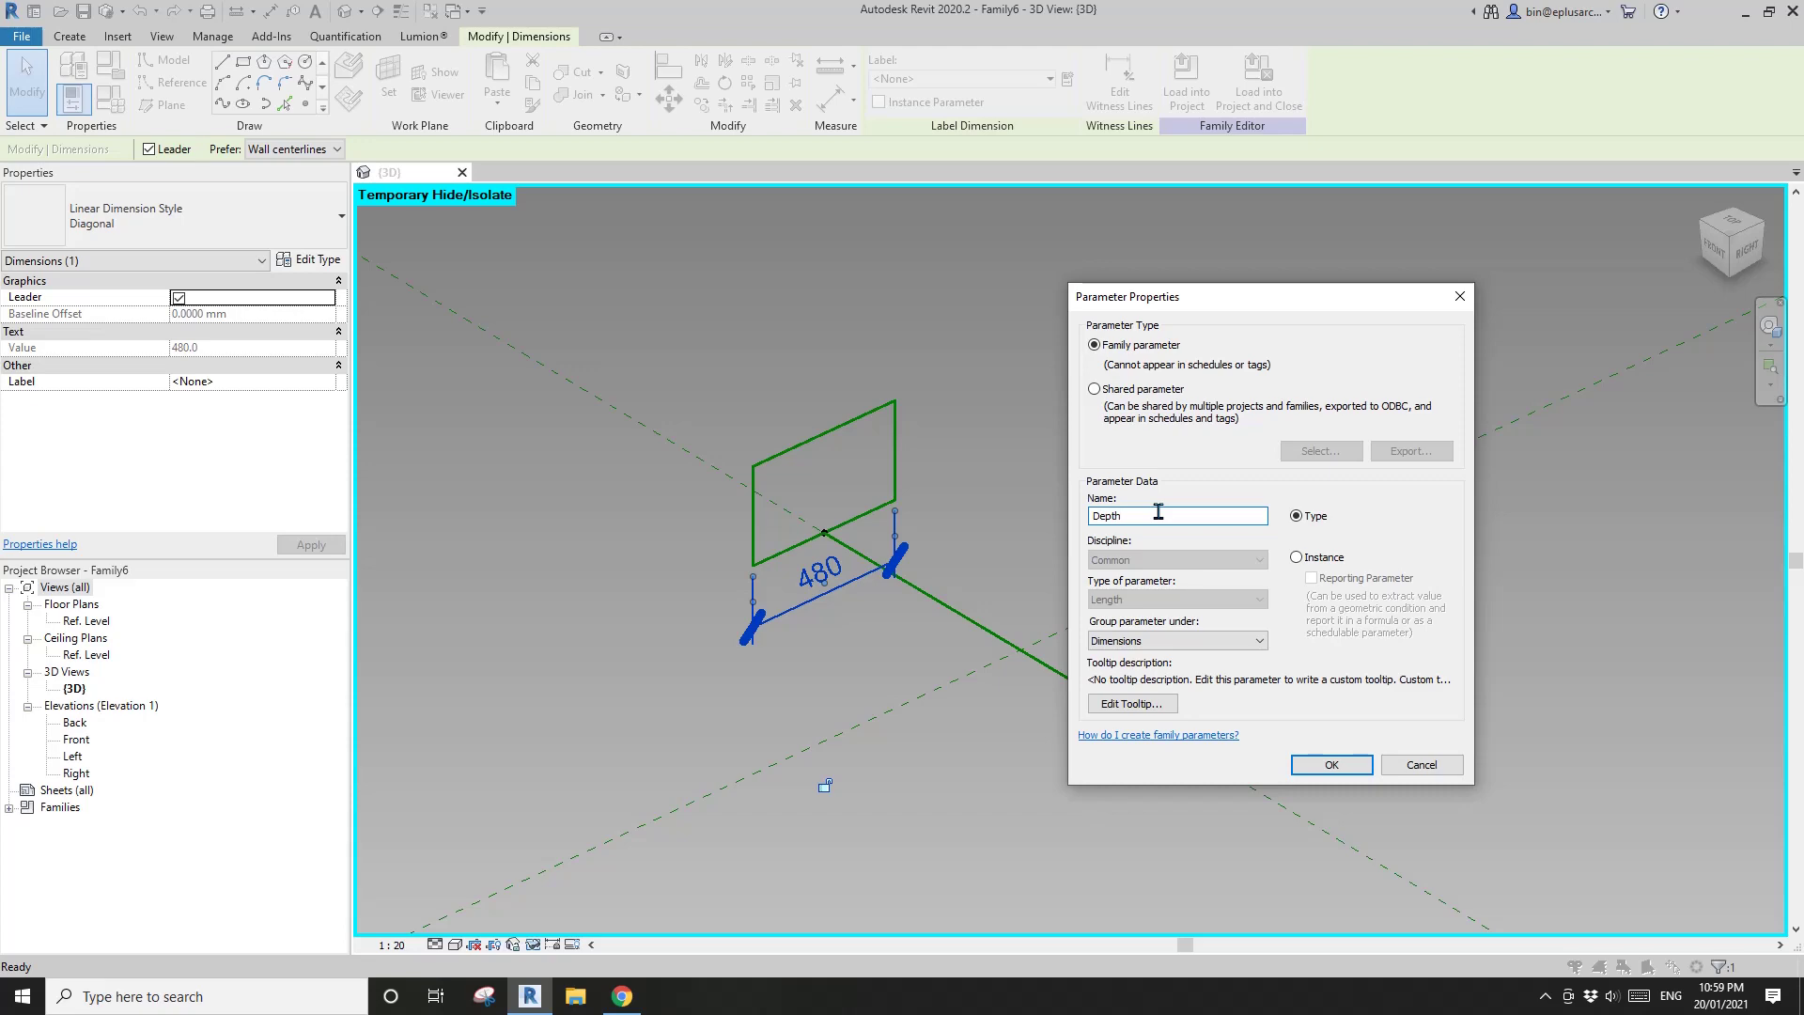
{"action": "left_click", "coordinate": [1340, 765]}
{"action": "middle_click_drag", "start_coordinate": [957, 692], "coordinate": [1291, 700]}
{"action": "scroll", "coordinate": [964, 633], "scroll_direction": "up", "scroll_amount": 1}
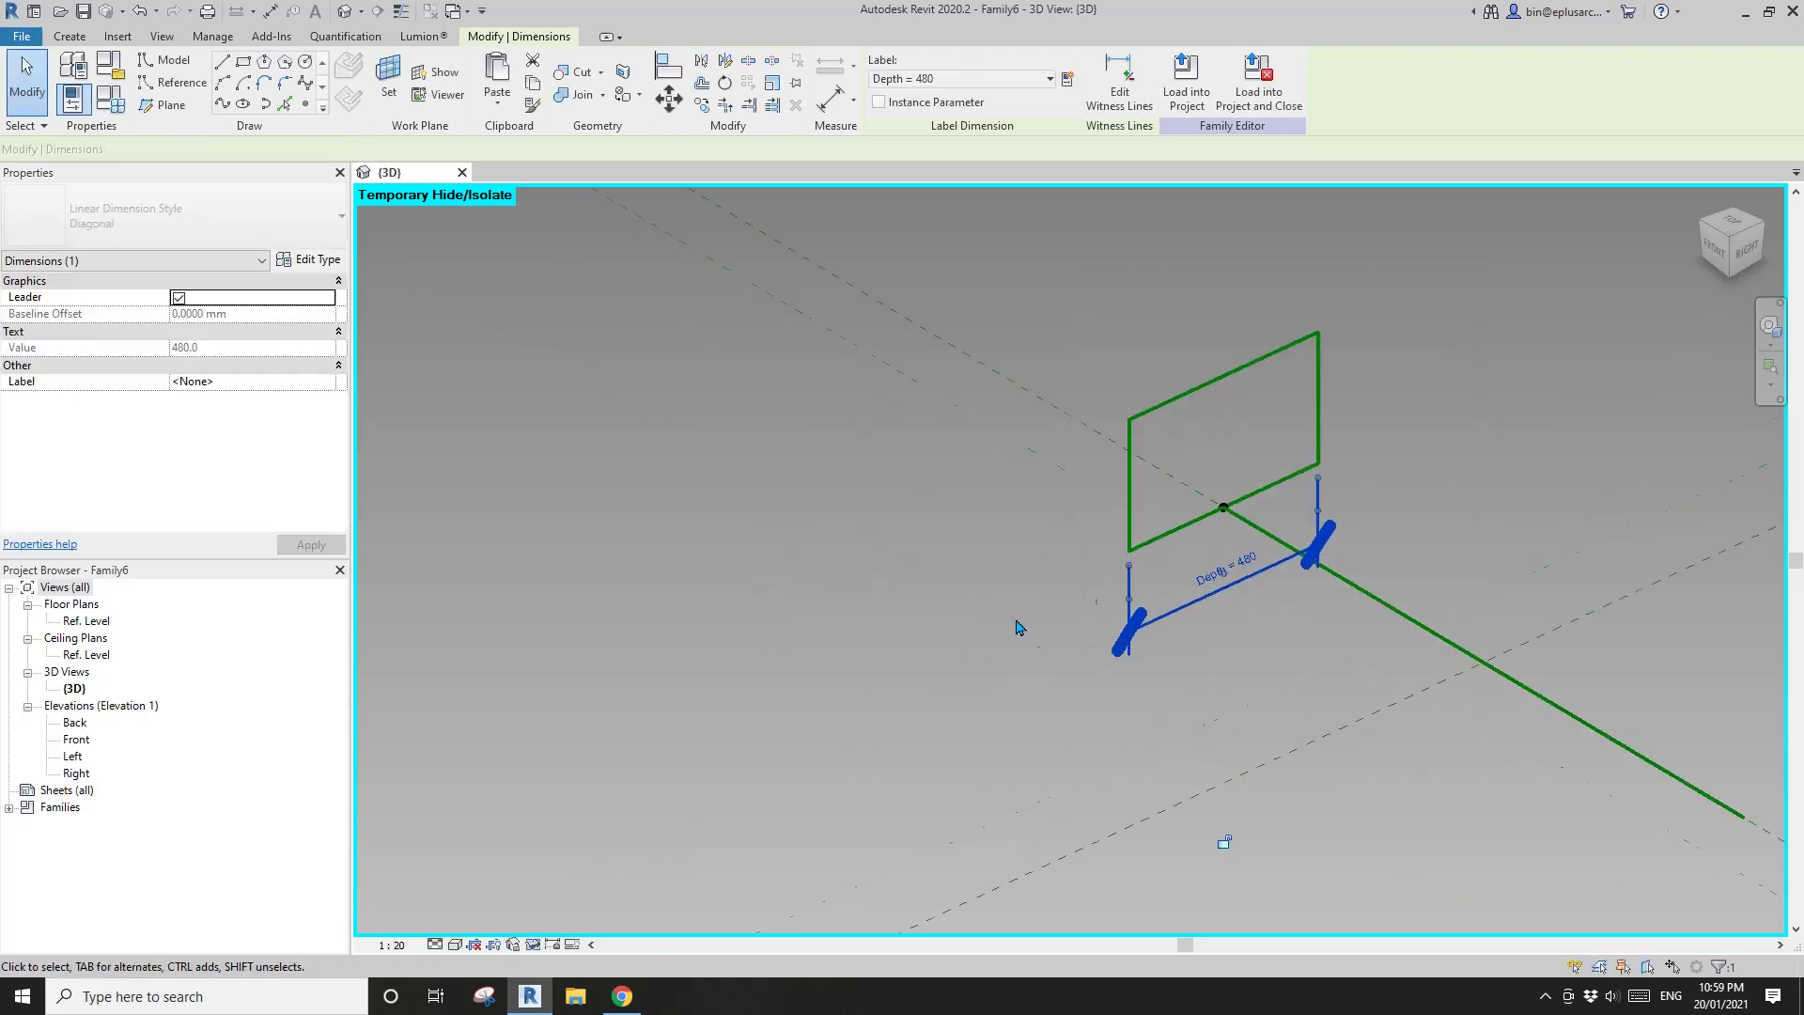
{"action": "middle_click_drag", "start_coordinate": [1041, 611], "coordinate": [1006, 612]}
{"action": "left_click", "coordinate": [1005, 611]}
Change Depth to 550 in Family Types and apply.
{"action": "left_click", "coordinate": [110, 98]}
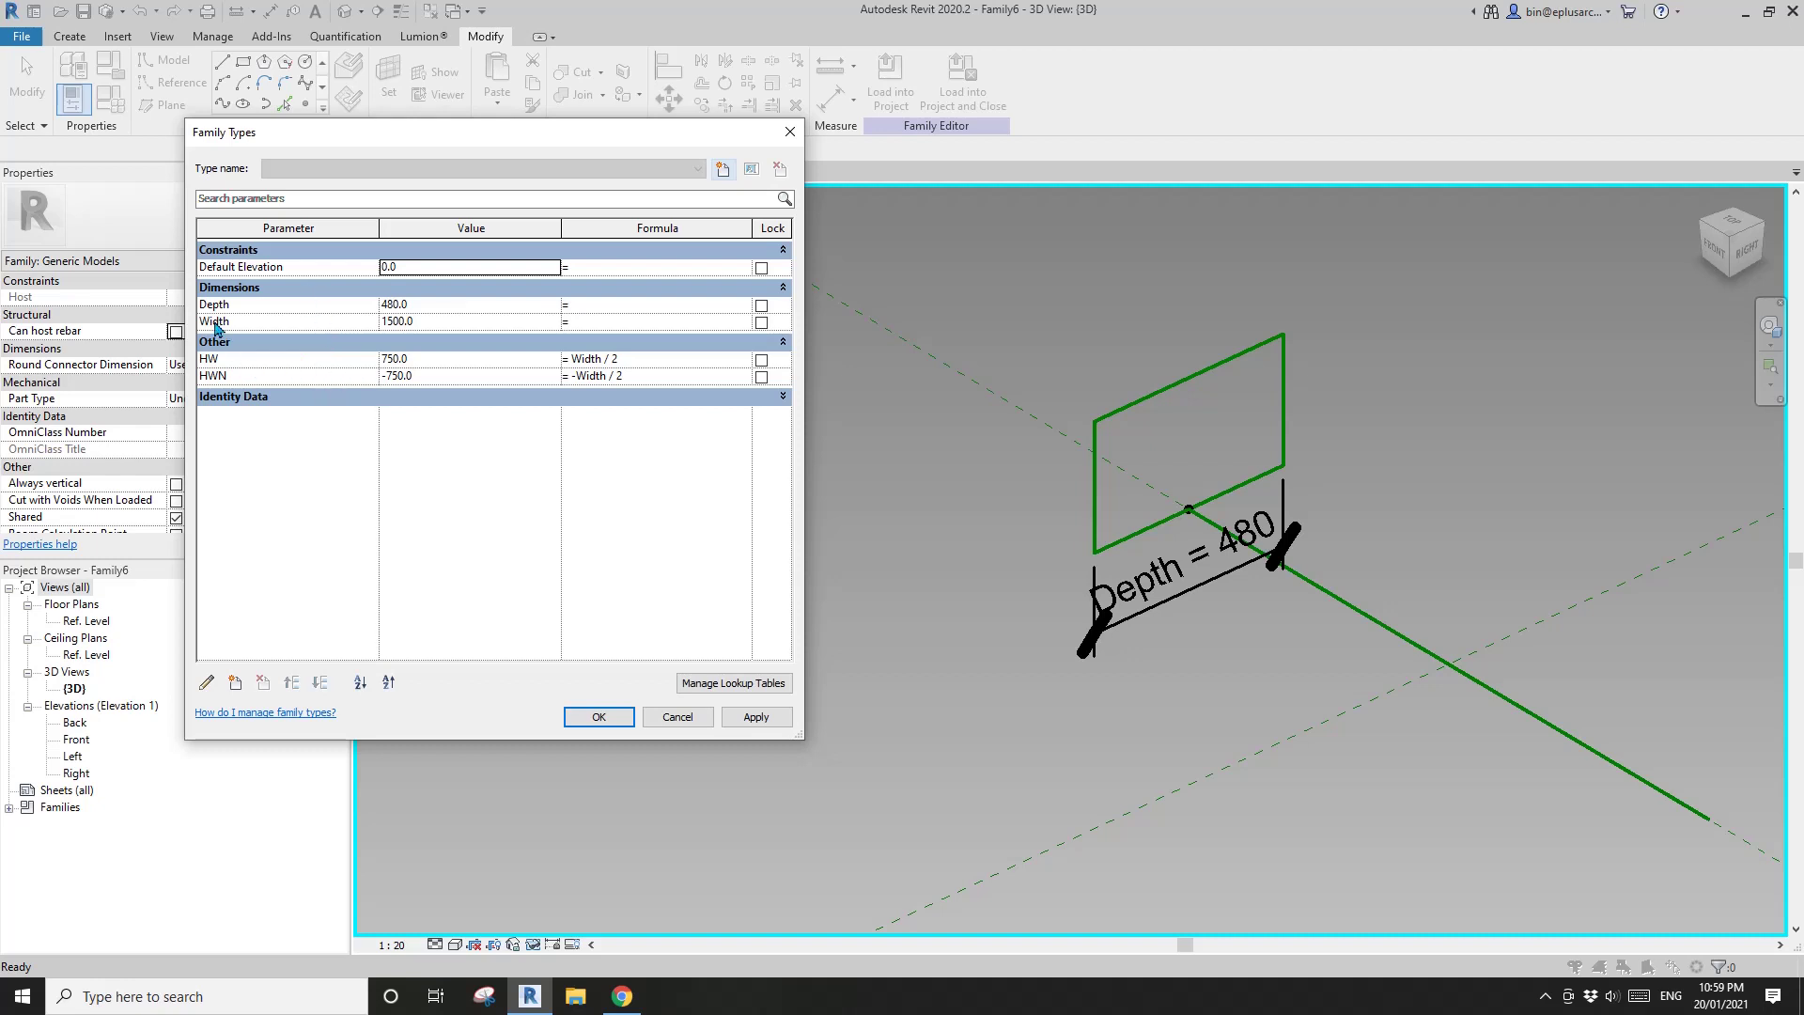
{"action": "left_click", "coordinate": [455, 304]}
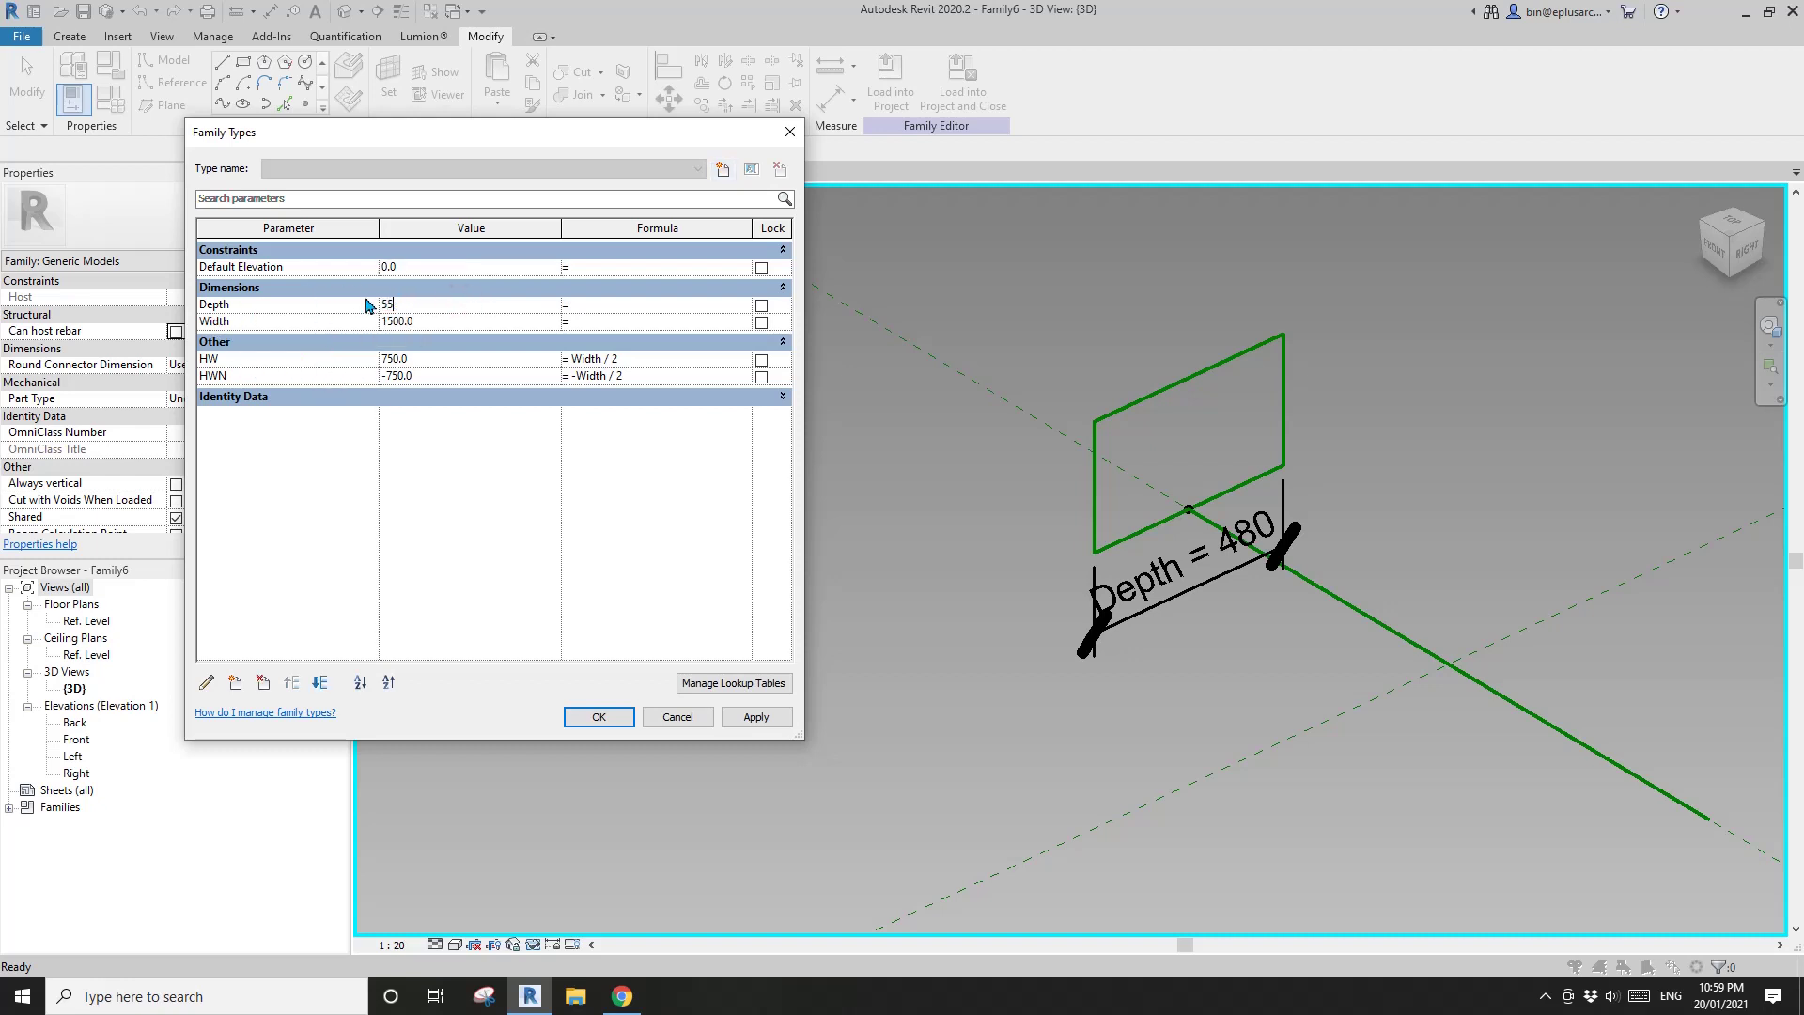
{"action": "type", "text": "550"}
{"action": "left_click", "coordinate": [757, 717]}
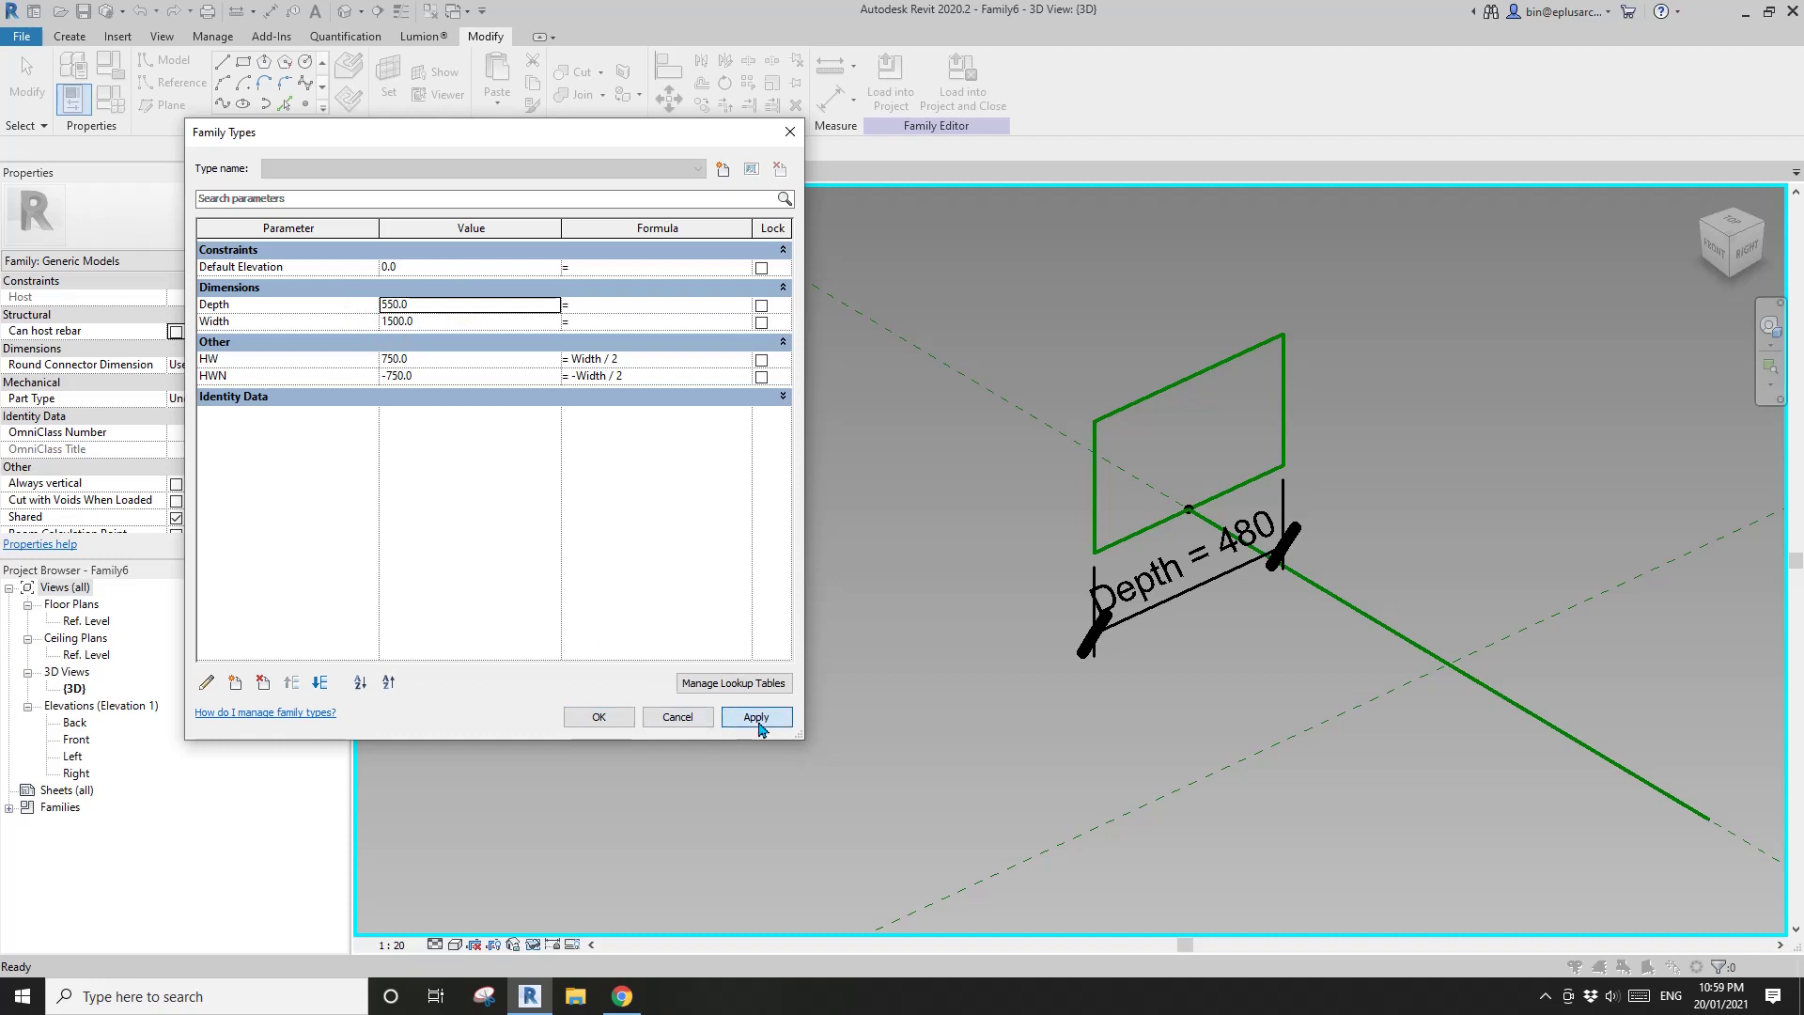
{"action": "left_click", "coordinate": [598, 717]}
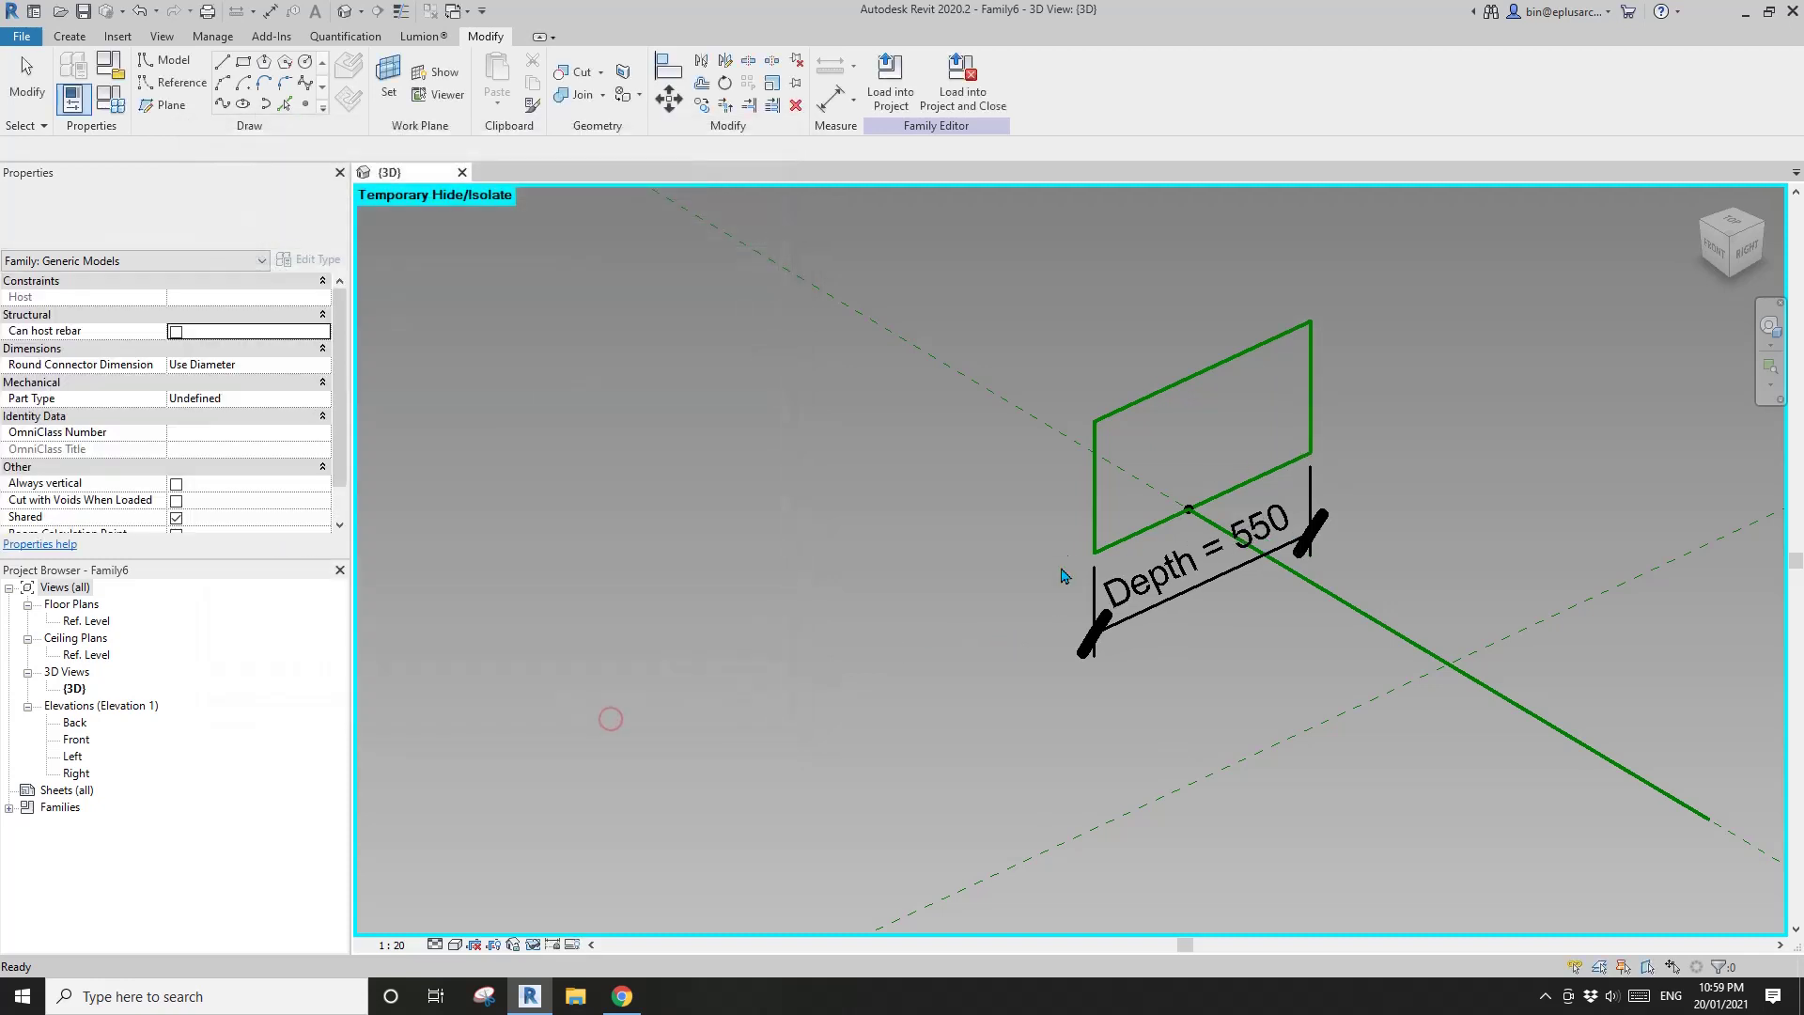
Split the Depth dimension at the middle reference point and make its two segments equal (EQ).
{"action": "middle_click_drag", "start_coordinate": [1242, 555], "coordinate": [1155, 545]}
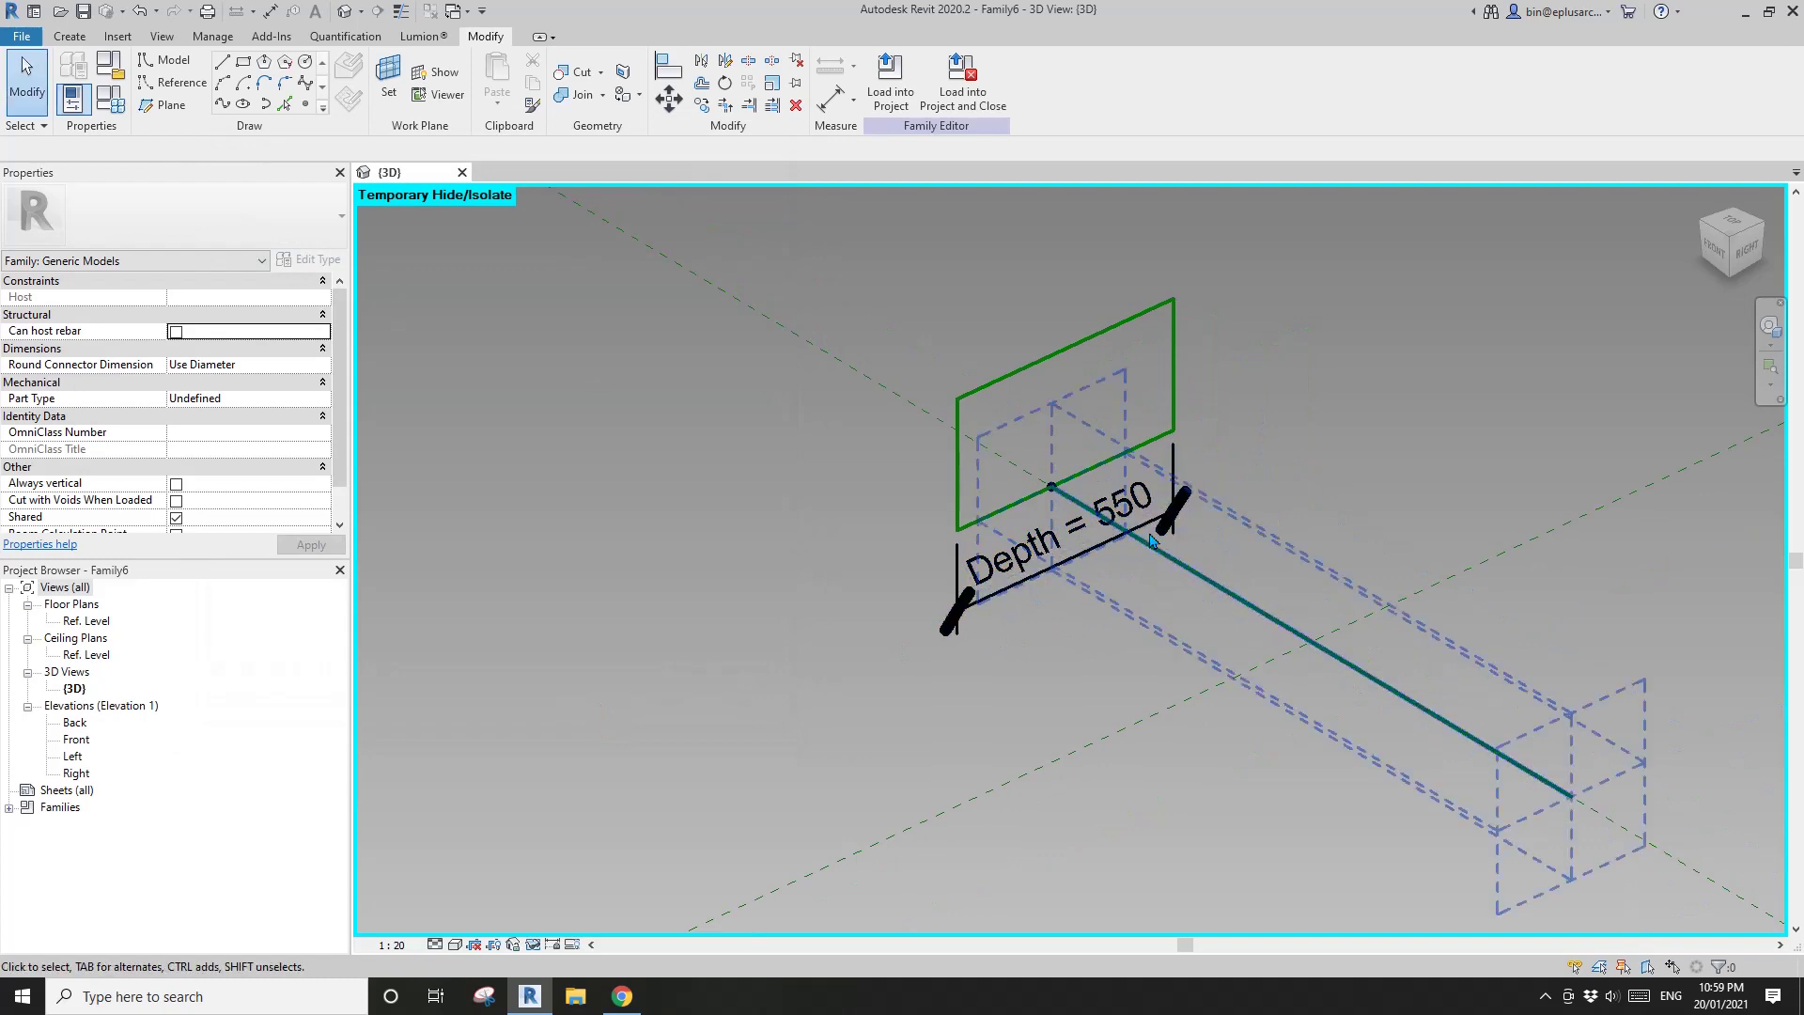
{"action": "middle_click_drag", "start_coordinate": [1099, 485], "coordinate": [1056, 505]}
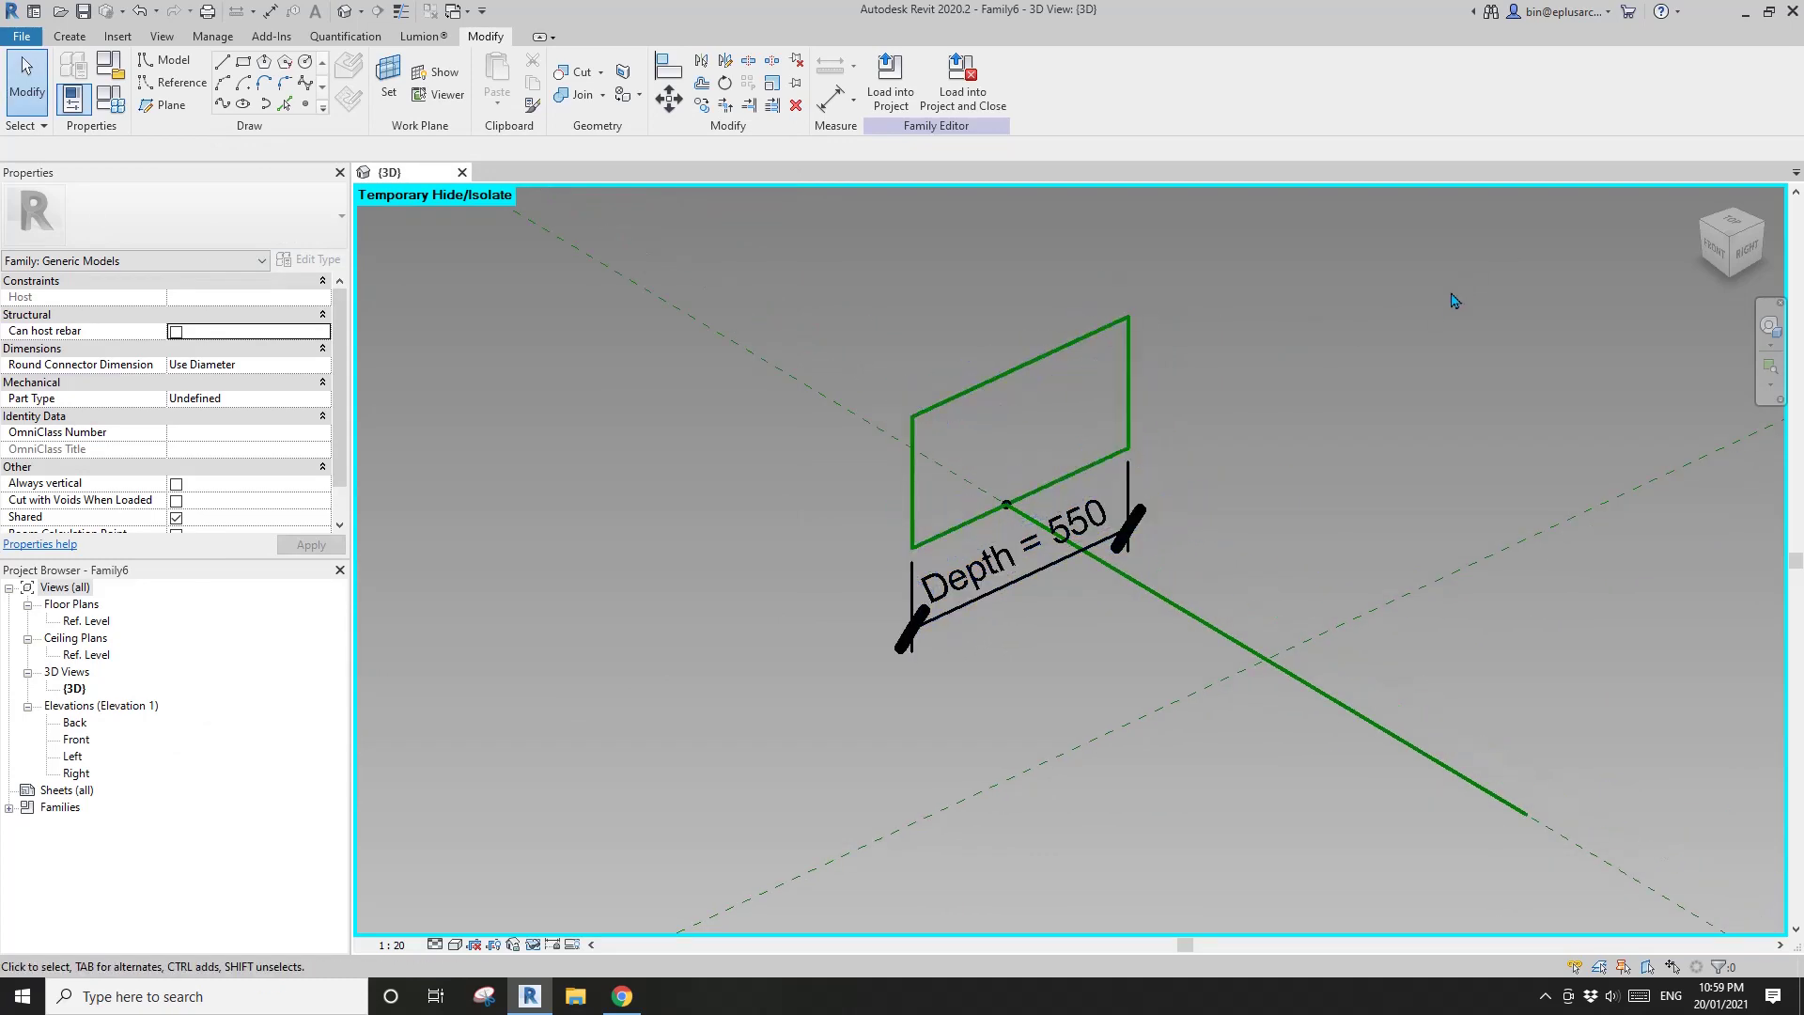
{"action": "middle_click_drag", "start_coordinate": [1171, 418], "coordinate": [1128, 399]}
{"action": "left_click", "coordinate": [968, 562]}
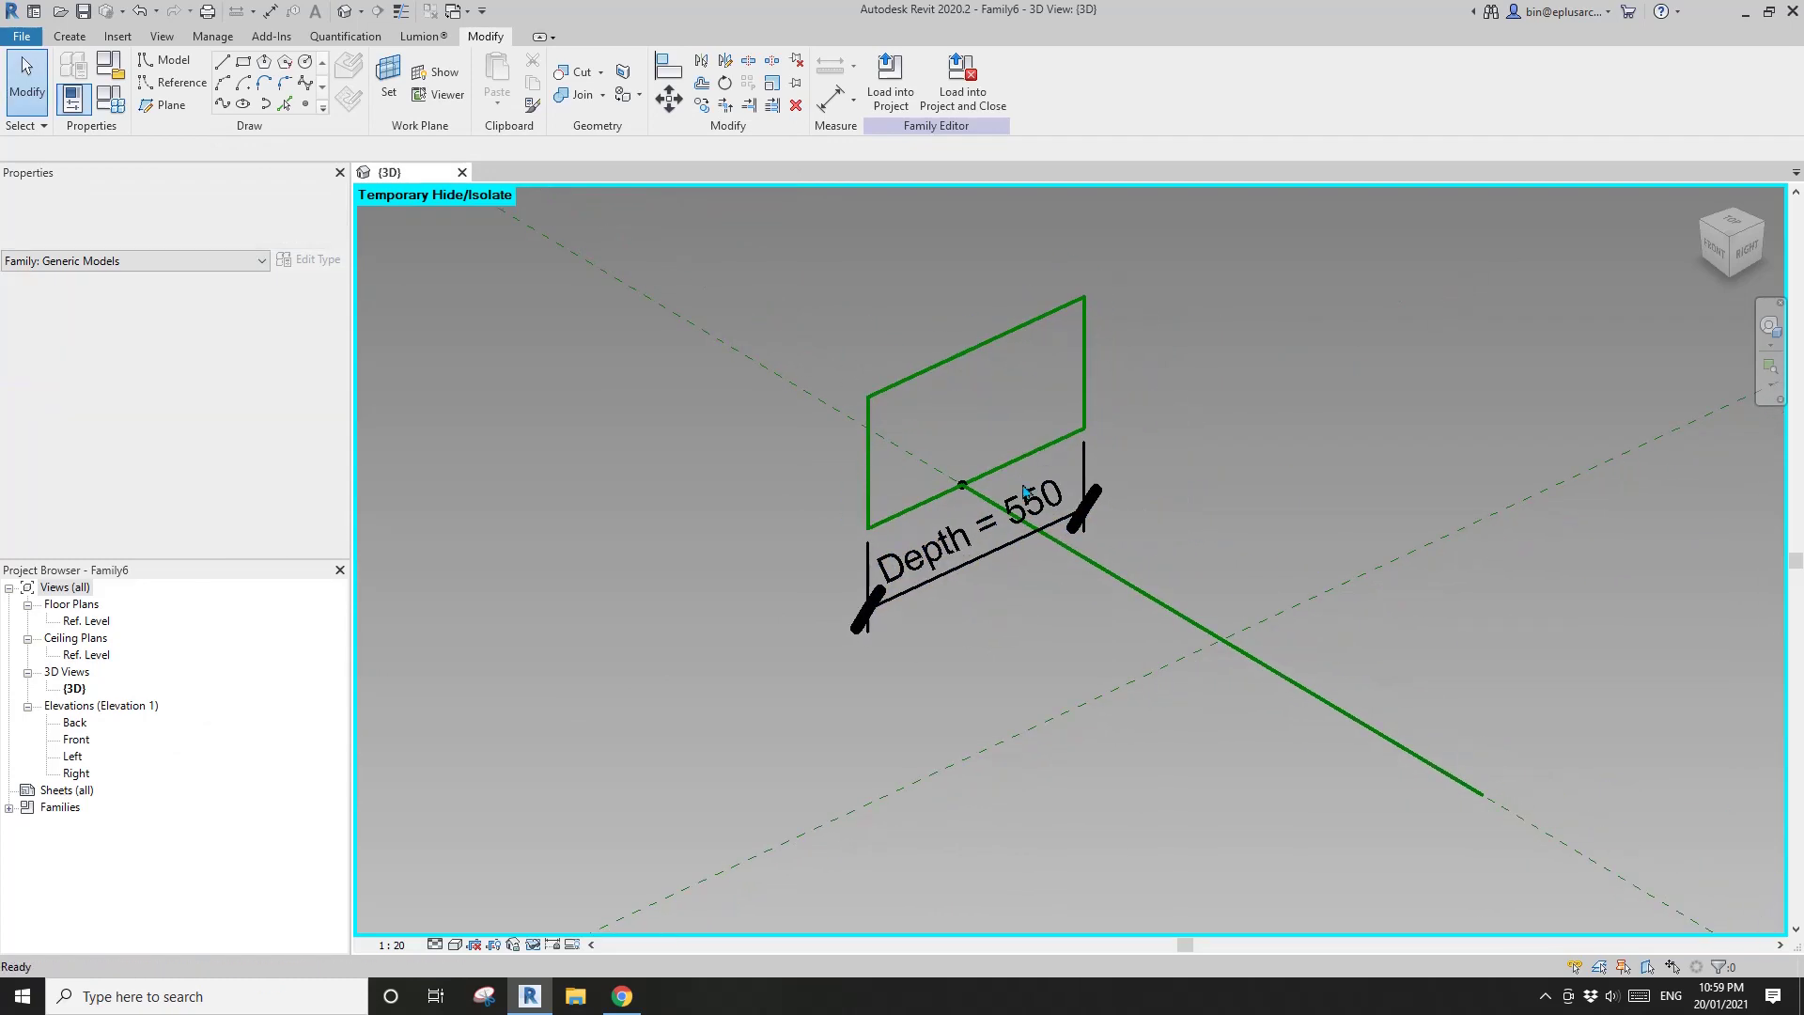
{"action": "left_click_drag", "start_coordinate": [968, 563], "coordinate": [967, 602]}
{"action": "middle_click_drag", "start_coordinate": [1022, 606], "coordinate": [984, 577]}
{"action": "left_click", "coordinate": [977, 566]}
{"action": "left_click", "coordinate": [950, 547]}
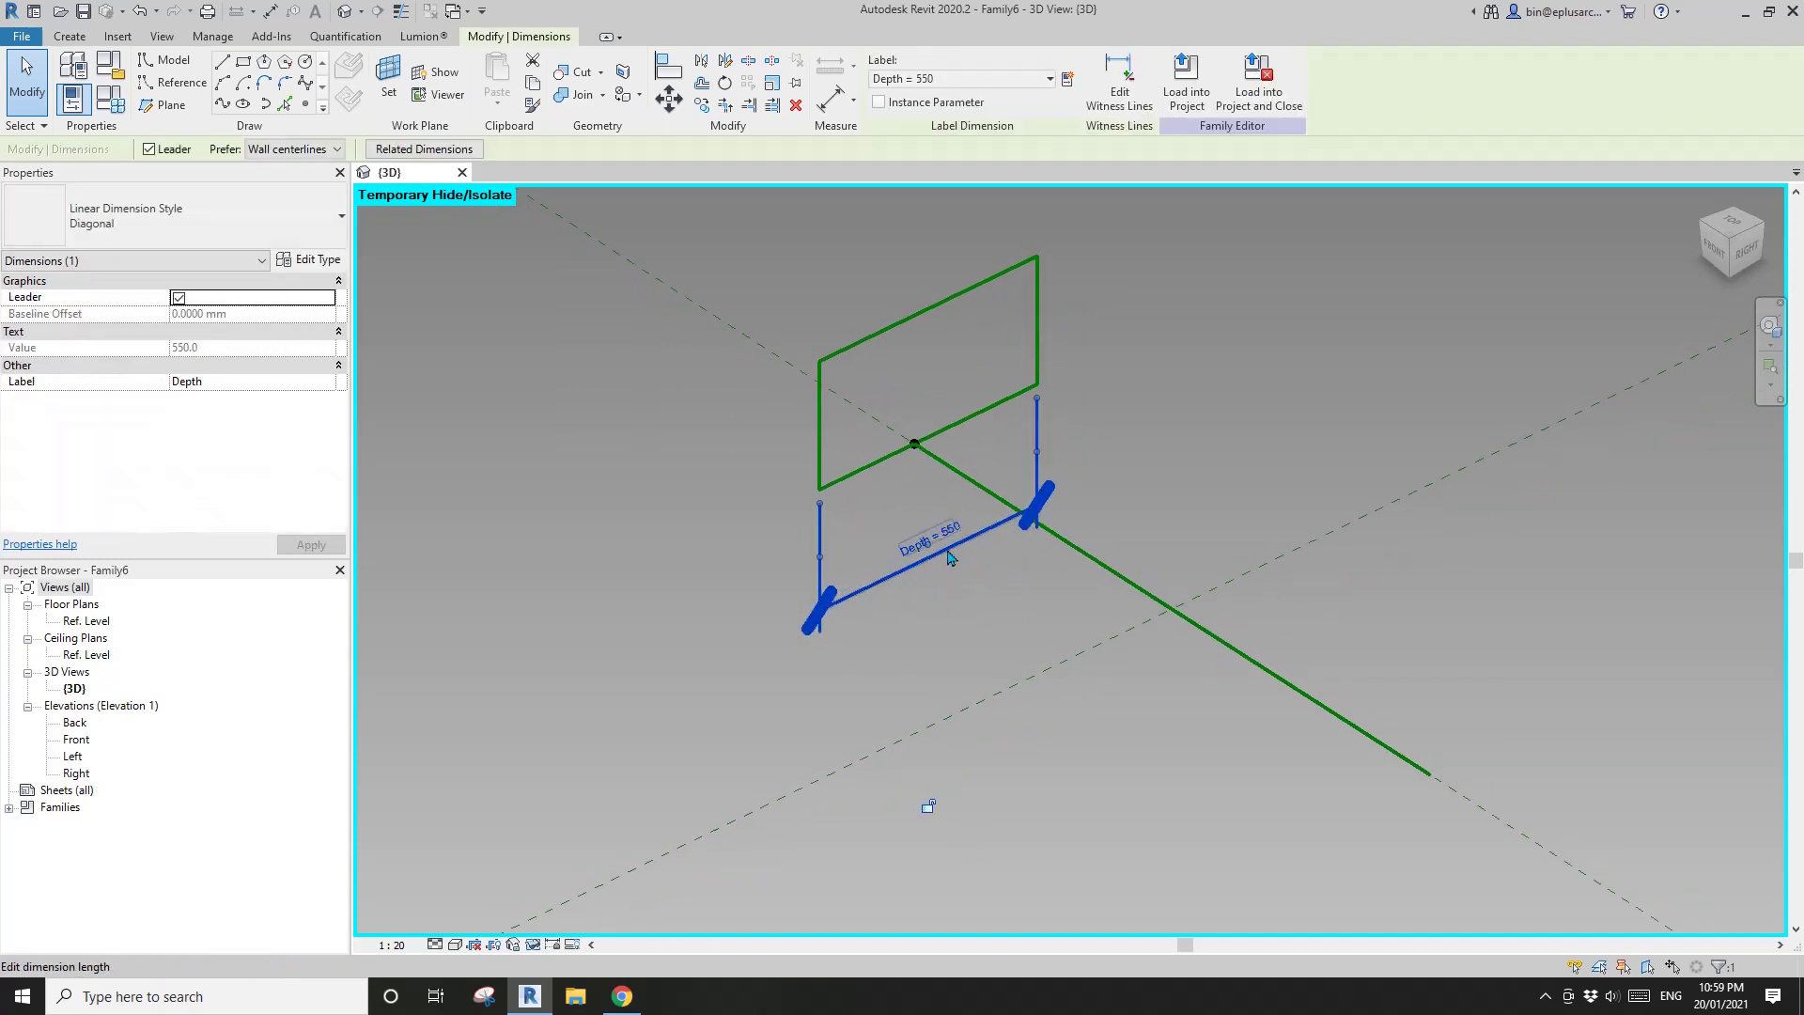
{"action": "left_click", "coordinate": [1132, 110]}
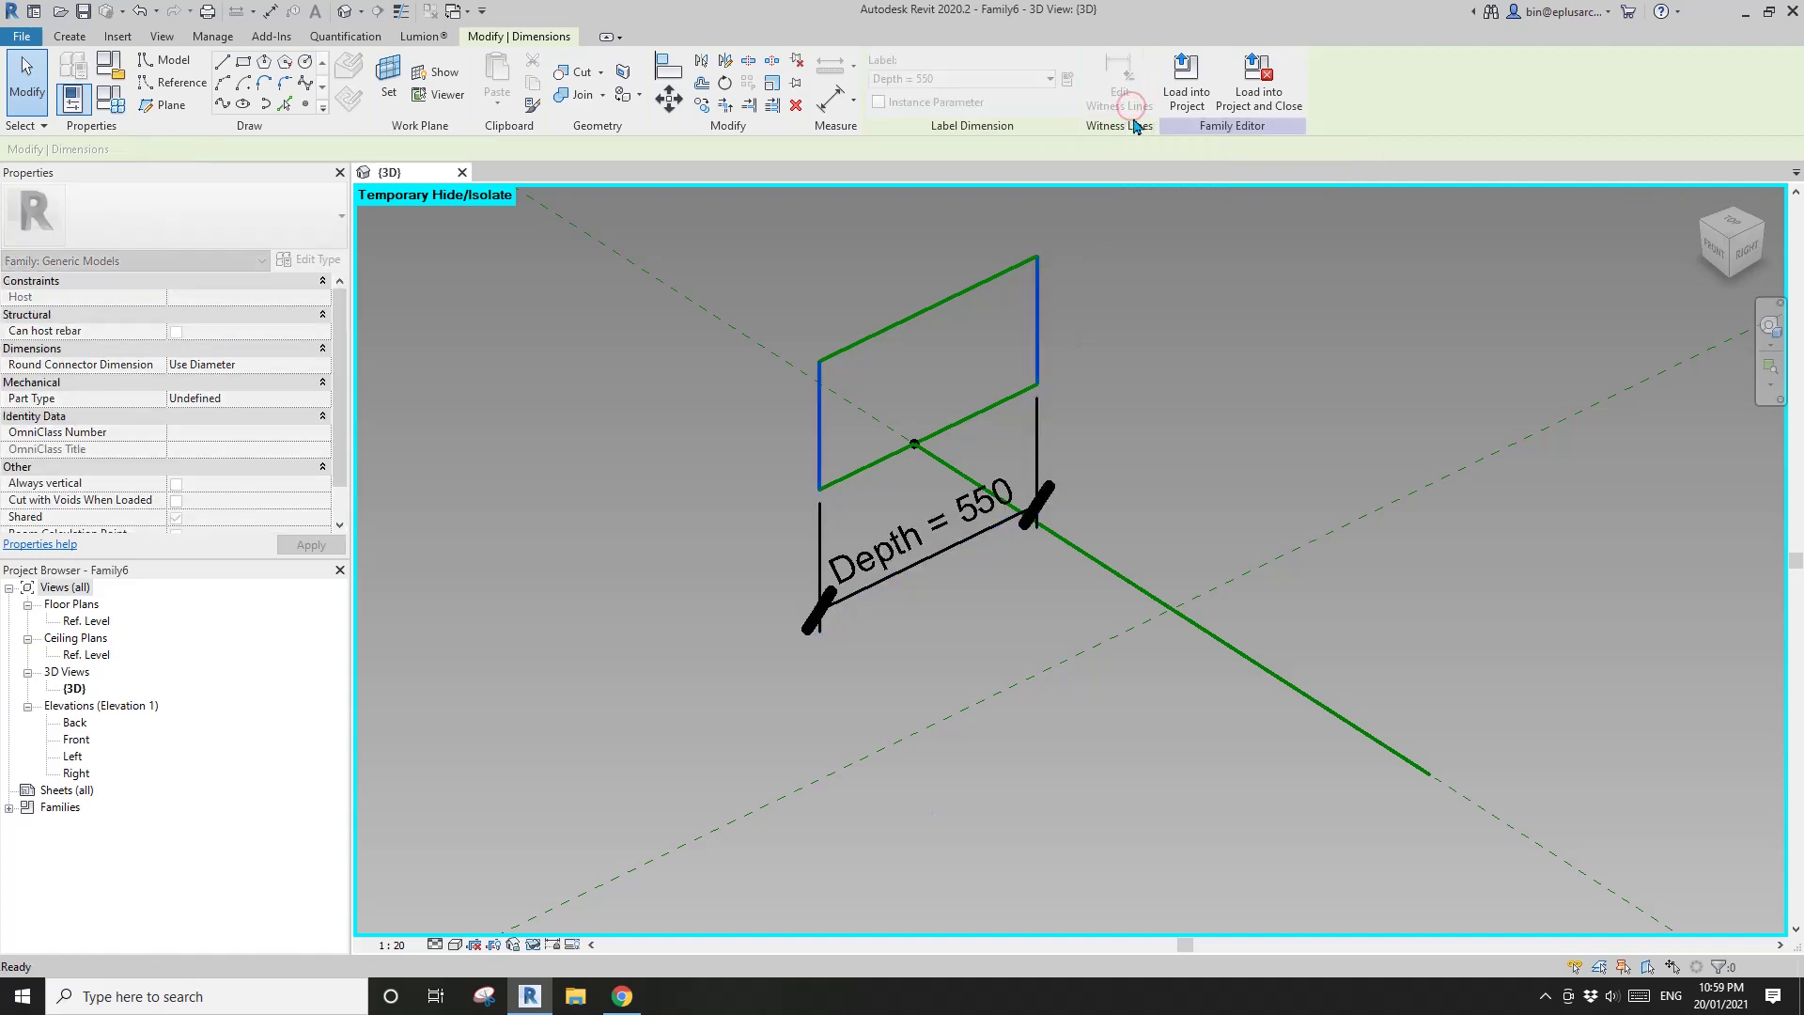
{"action": "left_click", "coordinate": [915, 444]}
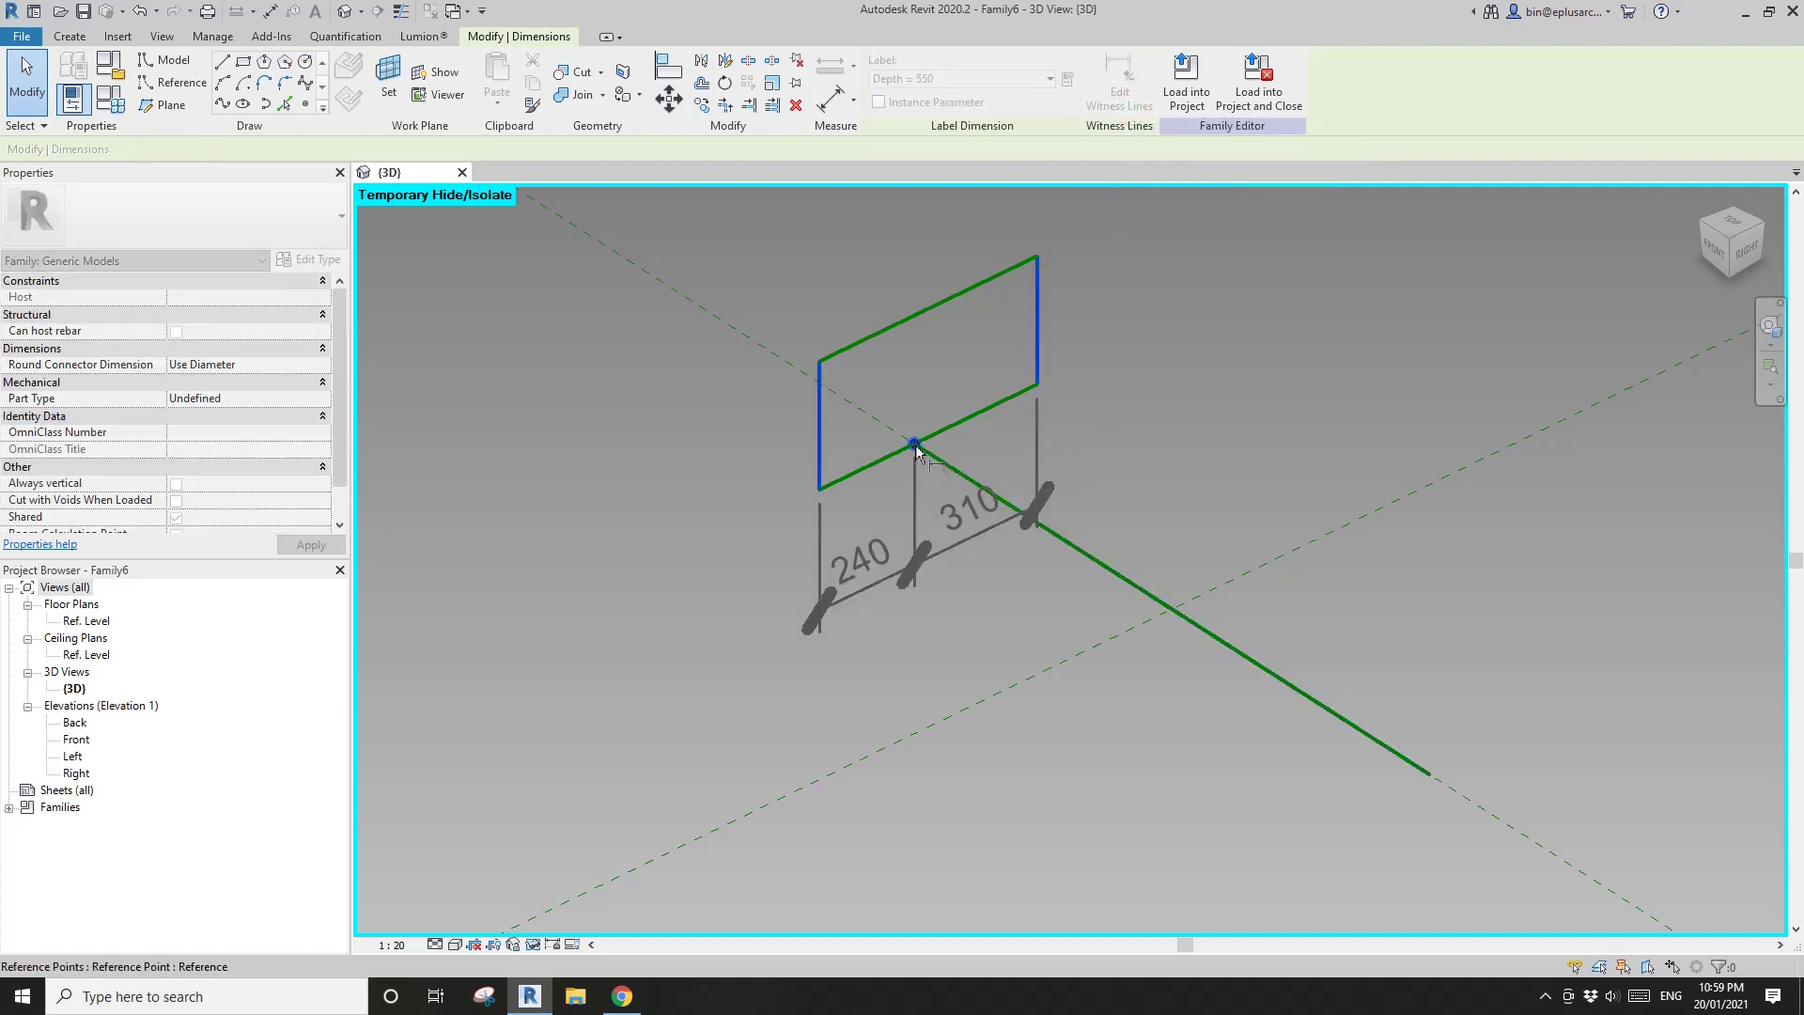
{"action": "left_click", "coordinate": [1244, 432]}
{"action": "left_click", "coordinate": [928, 670]}
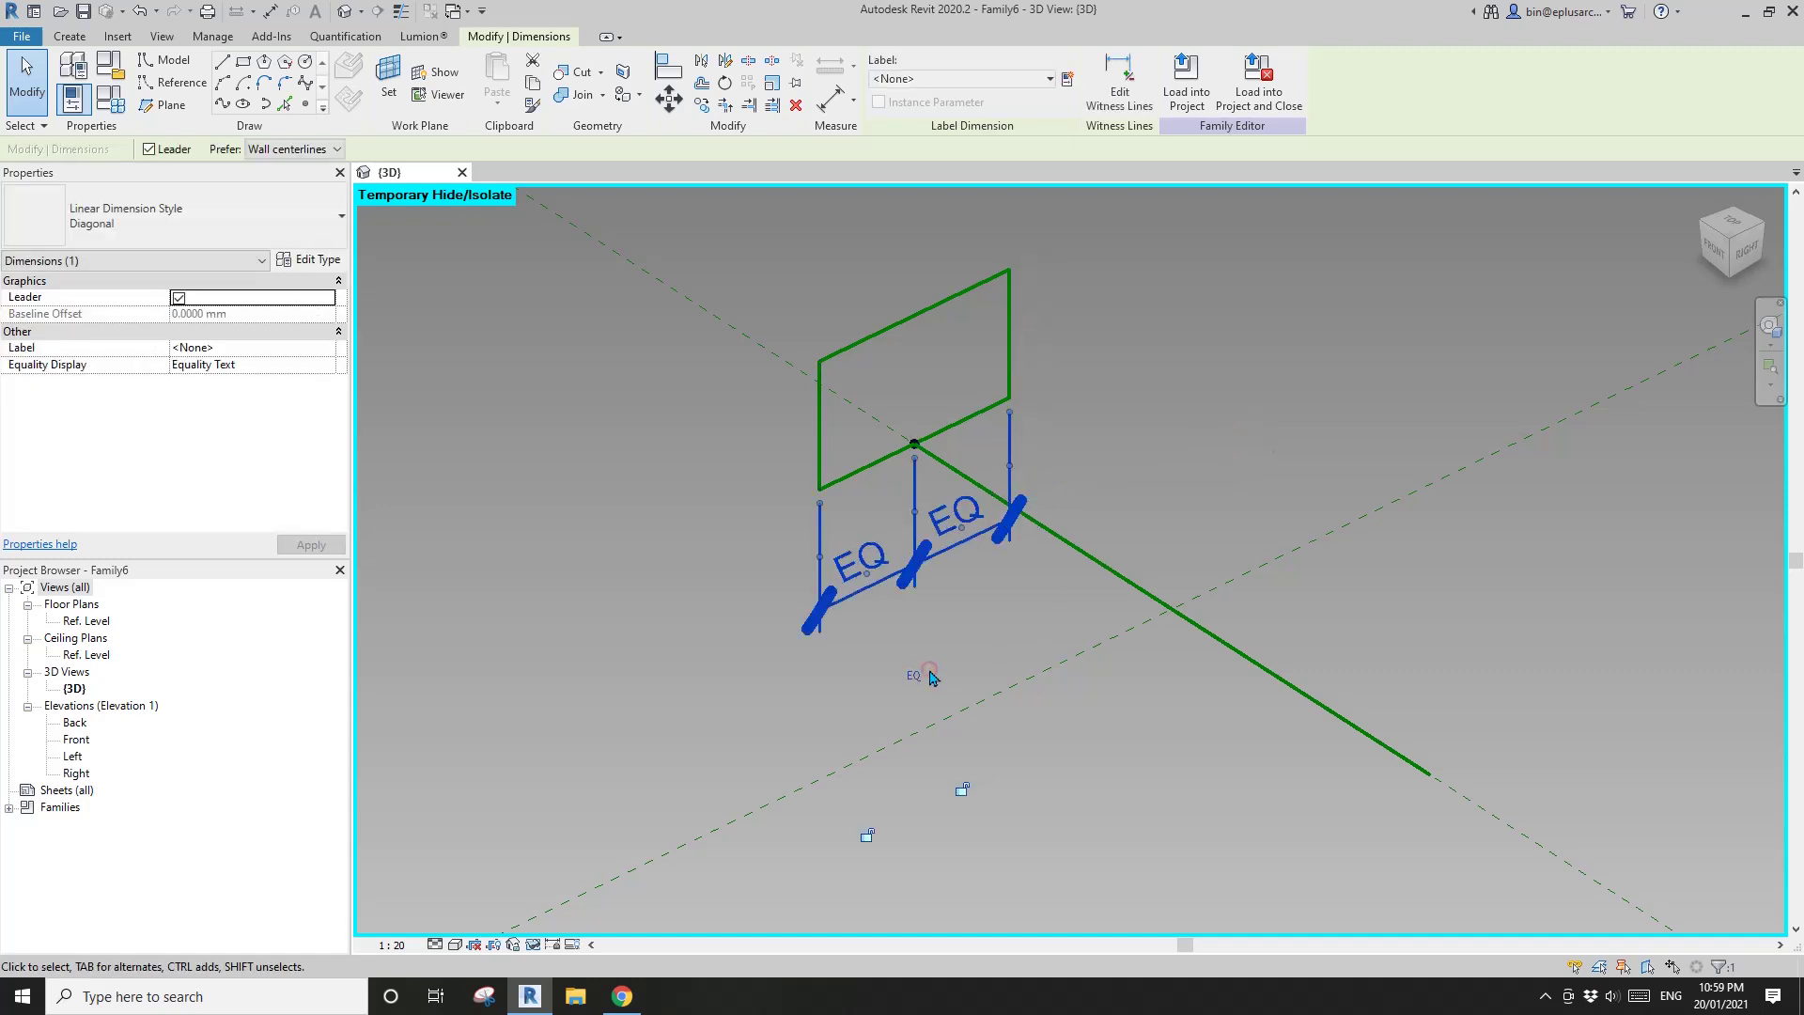
Set the view scale to 1:10.
{"action": "left_click", "coordinate": [1020, 338]}
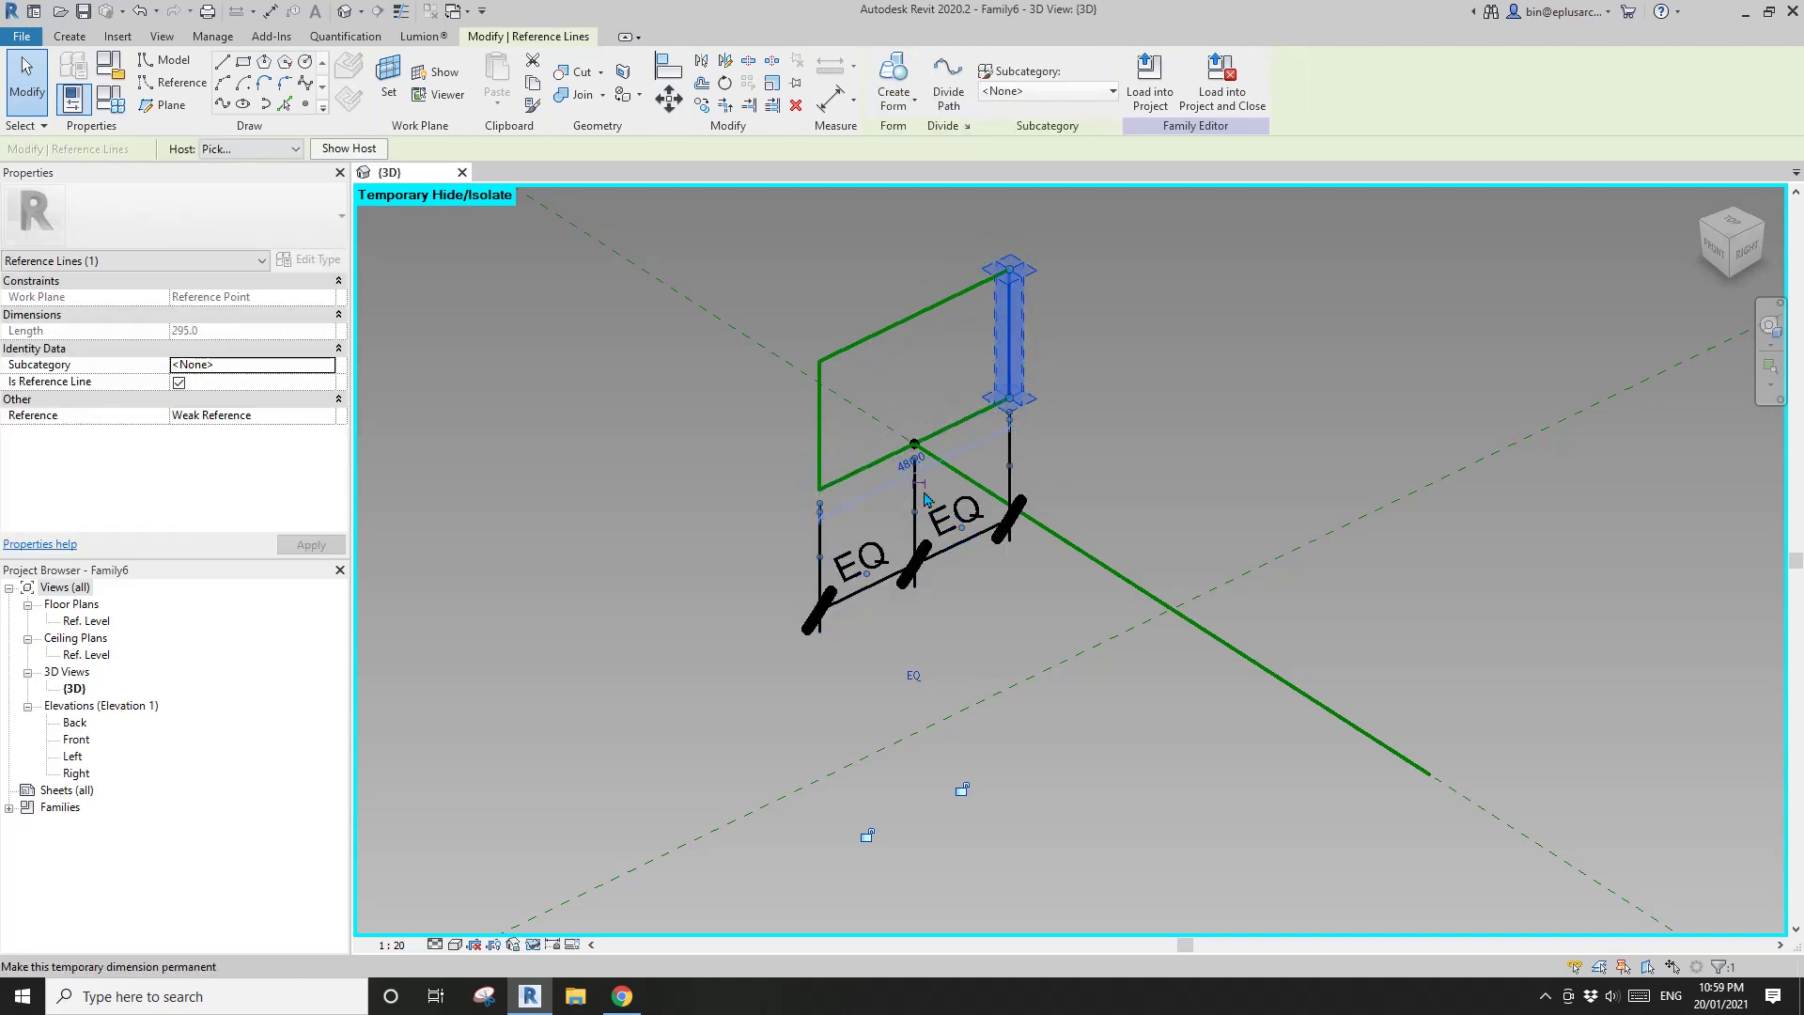
{"action": "key", "text": "Escape"}
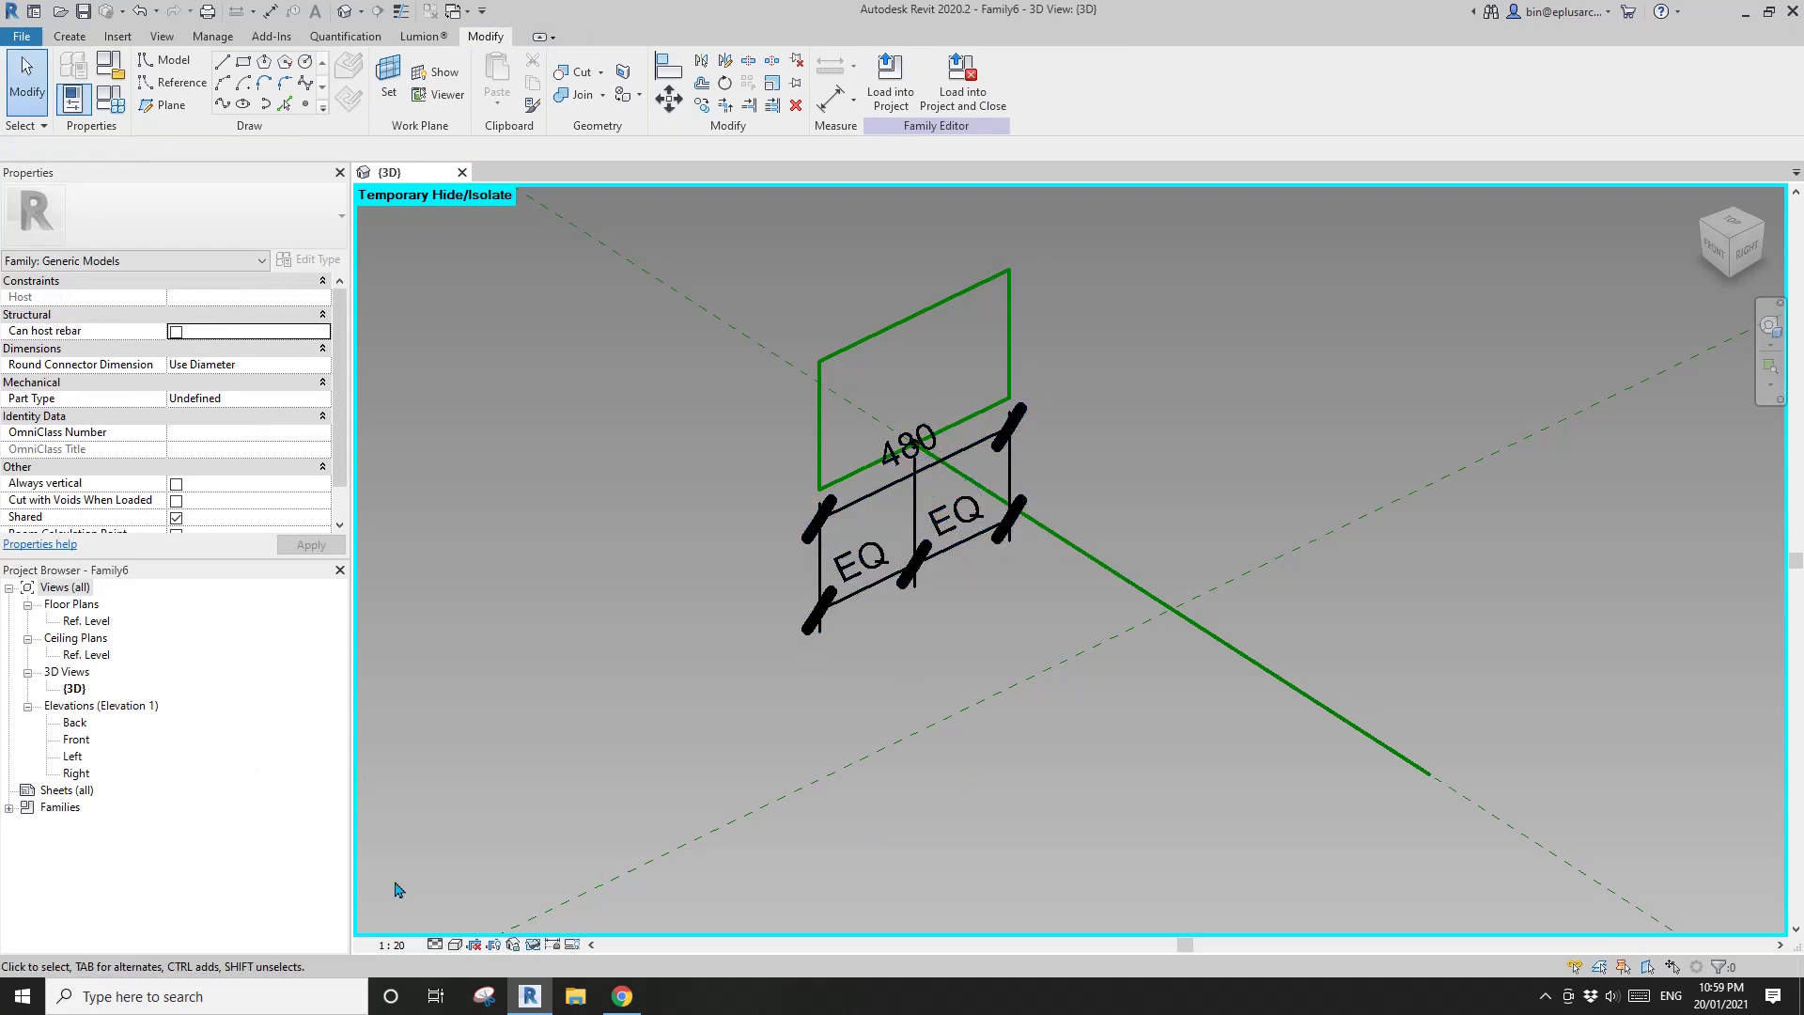
{"action": "left_click", "coordinate": [394, 945]}
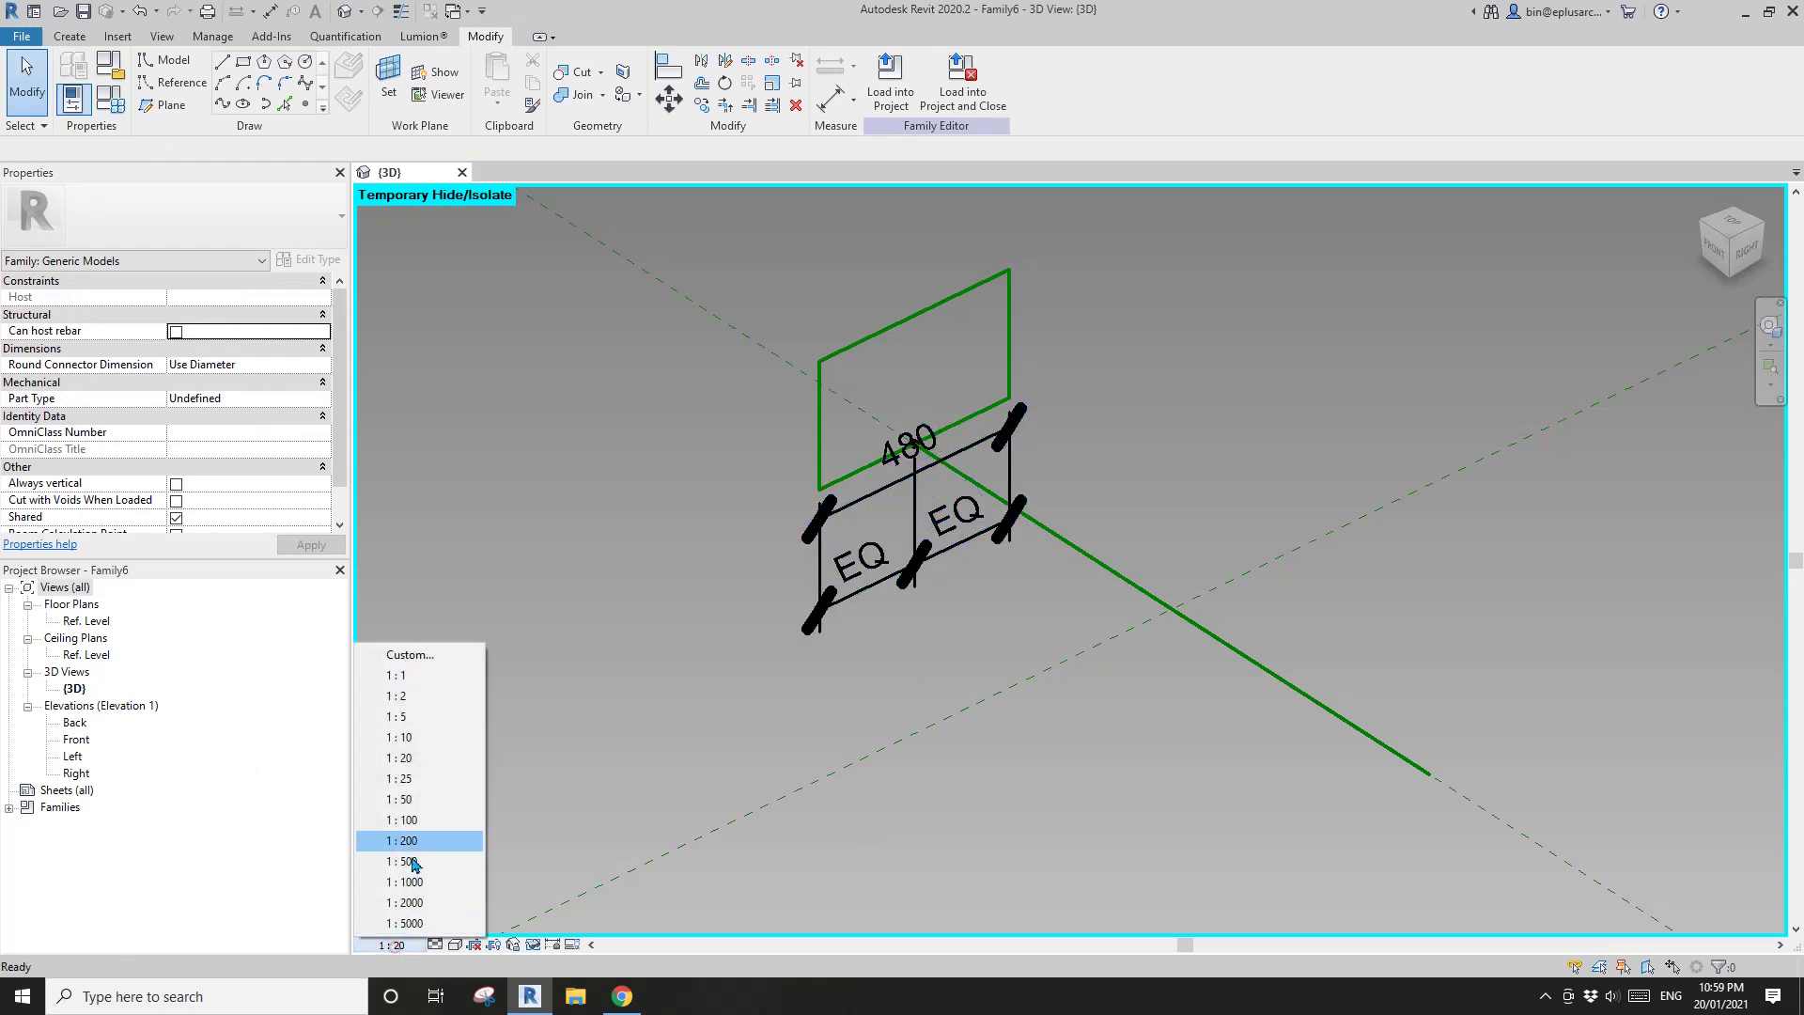
{"action": "left_click", "coordinate": [412, 742]}
Tidy the dimensions and label the 480 width dimension with the Depth parameter.
{"action": "left_click_drag", "start_coordinate": [916, 563], "coordinate": [916, 606]}
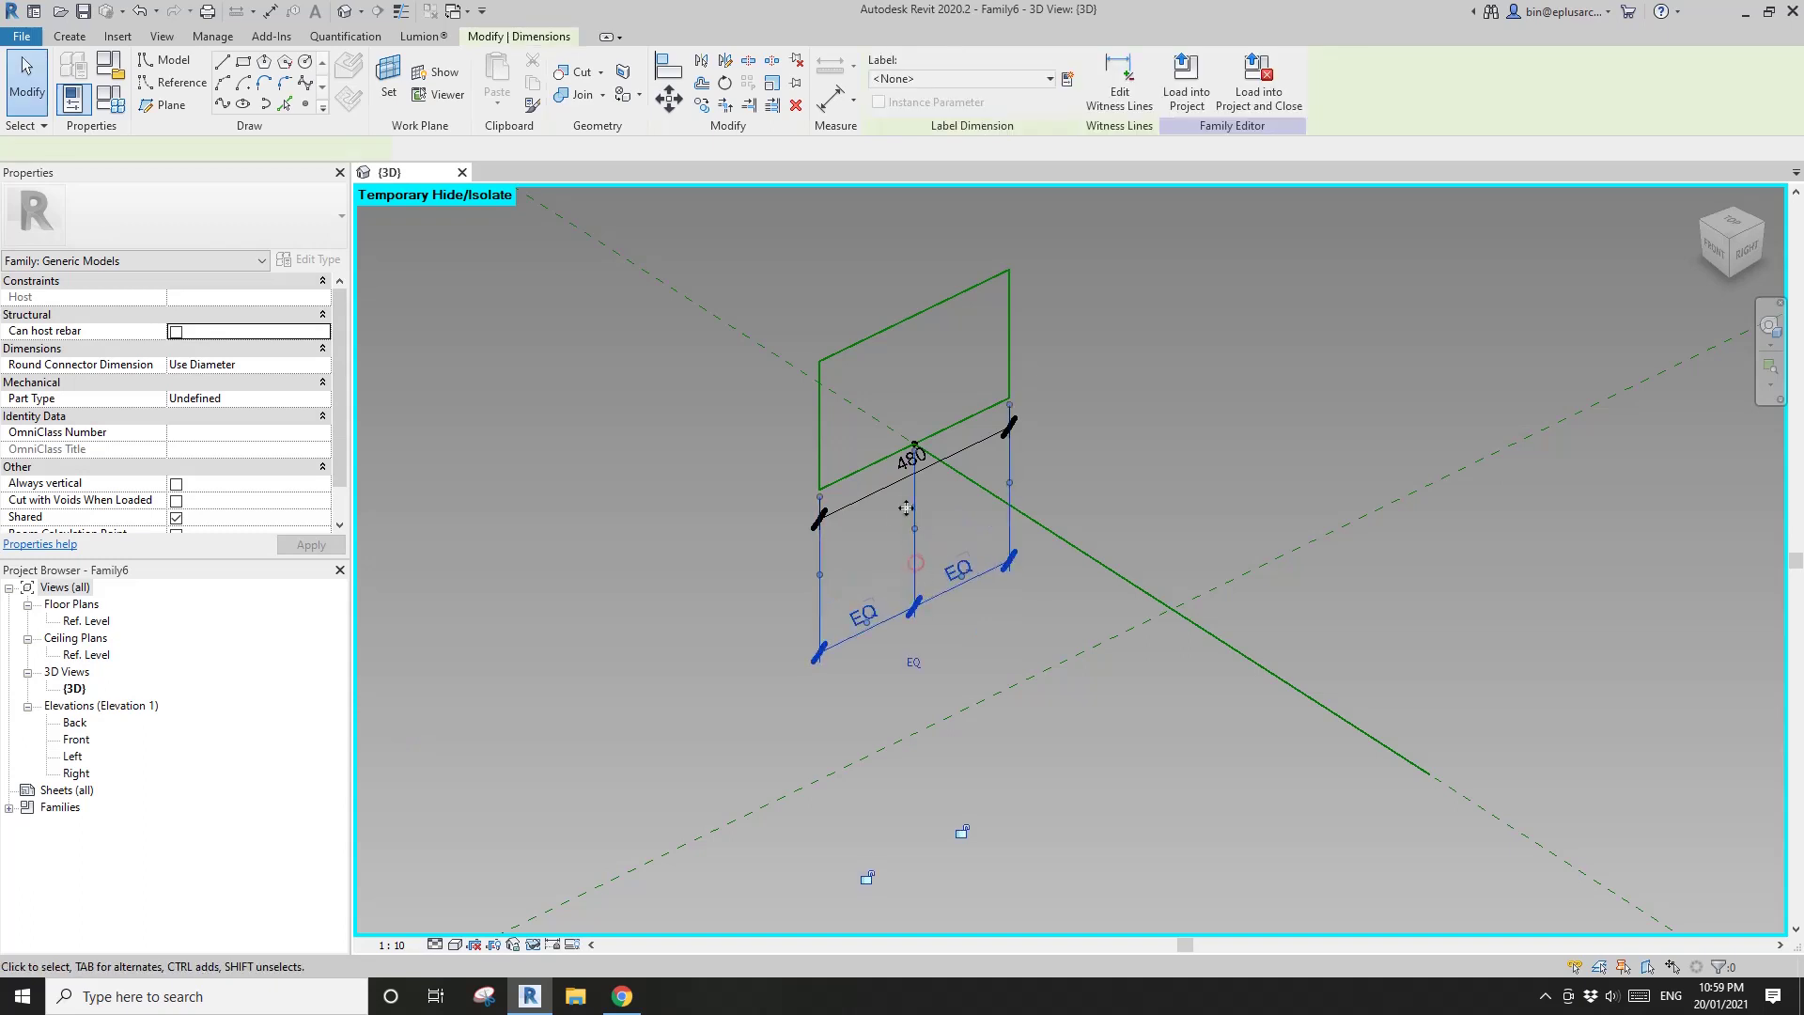
{"action": "left_click_drag", "start_coordinate": [894, 495], "coordinate": [928, 552]}
{"action": "middle_click_drag", "start_coordinate": [991, 552], "coordinate": [905, 622]}
{"action": "left_click", "coordinate": [950, 564]}
{"action": "scroll", "coordinate": [952, 567], "scroll_direction": "down", "scroll_amount": 1}
{"action": "scroll", "coordinate": [882, 556], "scroll_direction": "up", "scroll_amount": 2}
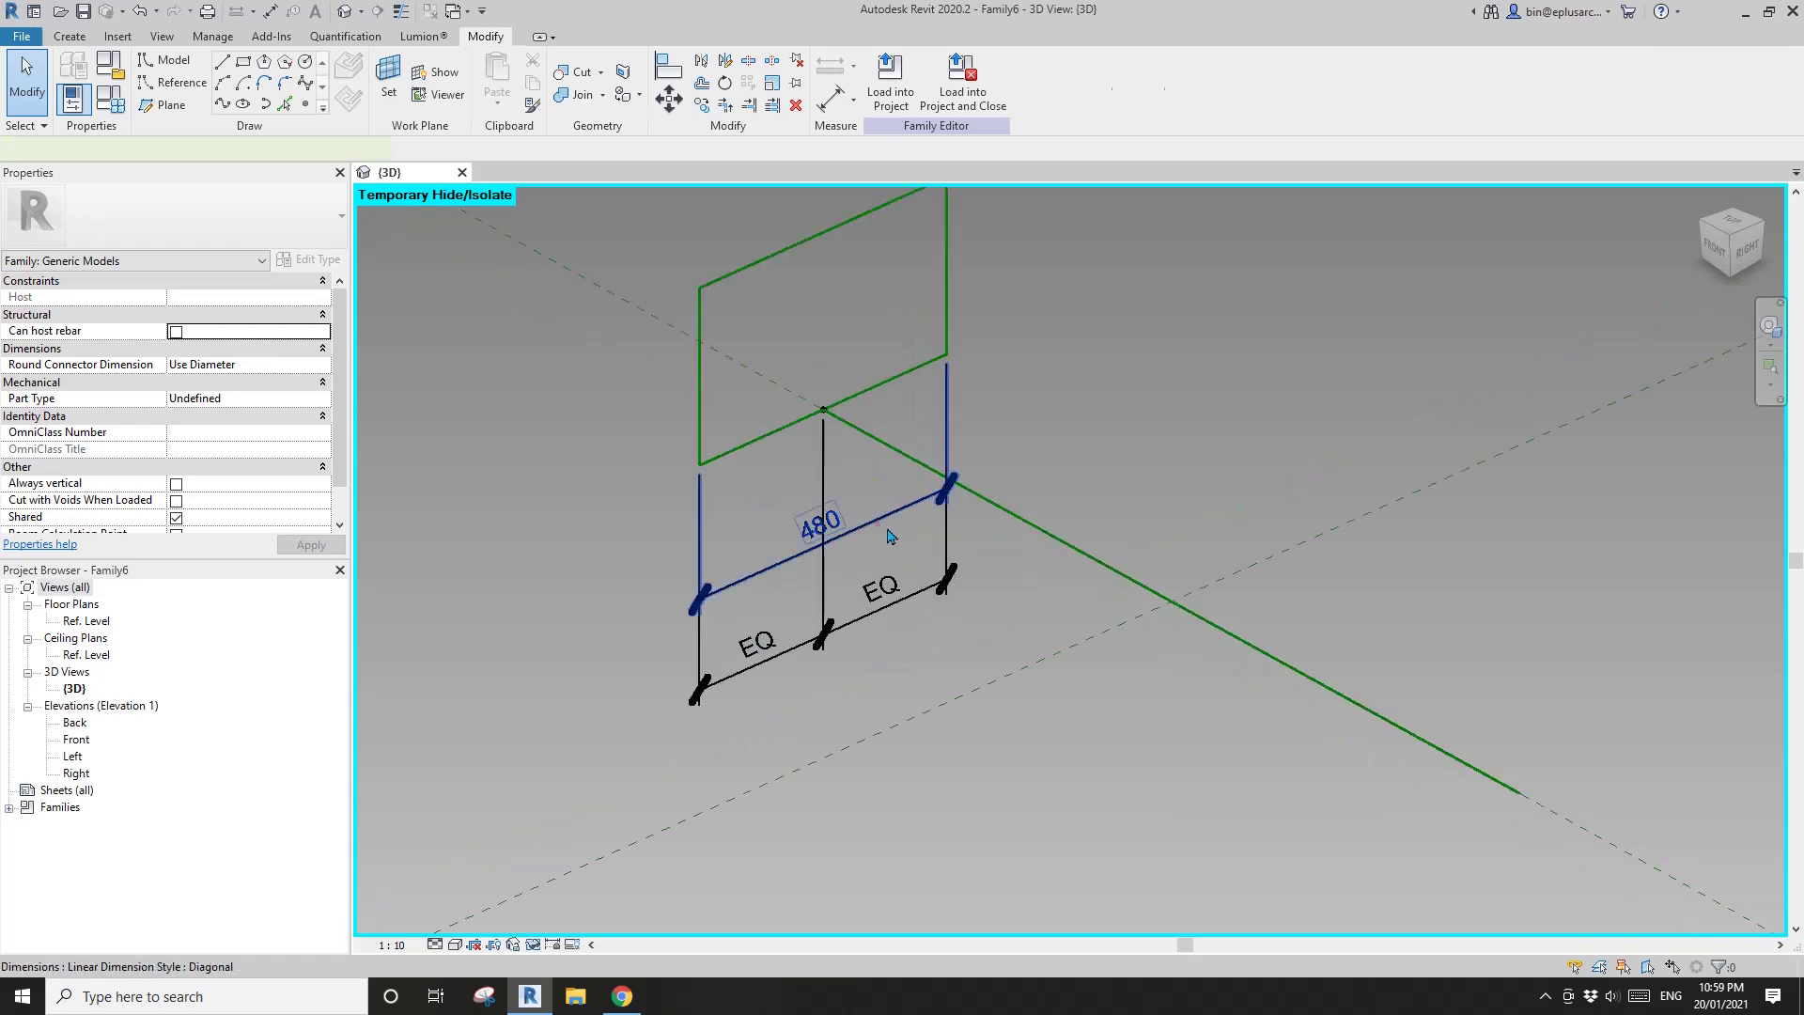
{"action": "left_click", "coordinate": [879, 522]}
{"action": "left_click", "coordinate": [1012, 78]}
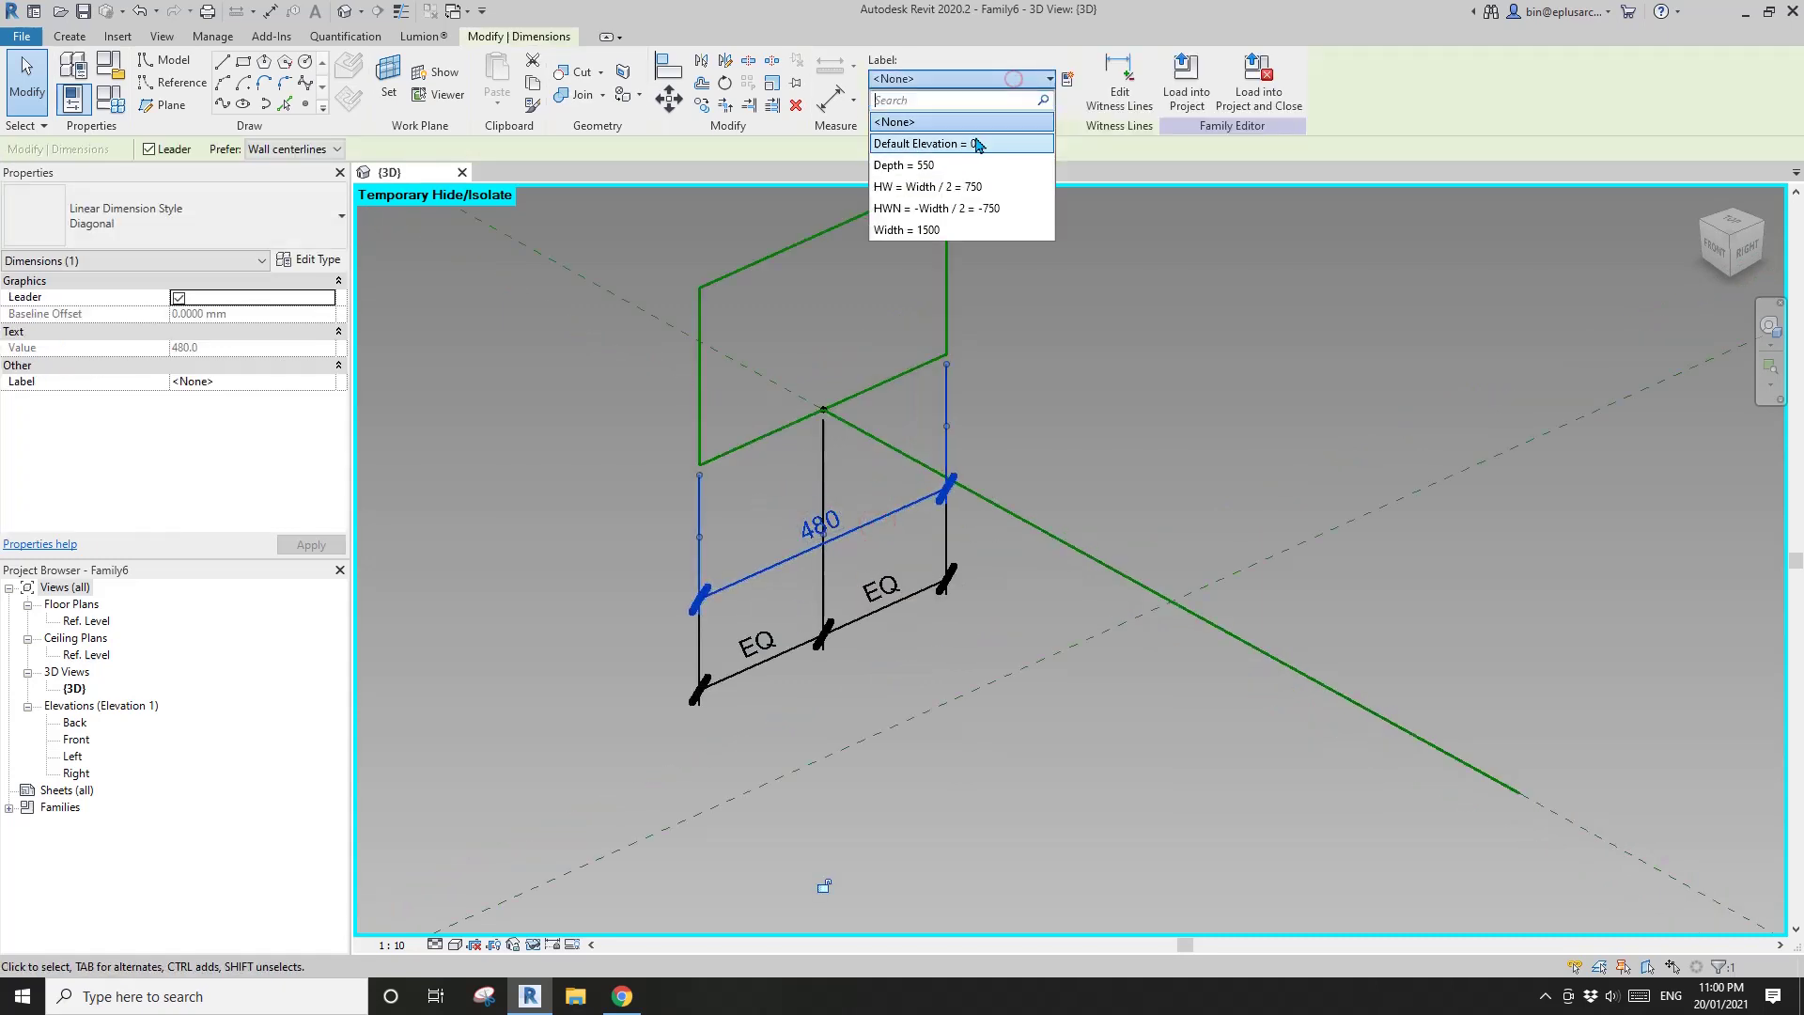
{"action": "left_click", "coordinate": [914, 167]}
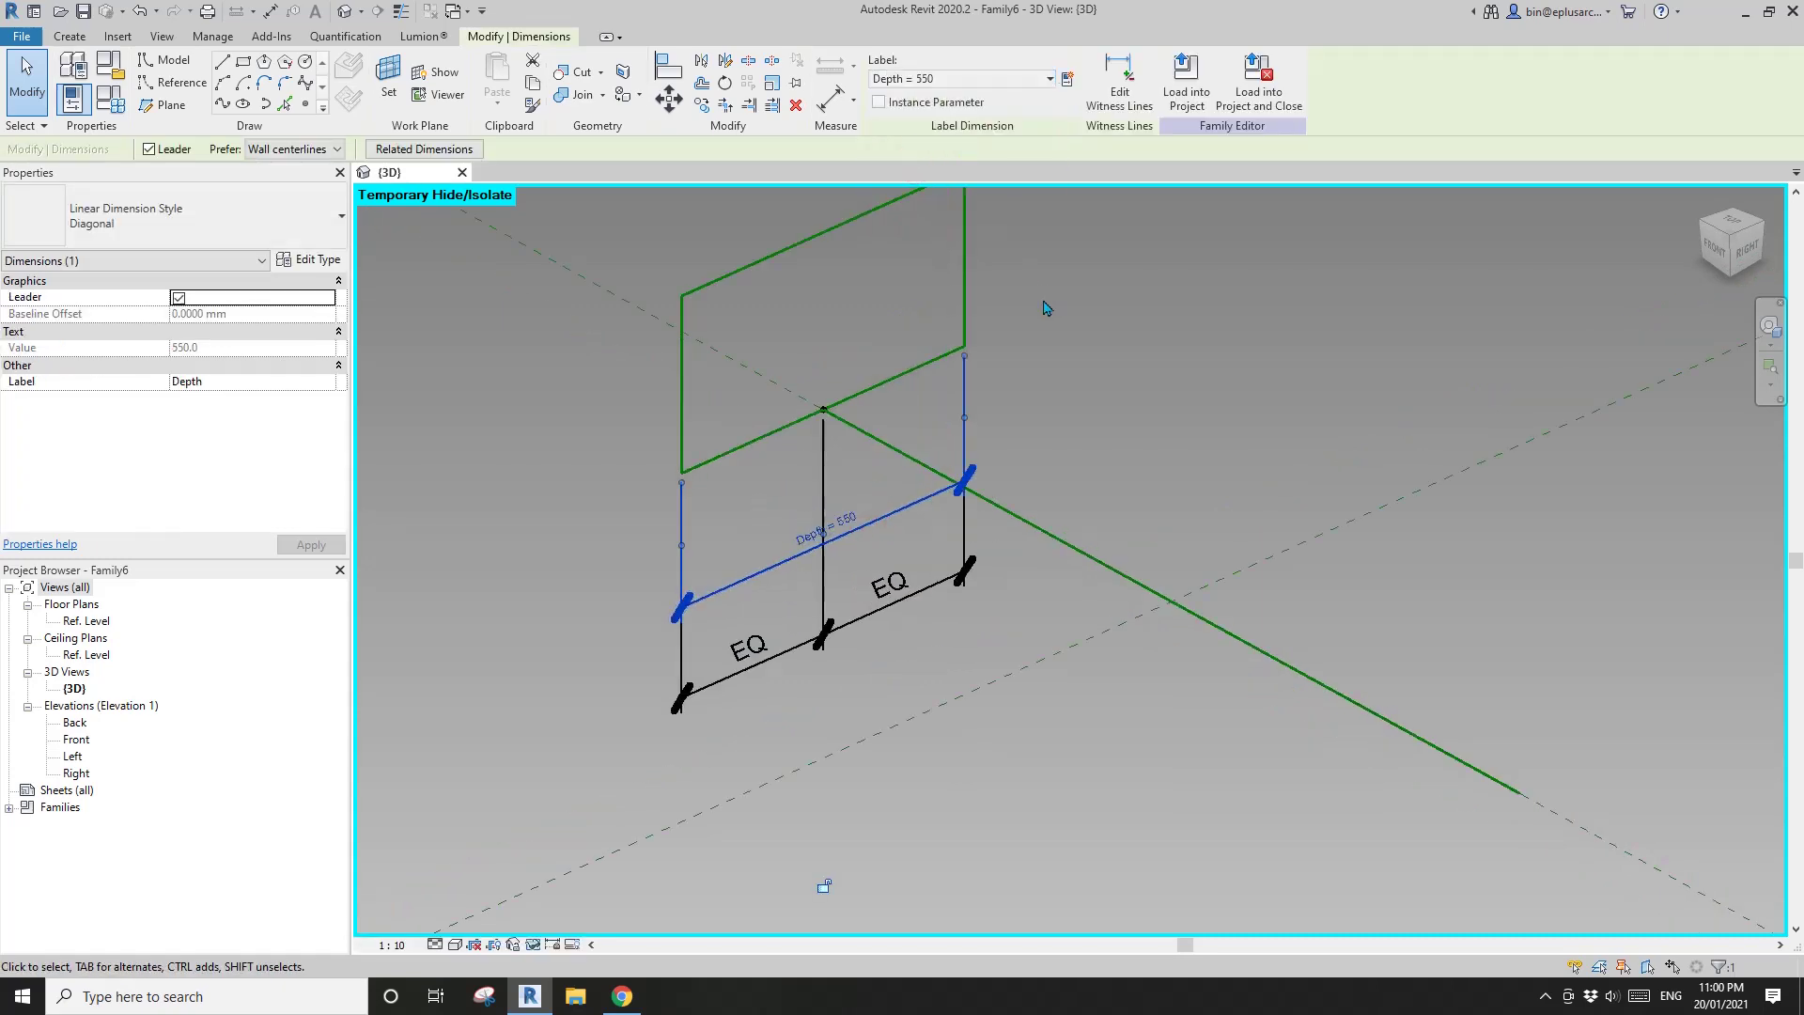
{"action": "left_click", "coordinate": [1037, 370]}
Set Depth back to 450 in Family Types, apply it and close the dialog.
{"action": "middle_click_drag", "start_coordinate": [853, 471], "coordinate": [979, 513]}
{"action": "scroll", "coordinate": [982, 517], "scroll_direction": "down", "scroll_amount": 1}
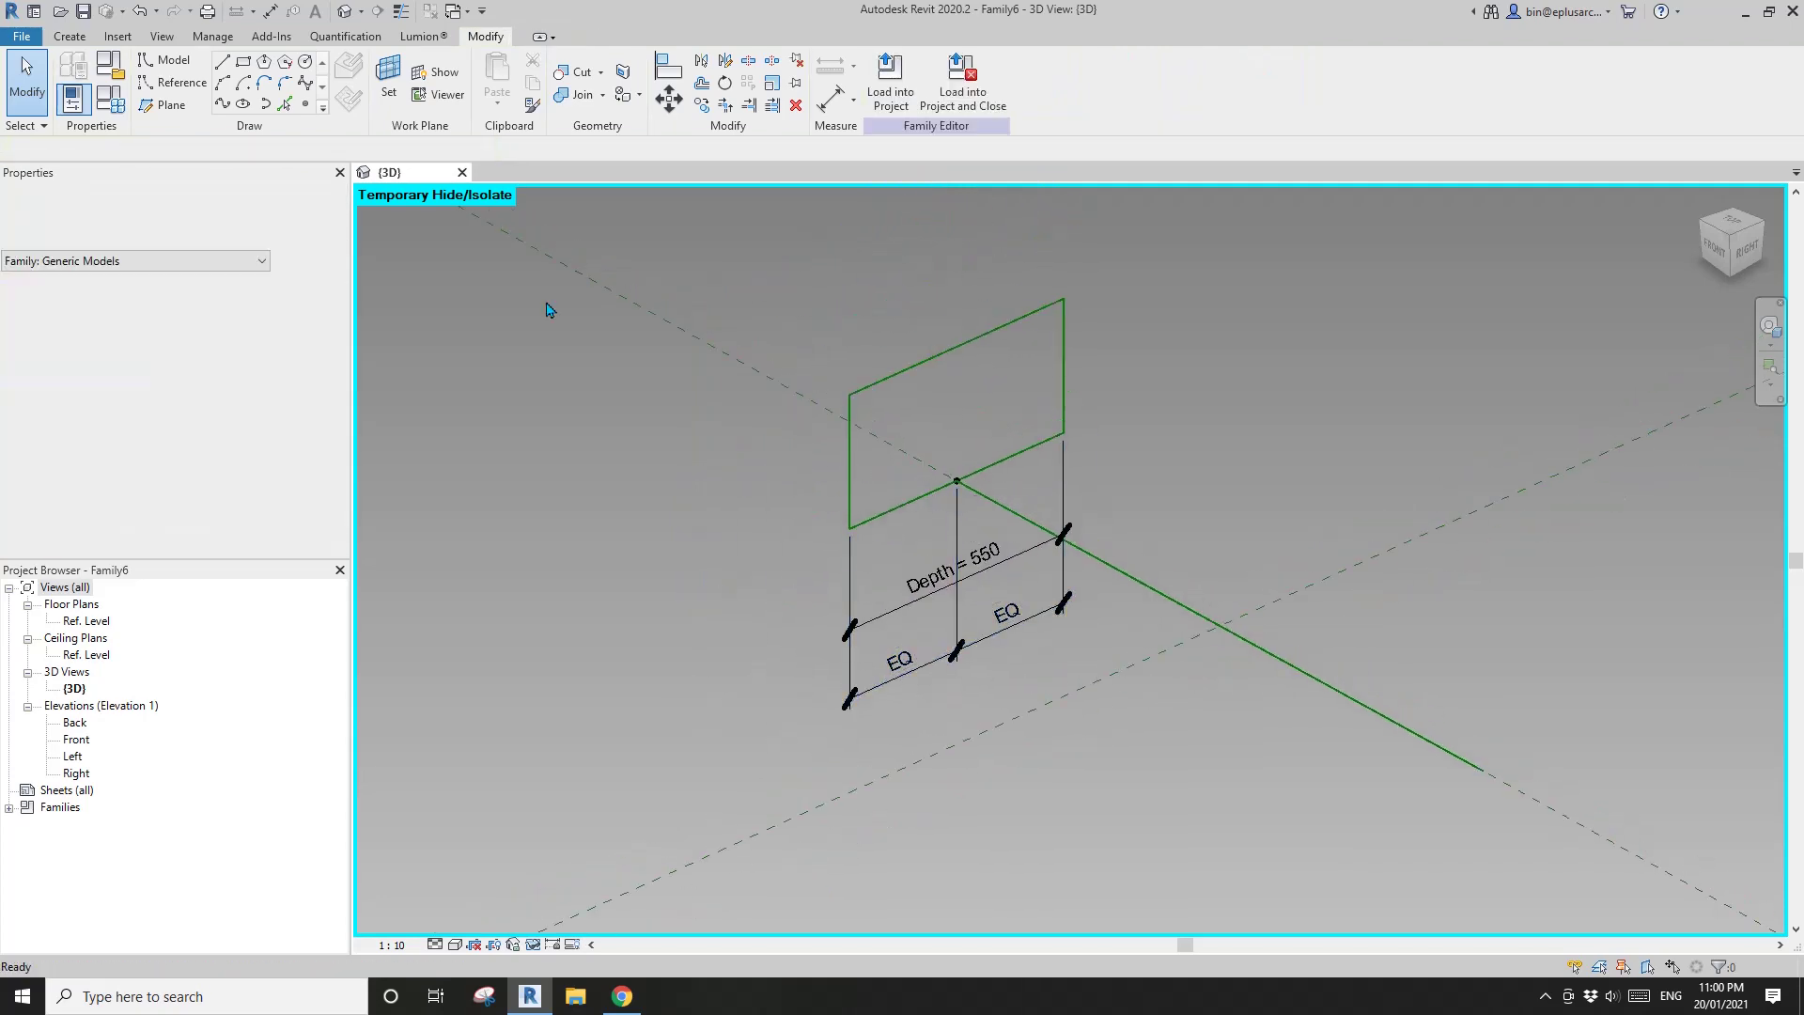
{"action": "left_click", "coordinate": [111, 98]}
{"action": "left_click", "coordinate": [449, 311]}
{"action": "left_click_drag", "start_coordinate": [671, 138], "coordinate": [524, 139]}
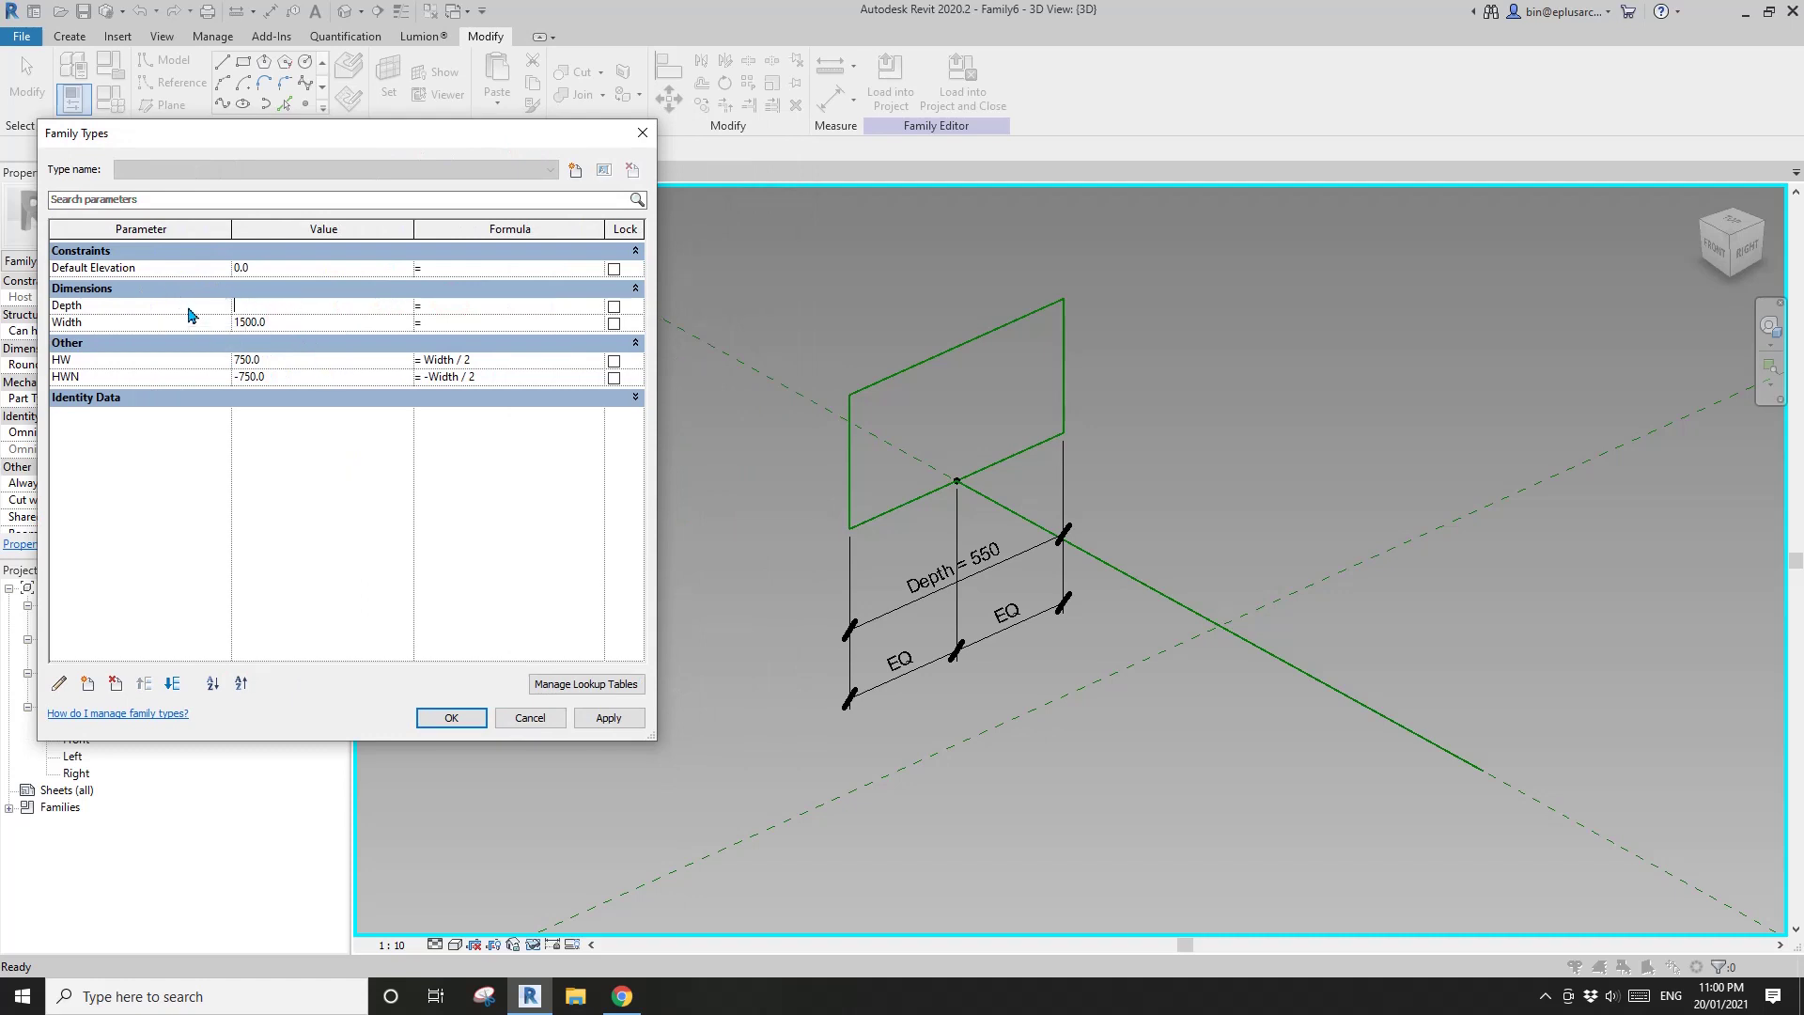
{"action": "left_click", "coordinate": [606, 722]}
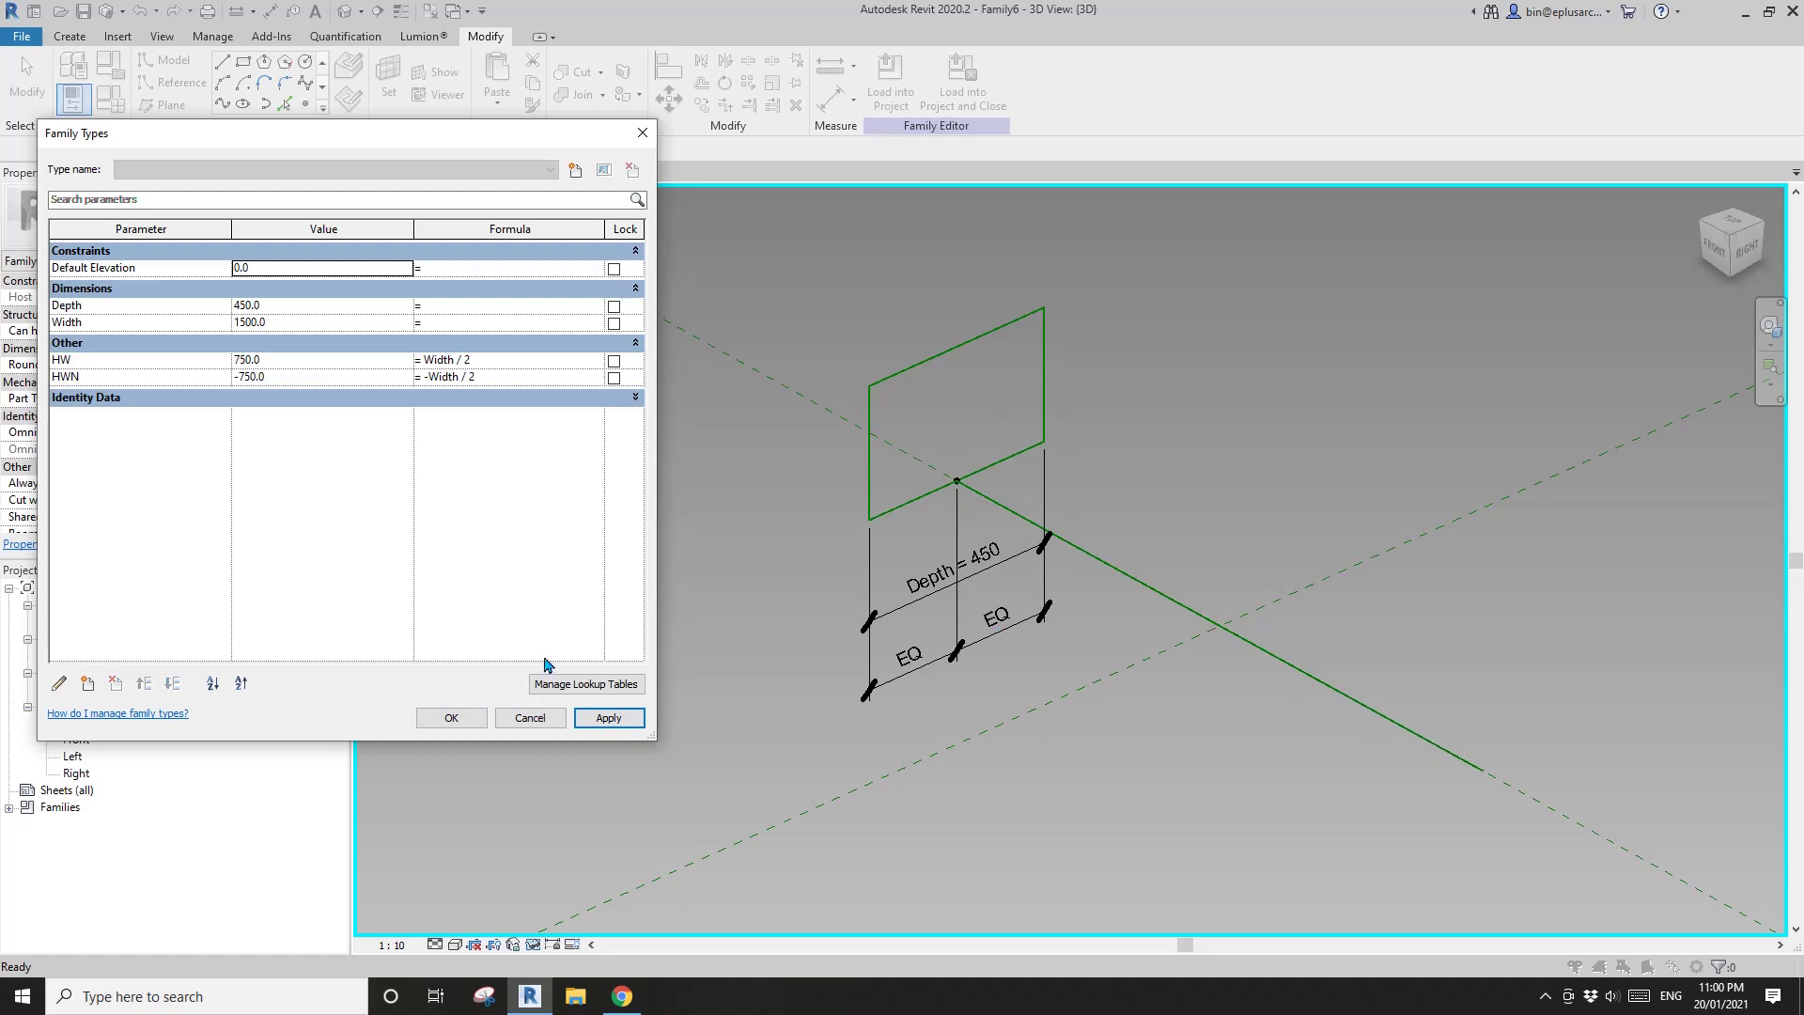
{"action": "left_click", "coordinate": [453, 718]}
{"action": "middle_click_drag", "start_coordinate": [1055, 524], "coordinate": [1052, 414], "text": "shift"}
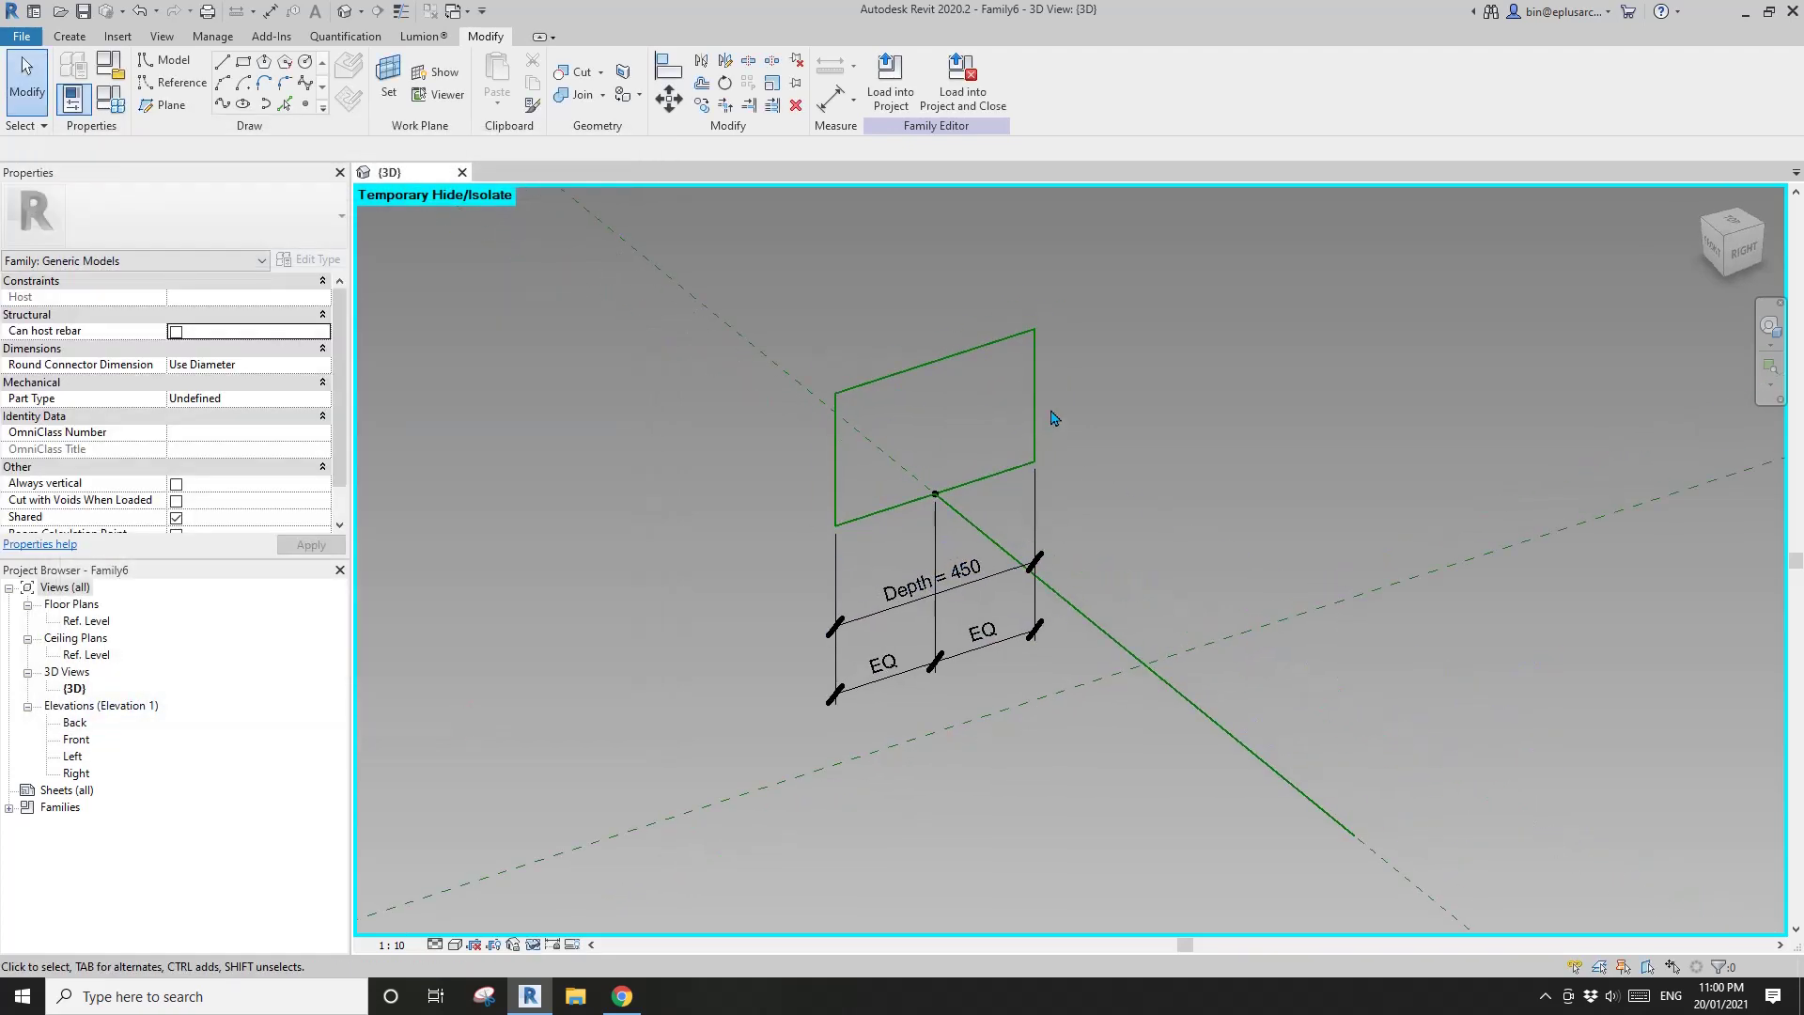
Make the 295 height dimension permanent and label it with a new Height parameter.
{"action": "left_click", "coordinate": [945, 366]}
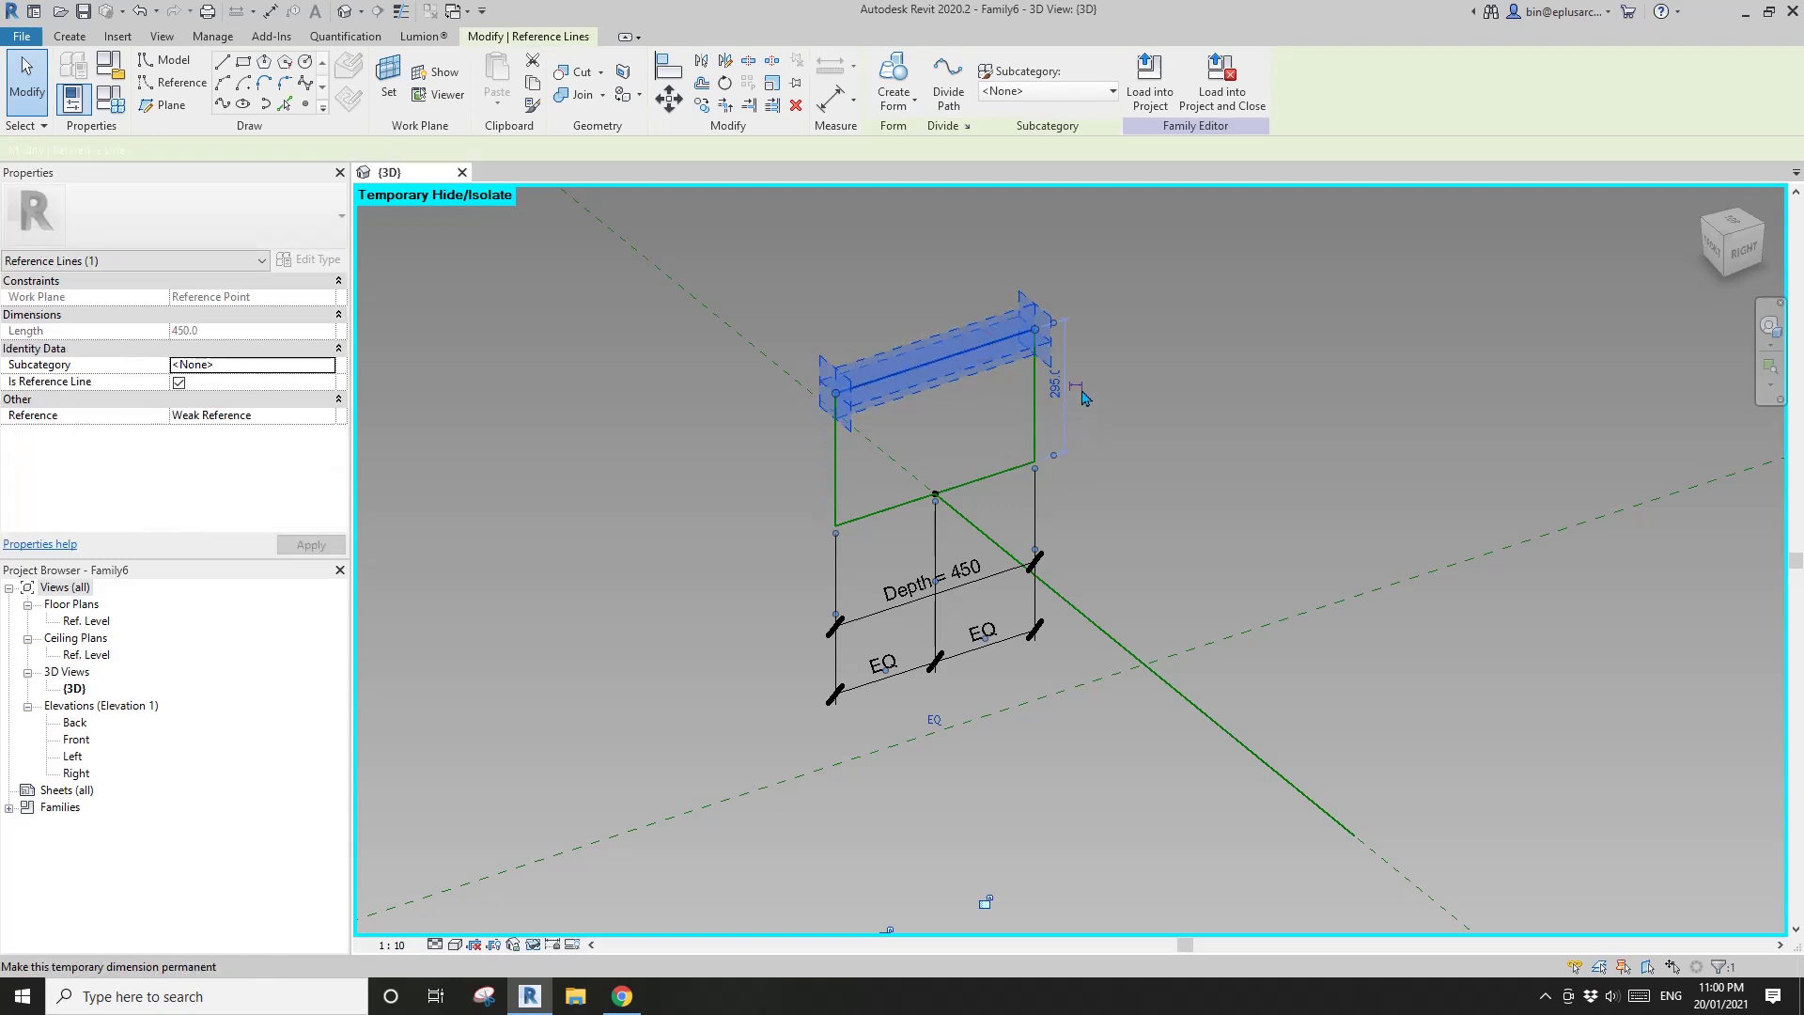
{"action": "left_click", "coordinate": [1076, 399]}
{"action": "left_click_drag", "start_coordinate": [1066, 389], "coordinate": [1125, 383]}
{"action": "middle_click_drag", "start_coordinate": [1063, 528], "coordinate": [1126, 487], "text": "shift"}
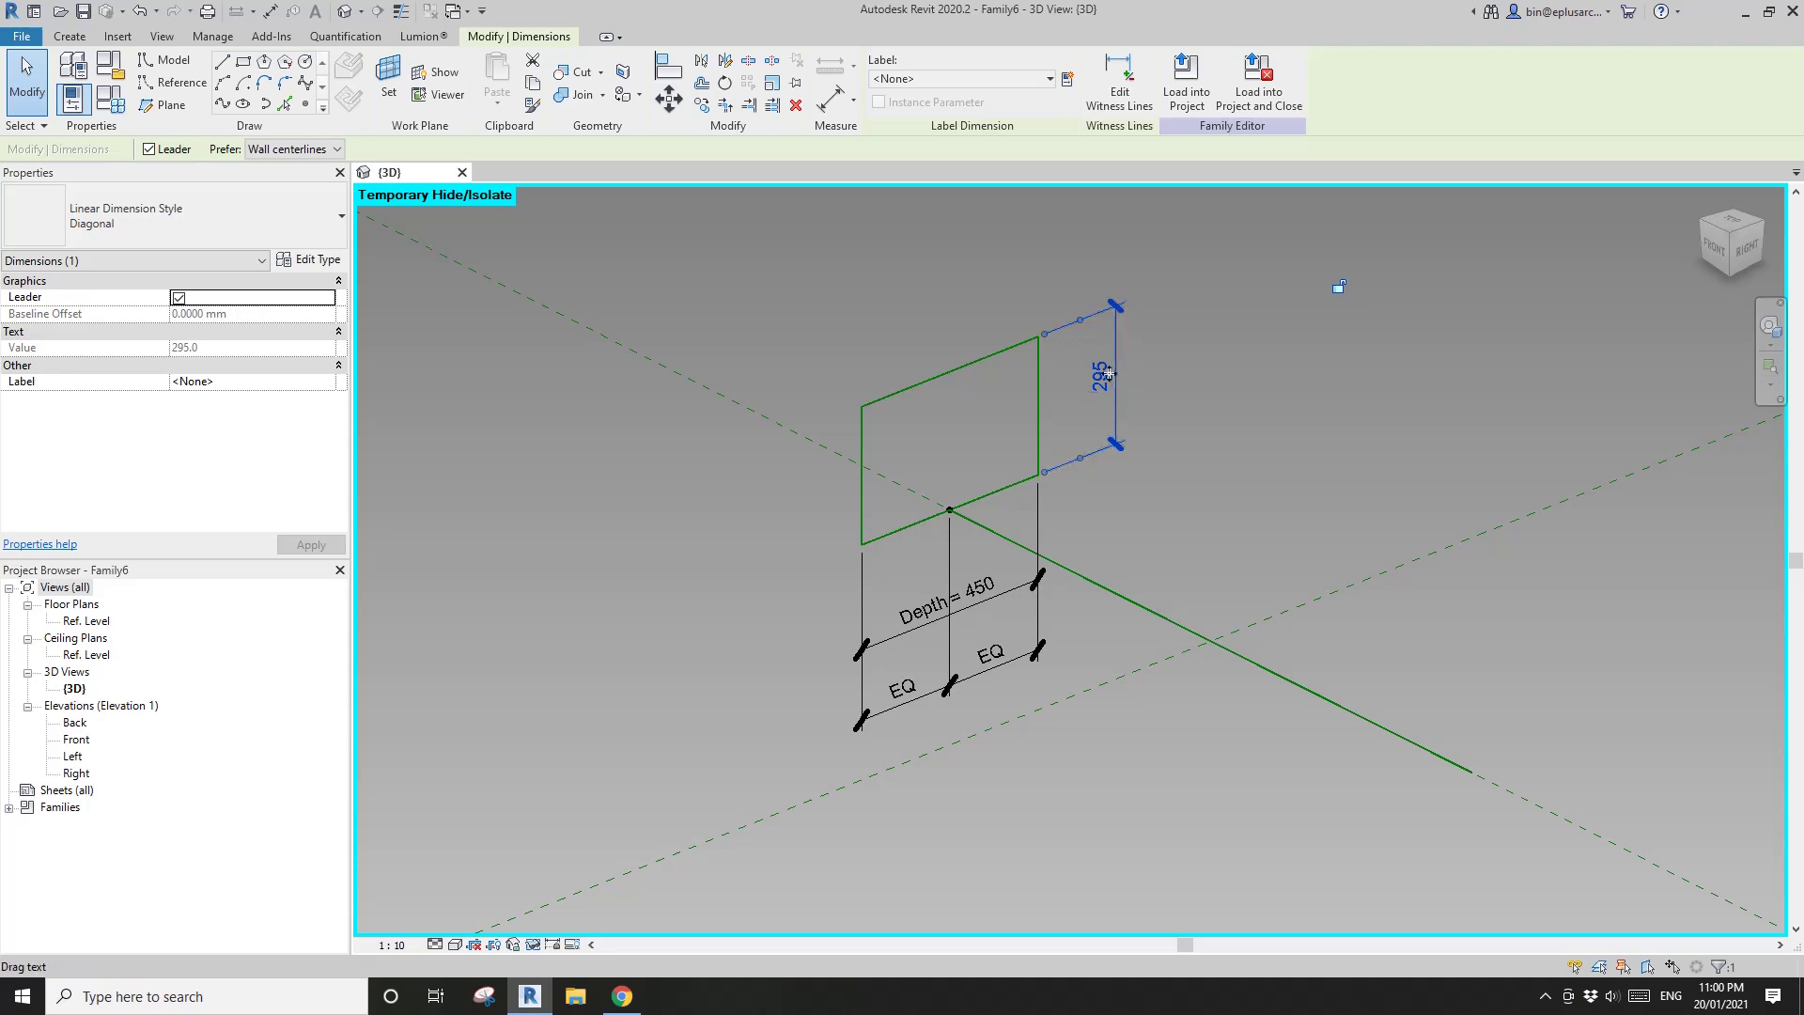
{"action": "middle_click_drag", "start_coordinate": [1118, 370], "coordinate": [1072, 228], "text": "shift"}
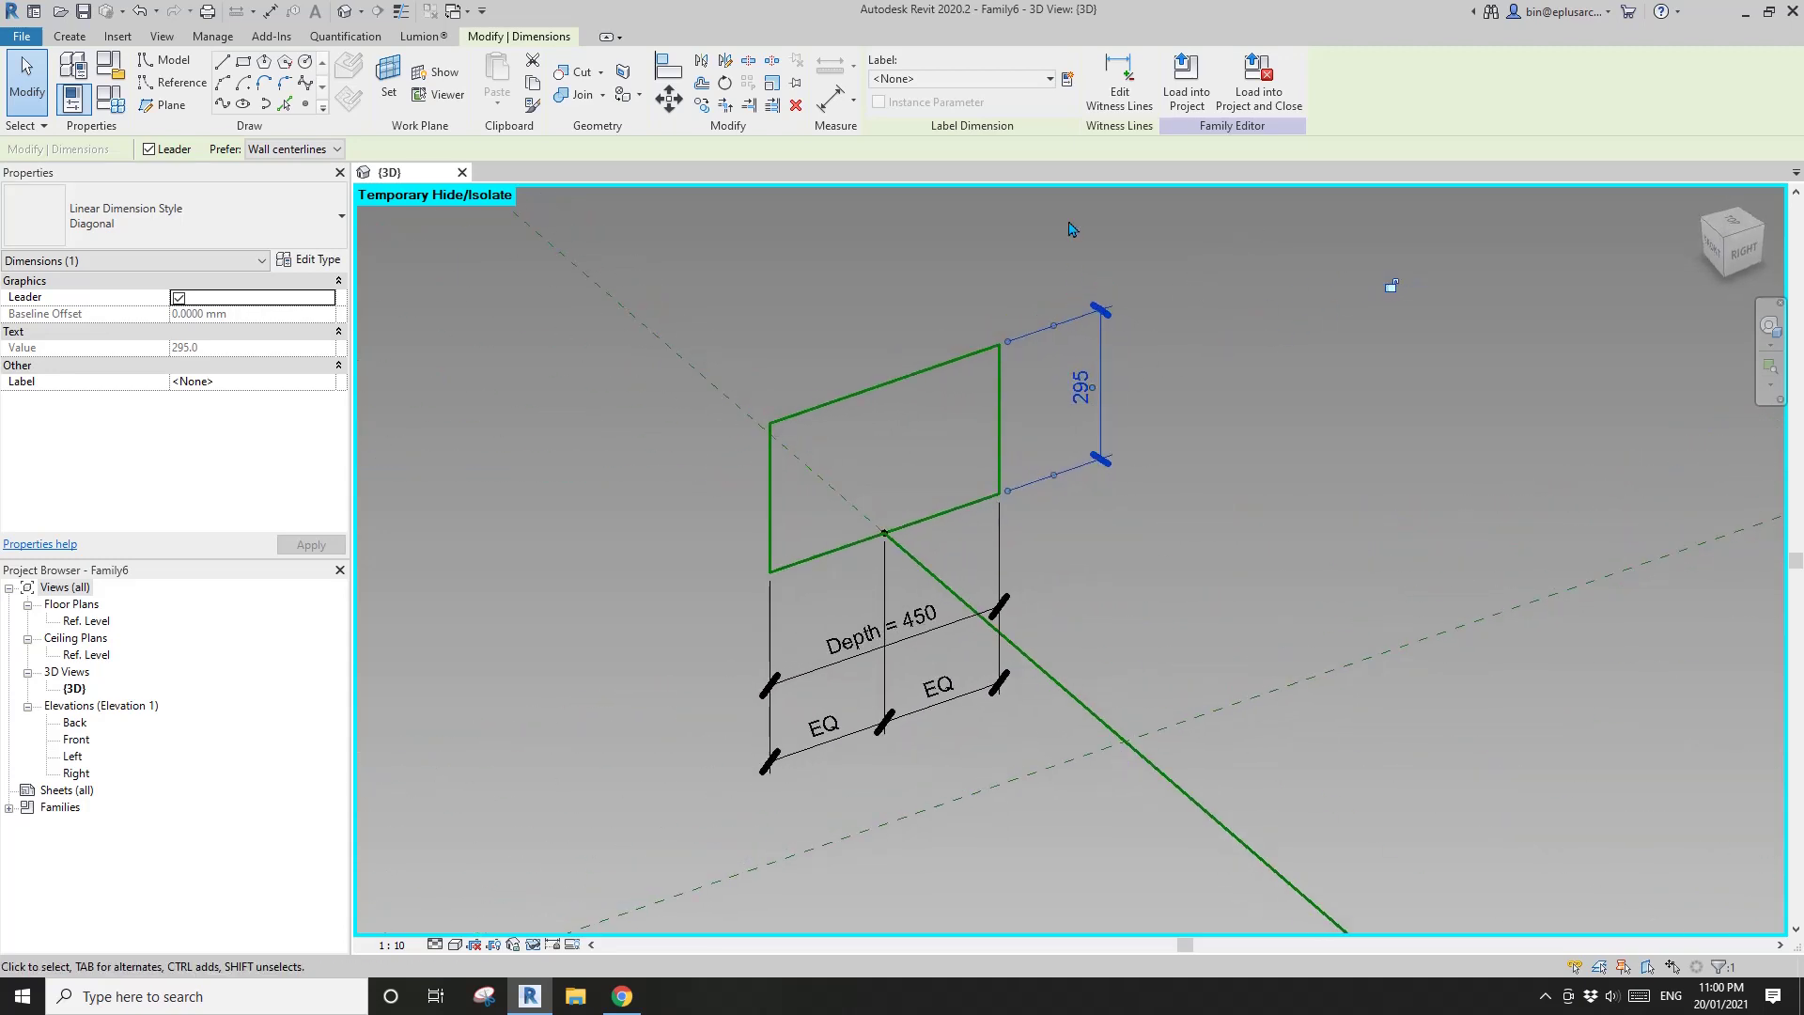
{"action": "left_click", "coordinate": [1072, 82]}
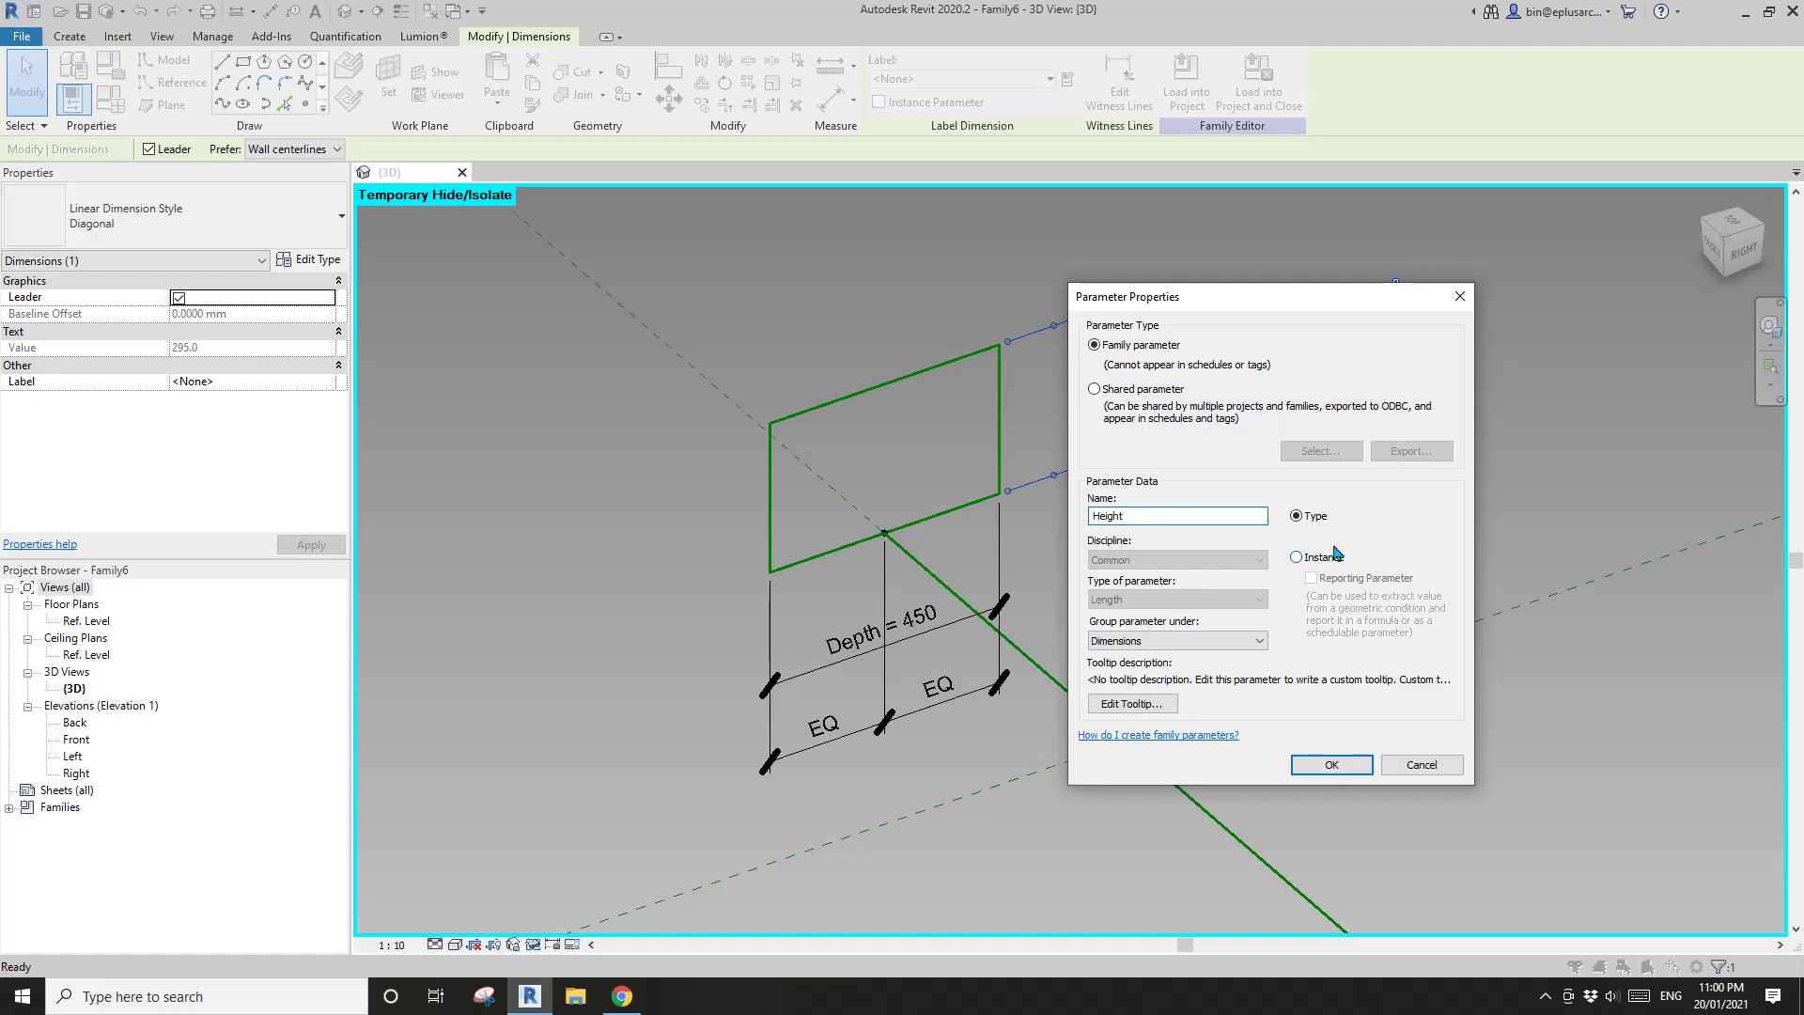
{"action": "left_click", "coordinate": [1324, 768]}
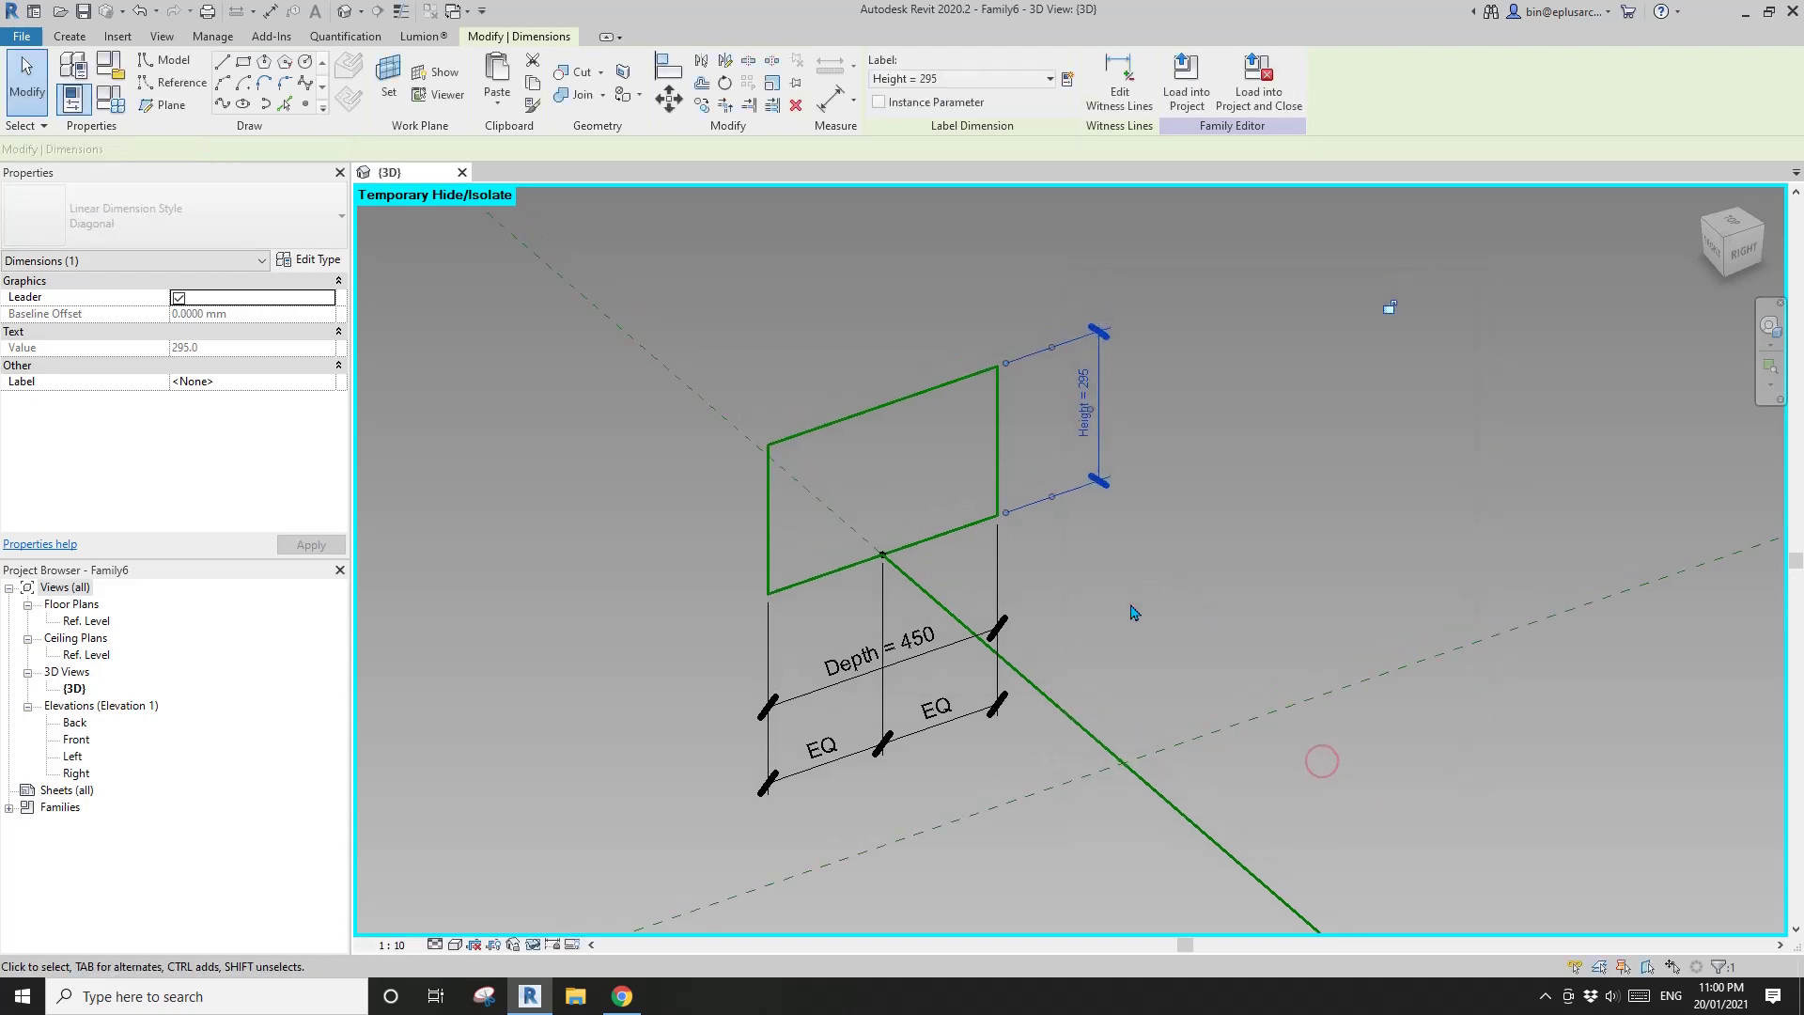
{"action": "key", "text": "Escape"}
Change Height to 400 in Family Types and close the dialog.
{"action": "middle_click_drag", "start_coordinate": [1163, 522], "coordinate": [939, 451], "text": "shift"}
{"action": "left_click", "coordinate": [111, 95]}
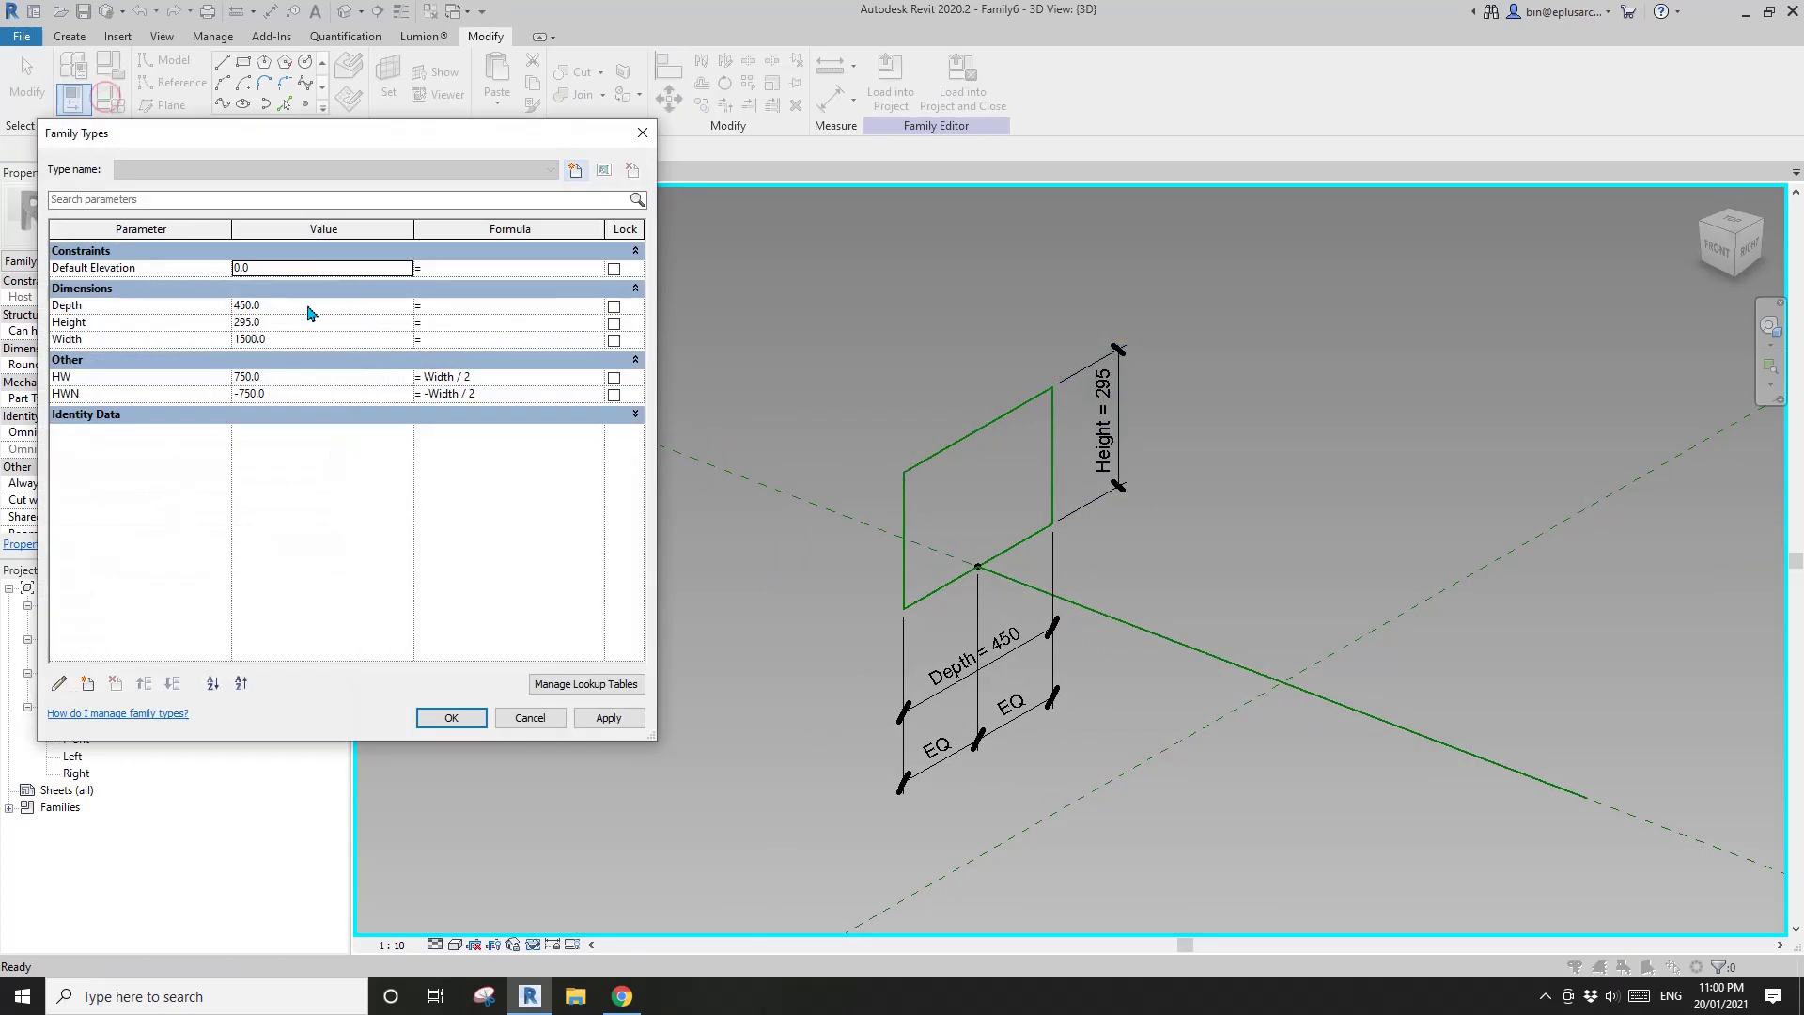
{"action": "left_click", "coordinate": [284, 324]}
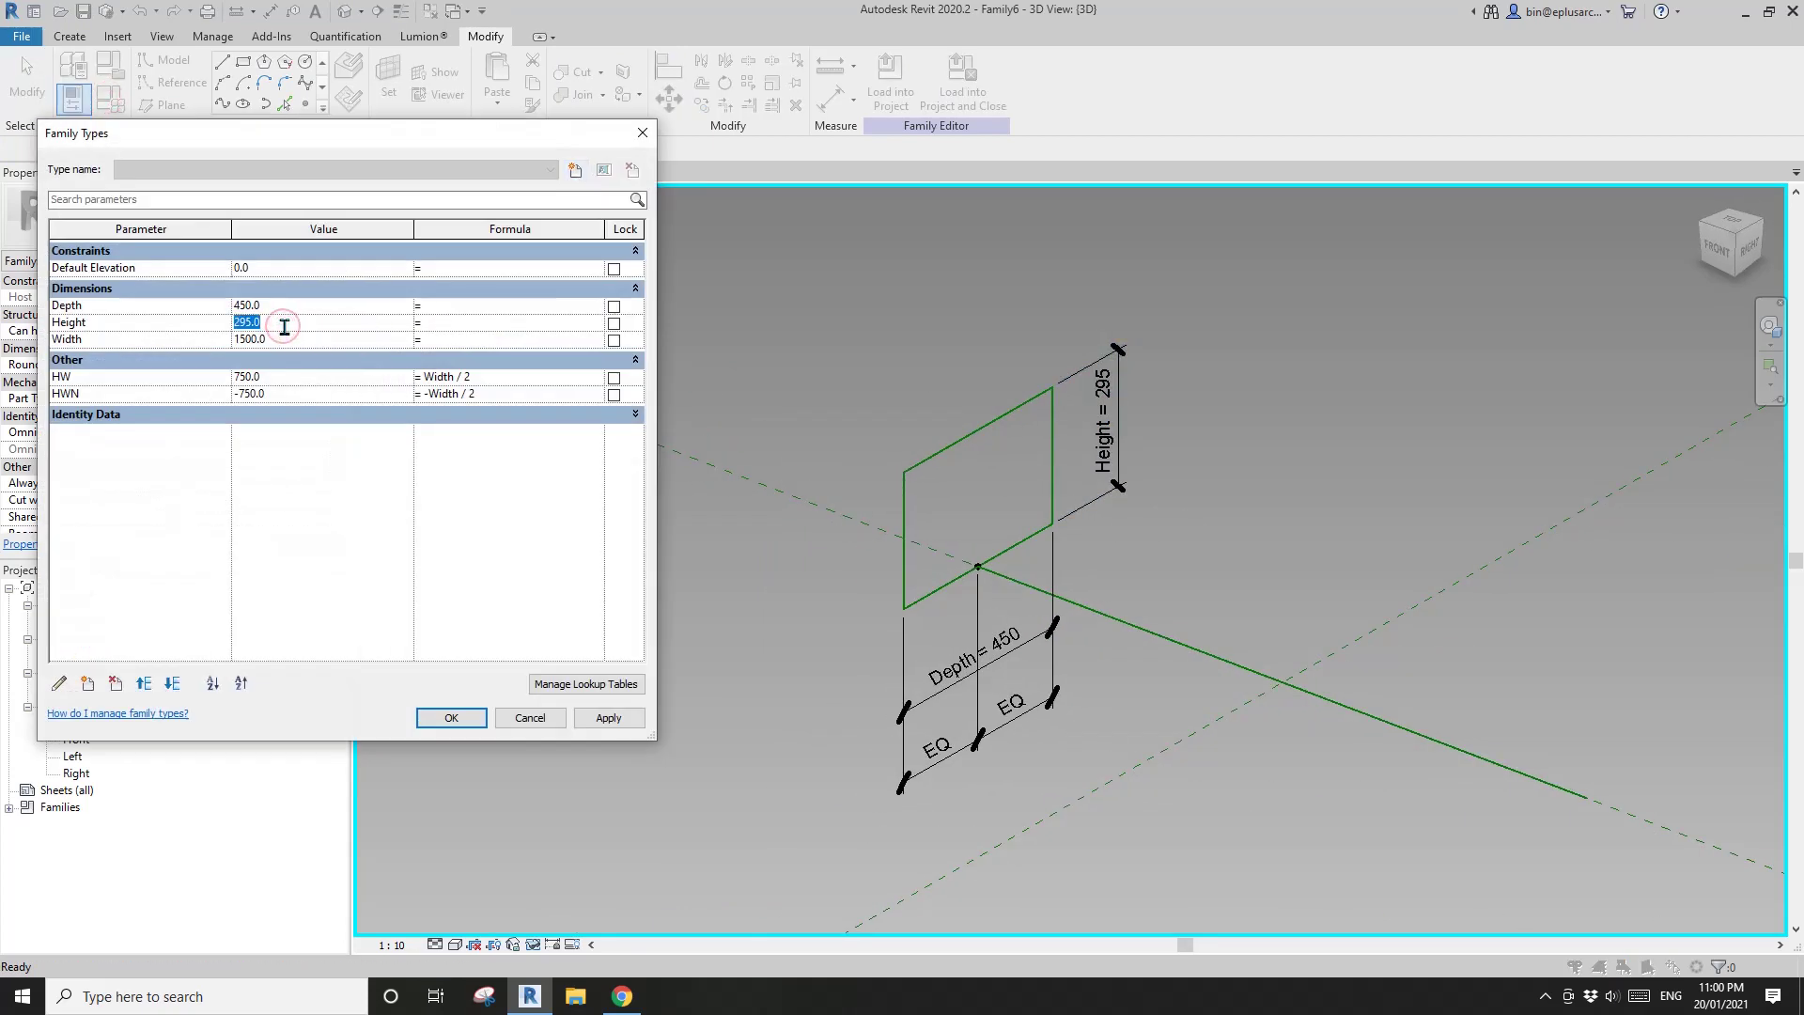
{"action": "left_click", "coordinate": [609, 720]}
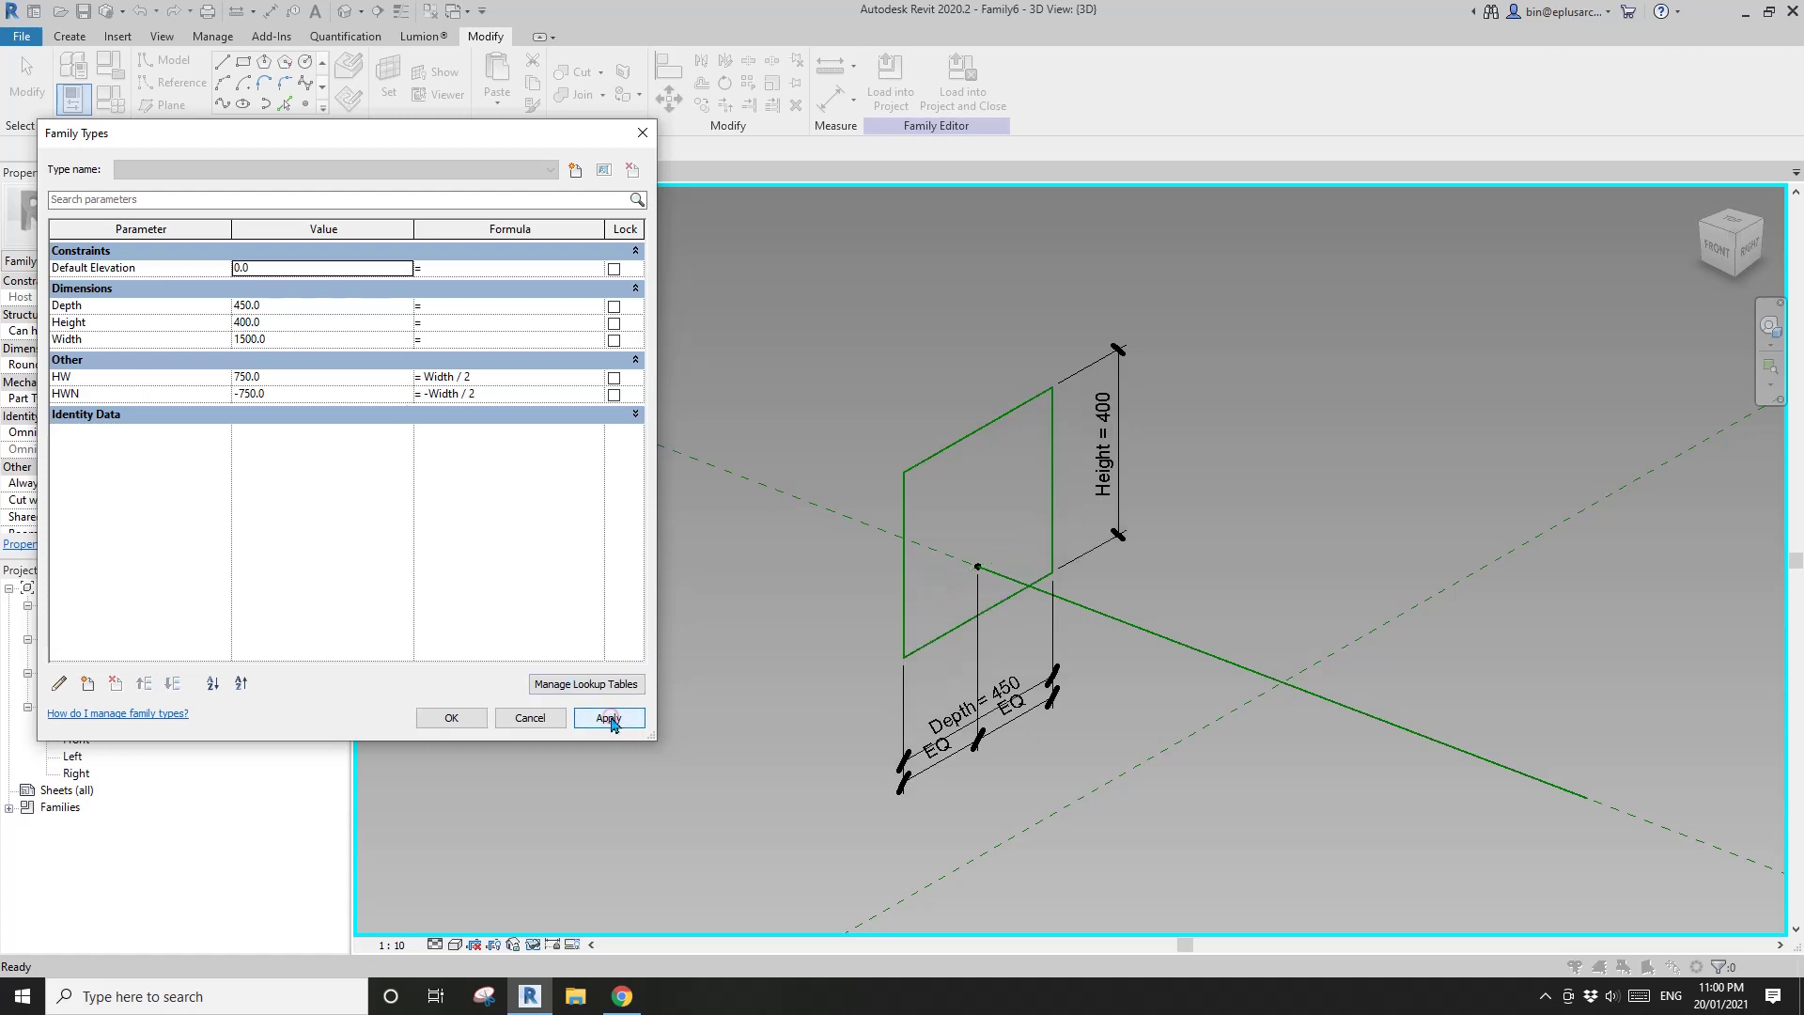
{"action": "left_click", "coordinate": [459, 721]}
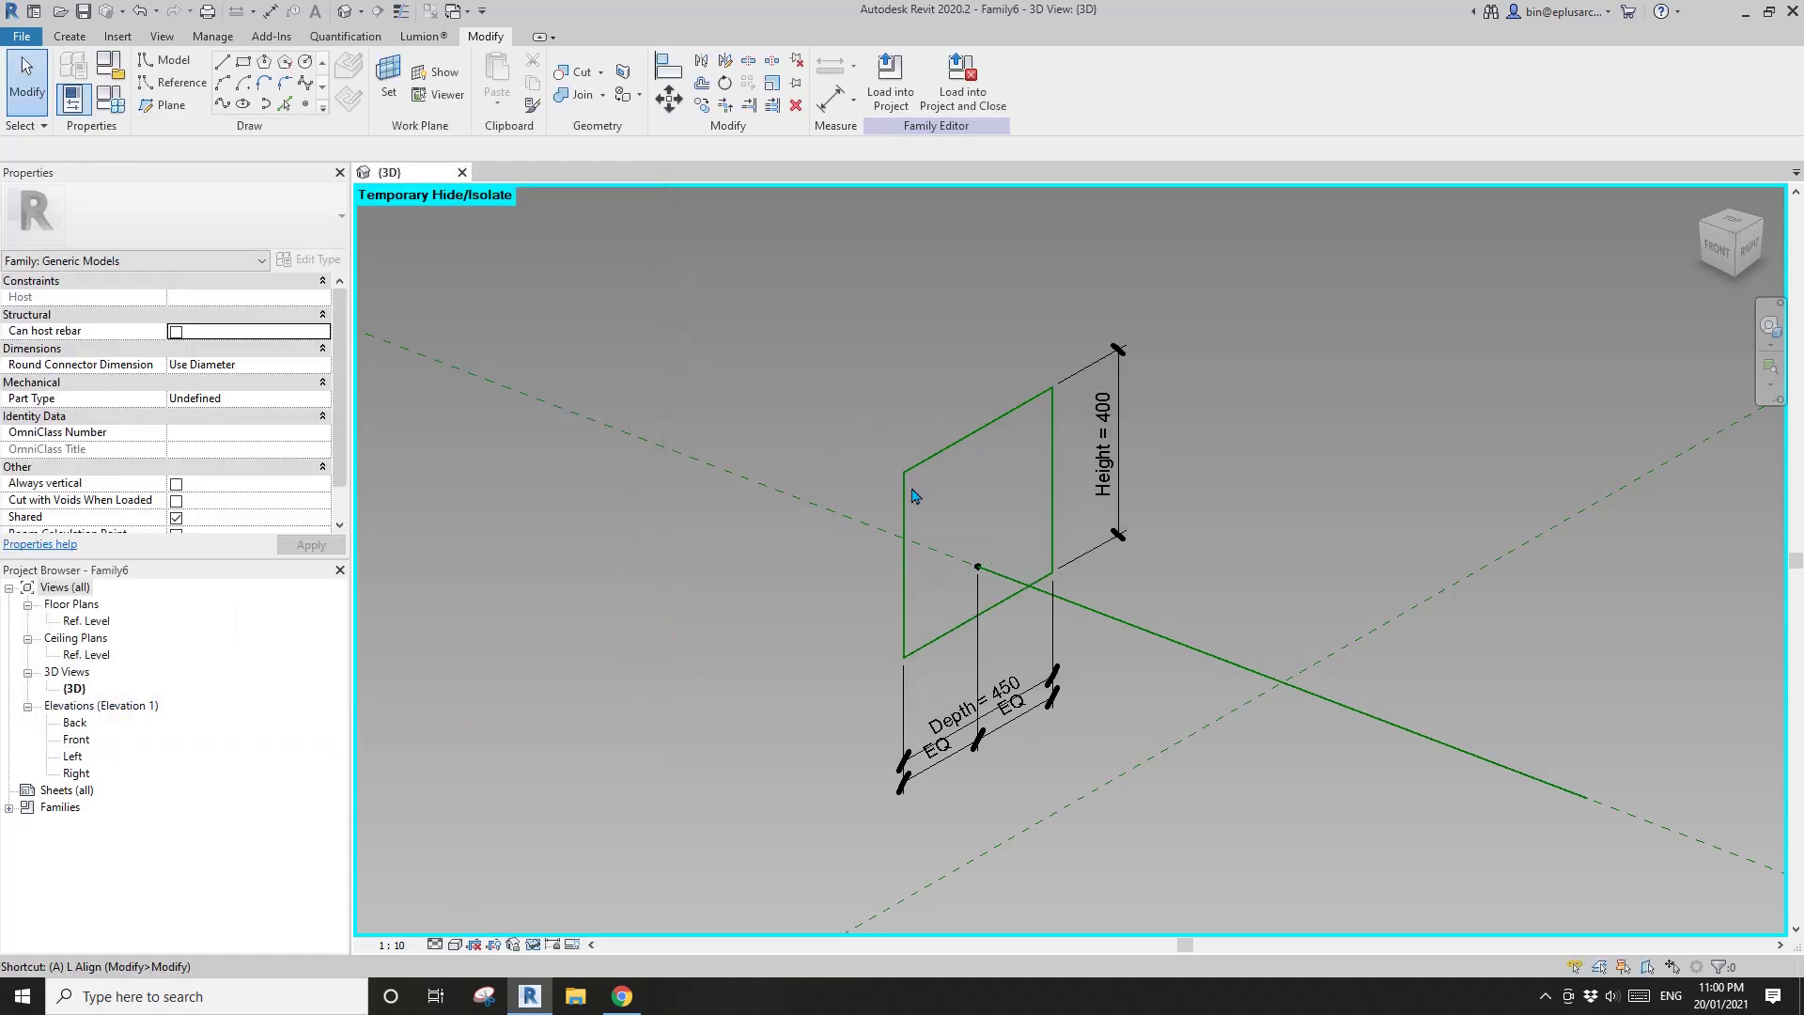
Align the rectangle's bottom edge to the horizontal reference line.
{"action": "key", "text": "l"}
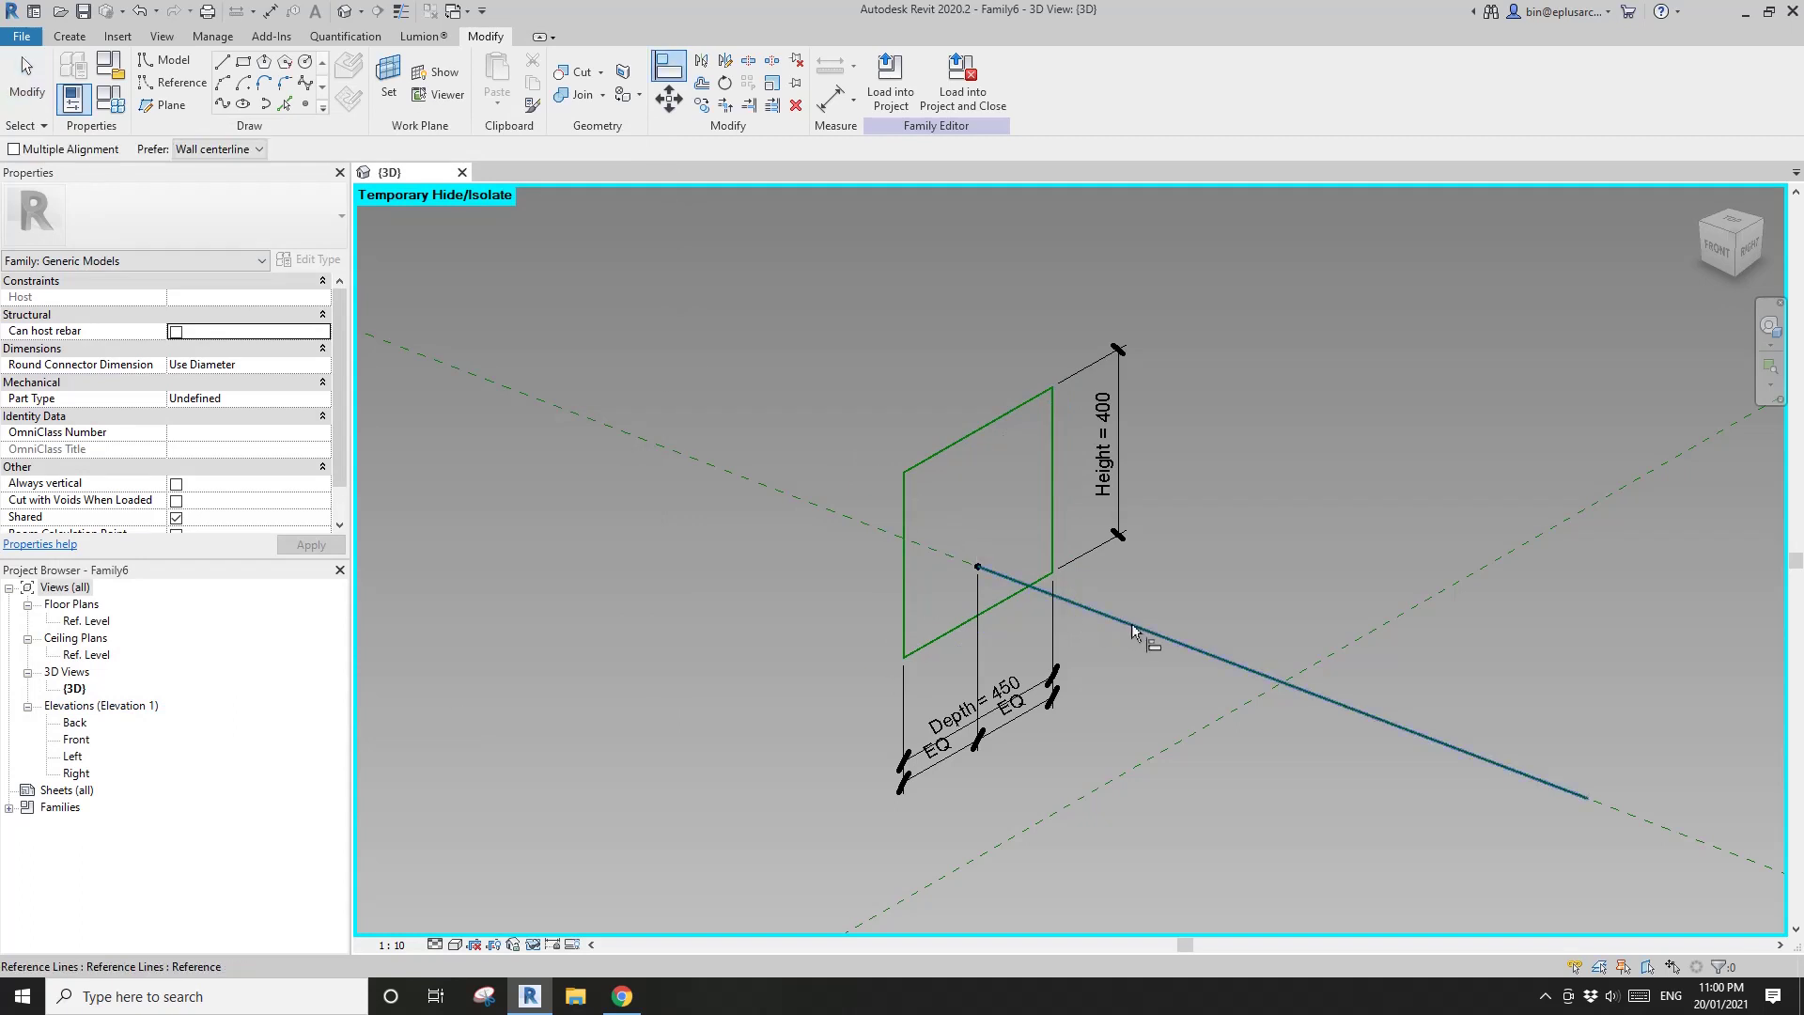
{"action": "left_click", "coordinate": [1126, 629]}
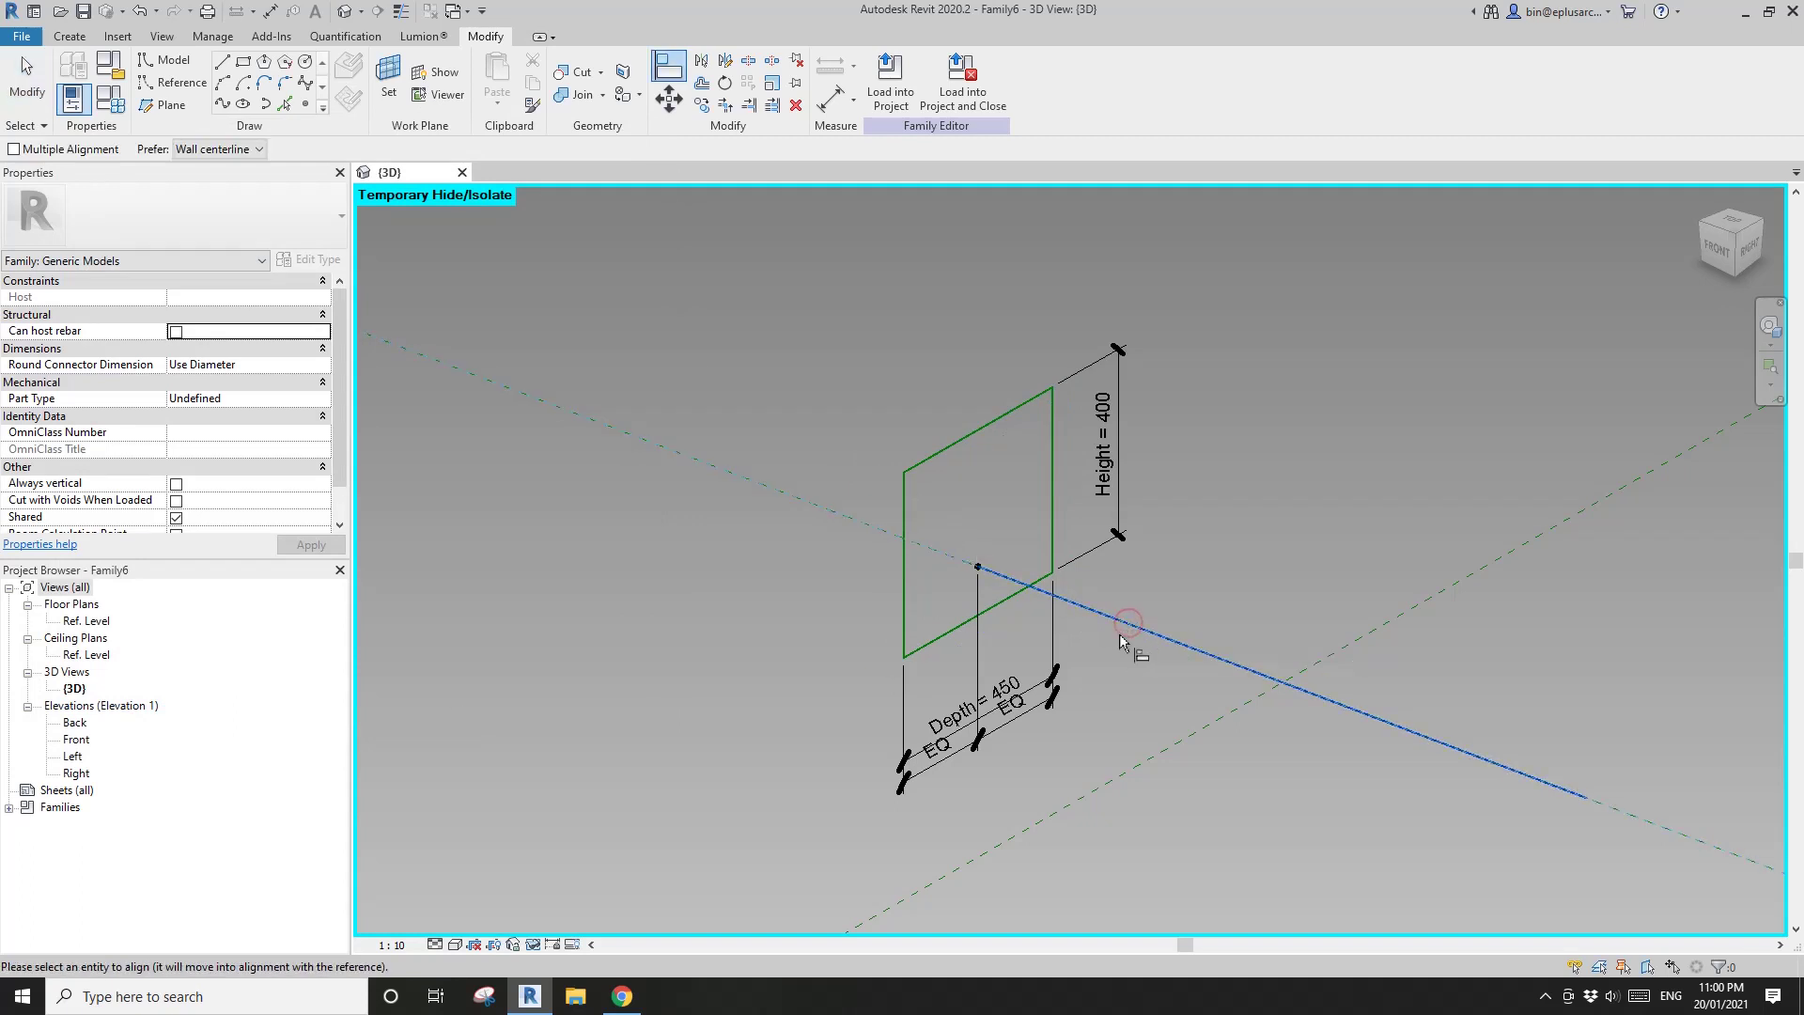
{"action": "left_click", "coordinate": [1003, 602]}
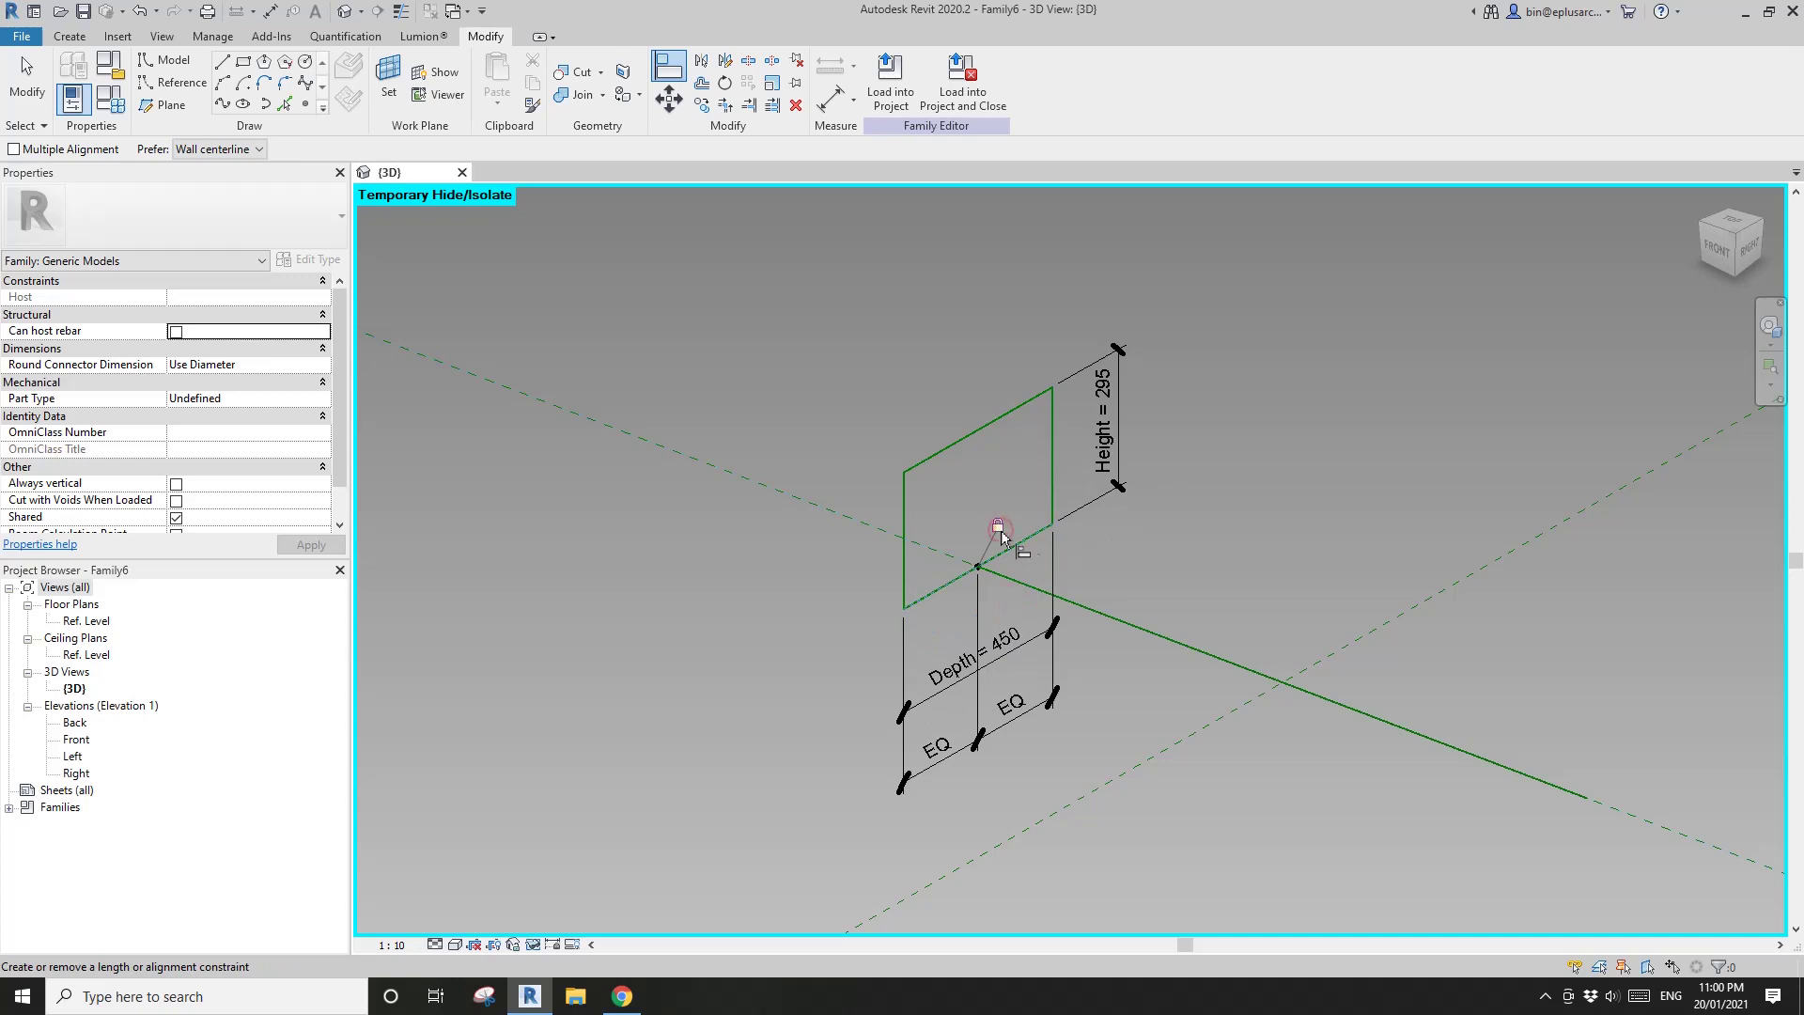
{"action": "left_click", "coordinate": [26, 80]}
Set Height to 450 in Family Types and close the dialog.
{"action": "left_click", "coordinate": [109, 98]}
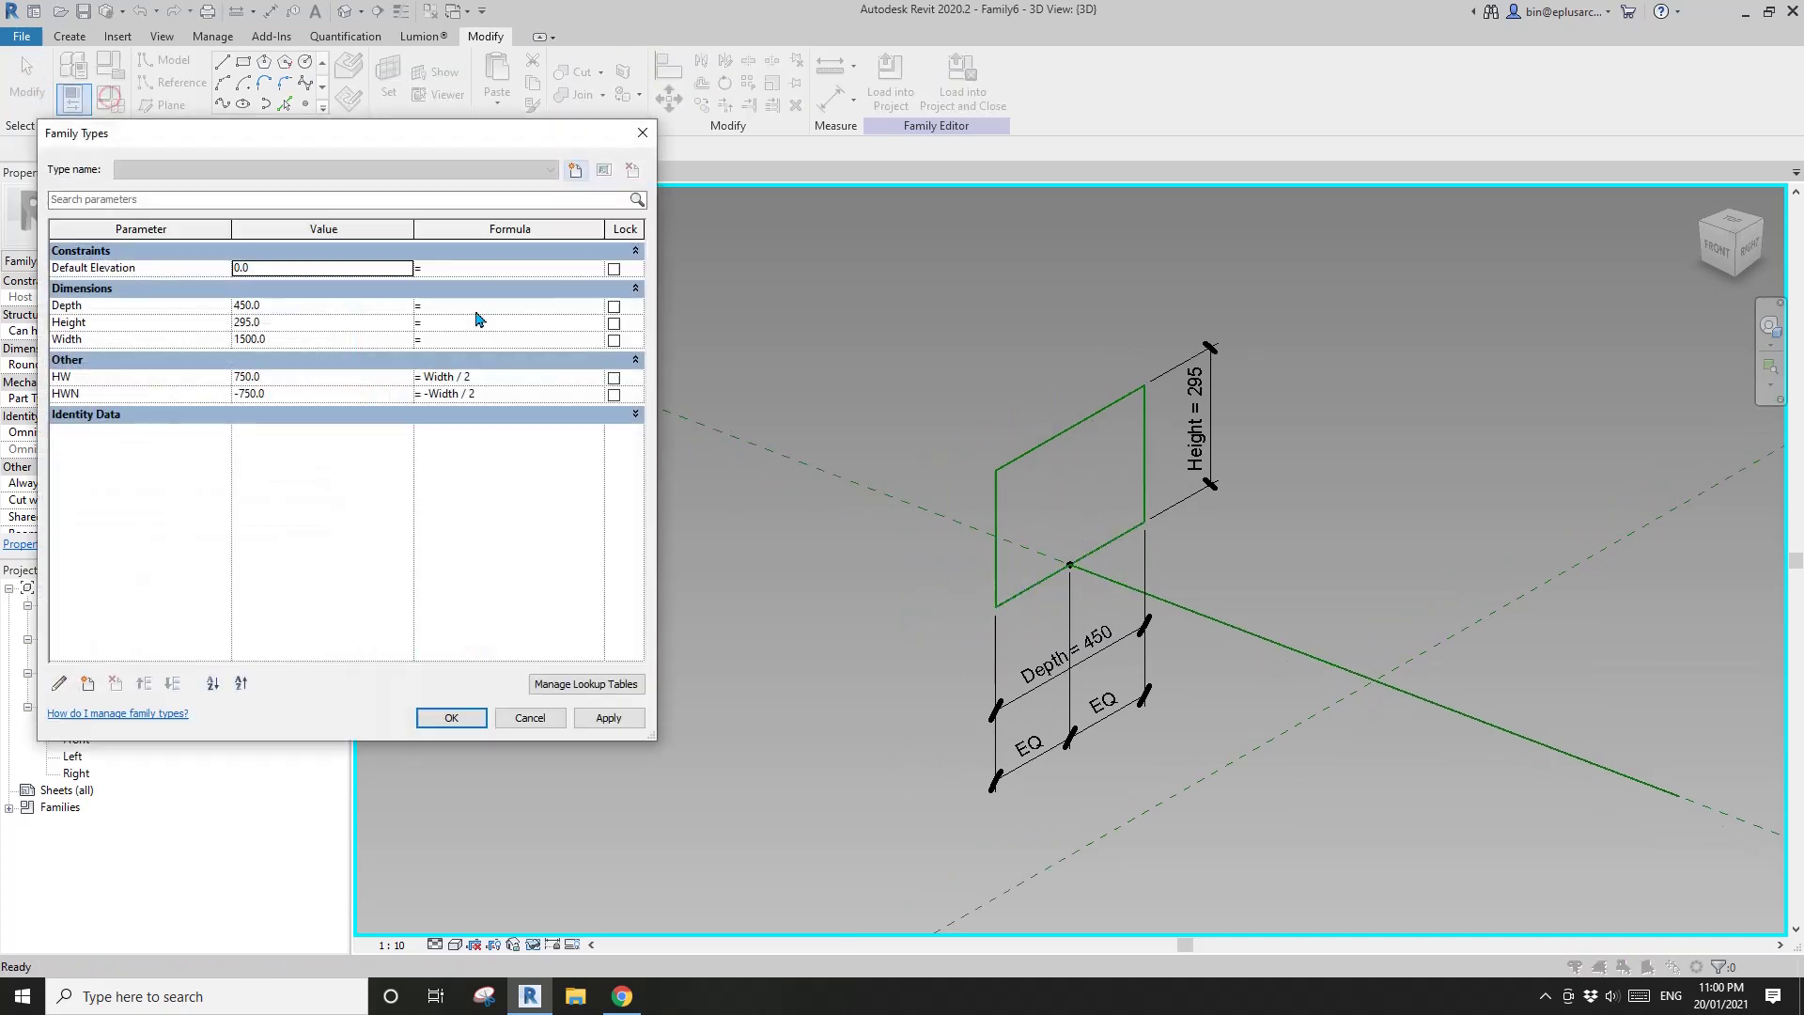
{"action": "left_click", "coordinate": [307, 305]}
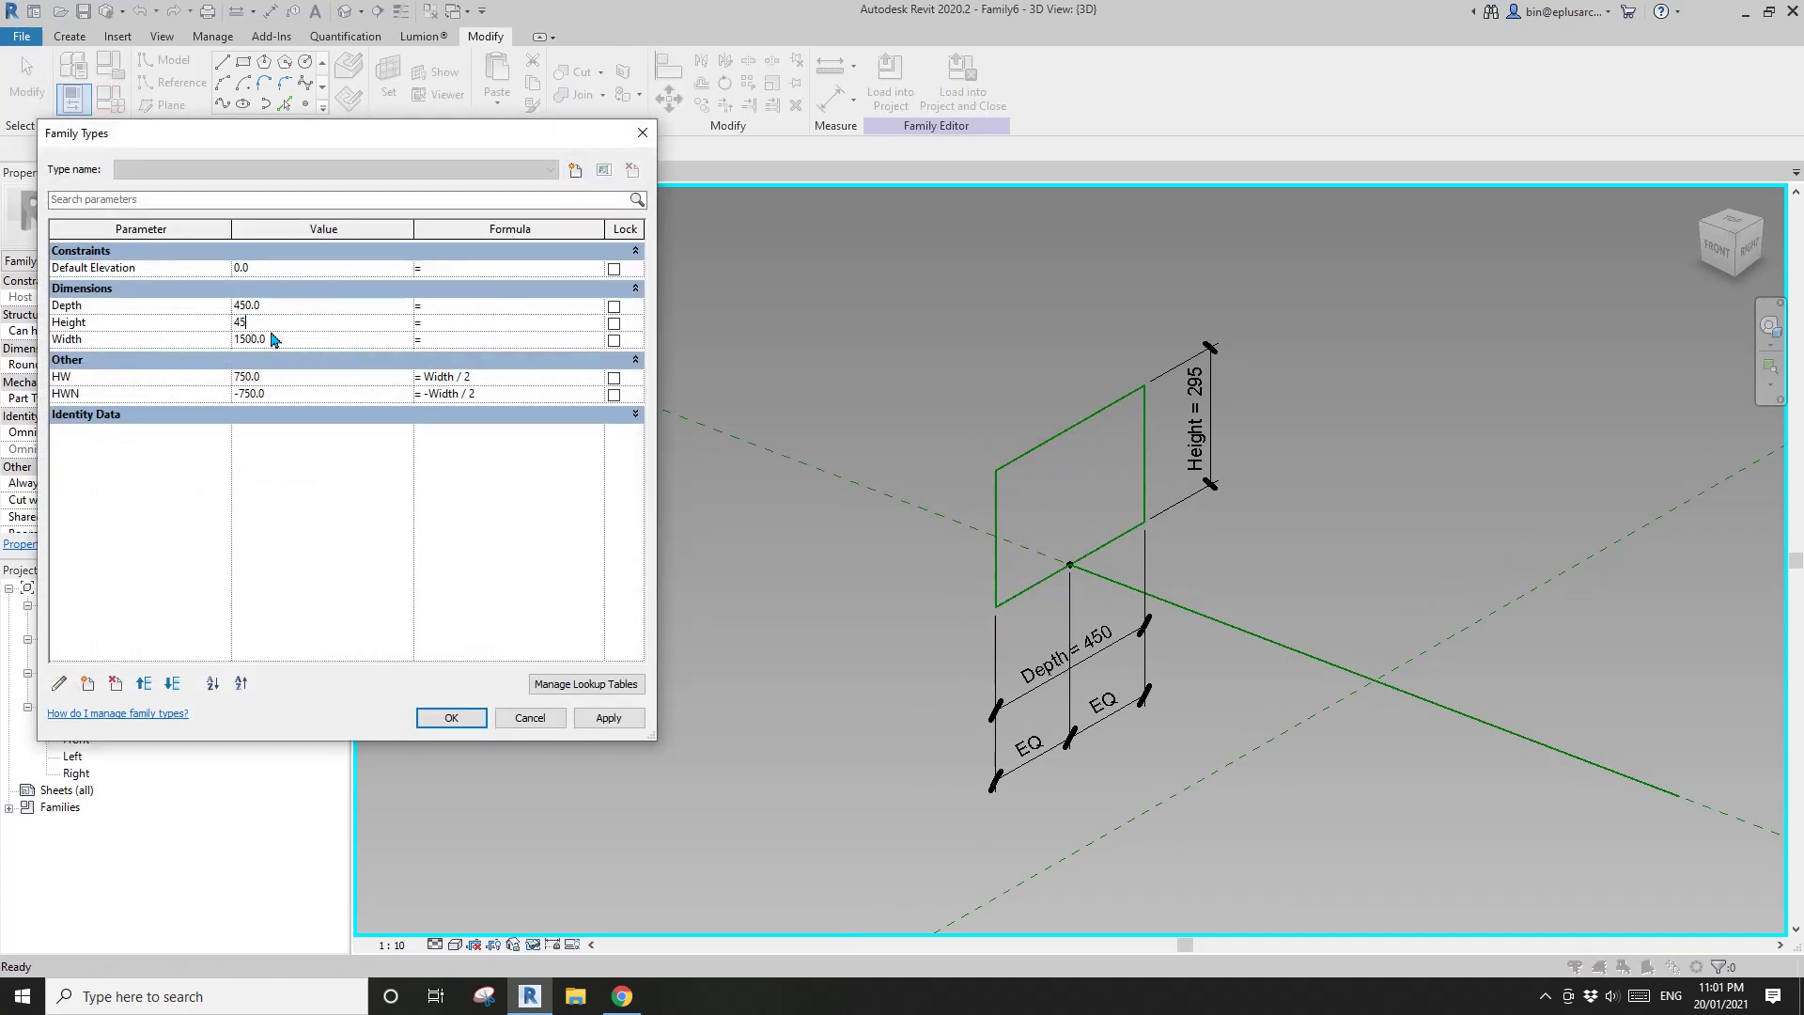
{"action": "left_click", "coordinate": [625, 723]}
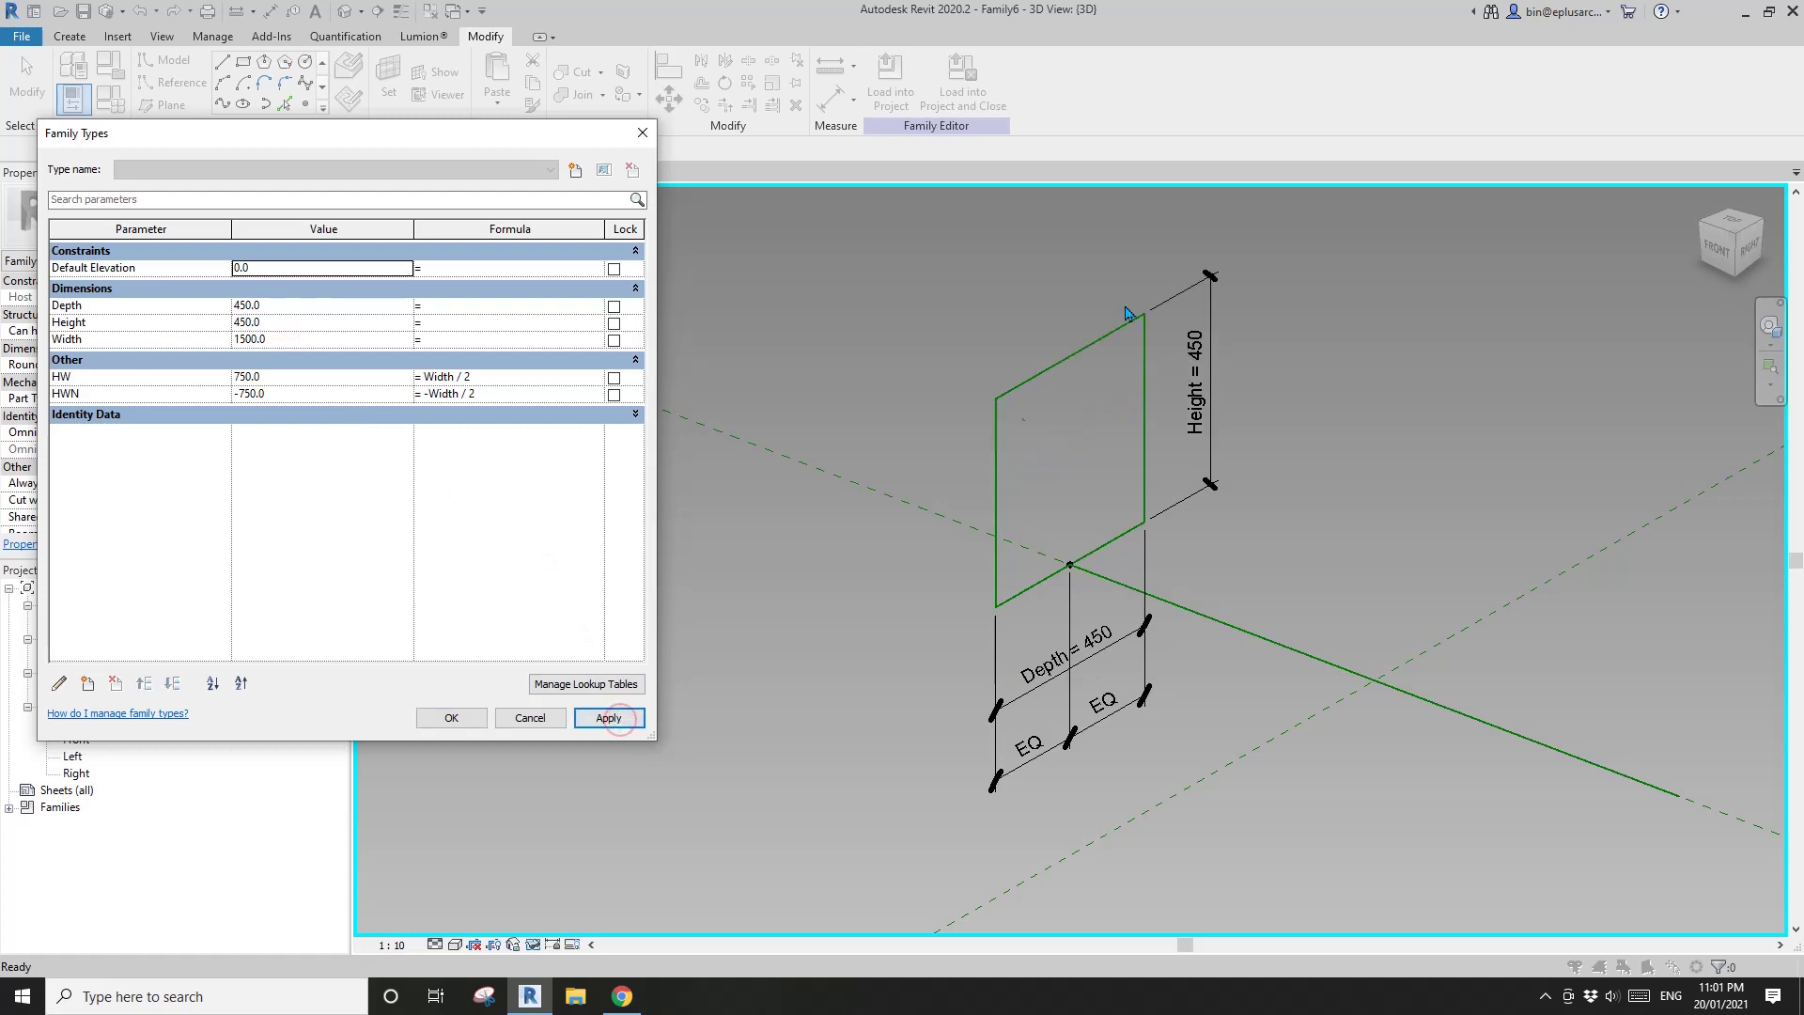
{"action": "left_click", "coordinate": [470, 721]}
{"action": "scroll", "coordinate": [878, 421], "scroll_direction": "down", "scroll_amount": 2}
{"action": "middle_click_drag", "start_coordinate": [1027, 488], "coordinate": [961, 510]}
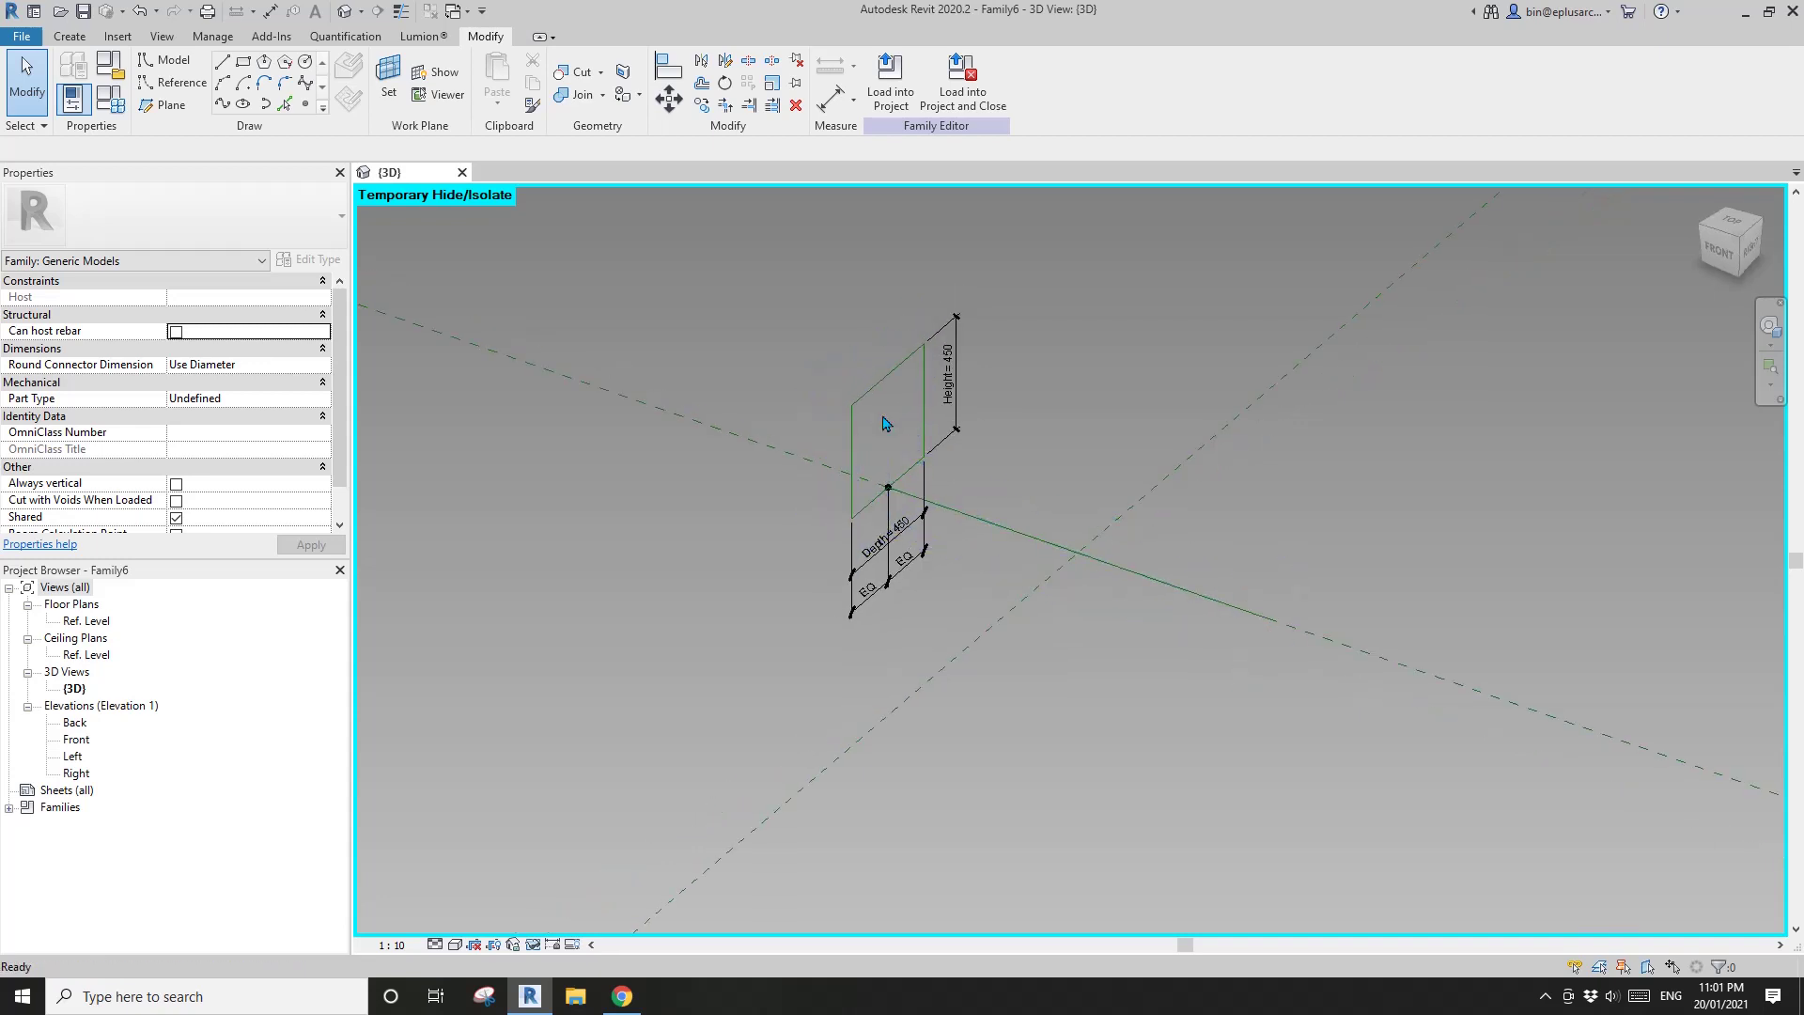
Copy the dimensioned frame and host its reference point on the reference line's far end.
{"action": "left_click_drag", "start_coordinate": [714, 246], "coordinate": [1021, 689]}
{"action": "key", "text": "c"}
{"action": "key", "text": "o"}
{"action": "left_click", "coordinate": [965, 601]}
{"action": "middle_click_drag", "start_coordinate": [966, 602], "coordinate": [975, 688]}
{"action": "left_click", "coordinate": [973, 440]}
{"action": "key", "text": "Escape"}
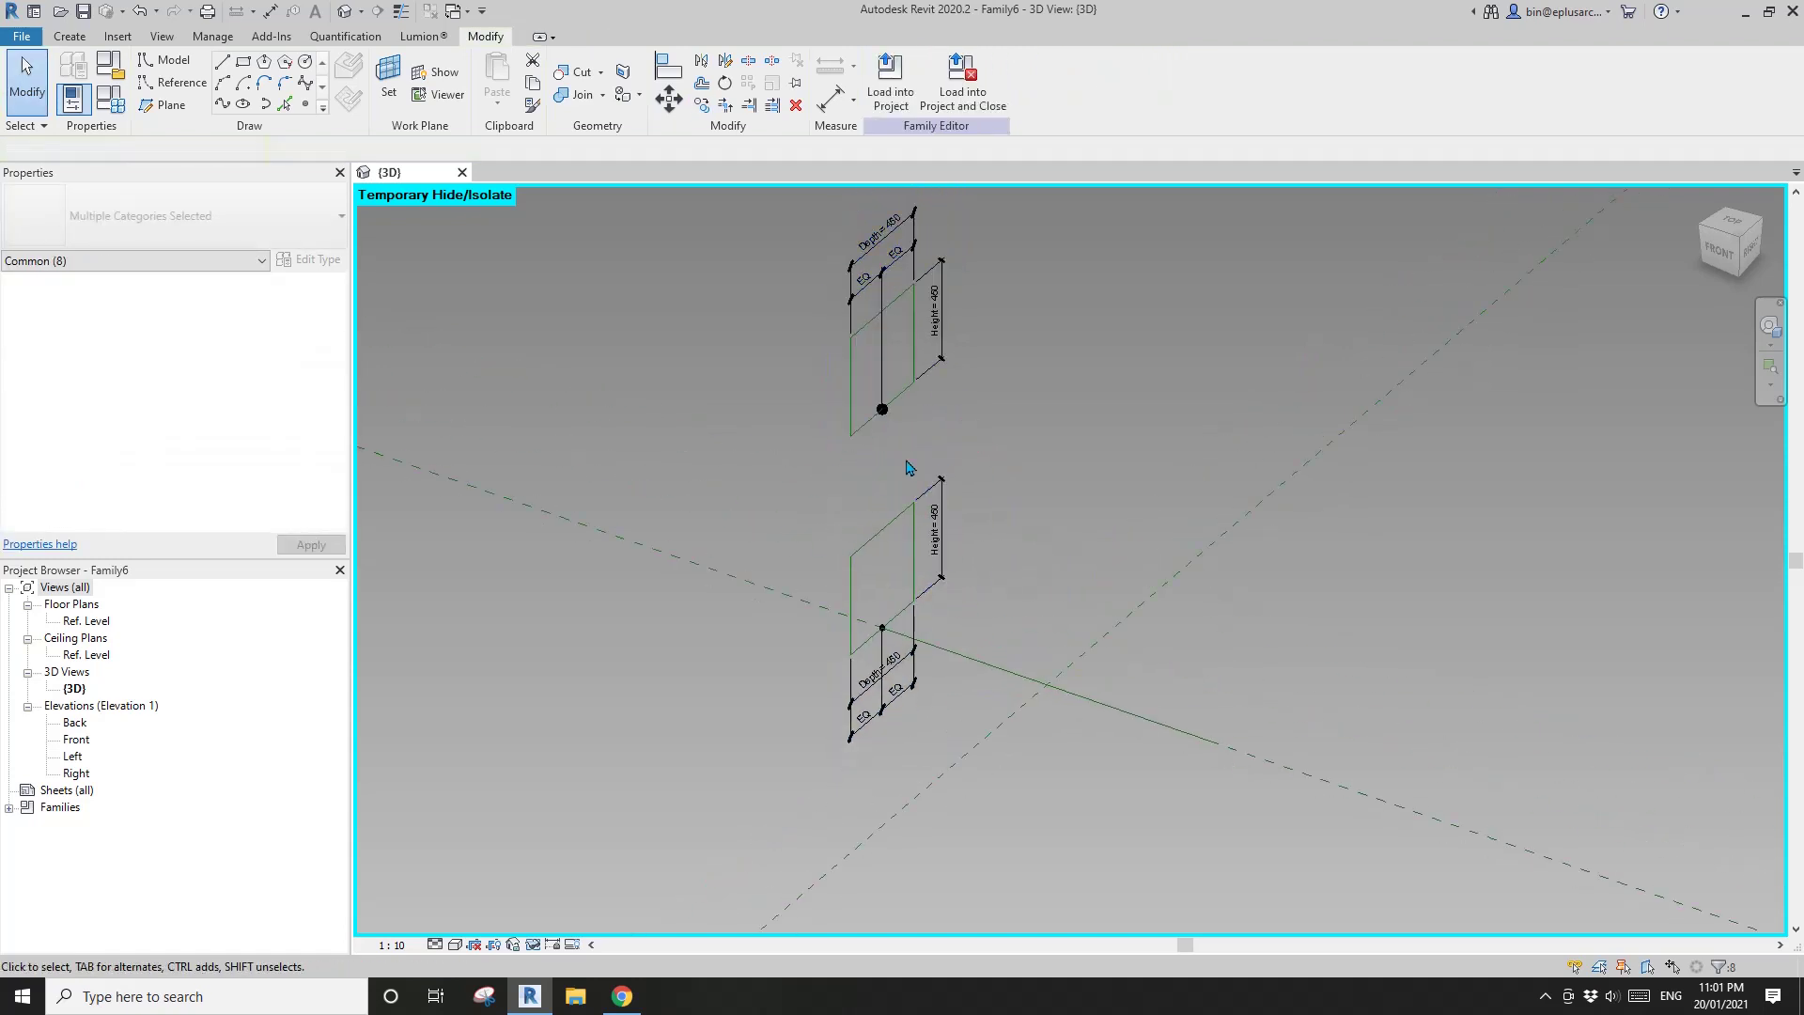
{"action": "left_click", "coordinate": [881, 409]}
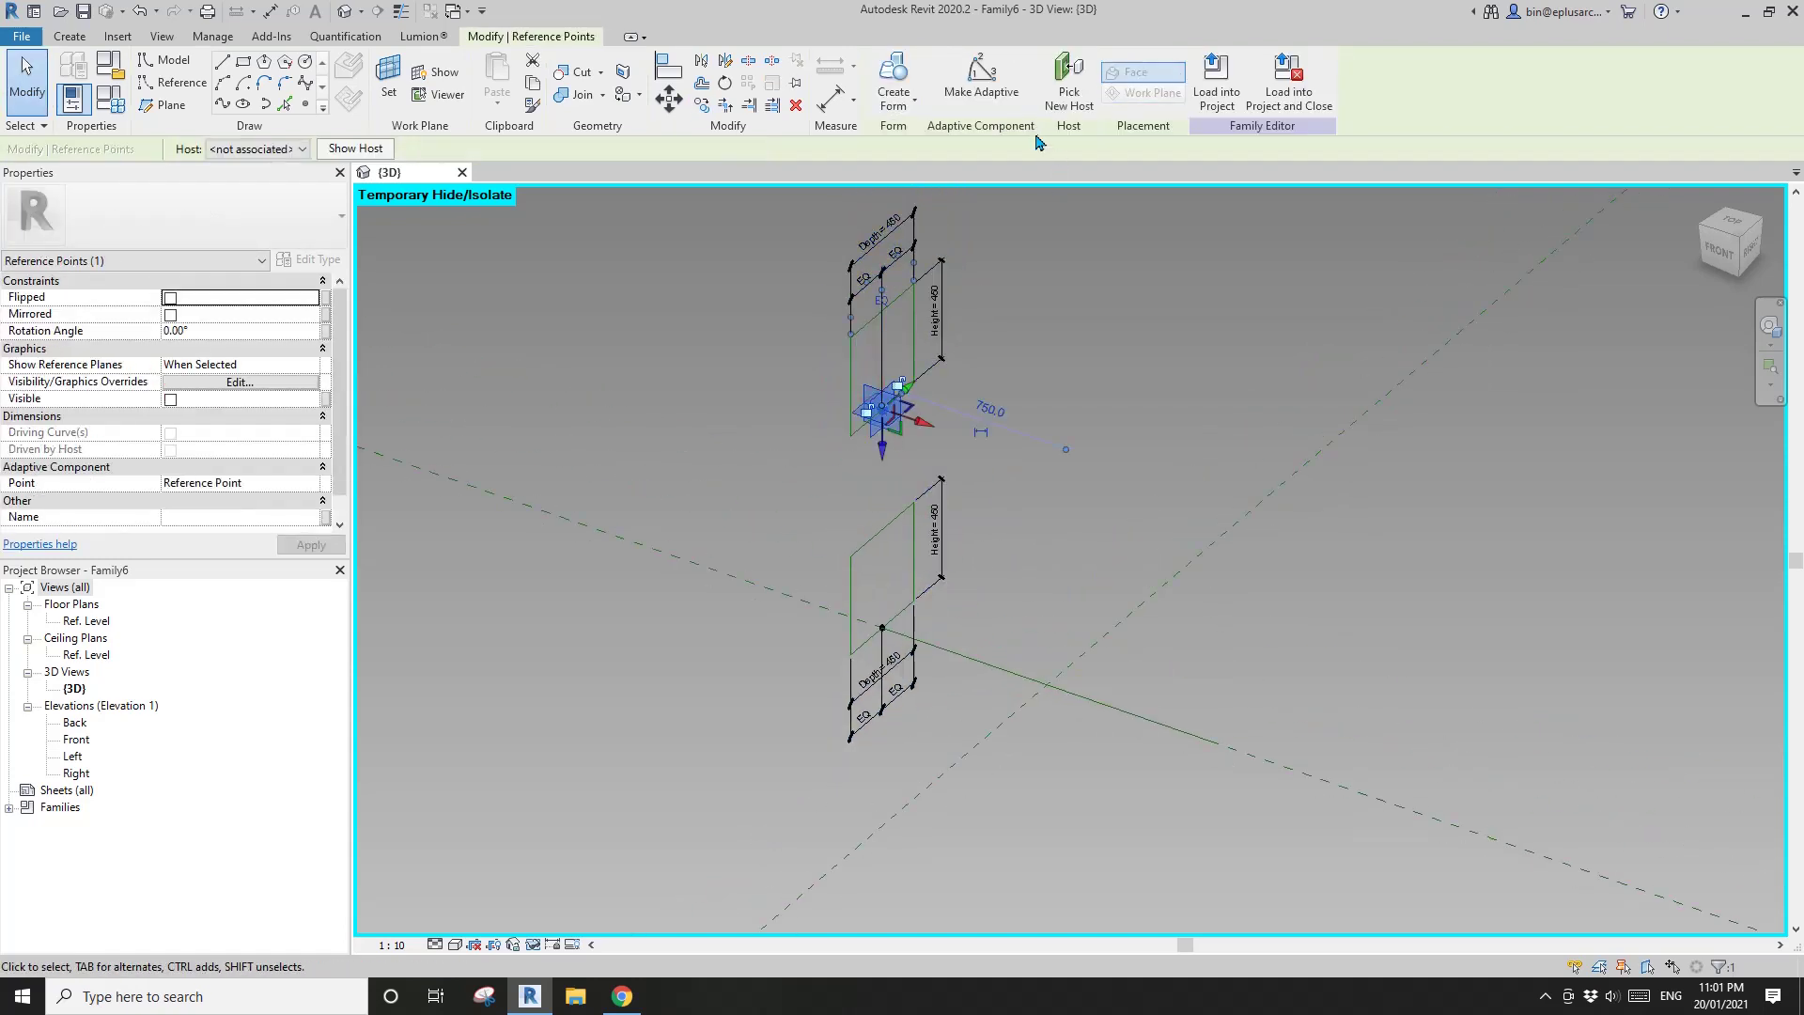
{"action": "left_click", "coordinate": [1211, 742]}
{"action": "left_click", "coordinate": [1217, 744]}
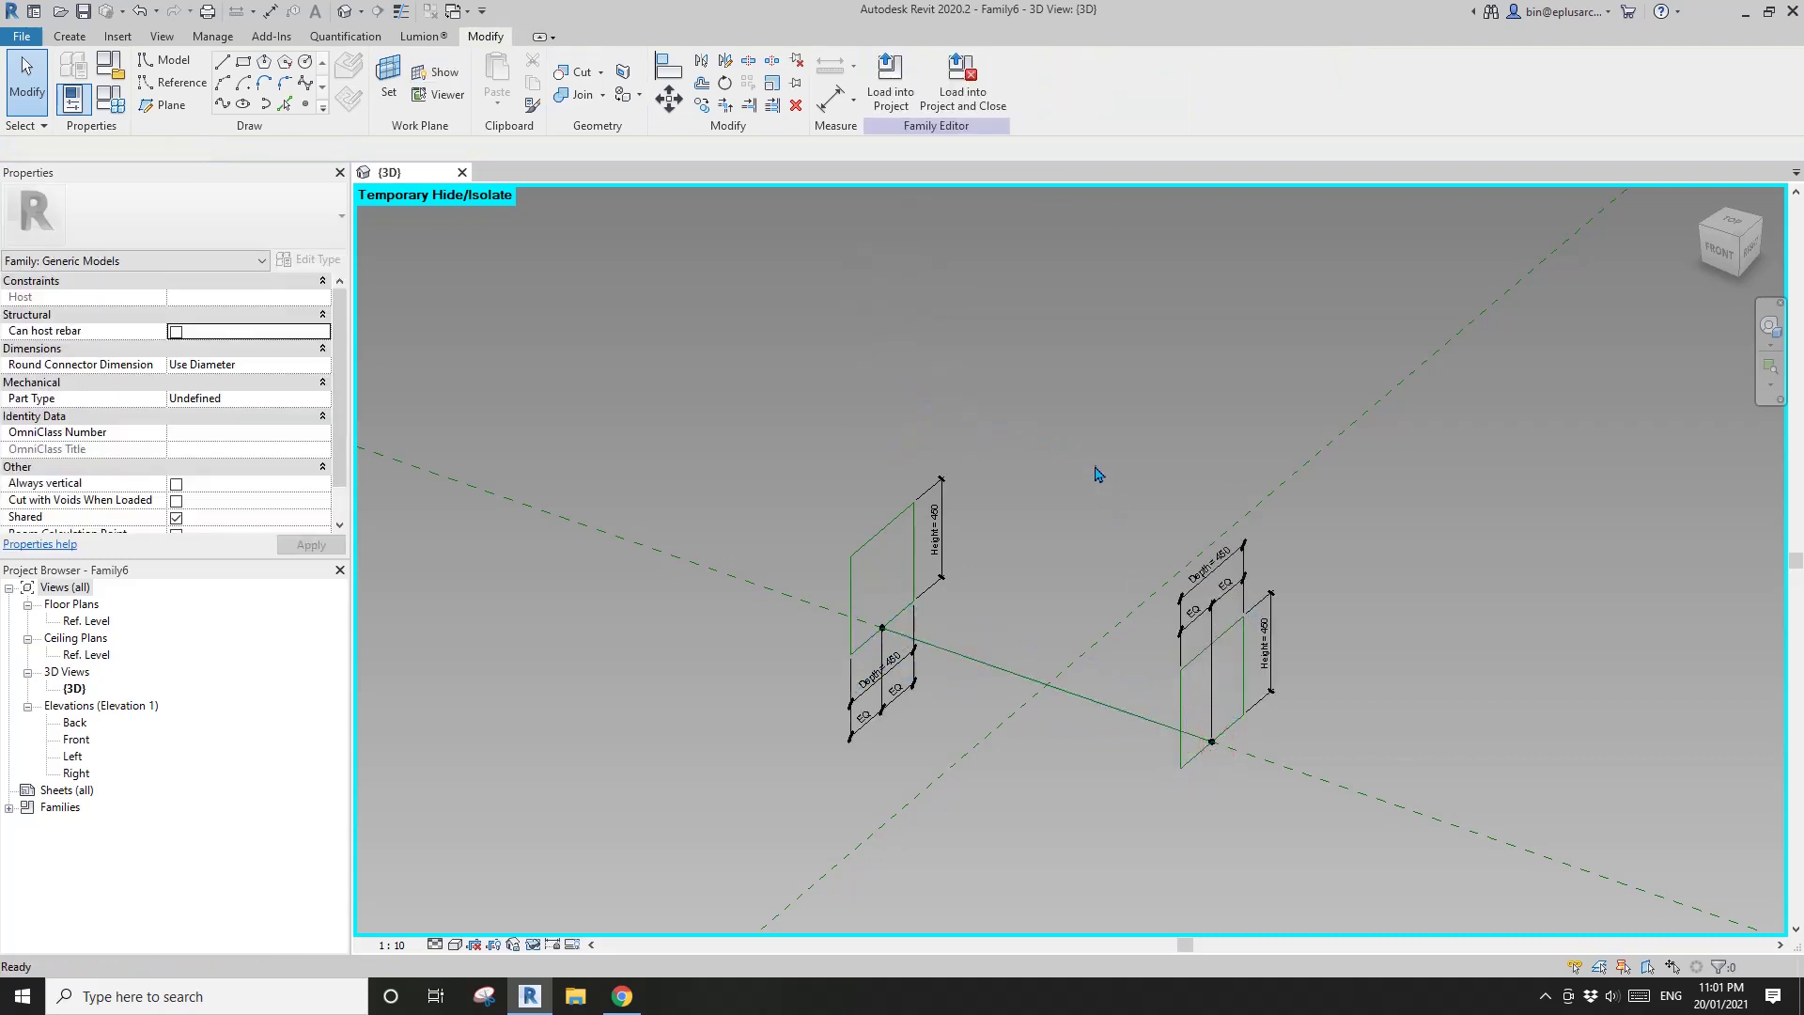
Copy the frame again, host it on the reference line's midpoint and dismiss the identical-points warning.
{"action": "left_click_drag", "start_coordinate": [1093, 460], "coordinate": [1360, 825]}
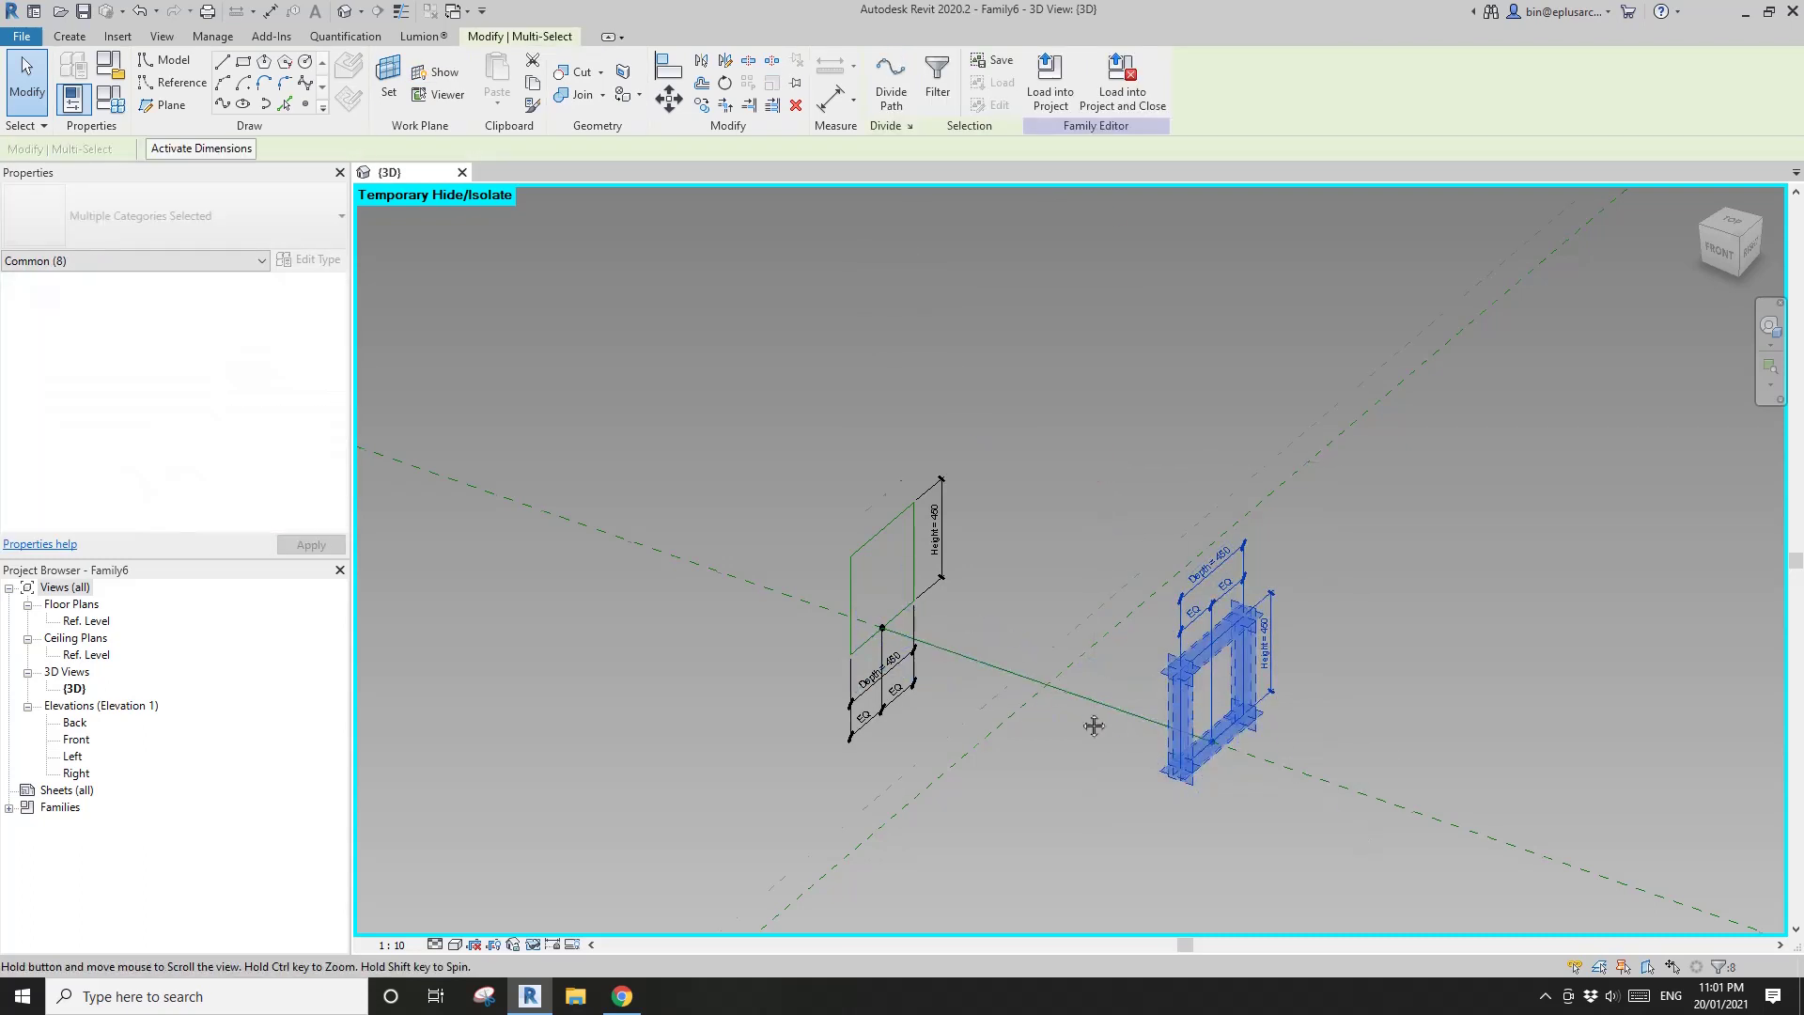
{"action": "middle_click_drag", "start_coordinate": [1090, 725], "coordinate": [1010, 703]}
{"action": "key", "text": "c"}
{"action": "key", "text": "o"}
{"action": "left_click", "coordinate": [1242, 429]}
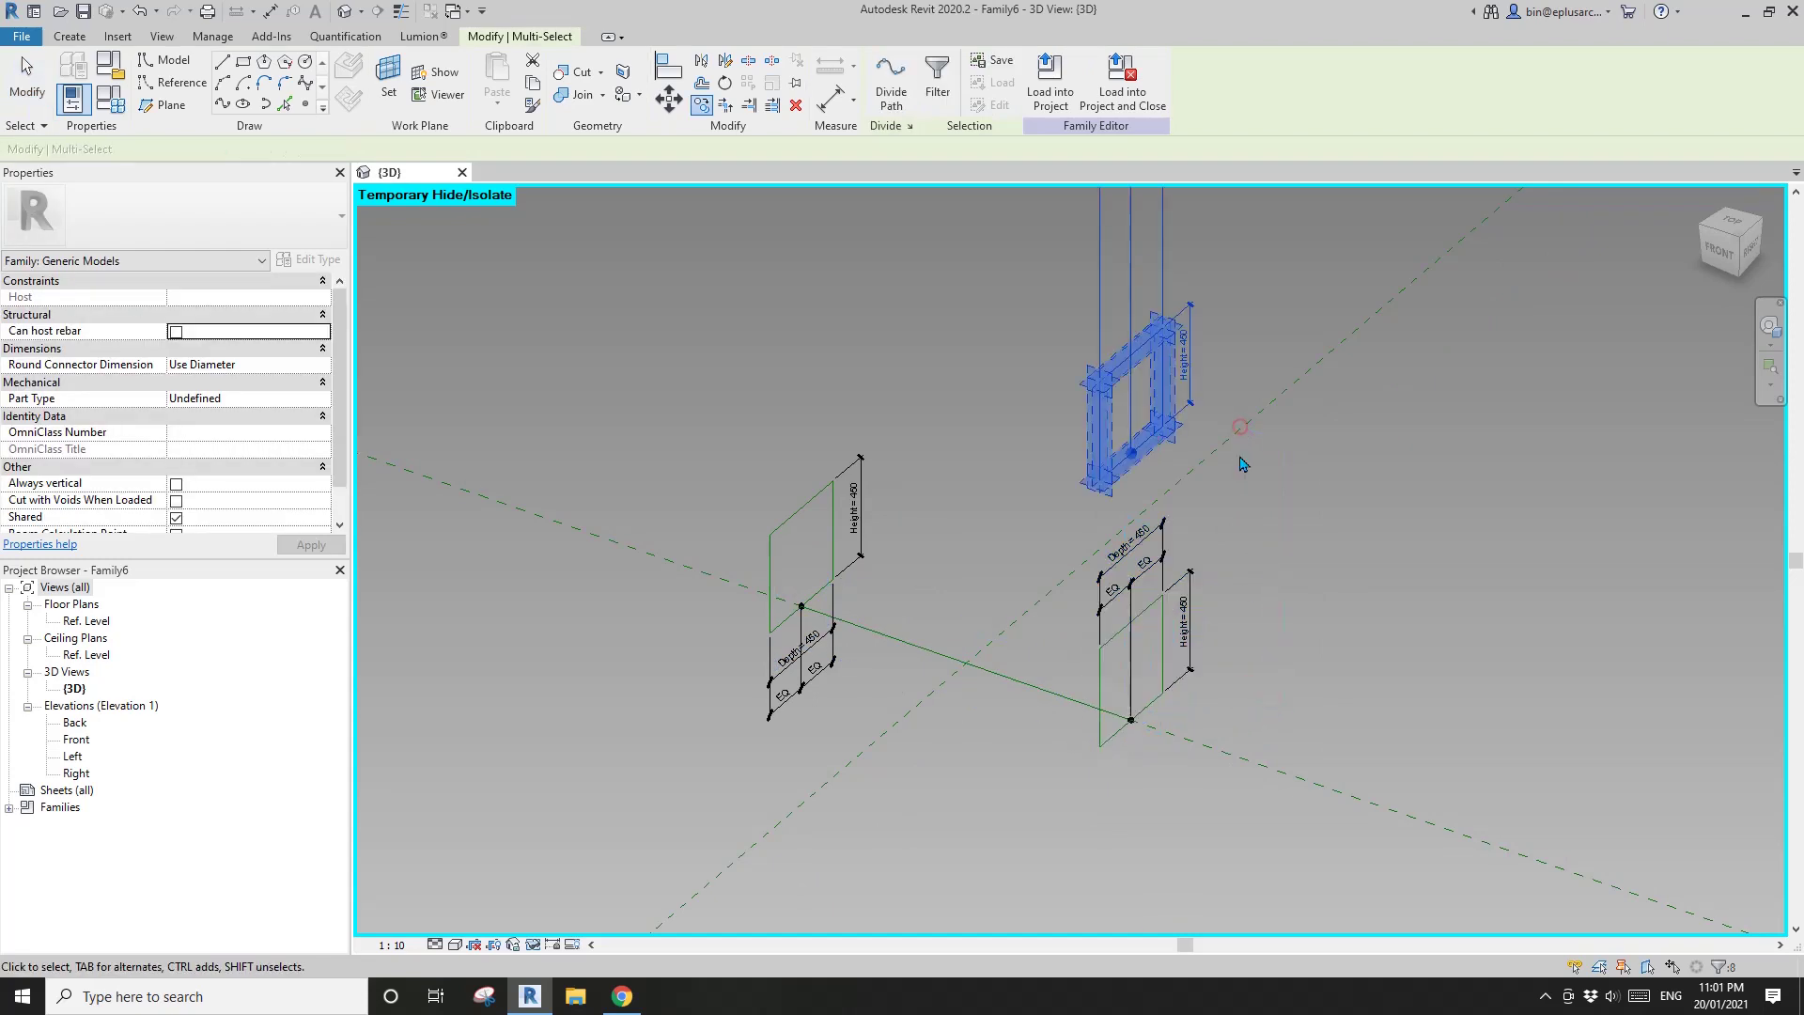
{"action": "left_click", "coordinate": [1241, 429]}
{"action": "left_click", "coordinate": [1146, 470]}
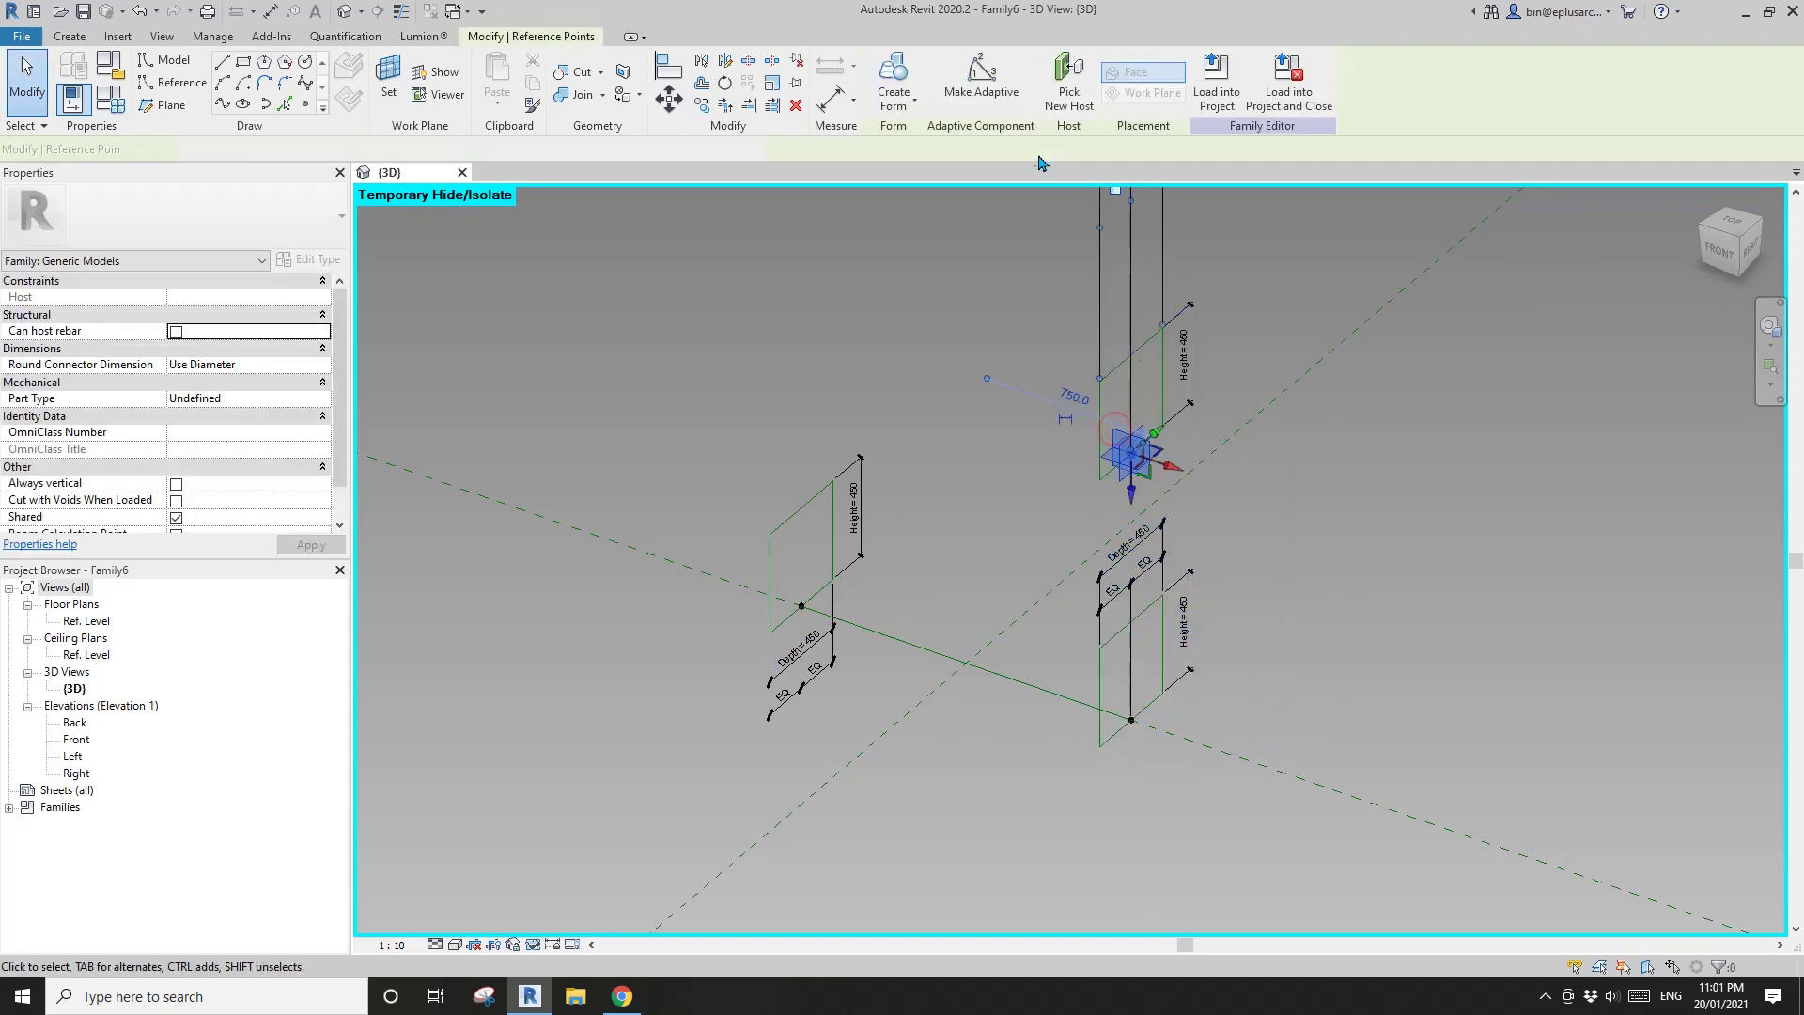
{"action": "left_click", "coordinate": [966, 663]}
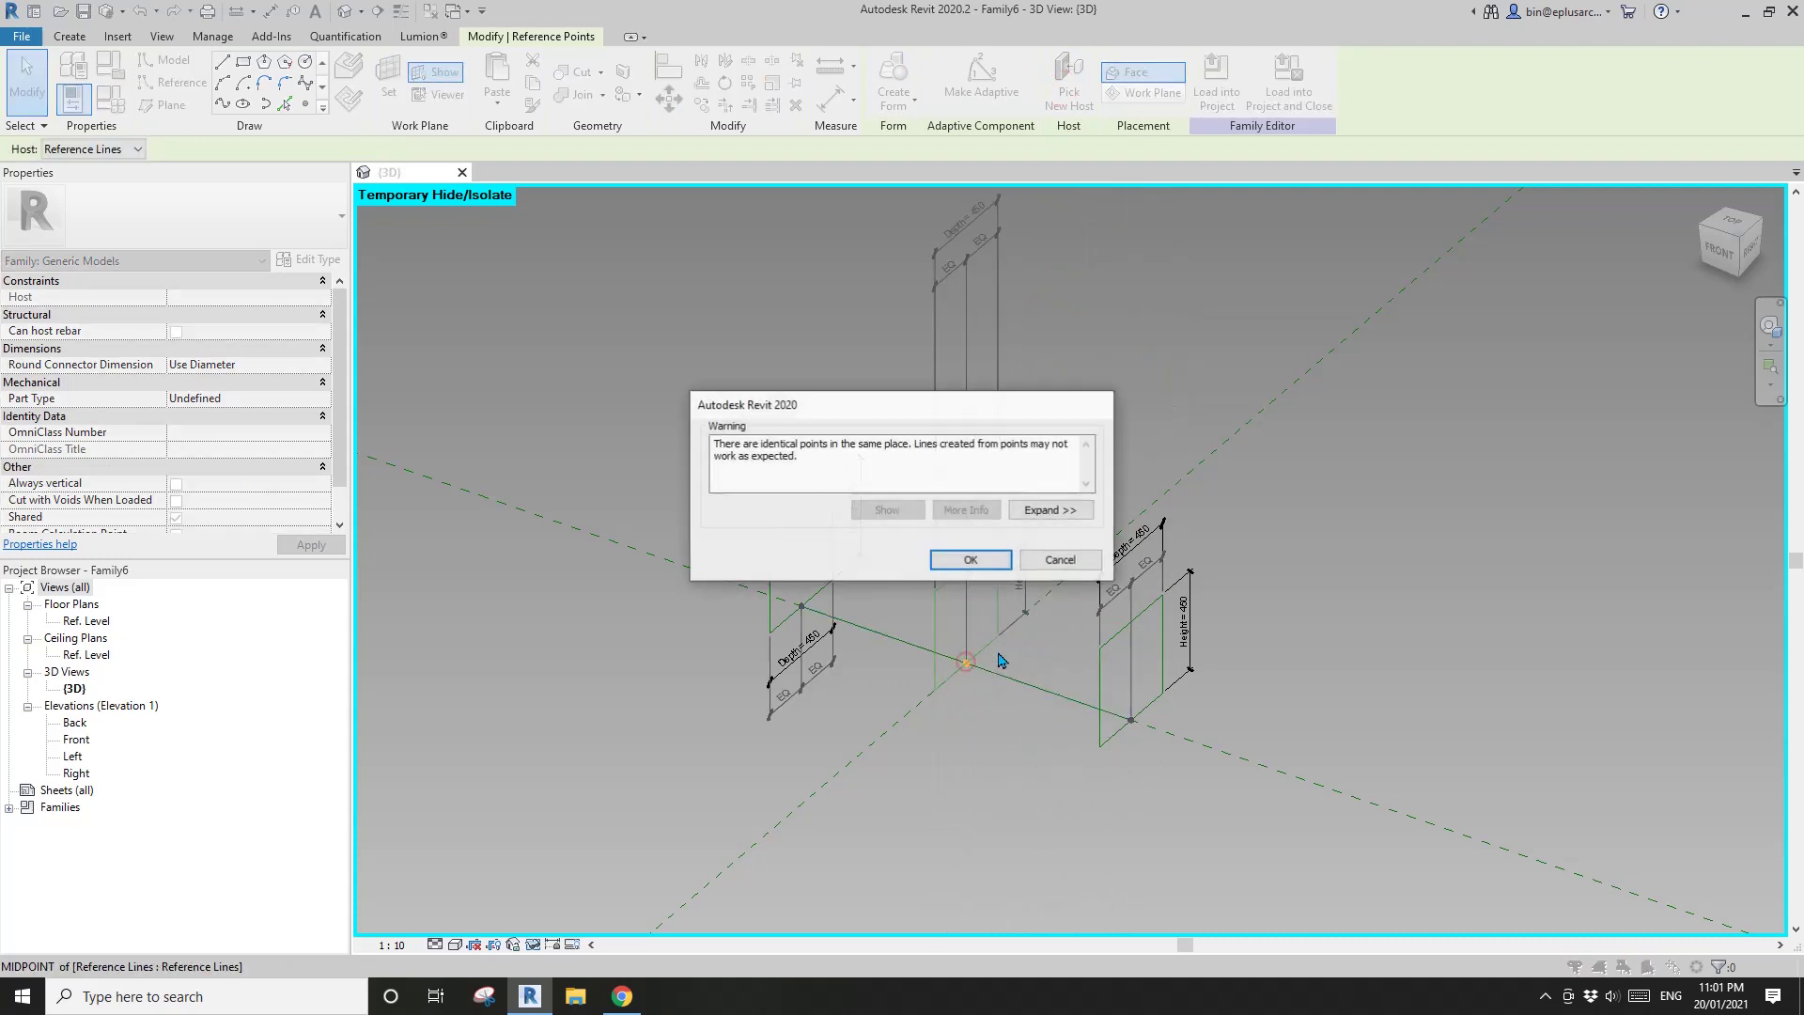
{"action": "left_click", "coordinate": [986, 564]}
Move the middle frame's EQ and Depth = 450 dimensions down near the frame.
{"action": "left_click", "coordinate": [975, 414]}
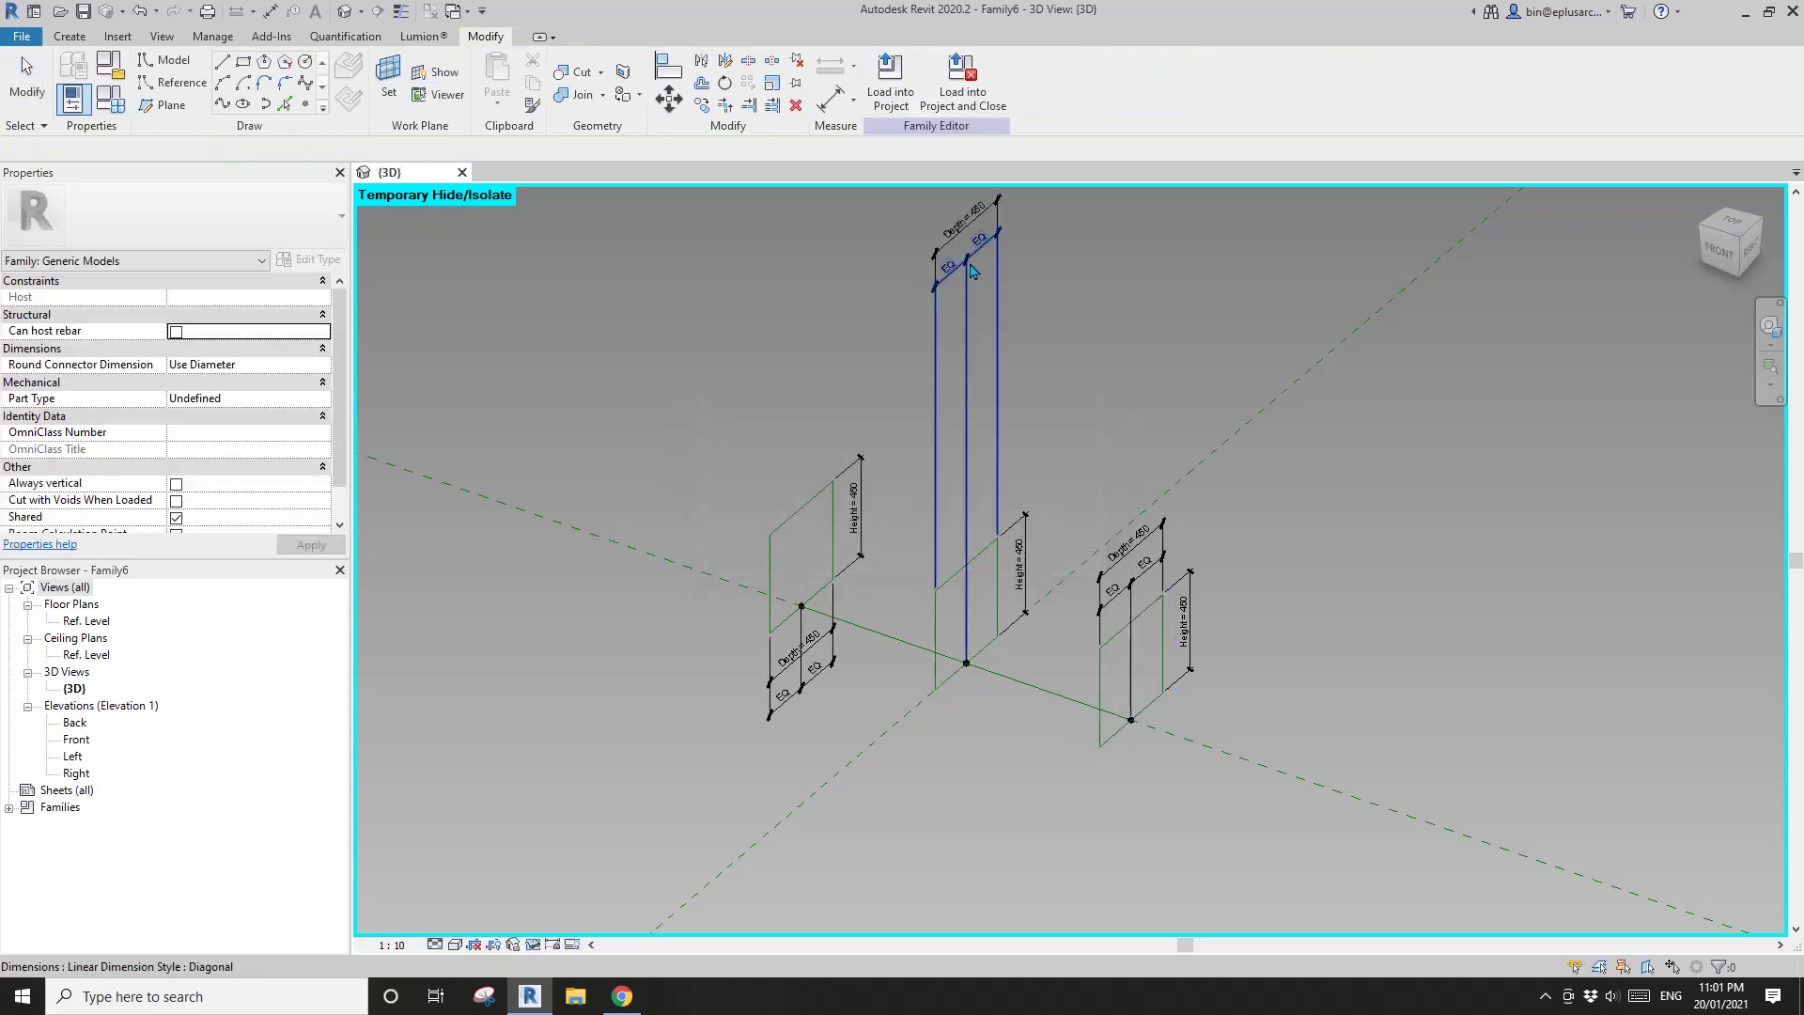
{"action": "left_click_drag", "start_coordinate": [974, 410], "coordinate": [984, 490]}
{"action": "left_click_drag", "start_coordinate": [966, 226], "coordinate": [968, 470]}
{"action": "scroll", "coordinate": [996, 570], "scroll_direction": "up", "scroll_amount": 3}
{"action": "left_click", "coordinate": [1063, 610]}
{"action": "scroll", "coordinate": [1062, 601], "scroll_direction": "up", "scroll_amount": 1}
{"action": "middle_click_drag", "start_coordinate": [1015, 644], "coordinate": [826, 511]}
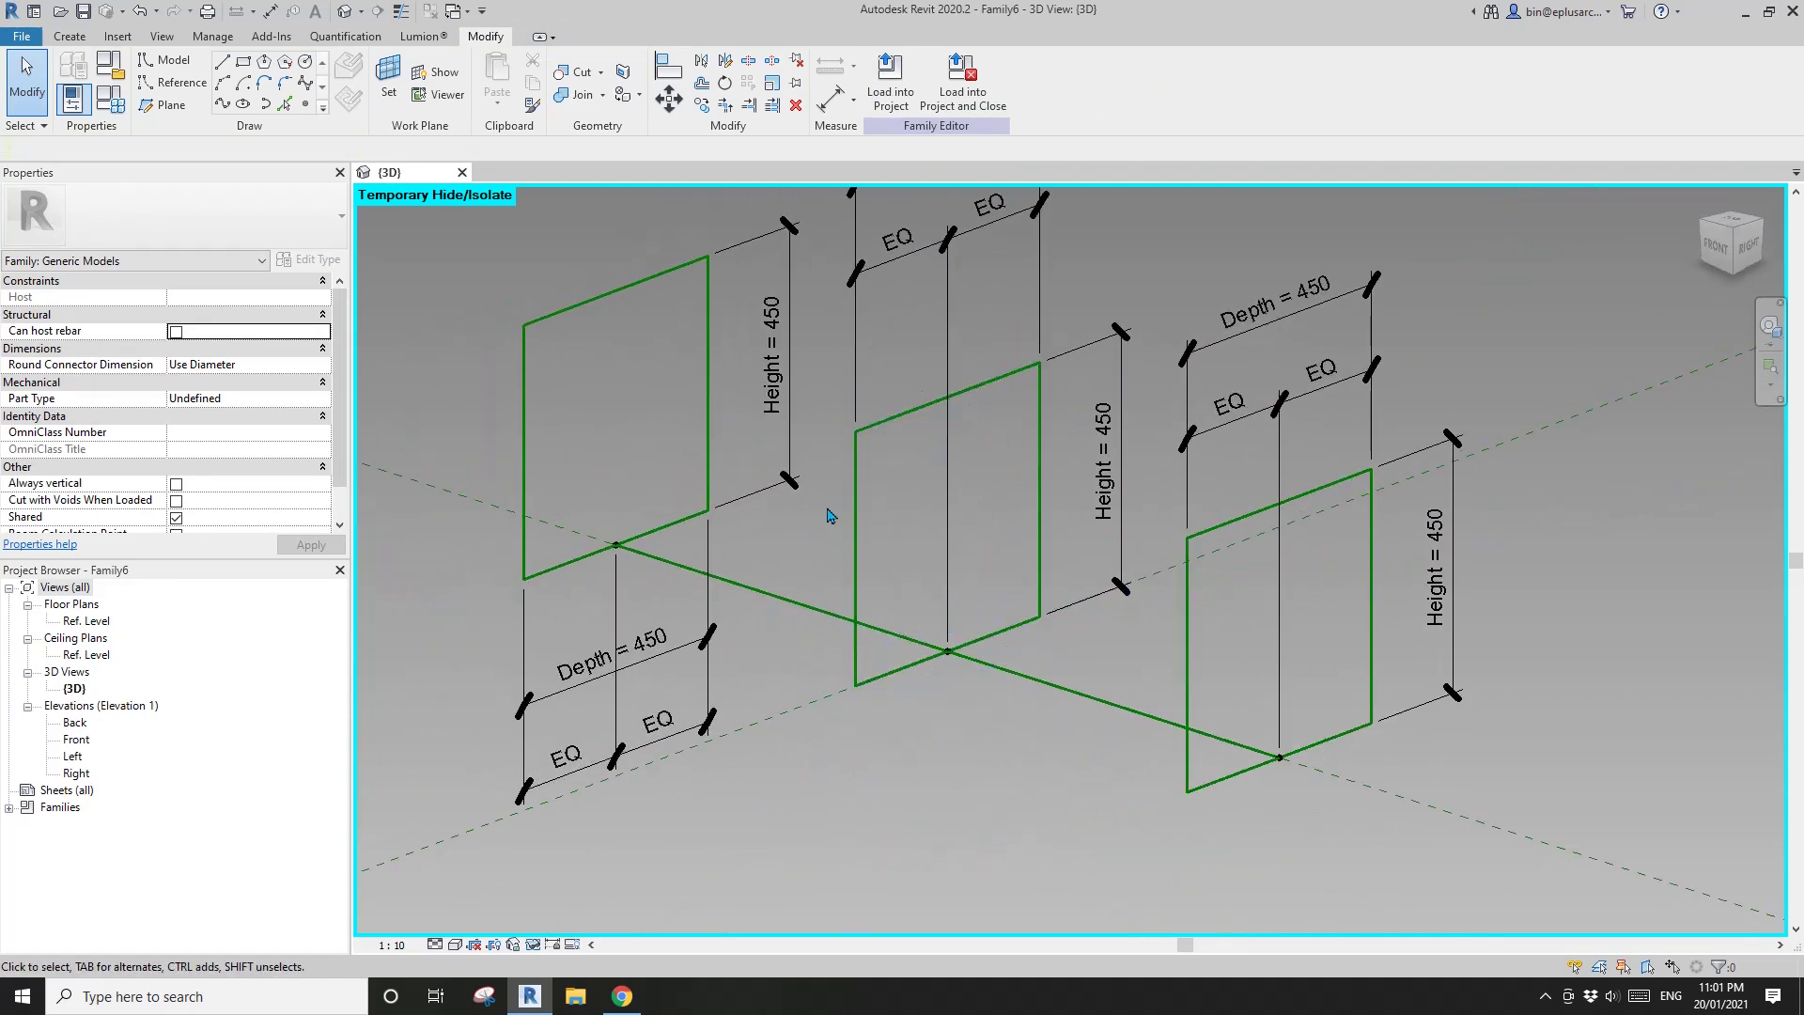
{"action": "middle_click_drag", "start_coordinate": [1015, 437], "coordinate": [982, 517], "text": "shift"}
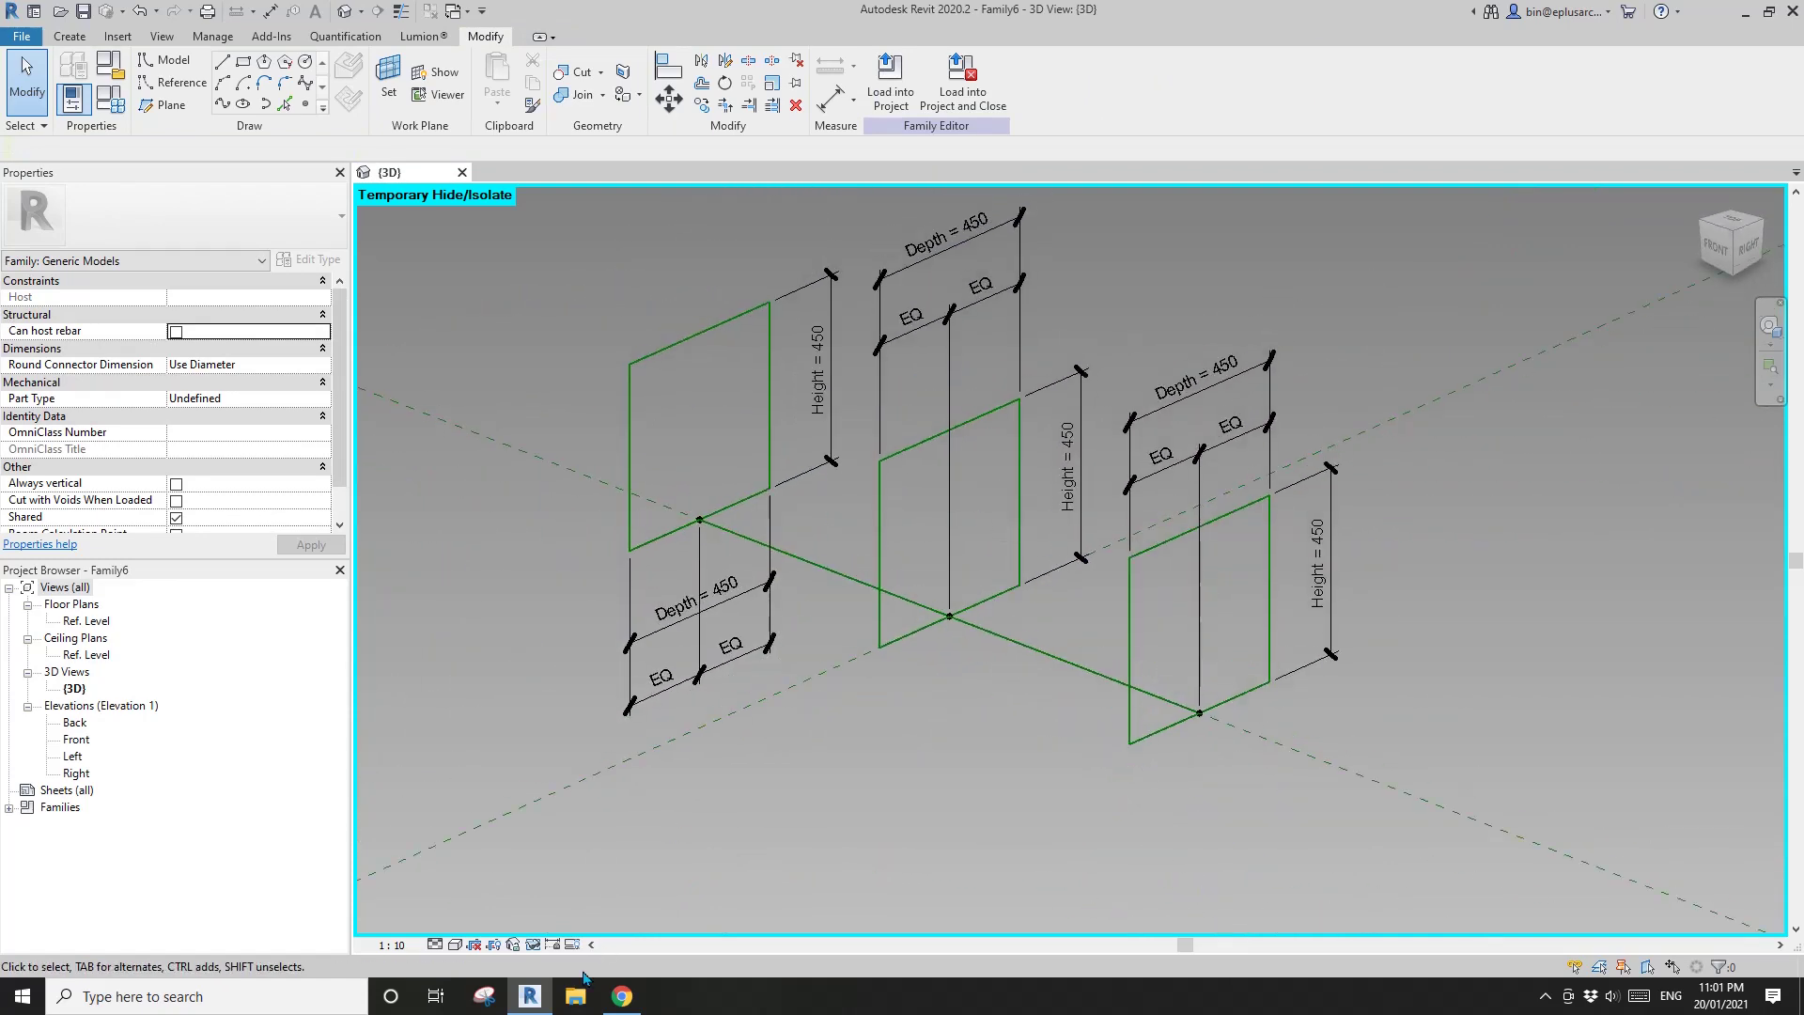
Switch to Chrome to view the slatted-bench photo S_3579926.jpg from the Table Revit email.
{"action": "left_click", "coordinate": [622, 996]}
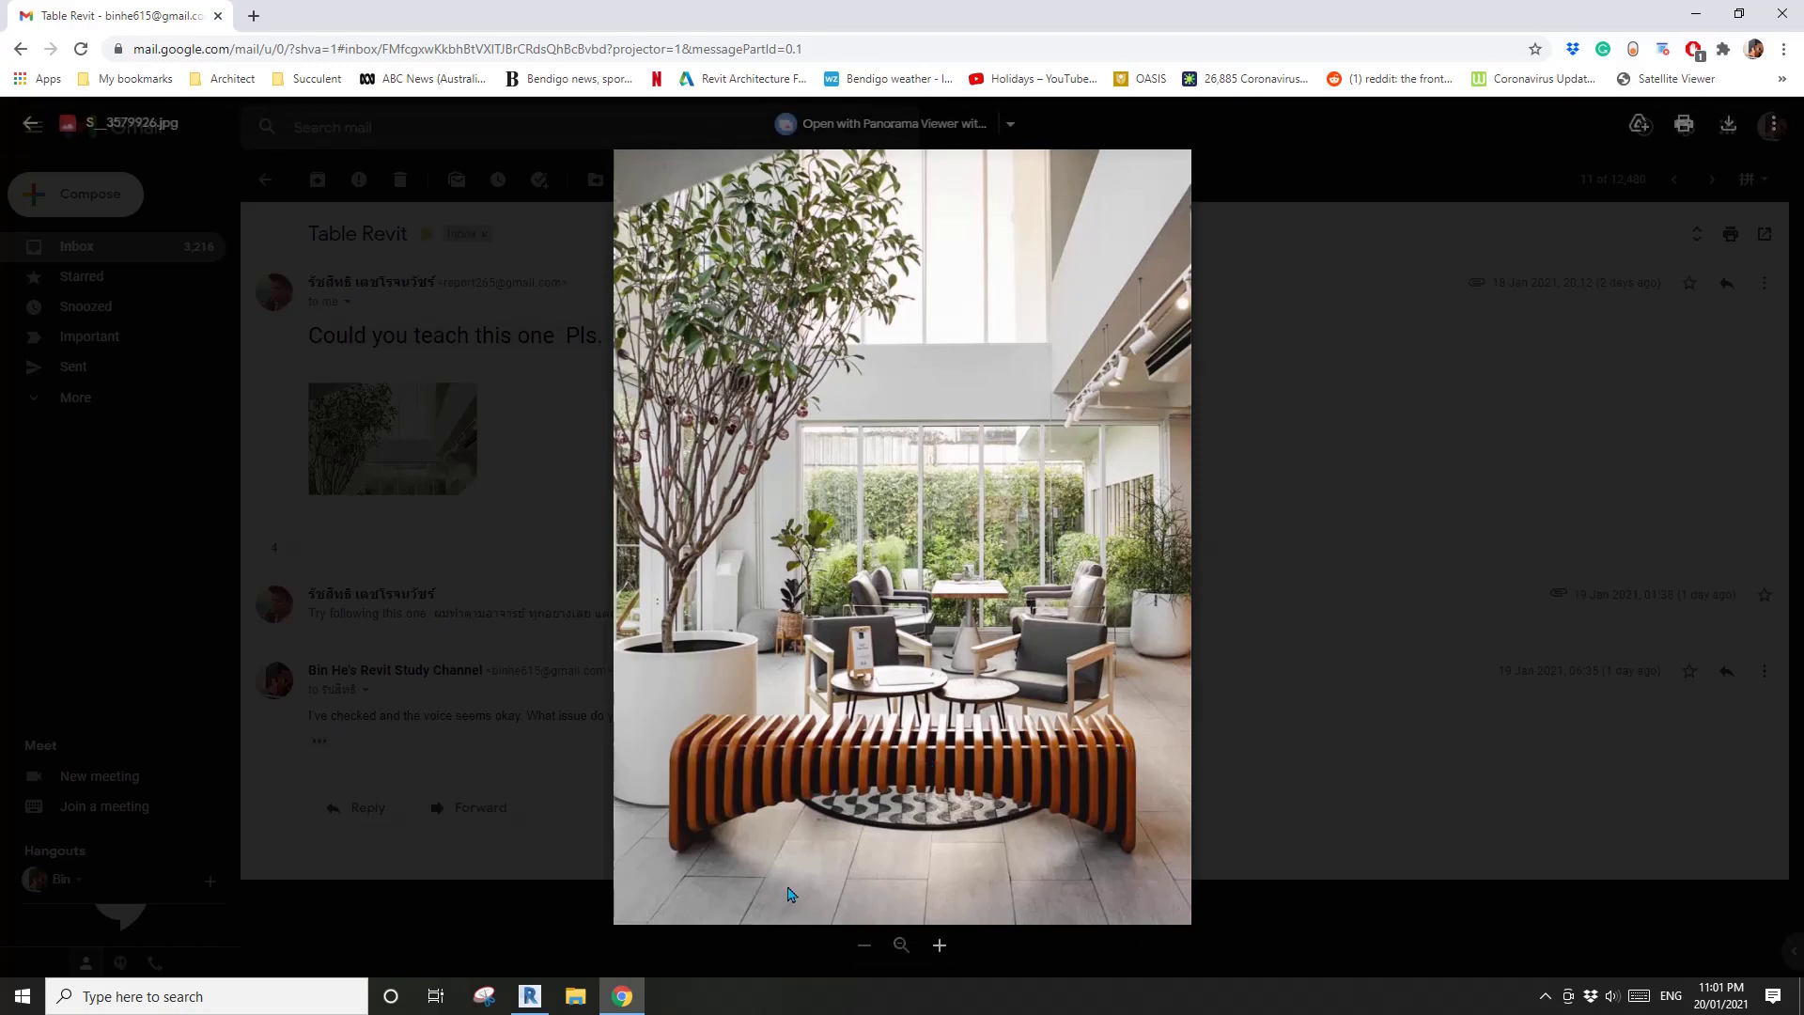
Label the middle frame's height dimension with a new HH parameter.
{"action": "left_click", "coordinate": [531, 996]}
{"action": "middle_click_drag", "start_coordinate": [1042, 622], "coordinate": [1002, 639]}
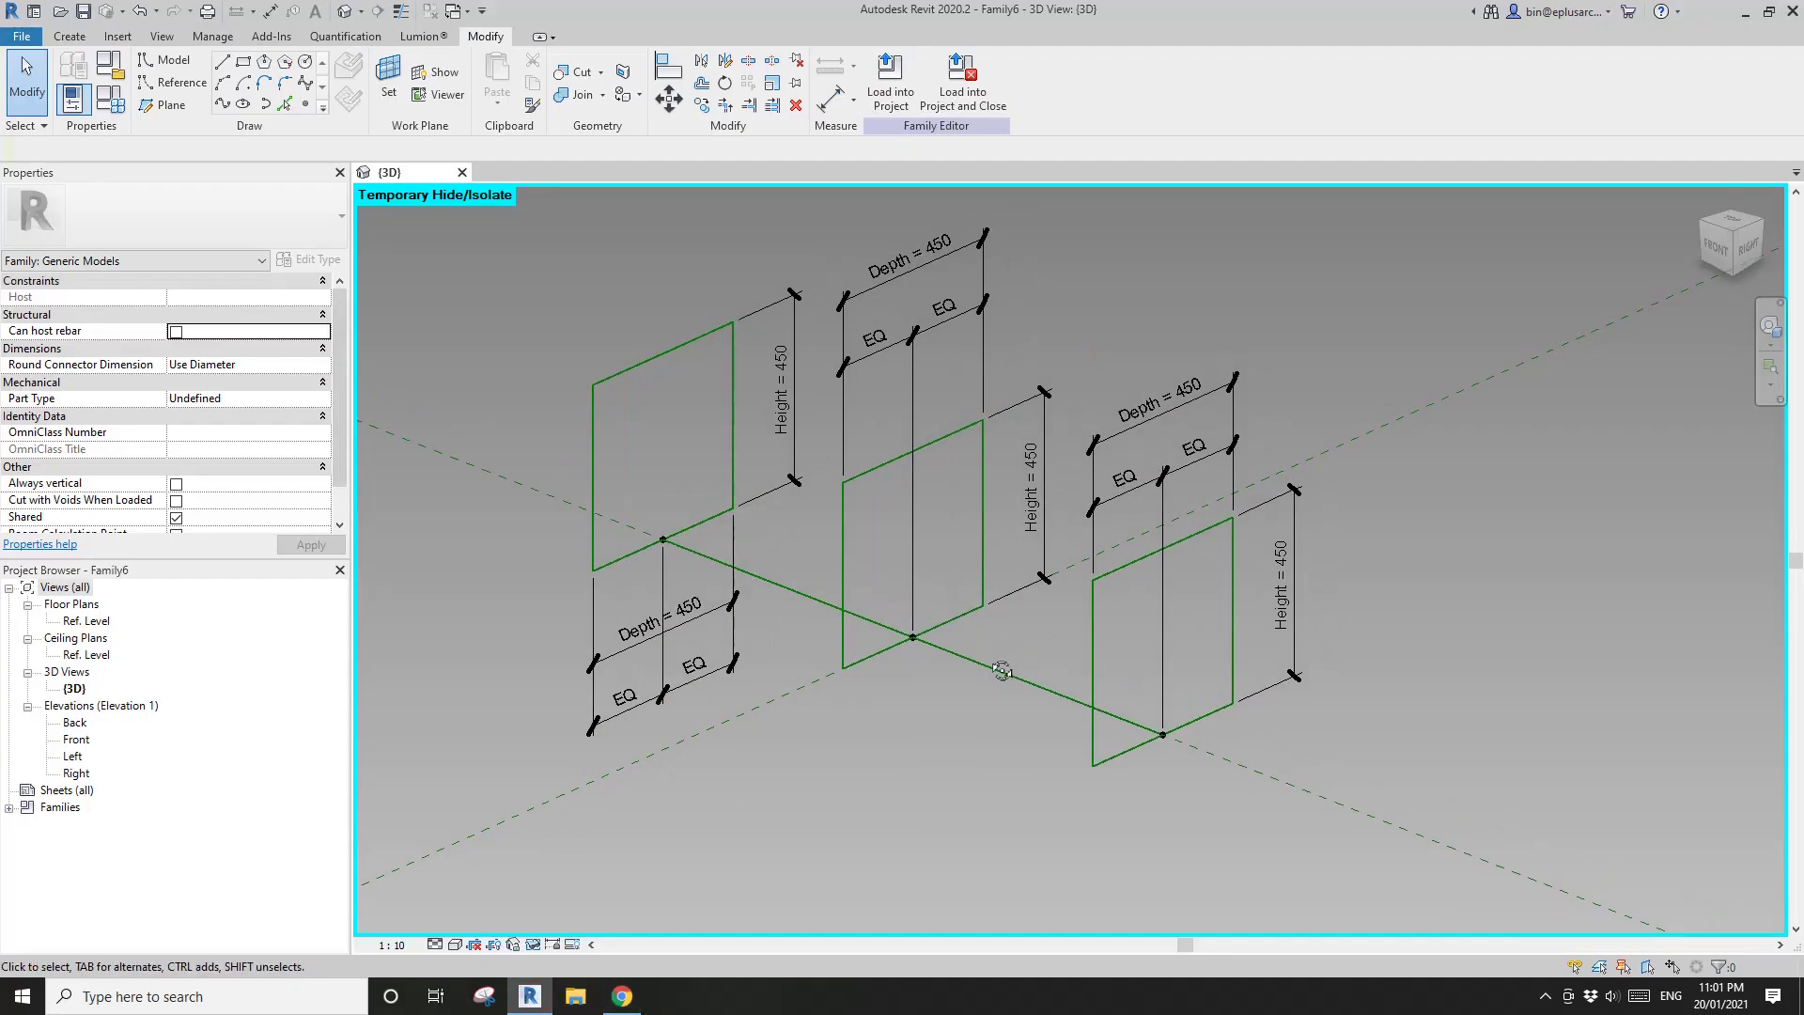
{"action": "left_click", "coordinate": [1041, 501]}
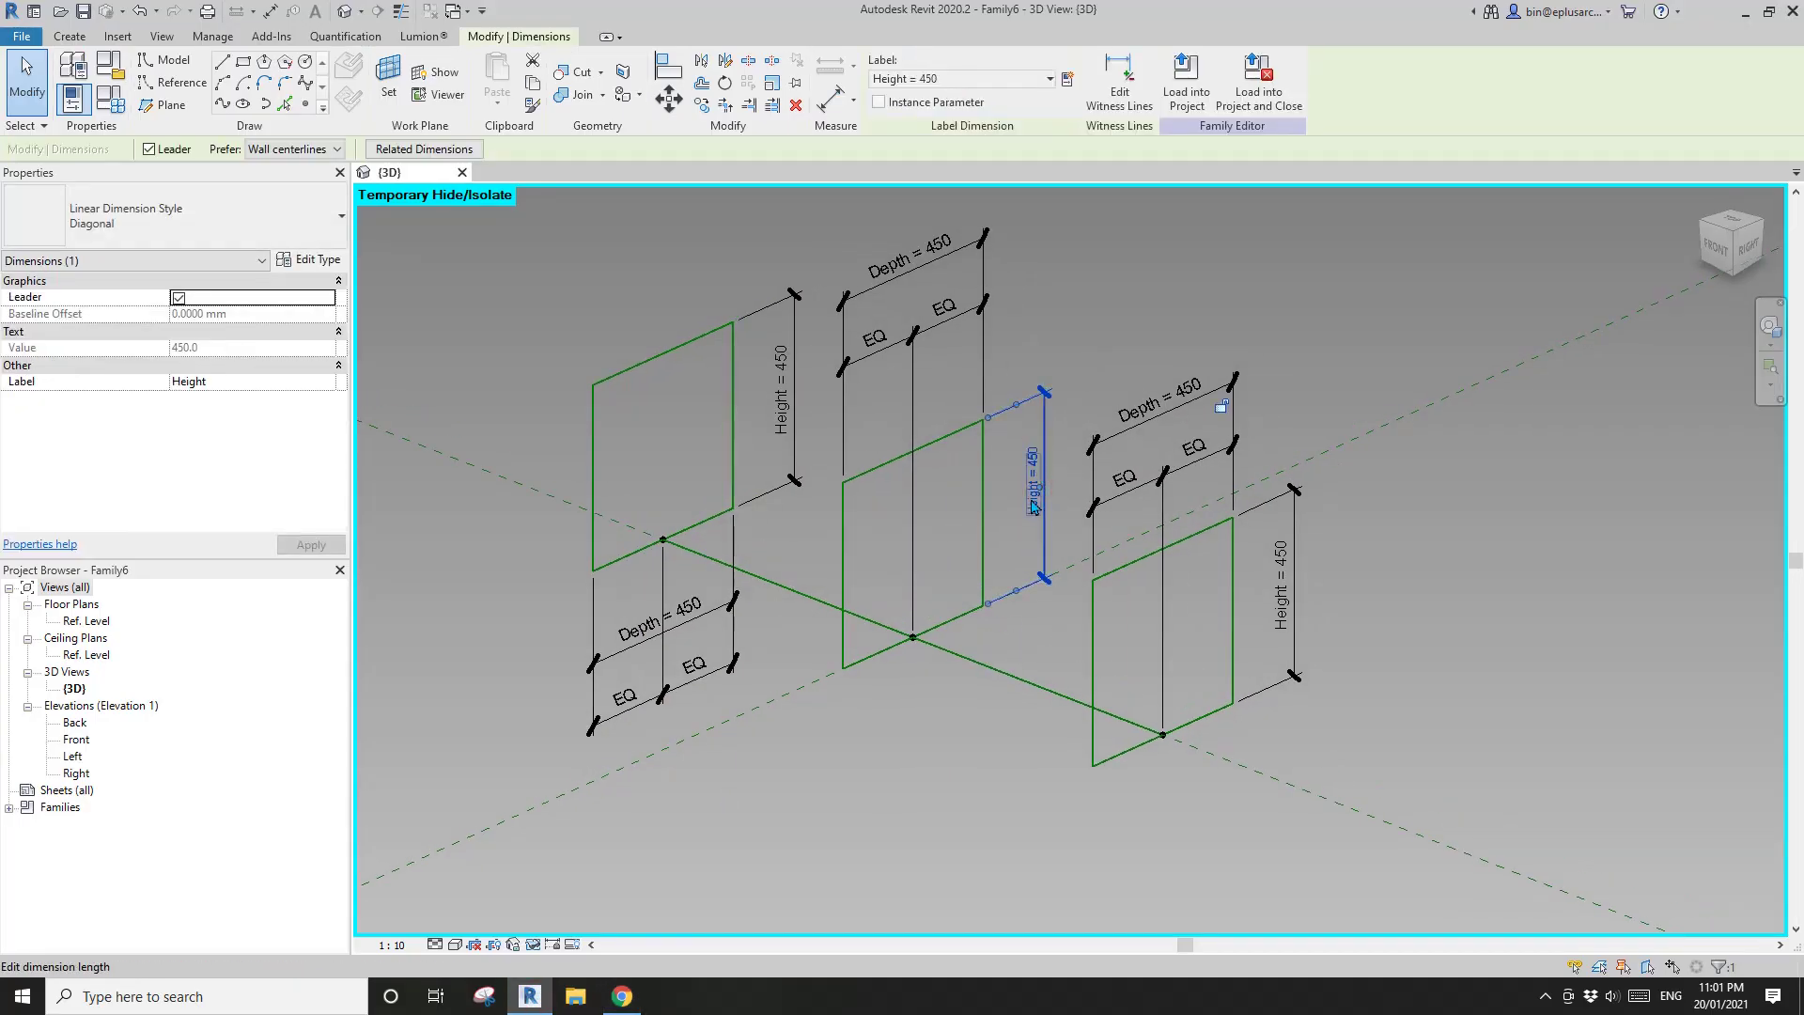
{"action": "left_click", "coordinate": [1066, 79]}
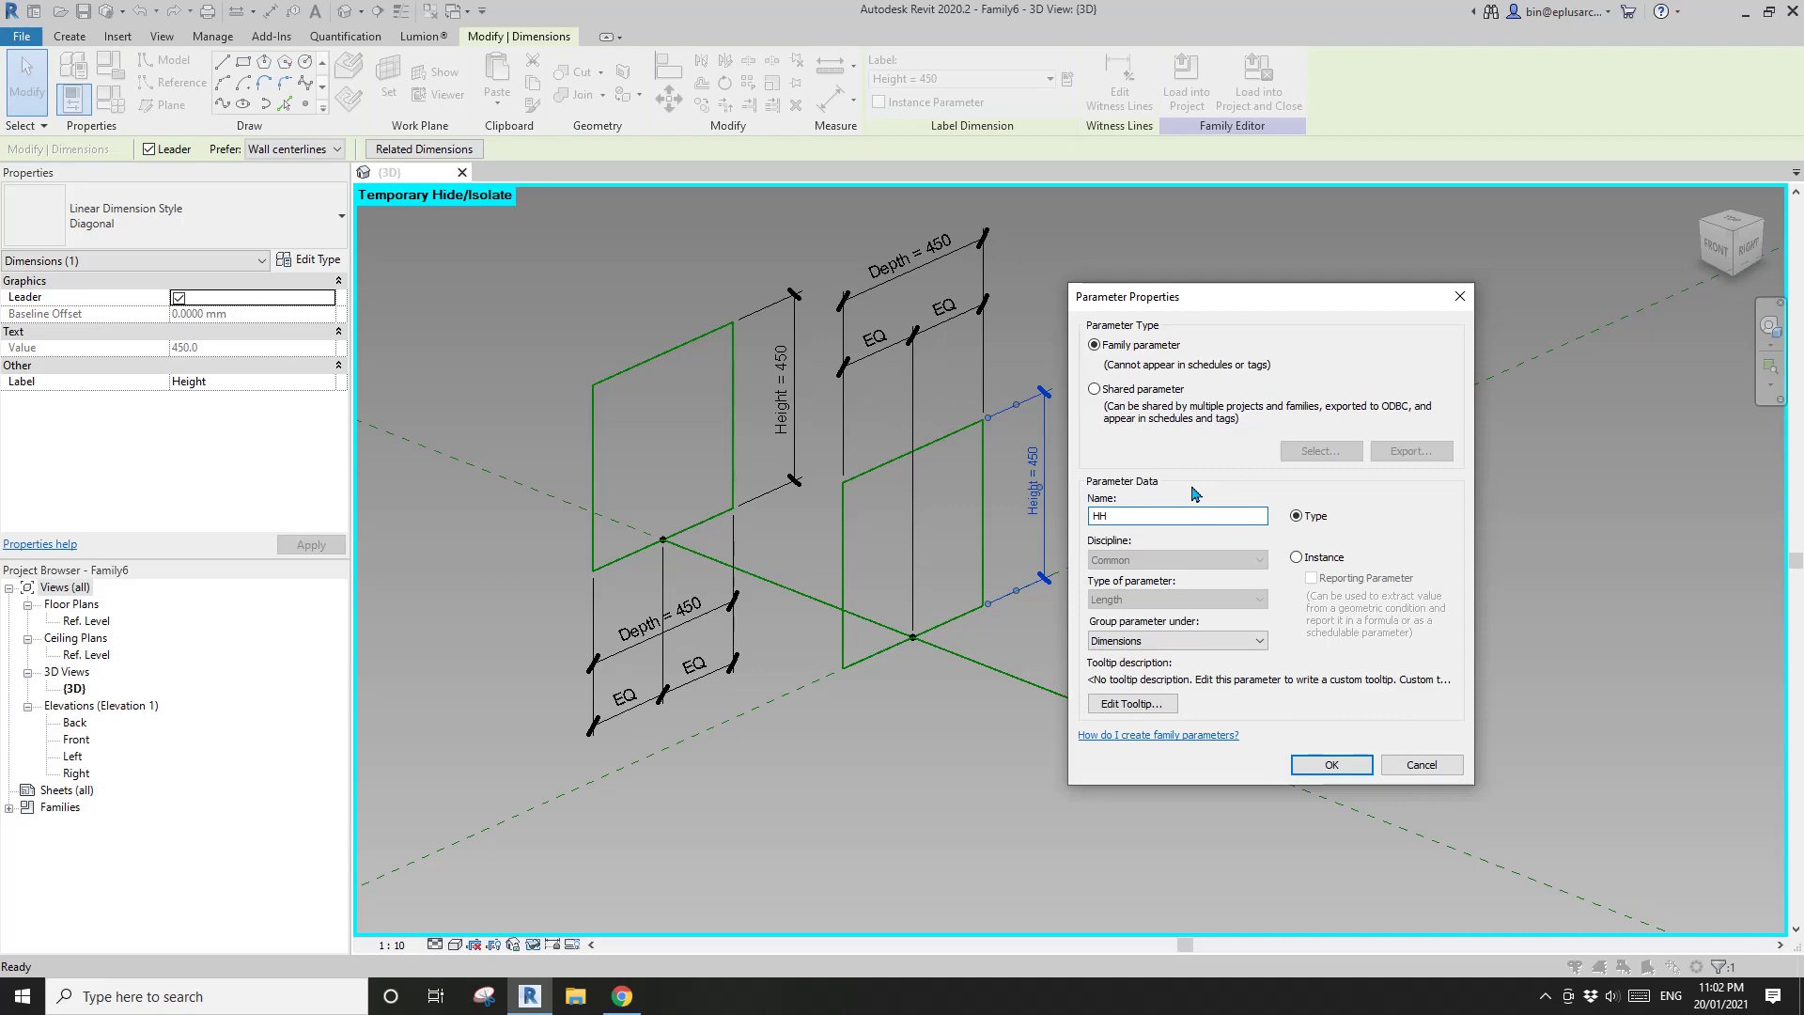
{"action": "left_click", "coordinate": [1332, 764]}
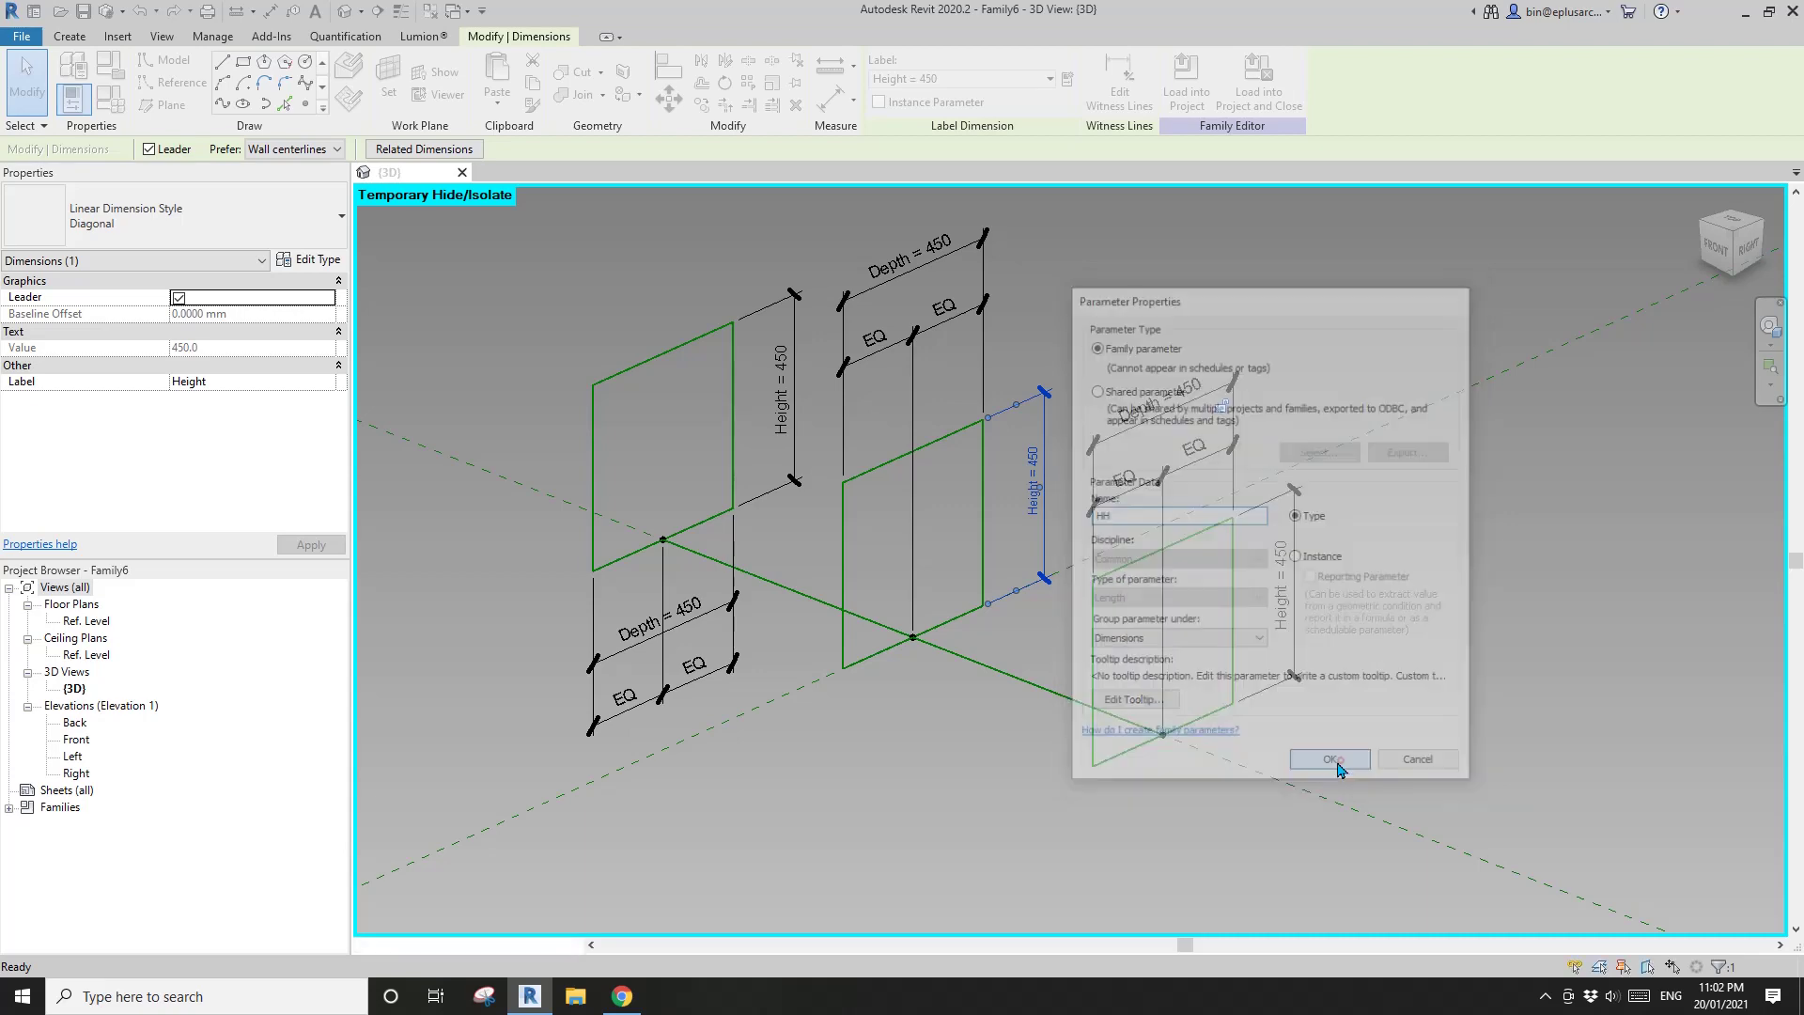
{"action": "middle_click_drag", "start_coordinate": [1341, 758], "coordinate": [1495, 767]}
Move the HH parameter into the Other group in Family Types.
{"action": "left_click", "coordinate": [115, 100]}
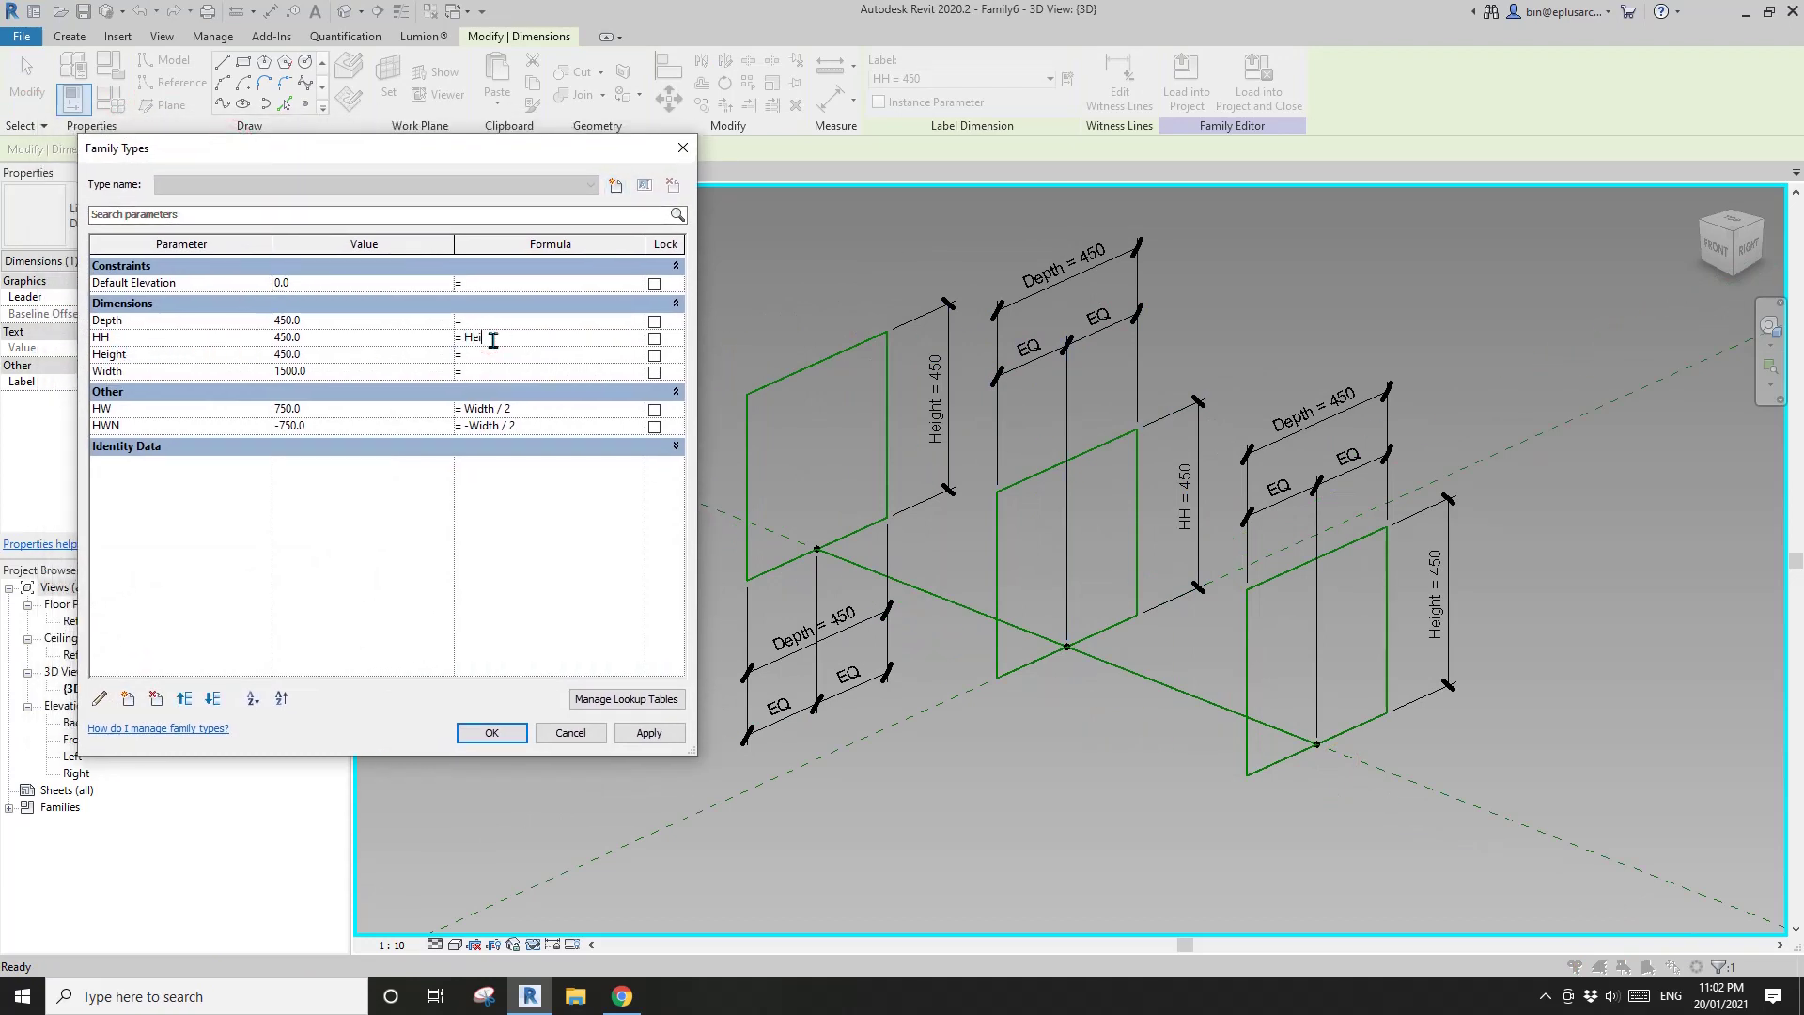
{"action": "left_click", "coordinate": [123, 338]}
{"action": "left_click", "coordinate": [99, 699]}
{"action": "left_click", "coordinate": [1177, 640]}
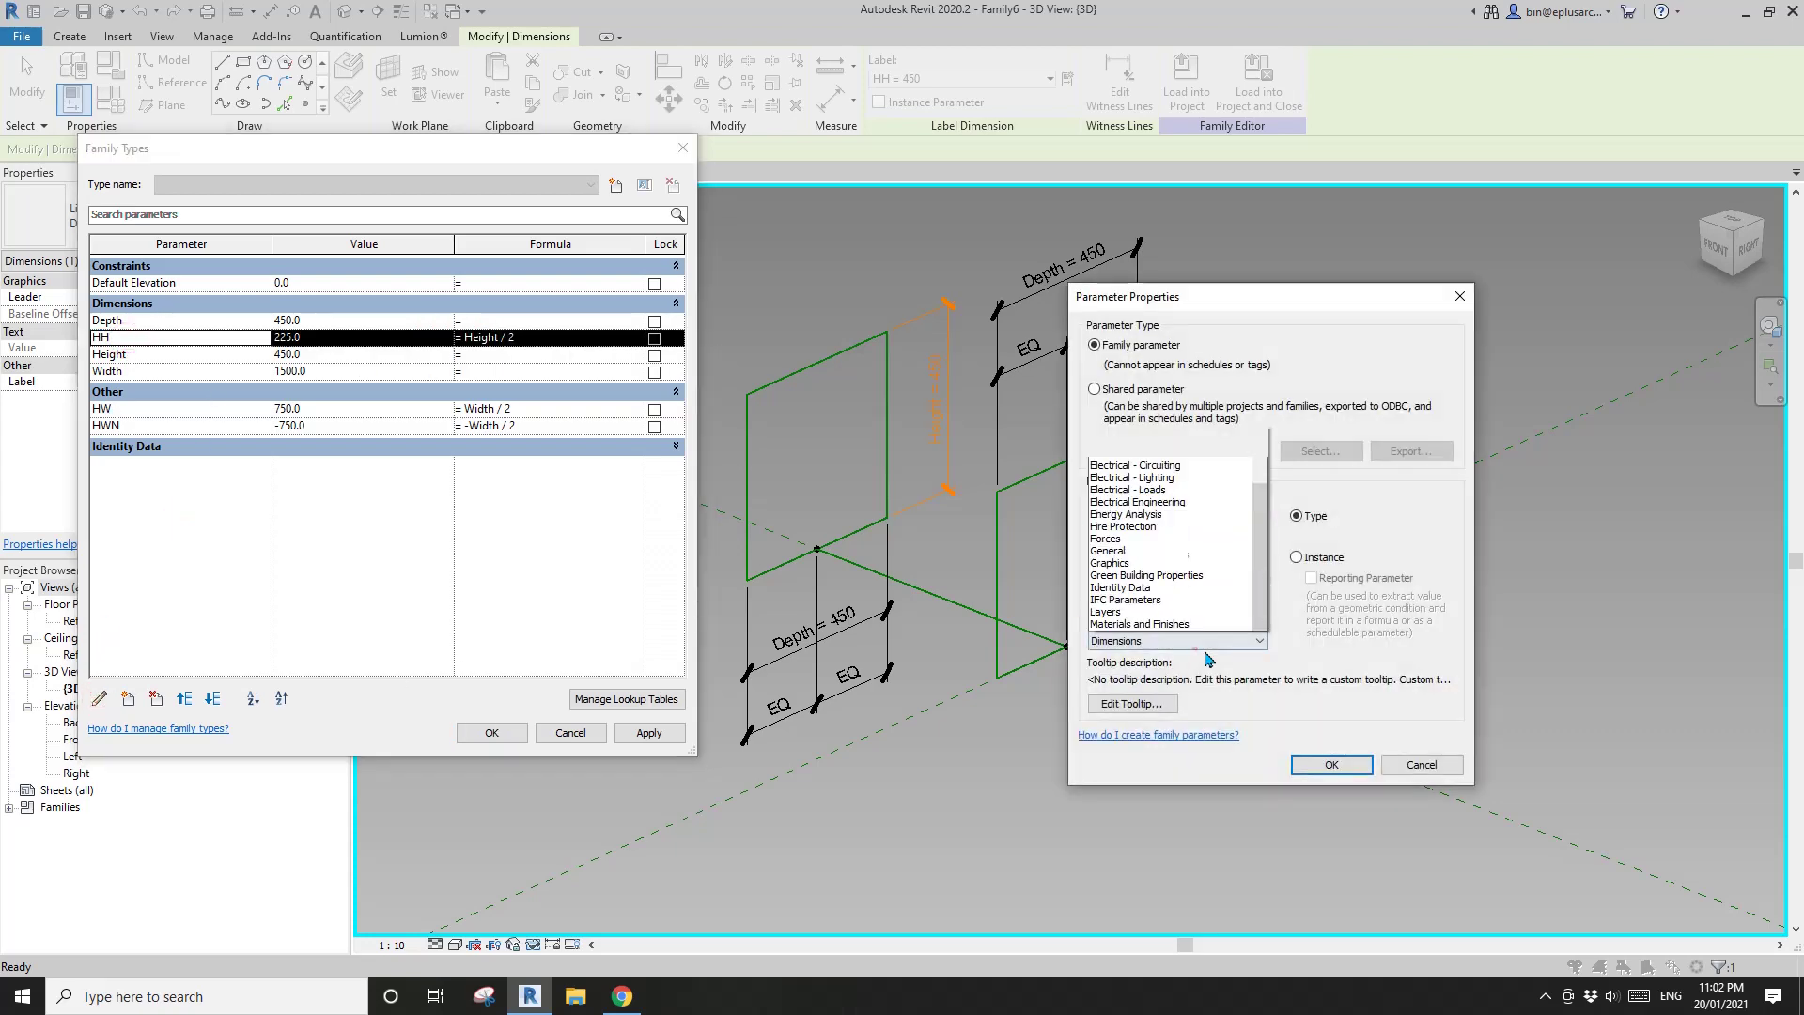
{"action": "left_click", "coordinate": [1132, 554]}
{"action": "left_click", "coordinate": [1331, 765]}
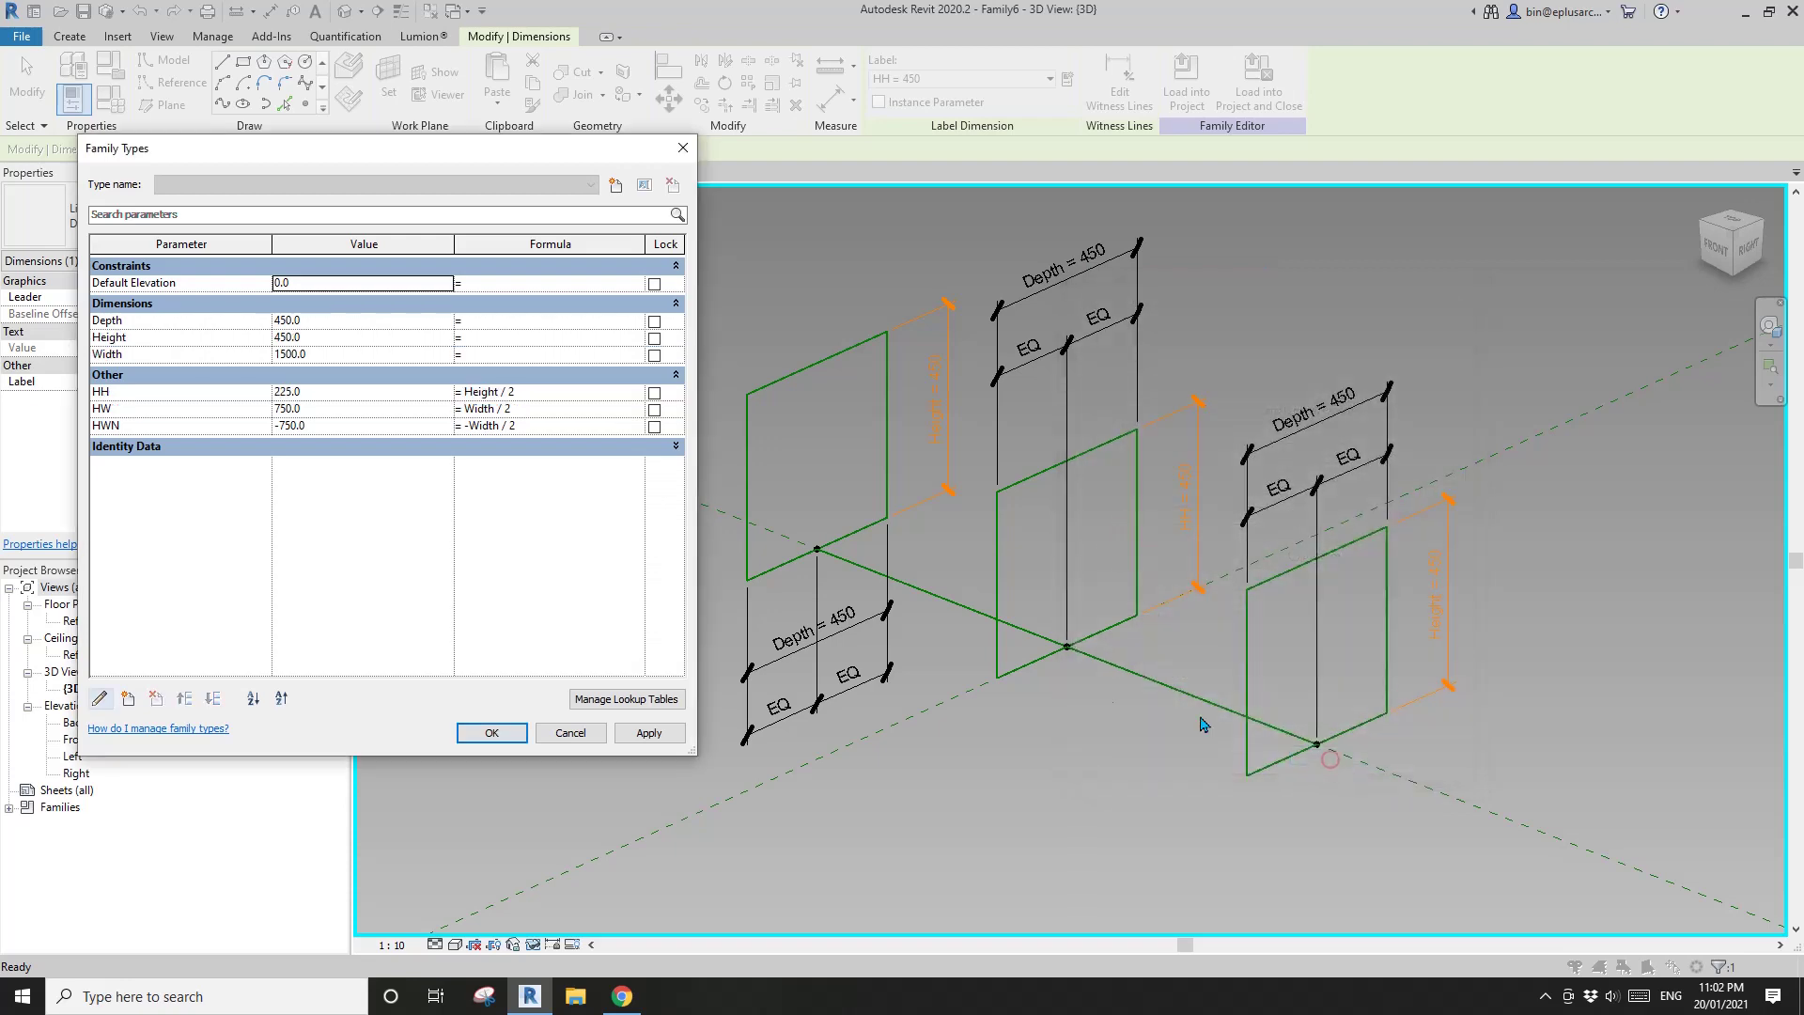
{"action": "left_click", "coordinate": [569, 733]}
{"action": "left_click", "coordinate": [495, 729]}
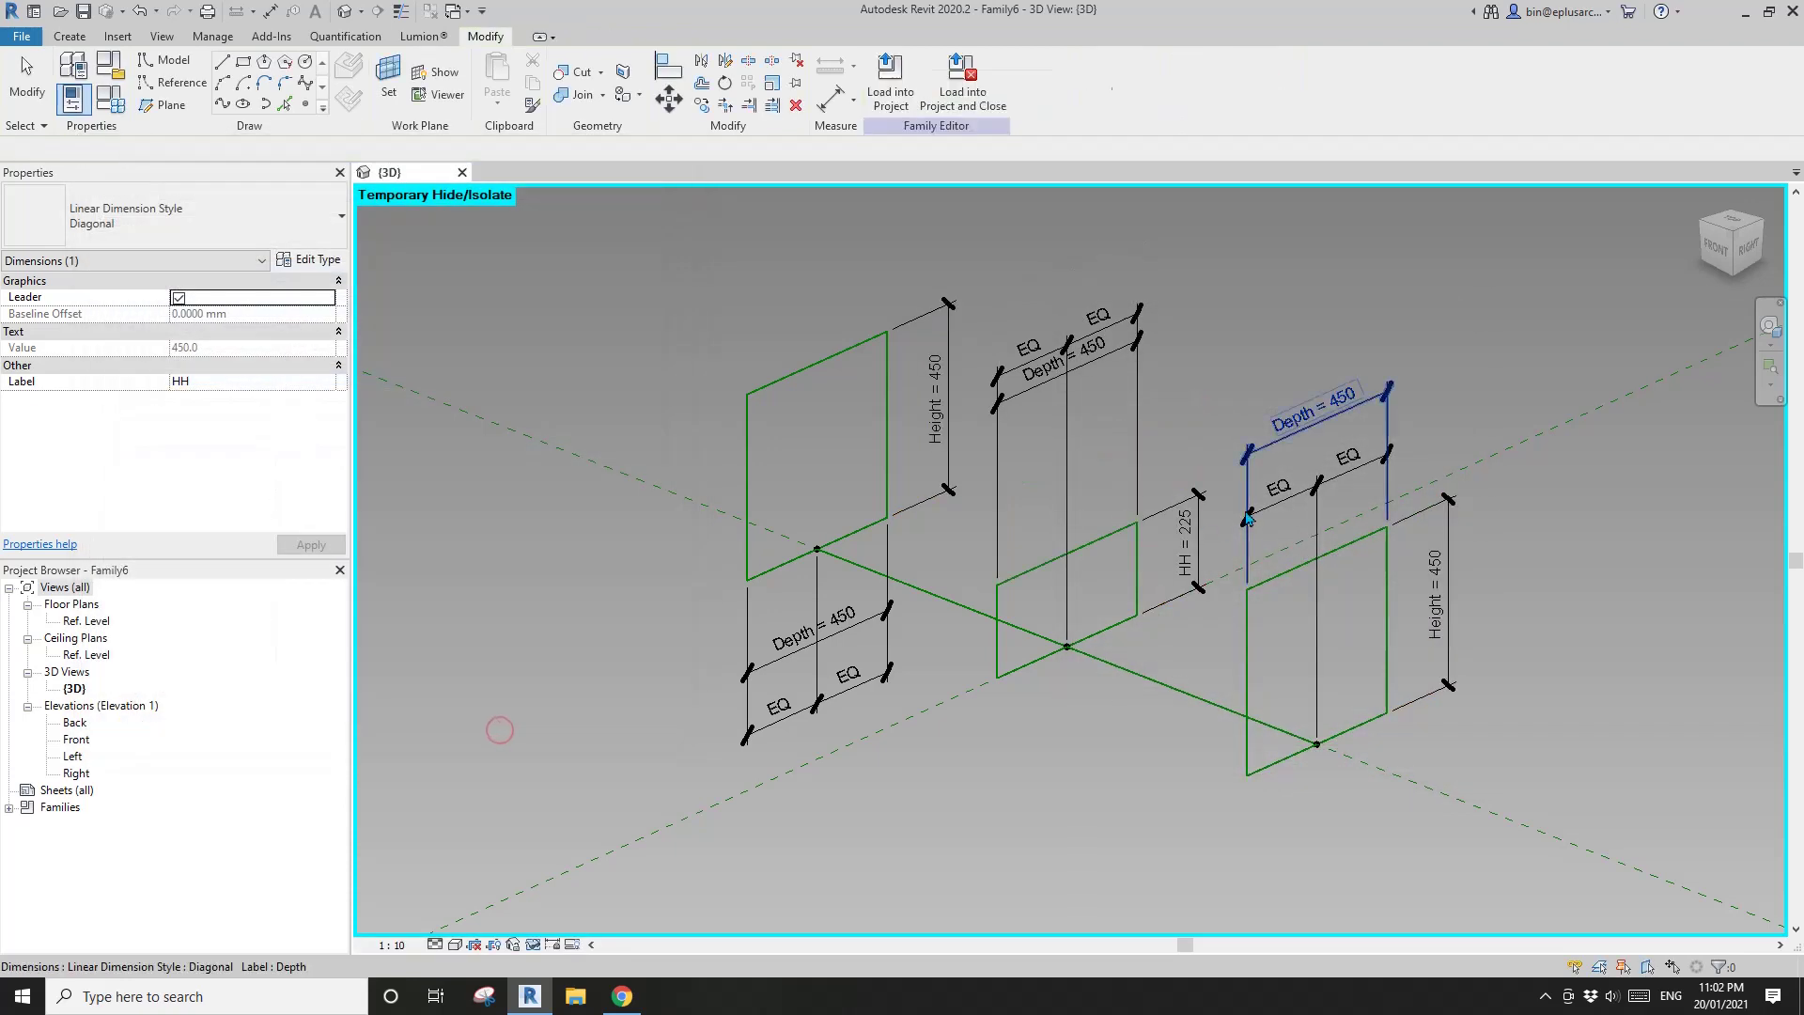
Set the middle reference point's plane as the work plane and start an aligned dimension.
{"action": "middle_click_drag", "start_coordinate": [1121, 608], "coordinate": [1148, 623]}
{"action": "key", "text": "Tab"}
{"action": "left_click", "coordinate": [1148, 623]}
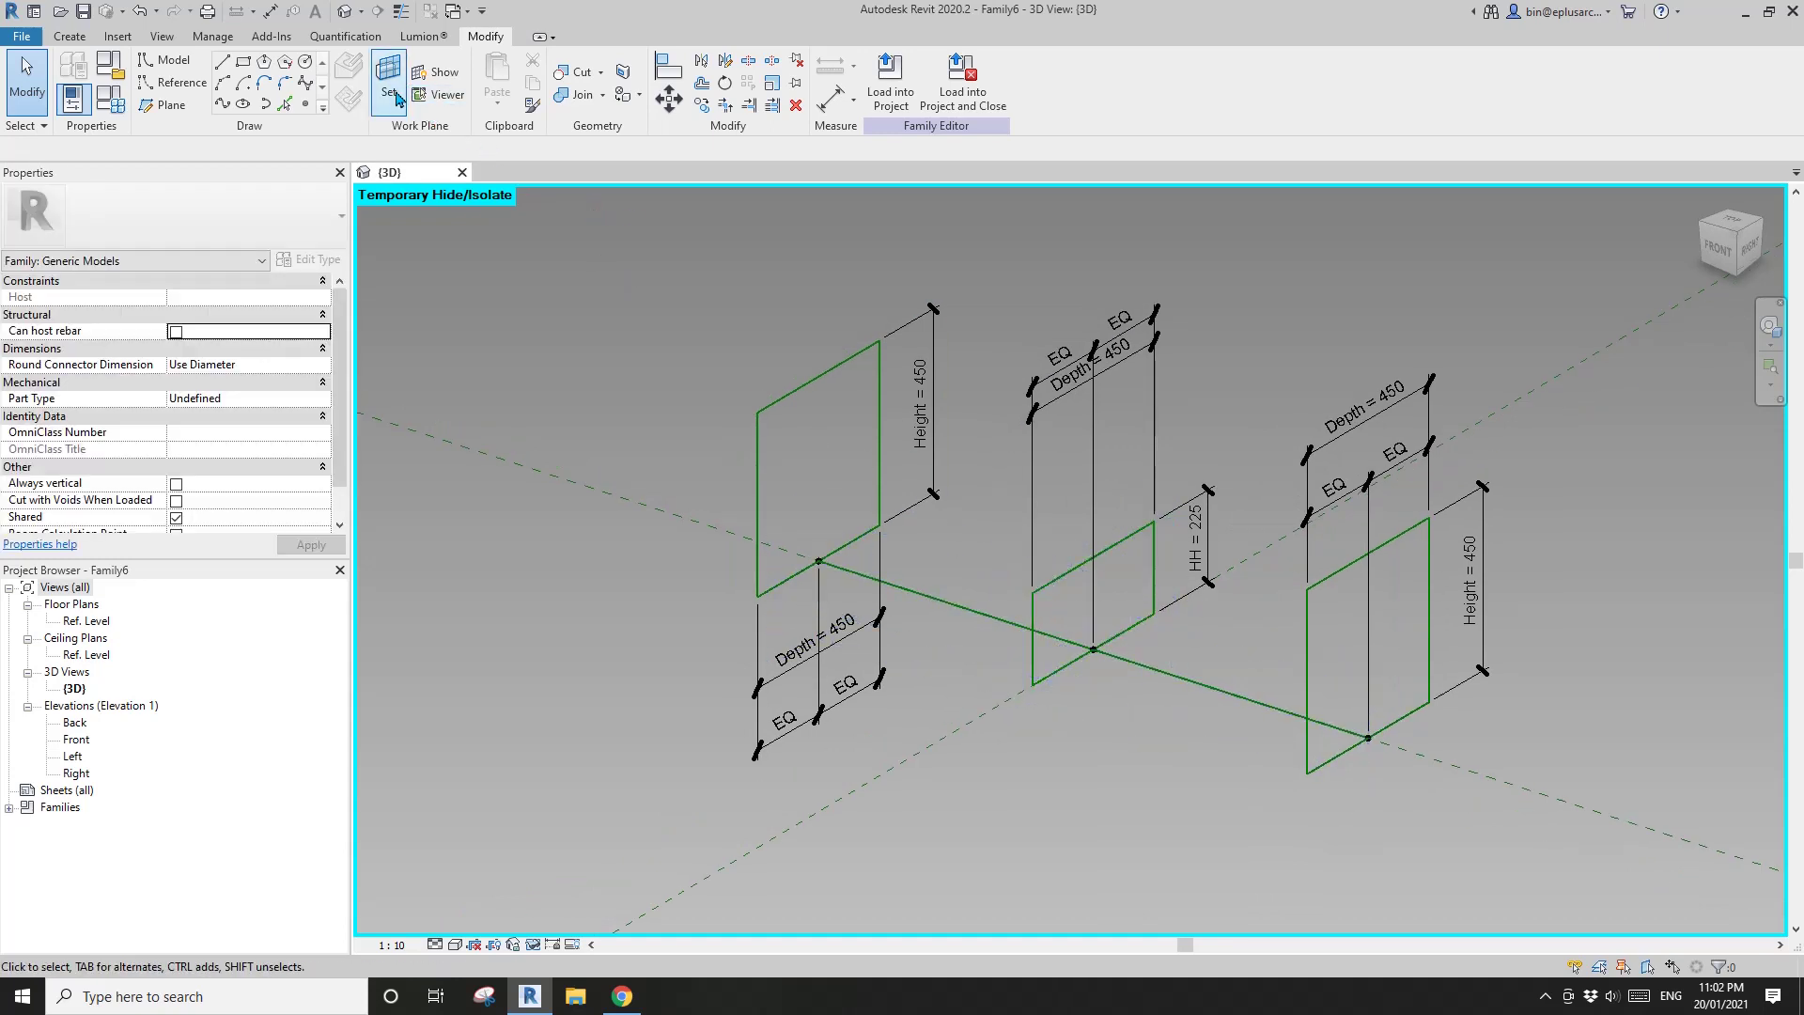
{"action": "left_click", "coordinate": [394, 95]}
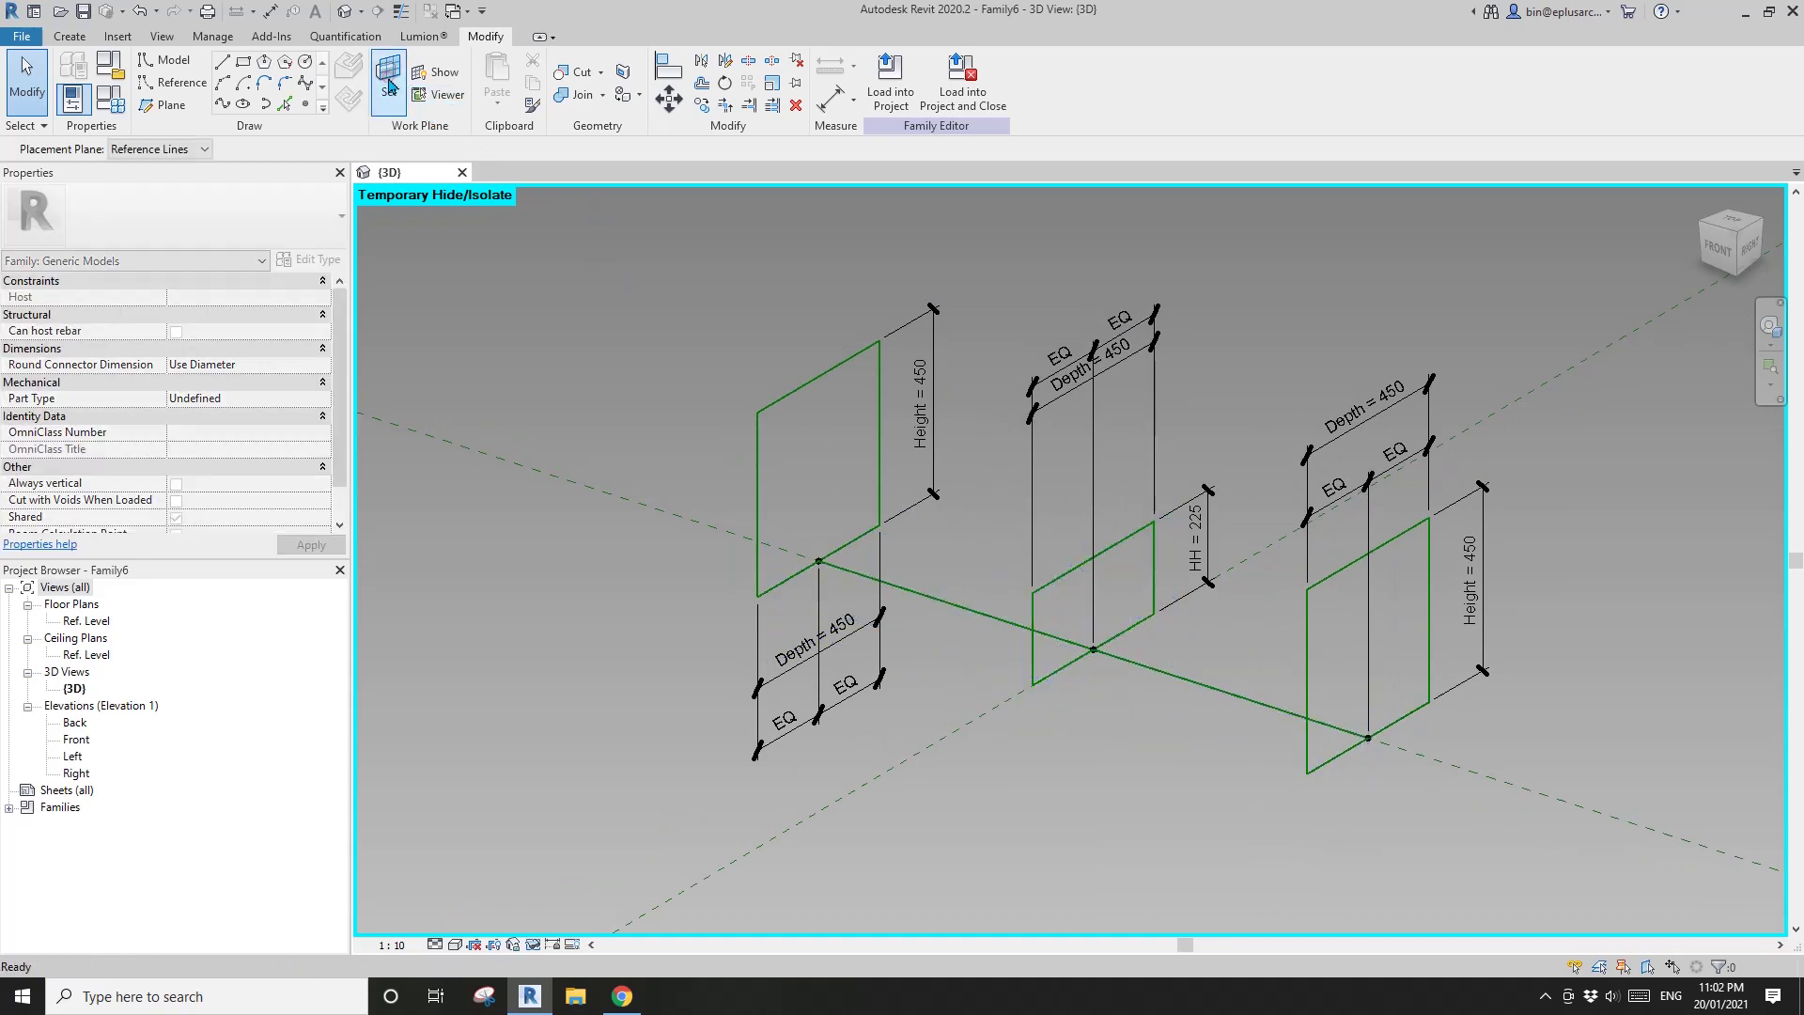
{"action": "left_click", "coordinate": [1093, 650]}
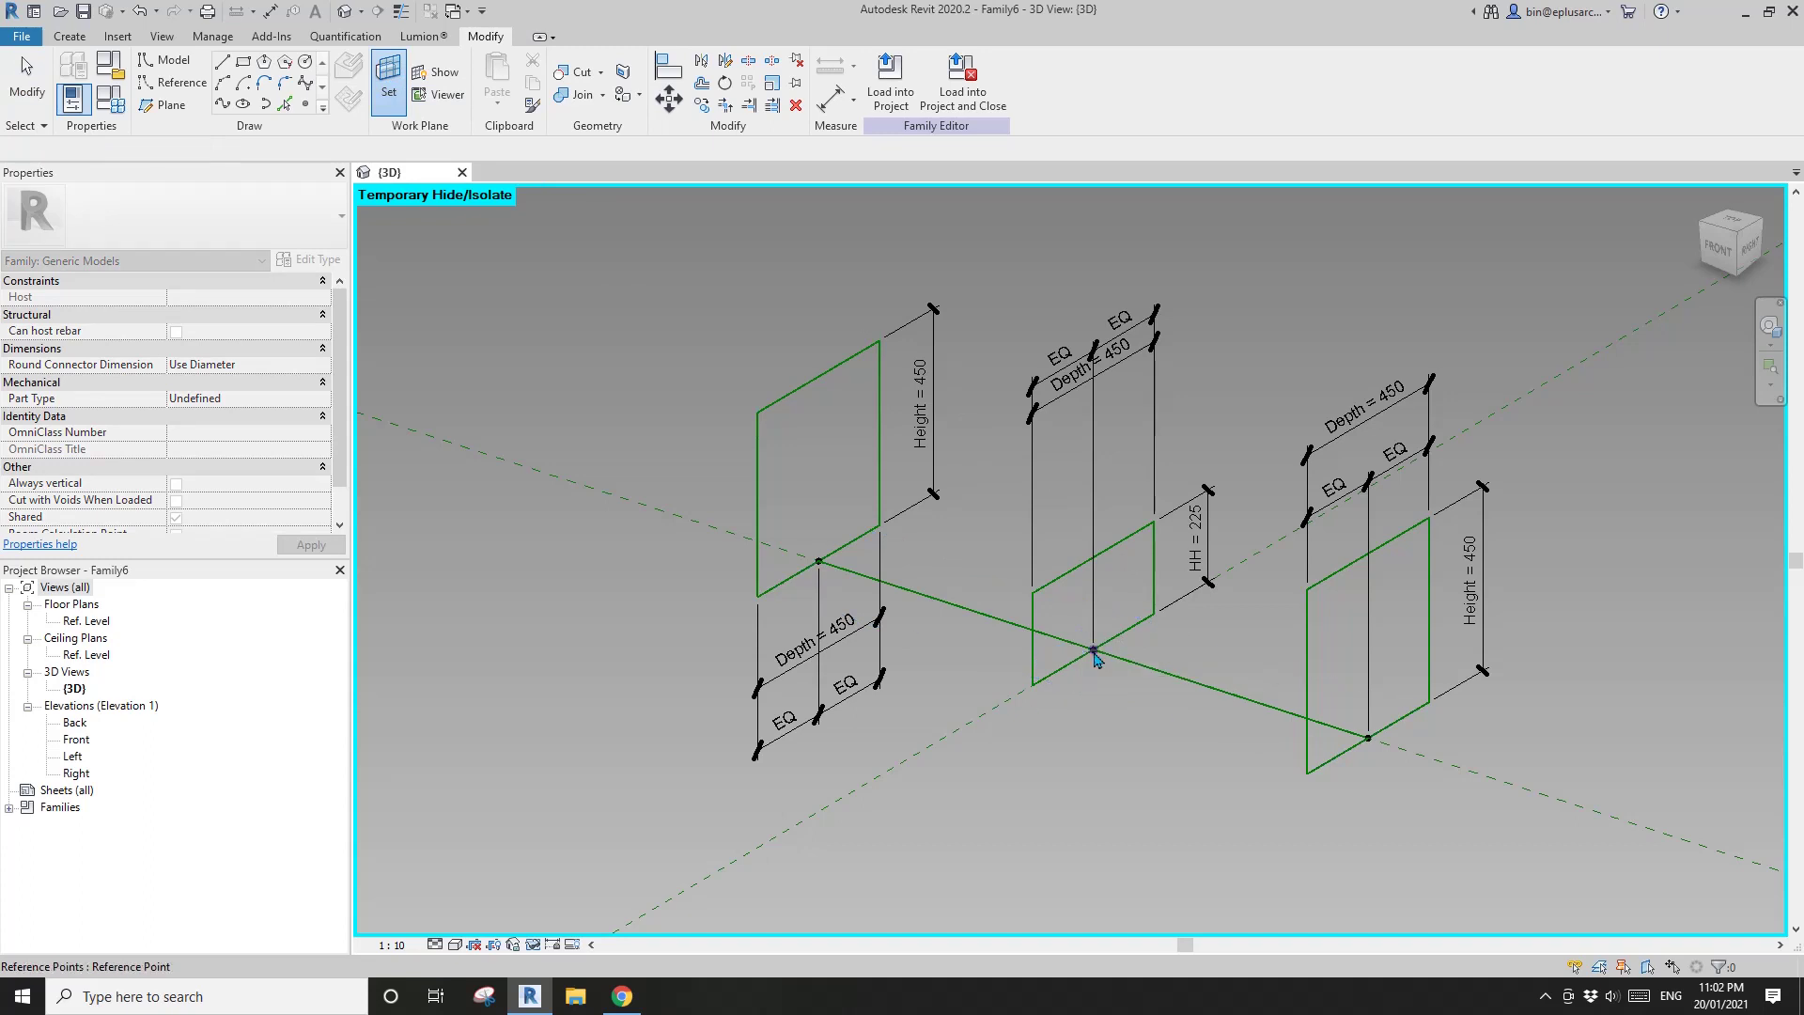
{"action": "key", "text": "i"}
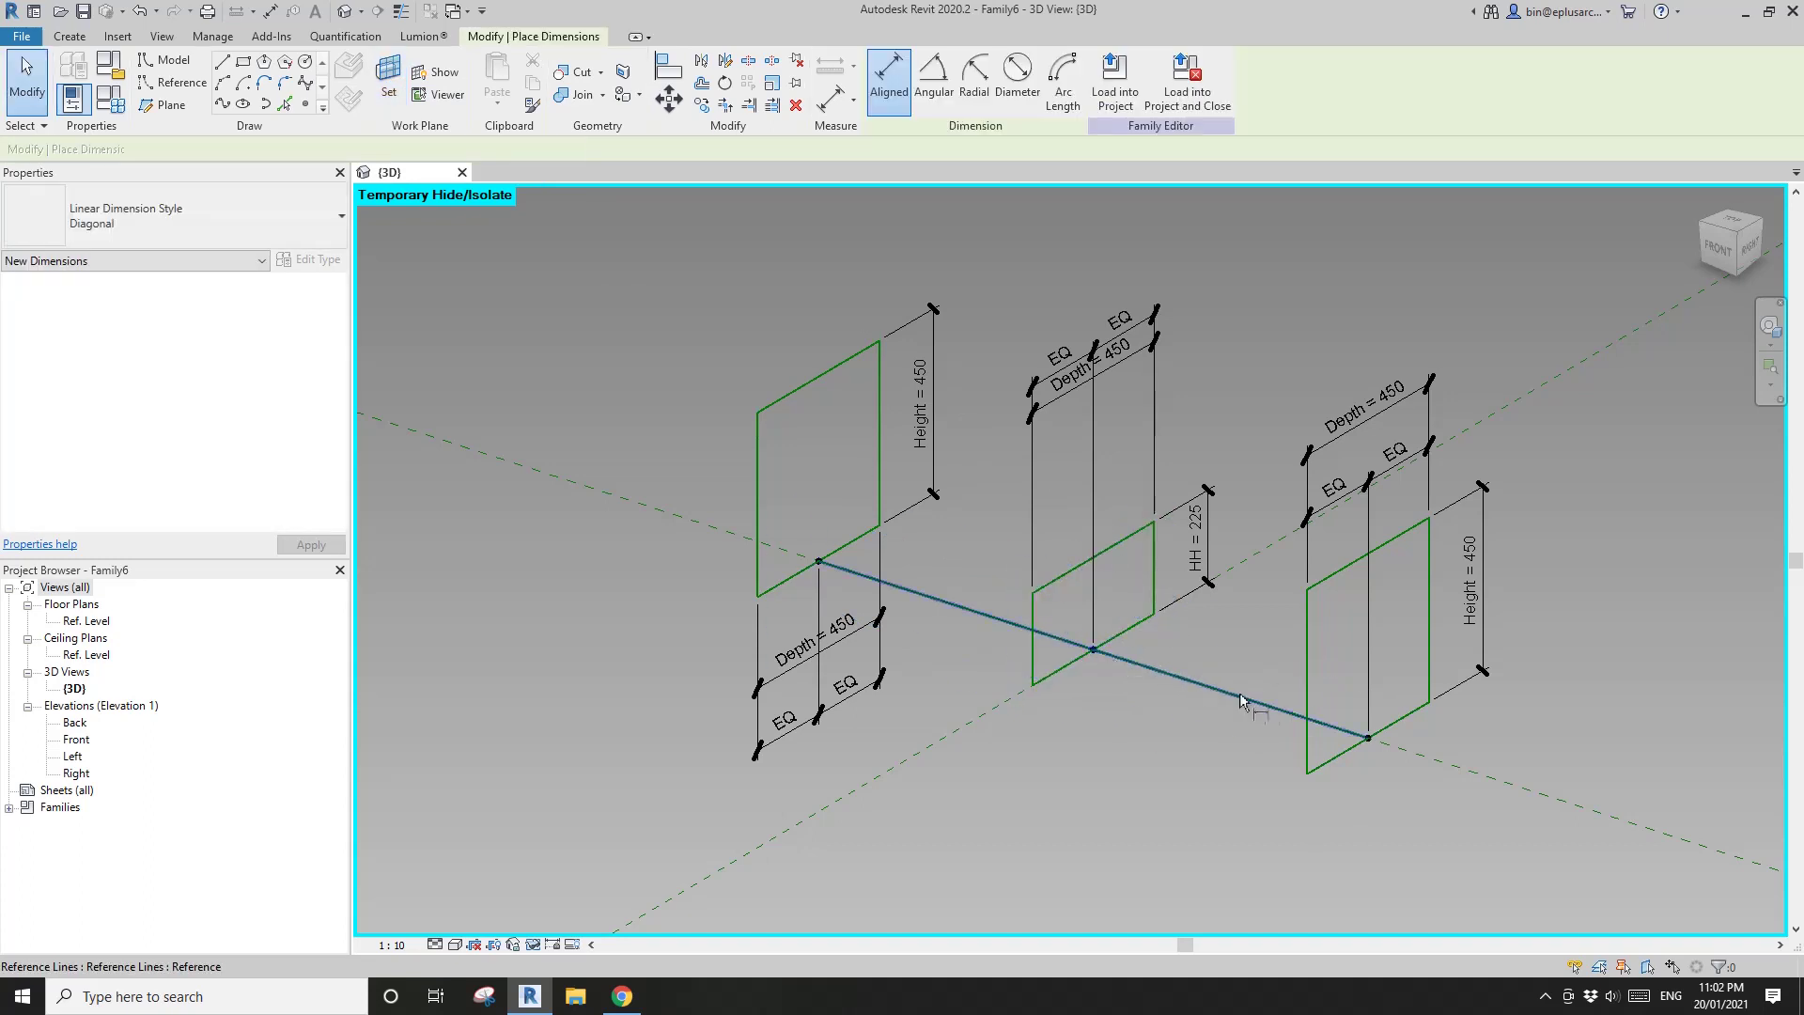
Dimension the middle frame from the base reference line to its top edge, labelled Height (450).
{"action": "left_click", "coordinate": [1215, 688]}
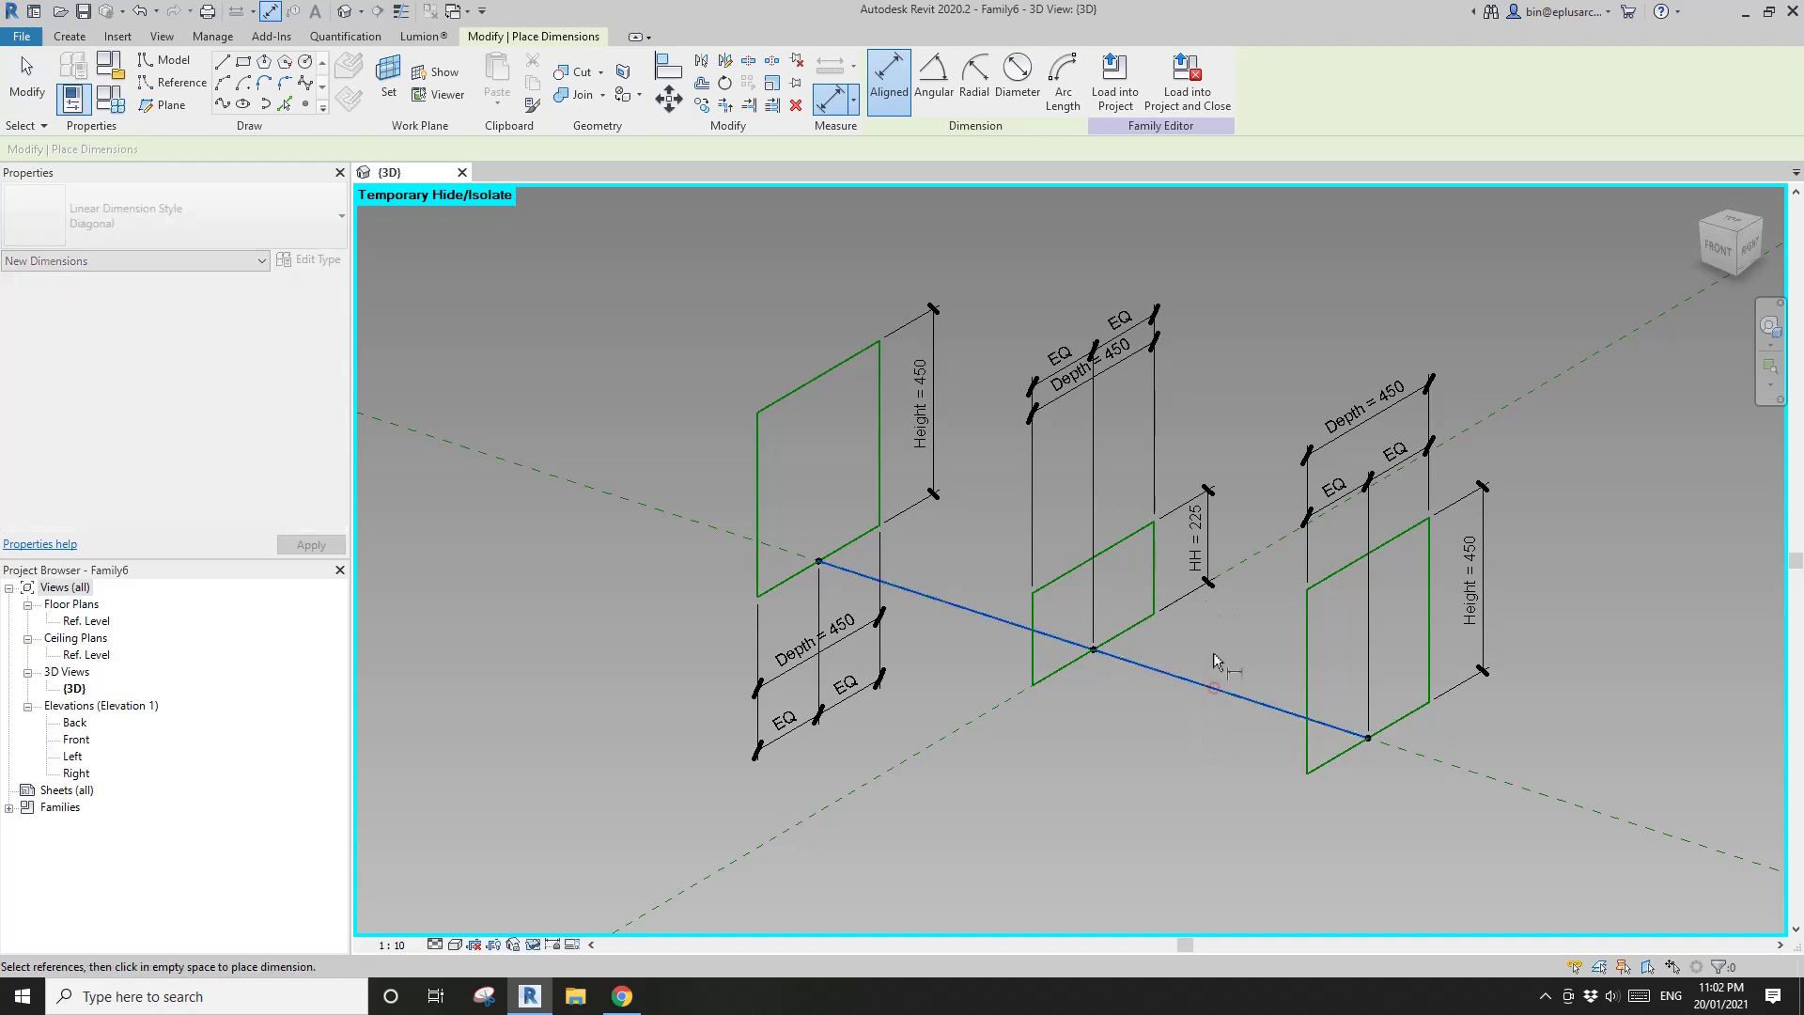
{"action": "left_click", "coordinate": [1122, 538]}
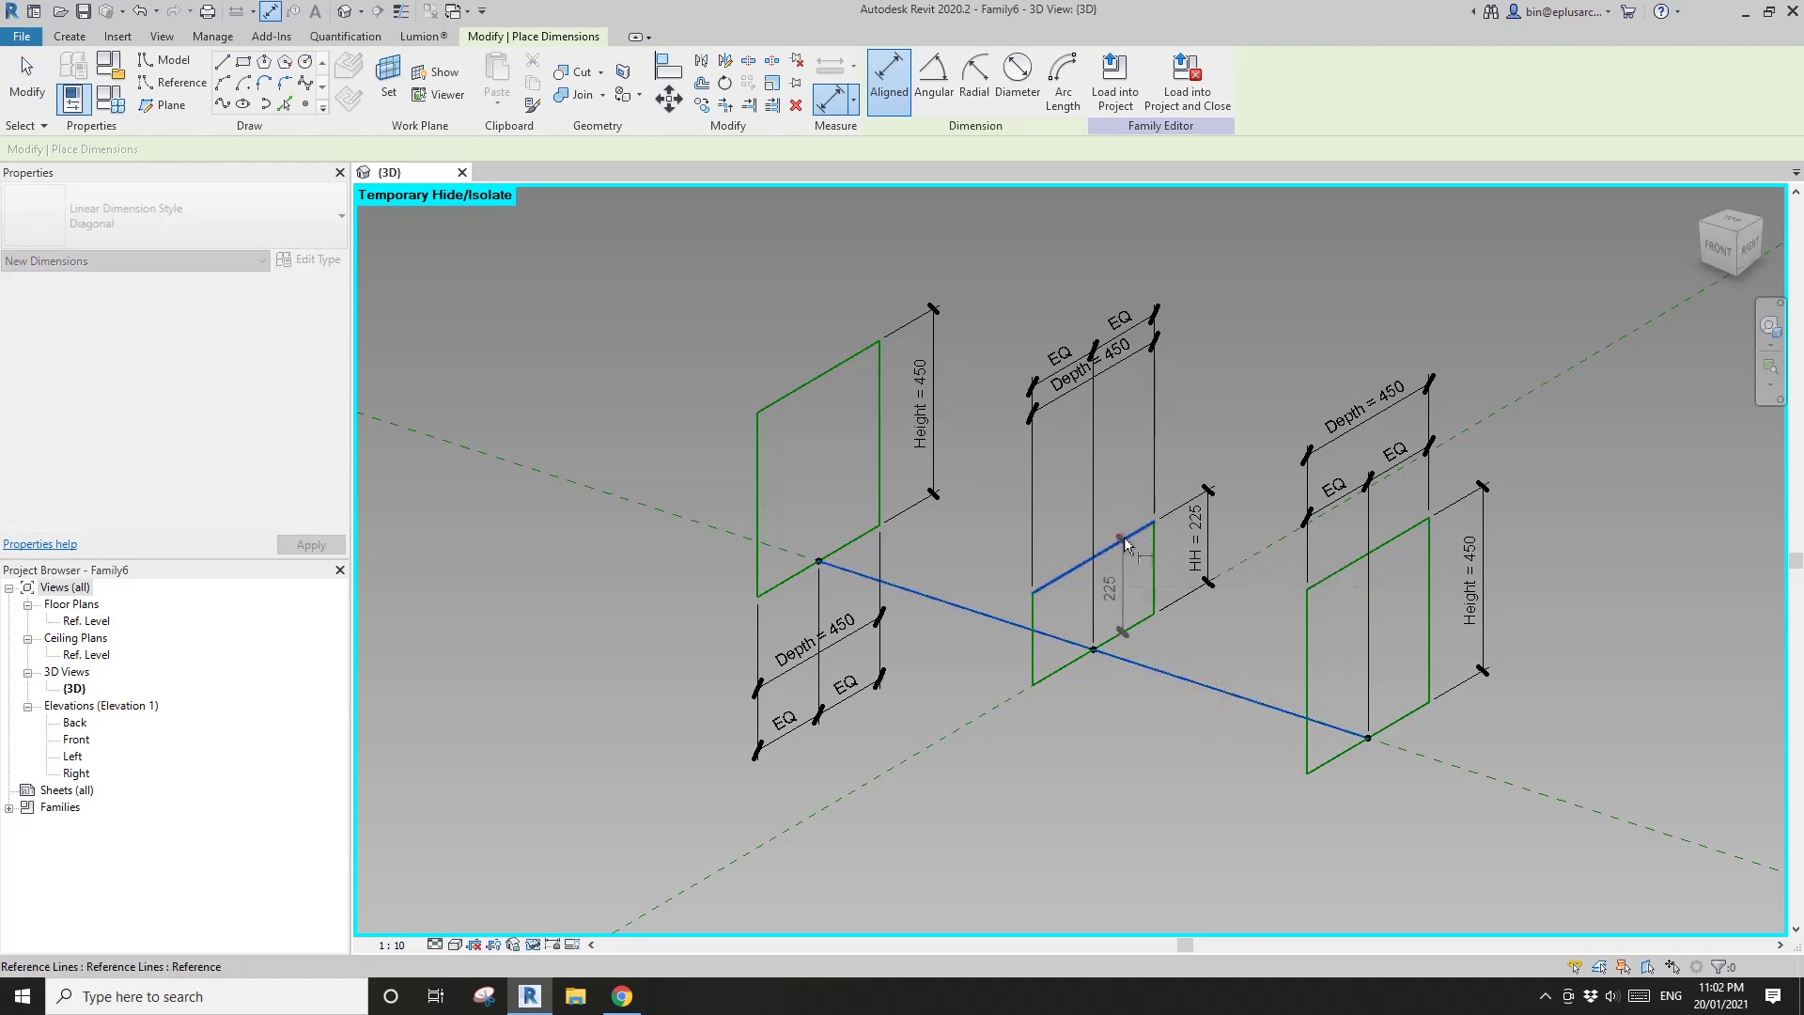
{"action": "left_click", "coordinate": [1246, 419]}
{"action": "key", "text": "Escape"}
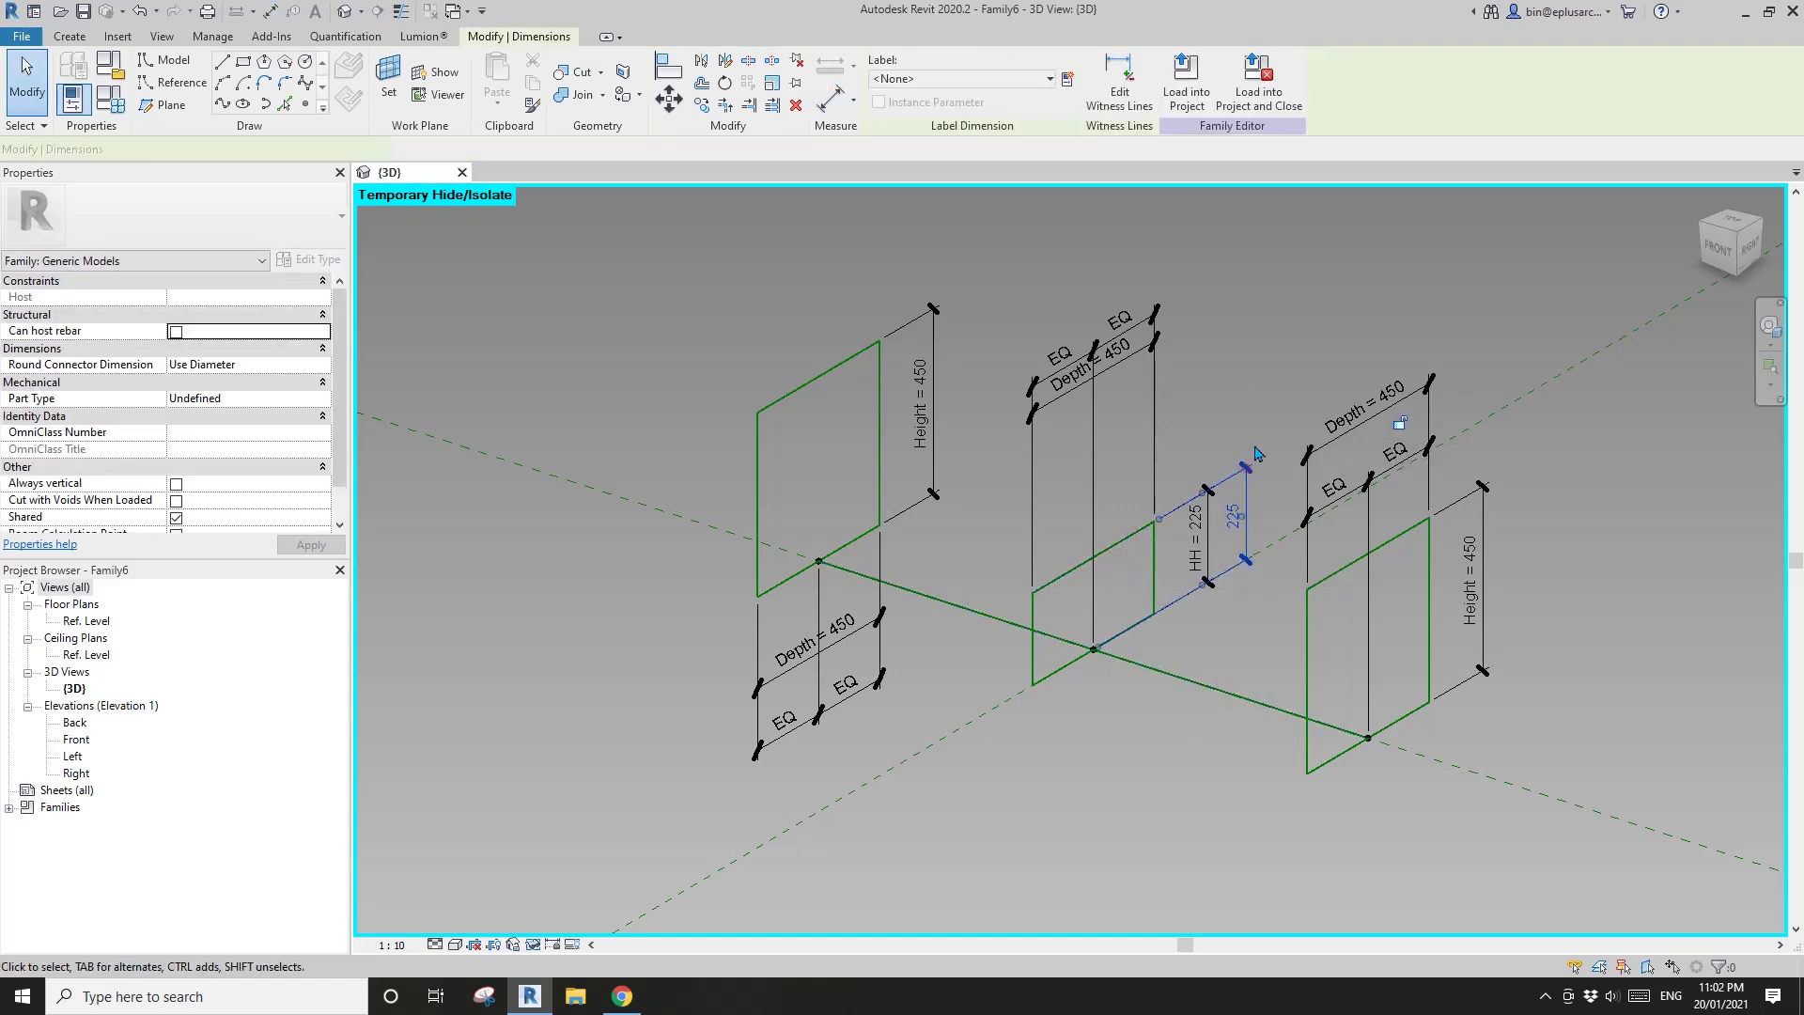
{"action": "left_click", "coordinate": [1248, 467]}
{"action": "left_click", "coordinate": [972, 78]}
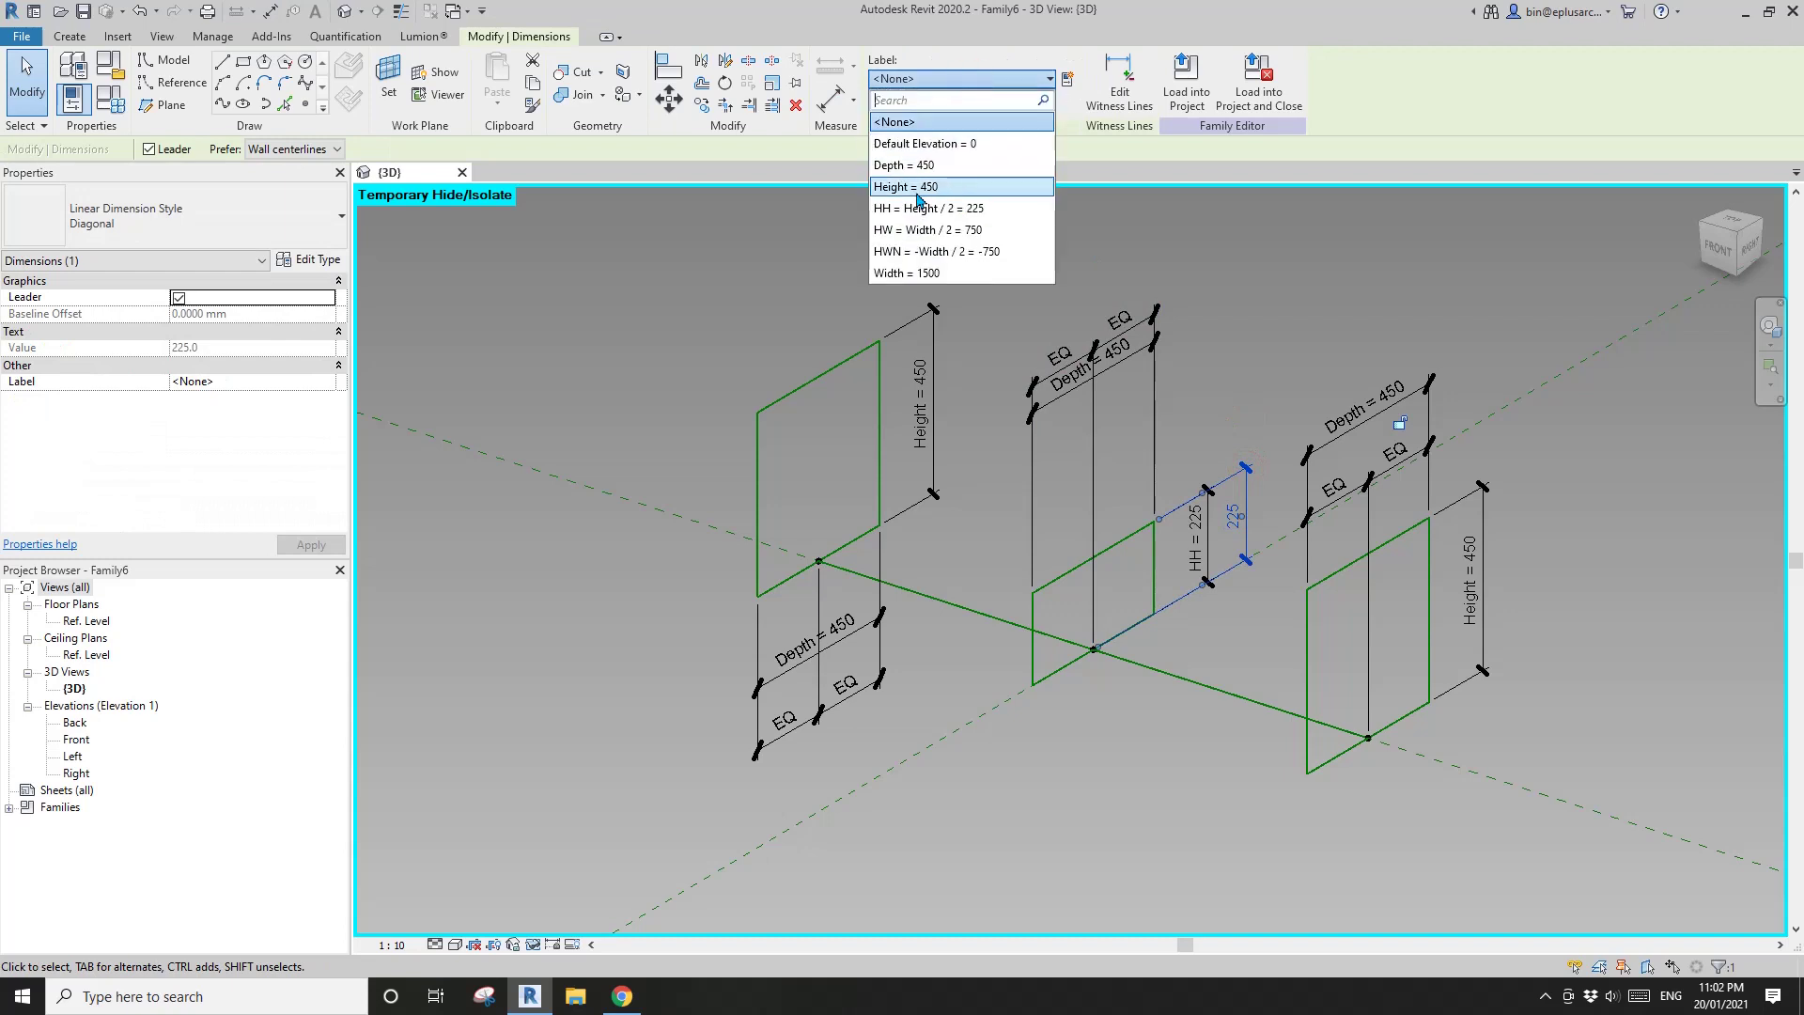
{"action": "left_click", "coordinate": [923, 187]}
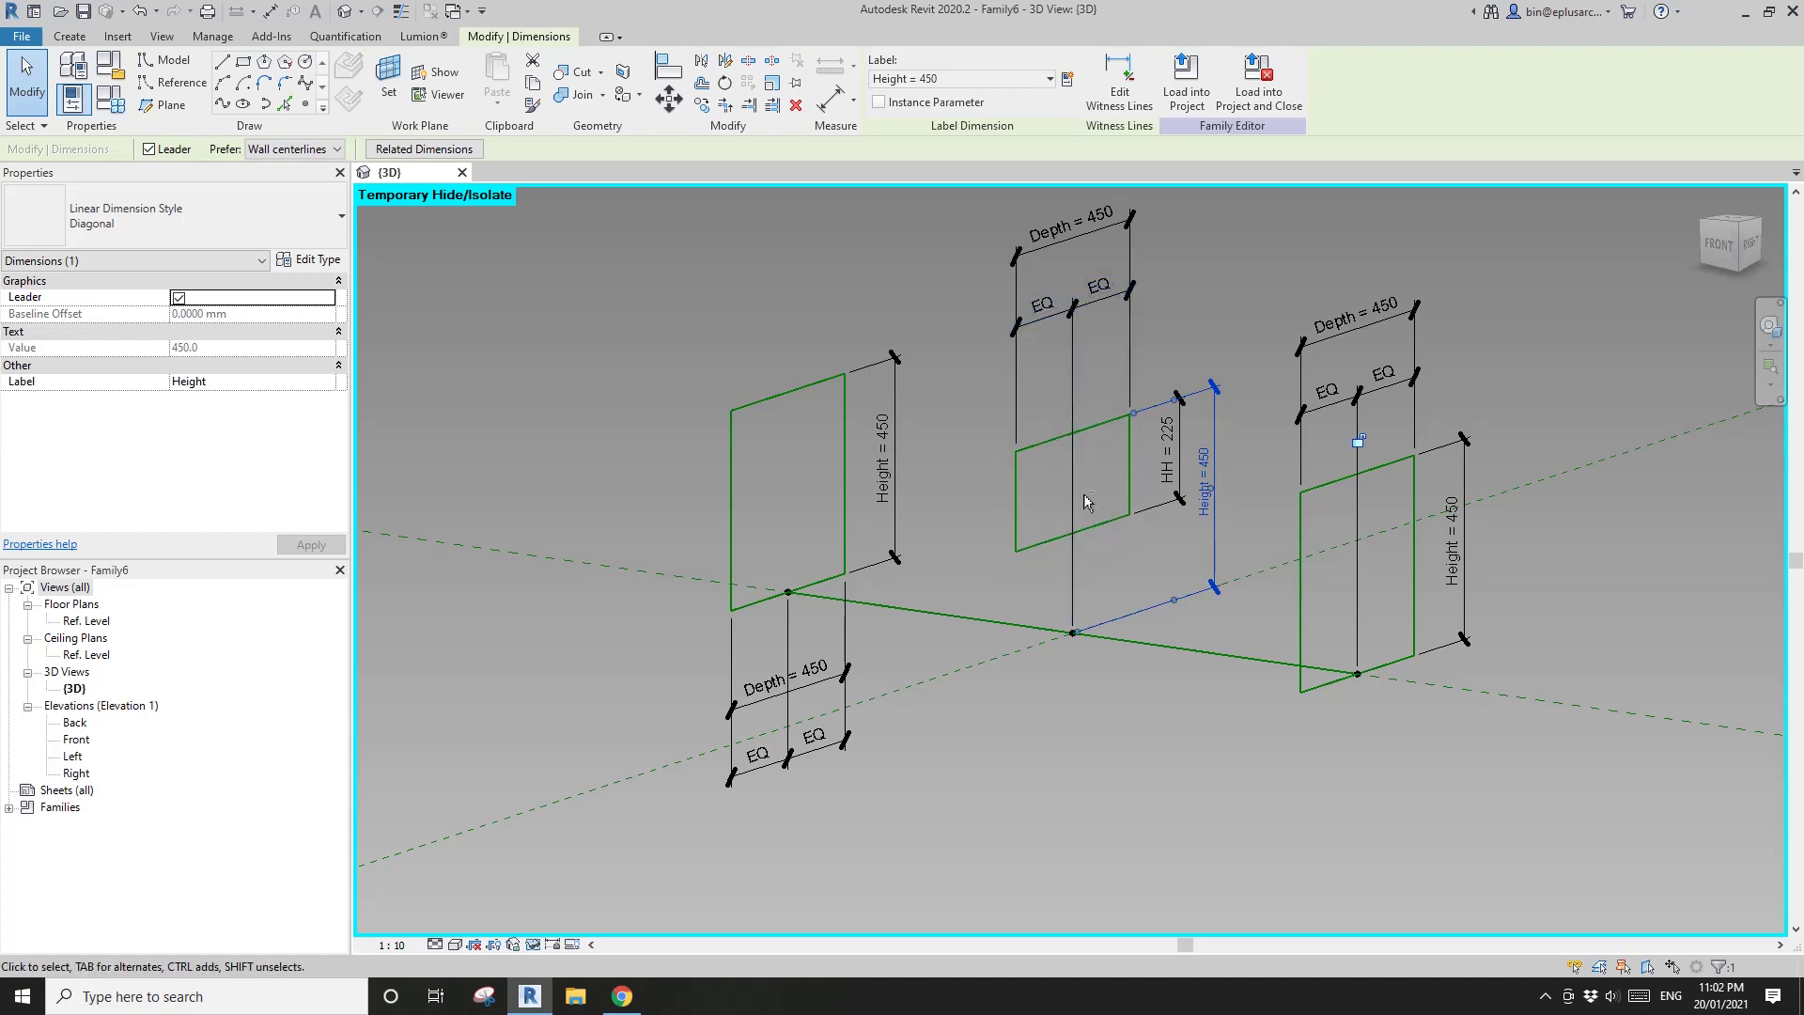
{"action": "middle_click_drag", "start_coordinate": [1068, 443], "coordinate": [1126, 740], "text": "shift"}
Create a solid form lofted through the left, middle and right reference-line frames.
{"action": "key", "text": "Escape"}
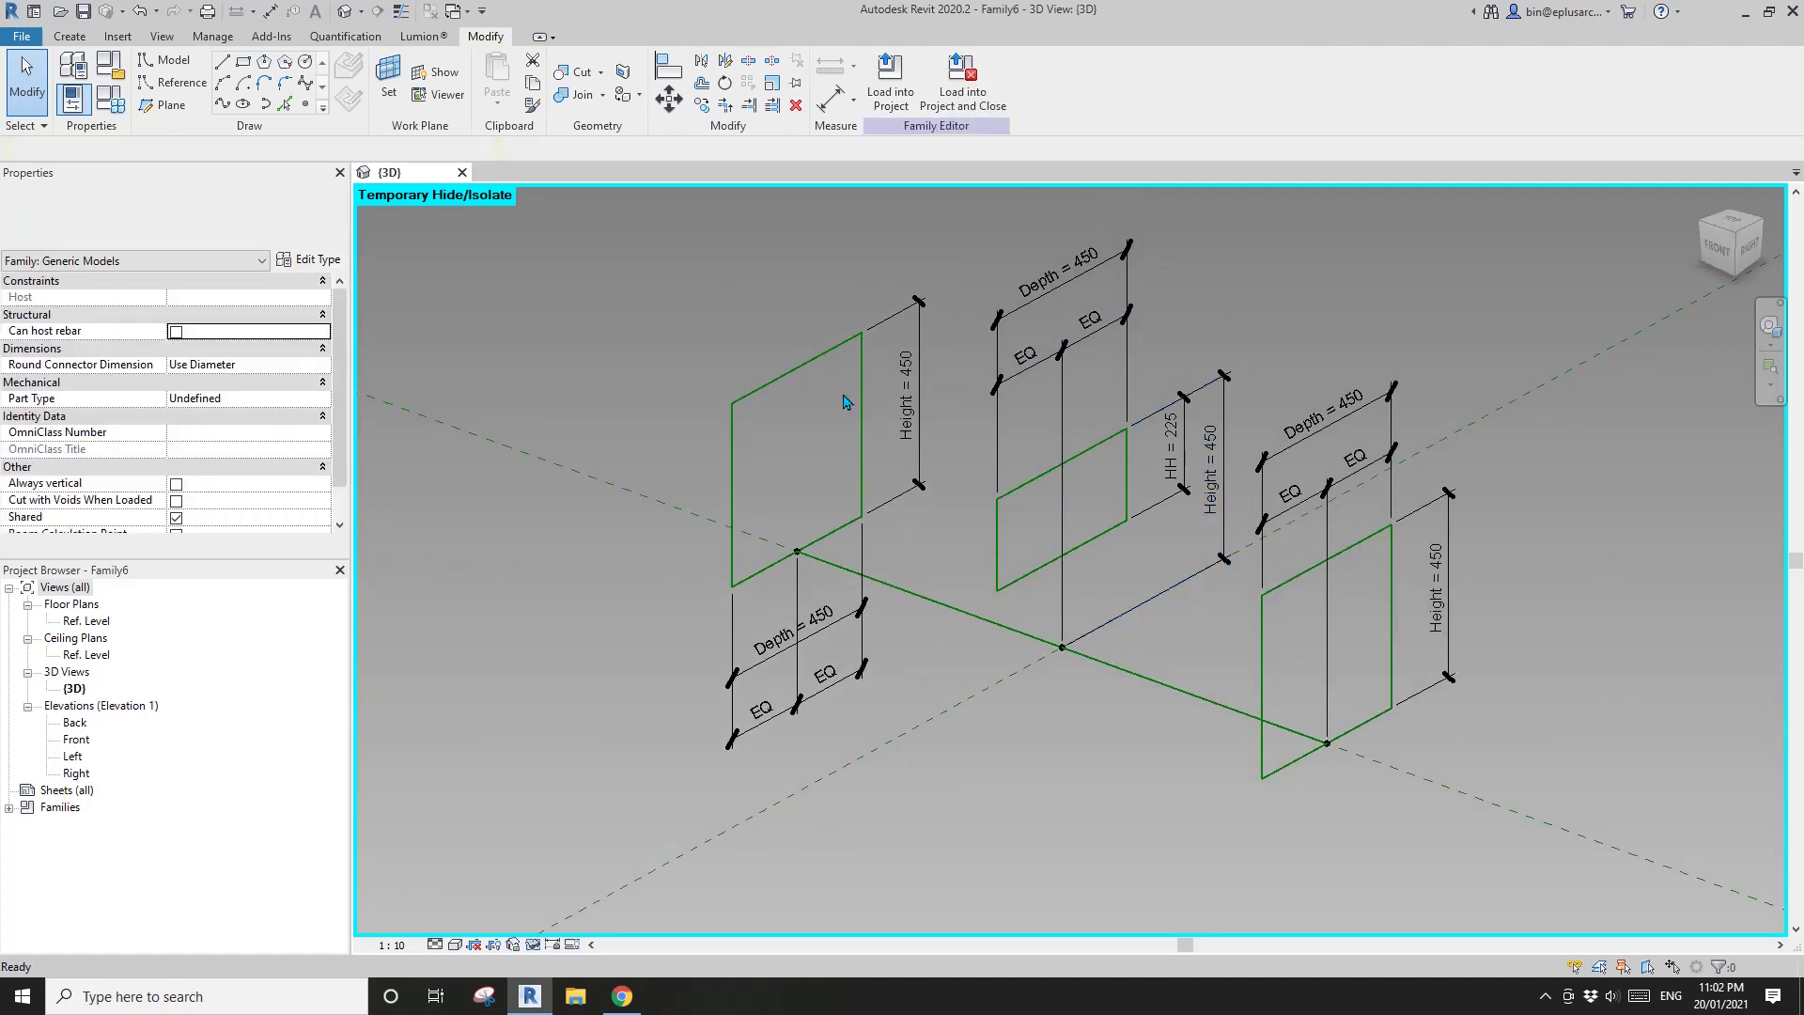
{"action": "left_click", "coordinate": [829, 364]}
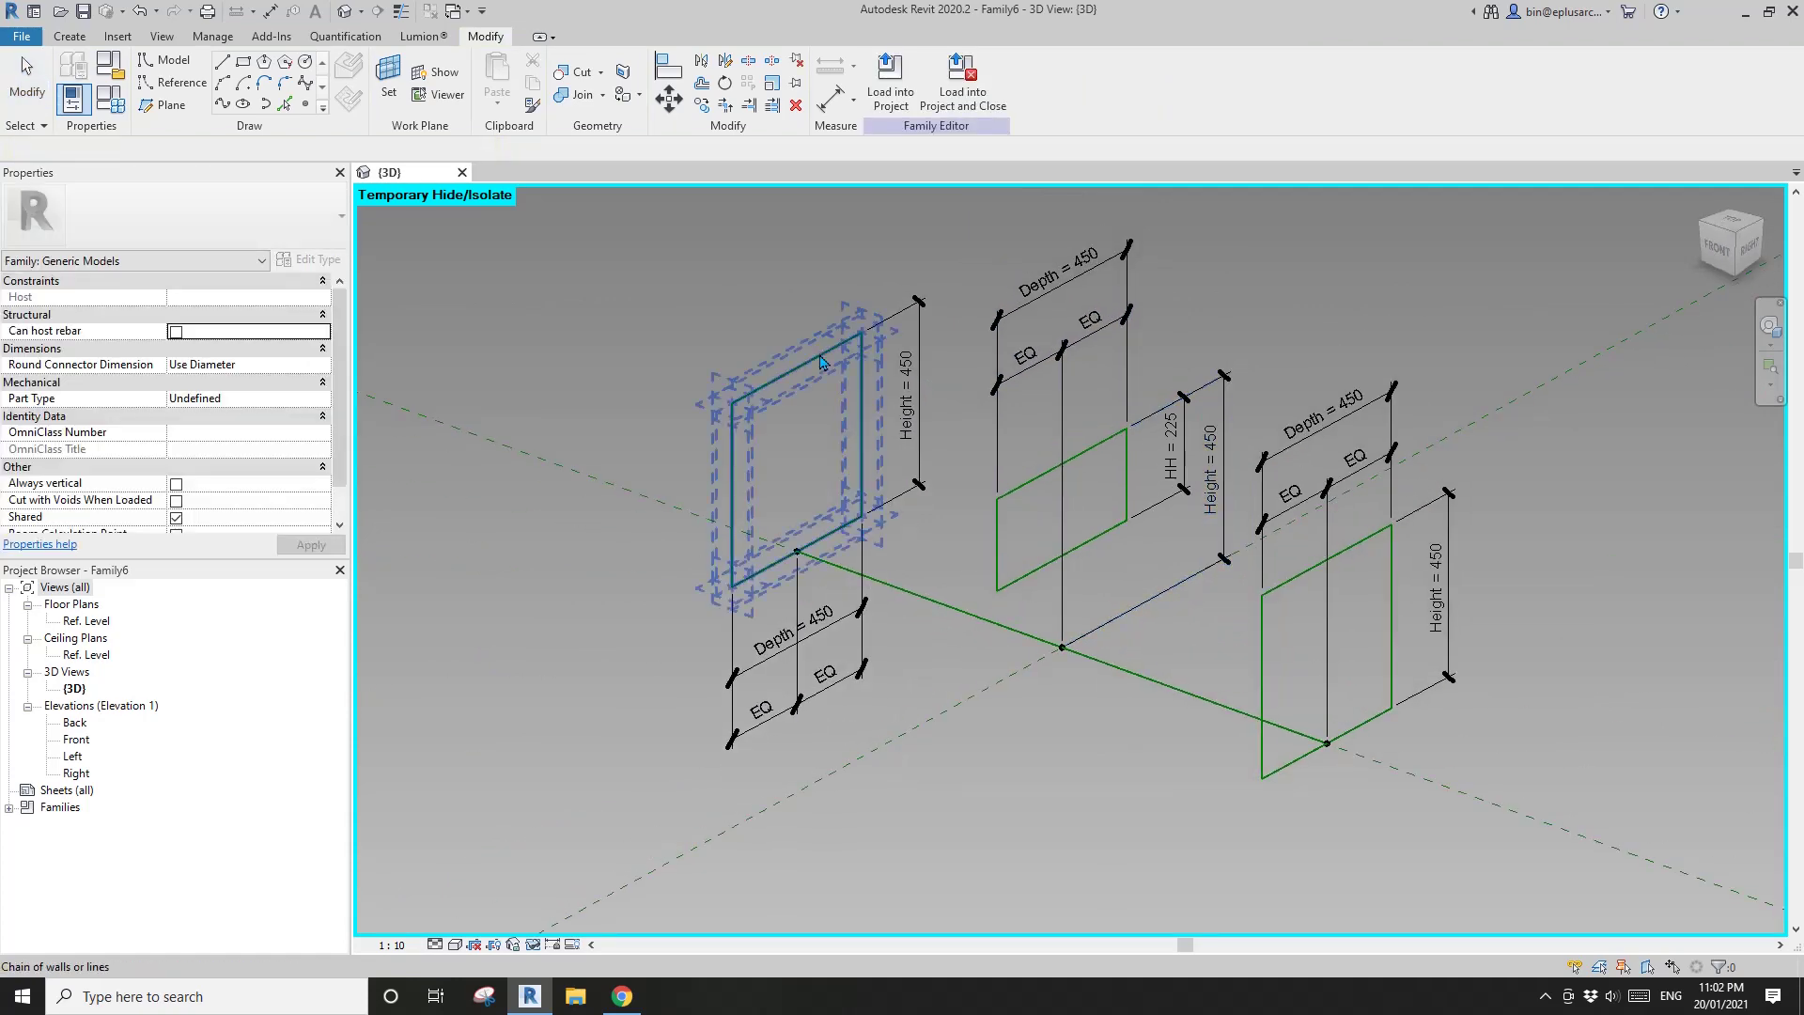
{"action": "left_click", "coordinate": [1047, 470], "text": "ctrl"}
{"action": "left_click", "coordinate": [1262, 685], "text": "ctrl"}
{"action": "middle_click_drag", "start_coordinate": [1063, 655], "coordinate": [1050, 675]}
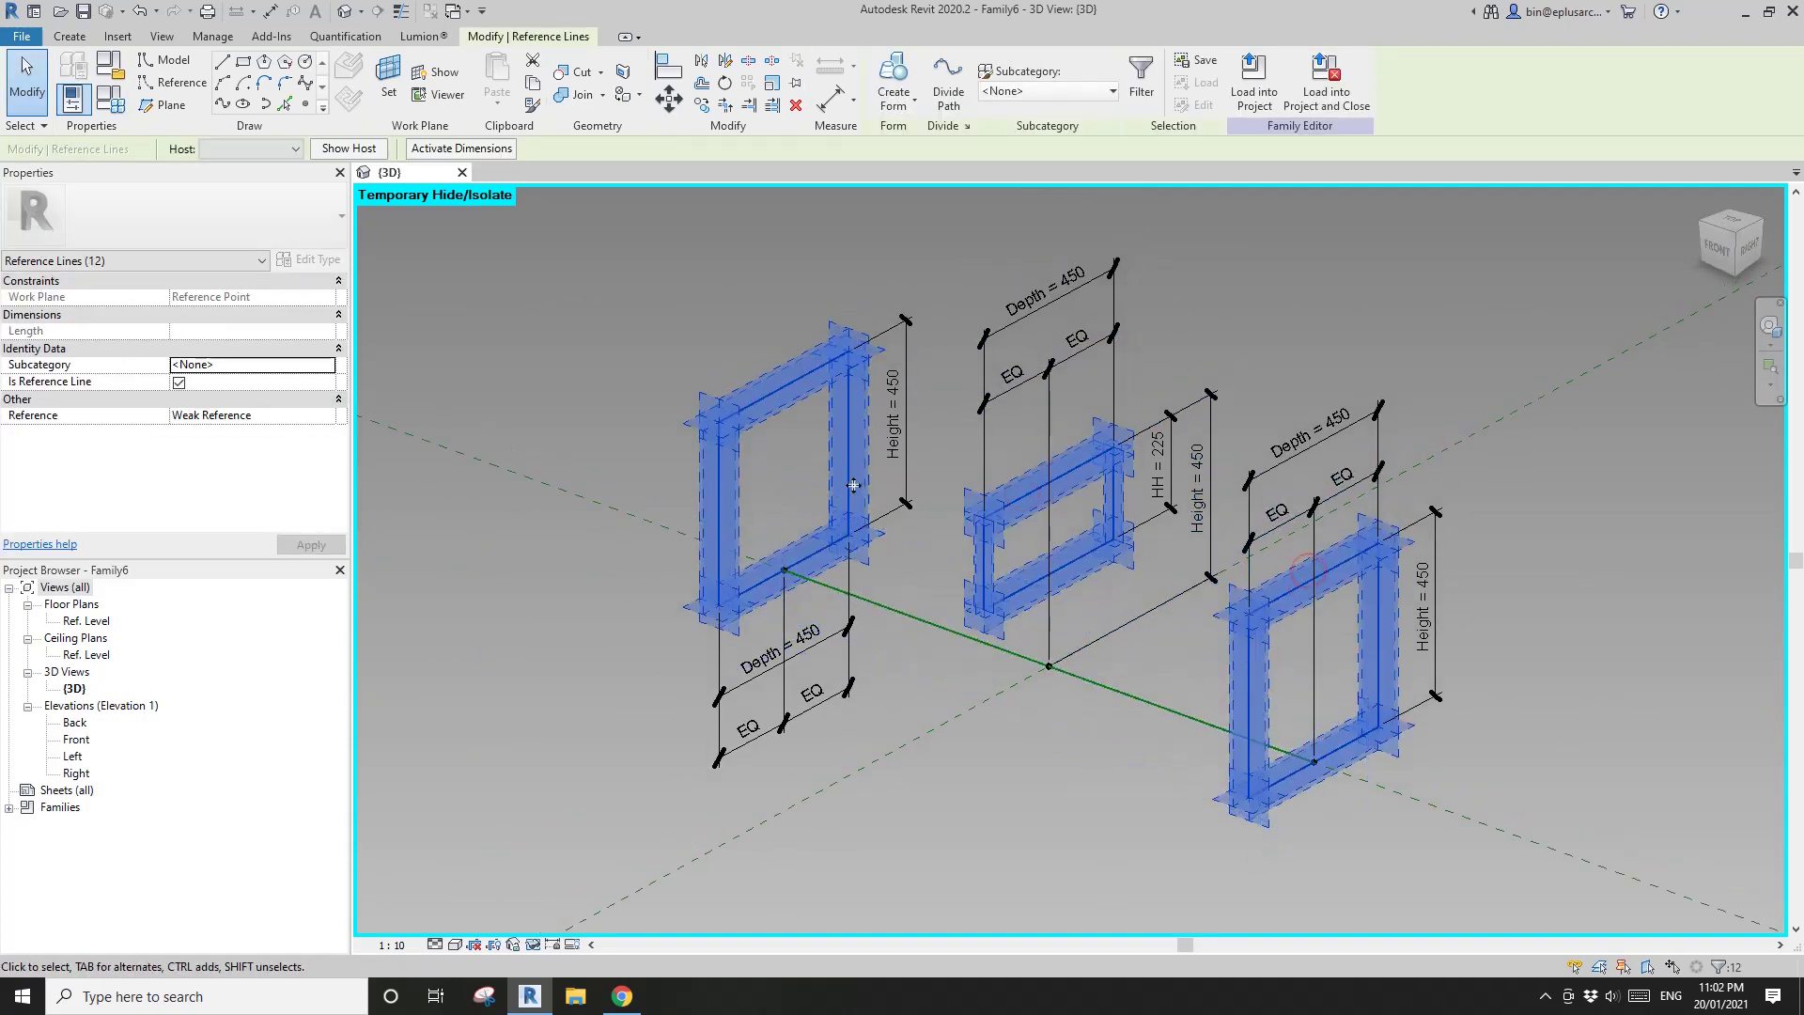
{"action": "left_click", "coordinate": [896, 75]}
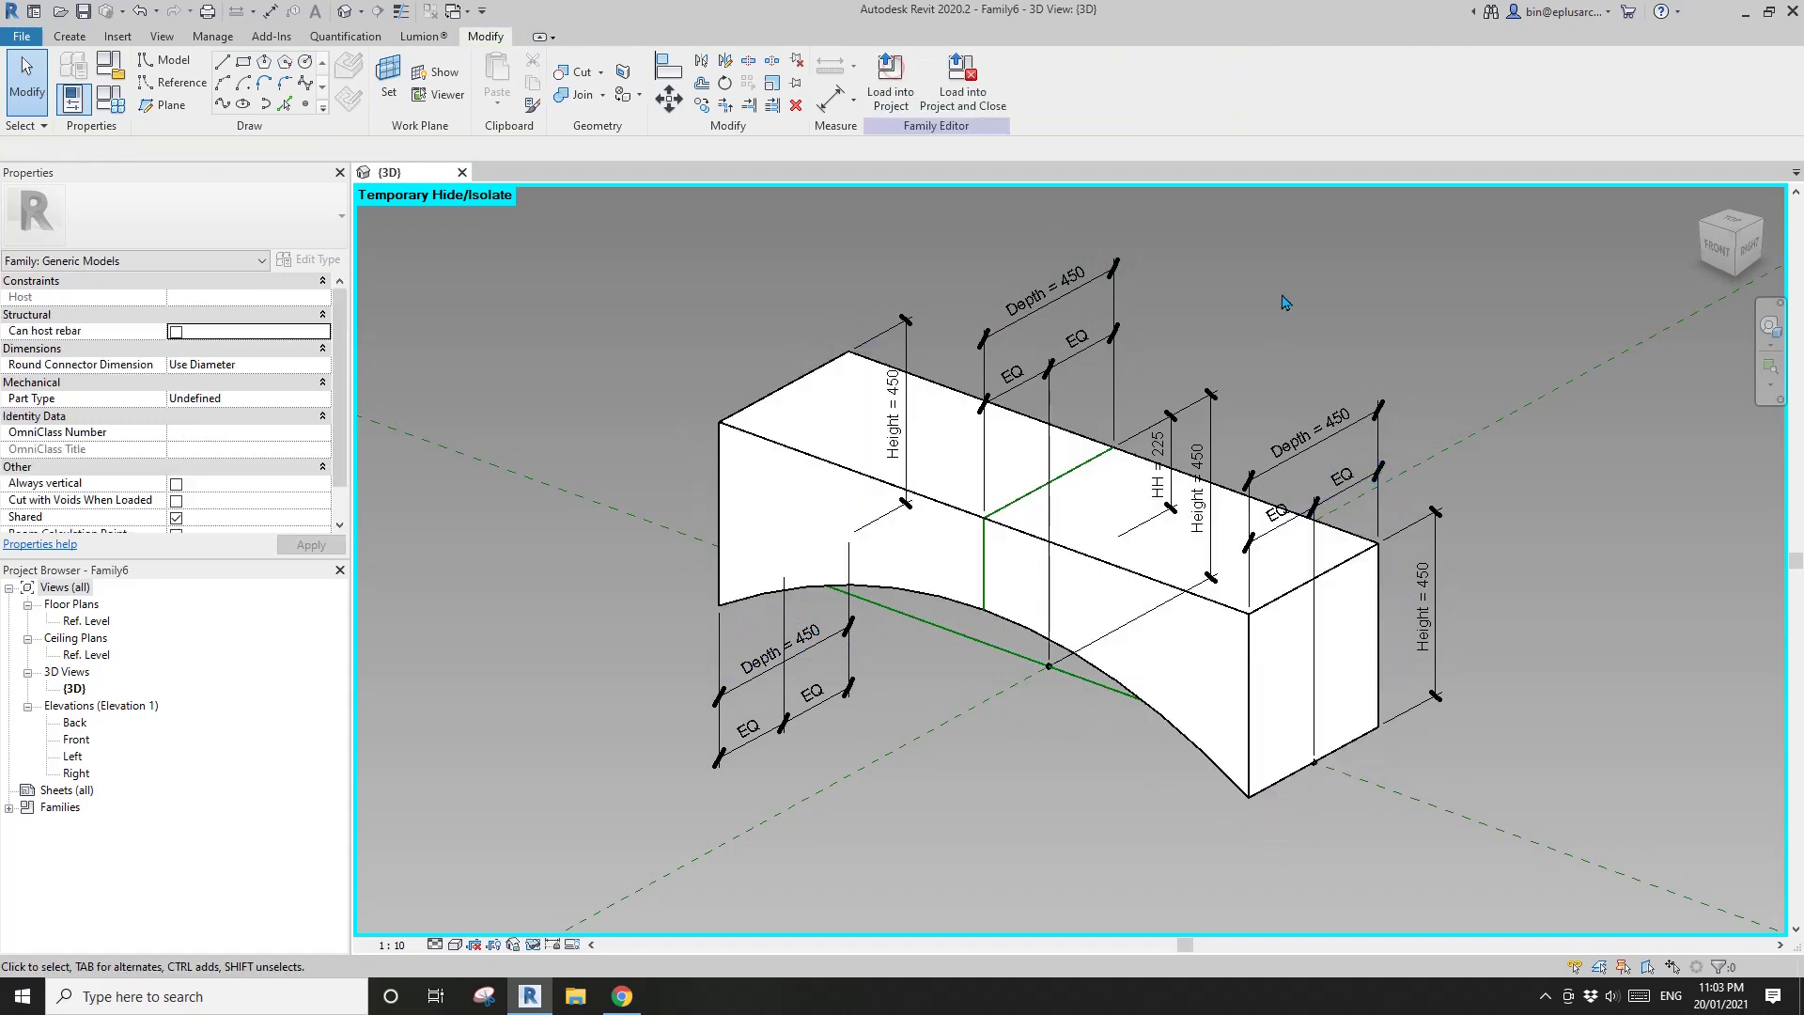
{"action": "scroll", "coordinate": [1283, 304], "scroll_direction": "down", "scroll_amount": 1}
{"action": "middle_click_drag", "start_coordinate": [1043, 451], "coordinate": [1111, 451], "text": "shift"}
{"action": "middle_click_drag", "start_coordinate": [994, 543], "coordinate": [1032, 532], "text": "shift"}
{"action": "left_click", "coordinate": [115, 101]}
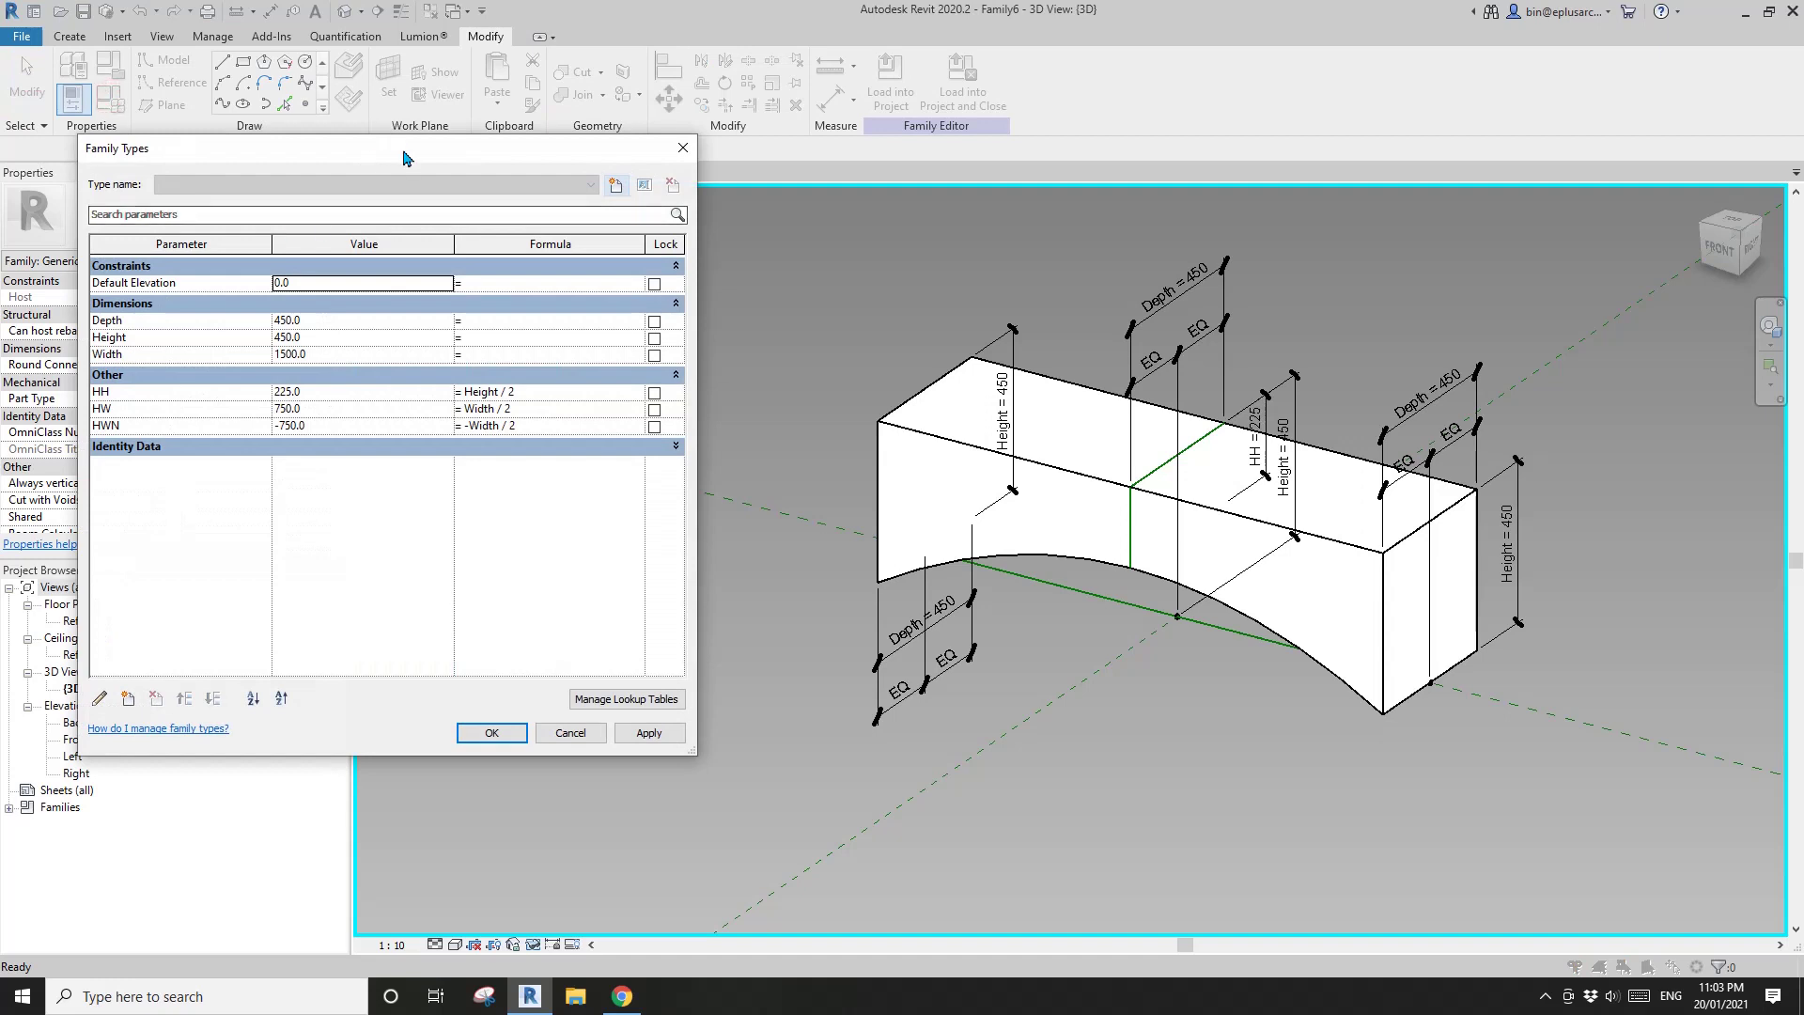
Flex the form to Depth 600, Height 500 and Width 1200.
{"action": "left_click_drag", "start_coordinate": [332, 148], "coordinate": [409, 151]}
{"action": "left_click", "coordinate": [405, 329]}
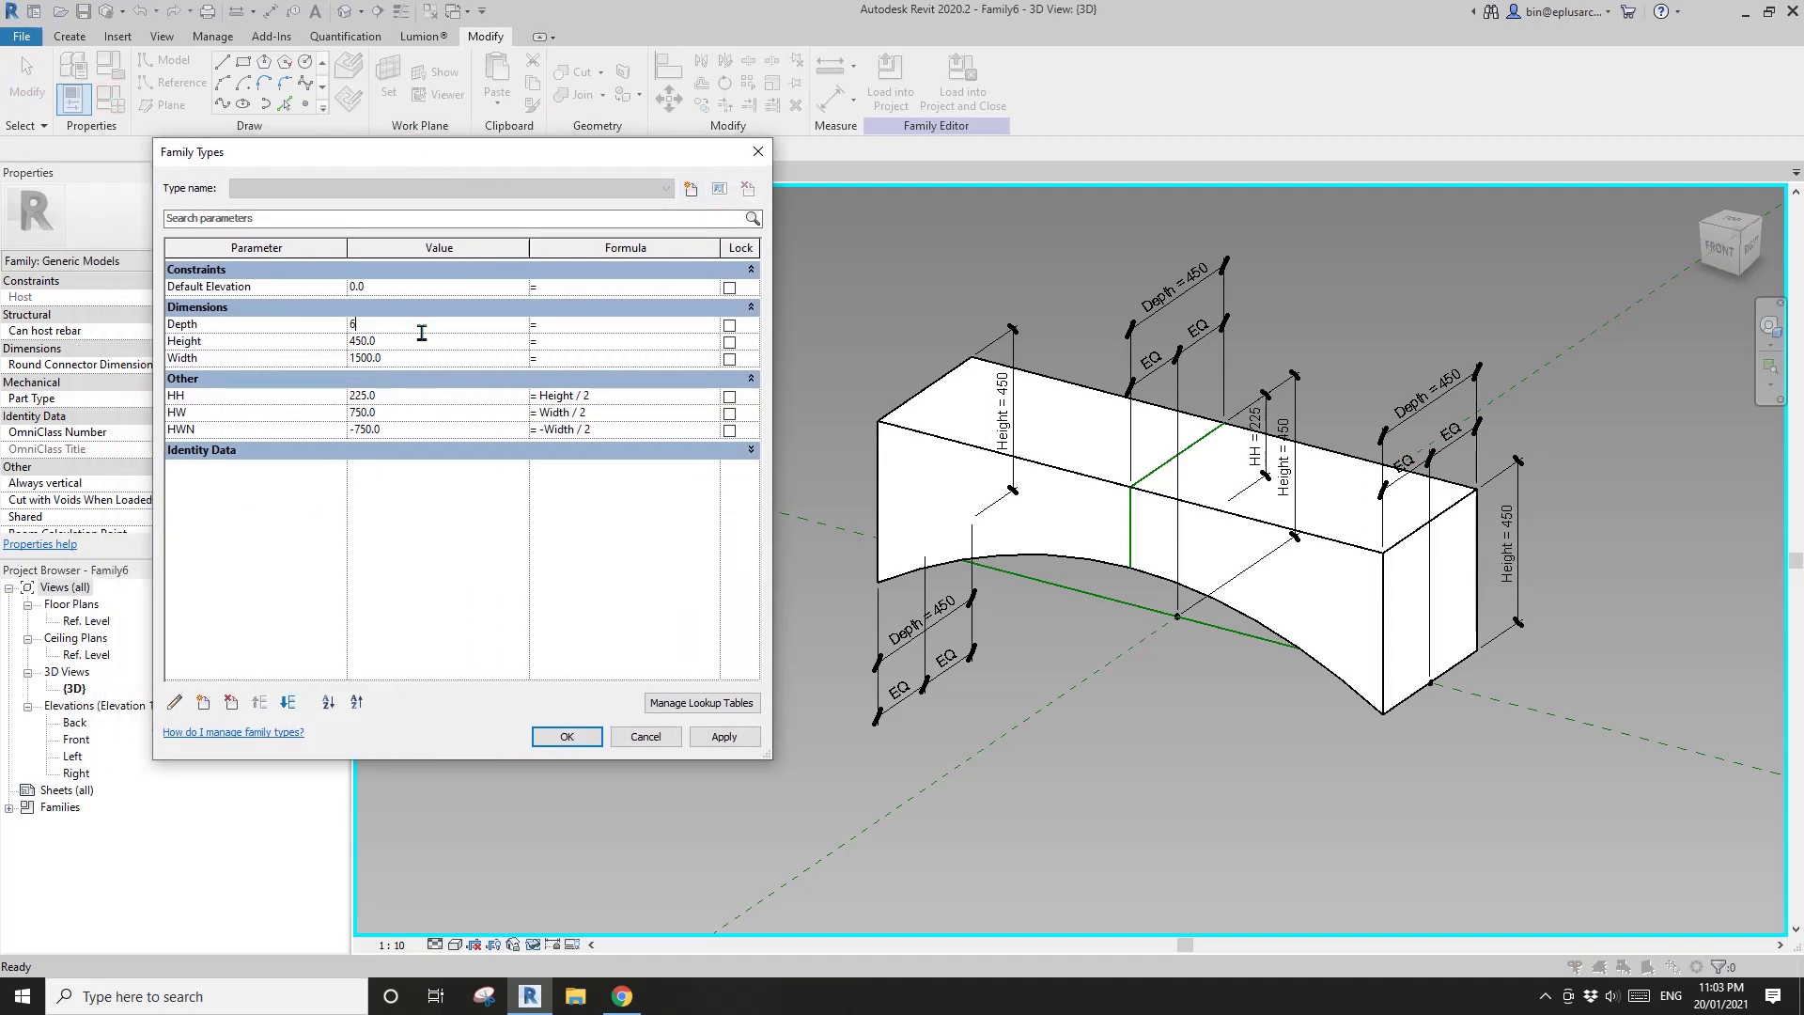
{"action": "left_click", "coordinate": [723, 736]}
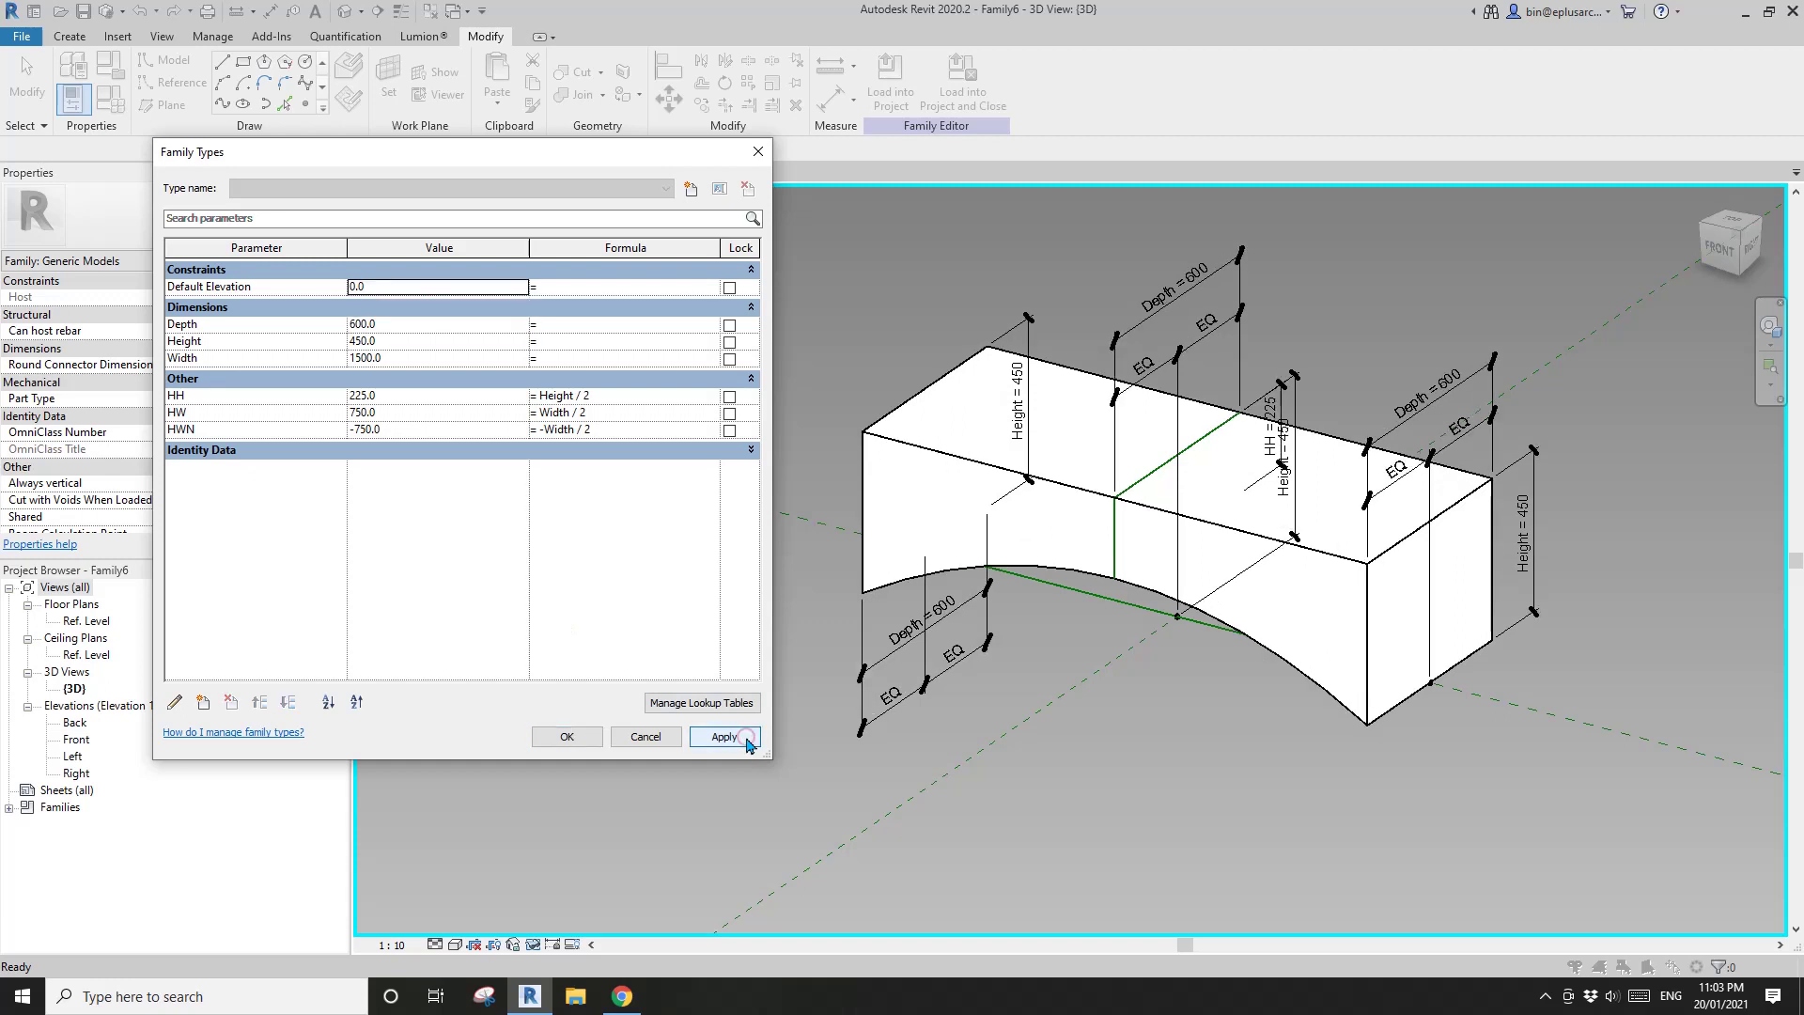
{"action": "left_click", "coordinate": [400, 342]}
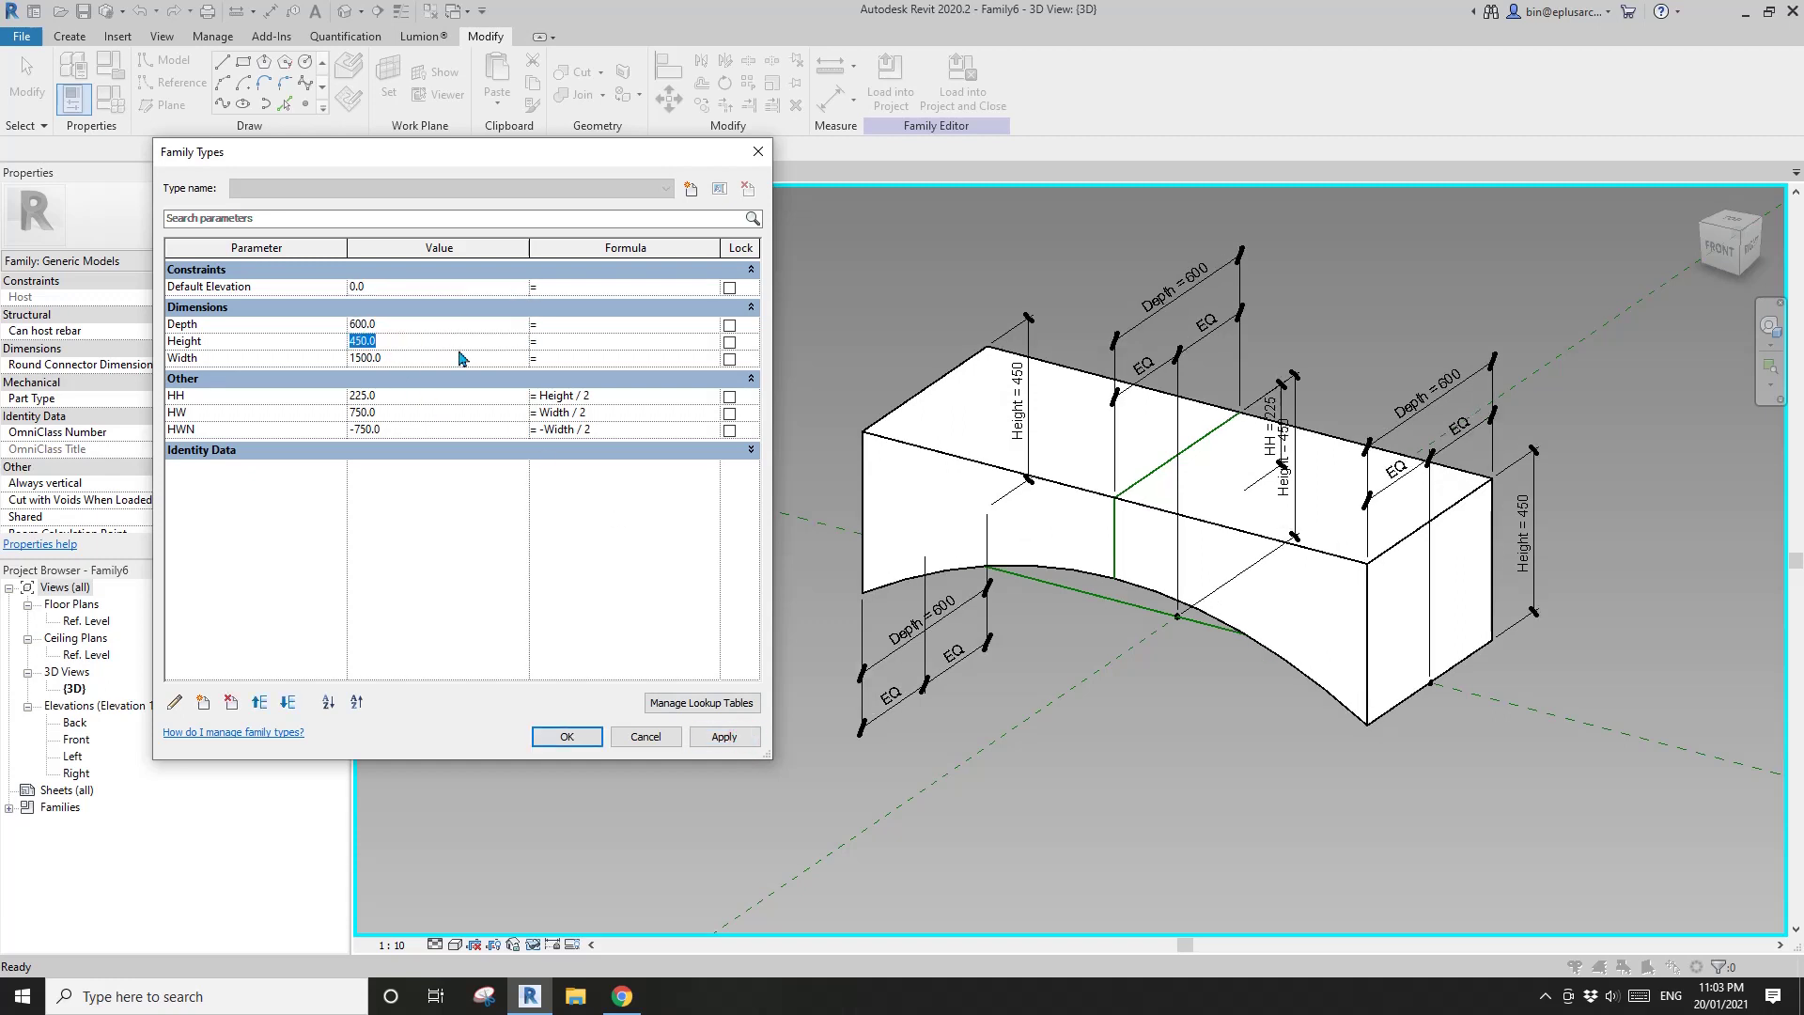
{"action": "left_click", "coordinate": [725, 736]}
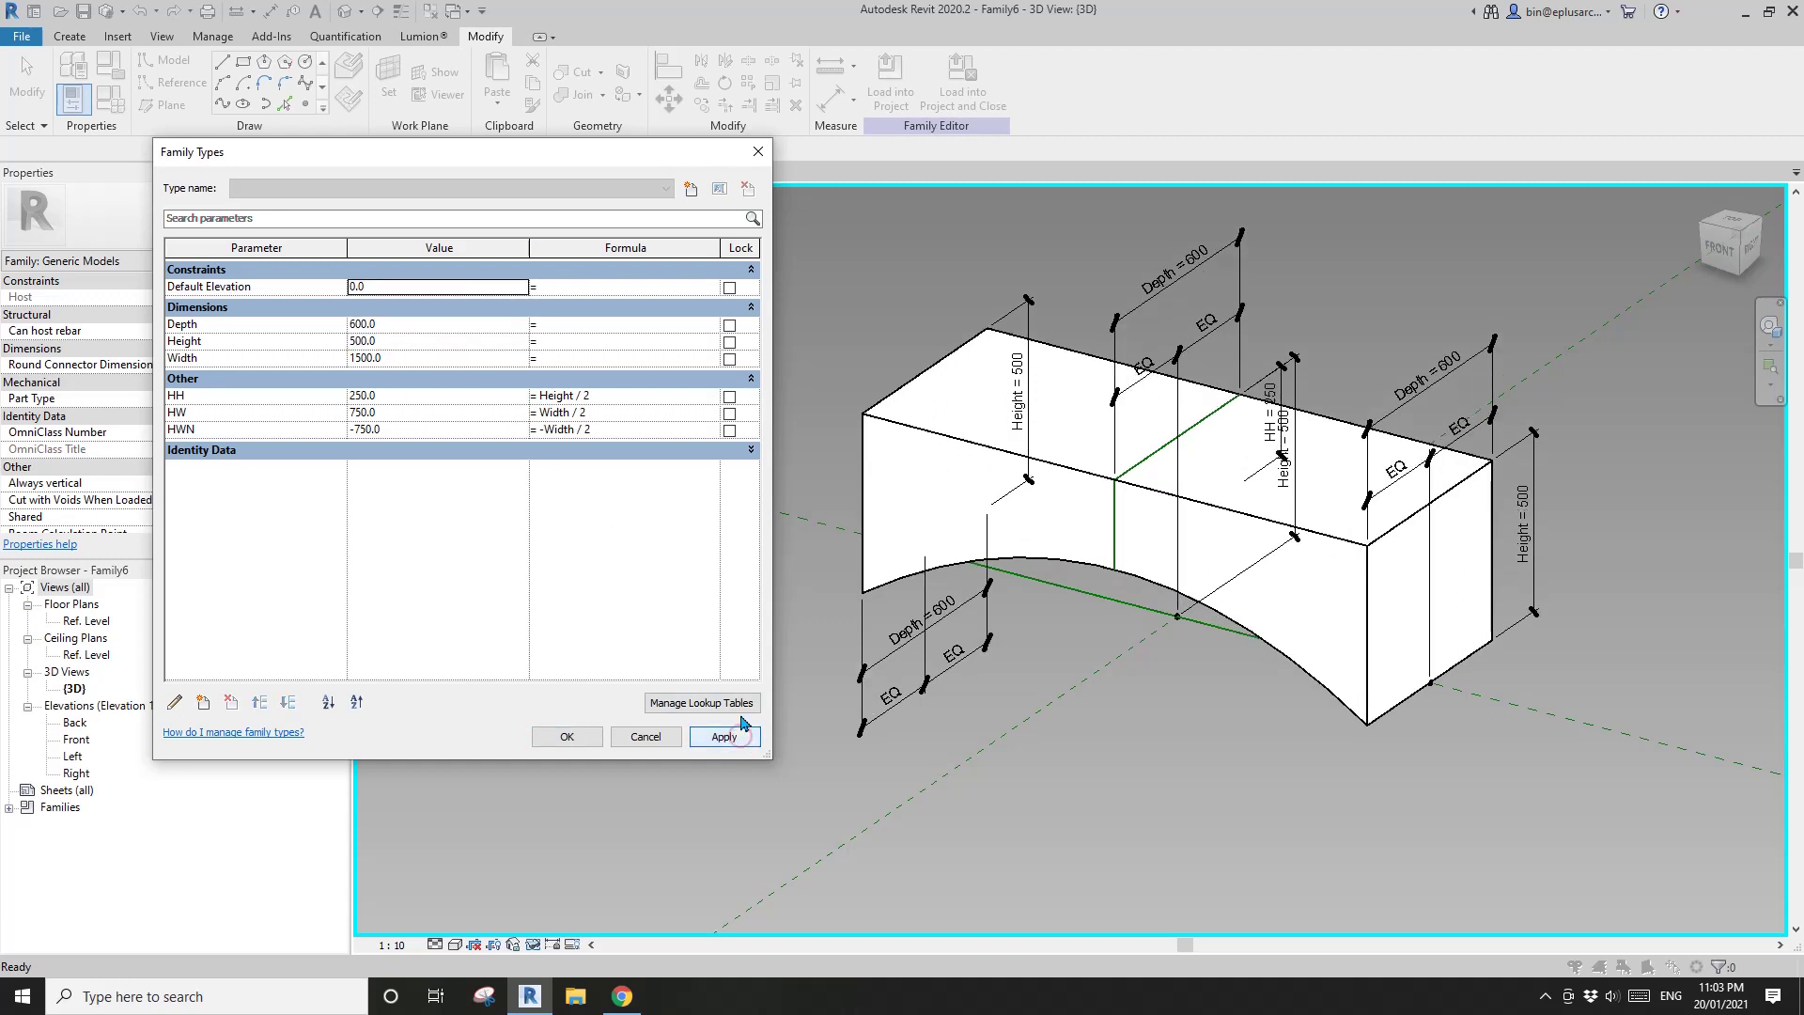
{"action": "left_click", "coordinate": [430, 361]}
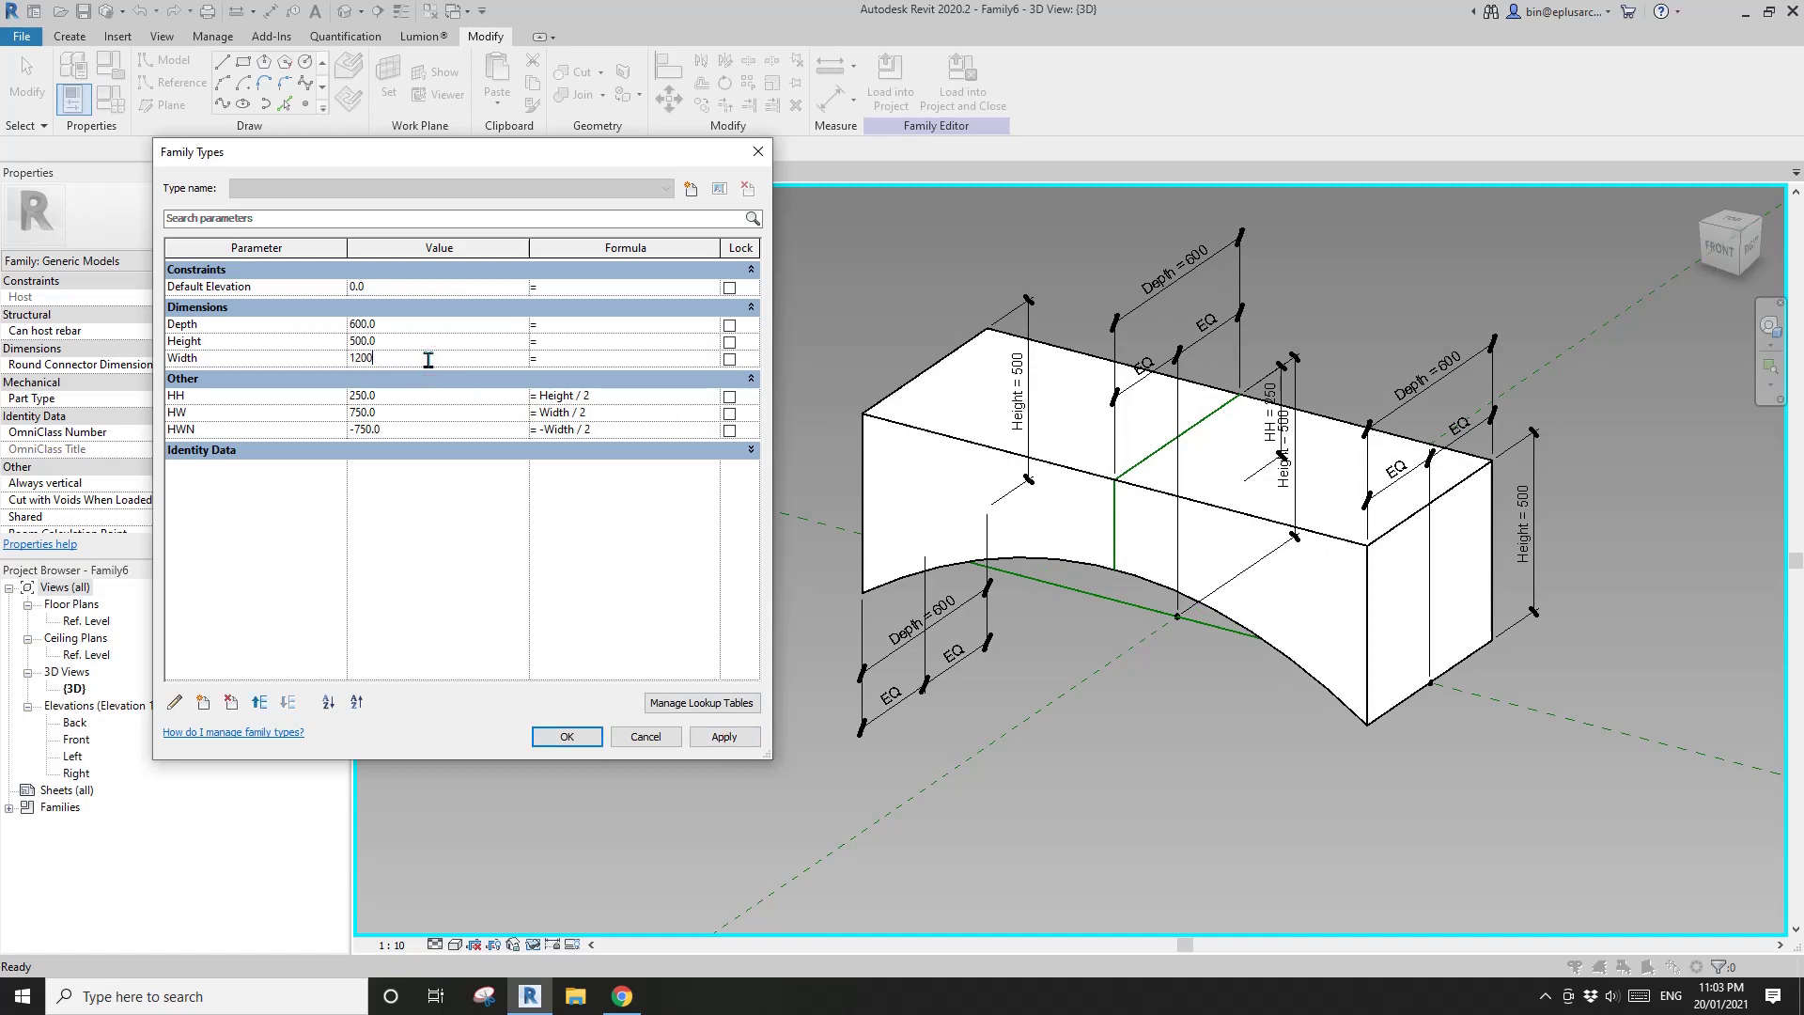
{"action": "left_click", "coordinate": [722, 739]}
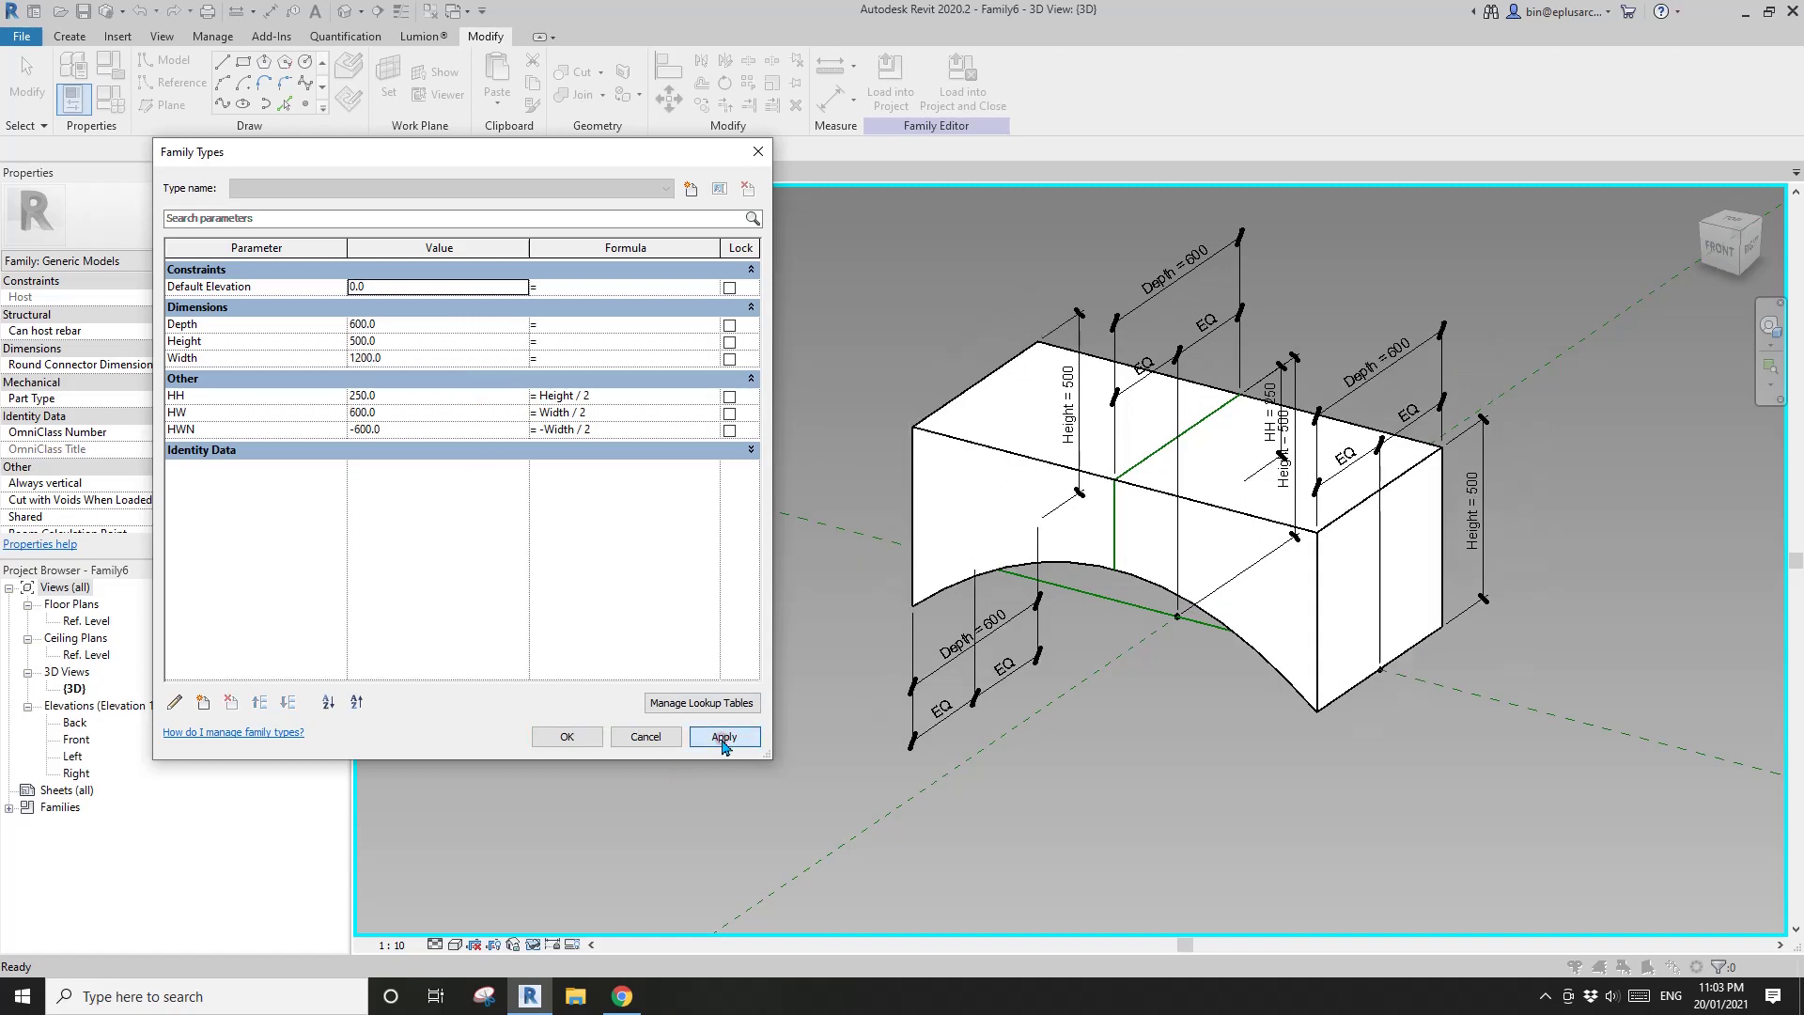
{"action": "left_click", "coordinate": [566, 737]}
{"action": "middle_click_drag", "start_coordinate": [1137, 669], "coordinate": [958, 551], "text": "shift"}
{"action": "left_click", "coordinate": [1032, 552]}
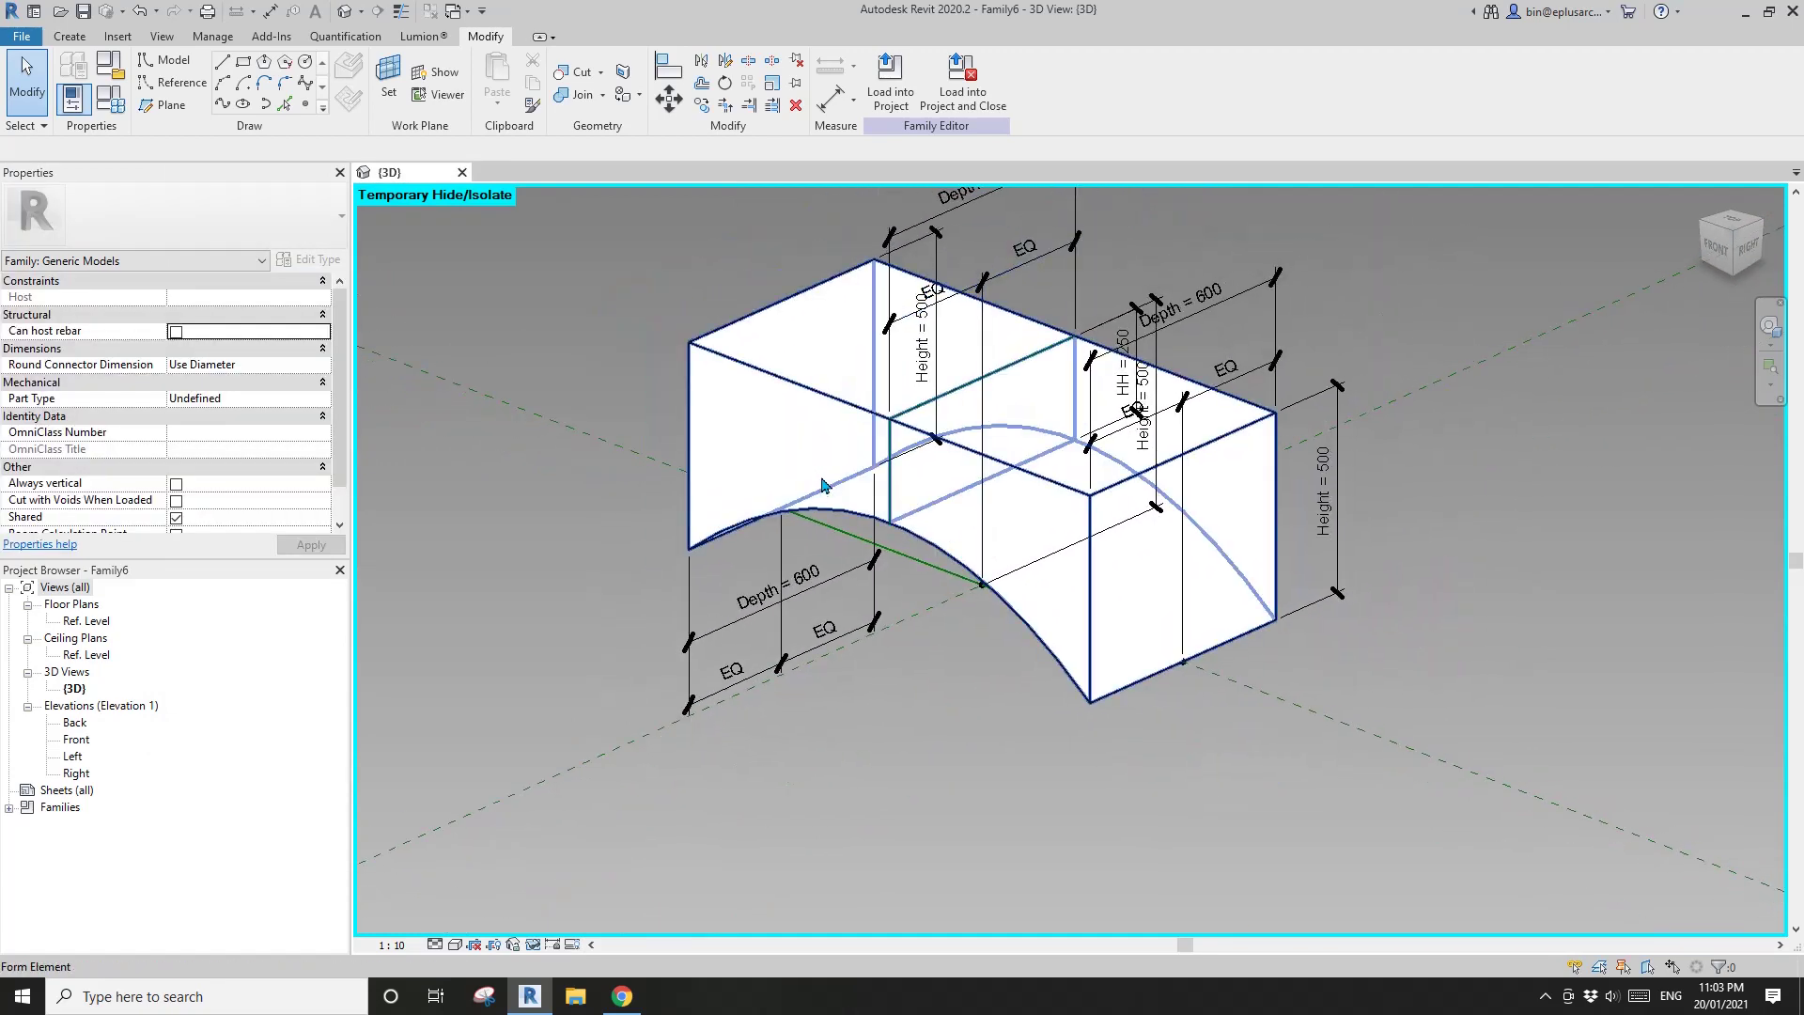
Divide the form's front and back curved surfaces into a grid.
{"action": "middle_click_drag", "start_coordinate": [822, 485], "coordinate": [794, 490]}
{"action": "left_click", "coordinate": [769, 446]}
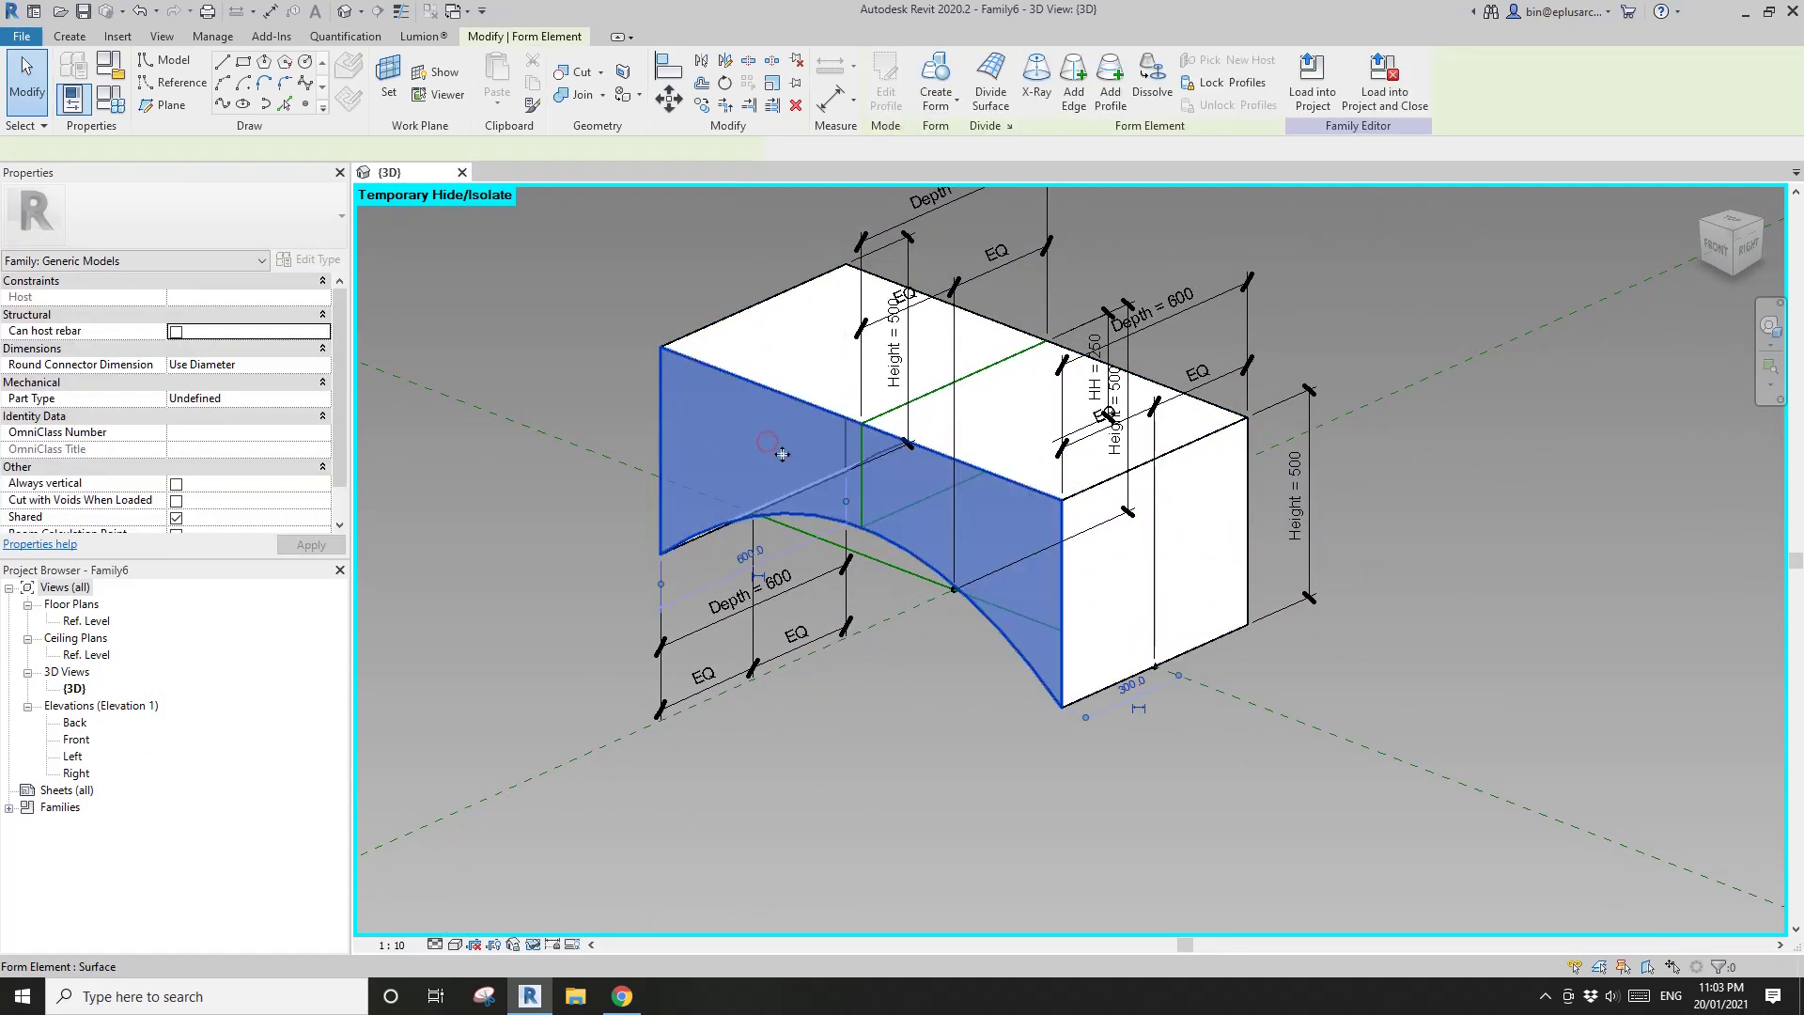
{"action": "middle_click_drag", "start_coordinate": [1116, 516], "coordinate": [738, 507], "text": "shift"}
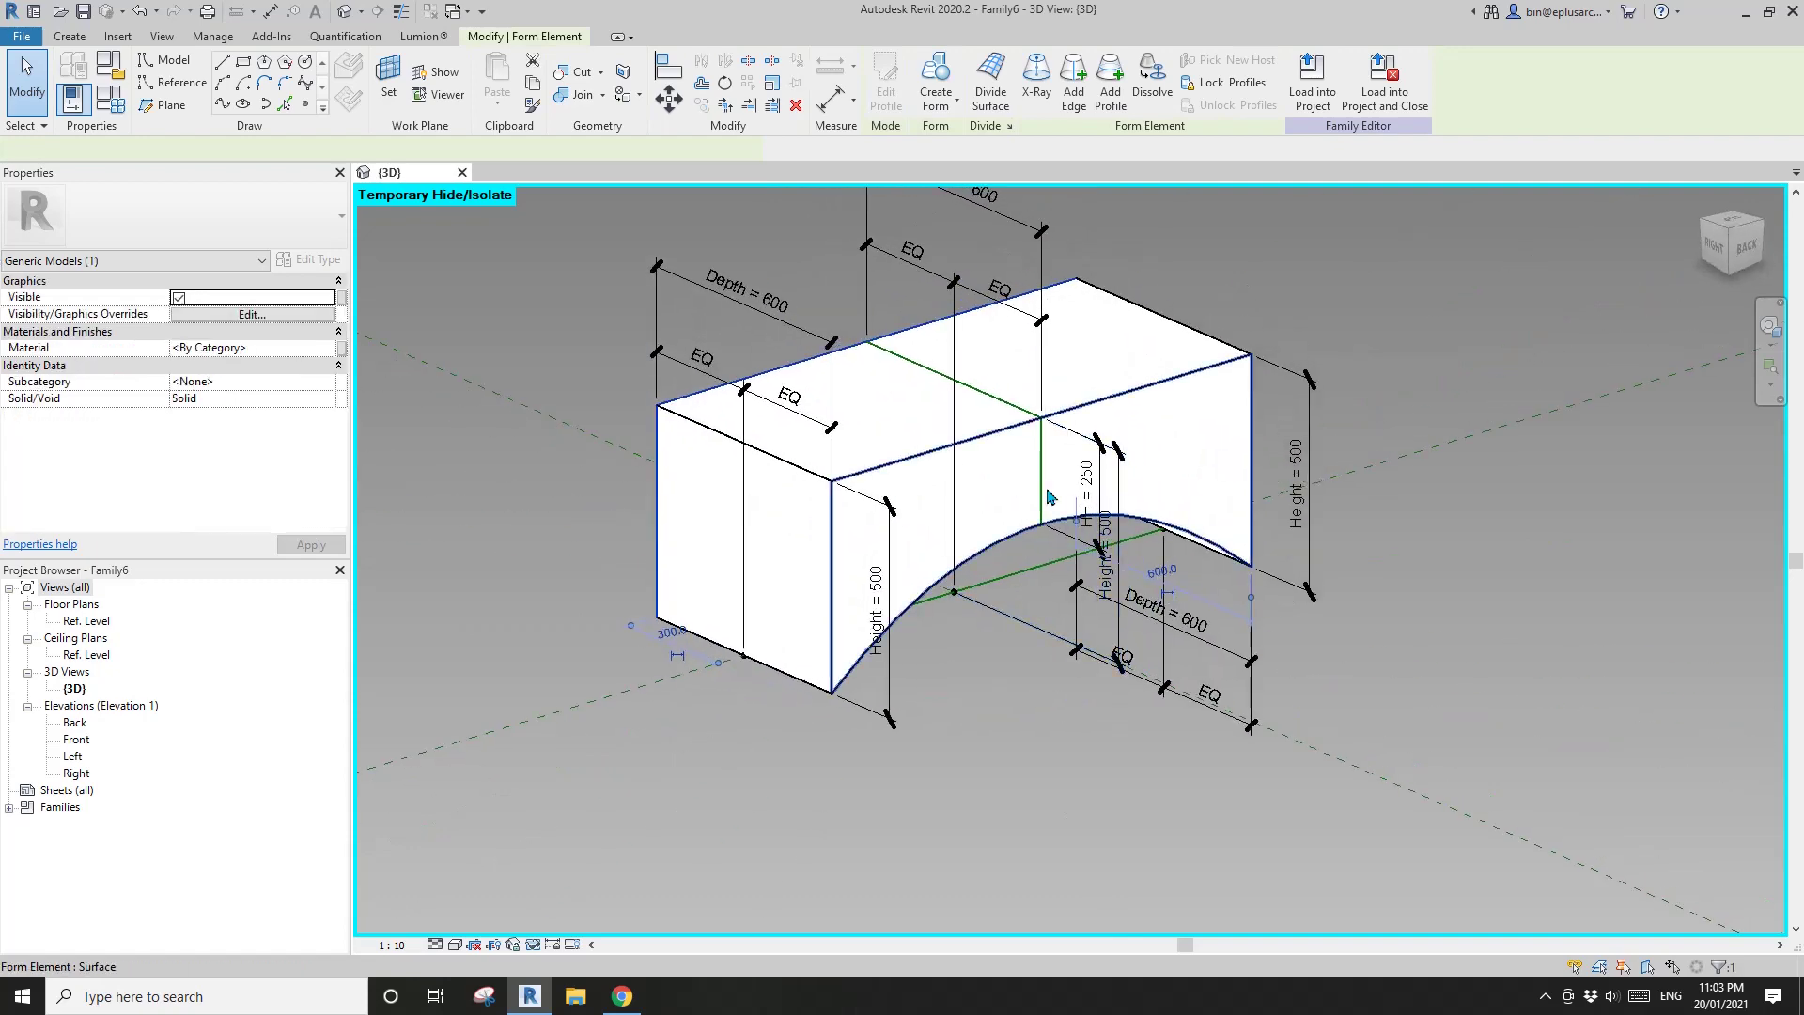
{"action": "left_click", "coordinate": [1186, 443], "text": "ctrl"}
{"action": "middle_click_drag", "start_coordinate": [1186, 443], "coordinate": [1221, 527], "text": "shift"}
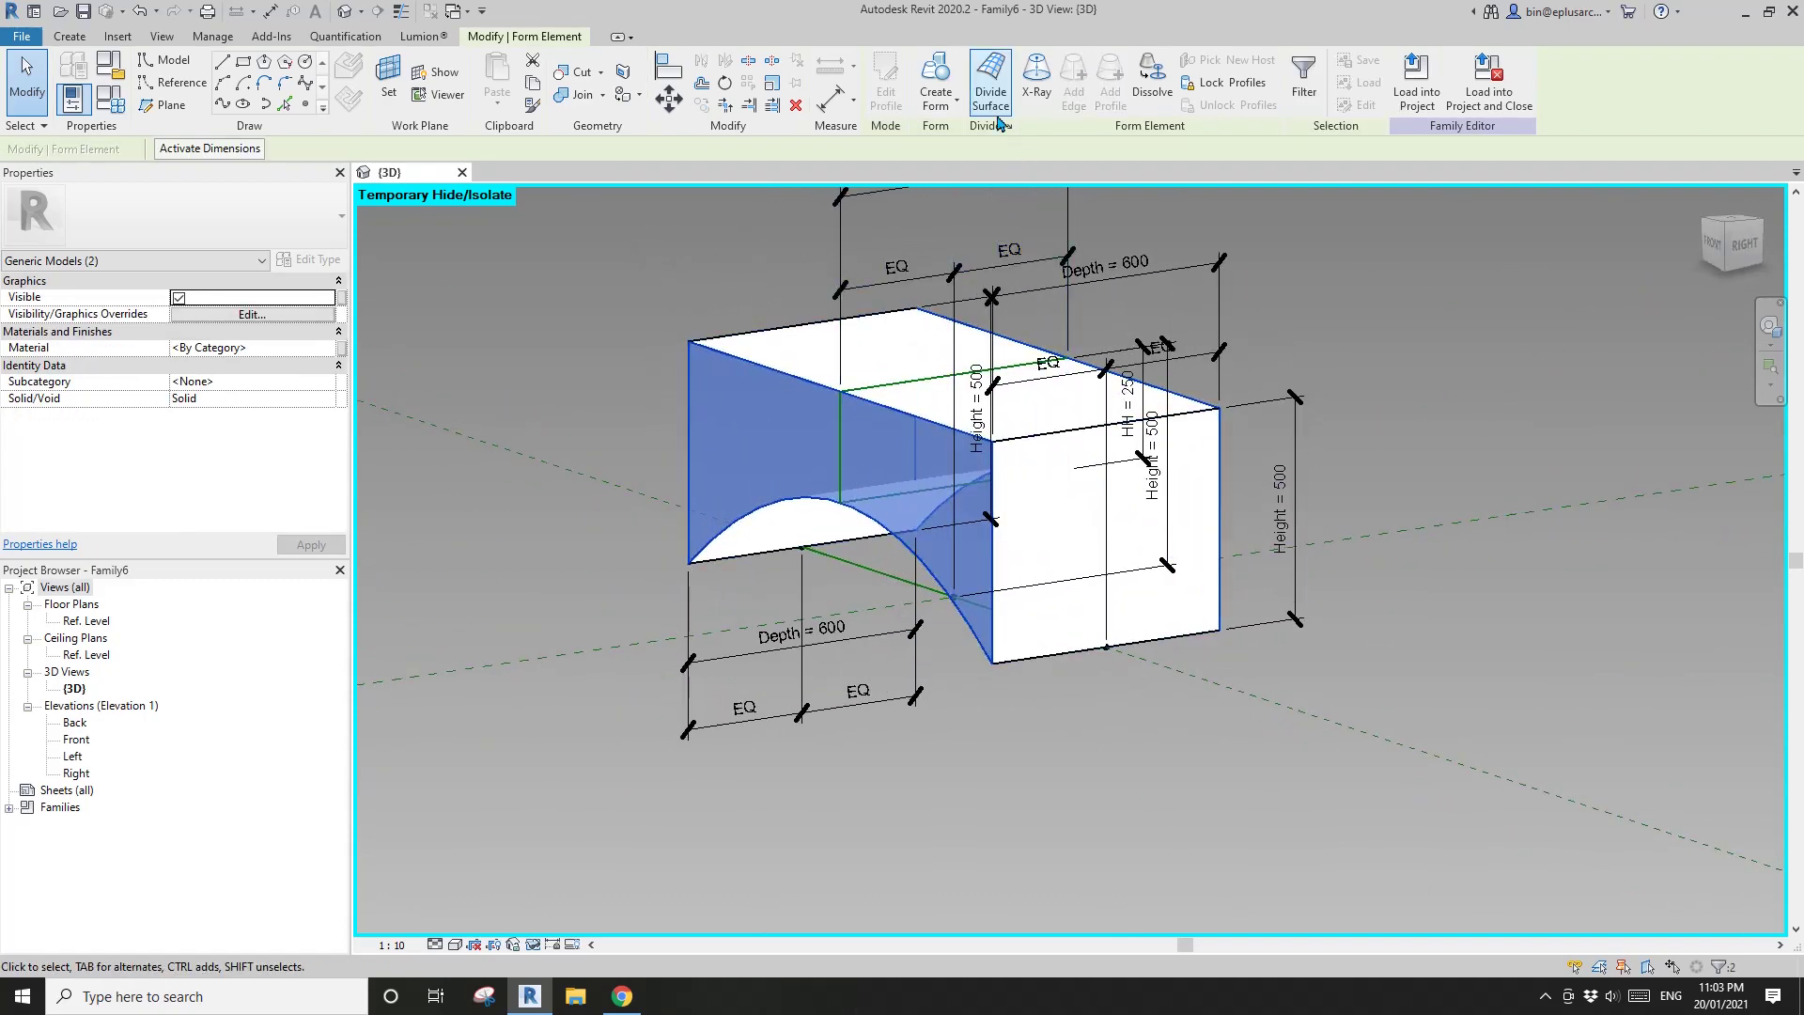
{"action": "left_click", "coordinate": [989, 83]}
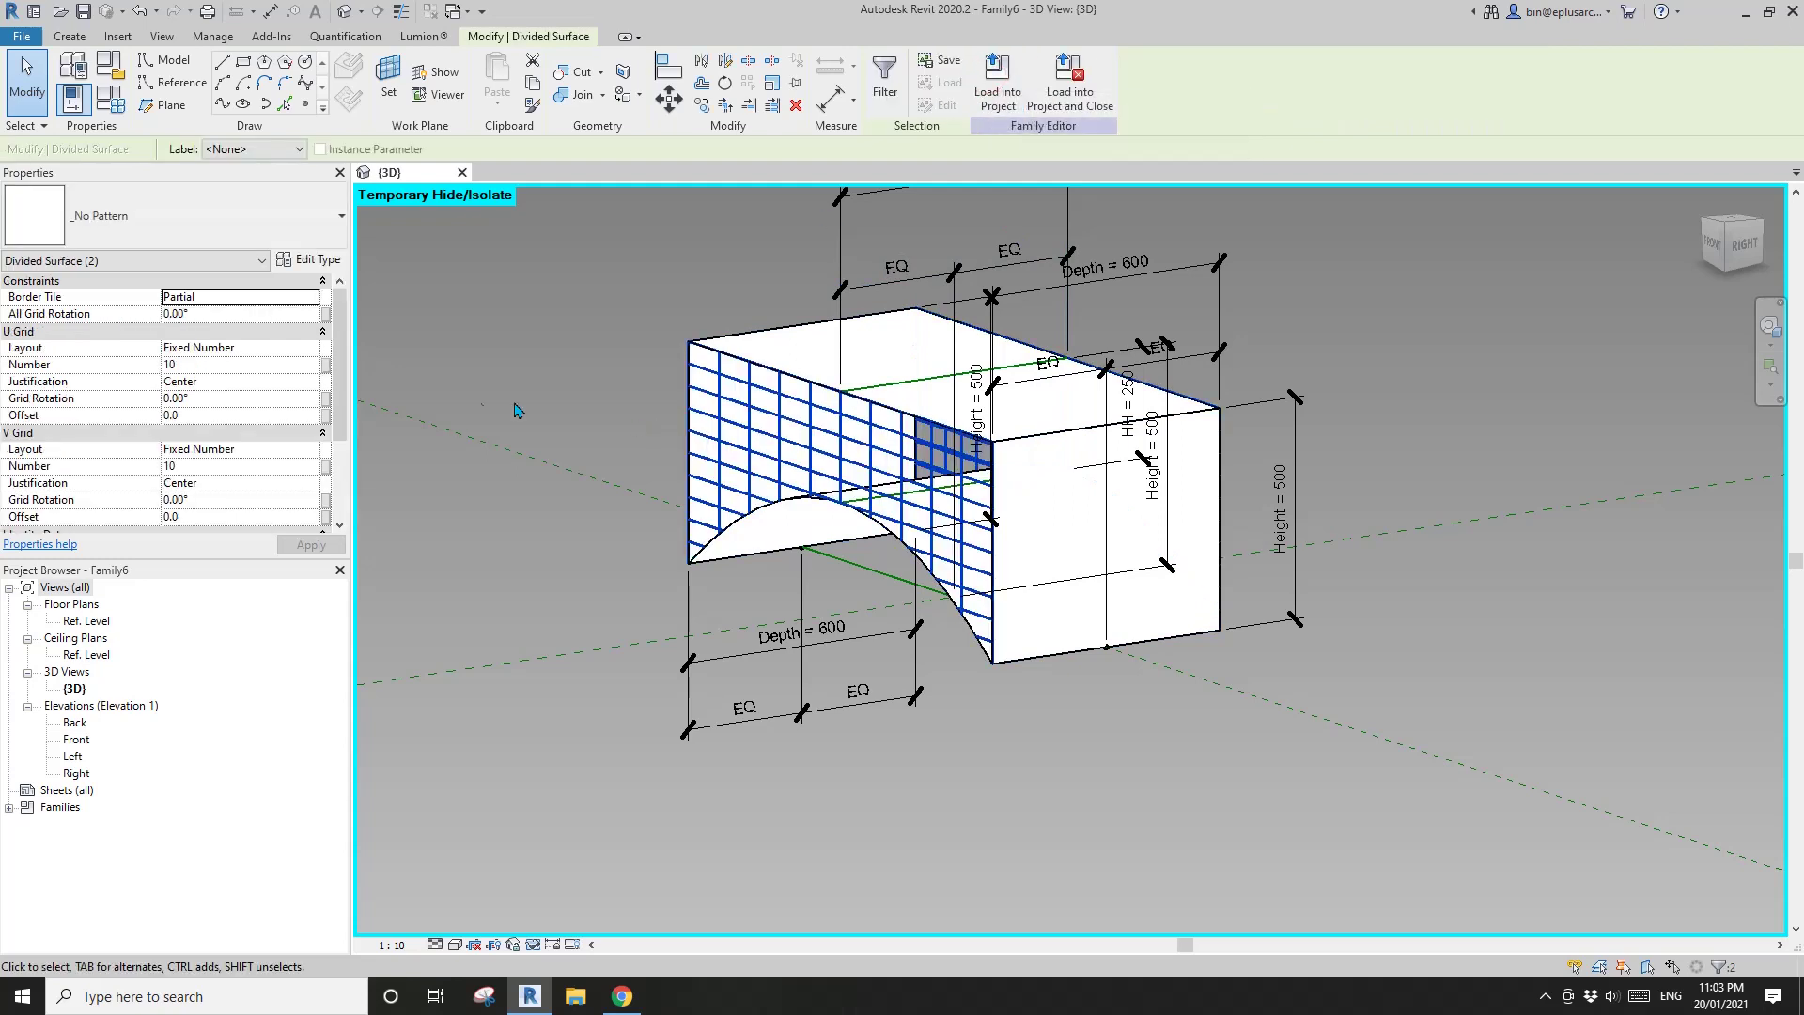
Switch the U grid layout to maximum spacing with a distance of 60.
{"action": "left_click", "coordinate": [272, 349]}
{"action": "left_click", "coordinate": [283, 347]}
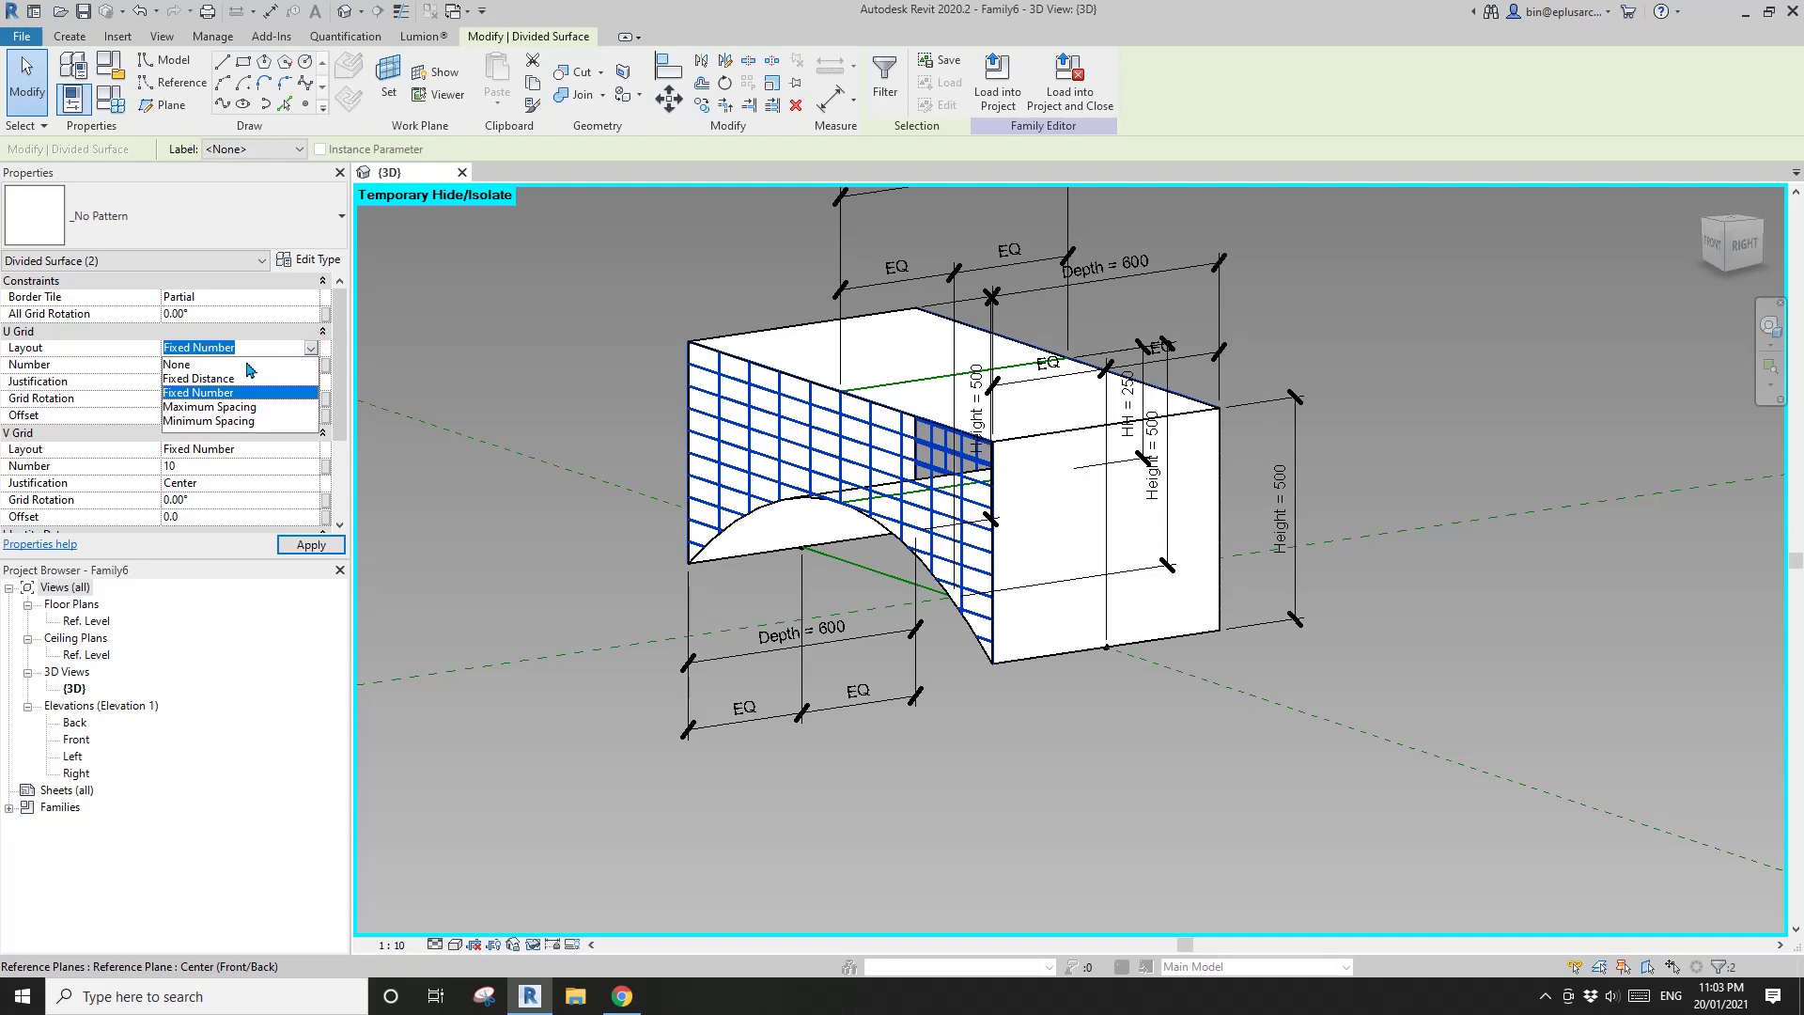
{"action": "left_click", "coordinate": [211, 408]}
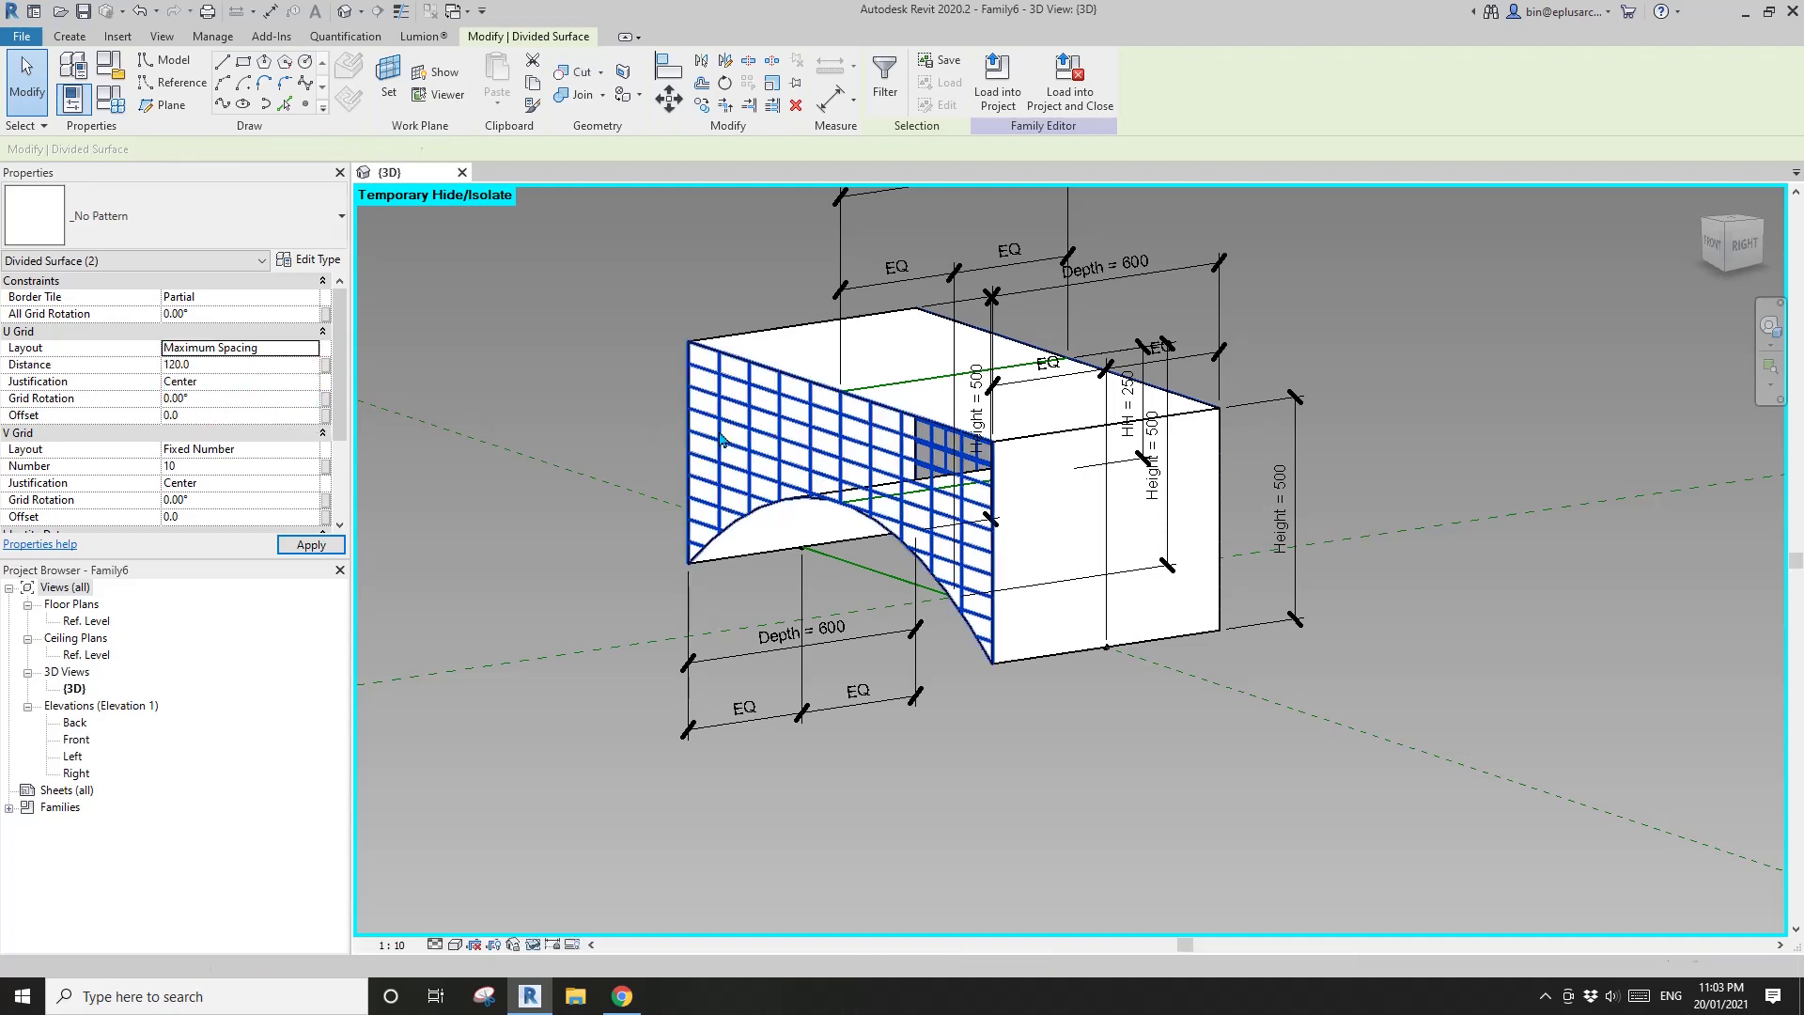
{"action": "middle_click_drag", "start_coordinate": [630, 453], "coordinate": [728, 475]}
{"action": "left_click", "coordinate": [223, 373]}
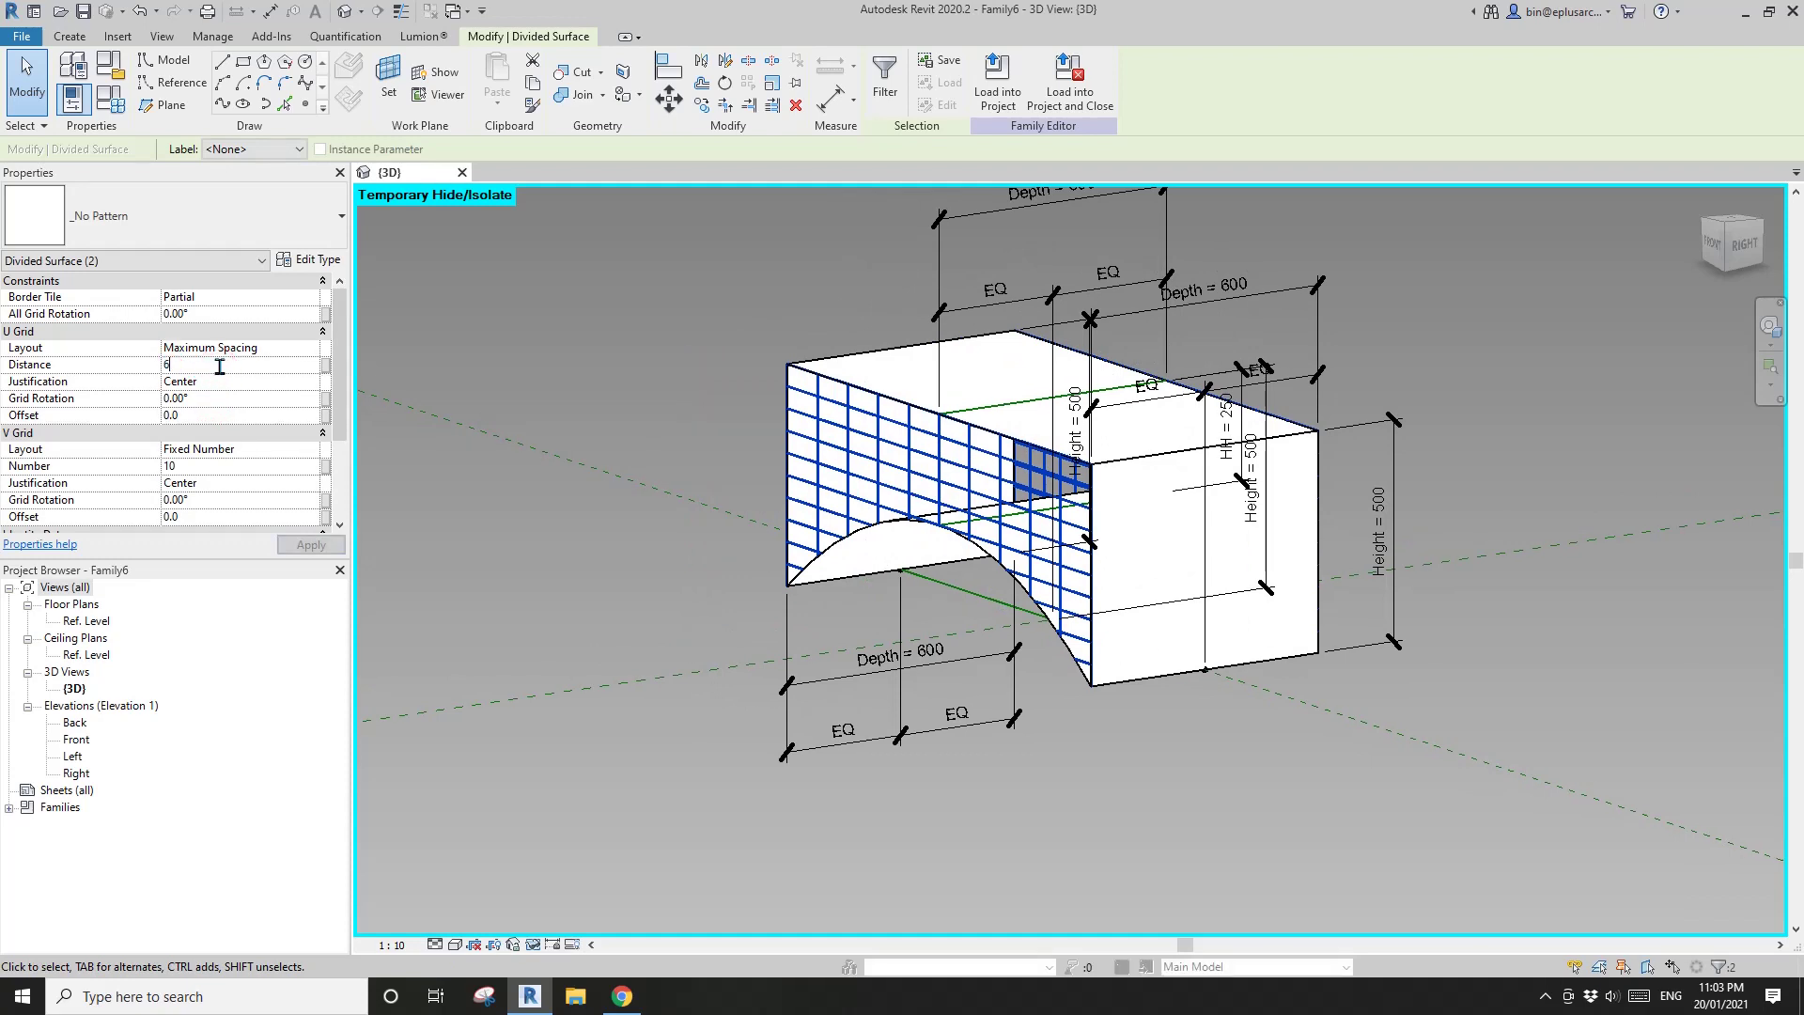
{"action": "type", "text": "60"}
{"action": "key", "text": "Return"}
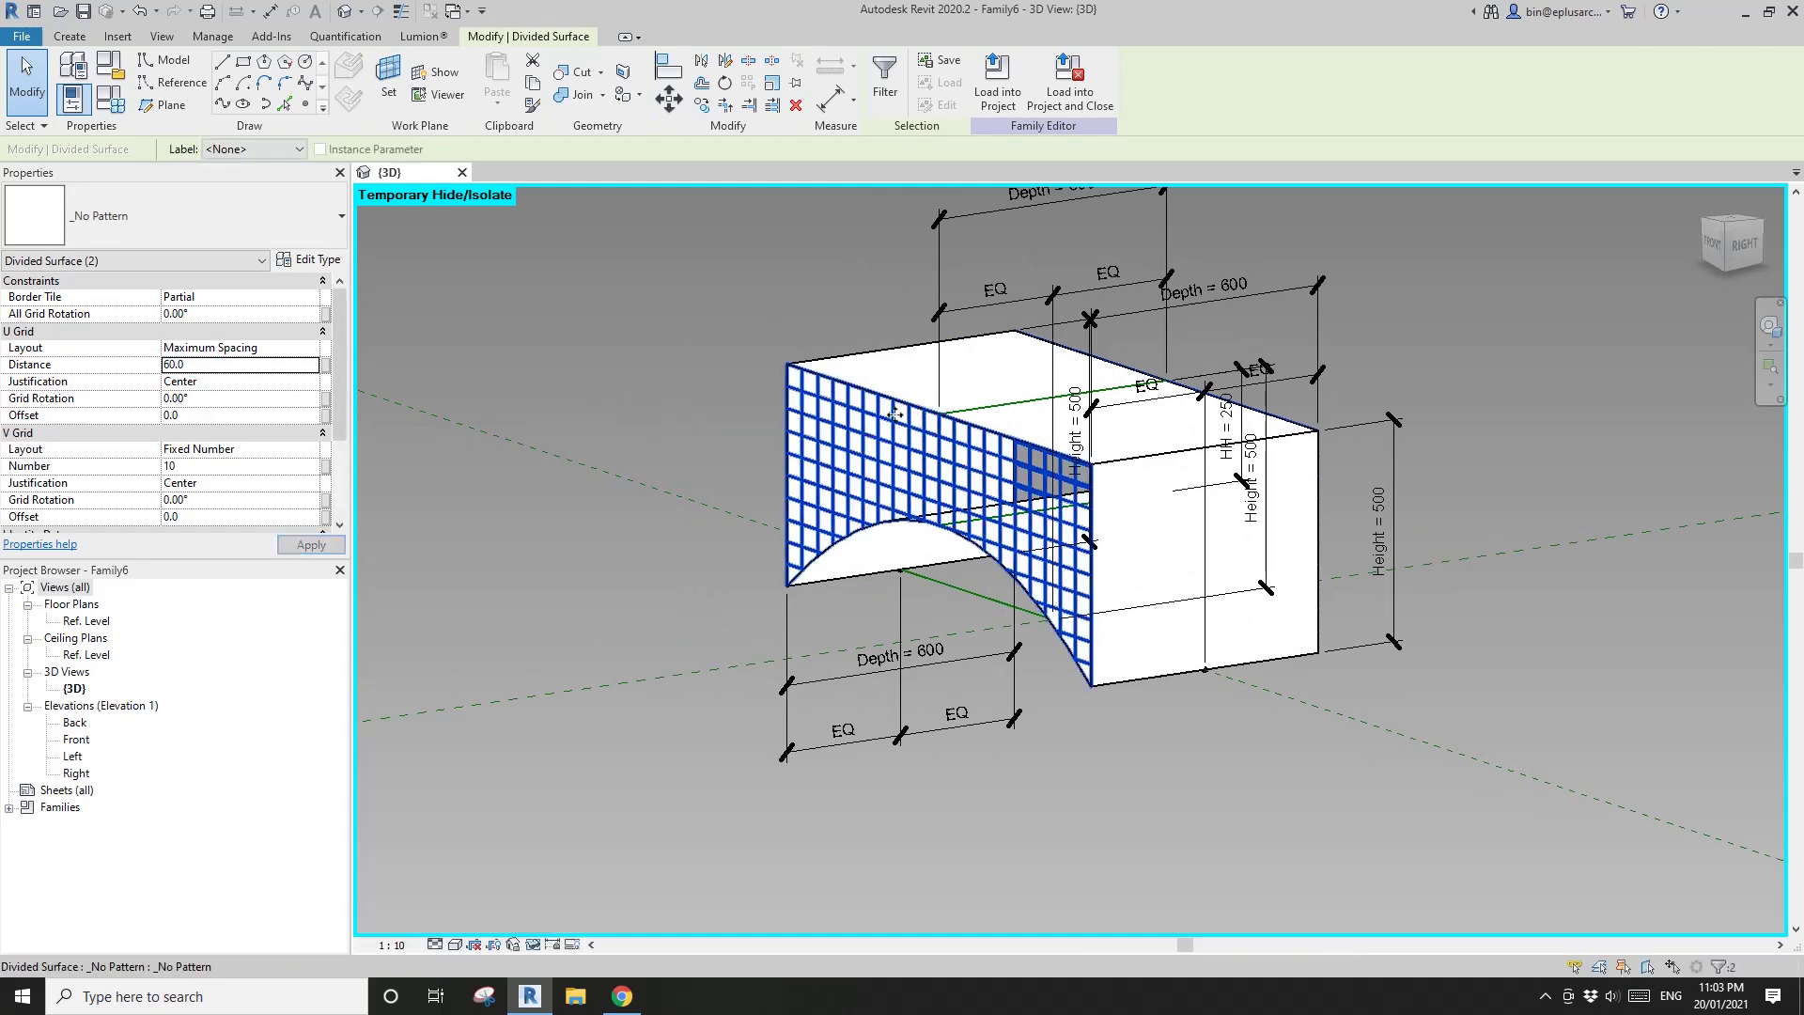
{"action": "scroll", "coordinate": [810, 452], "scroll_direction": "up", "scroll_amount": 2}
Set the V grid layout to None.
{"action": "middle_click_drag", "start_coordinate": [810, 452], "coordinate": [1057, 515], "text": "shift"}
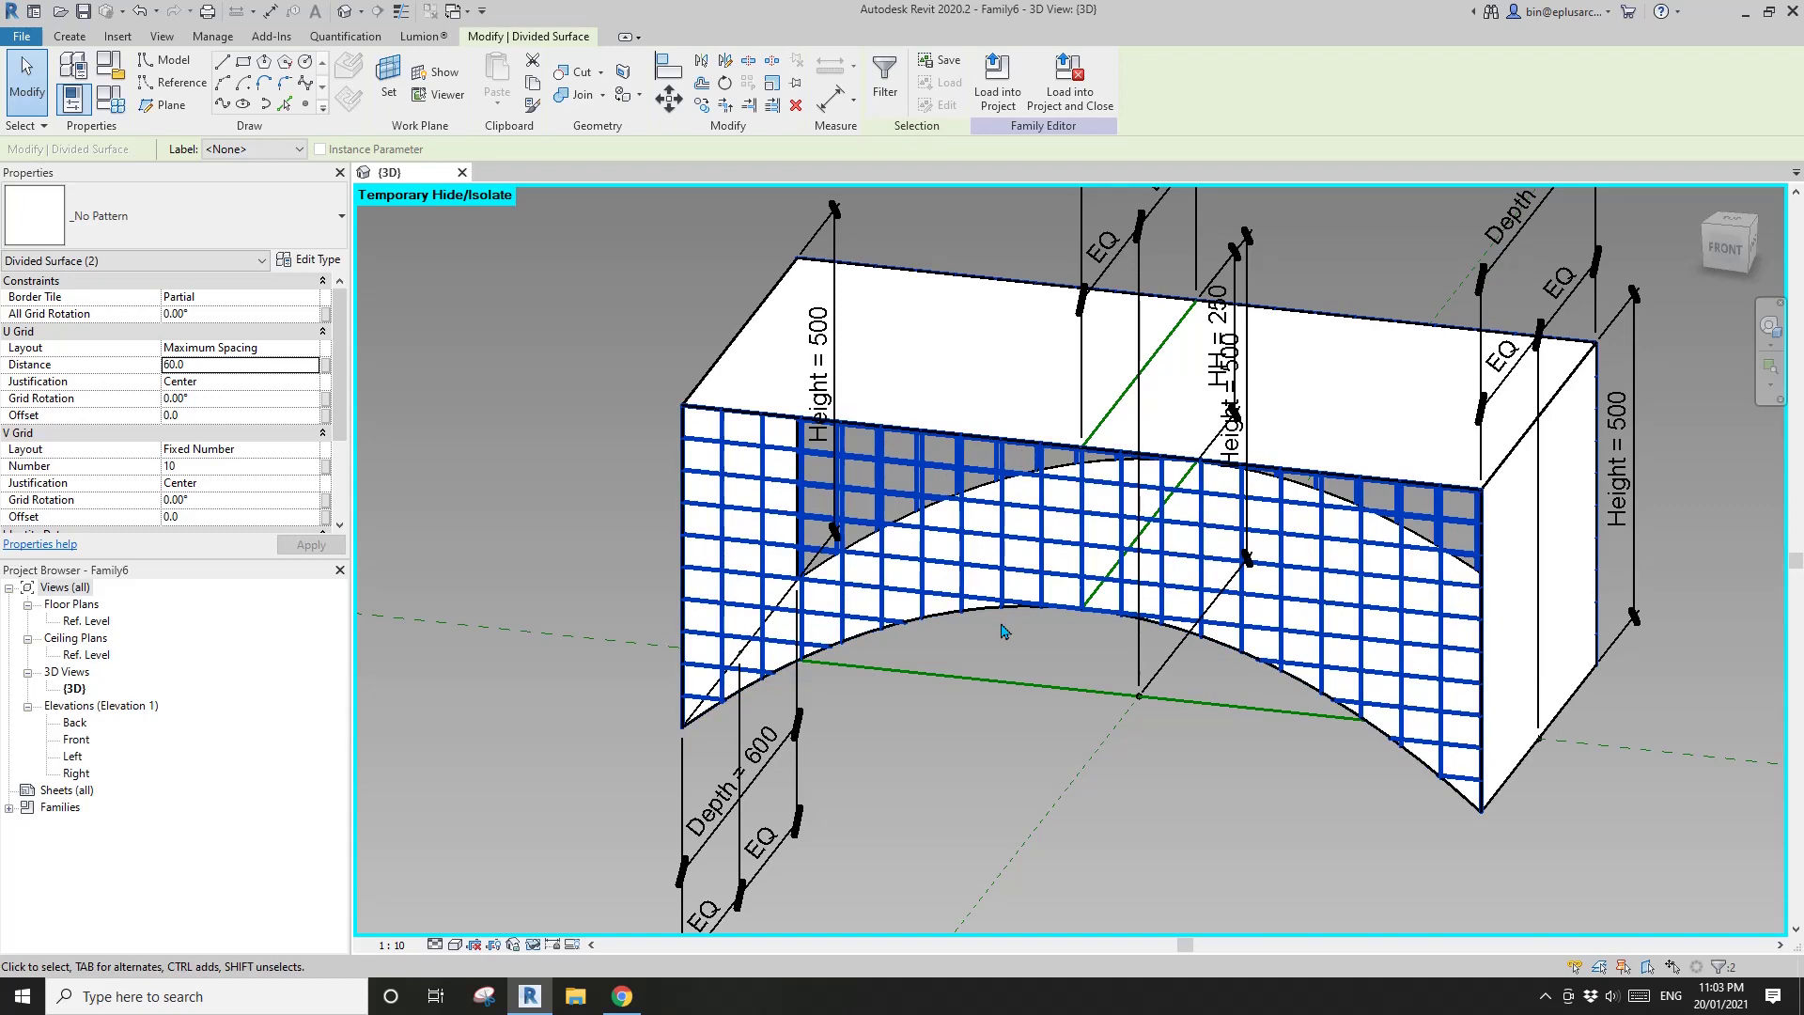
{"action": "middle_click_drag", "start_coordinate": [981, 505], "coordinate": [920, 506]}
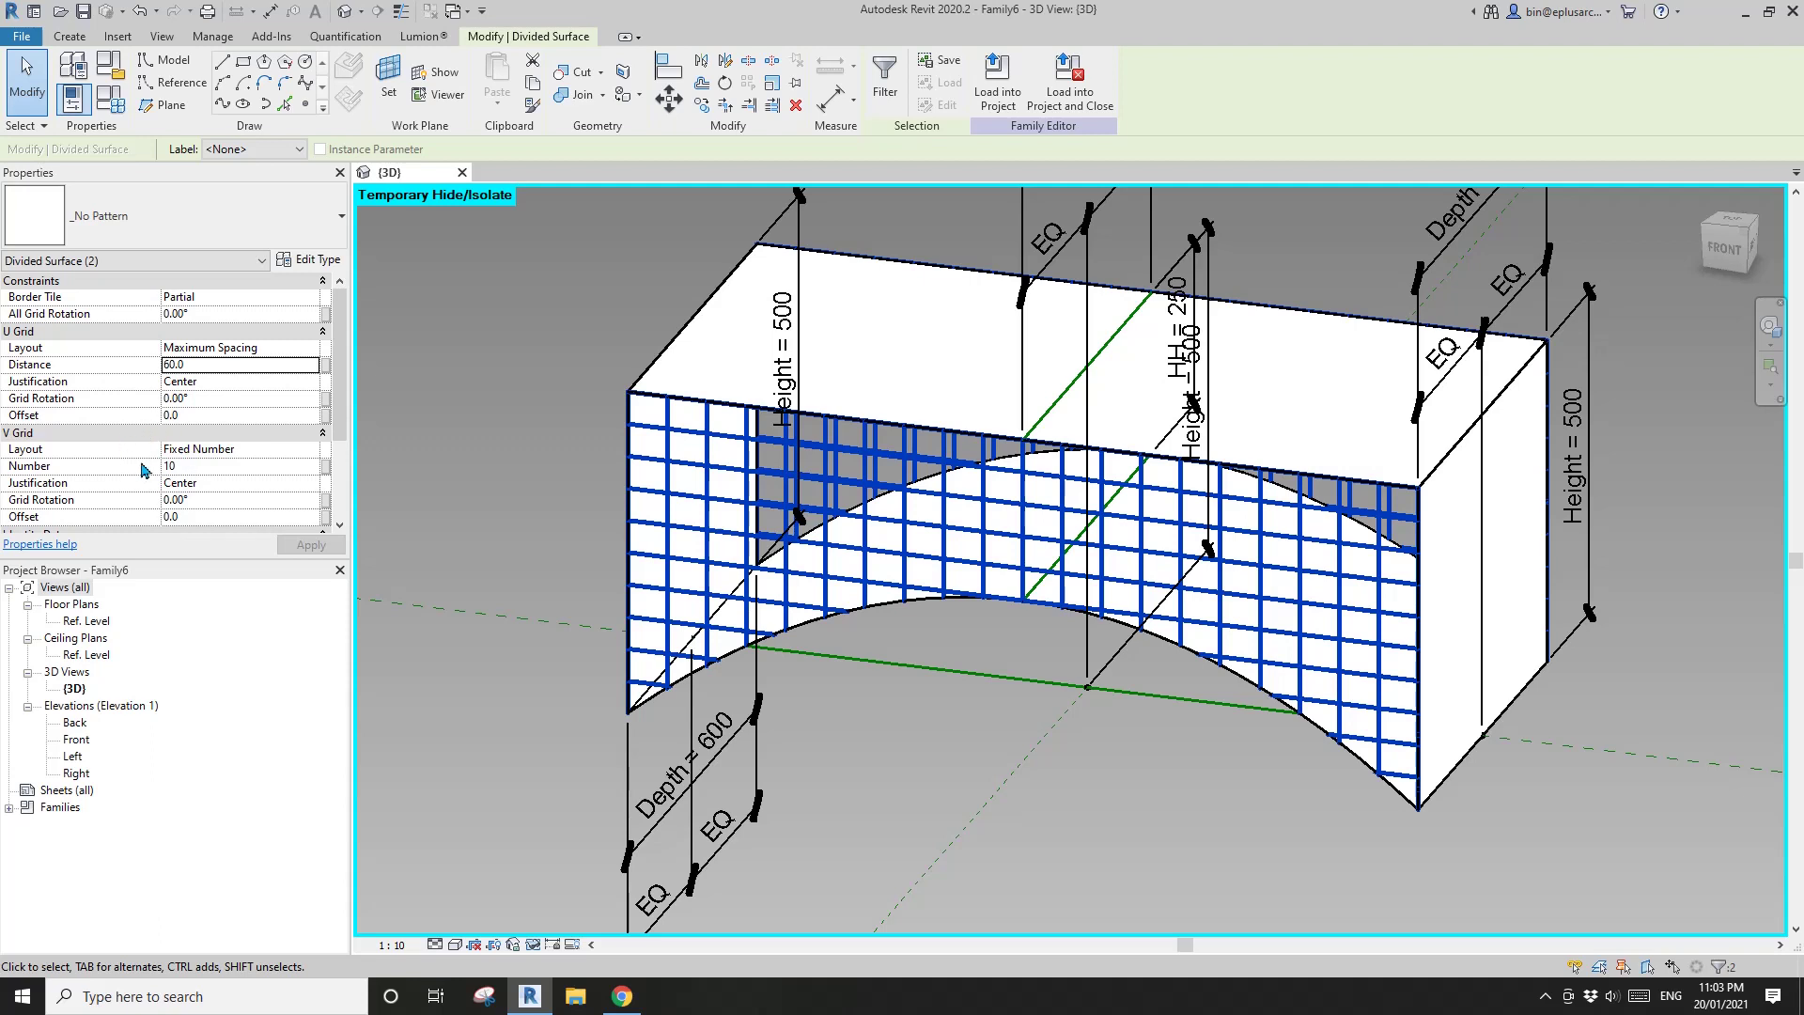
{"action": "left_click", "coordinate": [282, 448]}
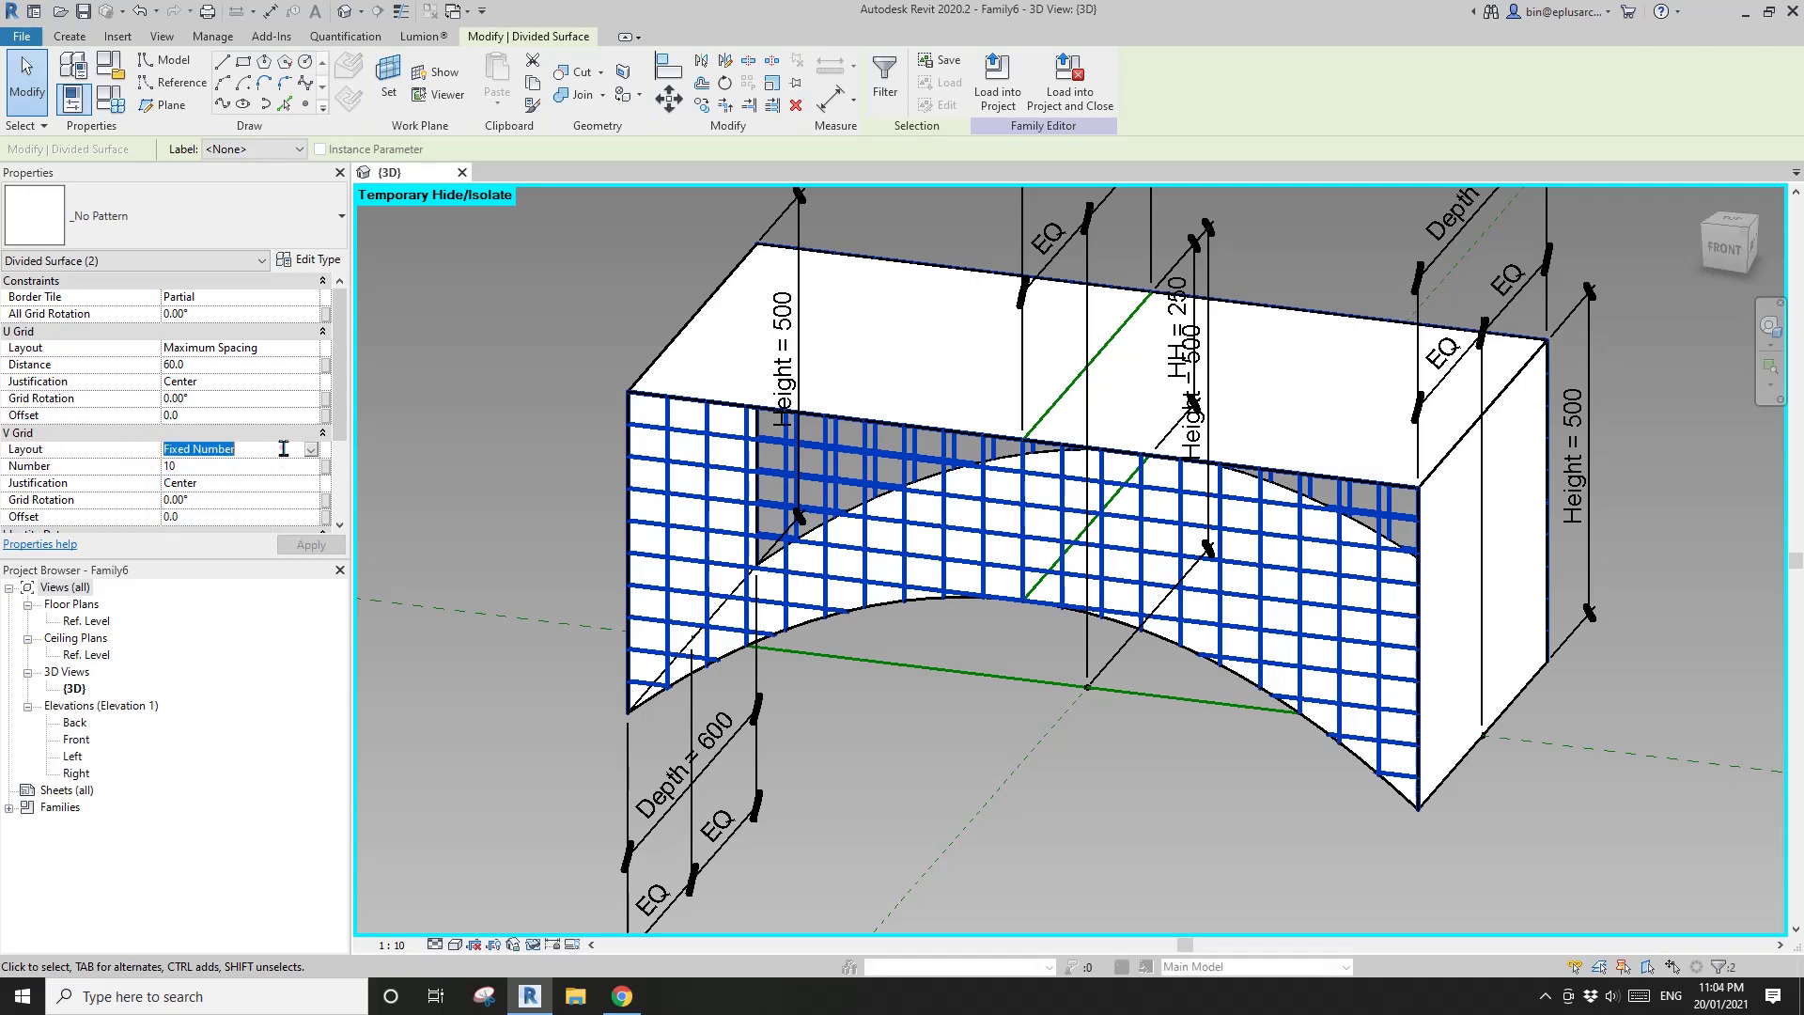
{"action": "left_click", "coordinate": [179, 465]}
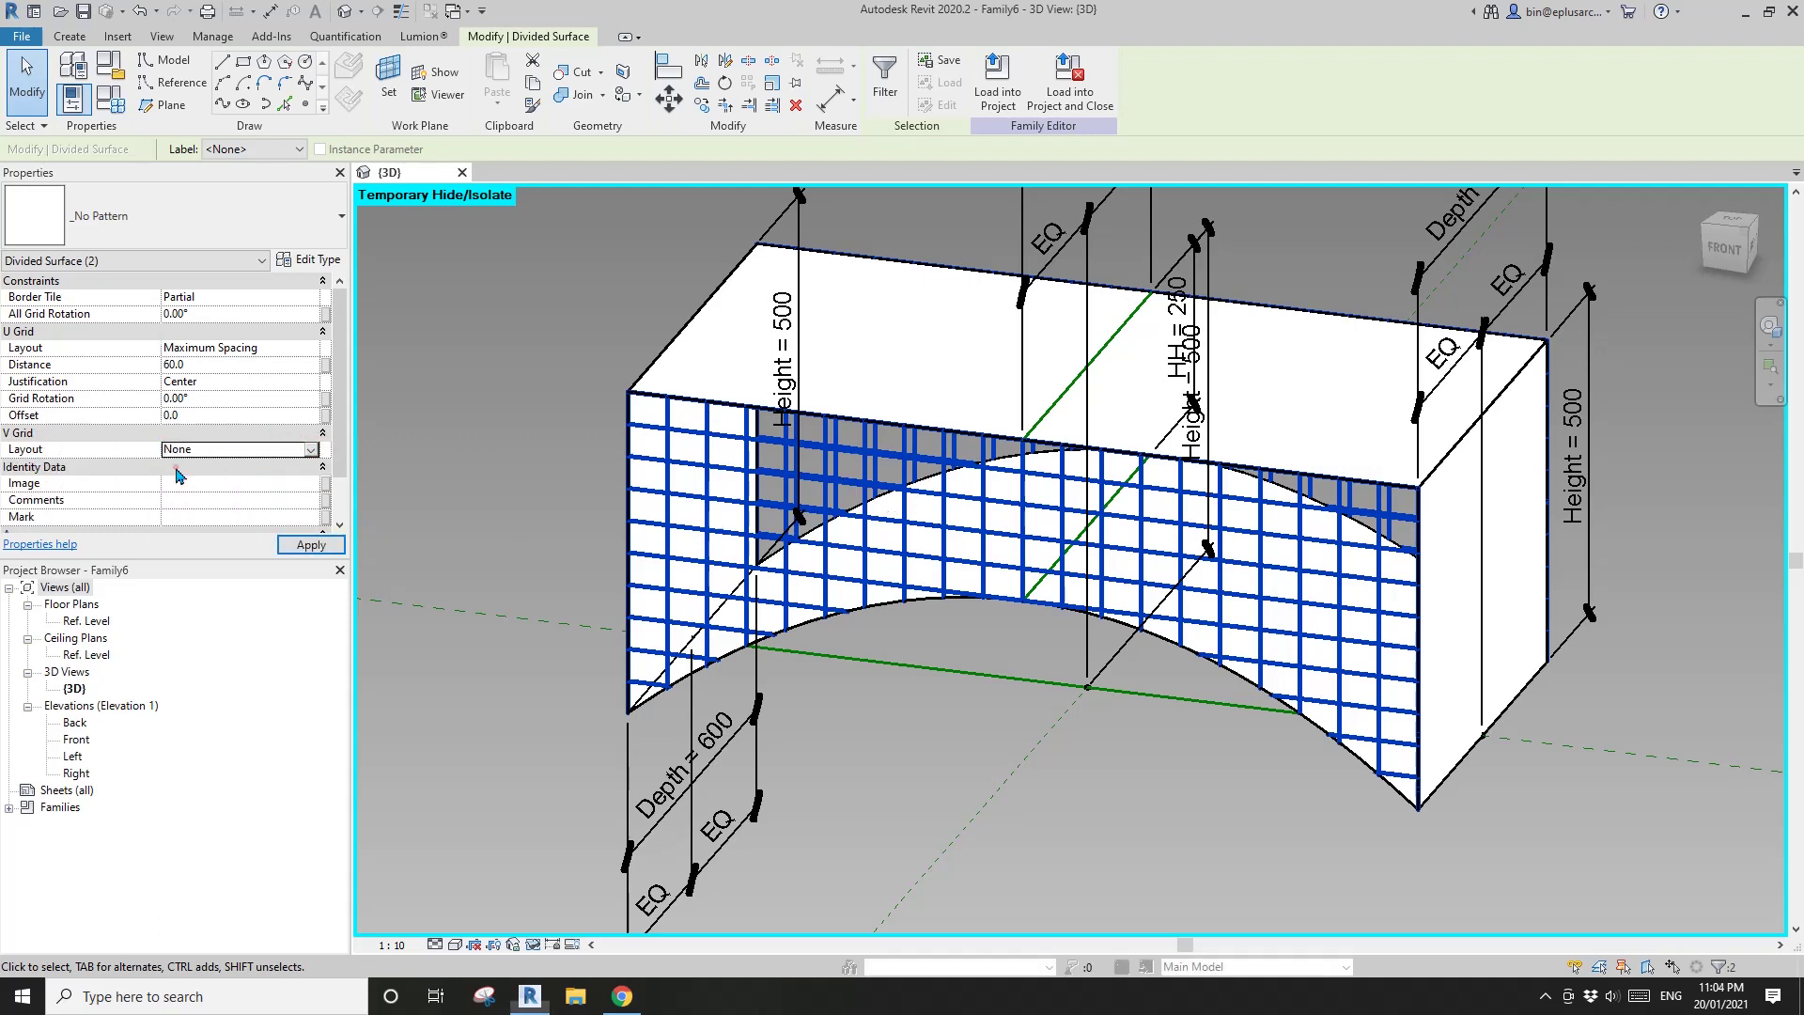
{"action": "middle_click_drag", "start_coordinate": [695, 583], "coordinate": [762, 570], "text": "shift"}
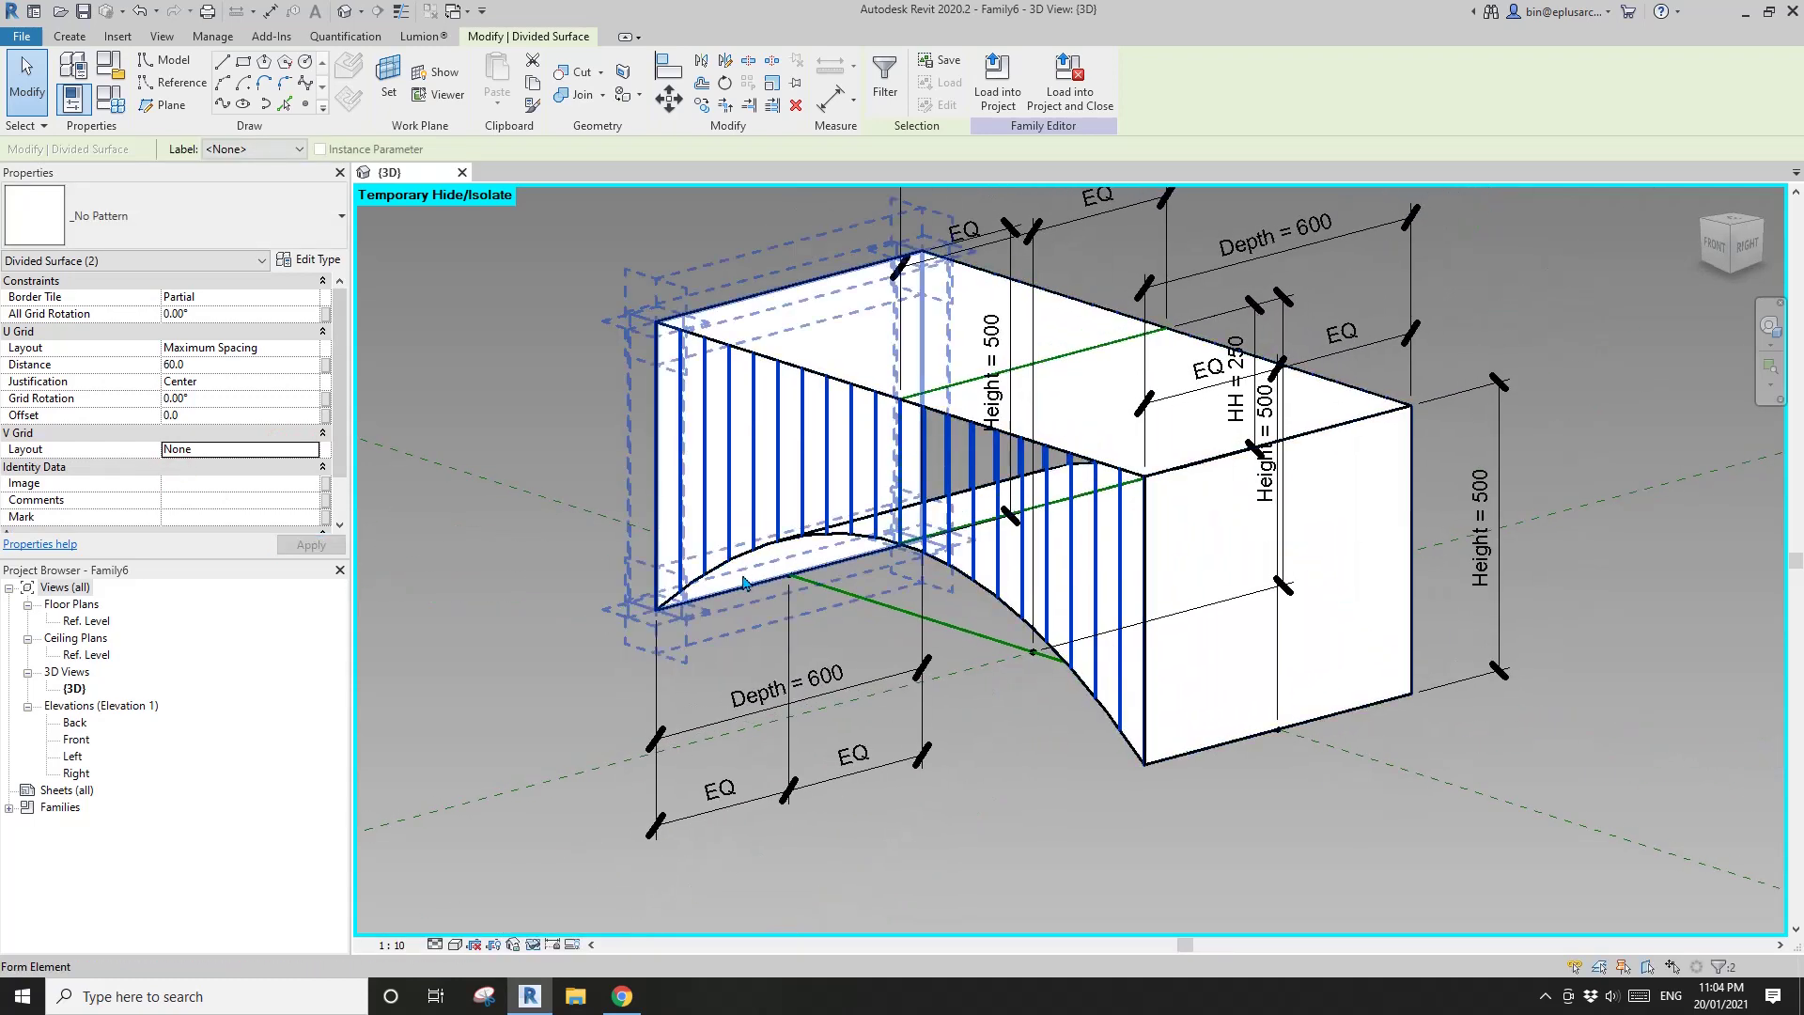
{"action": "key", "text": "Escape"}
{"action": "left_click", "coordinate": [853, 477]}
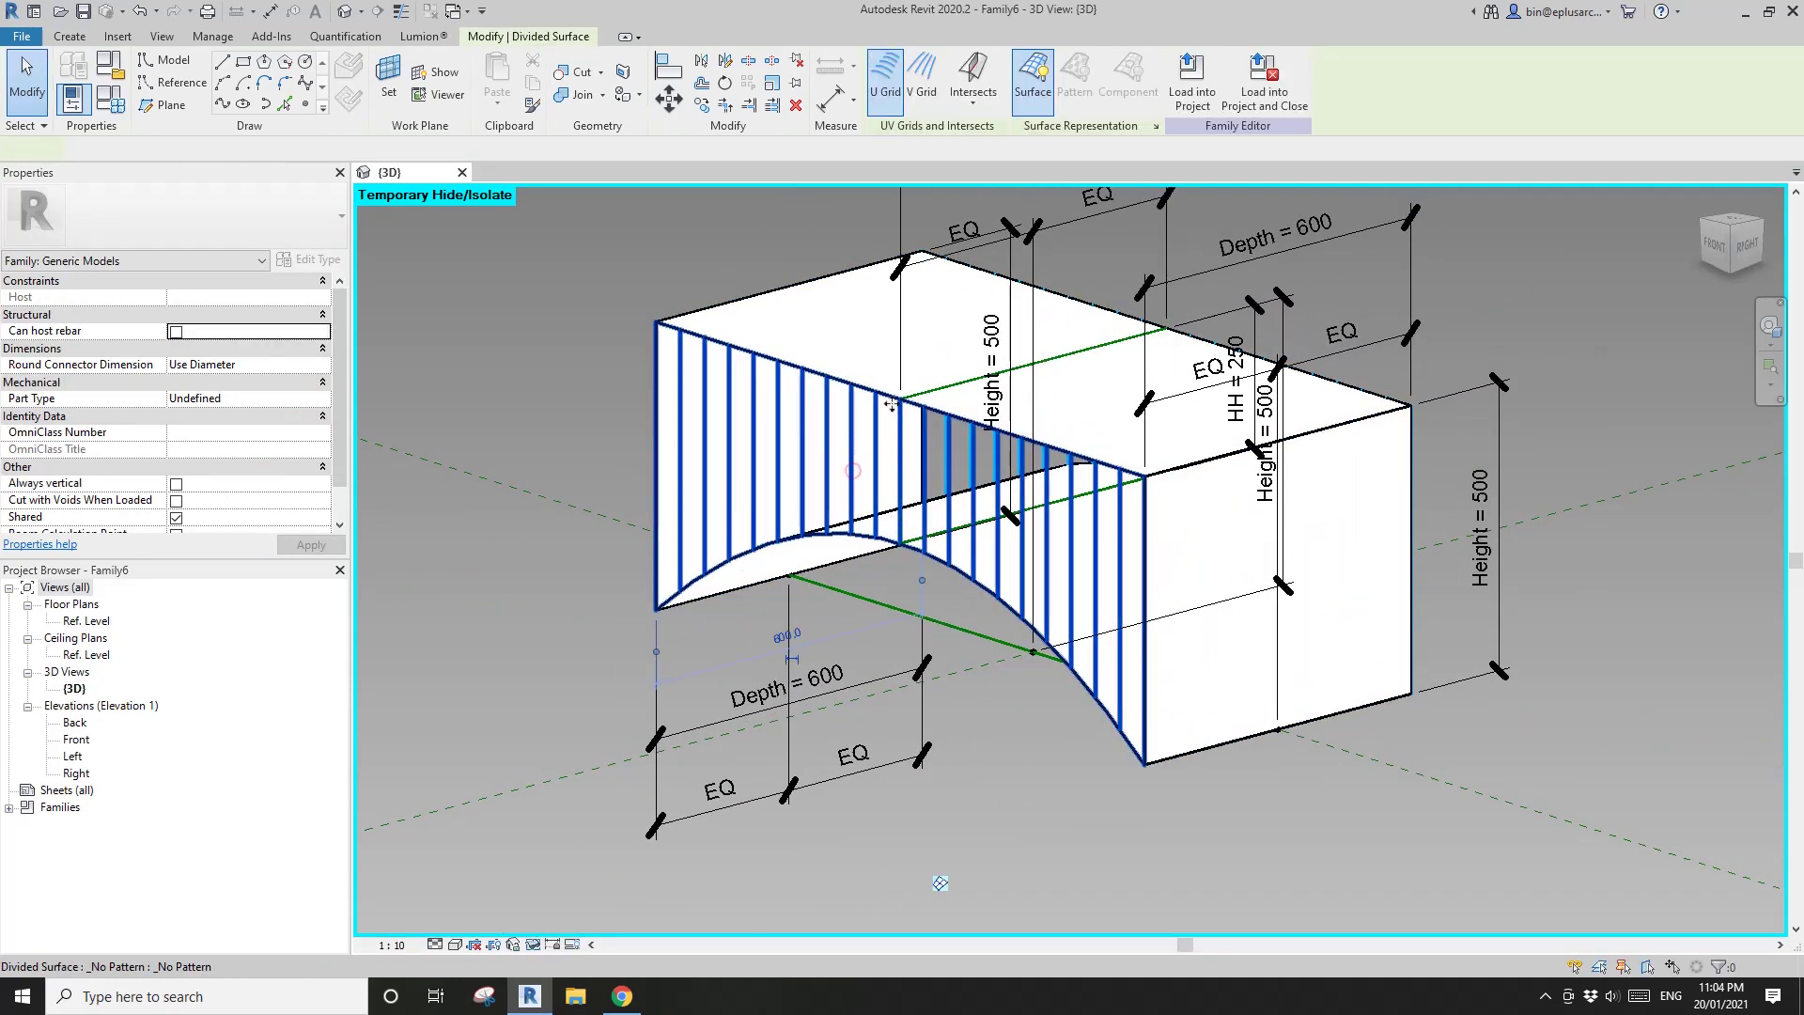
{"action": "left_click", "coordinate": [1155, 128]}
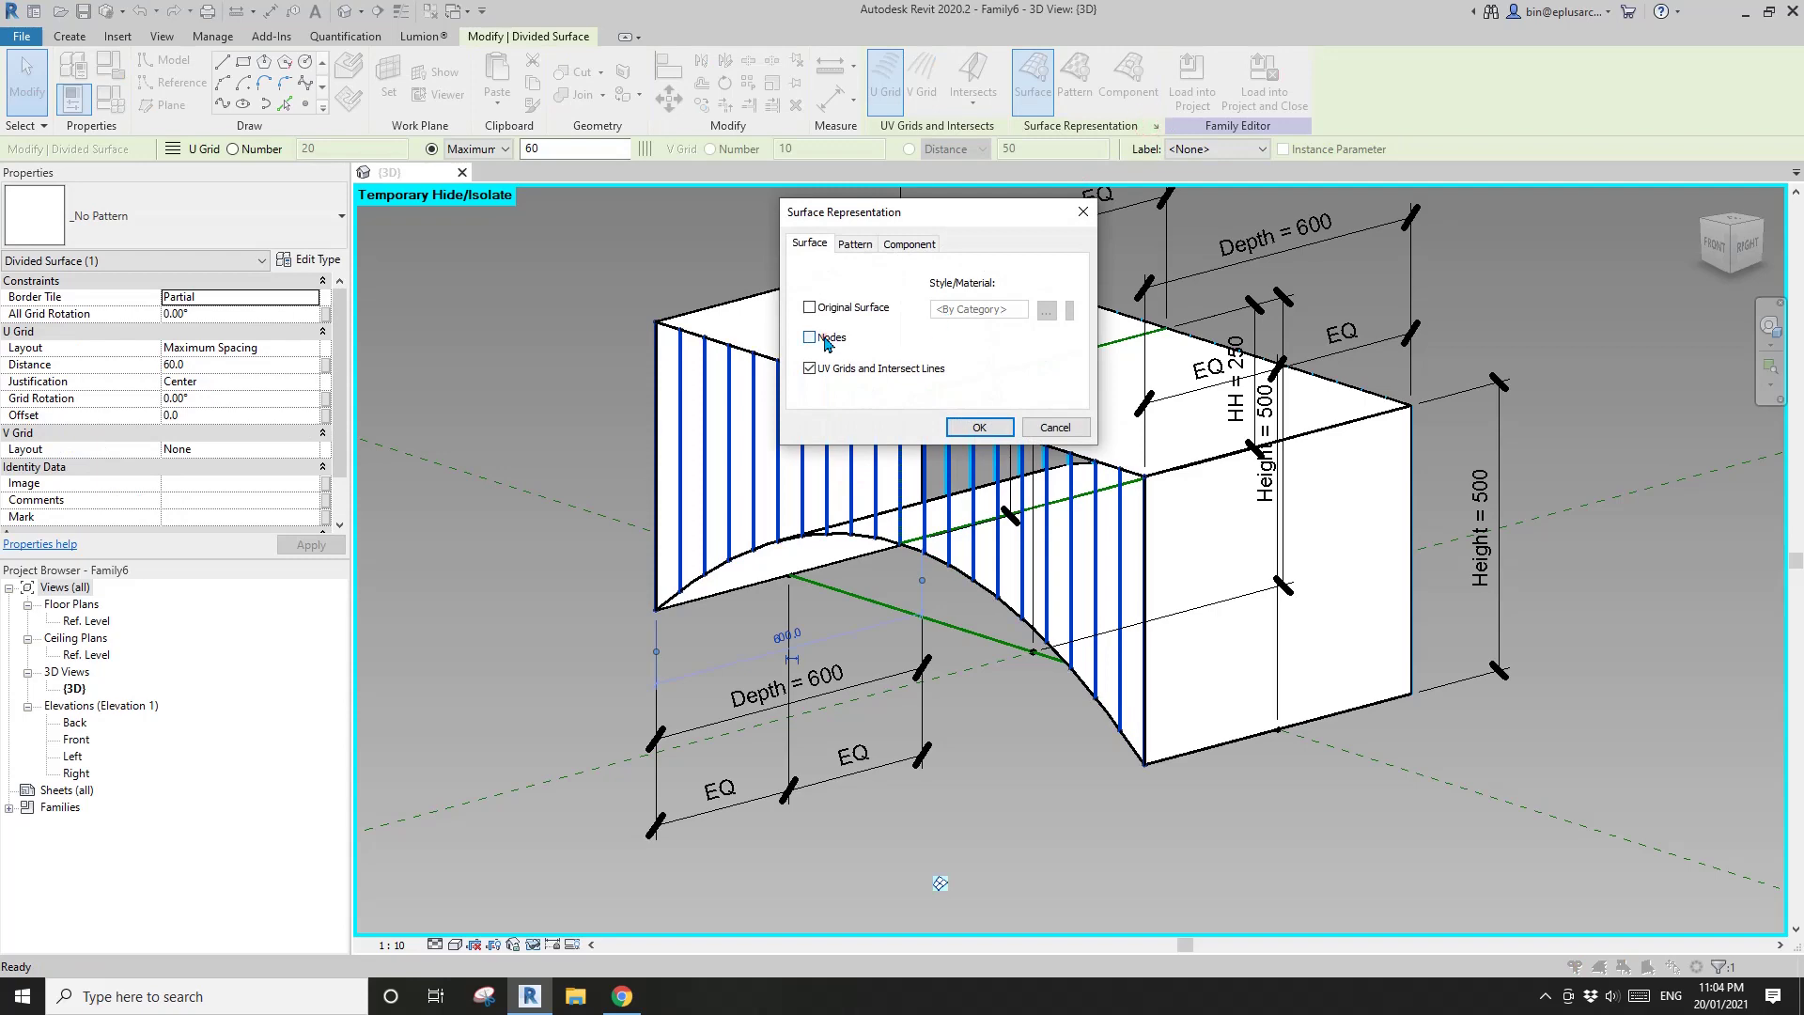
{"action": "left_click", "coordinate": [980, 428]}
{"action": "middle_click_drag", "start_coordinate": [980, 430], "coordinate": [1114, 505], "text": "shift"}
{"action": "key", "text": "Escape"}
{"action": "left_click", "coordinate": [1111, 510]}
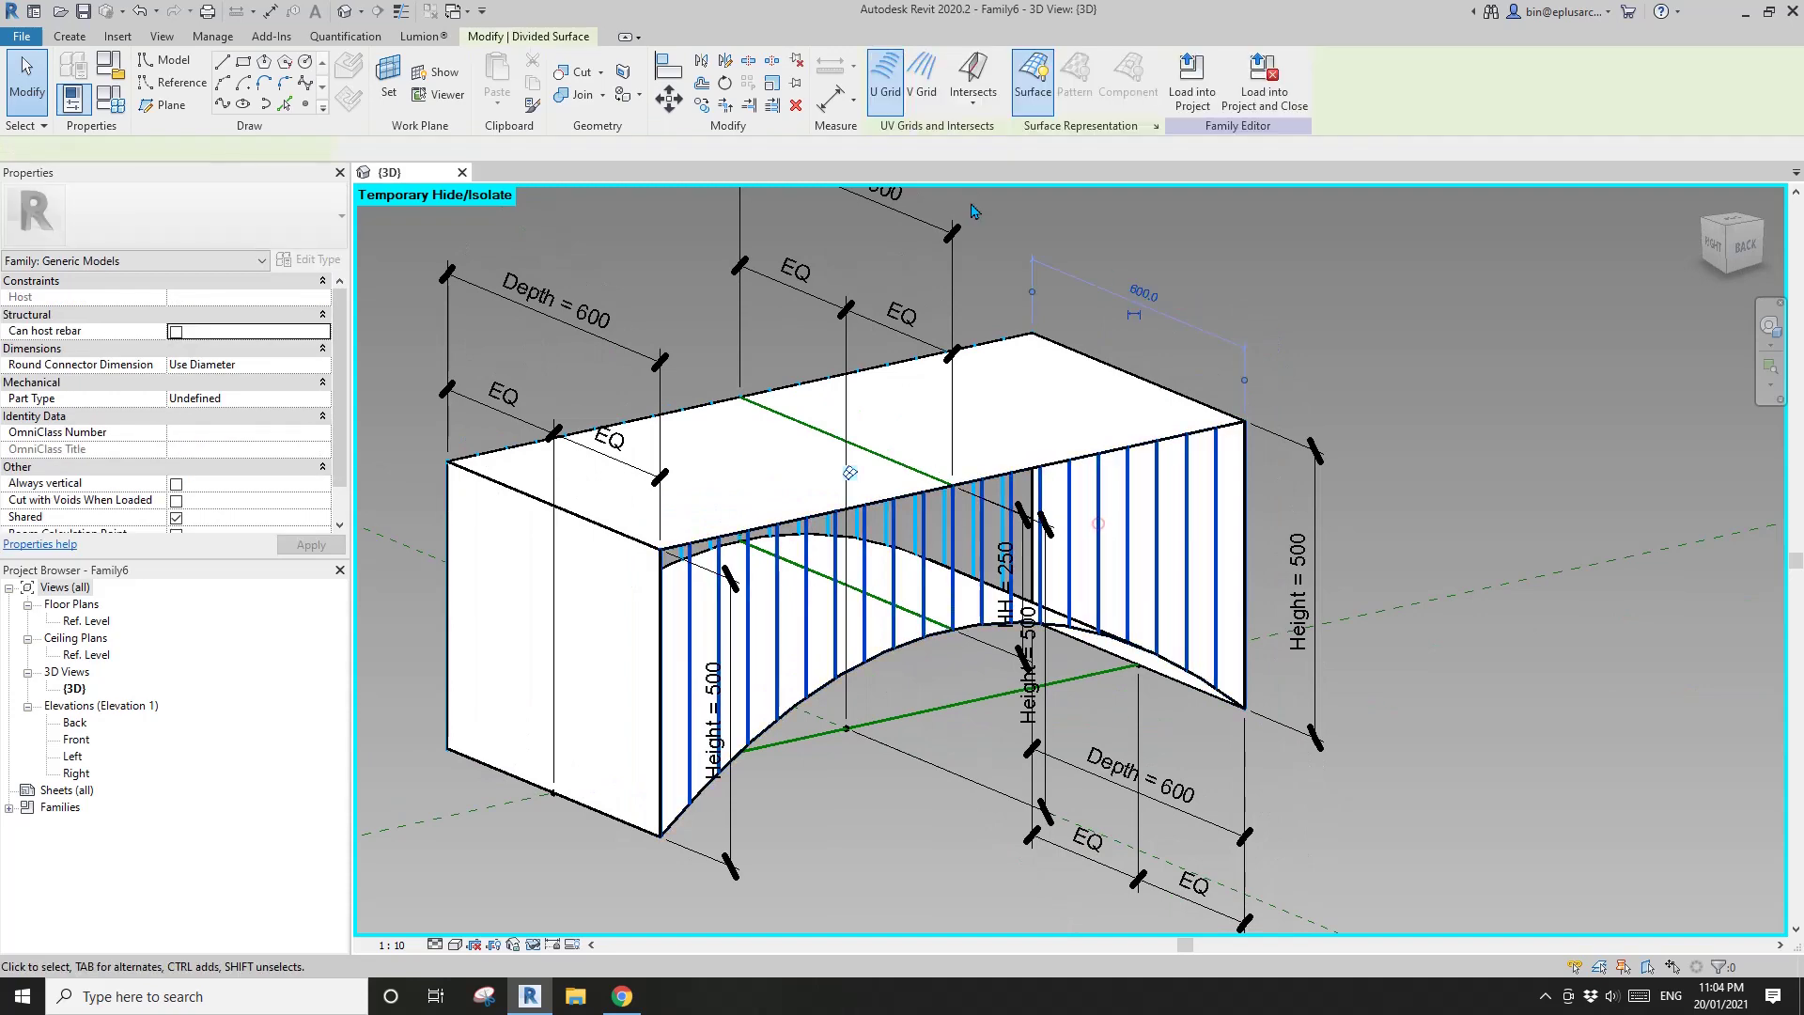
{"action": "left_click", "coordinate": [1157, 129]}
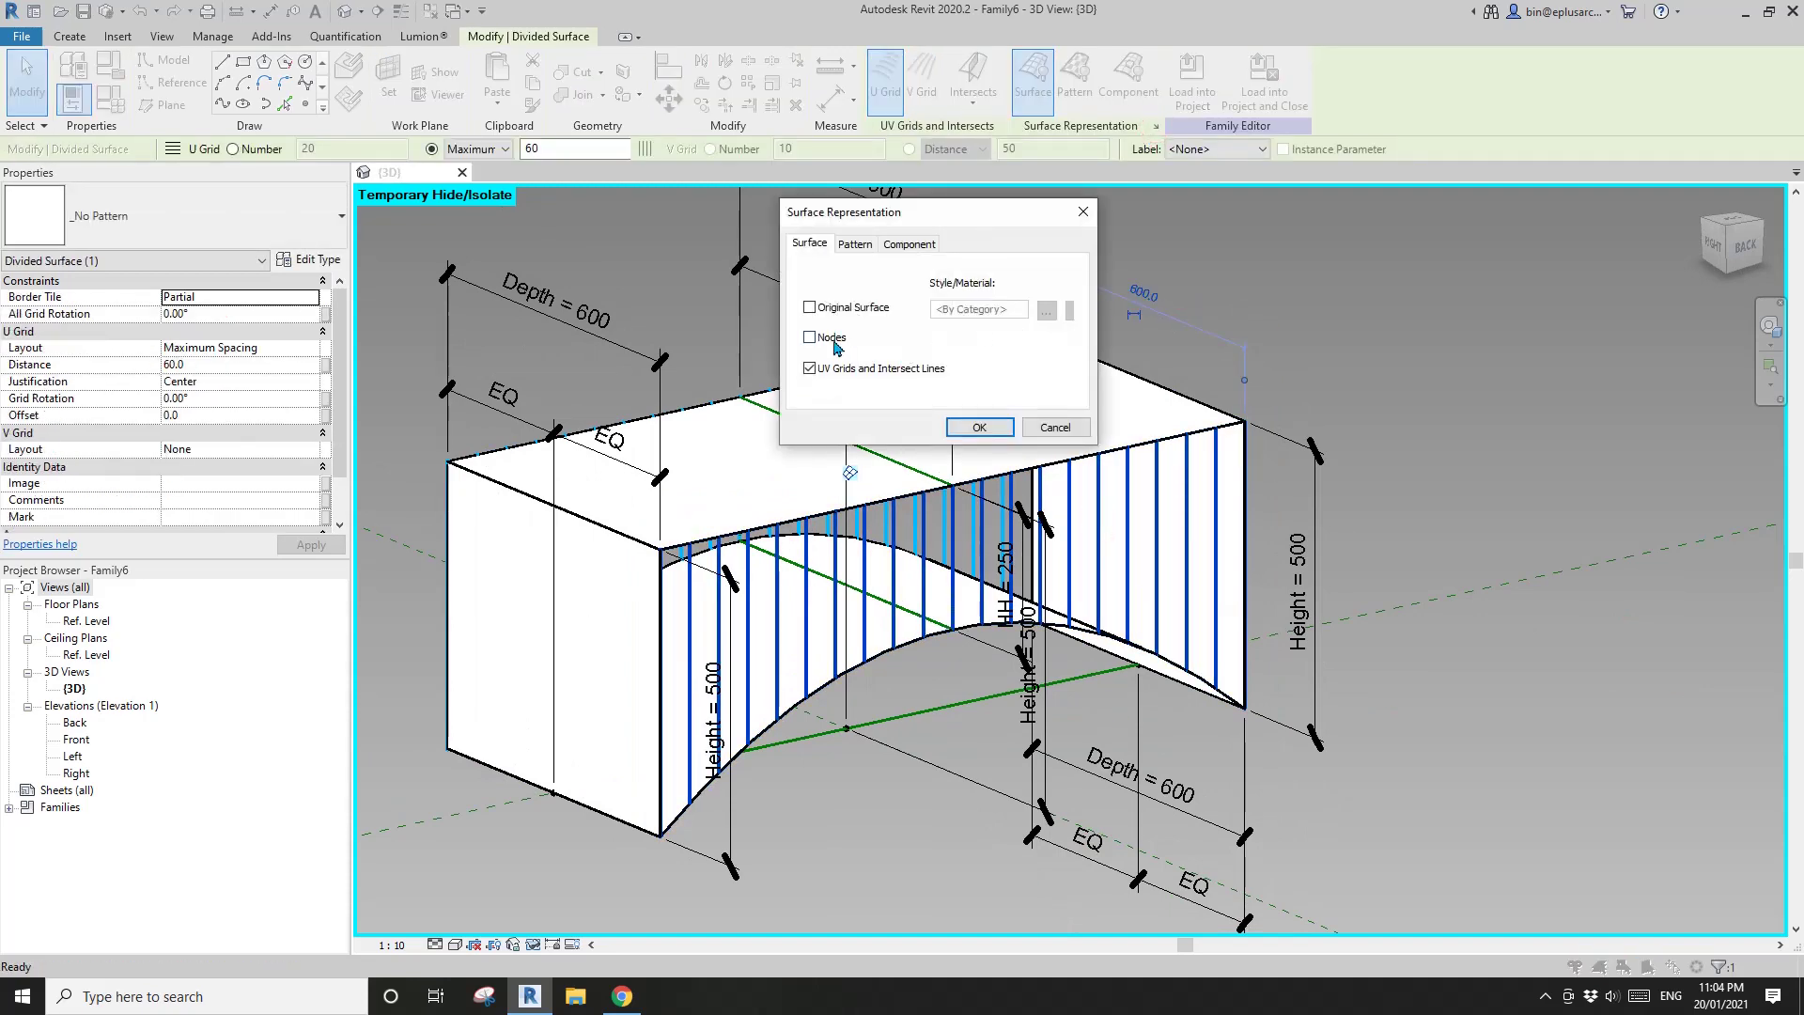
{"action": "left_click", "coordinate": [984, 428]}
{"action": "scroll", "coordinate": [1050, 361], "scroll_direction": "down", "scroll_amount": 3}
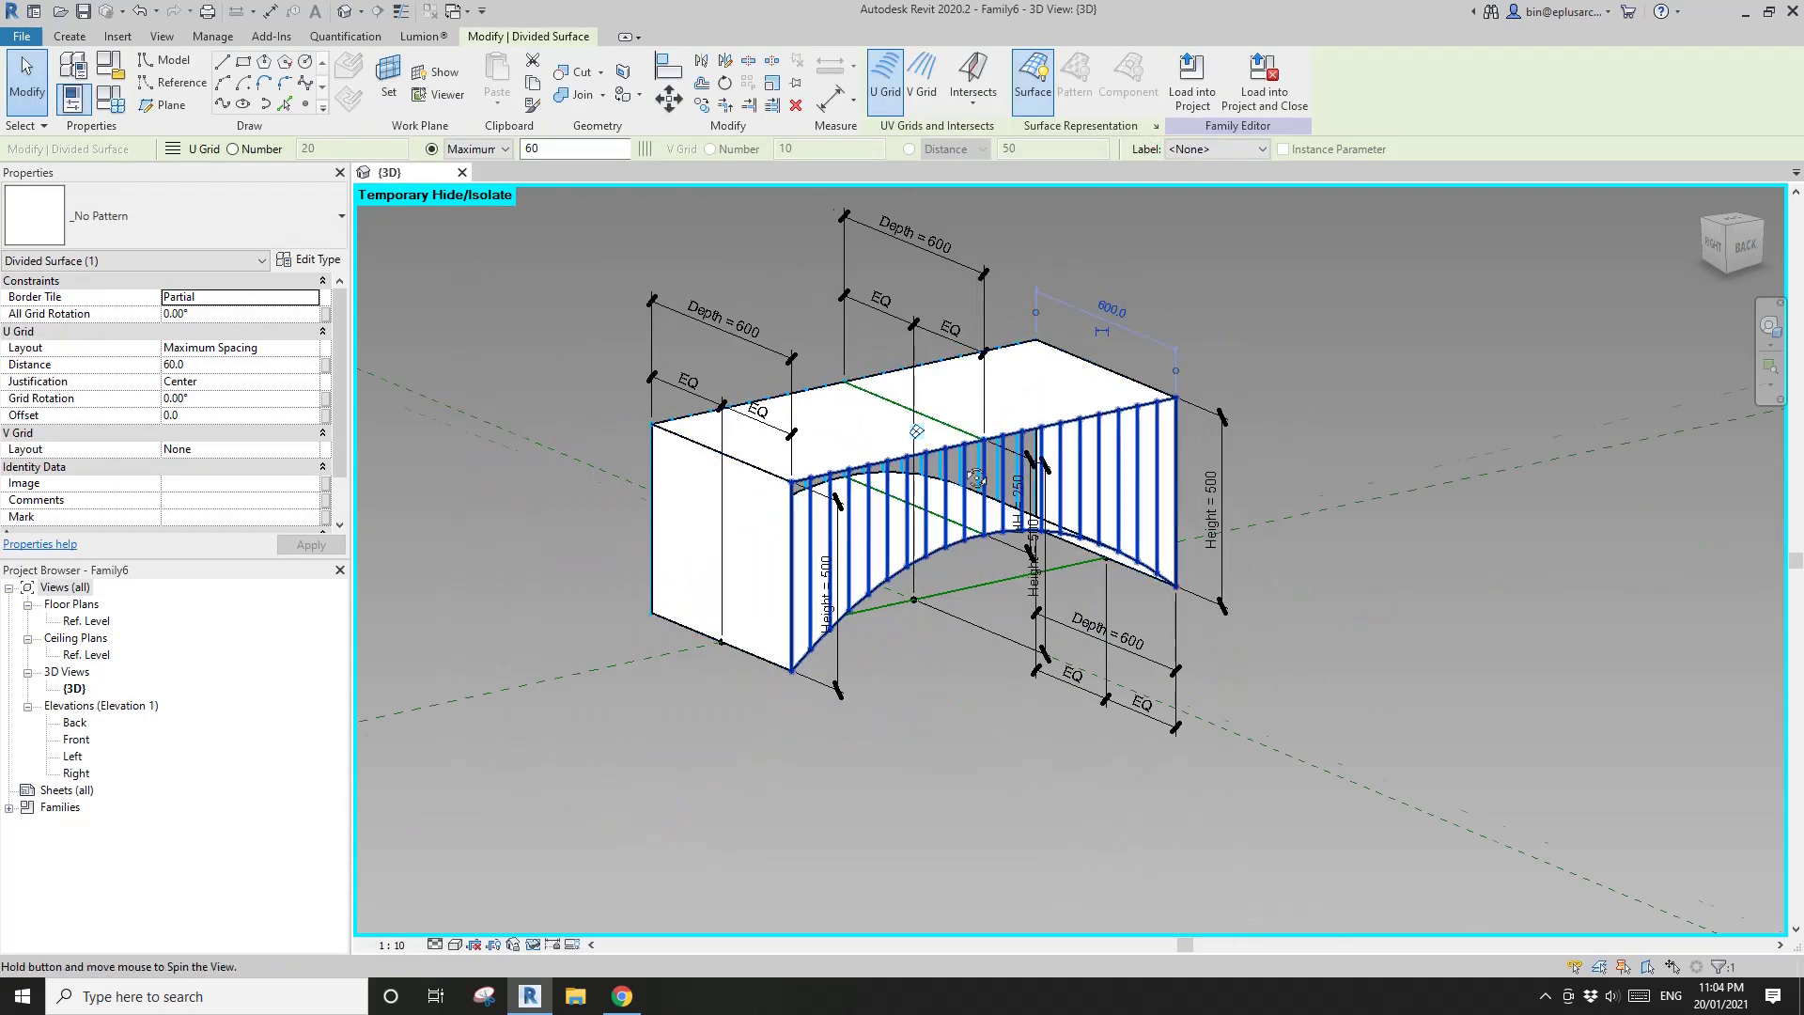
{"action": "middle_click_drag", "start_coordinate": [991, 441], "coordinate": [1216, 491], "text": "shift"}
{"action": "middle_click_drag", "start_coordinate": [836, 494], "coordinate": [1071, 546], "text": "shift"}
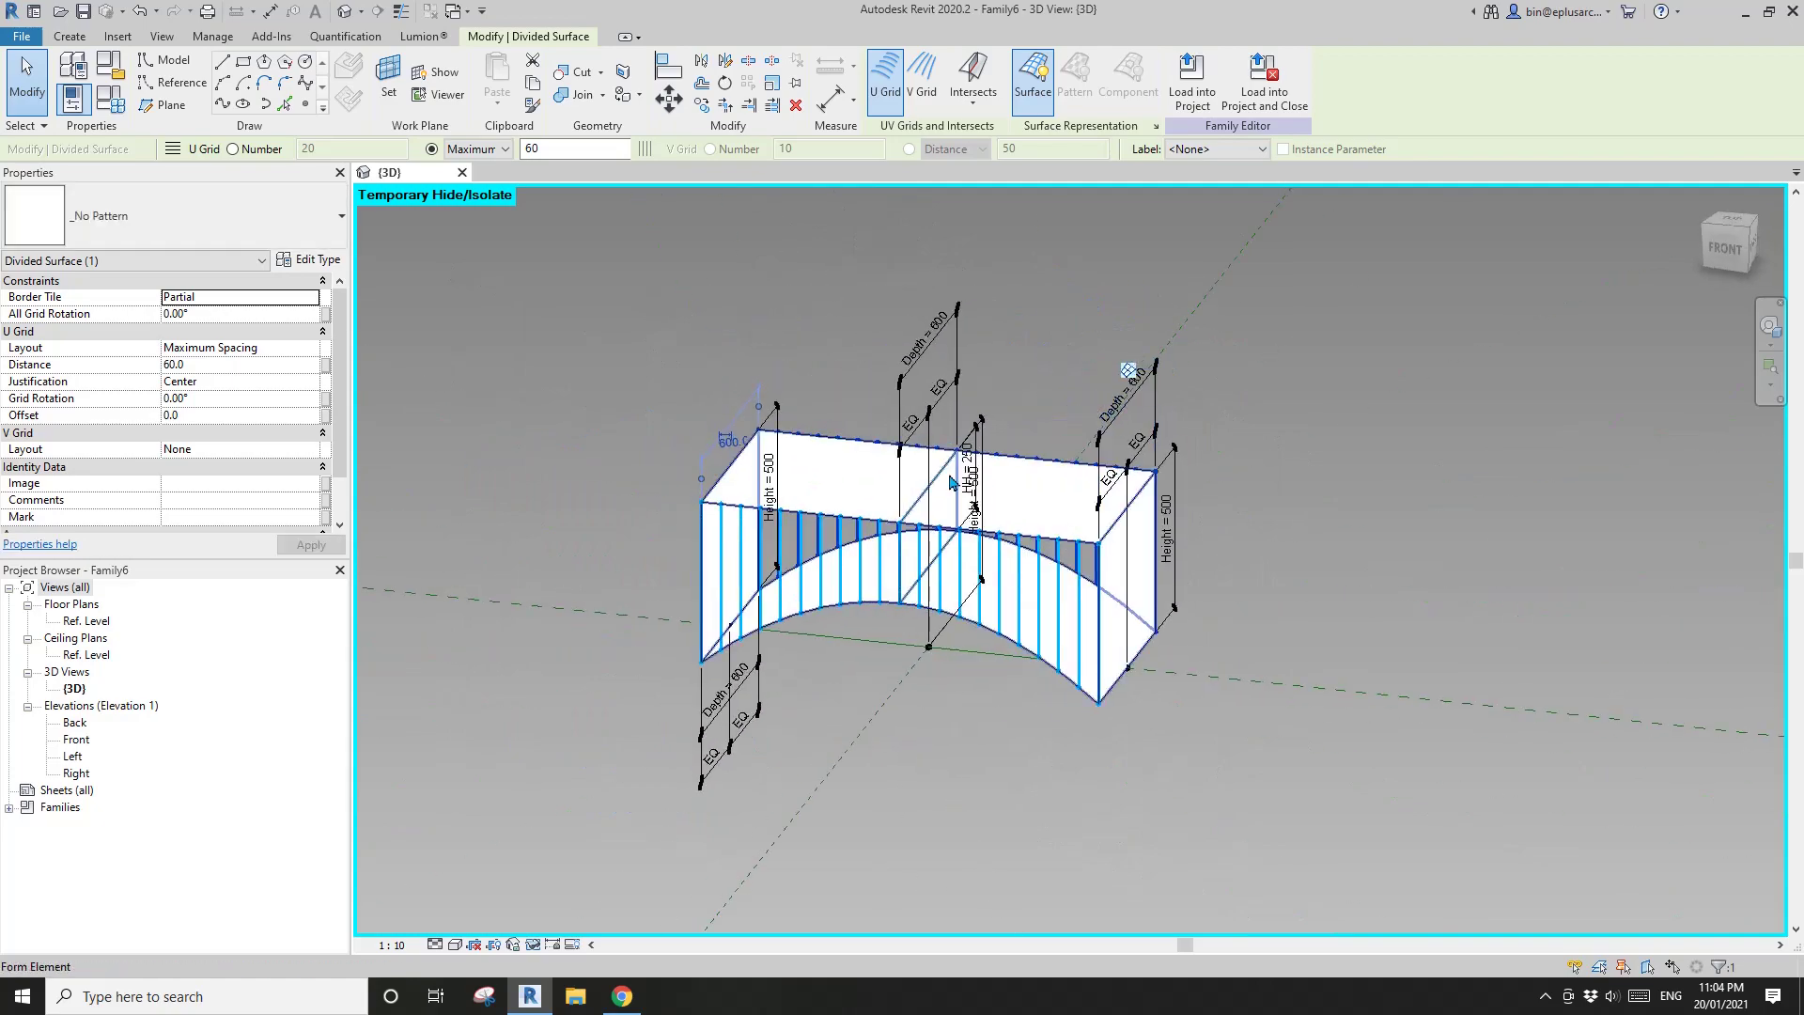
{"action": "scroll", "coordinate": [951, 480], "scroll_direction": "down", "scroll_amount": 1}
{"action": "middle_click_drag", "start_coordinate": [951, 480], "coordinate": [1099, 561]}
{"action": "key", "text": "Escape"}
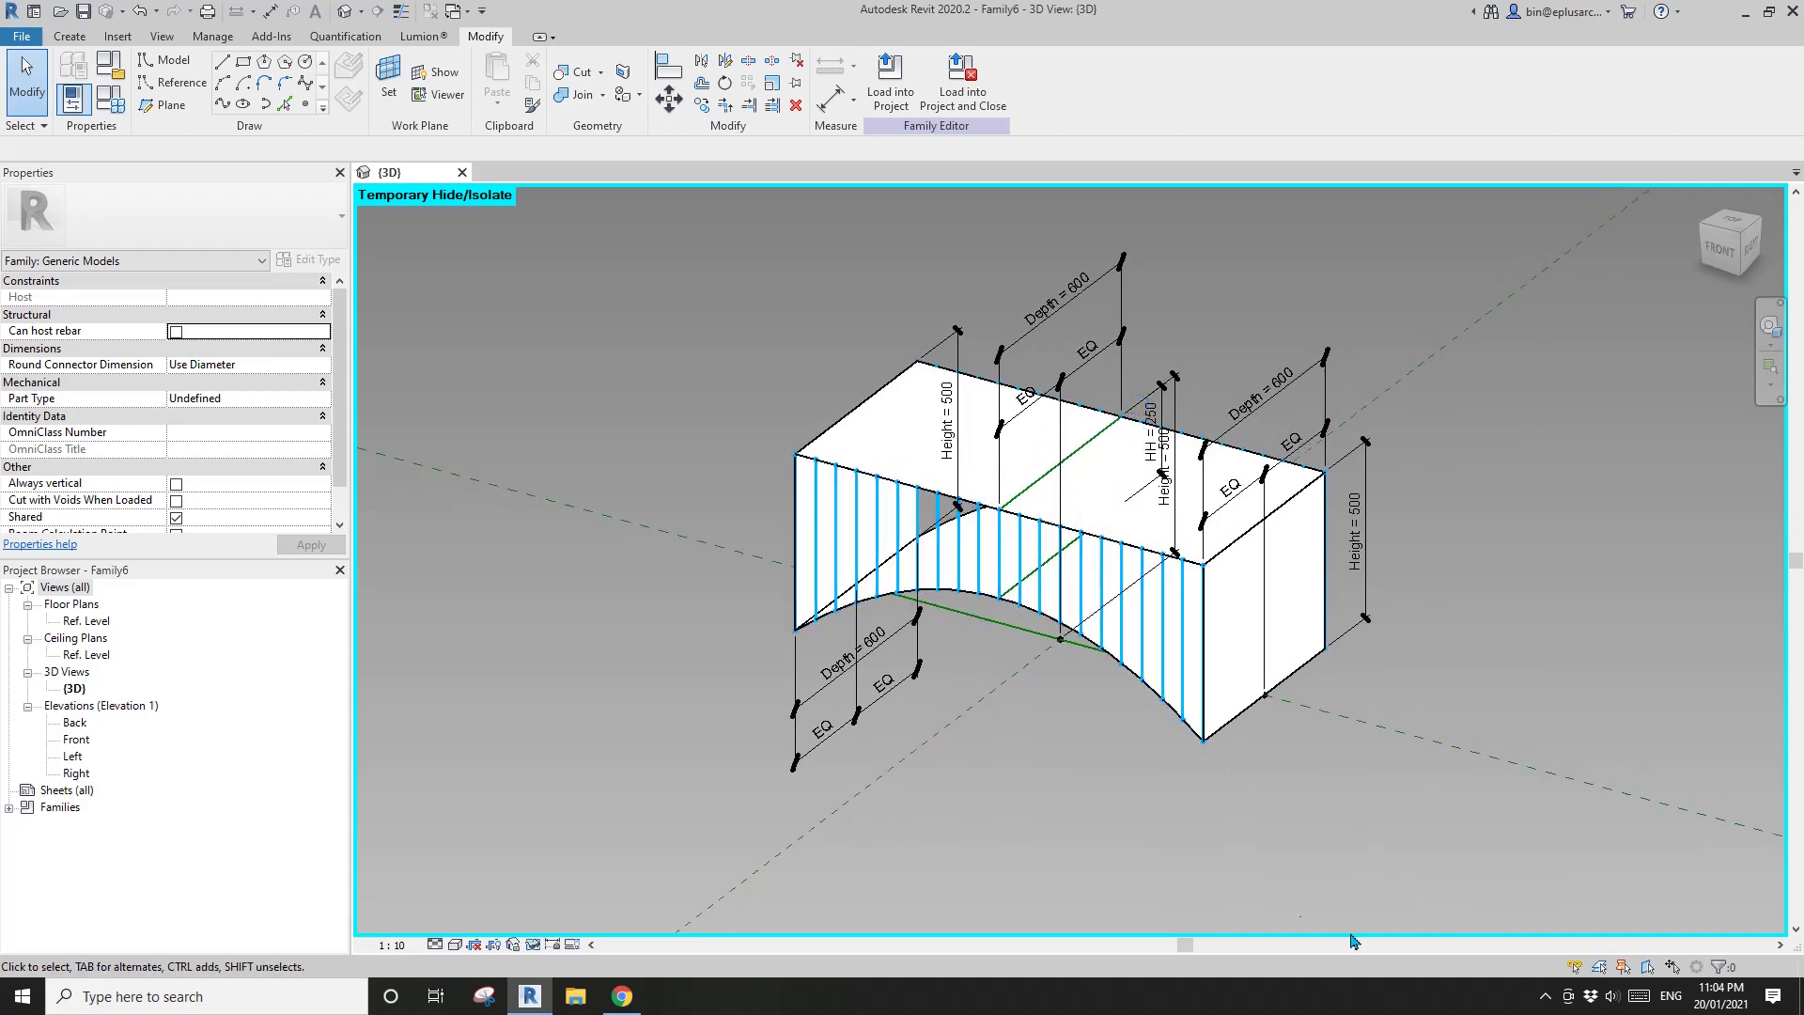
Click controls at the lower right of the screen, then reposition the view of the arched form.
{"action": "left_click", "coordinate": [1546, 997]}
{"action": "left_click", "coordinate": [1506, 920]}
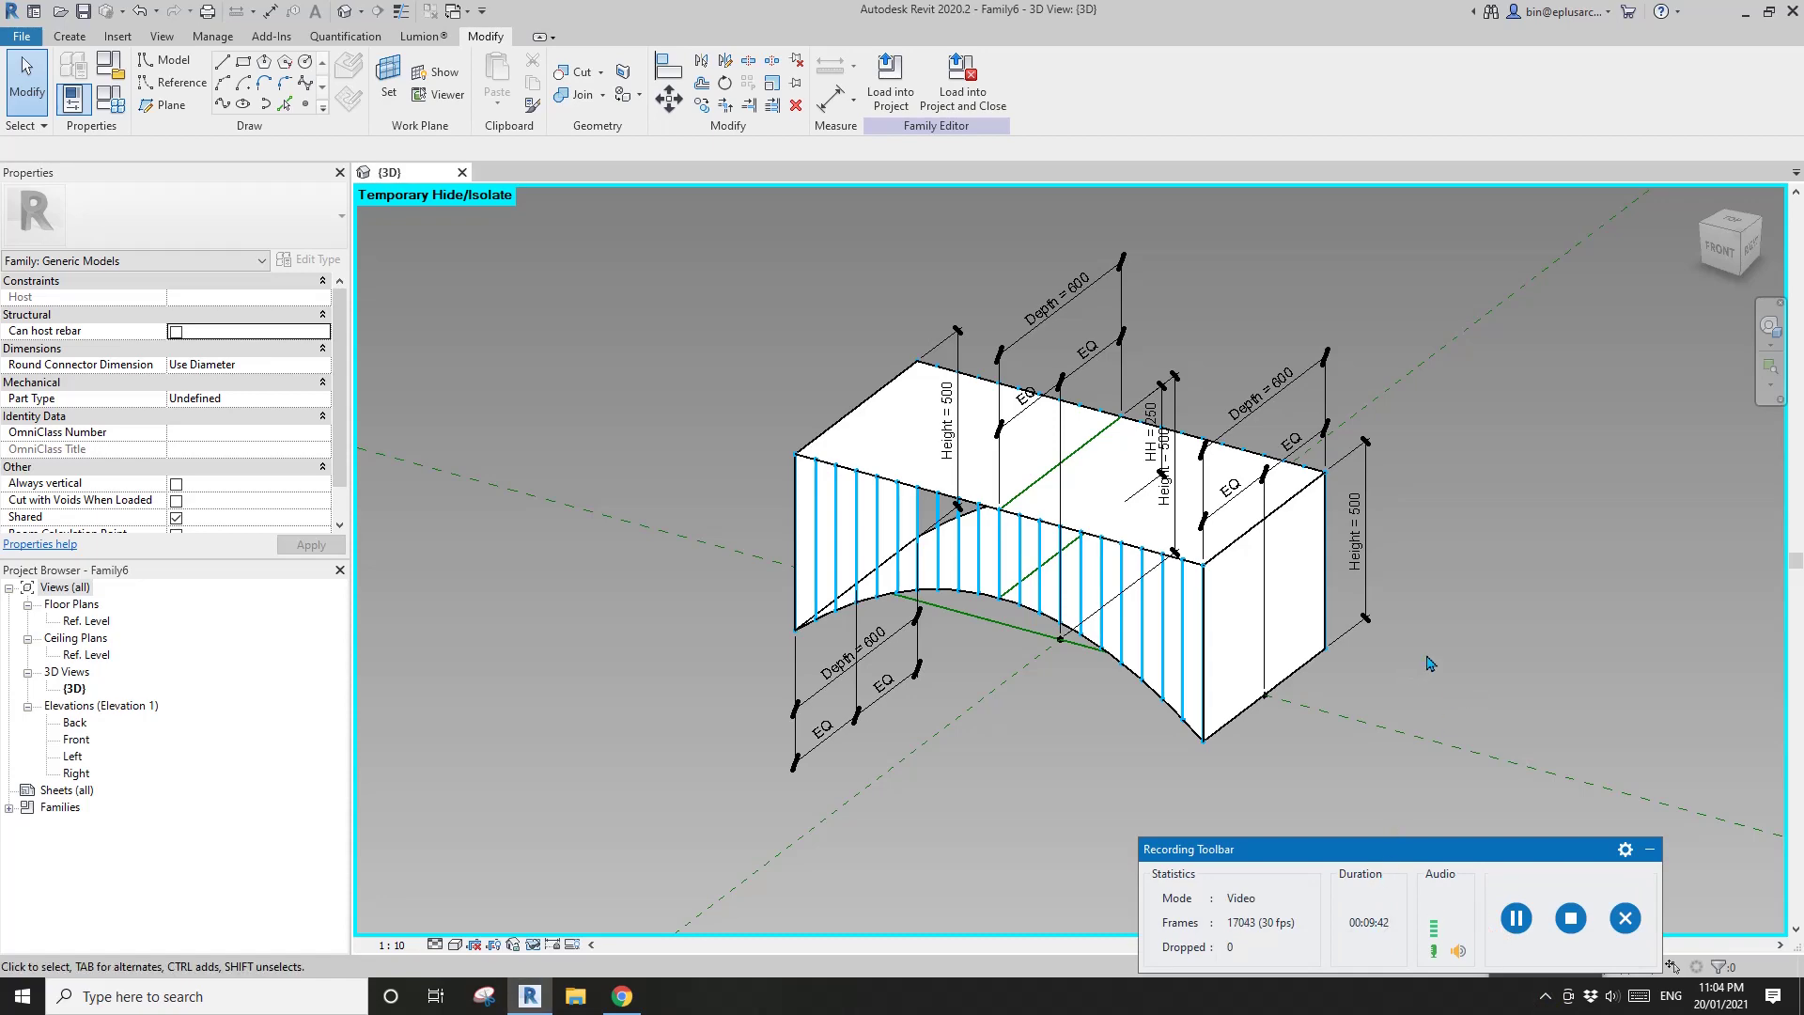
{"action": "left_click", "coordinate": [1649, 850]}
{"action": "middle_click_drag", "start_coordinate": [1411, 621], "coordinate": [1381, 637], "text": "shift"}
{"action": "middle_click_drag", "start_coordinate": [1163, 671], "coordinate": [1095, 677]}
{"action": "scroll", "coordinate": [968, 681], "scroll_direction": "up", "scroll_amount": 1}
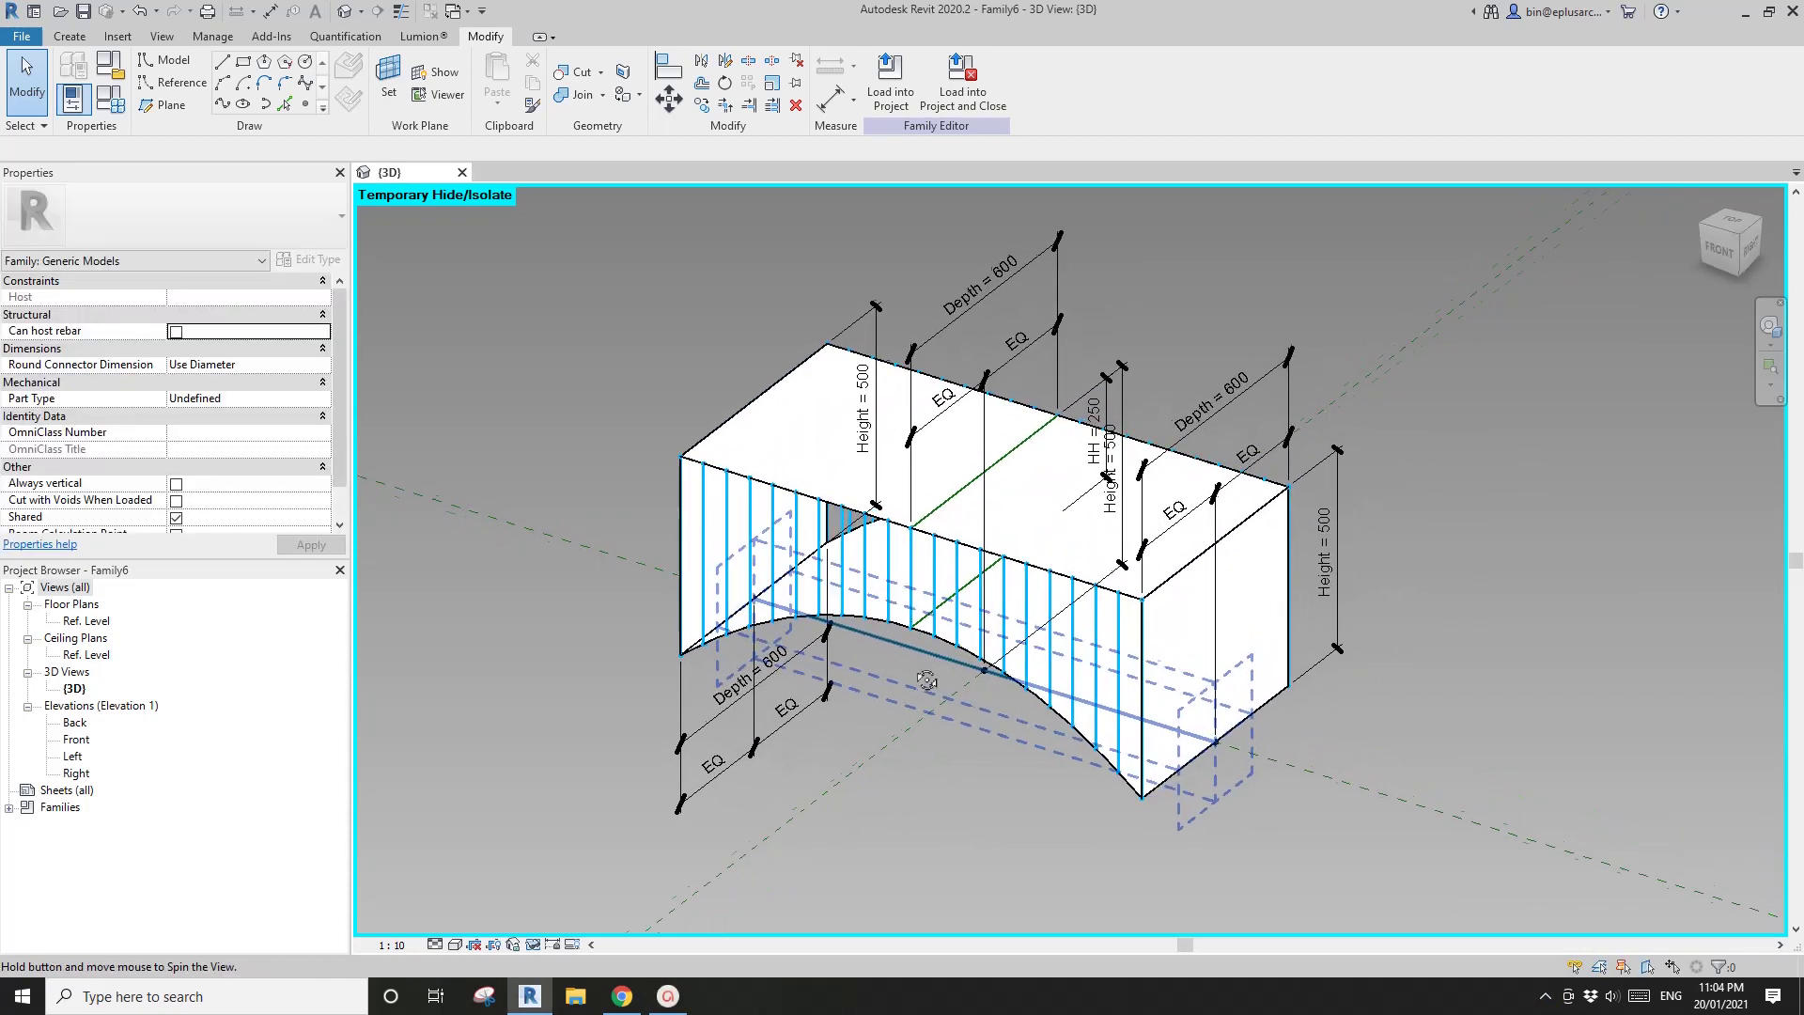
{"action": "middle_click_drag", "start_coordinate": [926, 684], "coordinate": [897, 670], "text": "shift"}
{"action": "scroll", "coordinate": [891, 665], "scroll_direction": "up", "scroll_amount": 1}
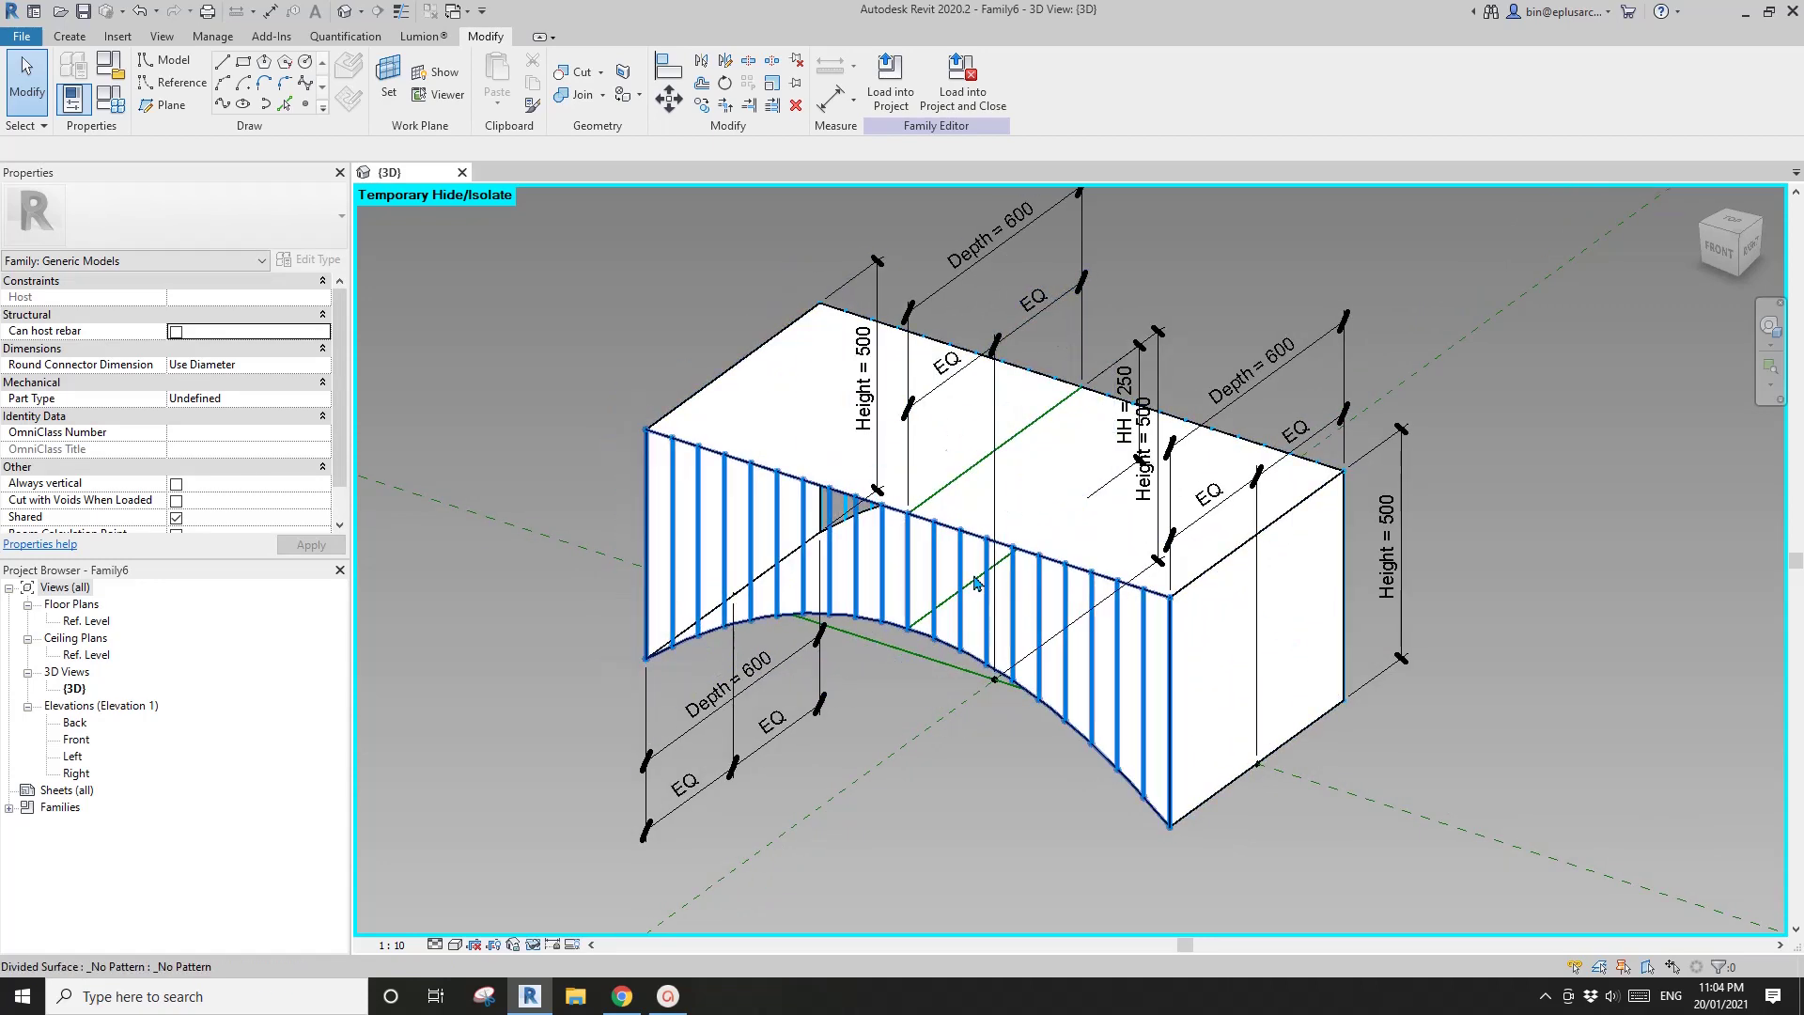
{"action": "scroll", "coordinate": [916, 599], "scroll_direction": "down", "scroll_amount": 1}
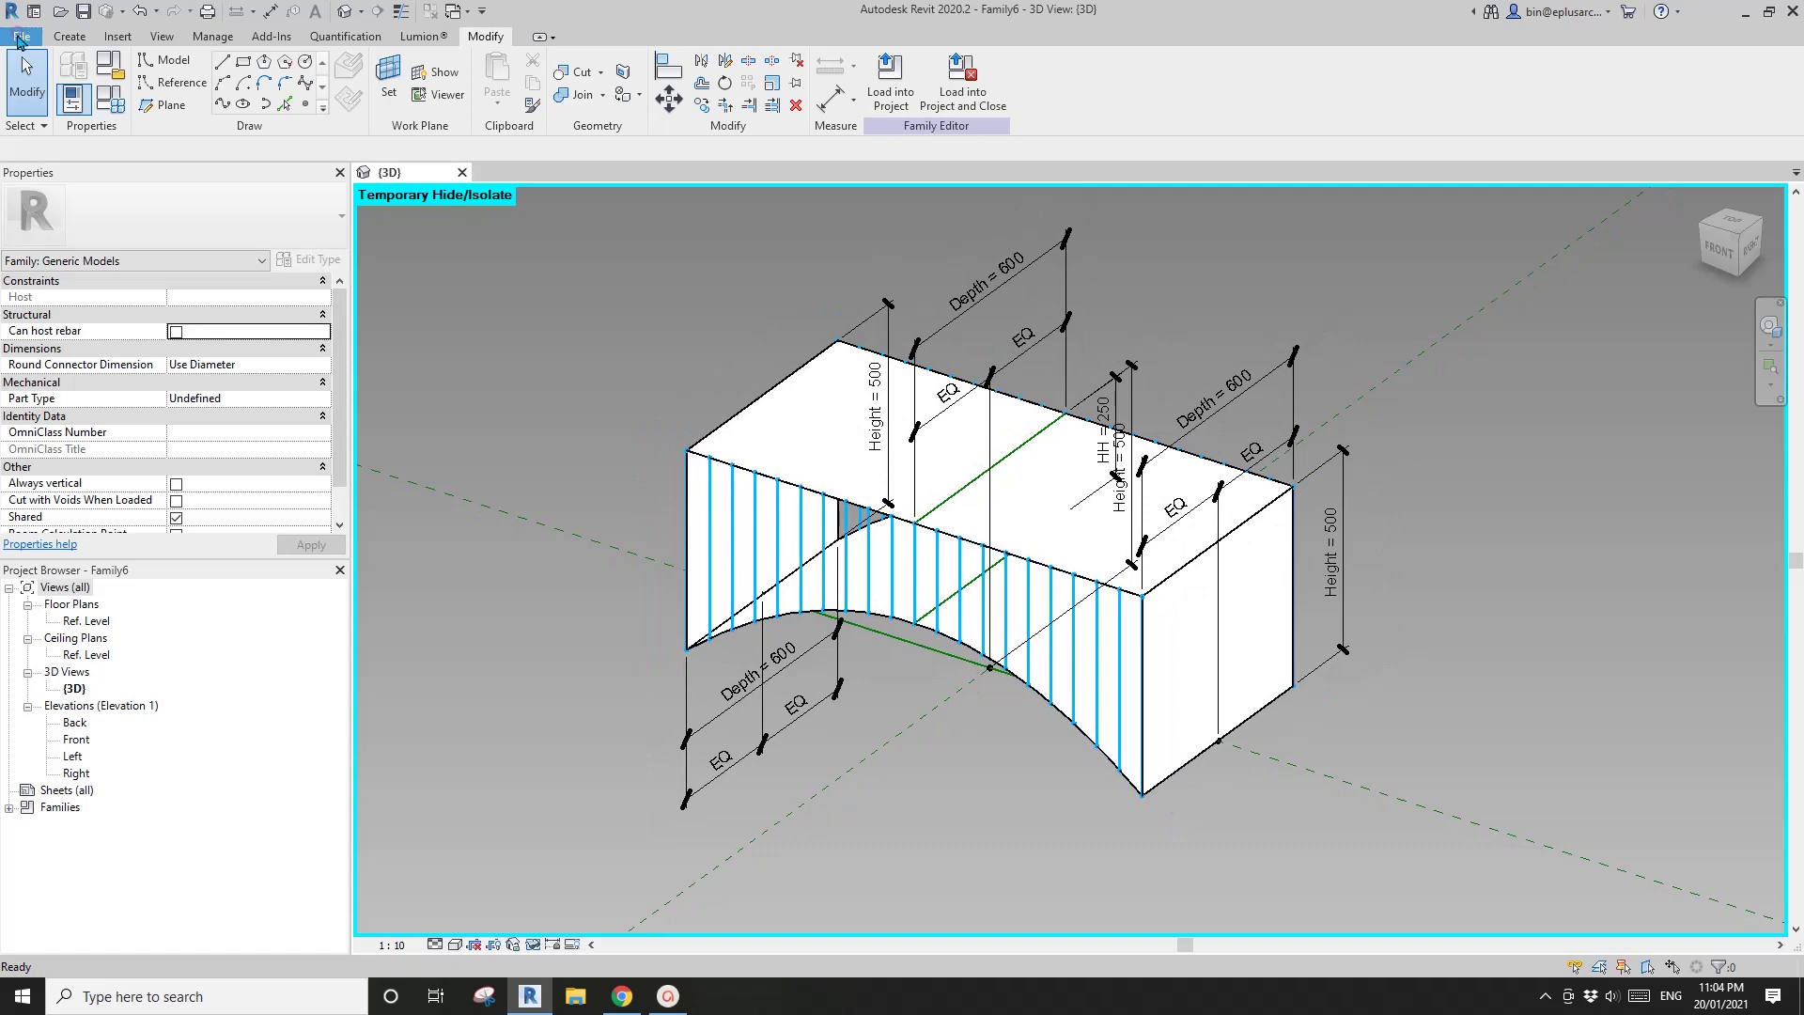
Create a new family from the Metric Generic Model Adaptive.rft template.
{"action": "left_click", "coordinate": [19, 37]}
{"action": "mouse_move", "coordinate": [117, 108]}
{"action": "left_click", "coordinate": [226, 186]}
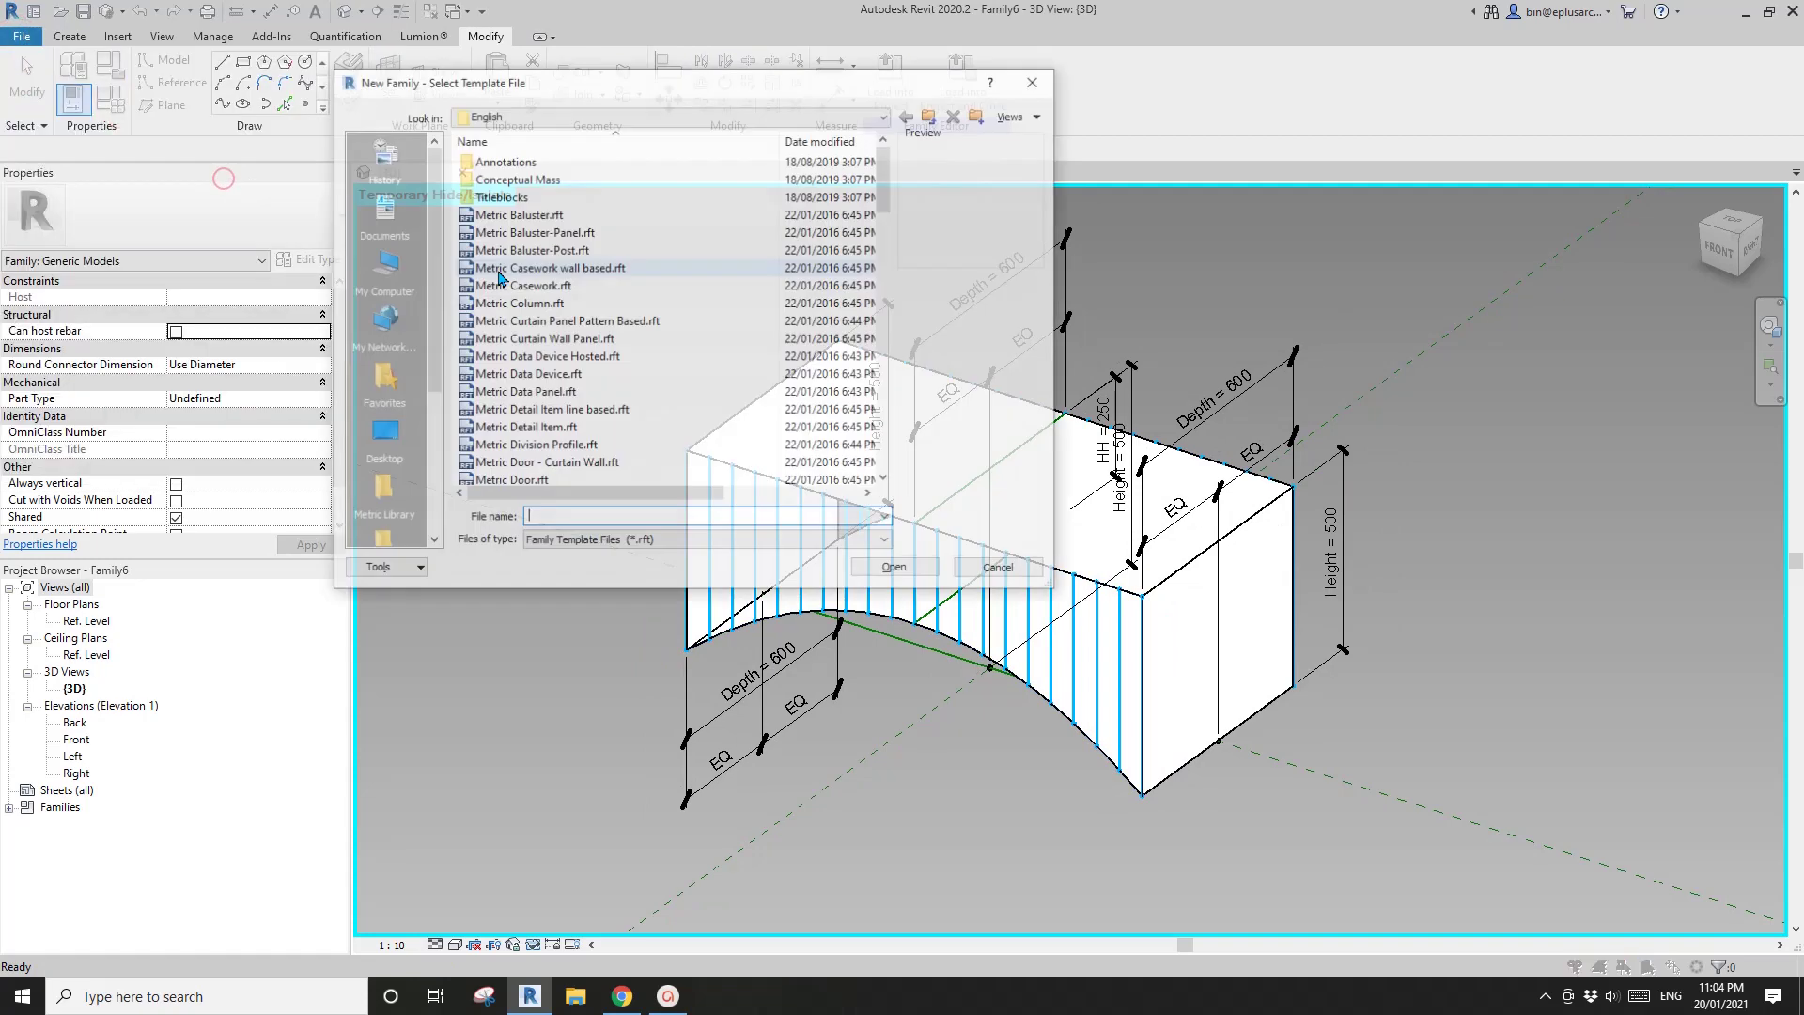
{"action": "scroll", "coordinate": [582, 329], "scroll_direction": "down", "scroll_amount": 6}
{"action": "left_click", "coordinate": [579, 414]}
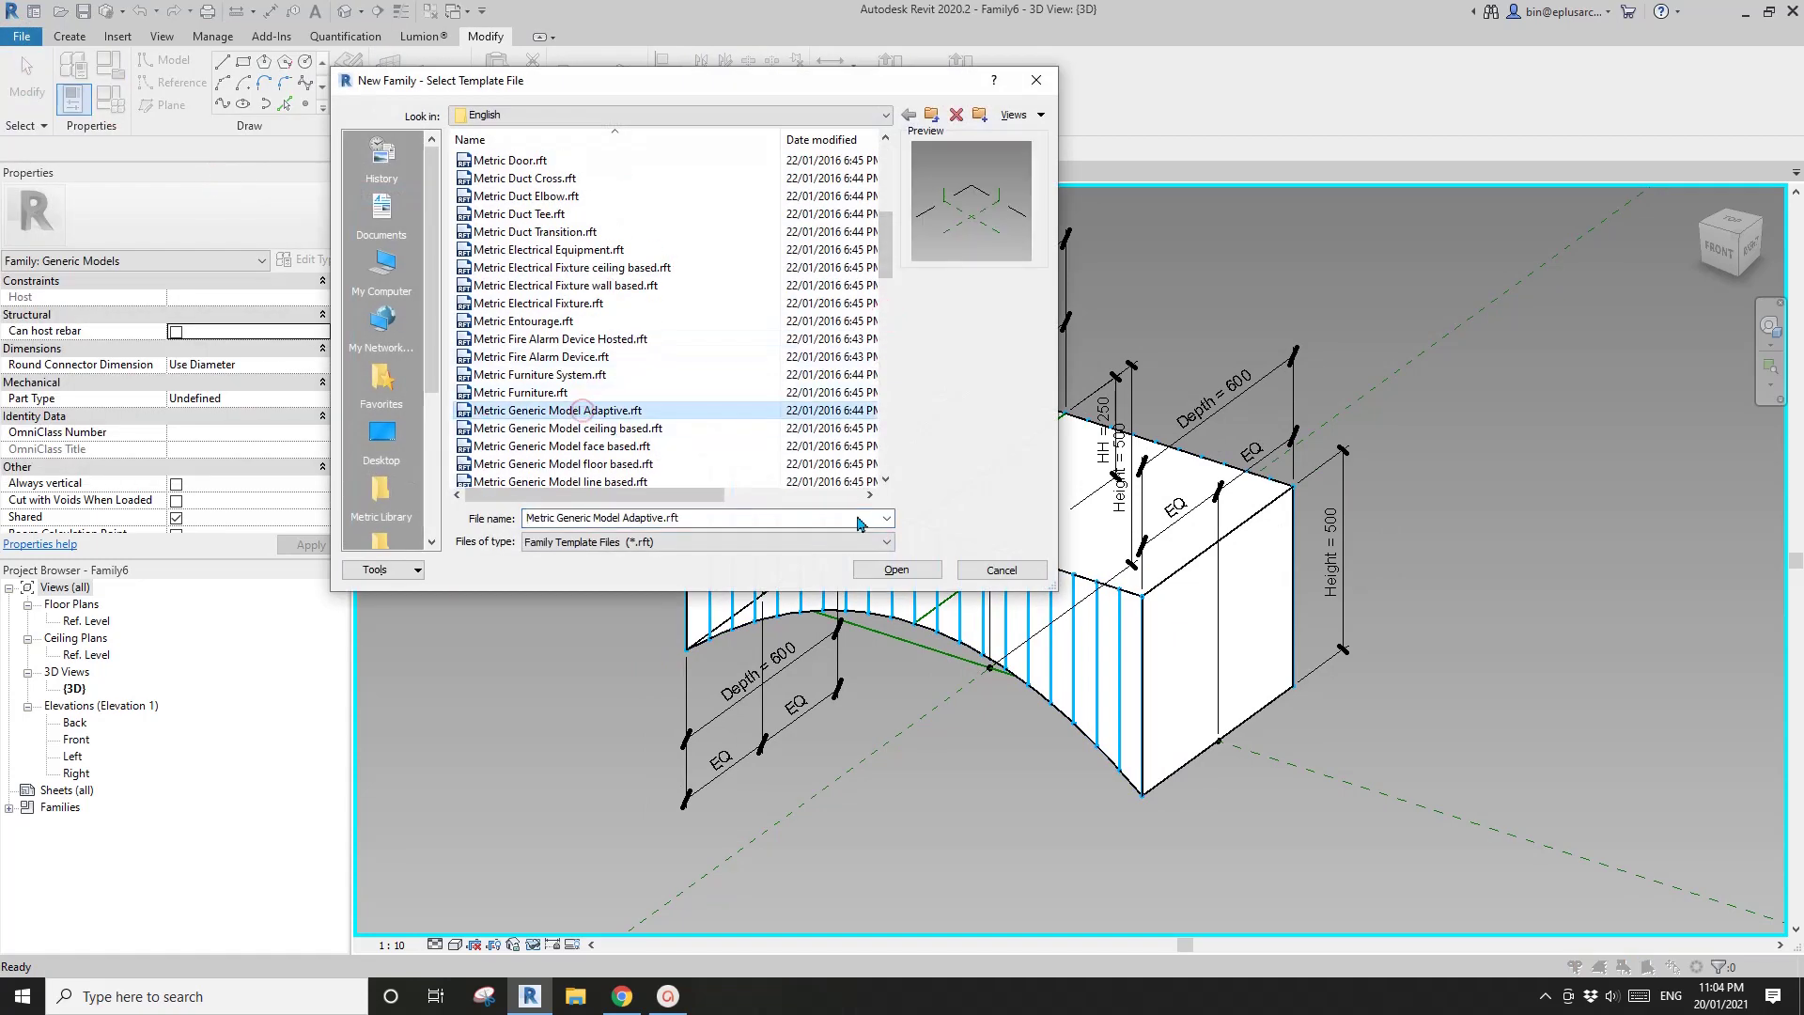
{"action": "left_click", "coordinate": [896, 569]}
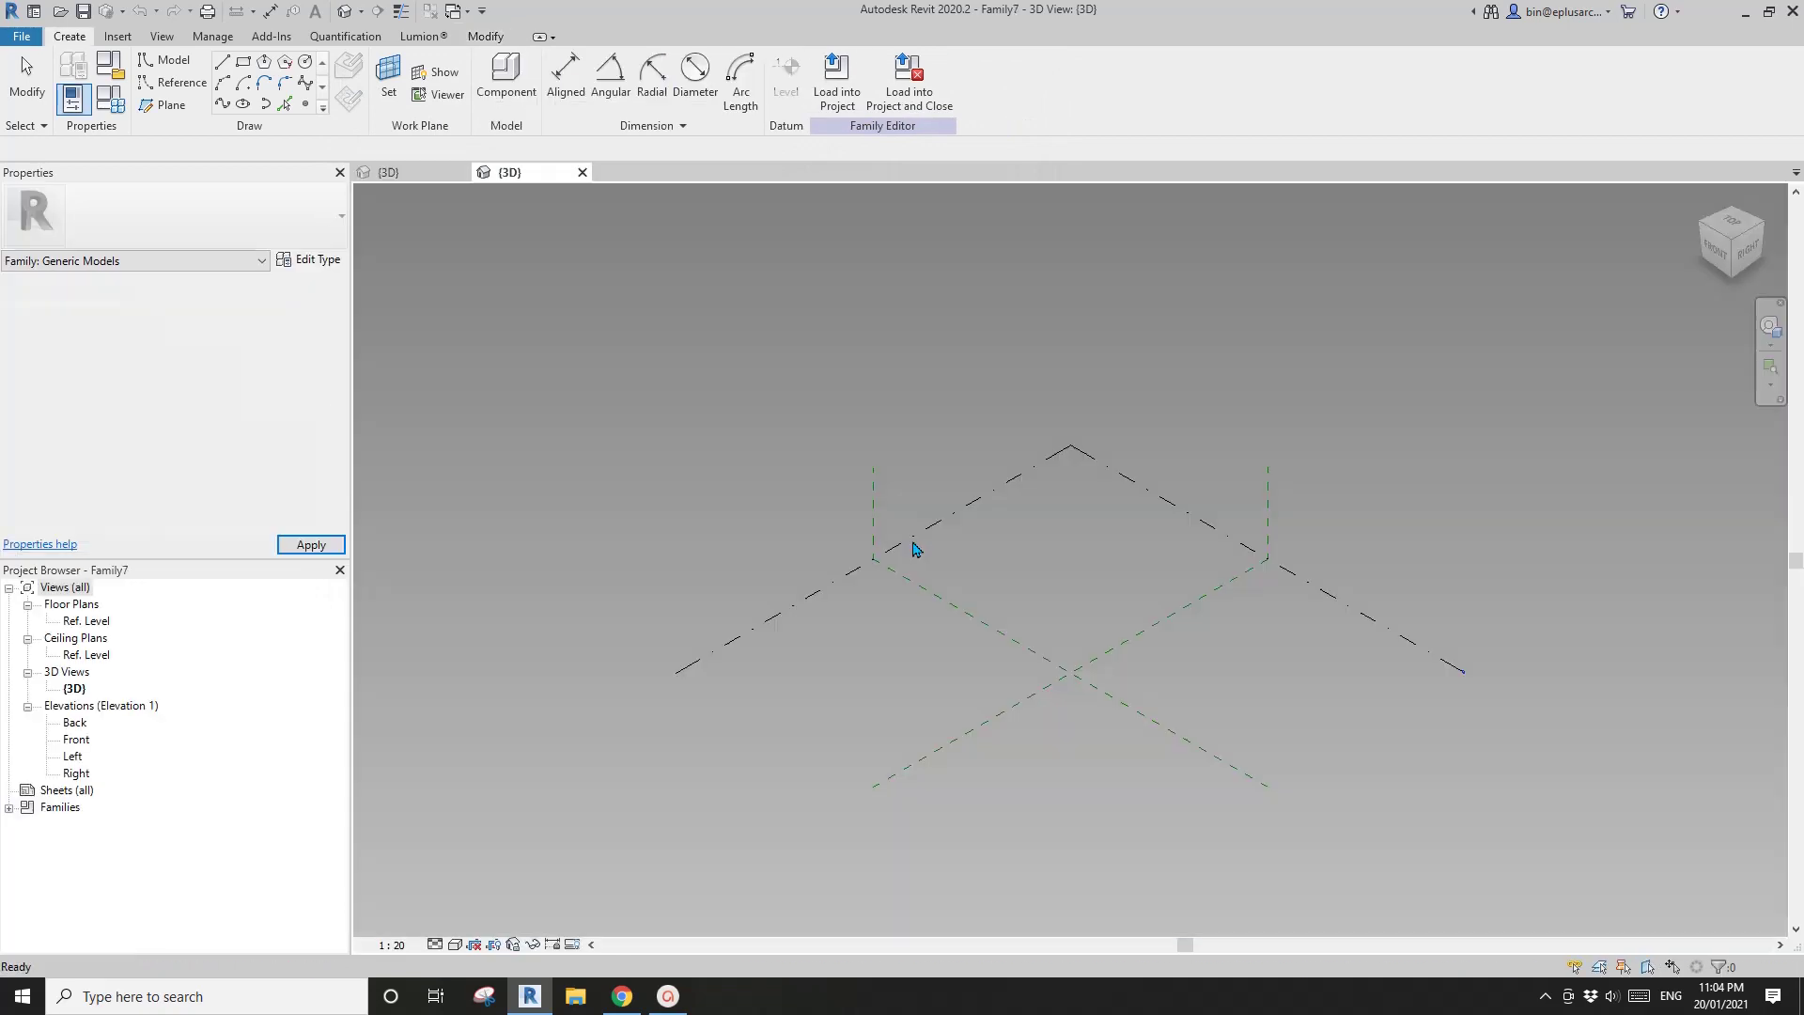
Place two reference points and make them adaptive points 1 and 2.
{"action": "left_click", "coordinate": [306, 106]}
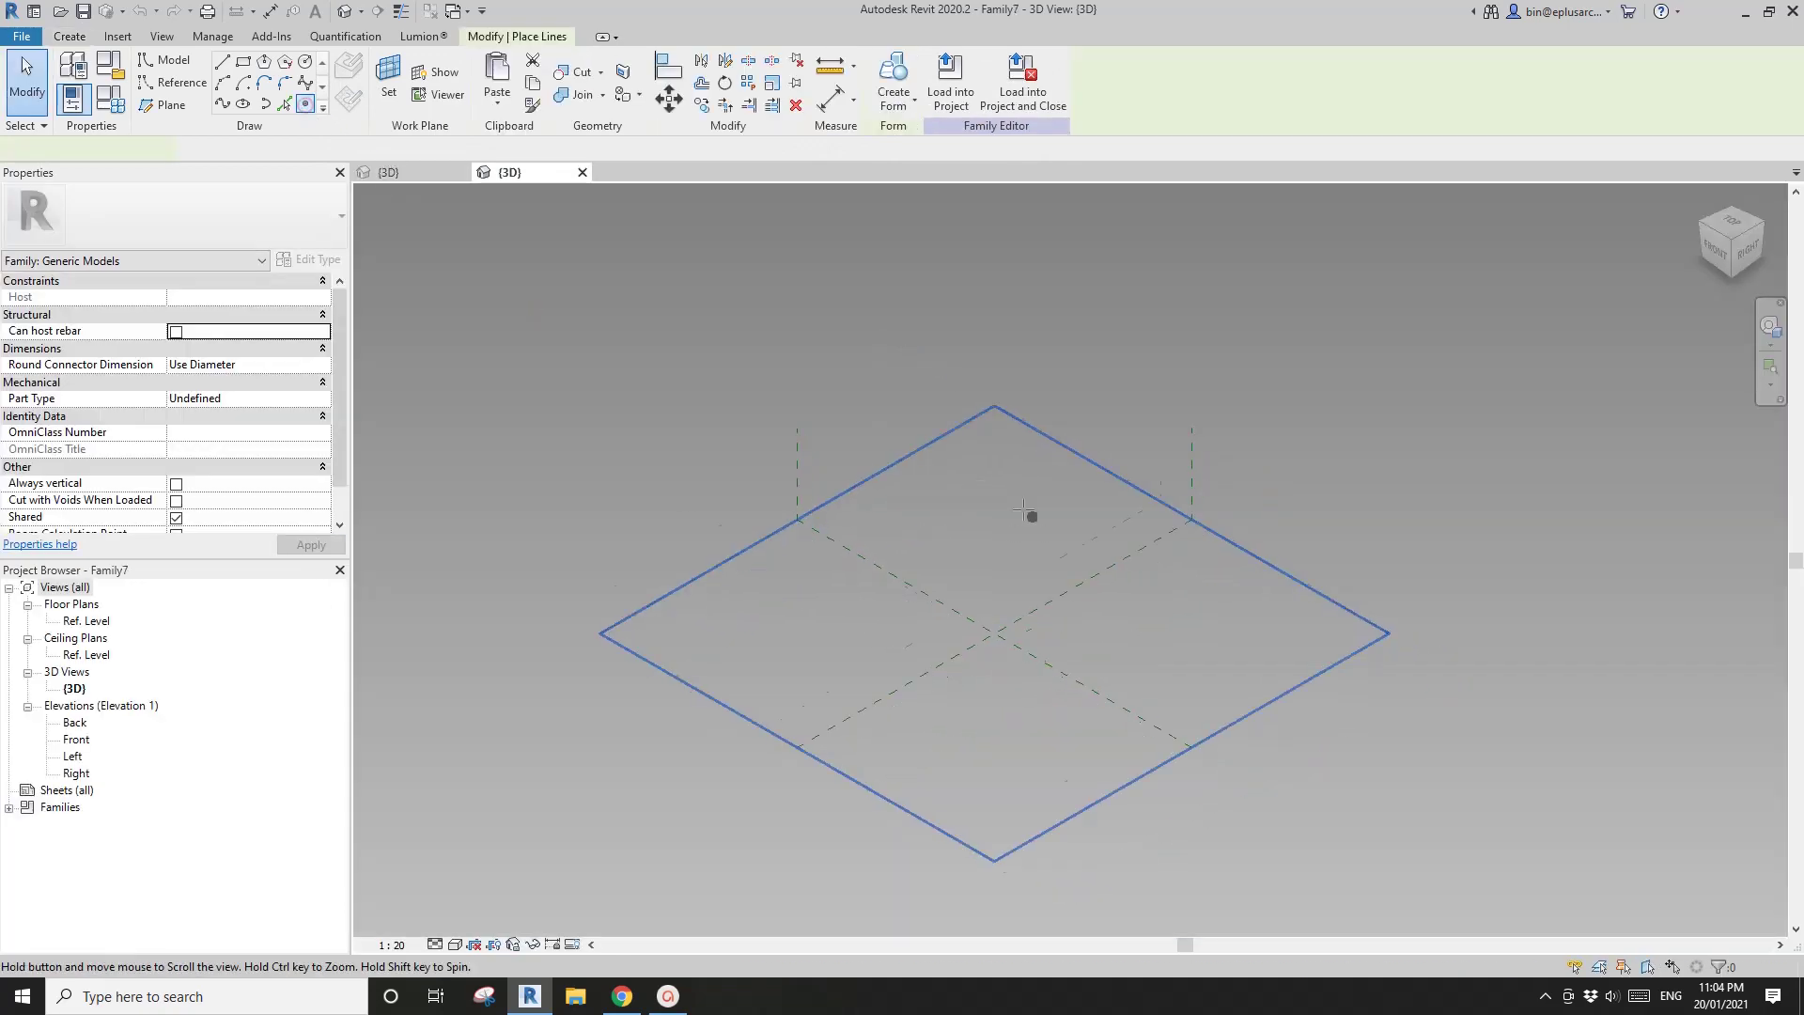
{"action": "middle_click_drag", "start_coordinate": [1026, 516], "coordinate": [908, 583], "text": "shift"}
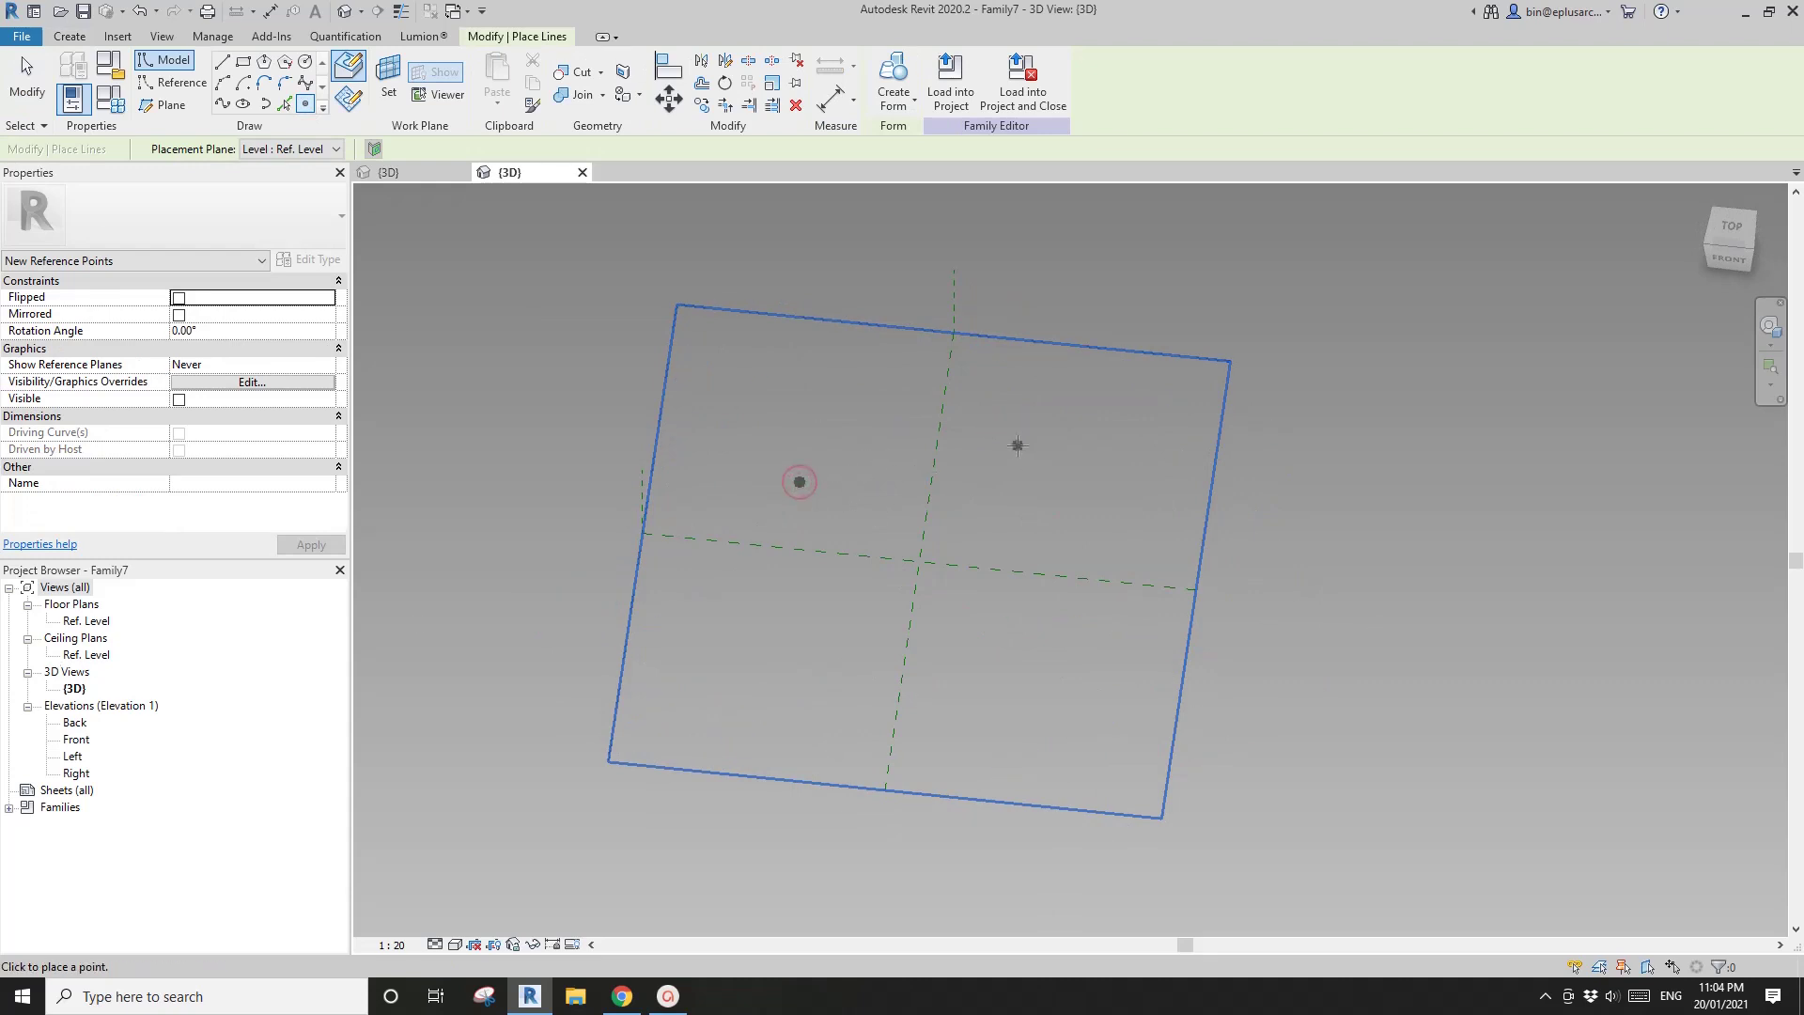
{"action": "key", "text": "Escape"}
{"action": "key", "text": "Escape"}
{"action": "left_click_drag", "start_coordinate": [624, 392], "coordinate": [1103, 527]}
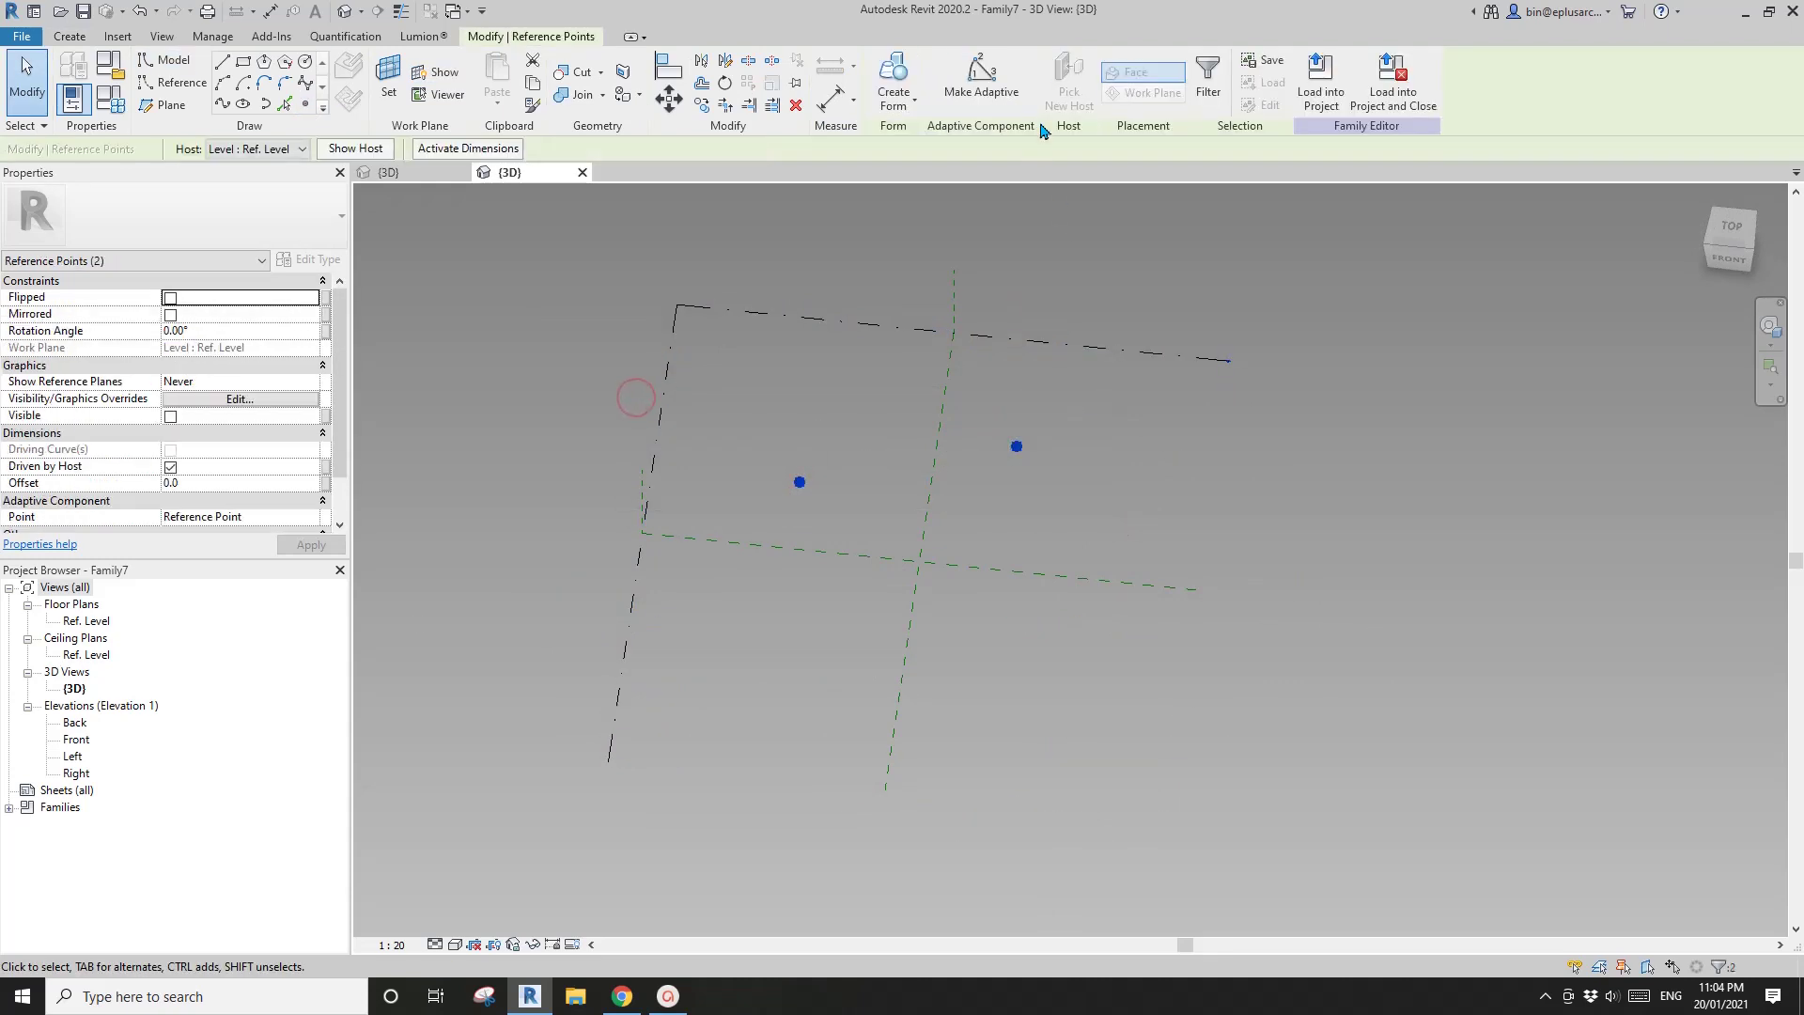
{"action": "left_click", "coordinate": [993, 94]}
{"action": "middle_click_drag", "start_coordinate": [1188, 462], "coordinate": [947, 508], "text": "shift"}
{"action": "left_click", "coordinate": [985, 500]}
Join adaptive points 1 and 2 with a reference line.
{"action": "scroll", "coordinate": [970, 550], "scroll_direction": "up", "scroll_amount": 2}
{"action": "middle_click_drag", "start_coordinate": [746, 428], "coordinate": [747, 446], "text": "shift"}
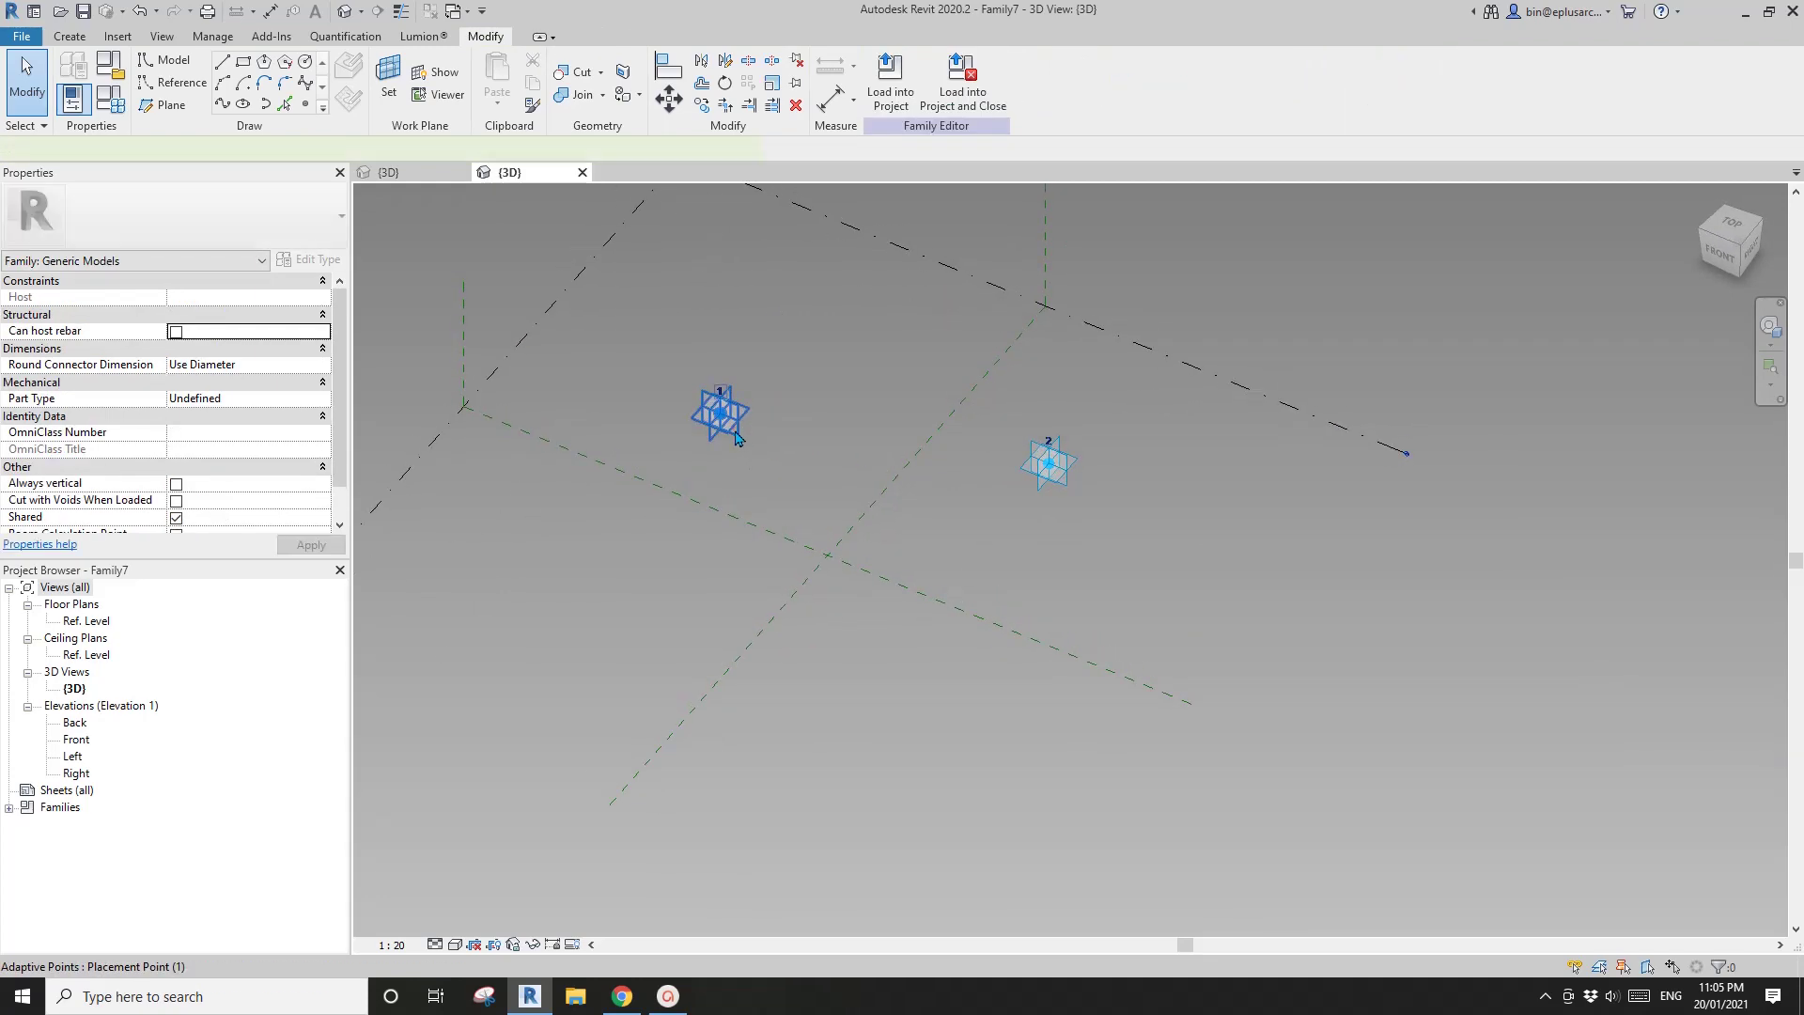
{"action": "left_click", "coordinate": [736, 430]}
{"action": "left_click", "coordinate": [1063, 473], "text": "ctrl"}
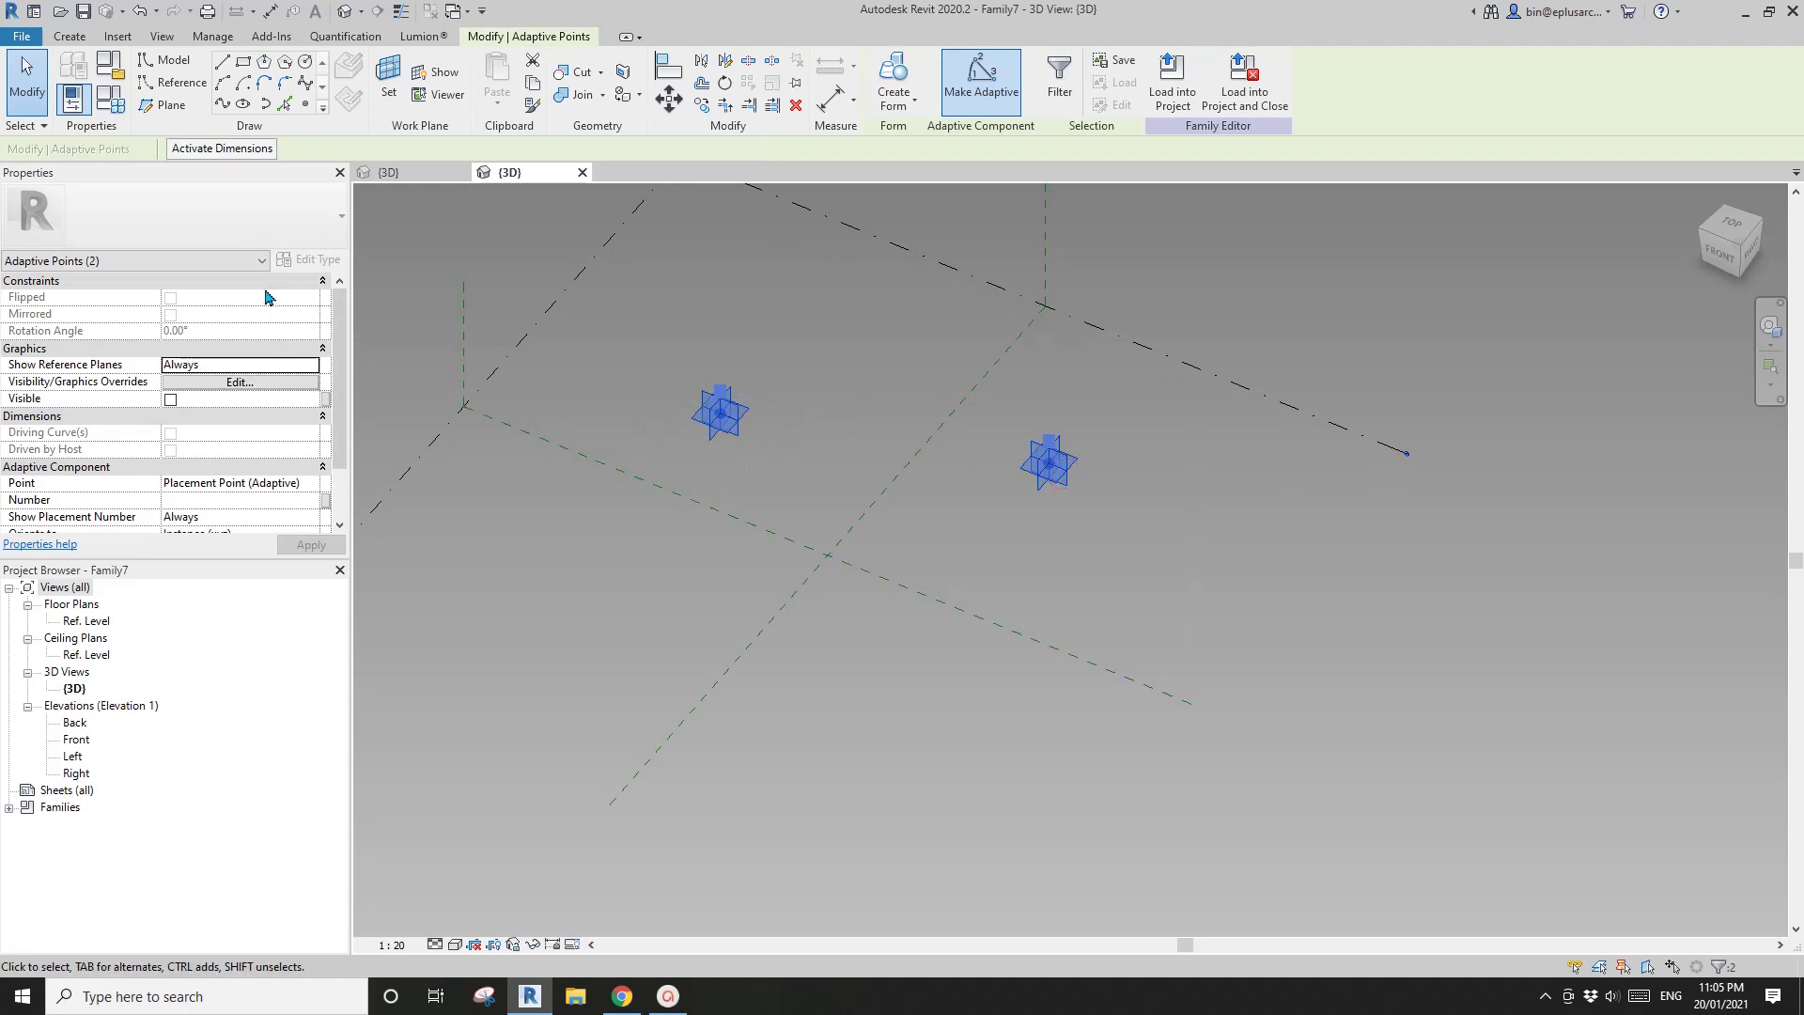
{"action": "left_click", "coordinate": [223, 103]}
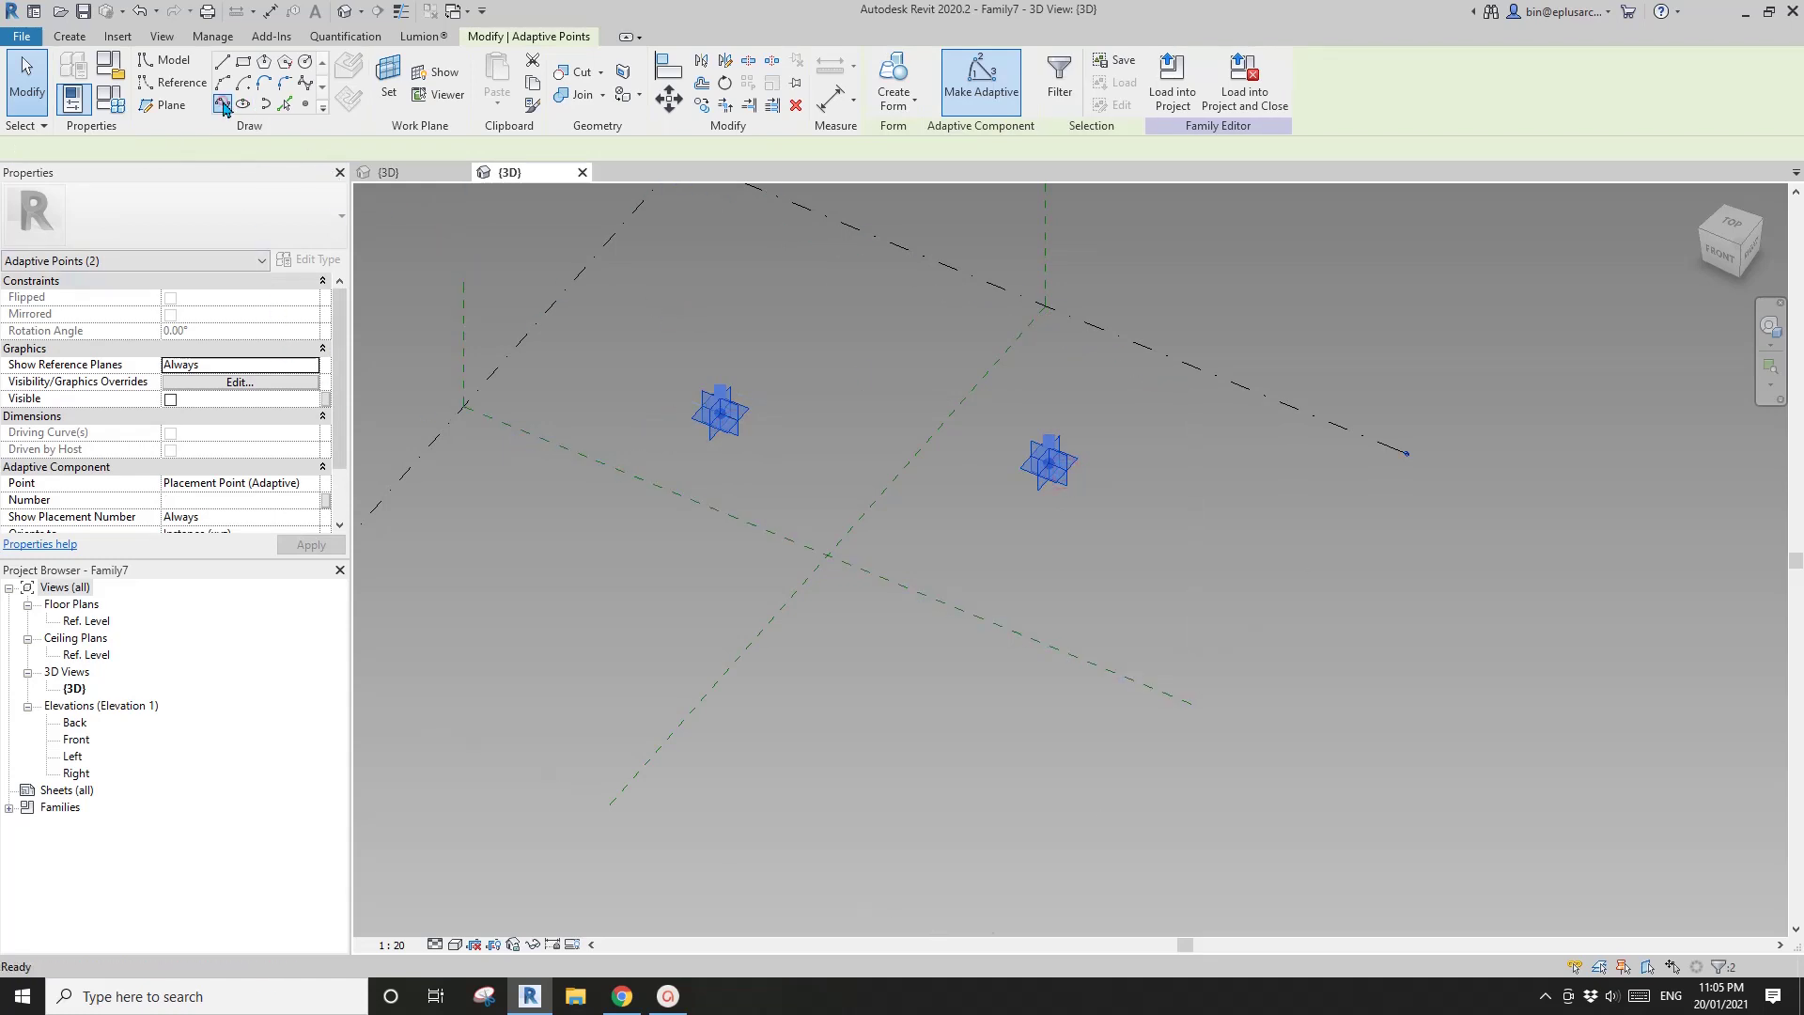
{"action": "left_click", "coordinate": [179, 433]}
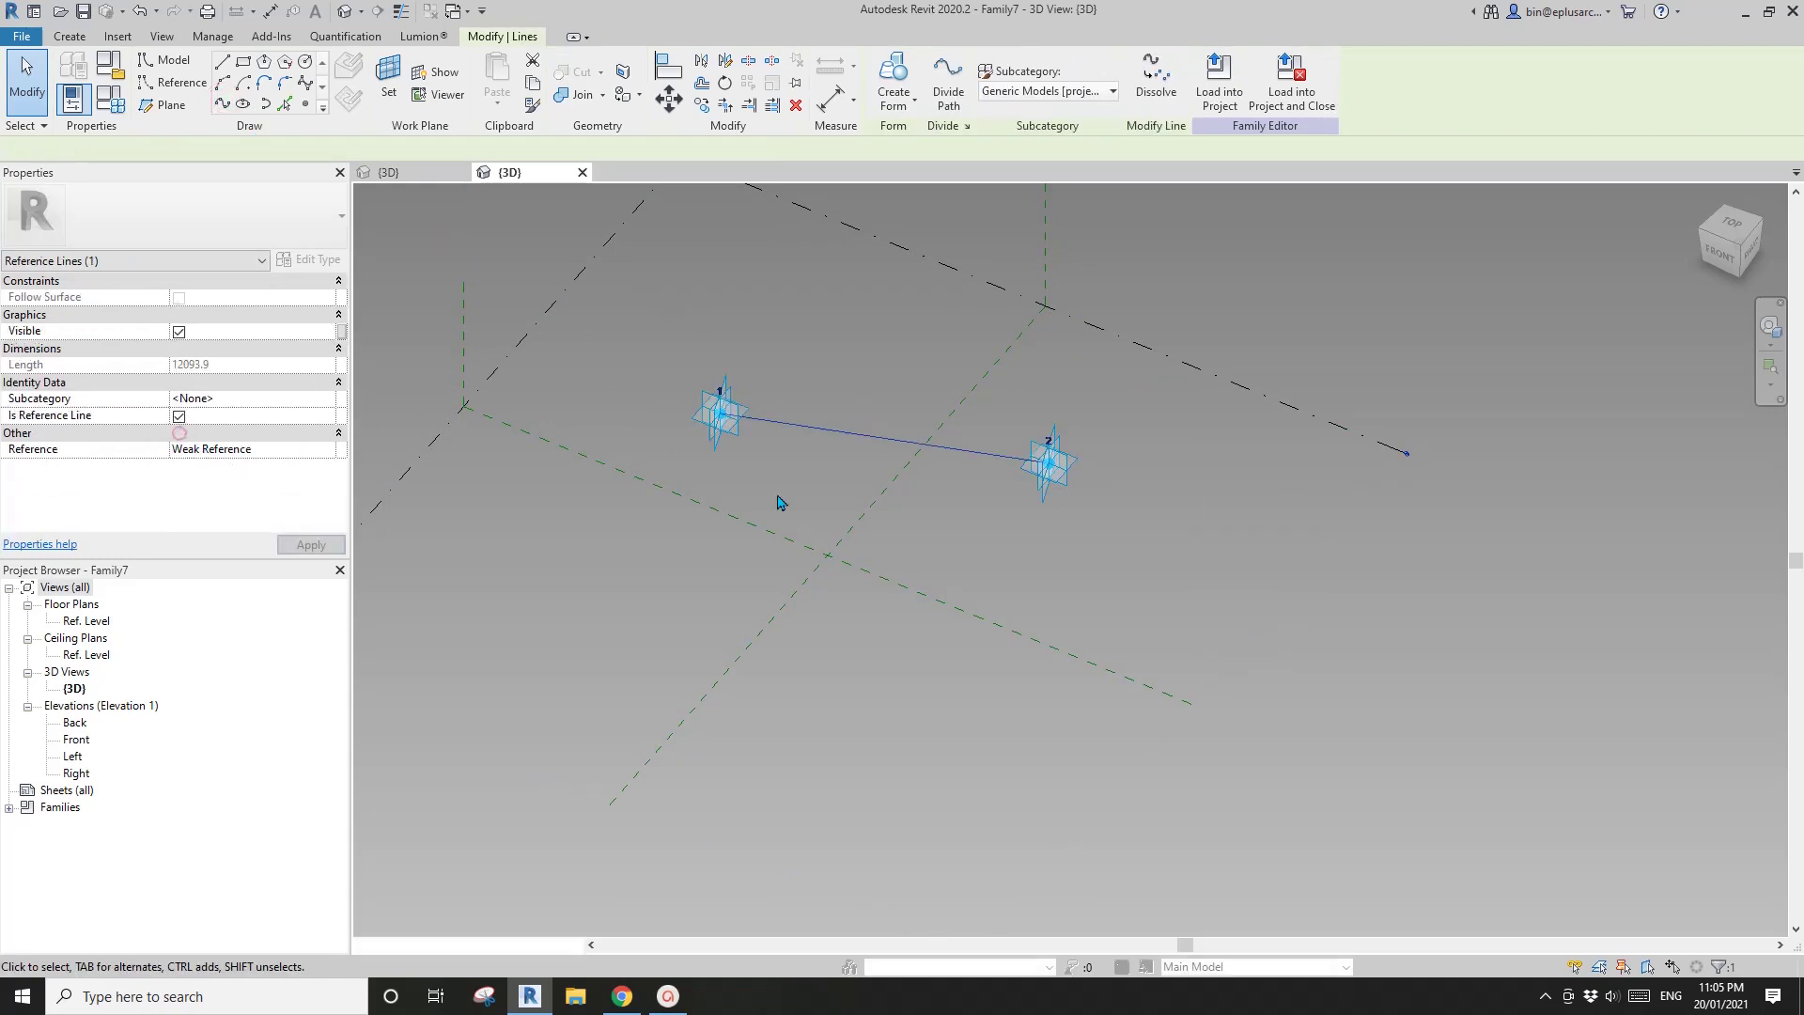
{"action": "left_click", "coordinate": [892, 470]}
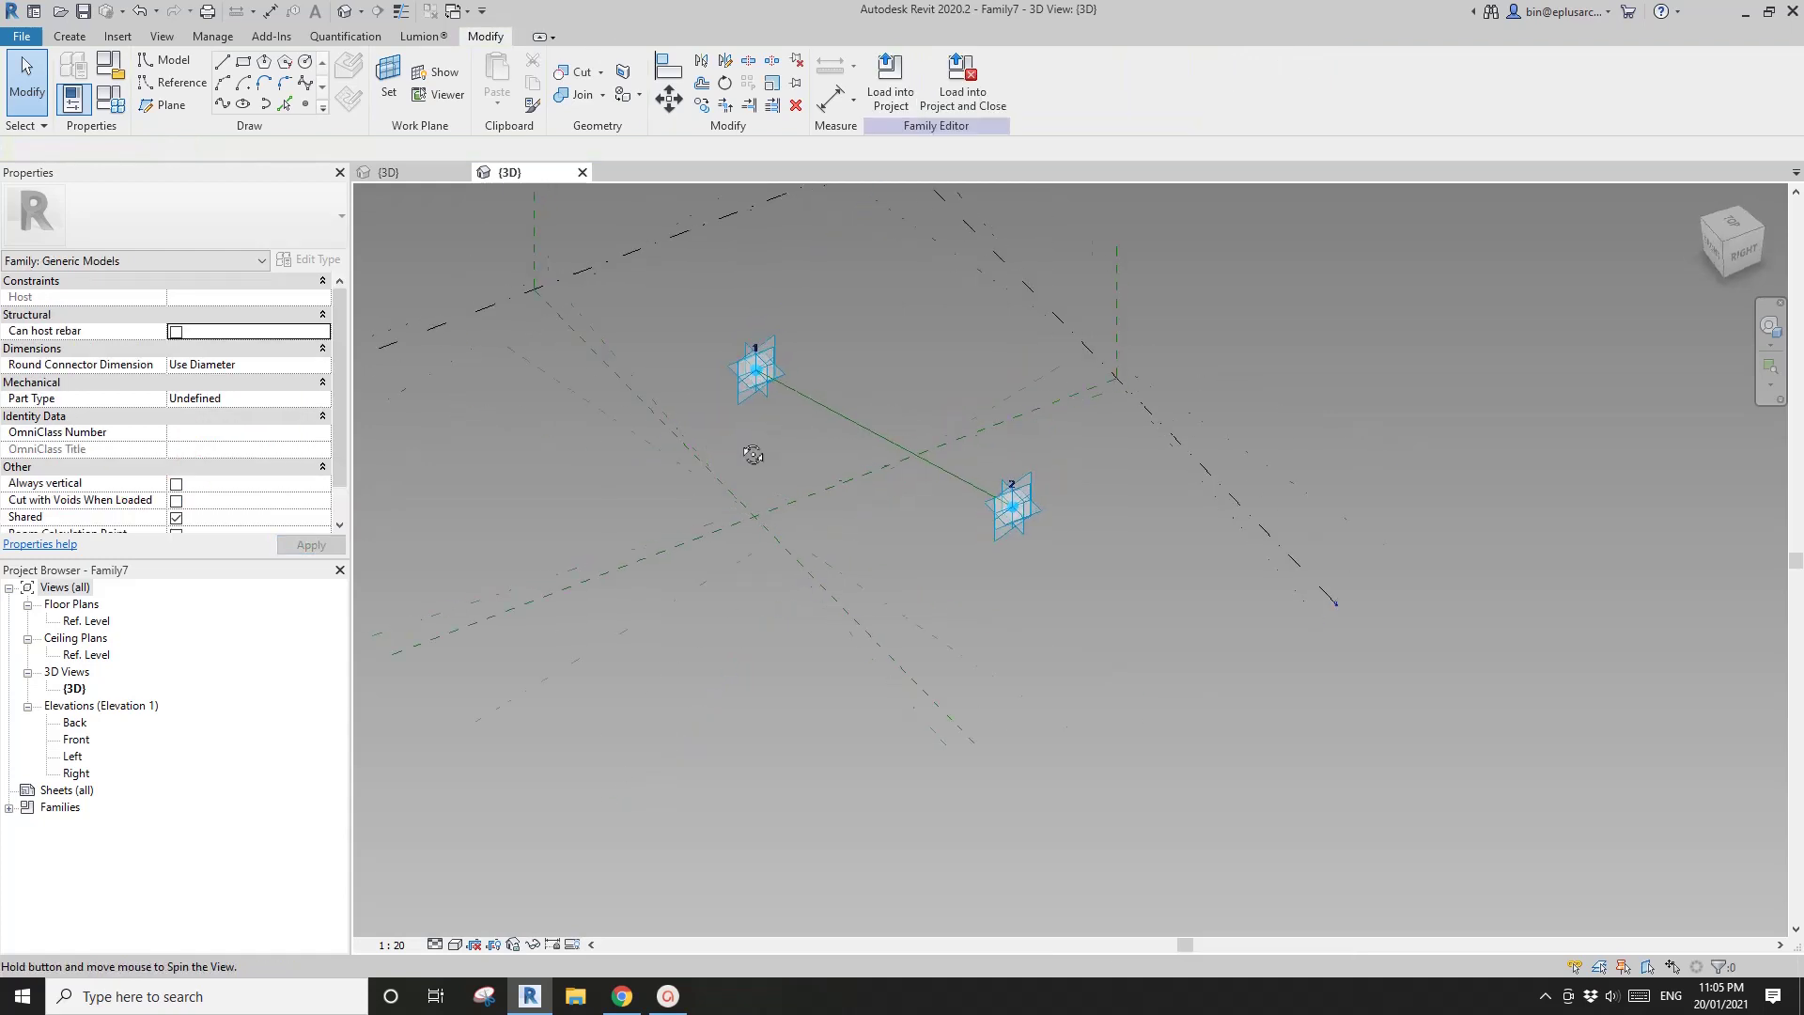
Set the work plane to the reference line and start an aligned dimension with DI.
{"action": "left_click", "coordinate": [390, 89]}
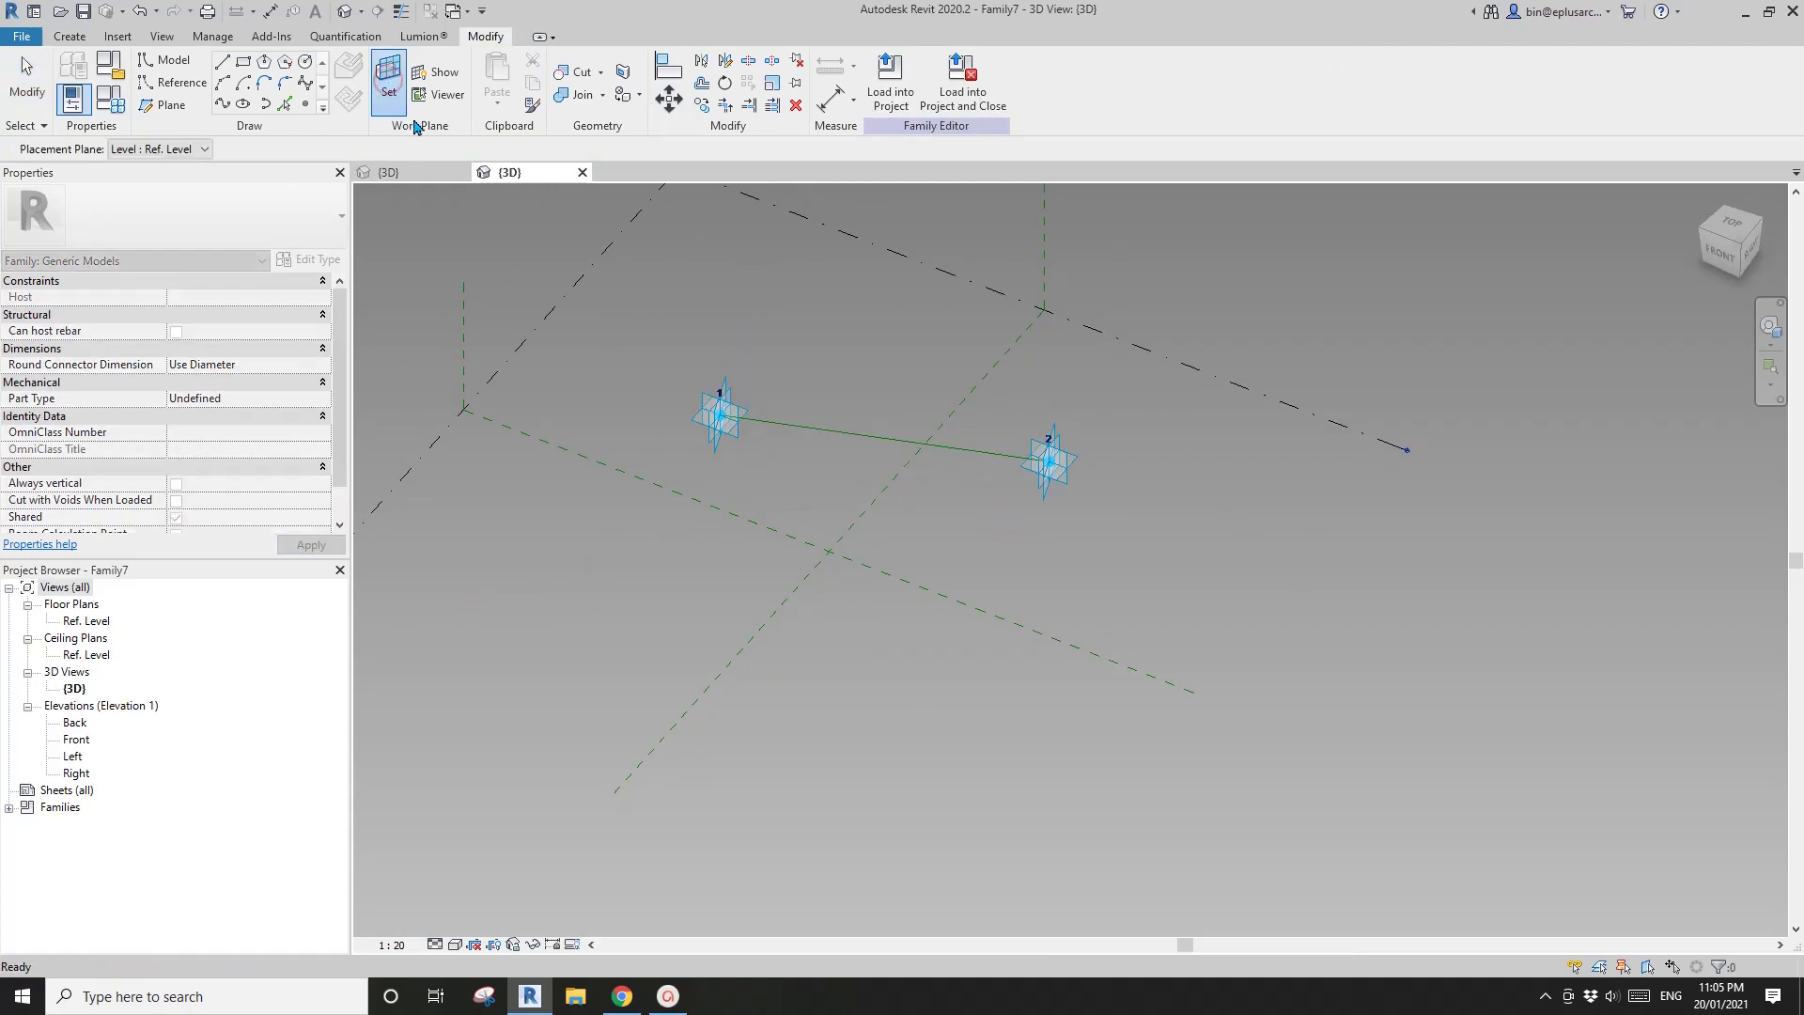
{"action": "left_click", "coordinate": [844, 433]}
{"action": "middle_click_drag", "start_coordinate": [909, 448], "coordinate": [894, 451], "text": "shift"}
{"action": "key", "text": "d"}
{"action": "key", "text": "i"}
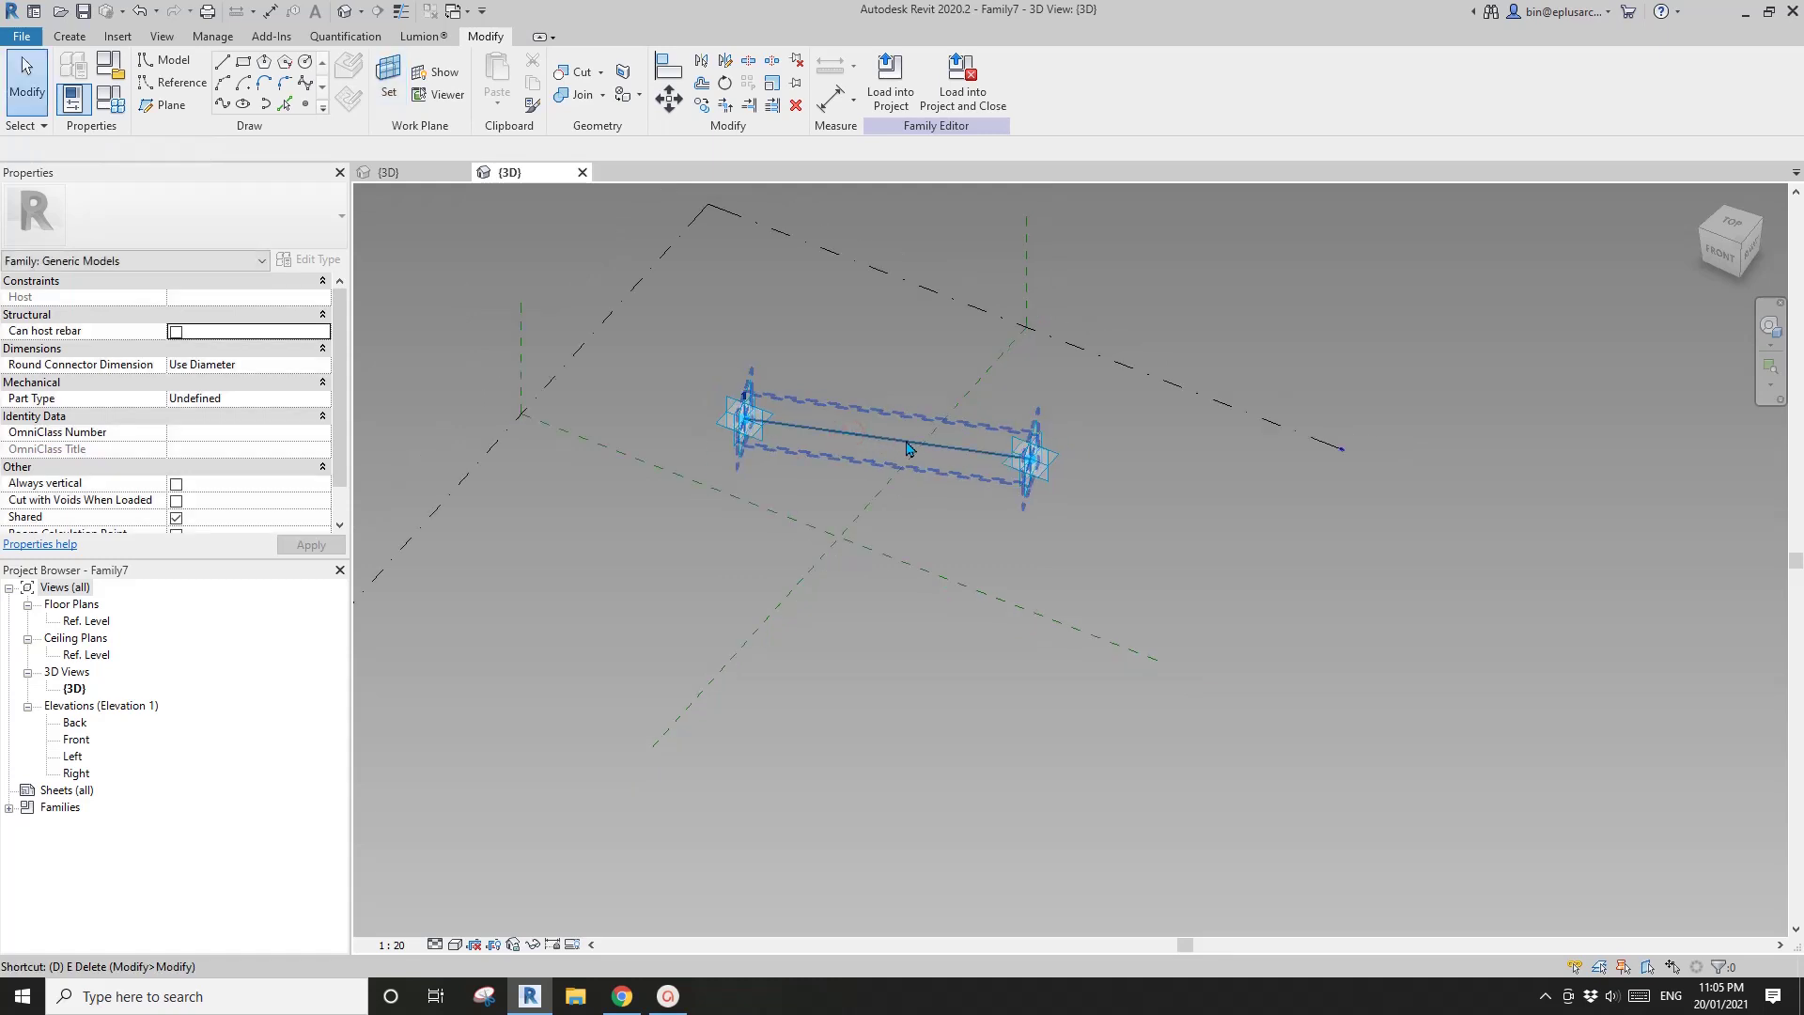
{"action": "middle_click_drag", "start_coordinate": [889, 370], "coordinate": [889, 459], "text": "shift"}
Place an aligned dimension between adaptive points 1 and 2.
{"action": "scroll", "coordinate": [769, 418], "scroll_direction": "up", "scroll_amount": 3}
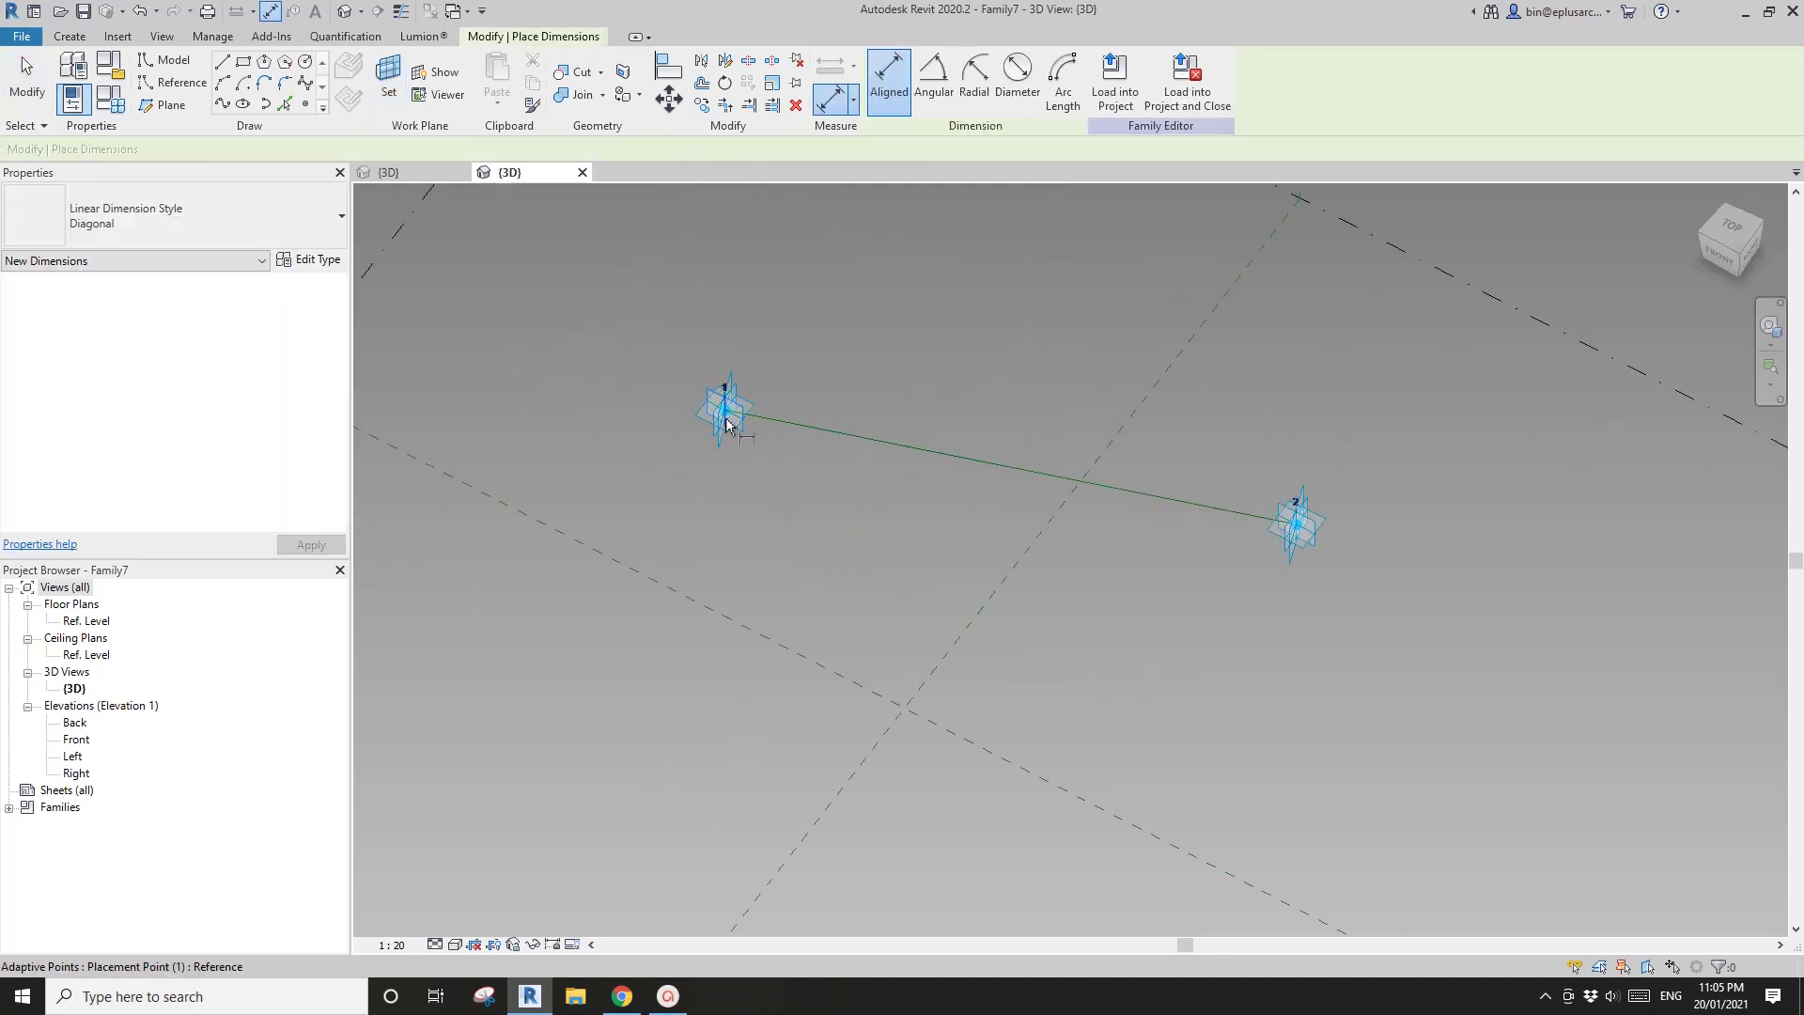
{"action": "left_click", "coordinate": [725, 418]}
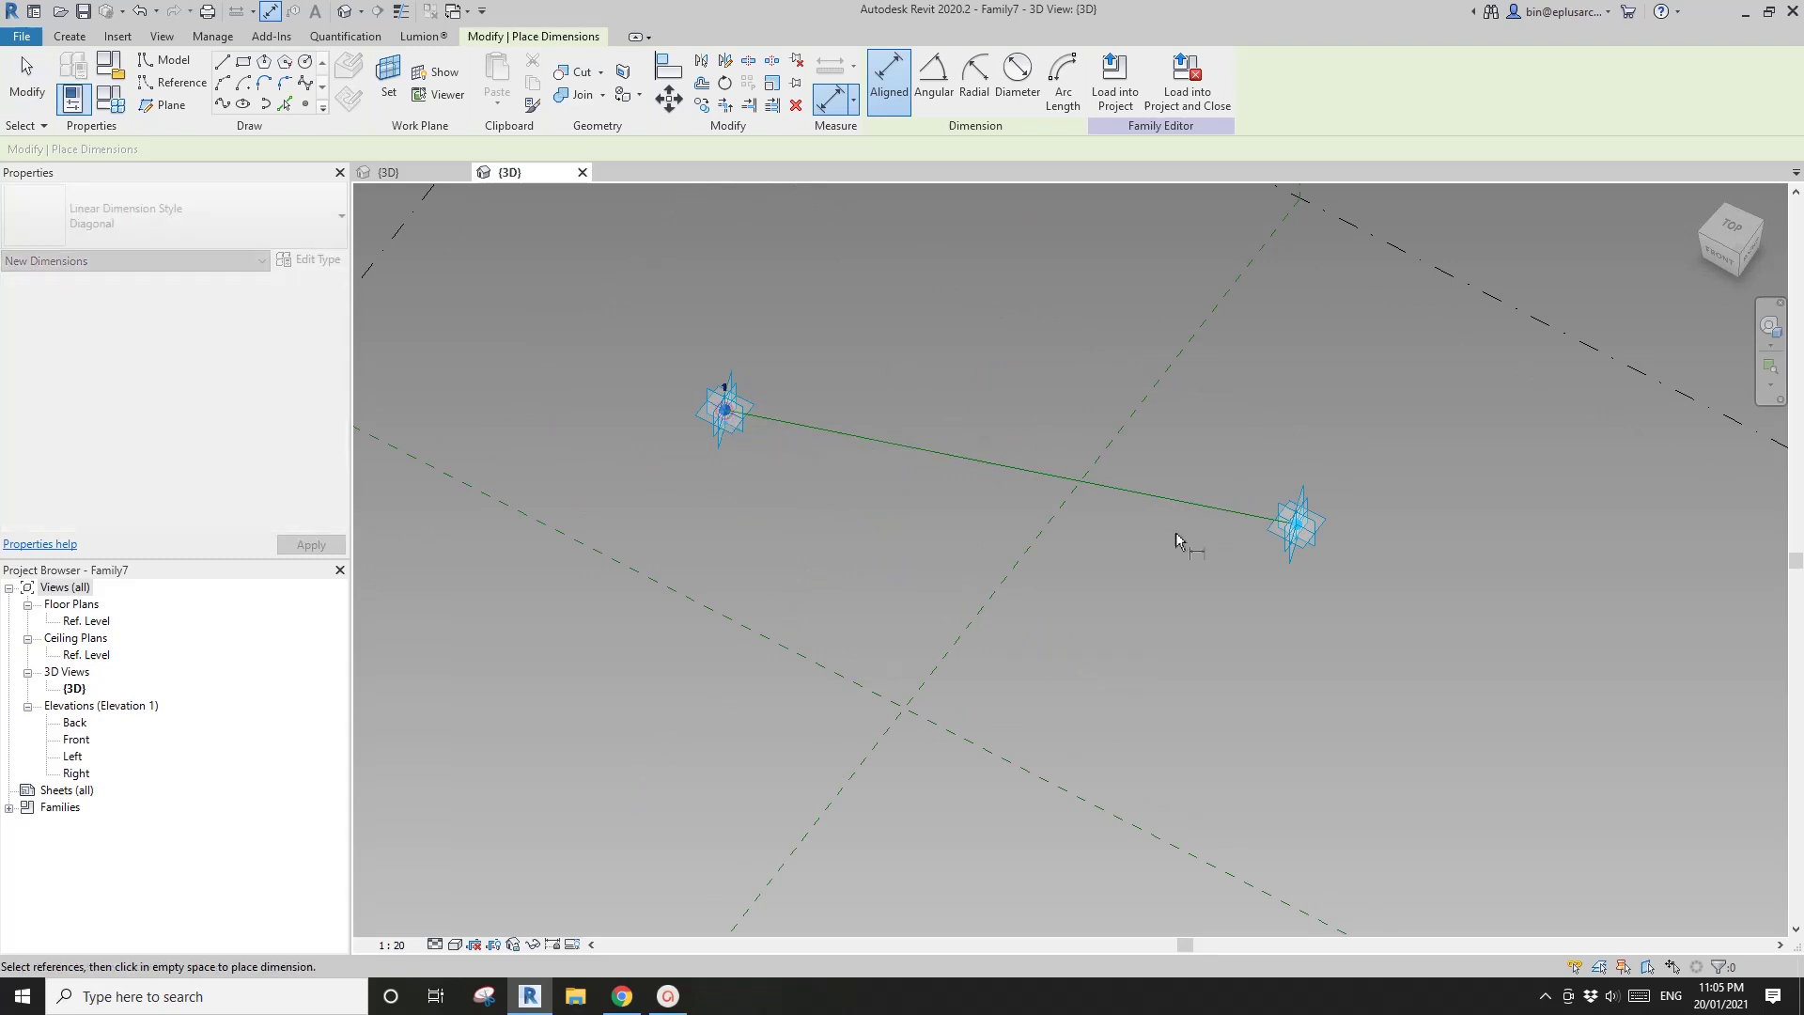
{"action": "left_click", "coordinate": [1297, 532]}
{"action": "left_click", "coordinate": [949, 558]}
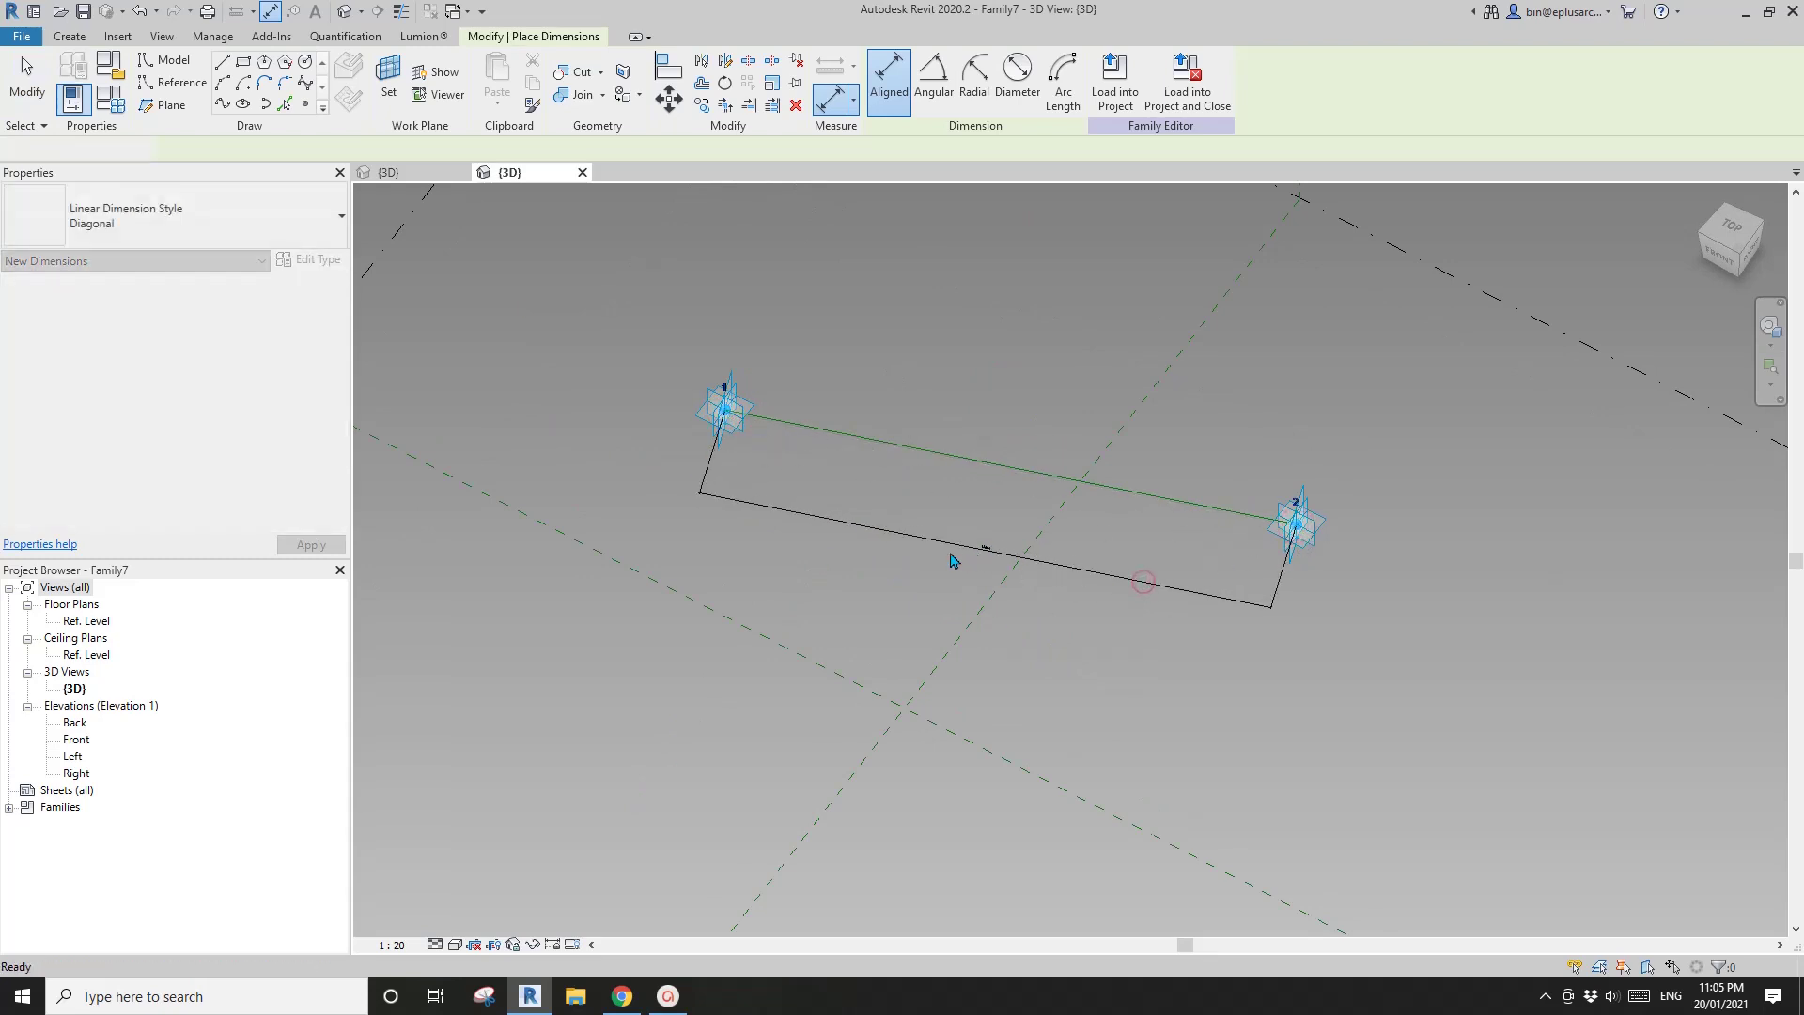
{"action": "key", "text": "Escape"}
{"action": "key", "text": "Escape"}
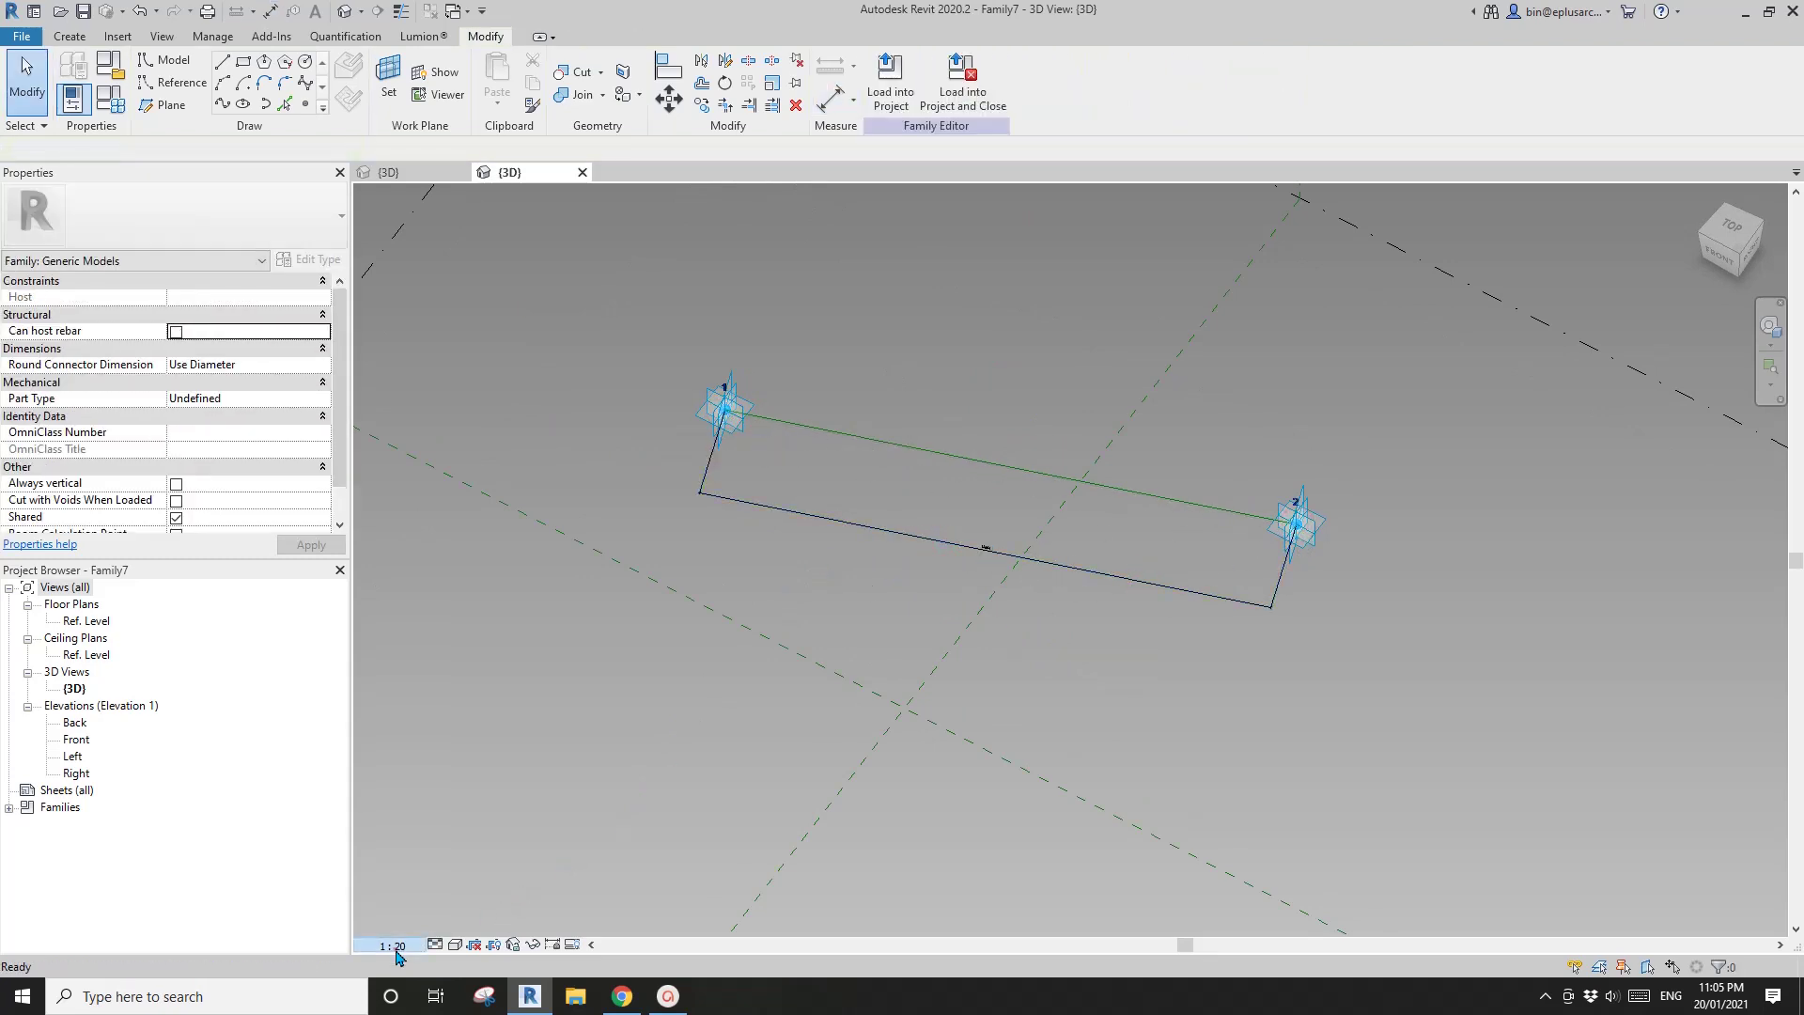
Set the view scale to 1:50 and drag point 2 so the distance reads 2600.
{"action": "left_click", "coordinate": [392, 944]}
{"action": "left_click", "coordinate": [406, 800]}
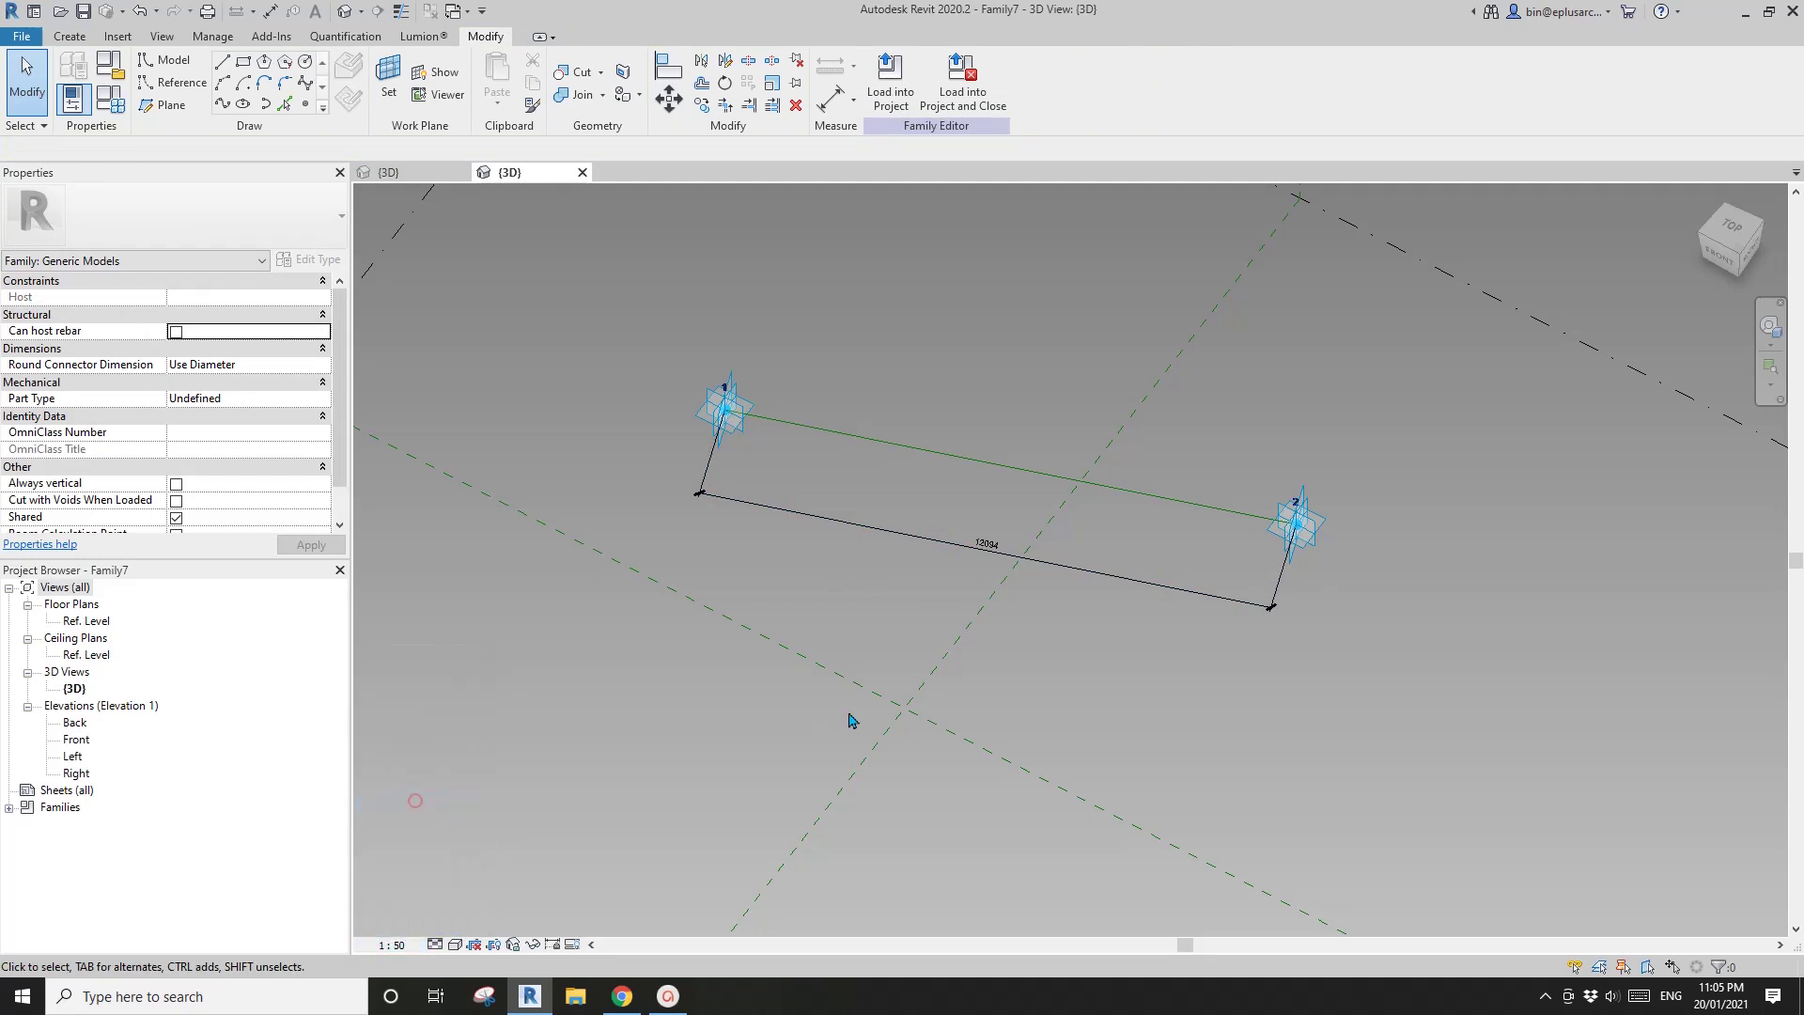
{"action": "left_click", "coordinate": [1409, 501]}
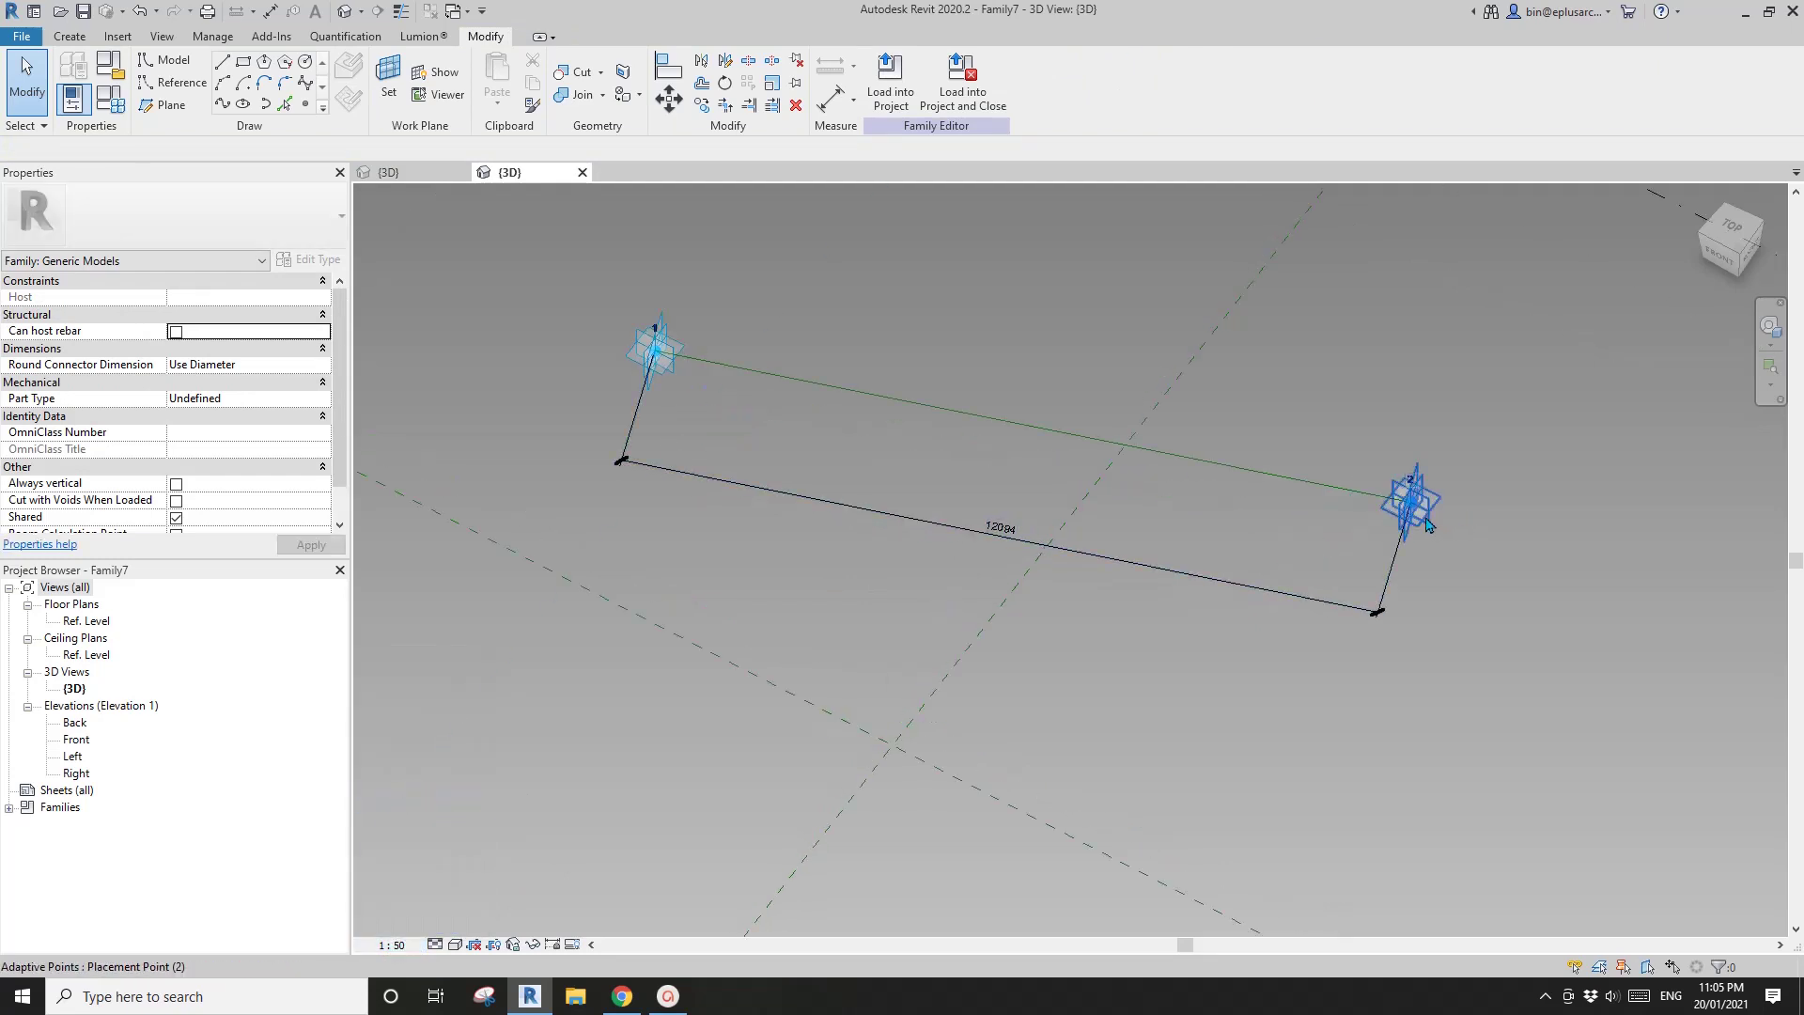
{"action": "left_click_drag", "start_coordinate": [904, 391], "coordinate": [831, 388]}
{"action": "scroll", "coordinate": [697, 478], "scroll_direction": "up", "scroll_amount": 2}
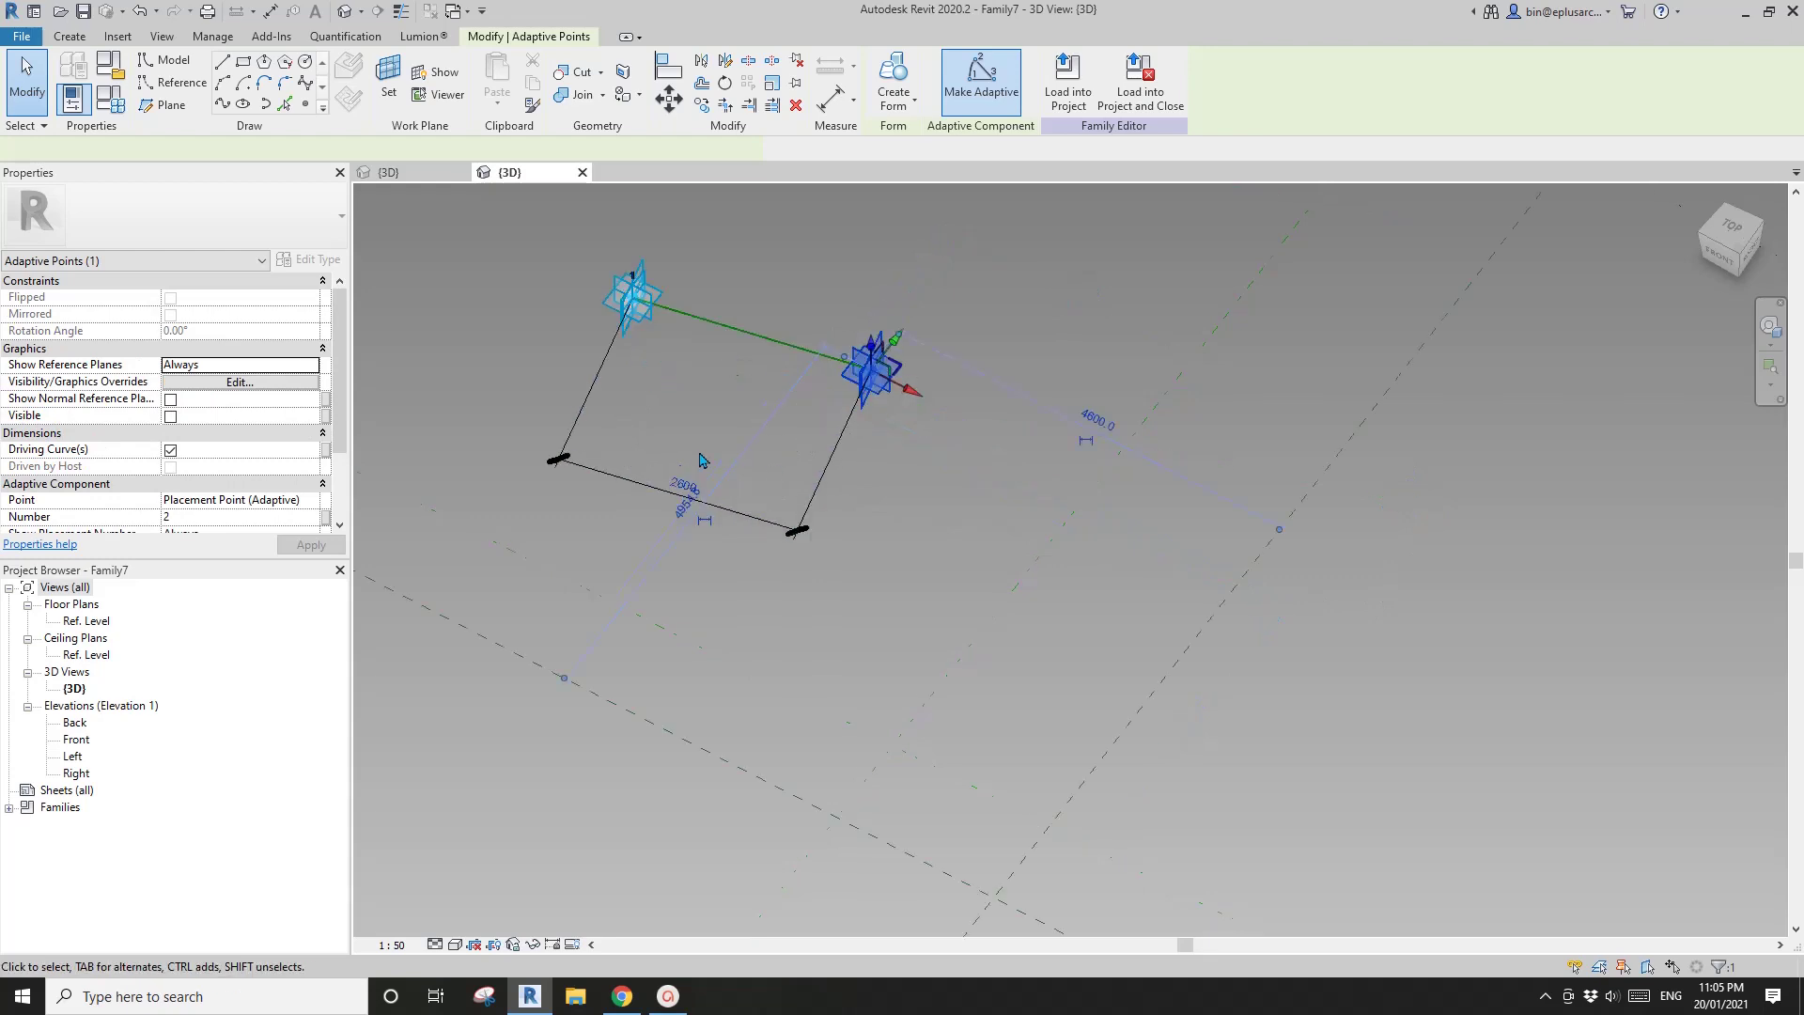
{"action": "key", "text": "Escape"}
Label the 2600 dimension with a new instance reporting parameter L1.
{"action": "middle_click_drag", "start_coordinate": [704, 483], "coordinate": [944, 587]}
{"action": "middle_click_drag", "start_coordinate": [968, 699], "coordinate": [878, 540]}
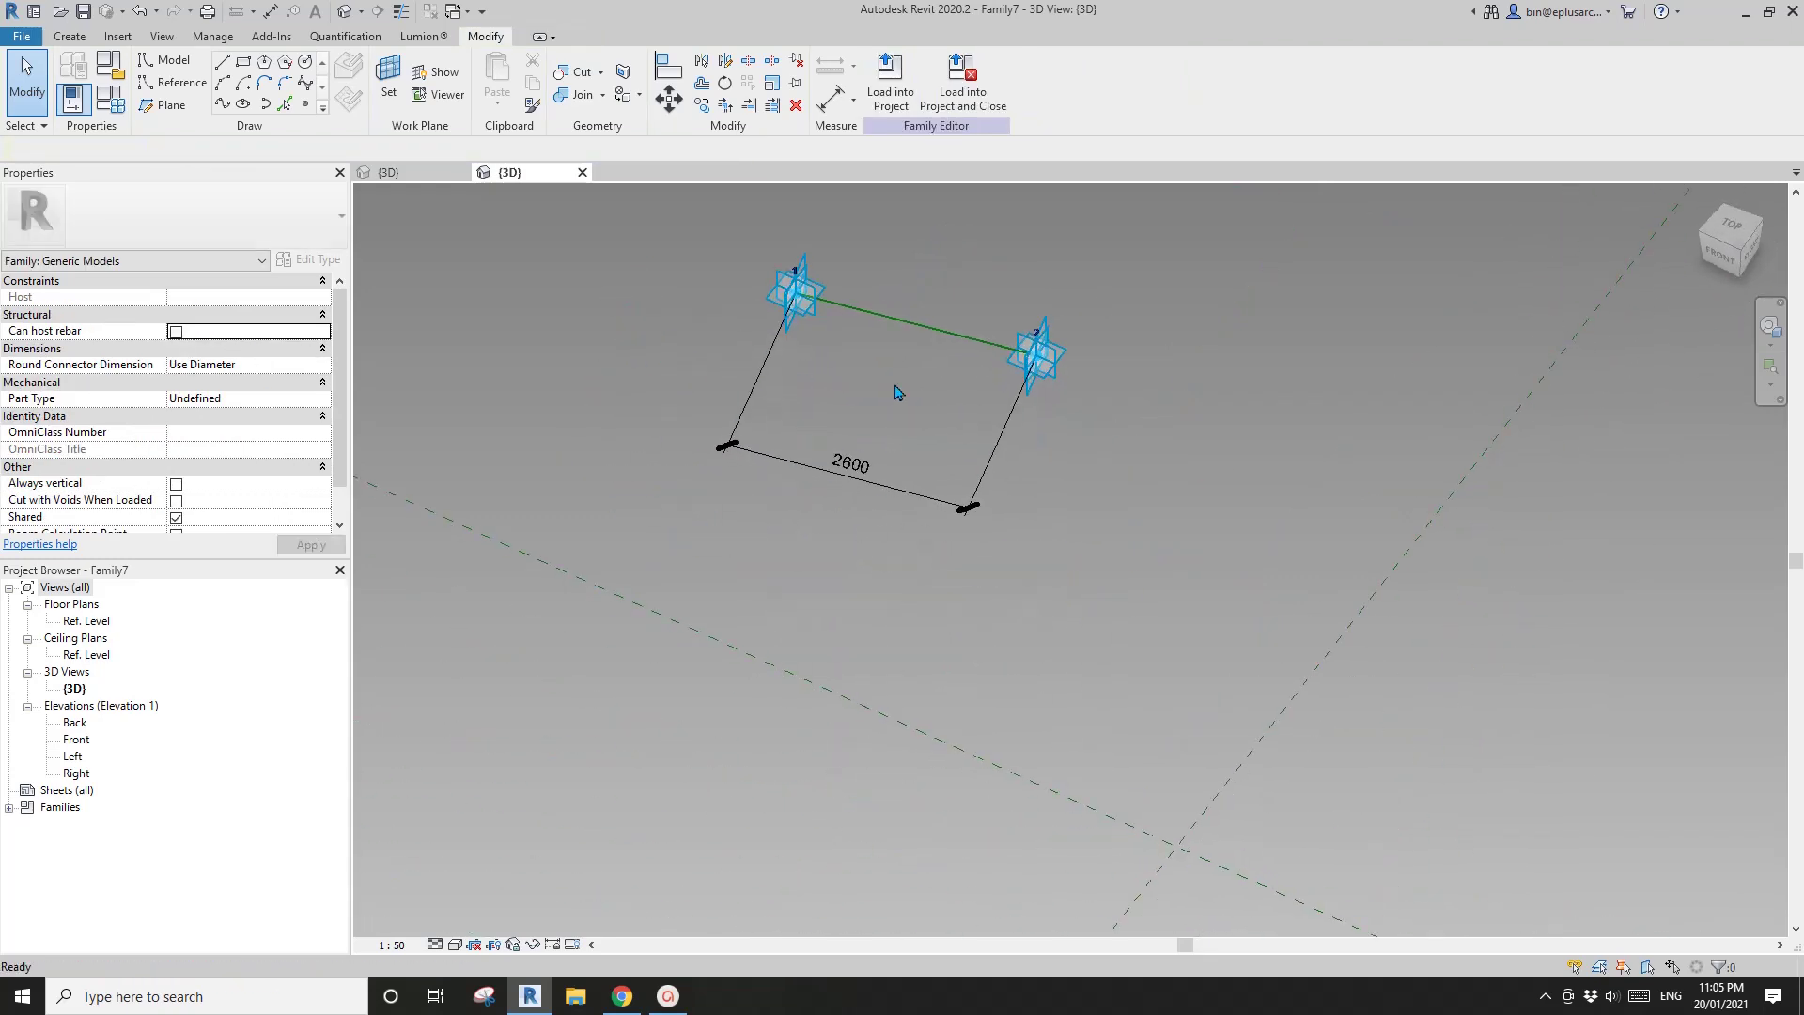
{"action": "middle_click_drag", "start_coordinate": [901, 349], "coordinate": [968, 500]}
{"action": "left_click", "coordinate": [987, 561]}
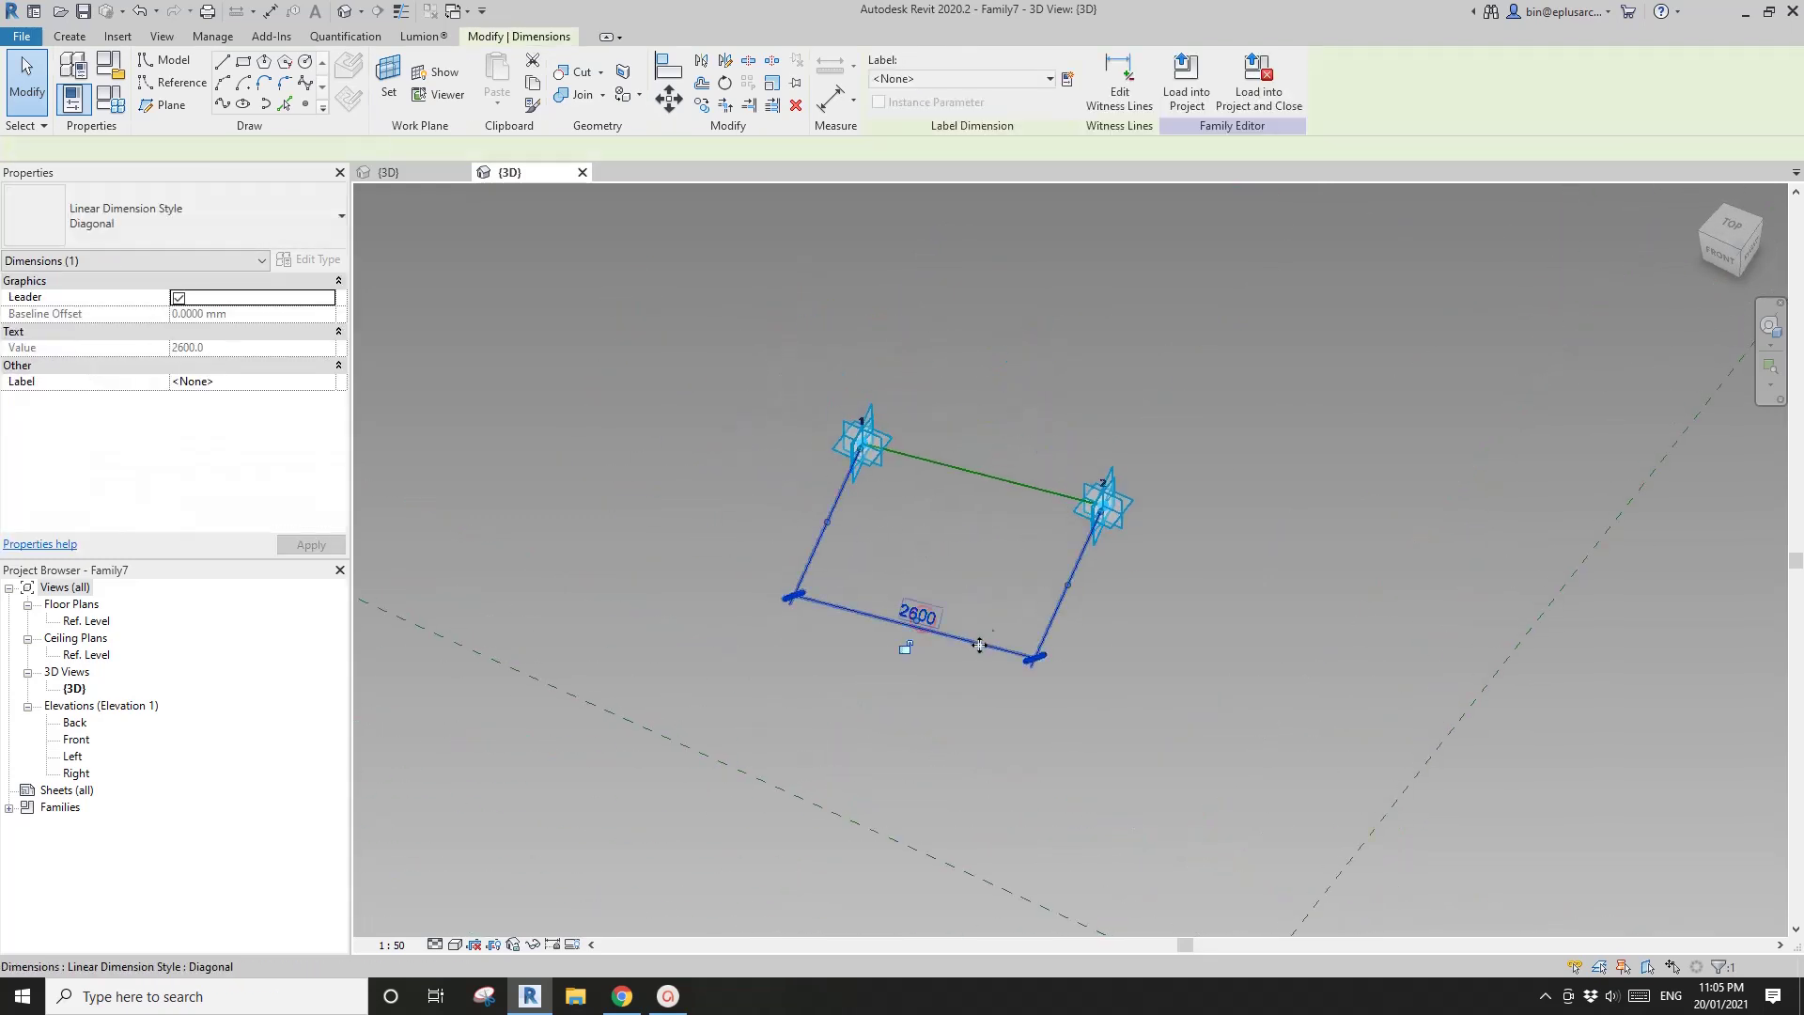
{"action": "left_click", "coordinate": [1066, 80]}
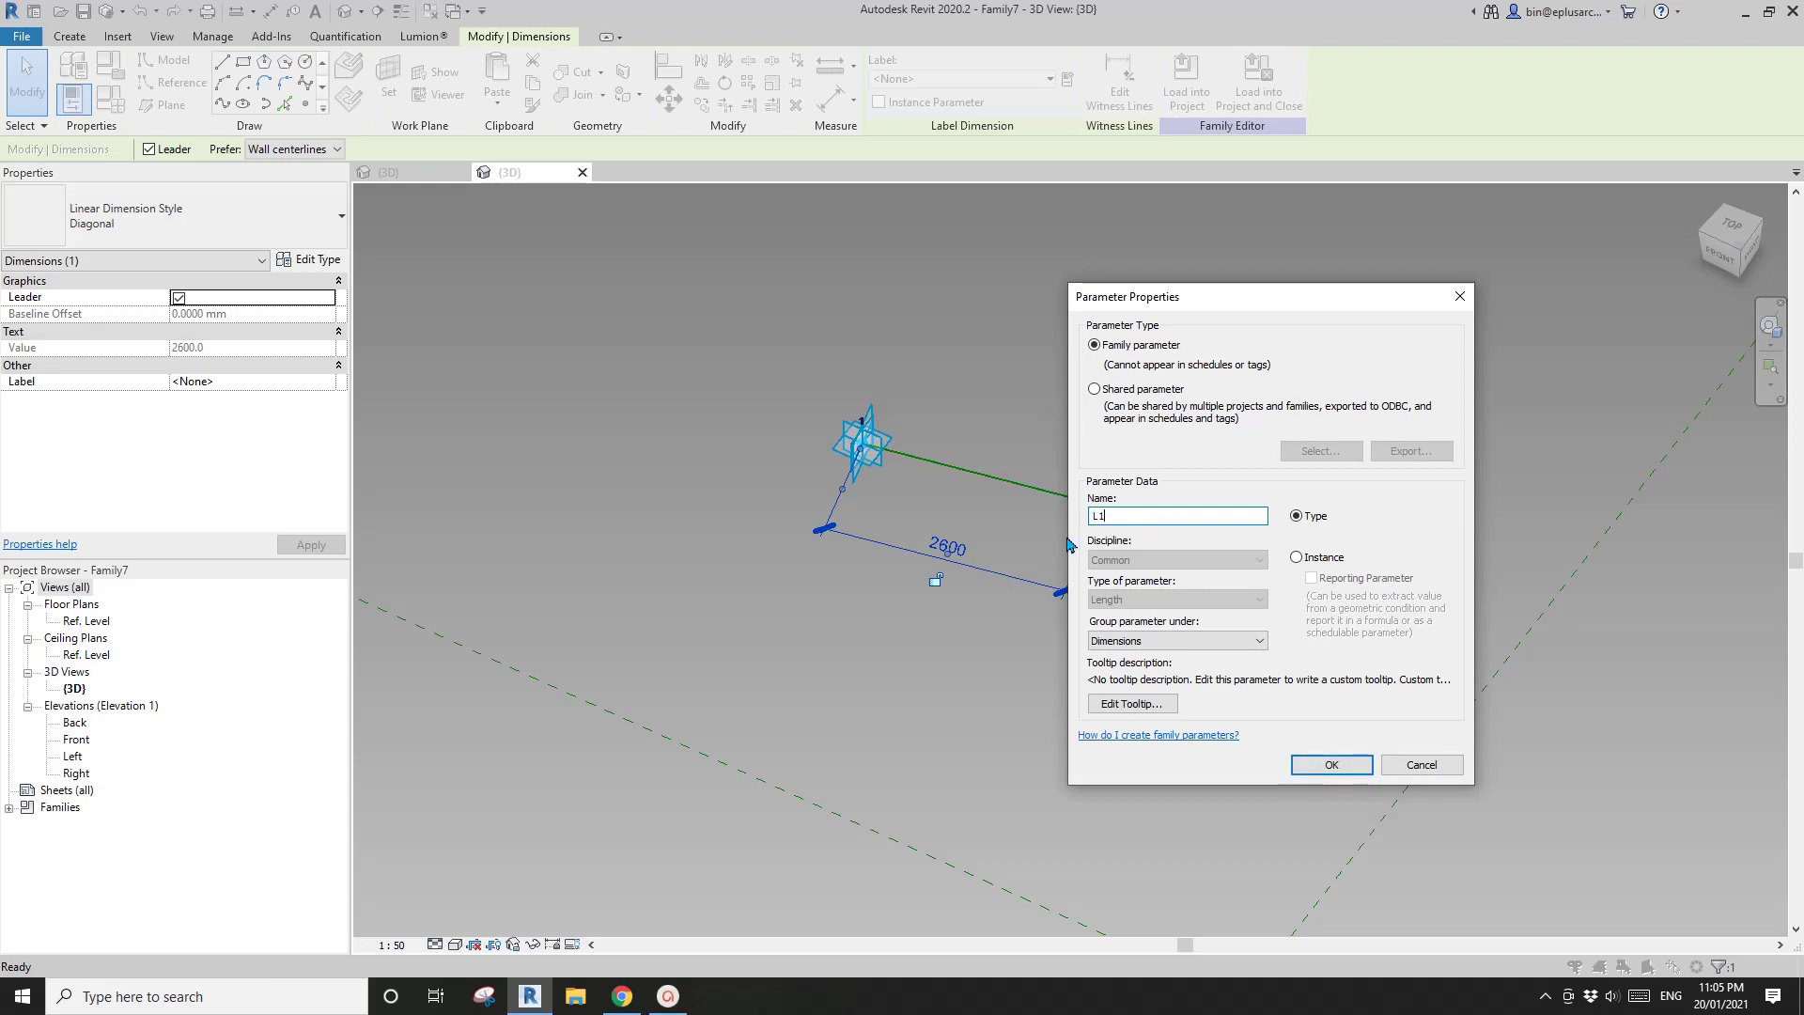
{"action": "left_click", "coordinate": [1310, 553]}
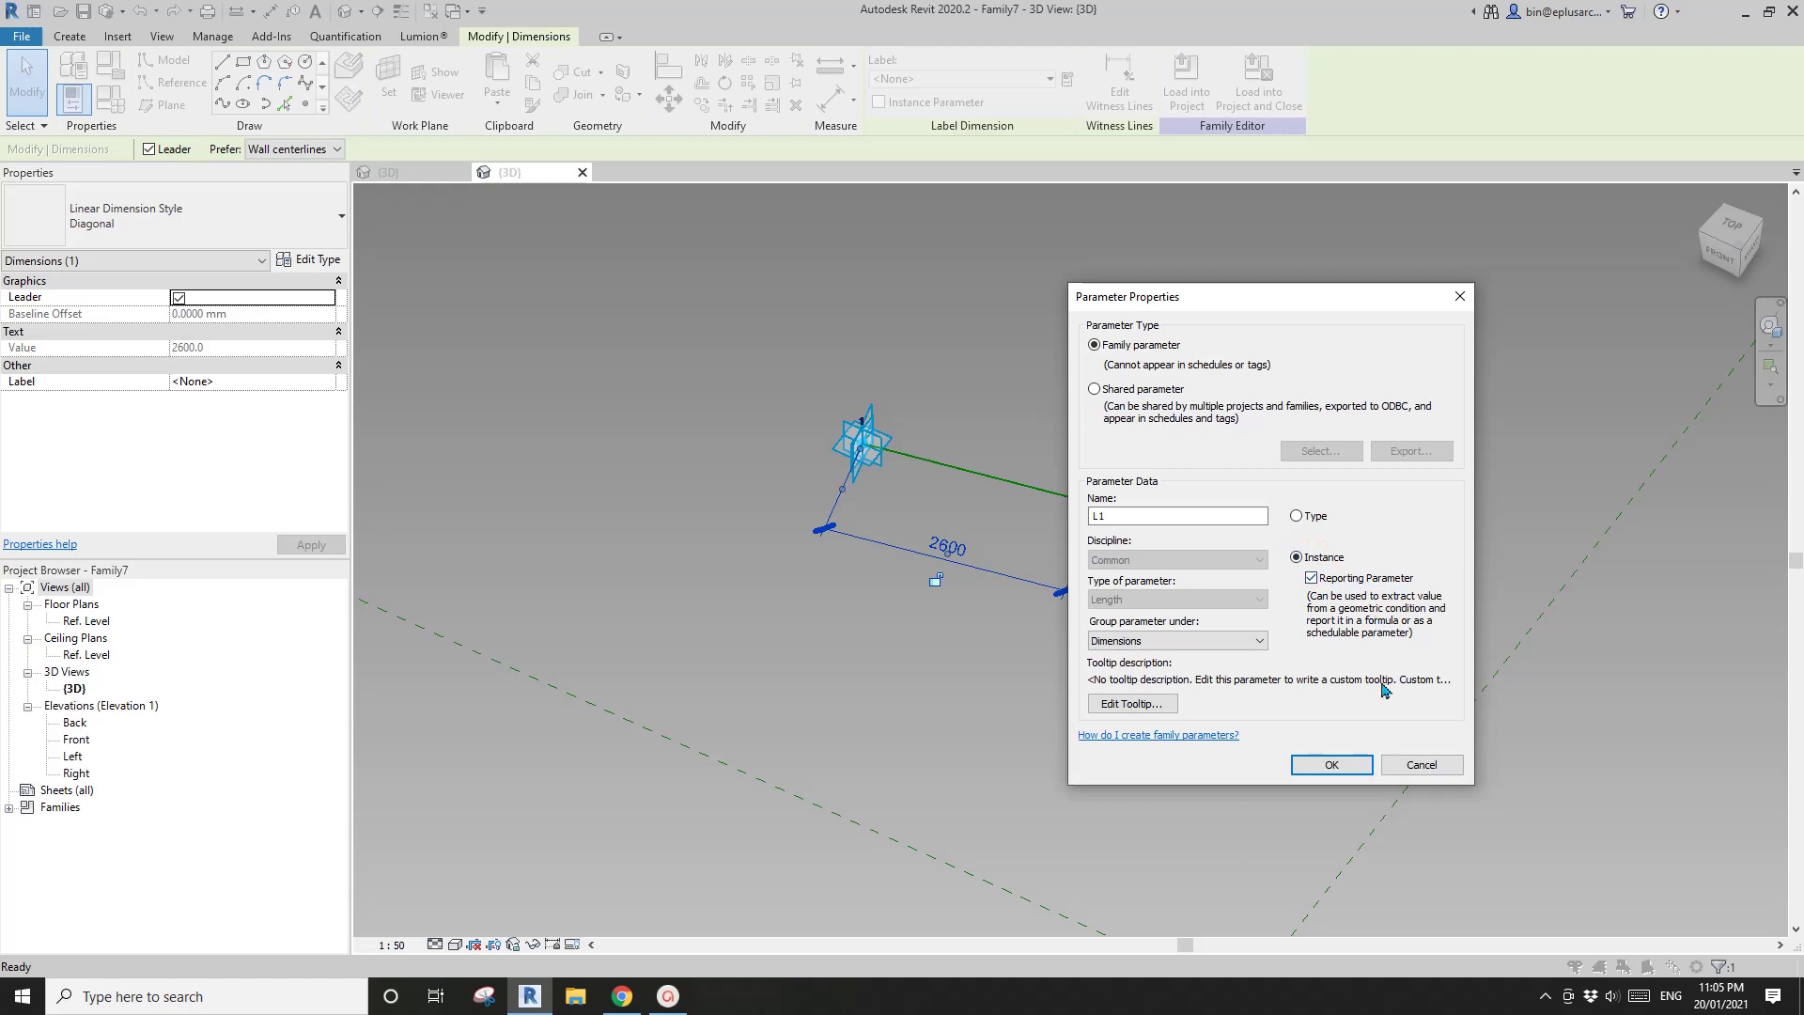
{"action": "left_click", "coordinate": [1332, 764]}
{"action": "left_click", "coordinate": [940, 610]}
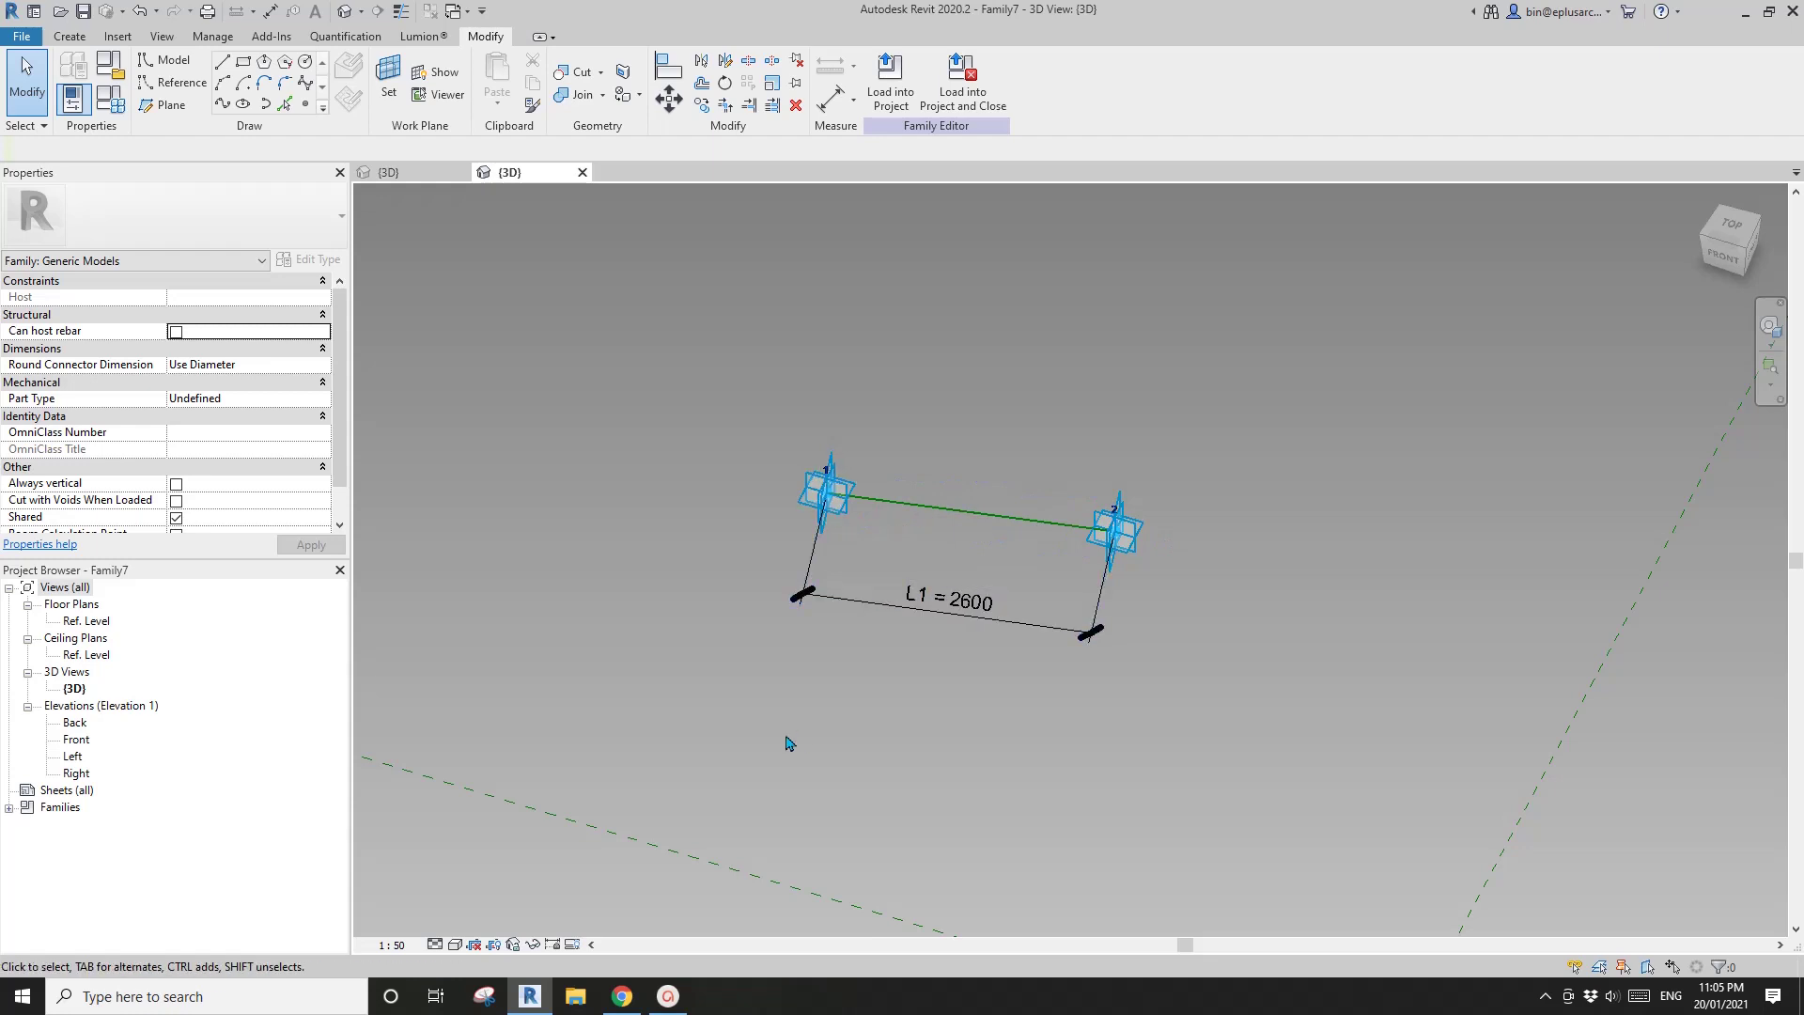
{"action": "middle_click_drag", "start_coordinate": [829, 553], "coordinate": [979, 548], "text": "shift"}
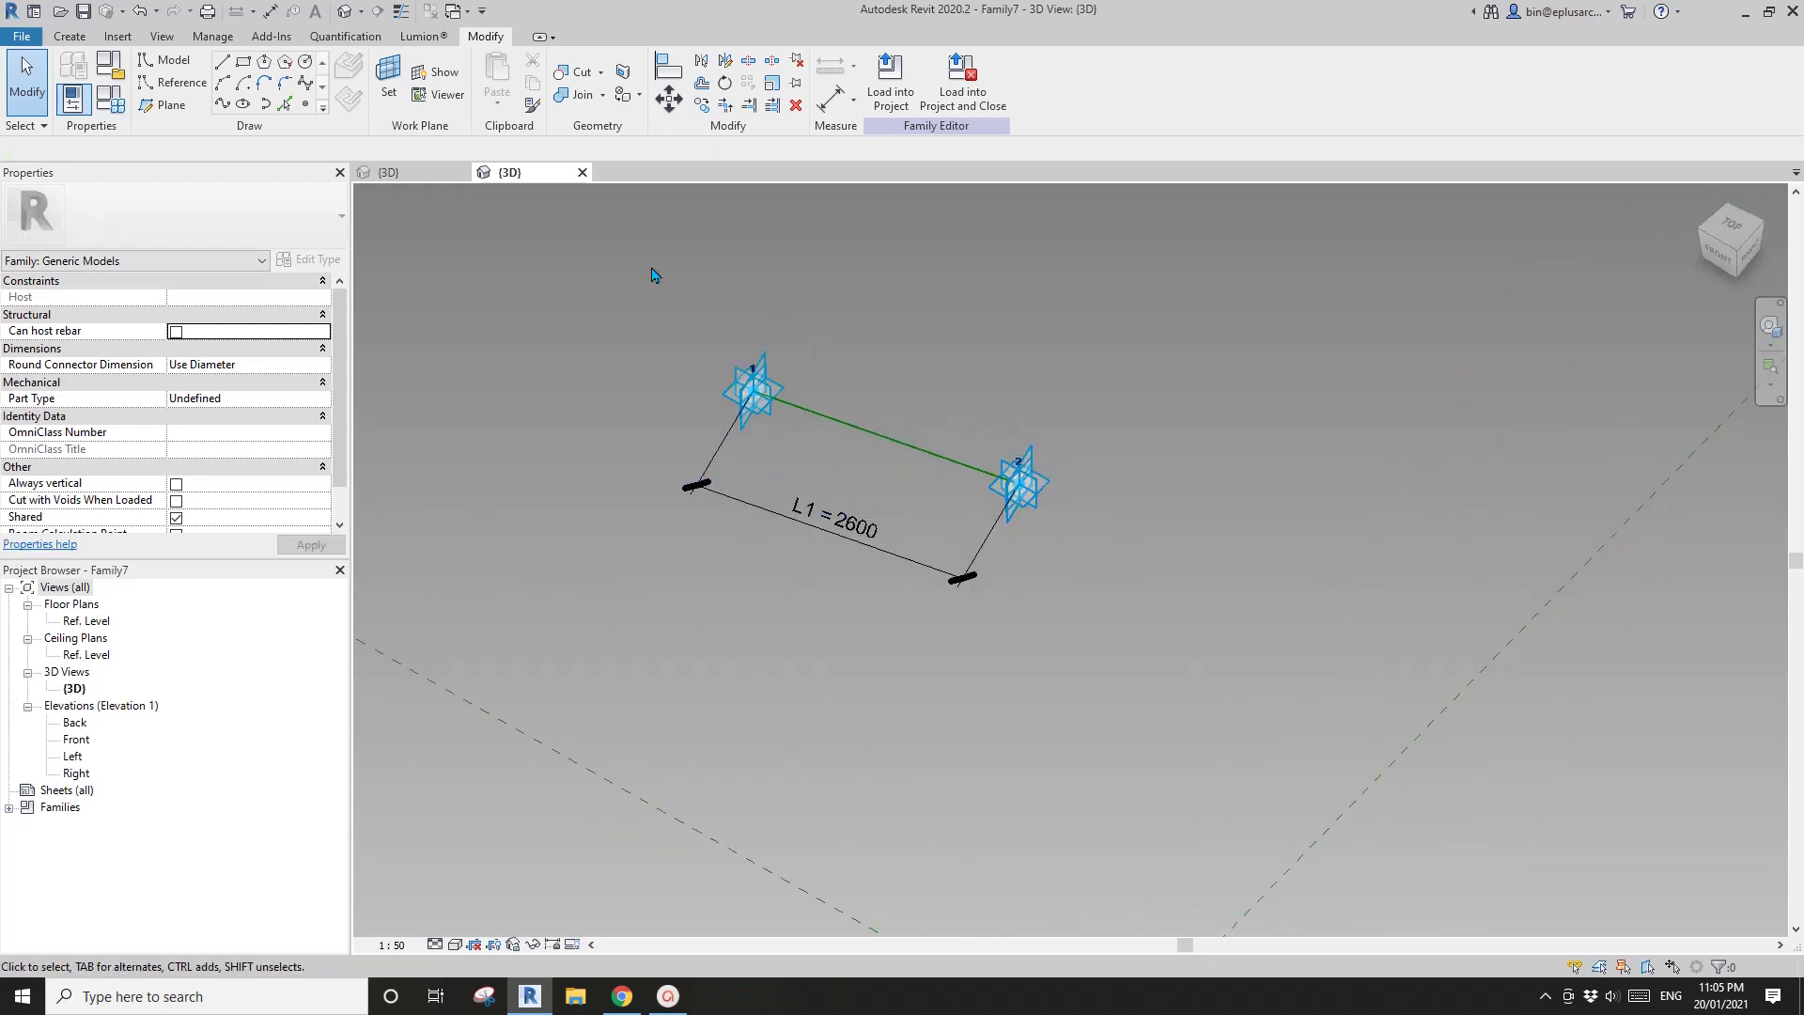
Place a reference point on Ref. Level and make it adaptive point 3.
{"action": "left_click", "coordinate": [305, 103]}
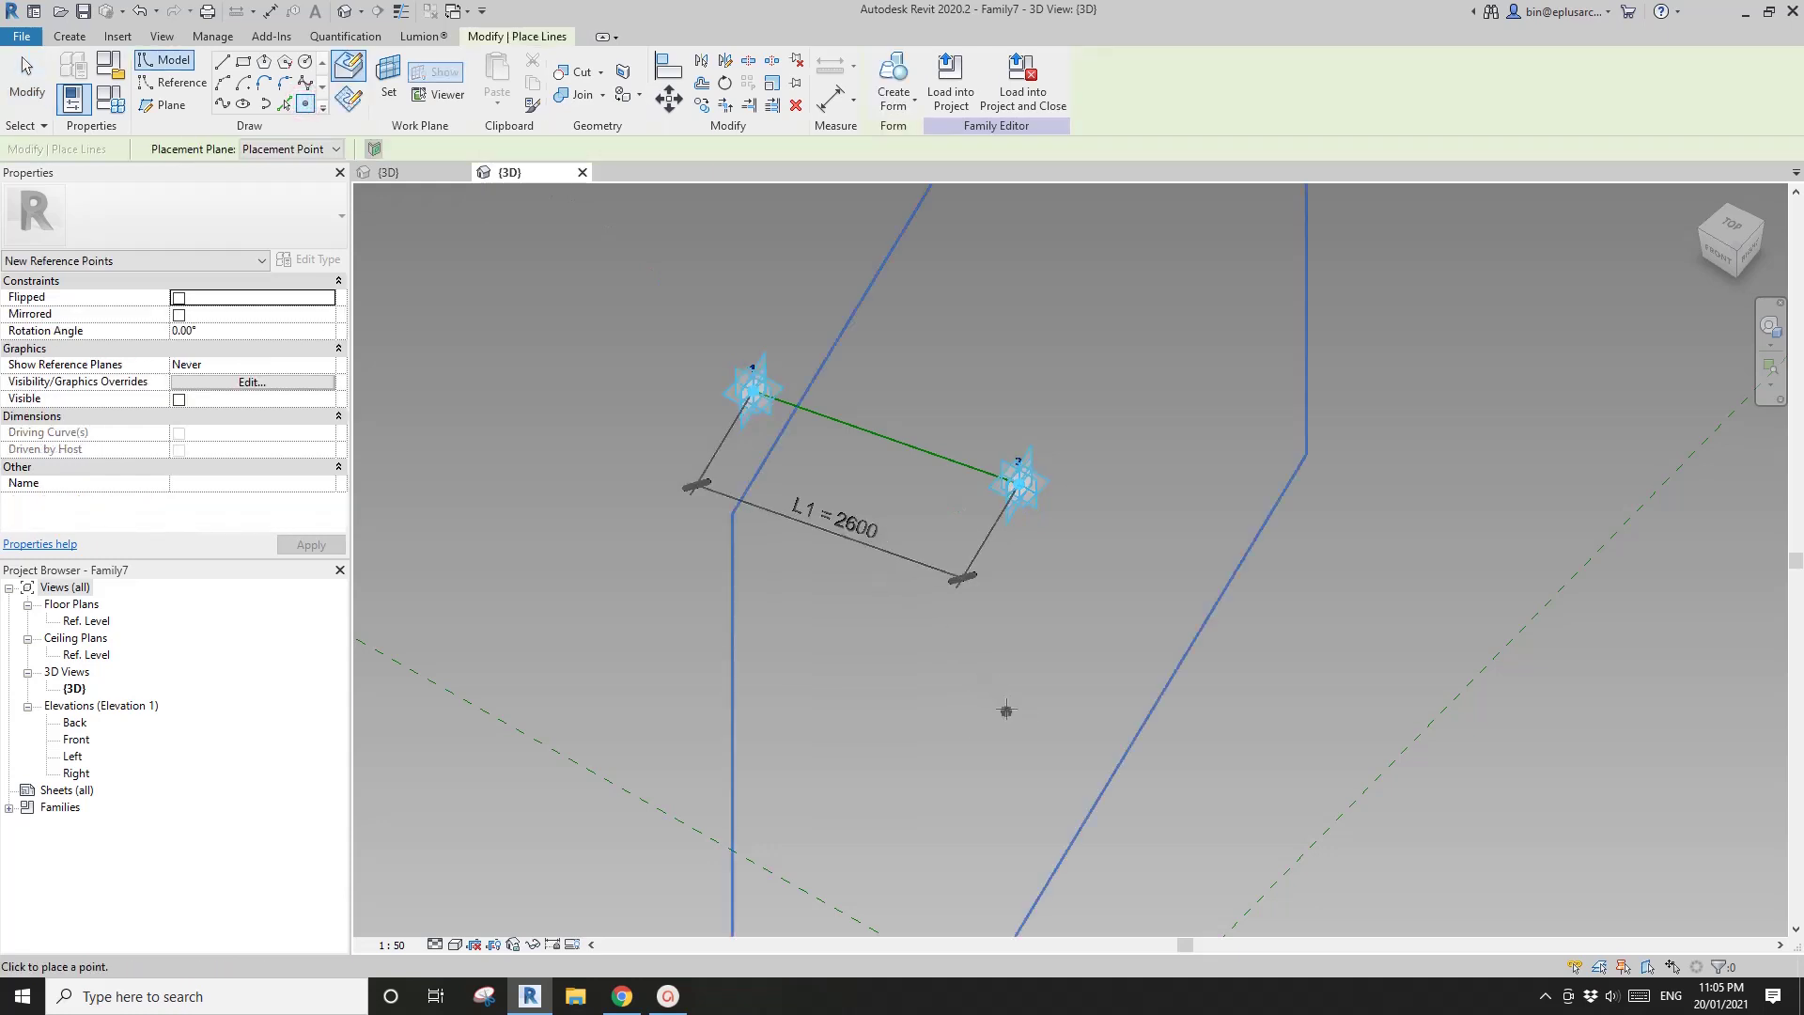
{"action": "scroll", "coordinate": [878, 471], "scroll_direction": "down", "scroll_amount": 3}
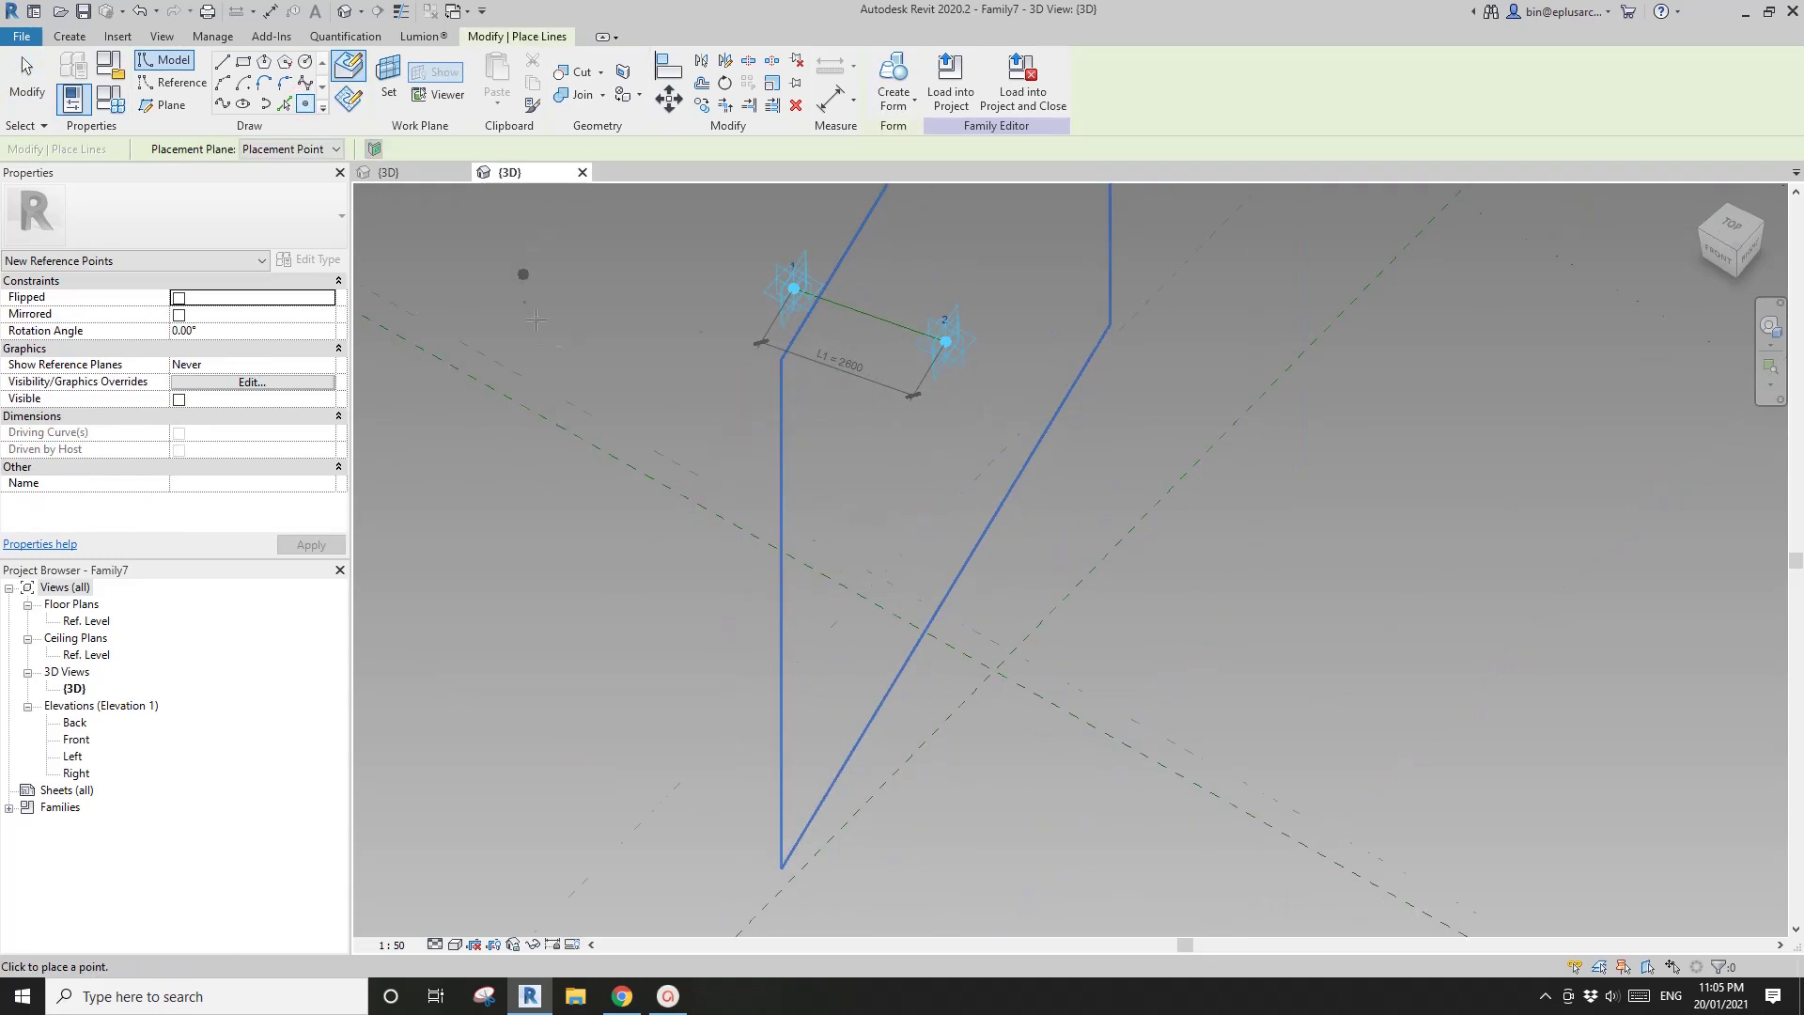
{"action": "scroll", "coordinate": [535, 319], "scroll_direction": "down", "scroll_amount": 2}
{"action": "middle_click_drag", "start_coordinate": [581, 374], "coordinate": [575, 188], "text": "shift"}
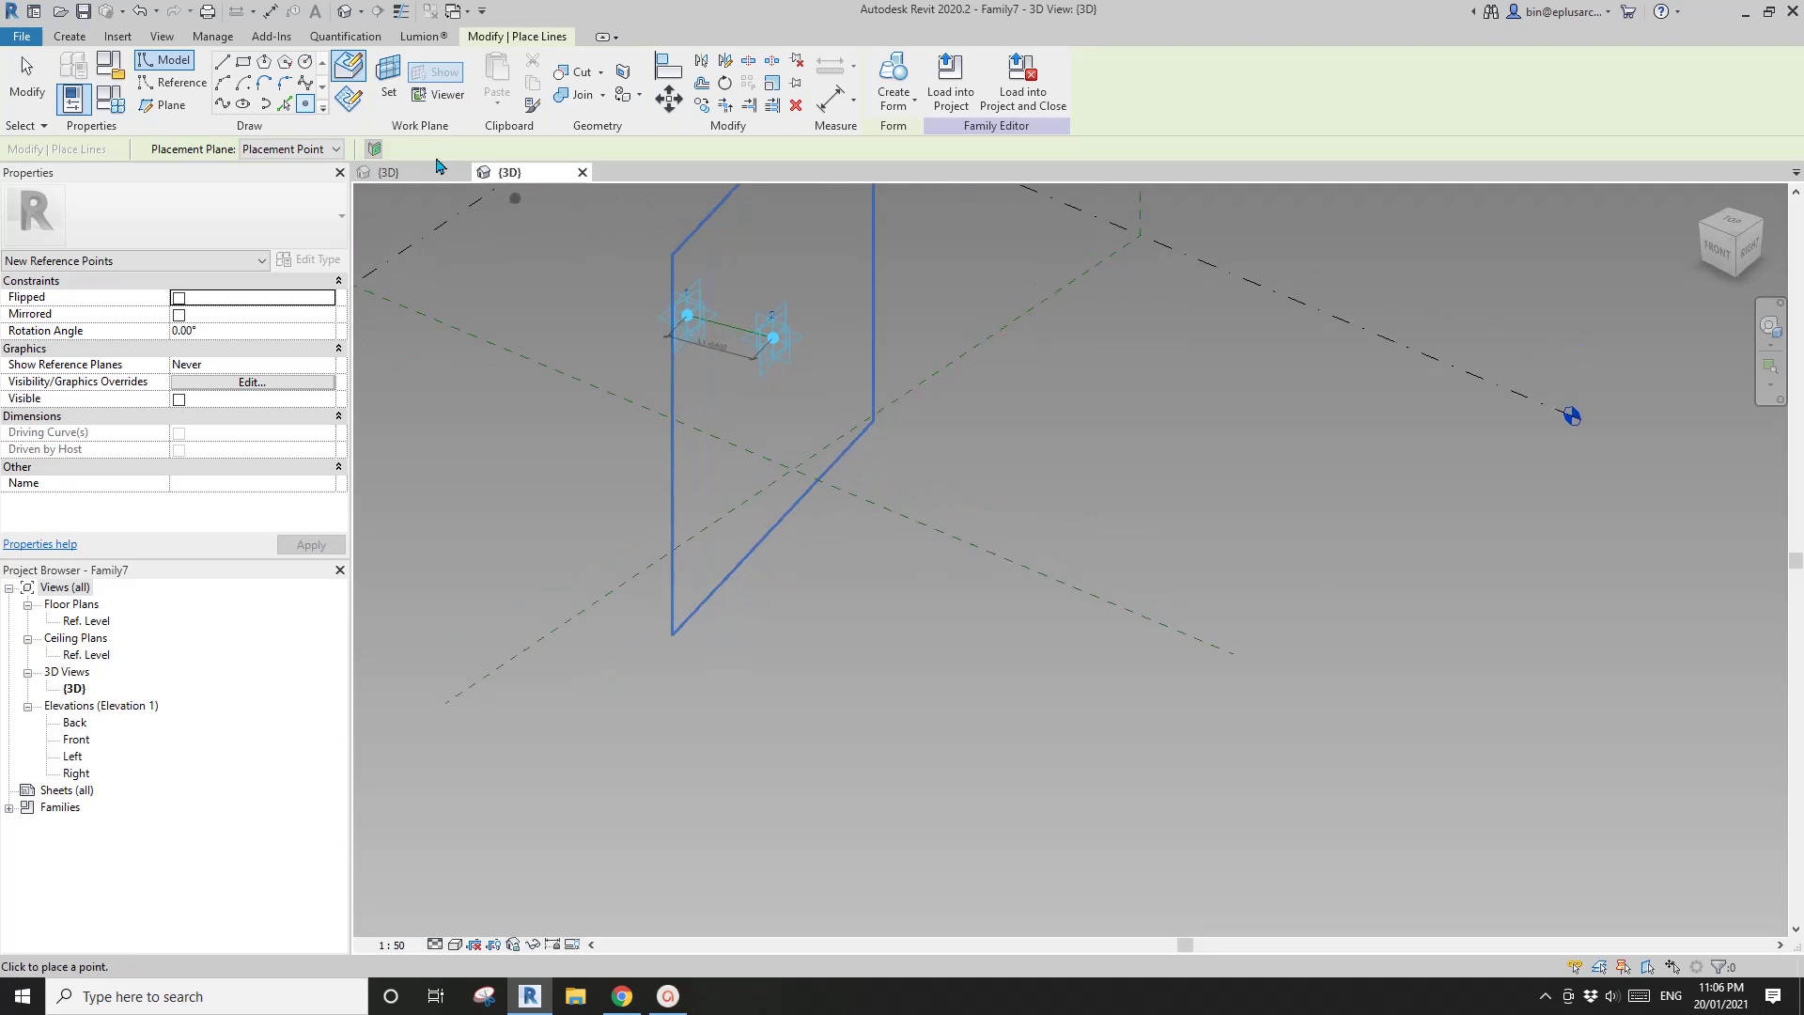
{"action": "middle_click_drag", "start_coordinate": [886, 419], "coordinate": [919, 473]}
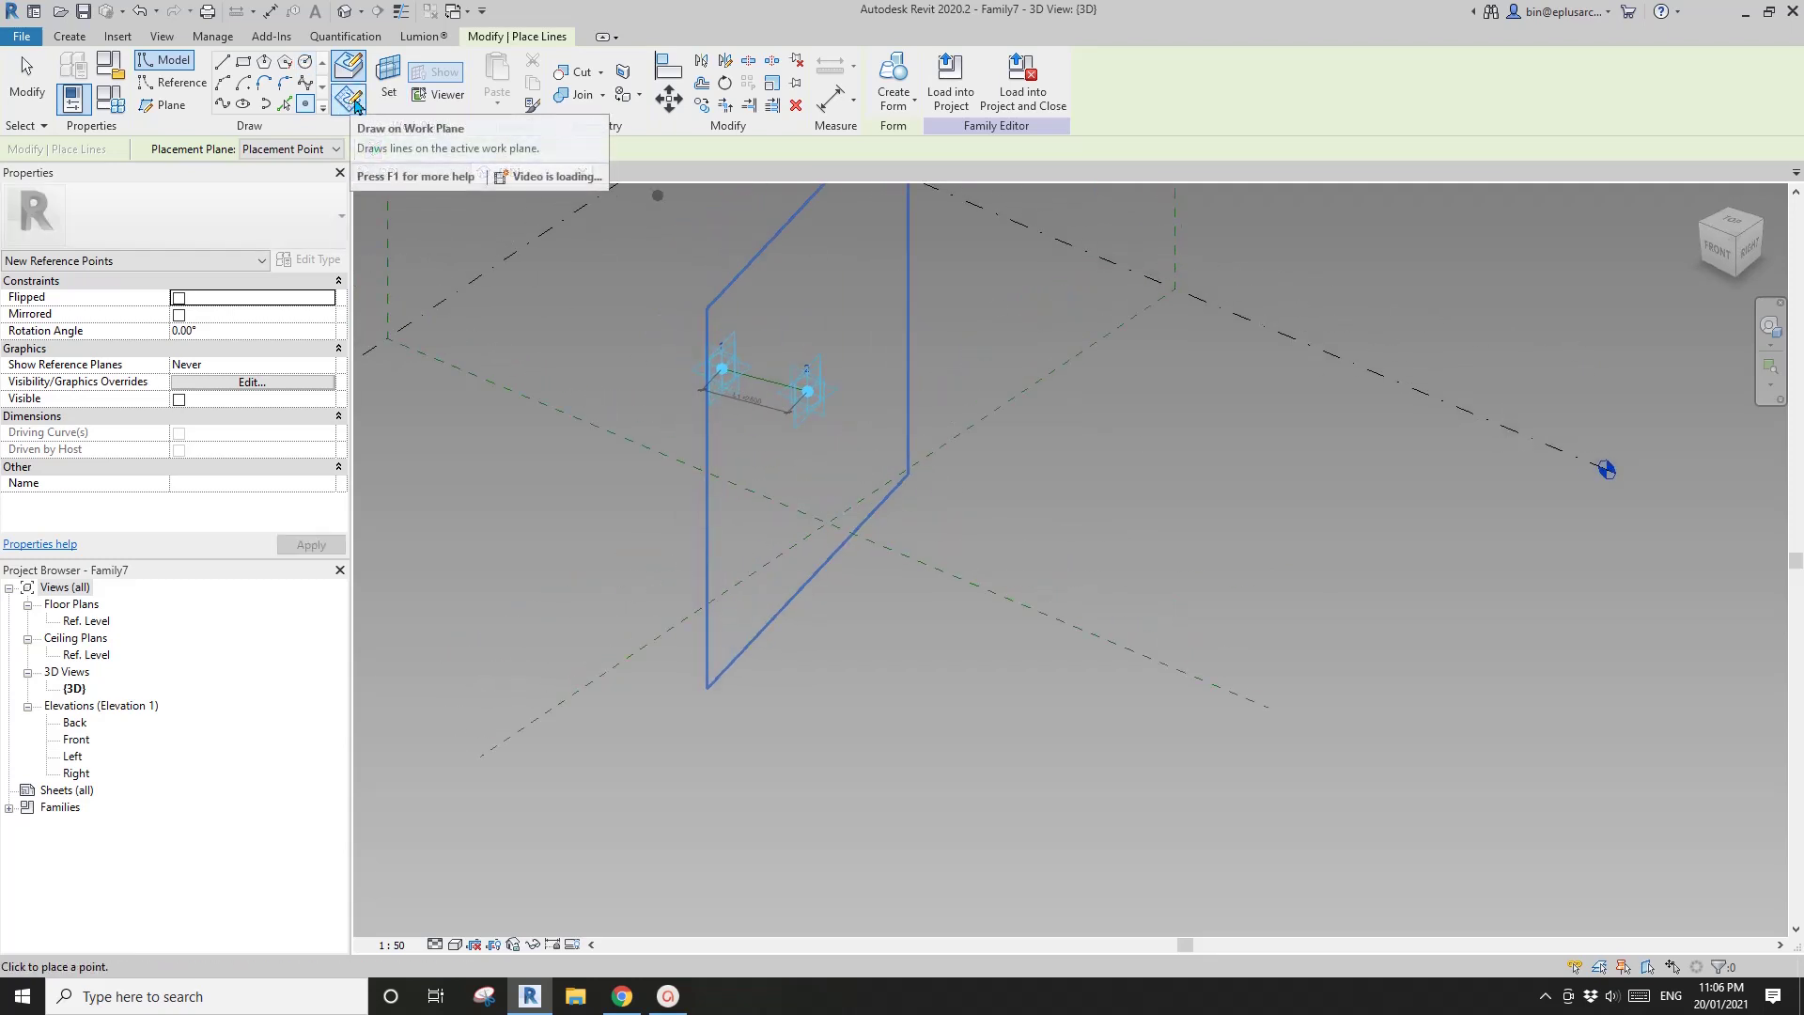
{"action": "left_click", "coordinate": [324, 149]}
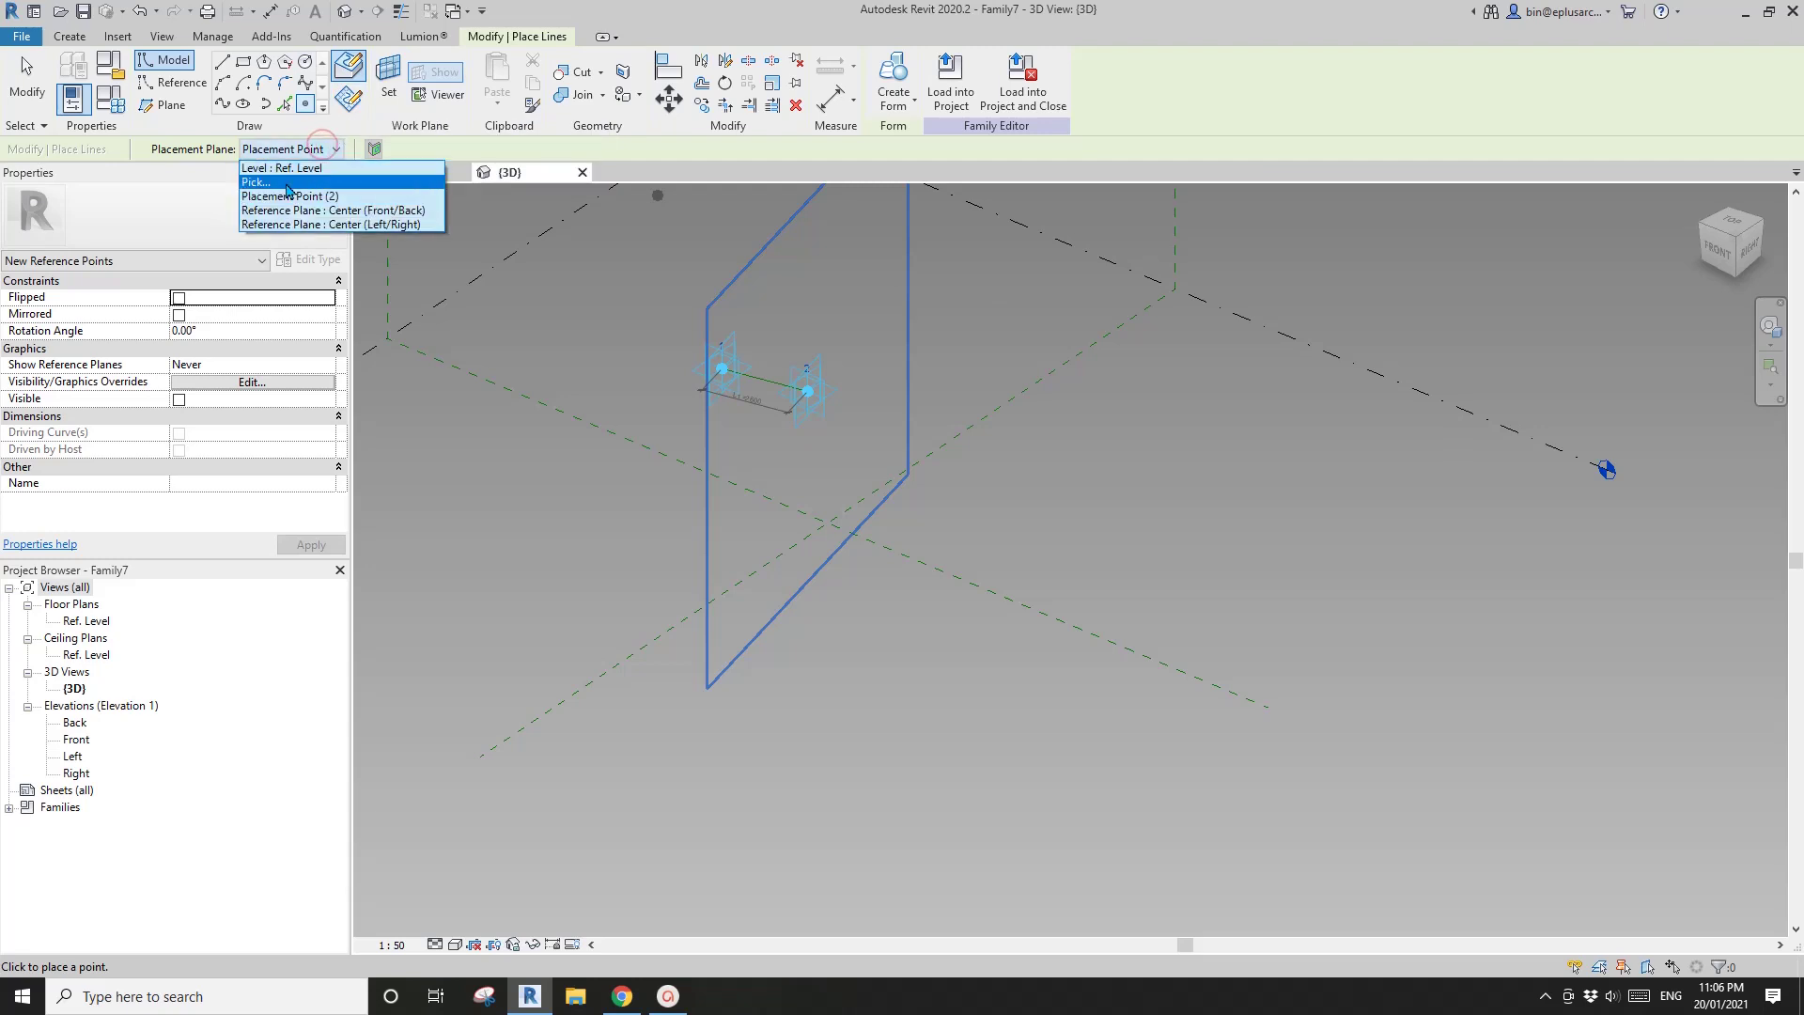
{"action": "left_click", "coordinate": [281, 169]}
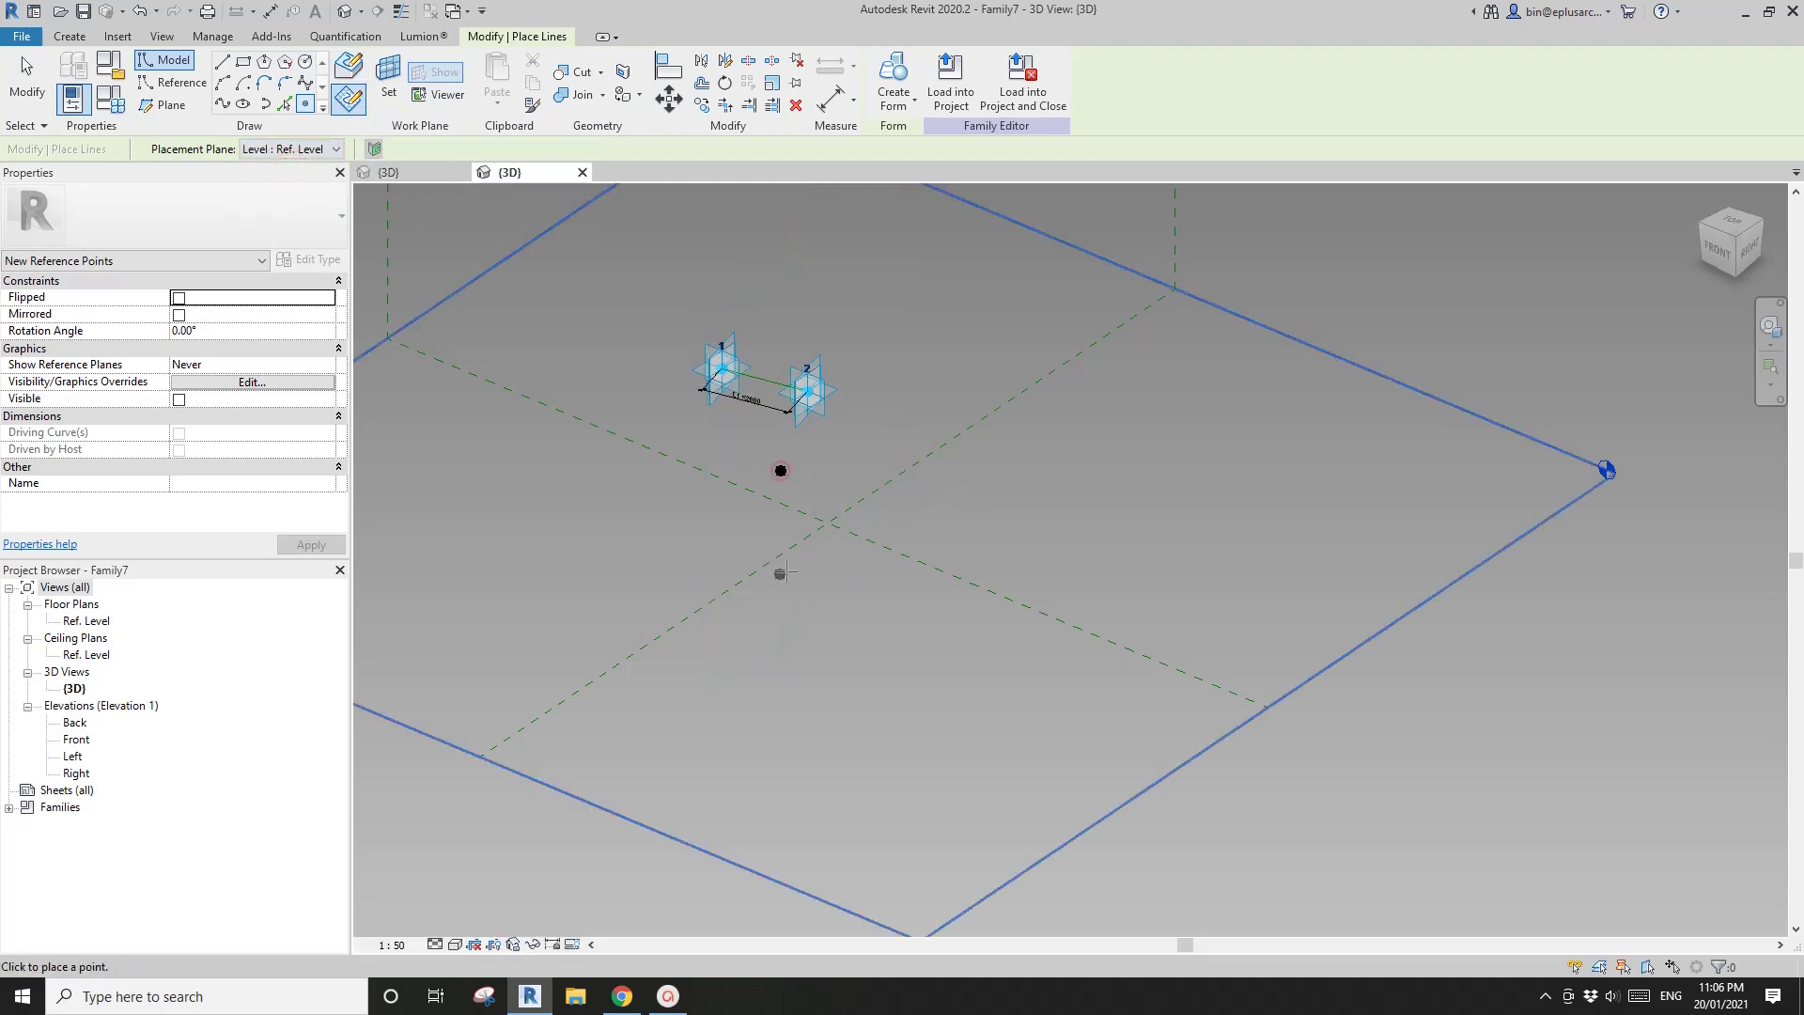
{"action": "key", "text": "Escape"}
{"action": "key", "text": "Escape"}
{"action": "middle_click_drag", "start_coordinate": [777, 471], "coordinate": [961, 561], "text": "shift"}
{"action": "left_click", "coordinate": [961, 556]}
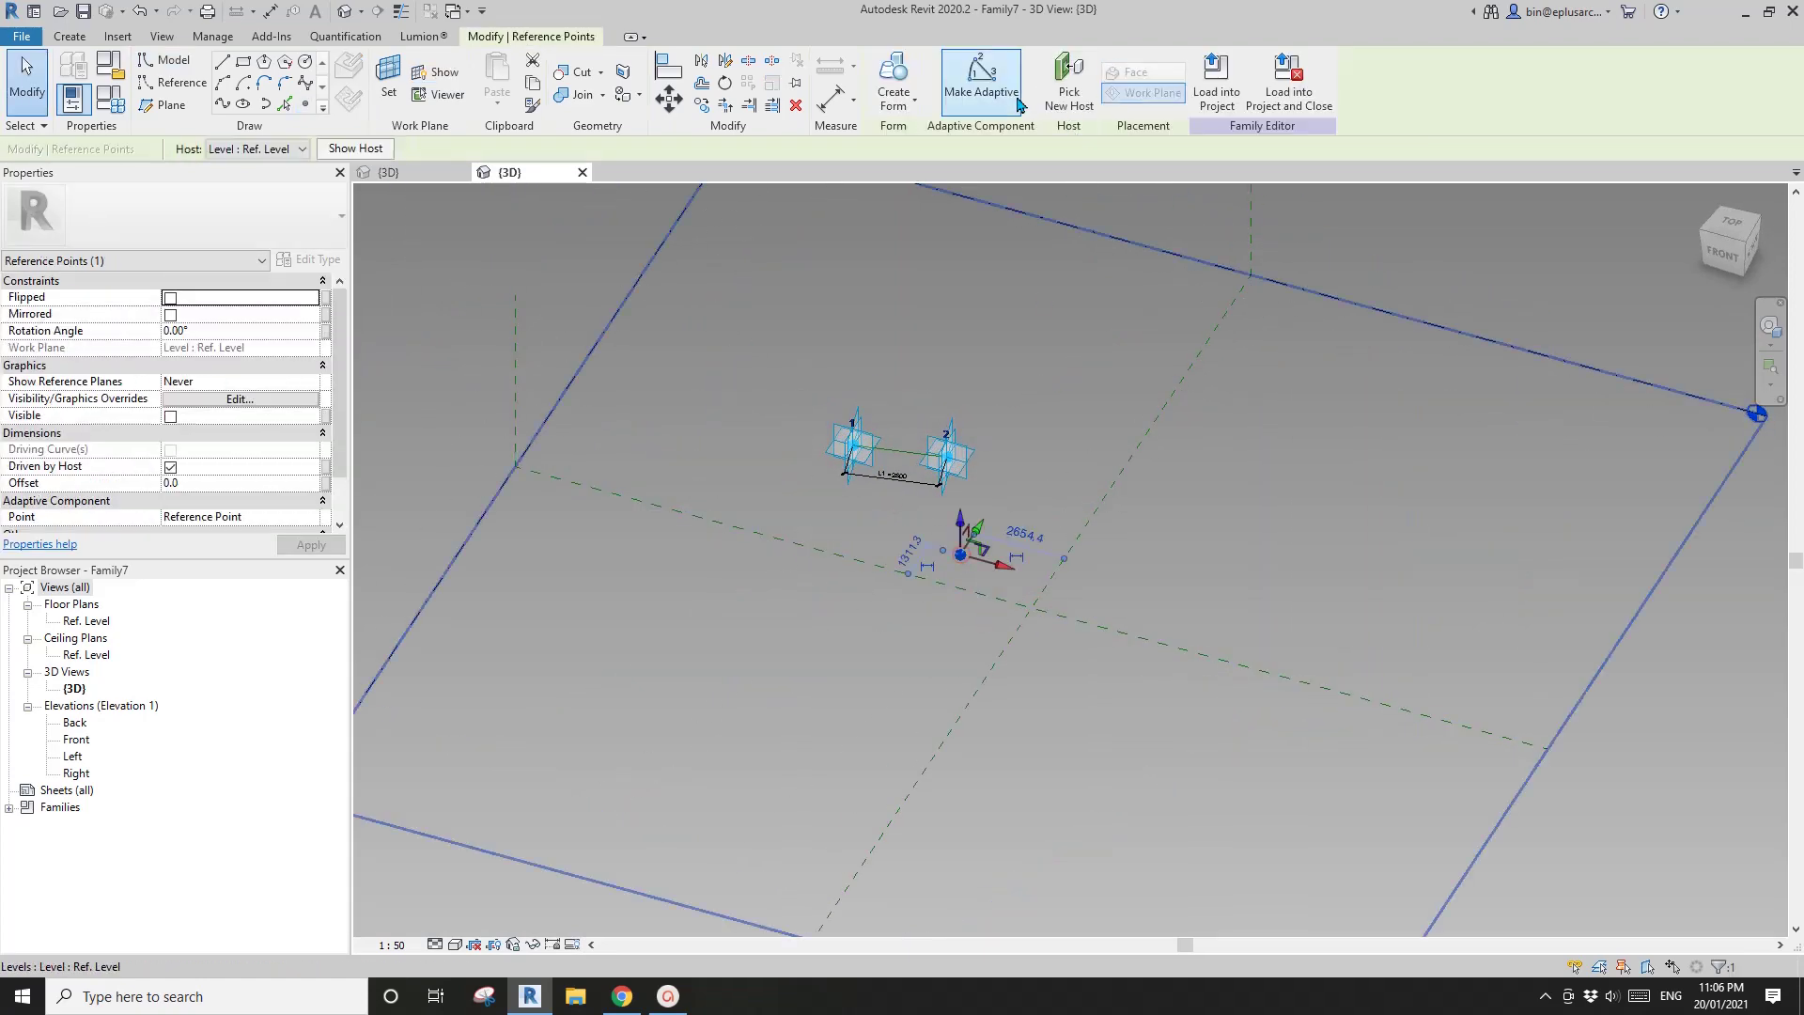
{"action": "left_click", "coordinate": [990, 92]}
Move adaptive point 3 into its new position.
{"action": "scroll", "coordinate": [1027, 466], "scroll_direction": "up", "scroll_amount": 1}
{"action": "middle_click_drag", "start_coordinate": [1026, 477], "coordinate": [939, 536], "text": "shift"}
{"action": "left_click", "coordinate": [981, 79]}
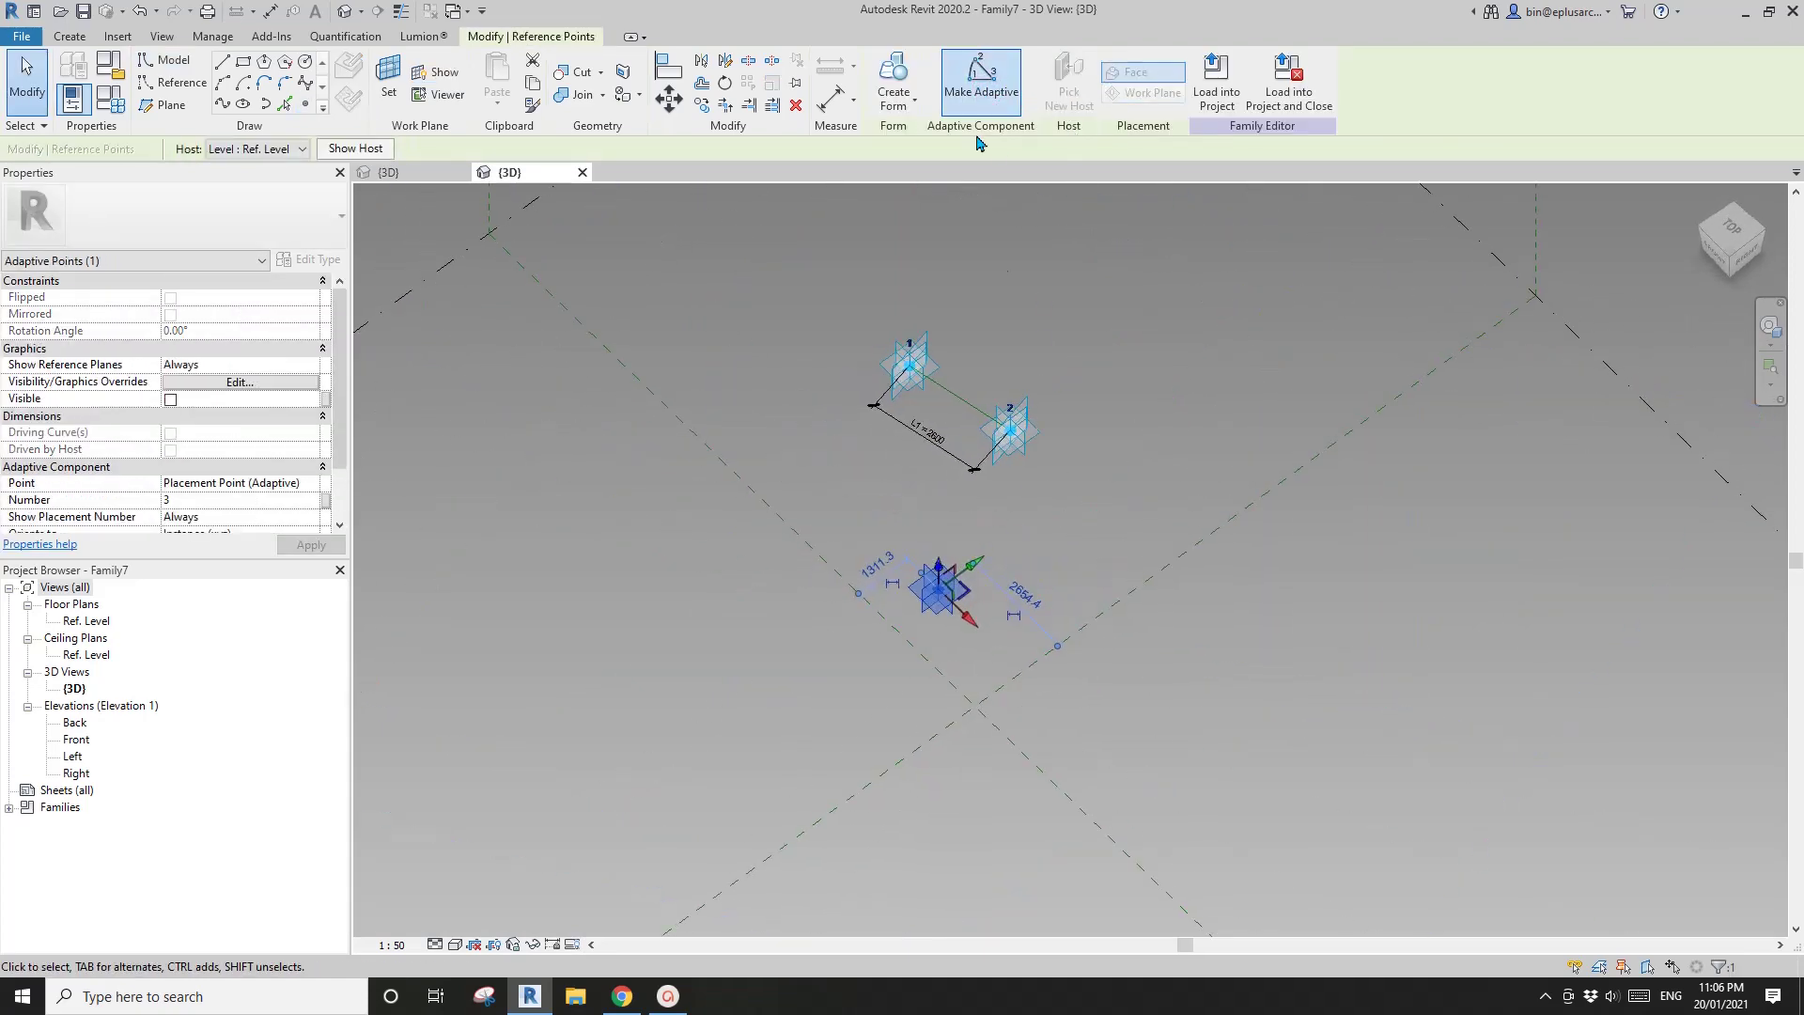
{"action": "scroll", "coordinate": [1060, 411], "scroll_direction": "up", "scroll_amount": 2}
{"action": "left_click", "coordinate": [936, 649]}
{"action": "left_click_drag", "start_coordinate": [881, 707], "coordinate": [905, 632]}
Join points 2 and 3 with a reference line and make it the work plane.
{"action": "left_click", "coordinate": [223, 105]}
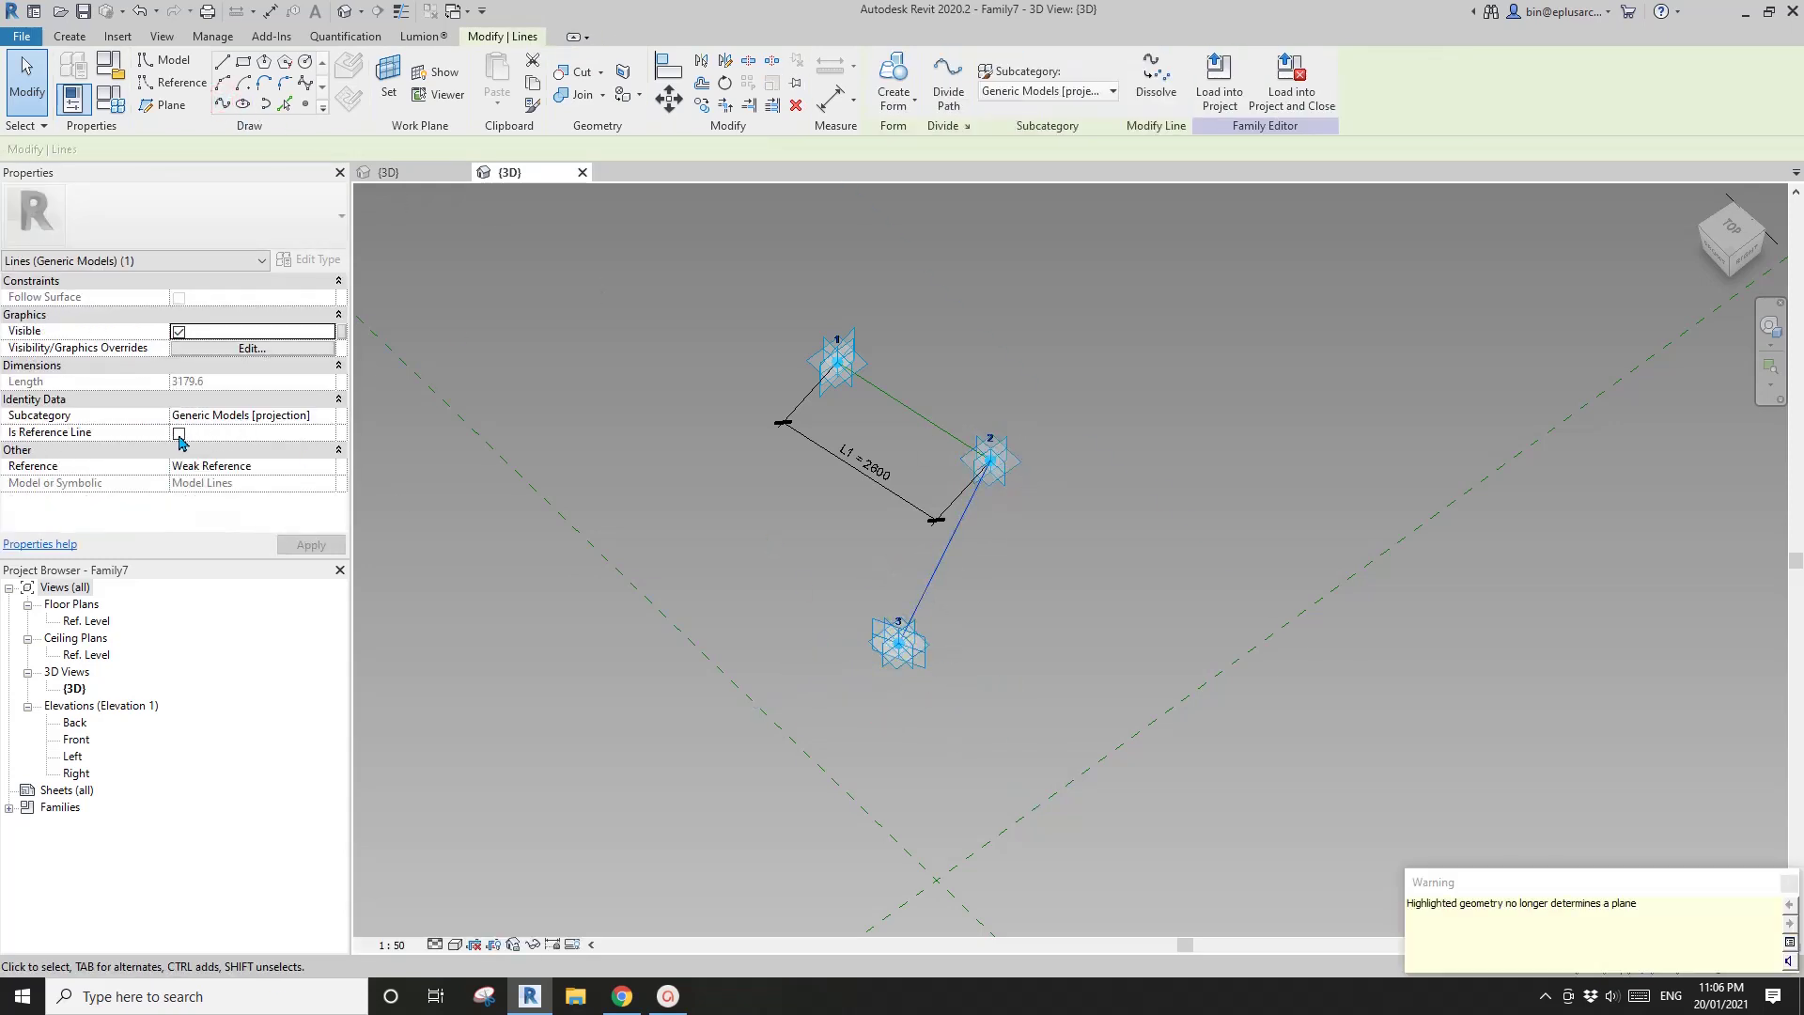
{"action": "left_click", "coordinate": [178, 434]}
{"action": "middle_click_drag", "start_coordinate": [977, 575], "coordinate": [1027, 524], "text": "shift"}
{"action": "left_click", "coordinate": [389, 80]}
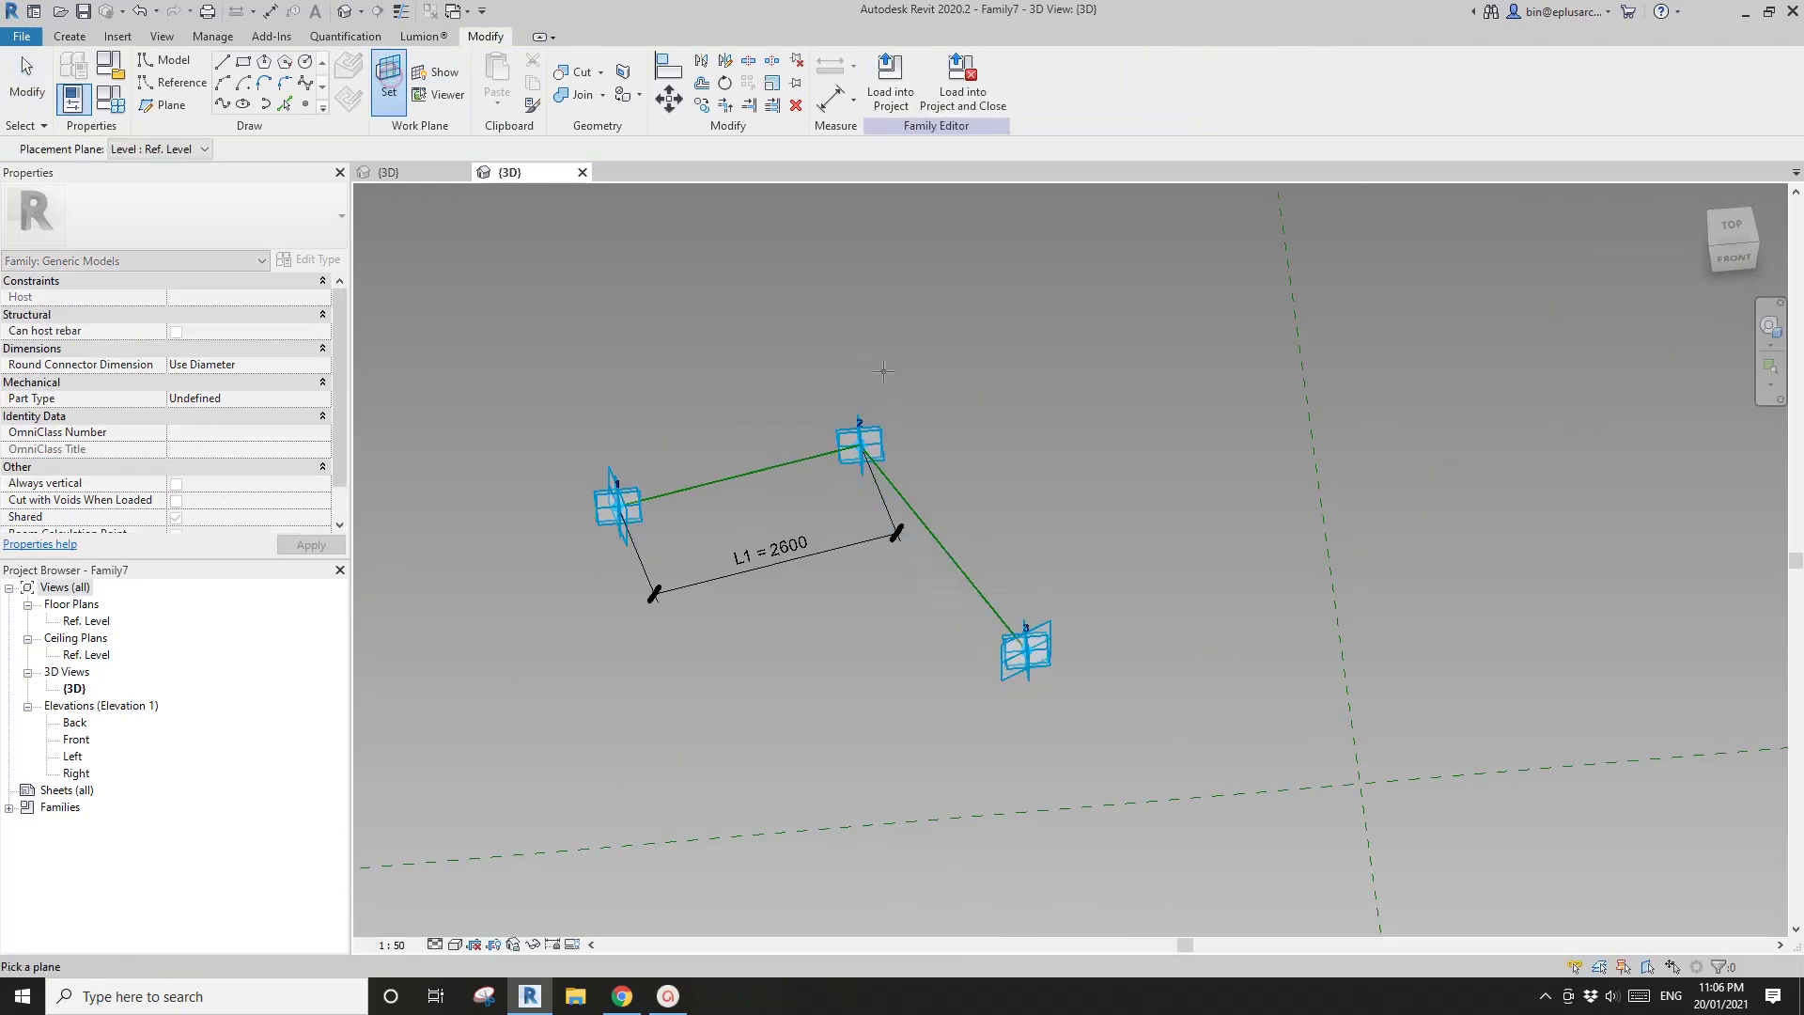
{"action": "left_click", "coordinate": [955, 560]}
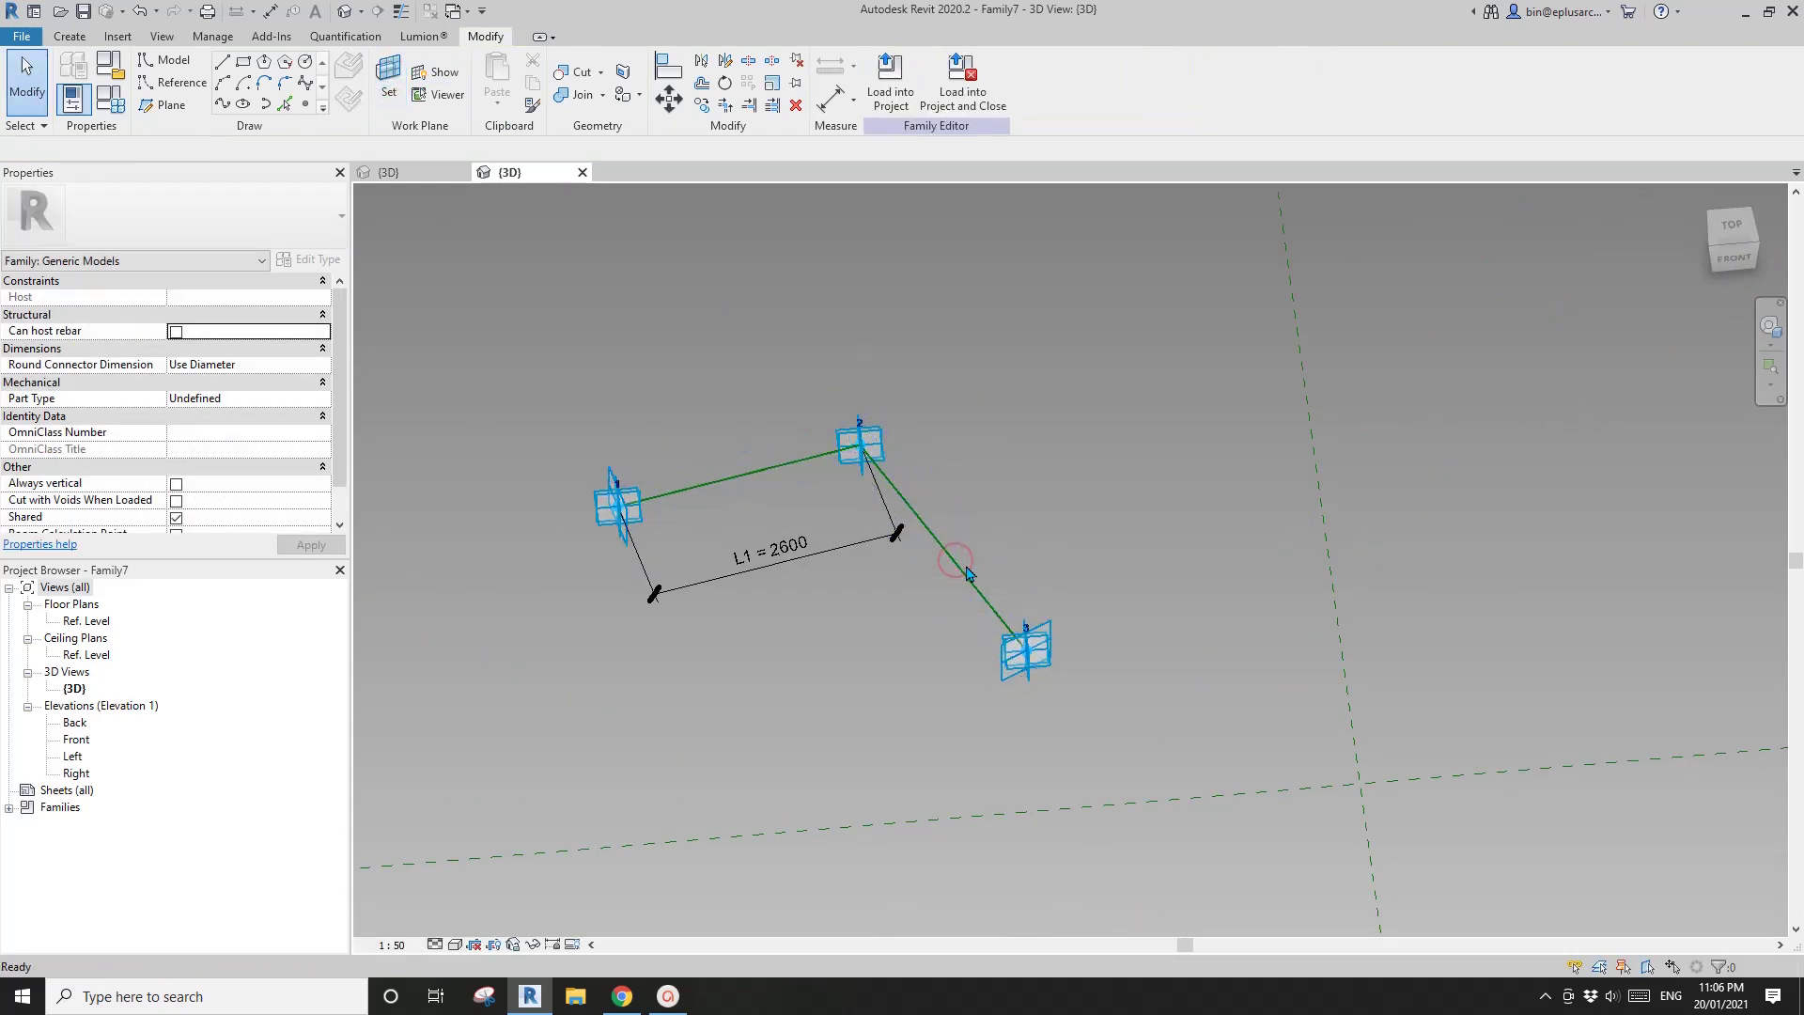
Place an aligned dimension (DI) from adaptive point 2 to point 3, reading 3180.
{"action": "key", "text": "d"}
{"action": "key", "text": "i"}
{"action": "left_click", "coordinate": [865, 452]}
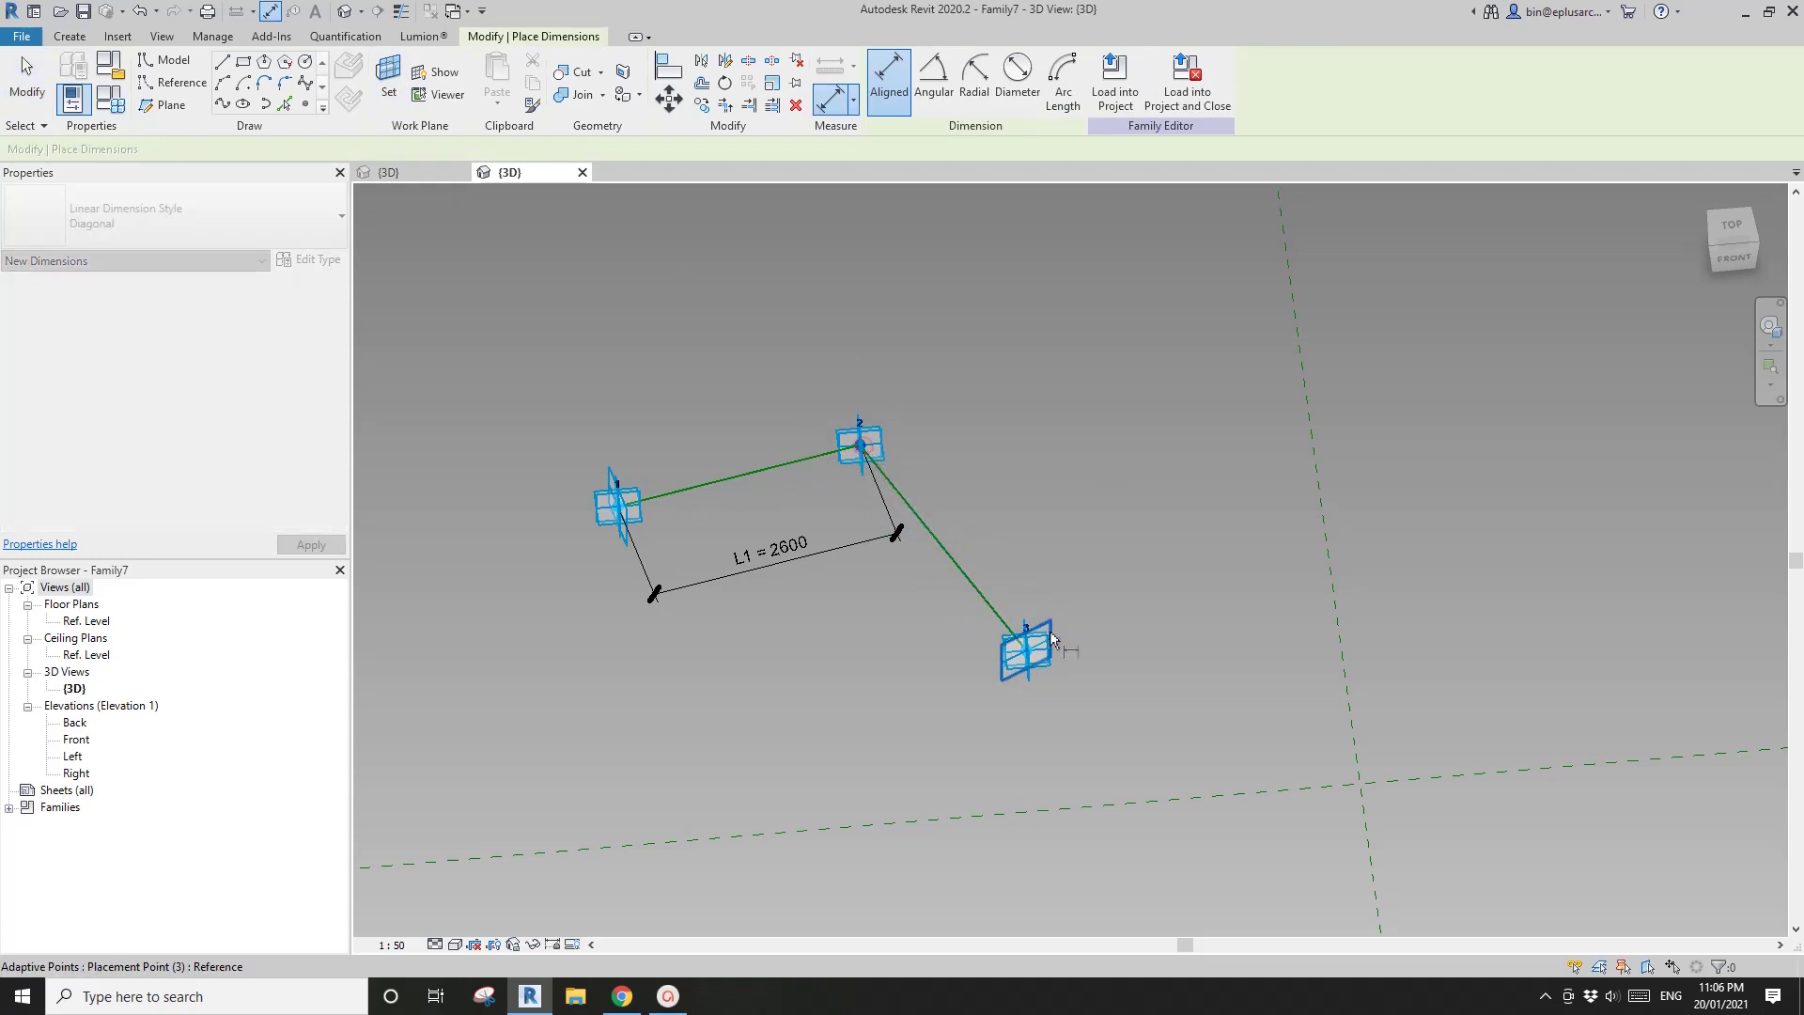
{"action": "left_click", "coordinate": [1029, 648]}
{"action": "left_click", "coordinate": [1027, 536]}
{"action": "key", "text": "Escape"}
{"action": "key", "text": "Escape"}
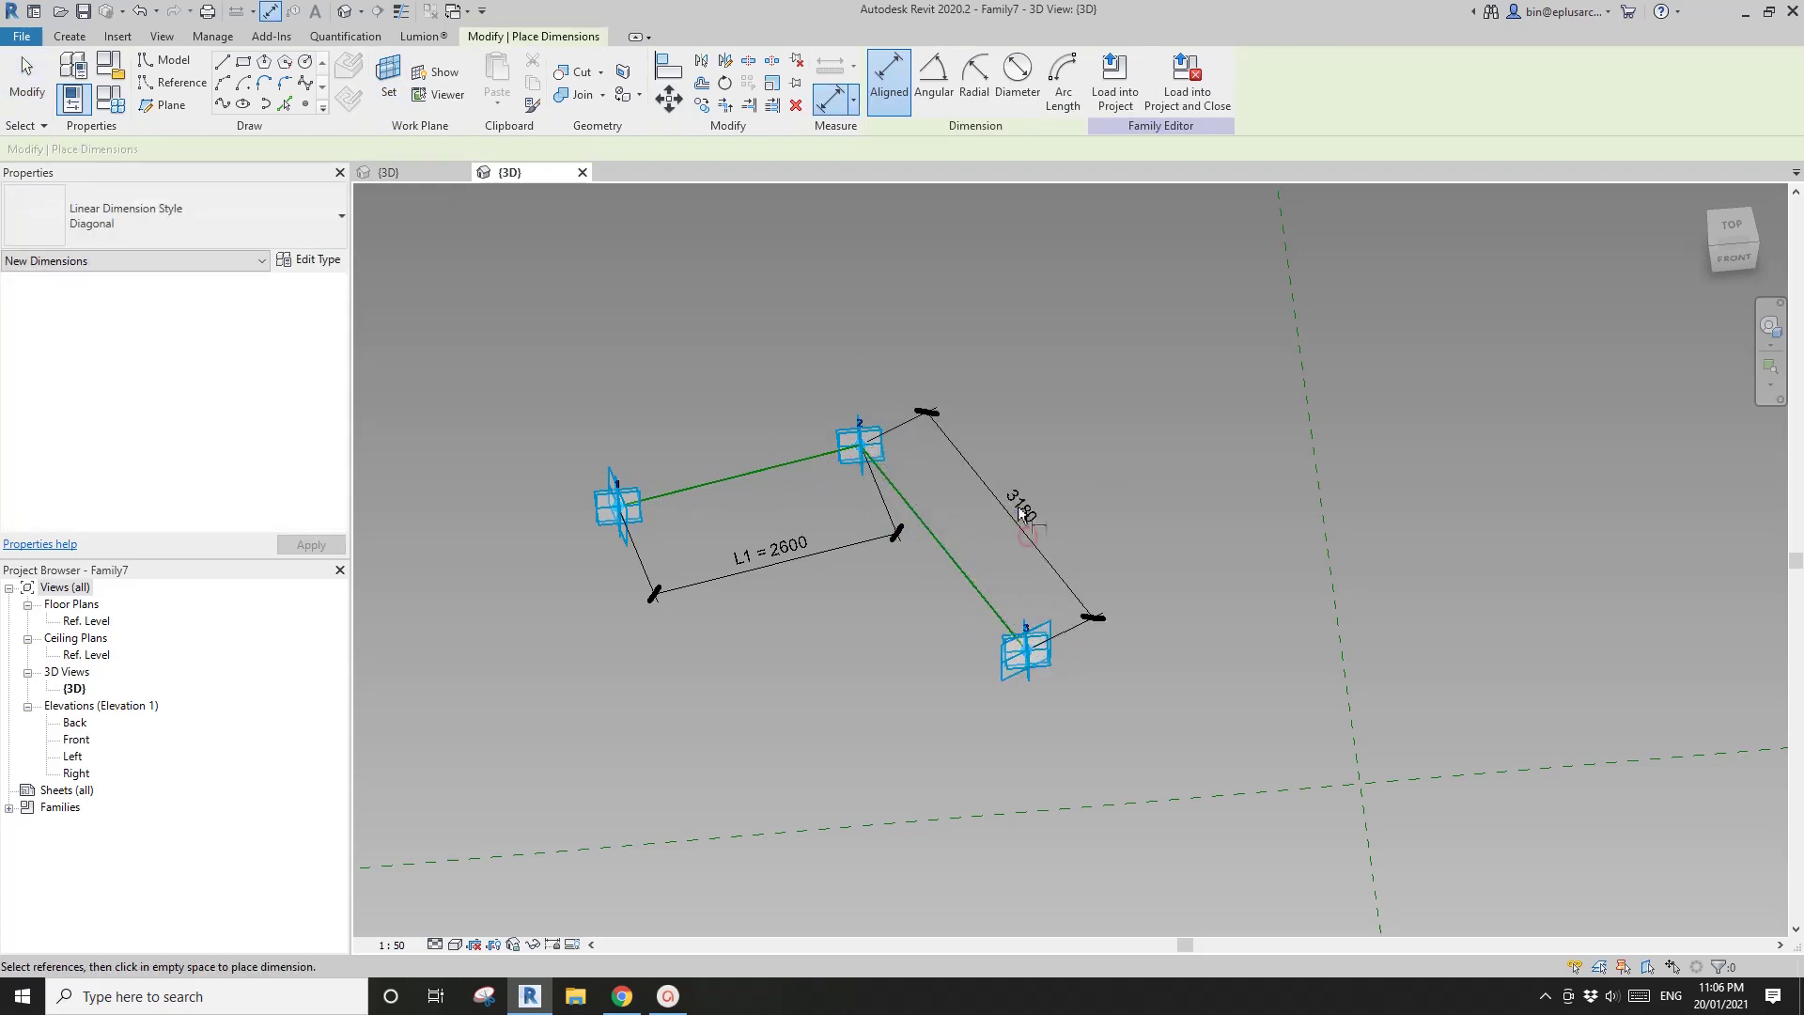
Label the 3180 dimension with a new instance parameter L2.
{"action": "left_click", "coordinate": [1017, 500]}
{"action": "left_click", "coordinate": [1068, 79]}
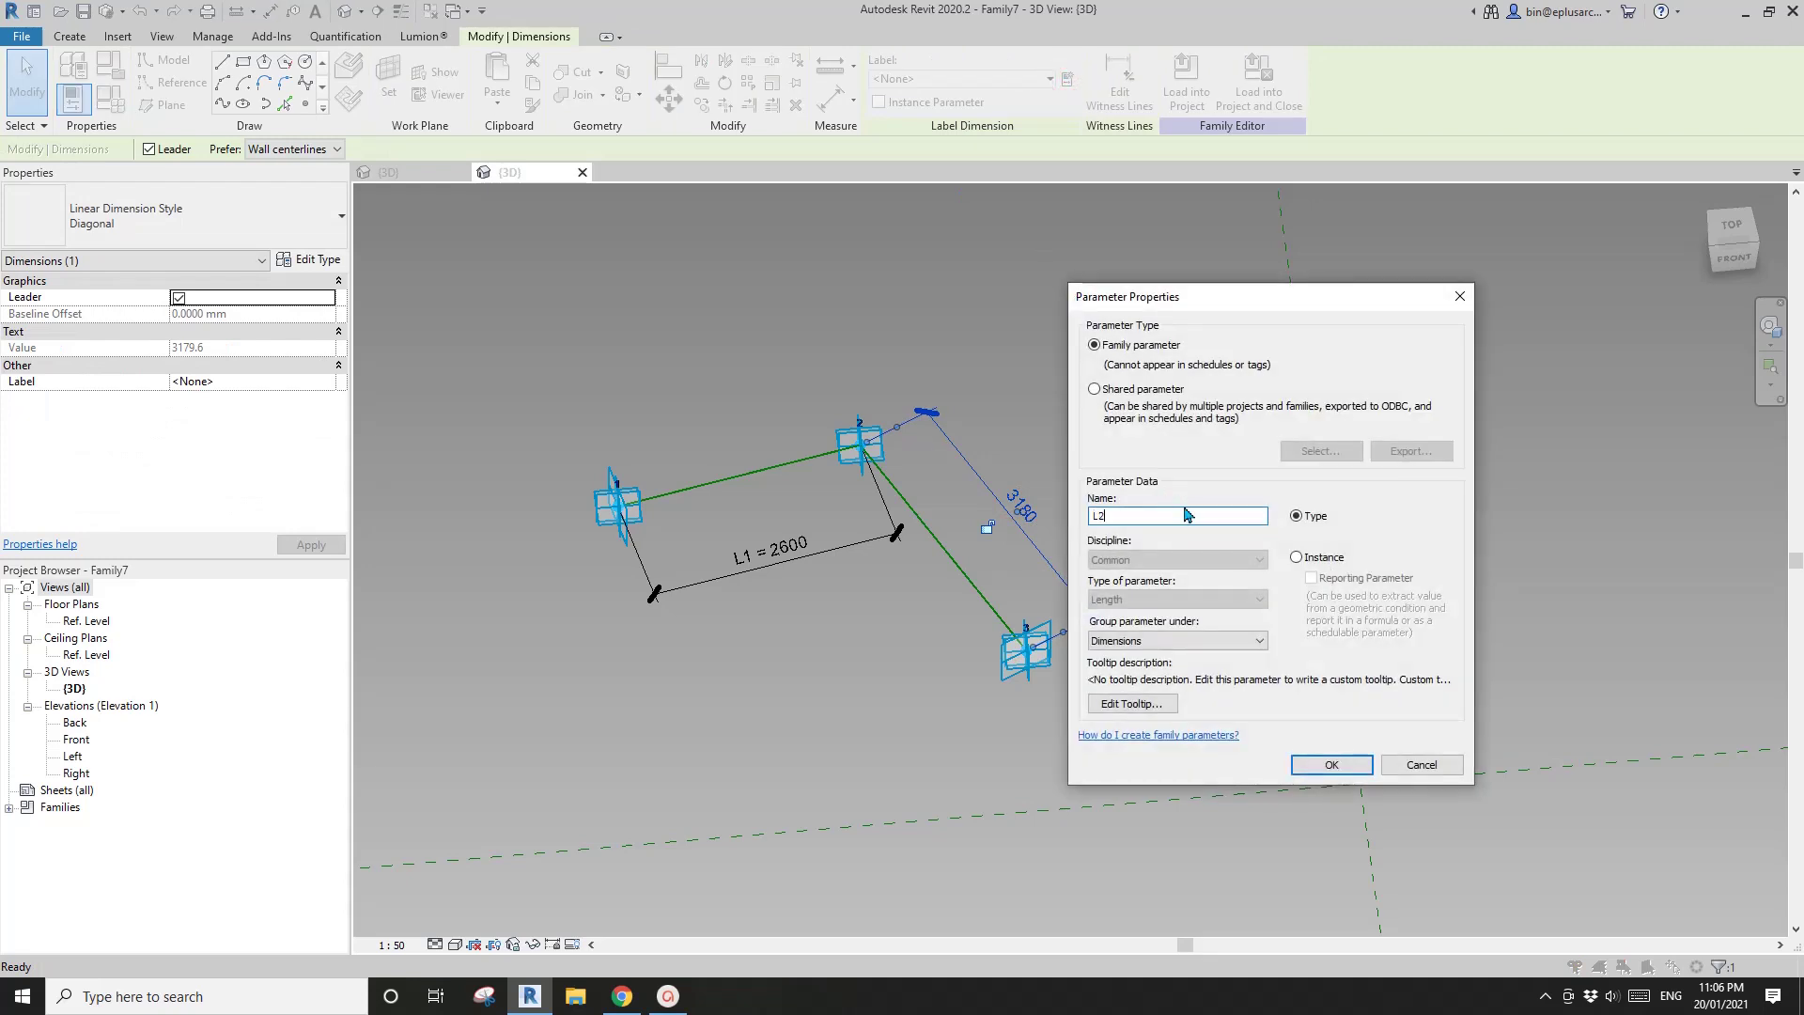
{"action": "left_click", "coordinate": [1325, 558]}
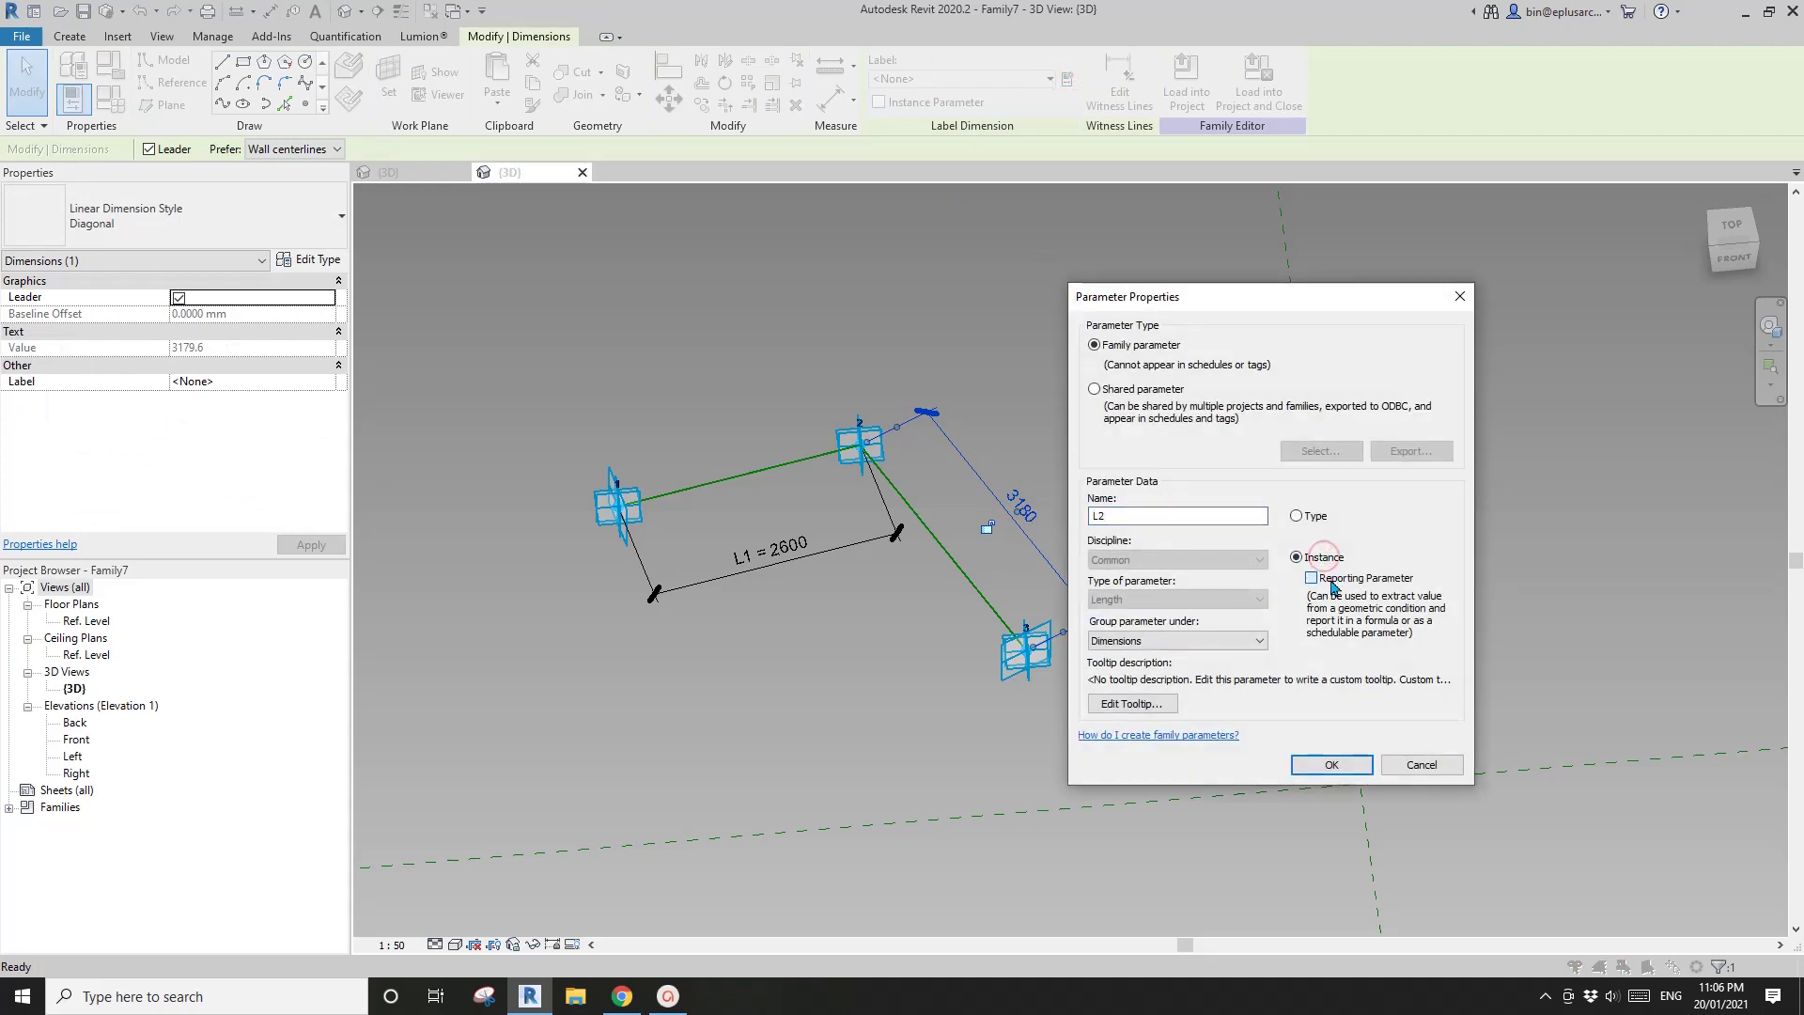
{"action": "left_click", "coordinate": [1330, 764]}
{"action": "left_click", "coordinate": [1328, 764]}
{"action": "middle_click_drag", "start_coordinate": [1328, 764], "coordinate": [1146, 658], "text": "shift"}
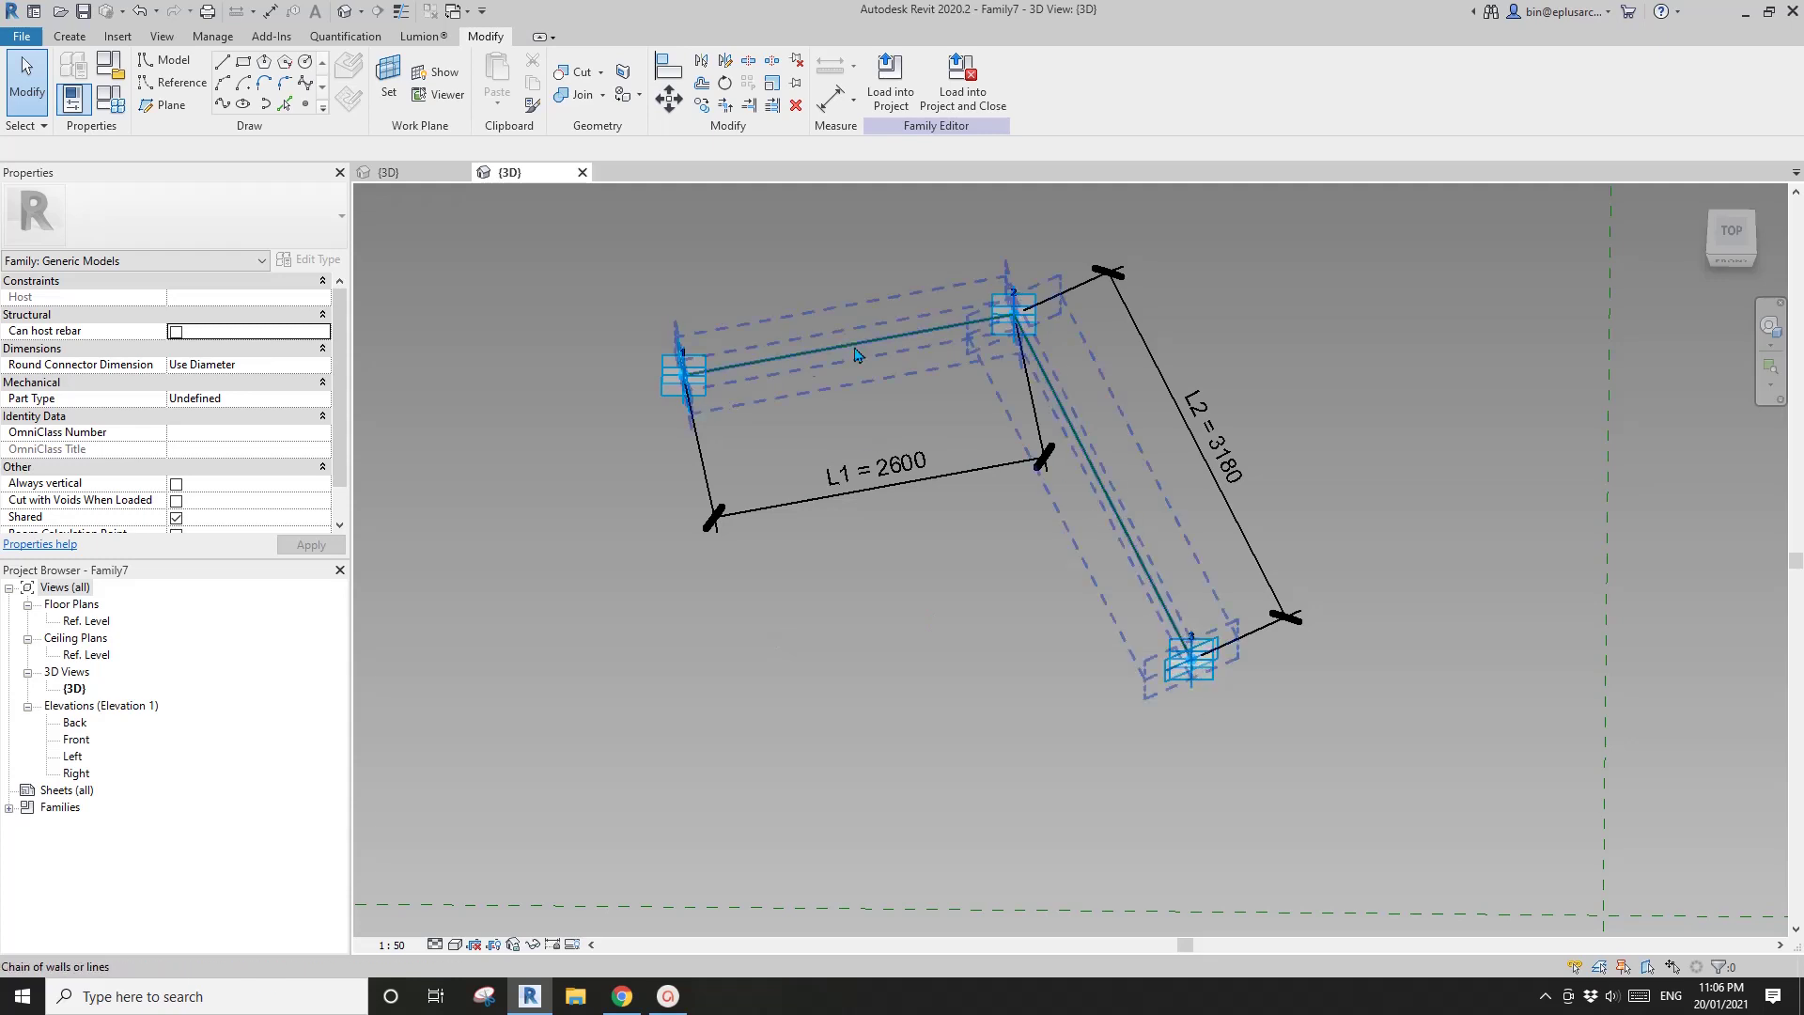
{"action": "middle_click_drag", "start_coordinate": [907, 697], "coordinate": [977, 470], "text": "shift"}
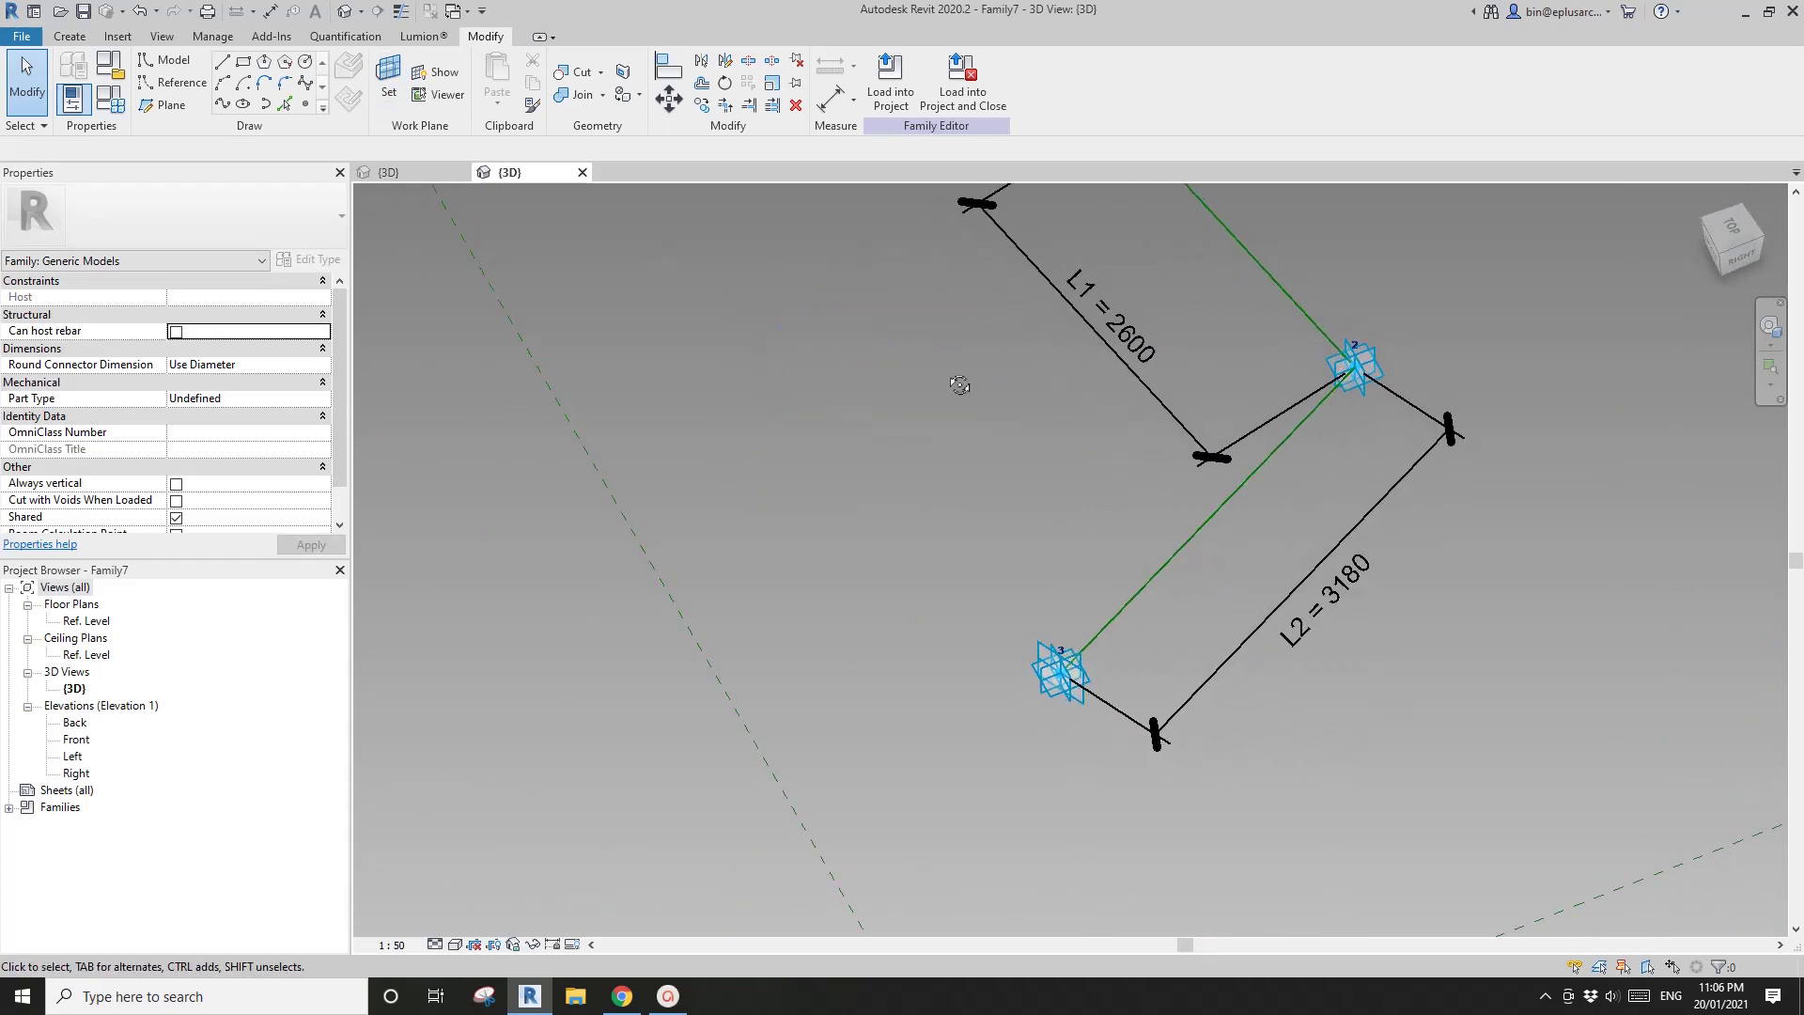
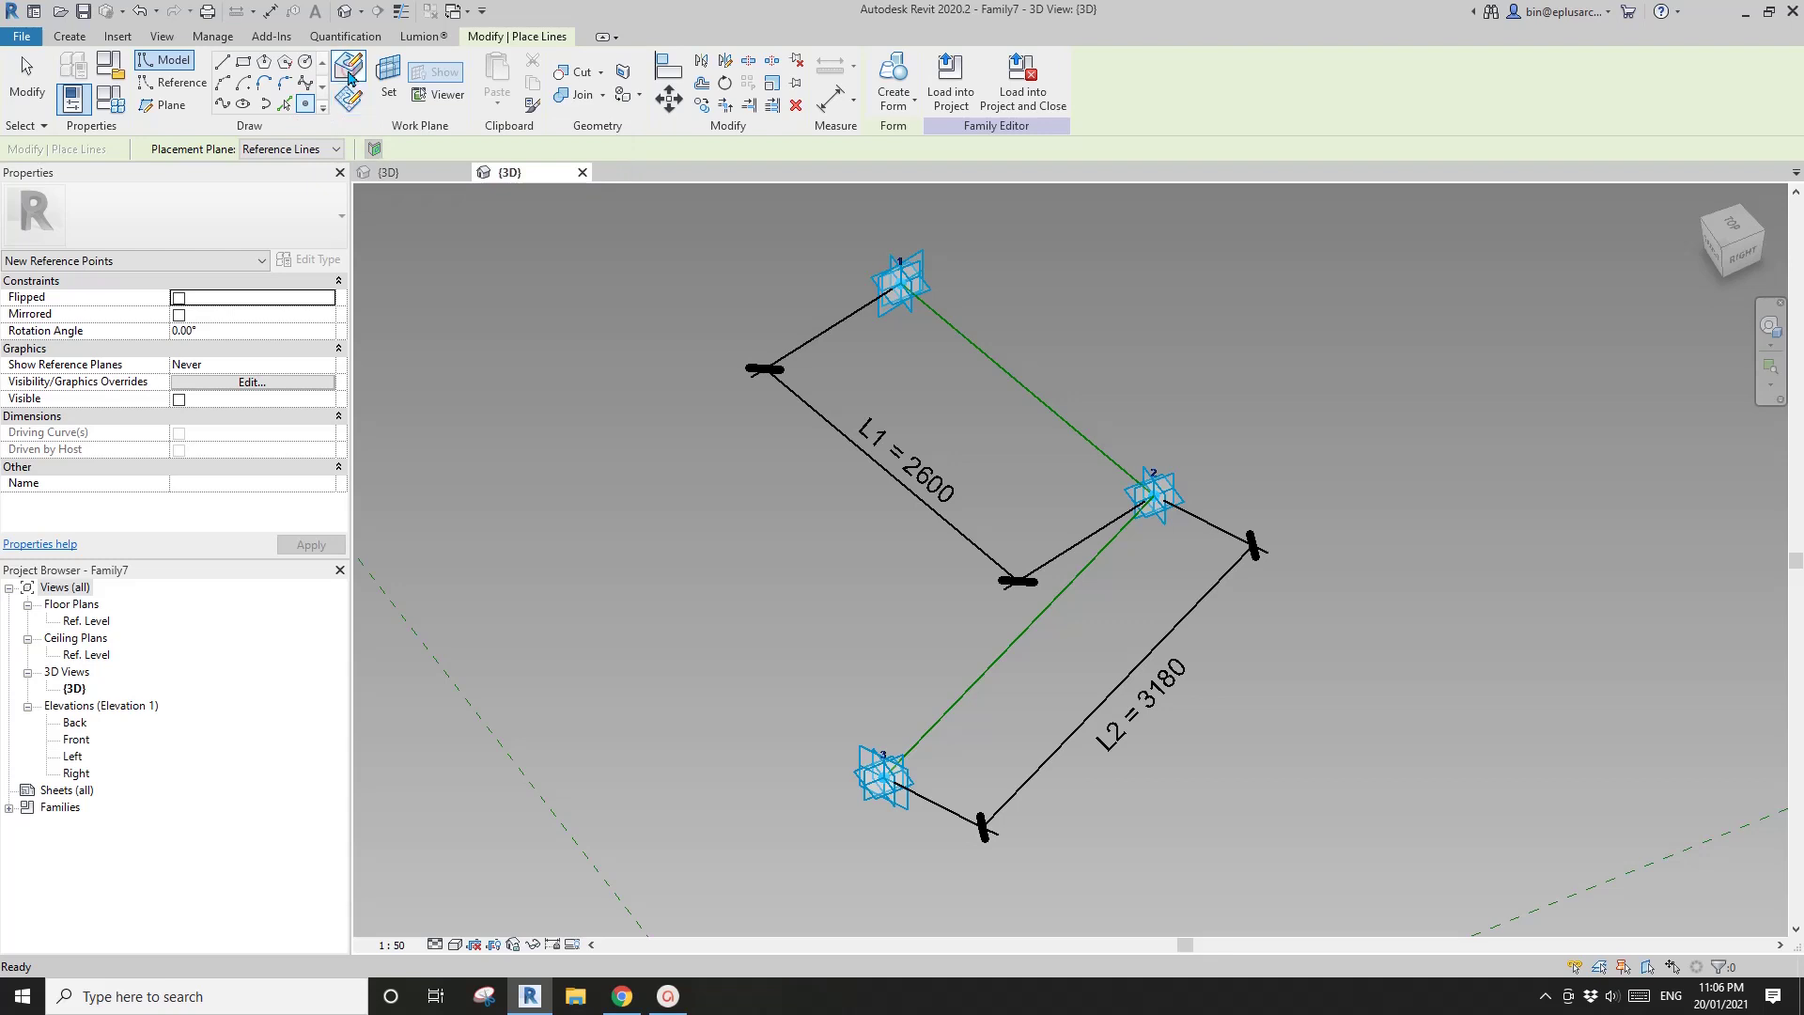
Place a reference point on the green line between points 1 and 2.
{"action": "left_click", "coordinate": [349, 76]}
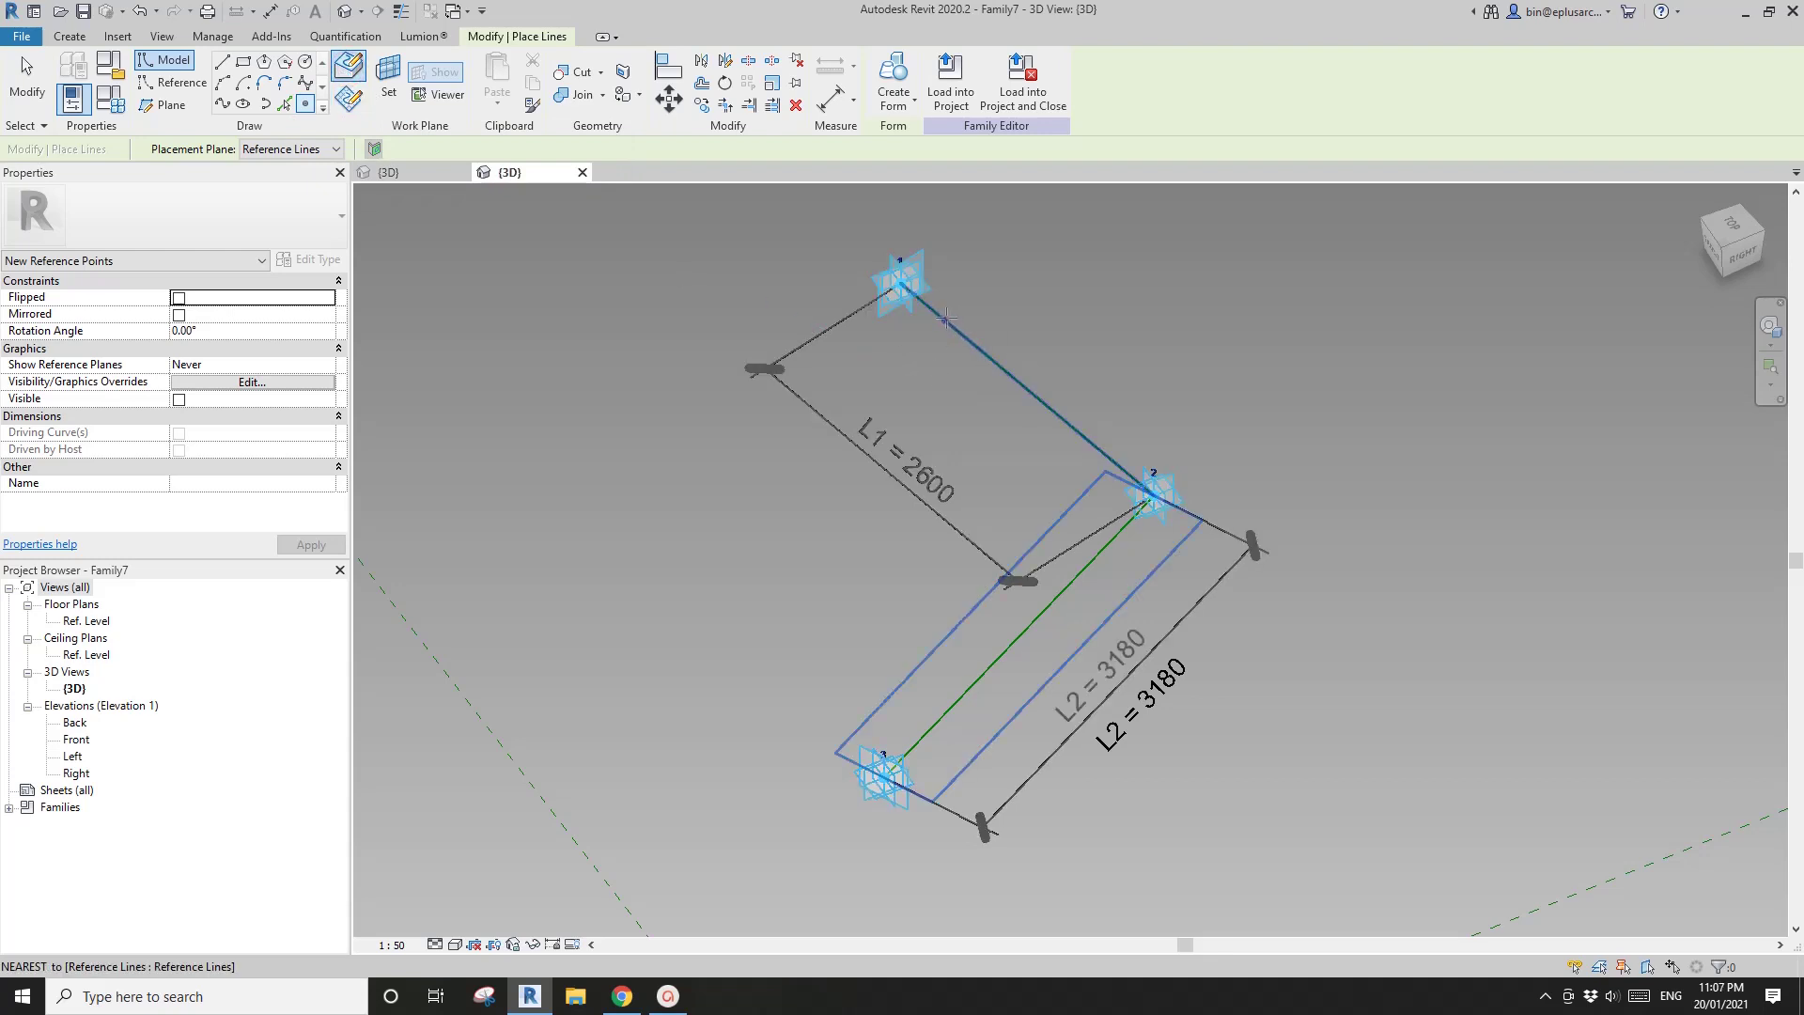
{"action": "left_click", "coordinate": [1092, 445]}
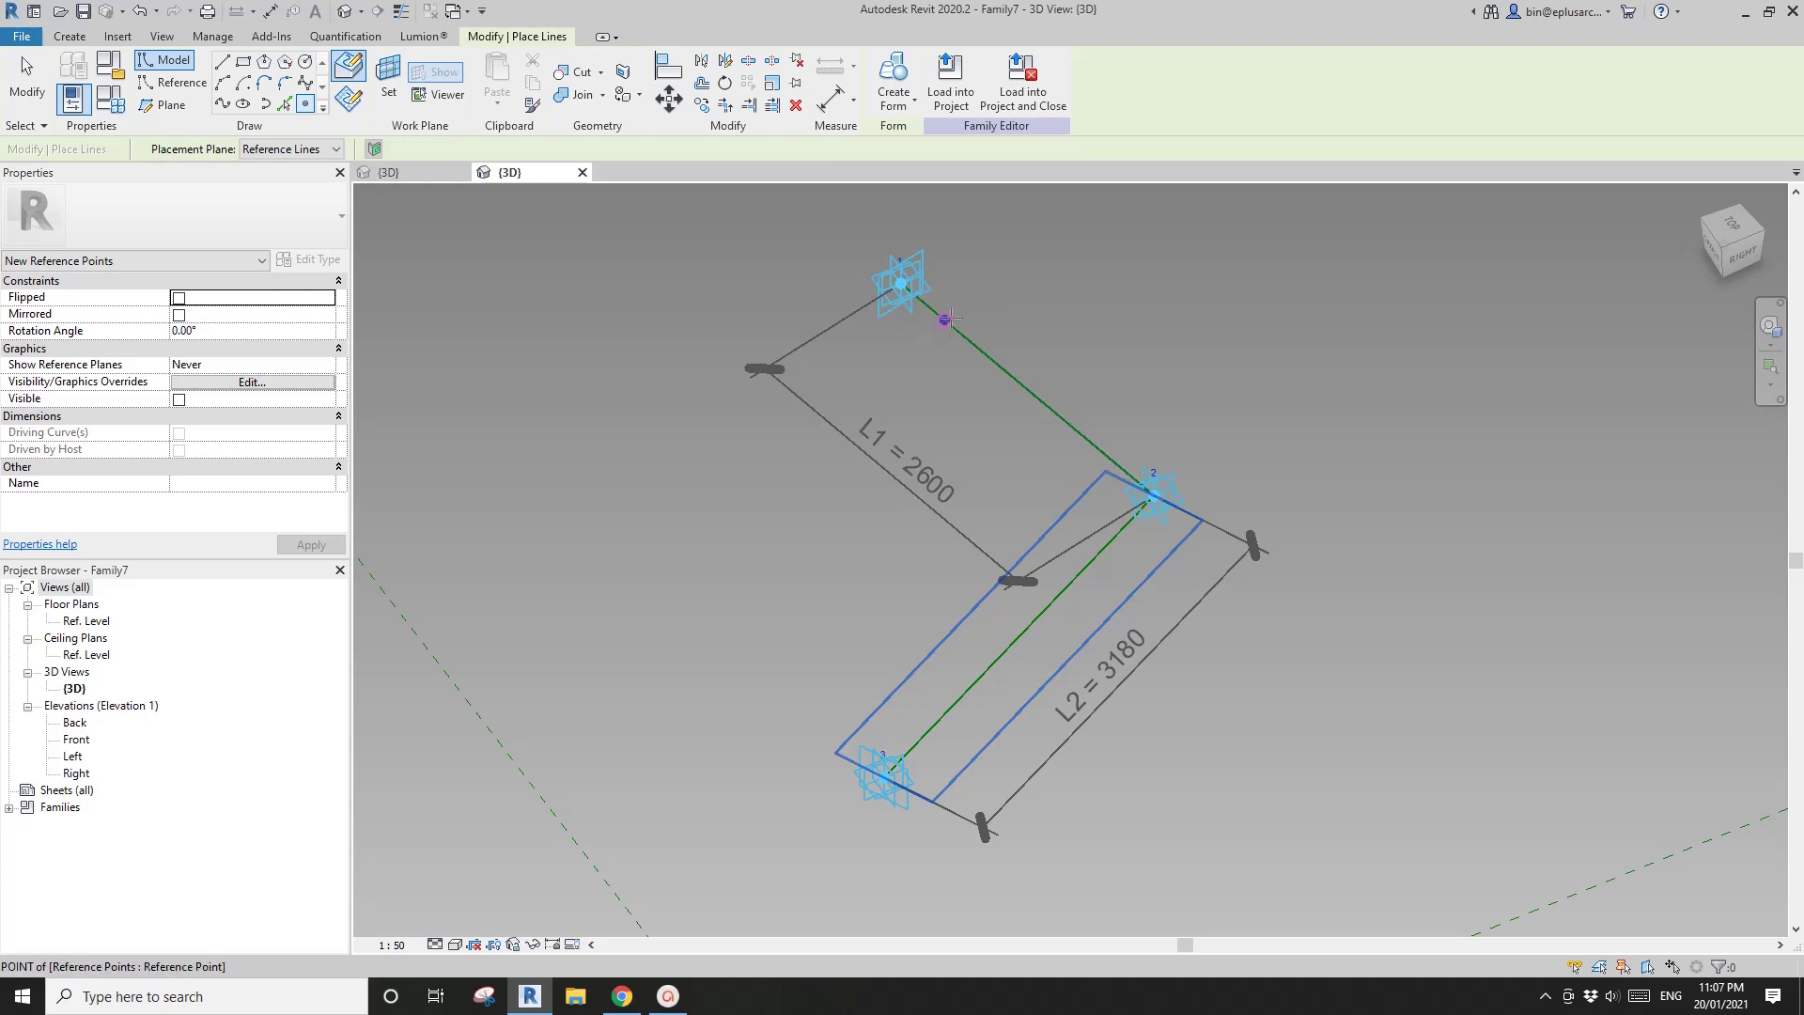
{"action": "middle_click_drag", "start_coordinate": [959, 363], "coordinate": [994, 367], "text": "shift"}
{"action": "key", "text": "Escape"}
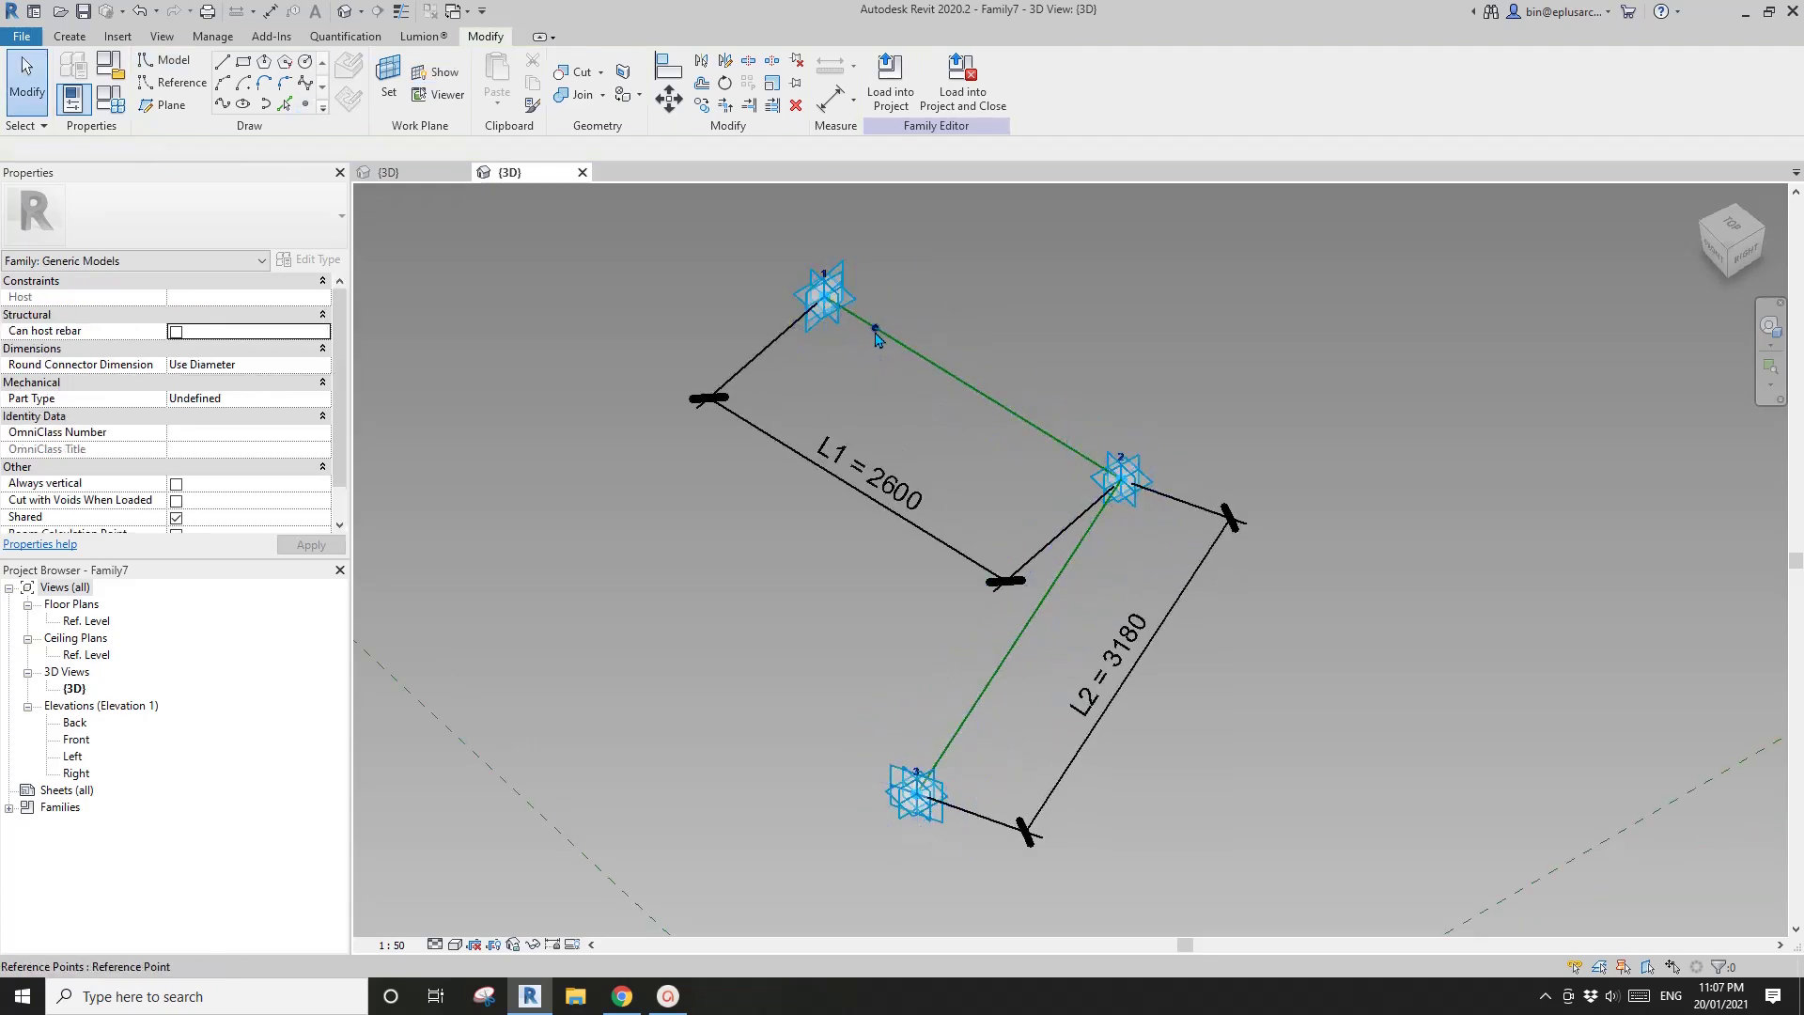
Set the new point to always show its reference planes, with the normal reference plane hidden.
{"action": "left_click", "coordinate": [876, 336]}
{"action": "scroll", "coordinate": [878, 341], "scroll_direction": "up", "scroll_amount": 3}
{"action": "middle_click_drag", "start_coordinate": [825, 496], "coordinate": [766, 486], "text": "shift"}
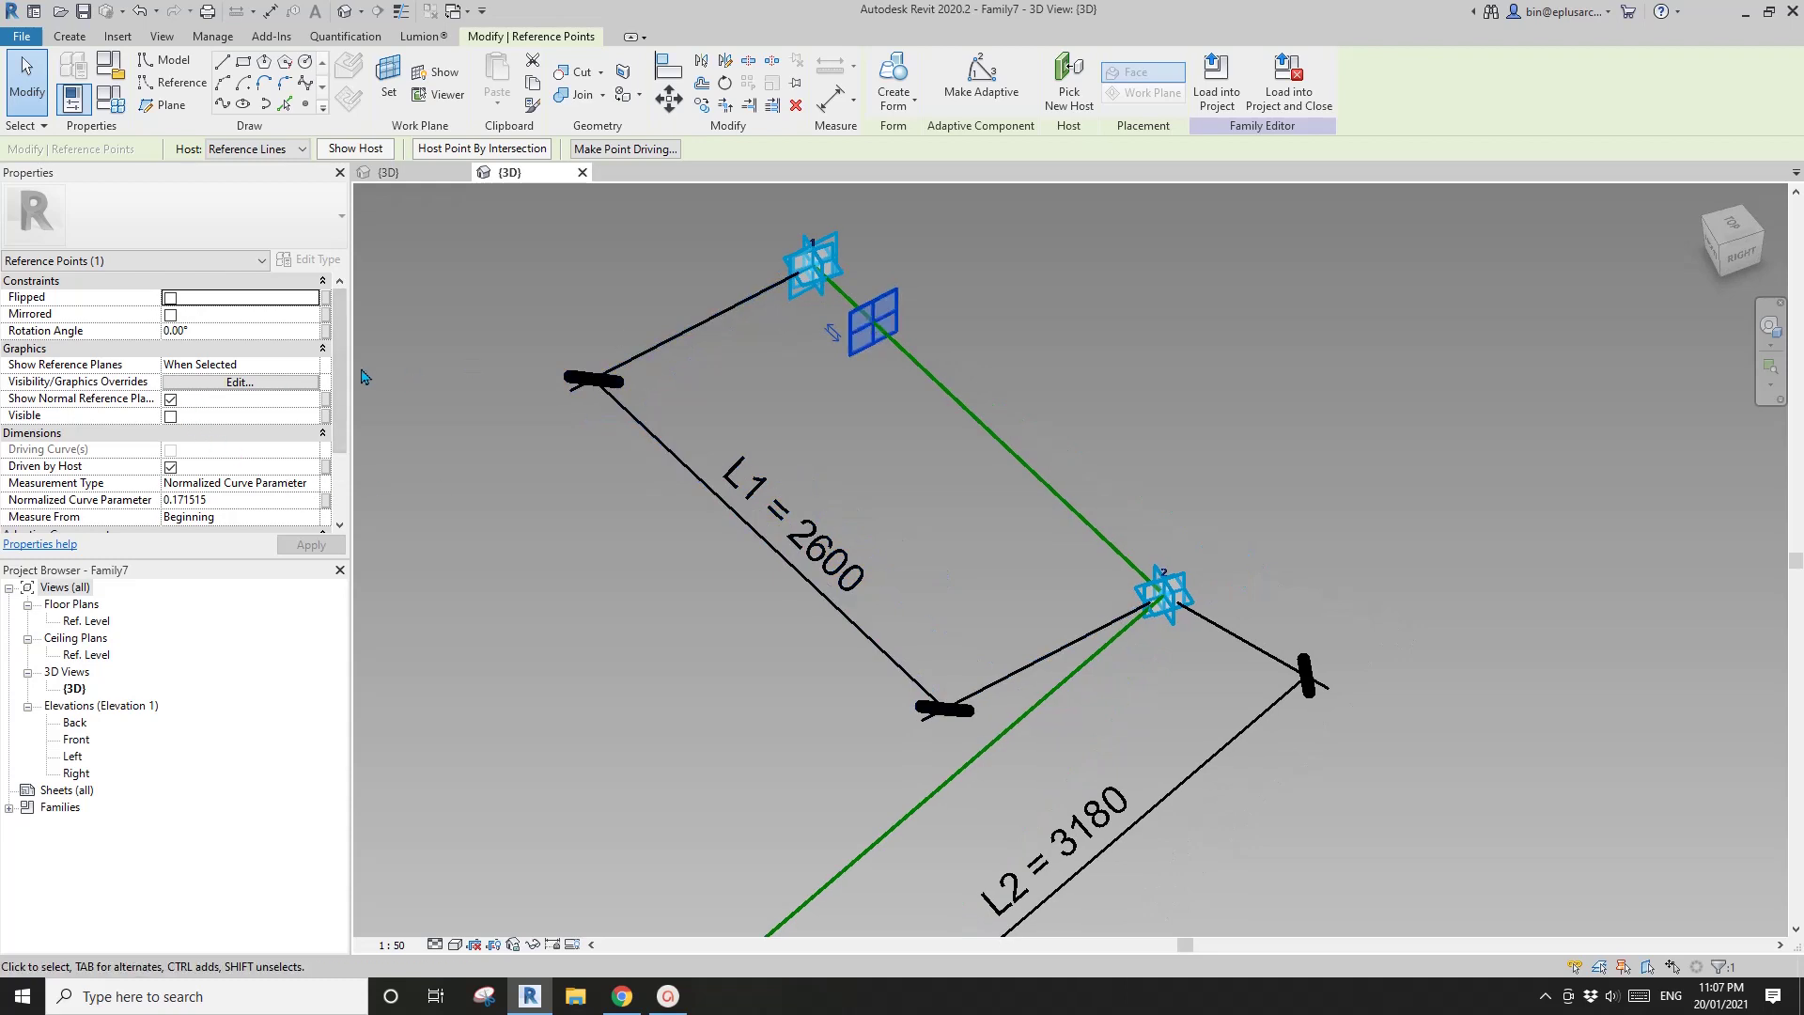
{"action": "left_click", "coordinate": [315, 366]}
{"action": "left_click", "coordinate": [188, 410]}
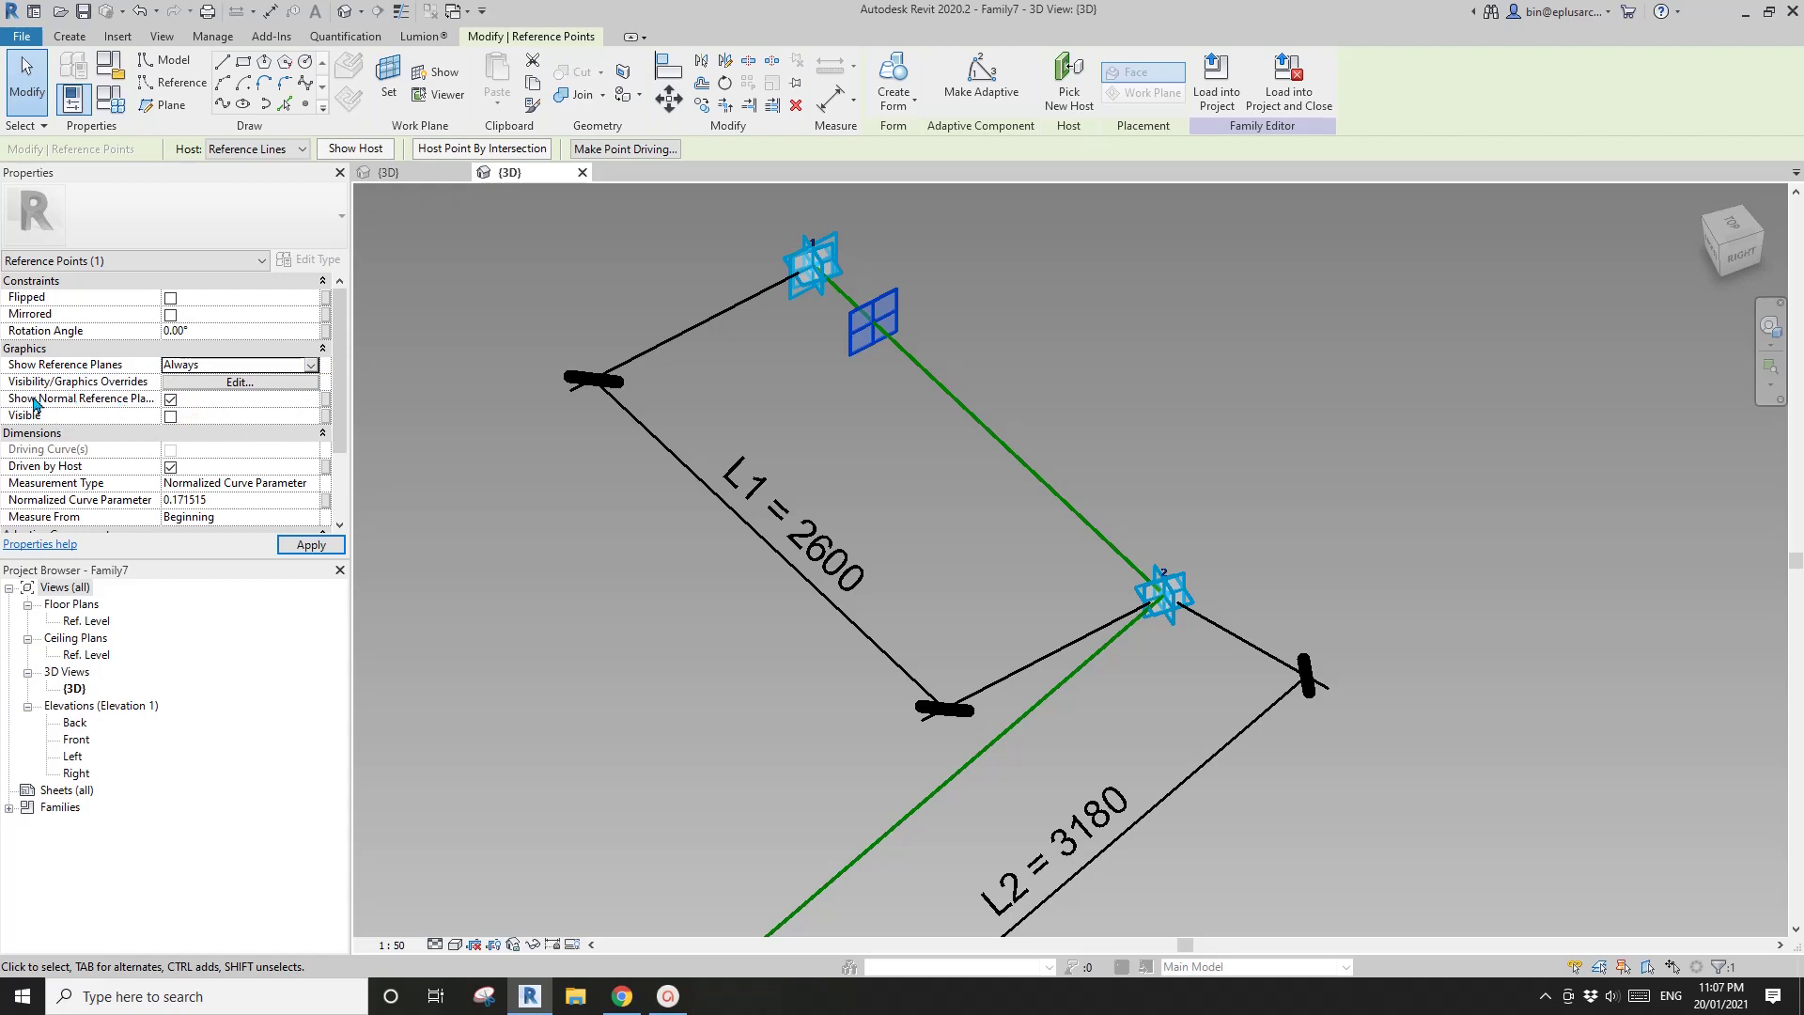
{"action": "left_click", "coordinate": [171, 401]}
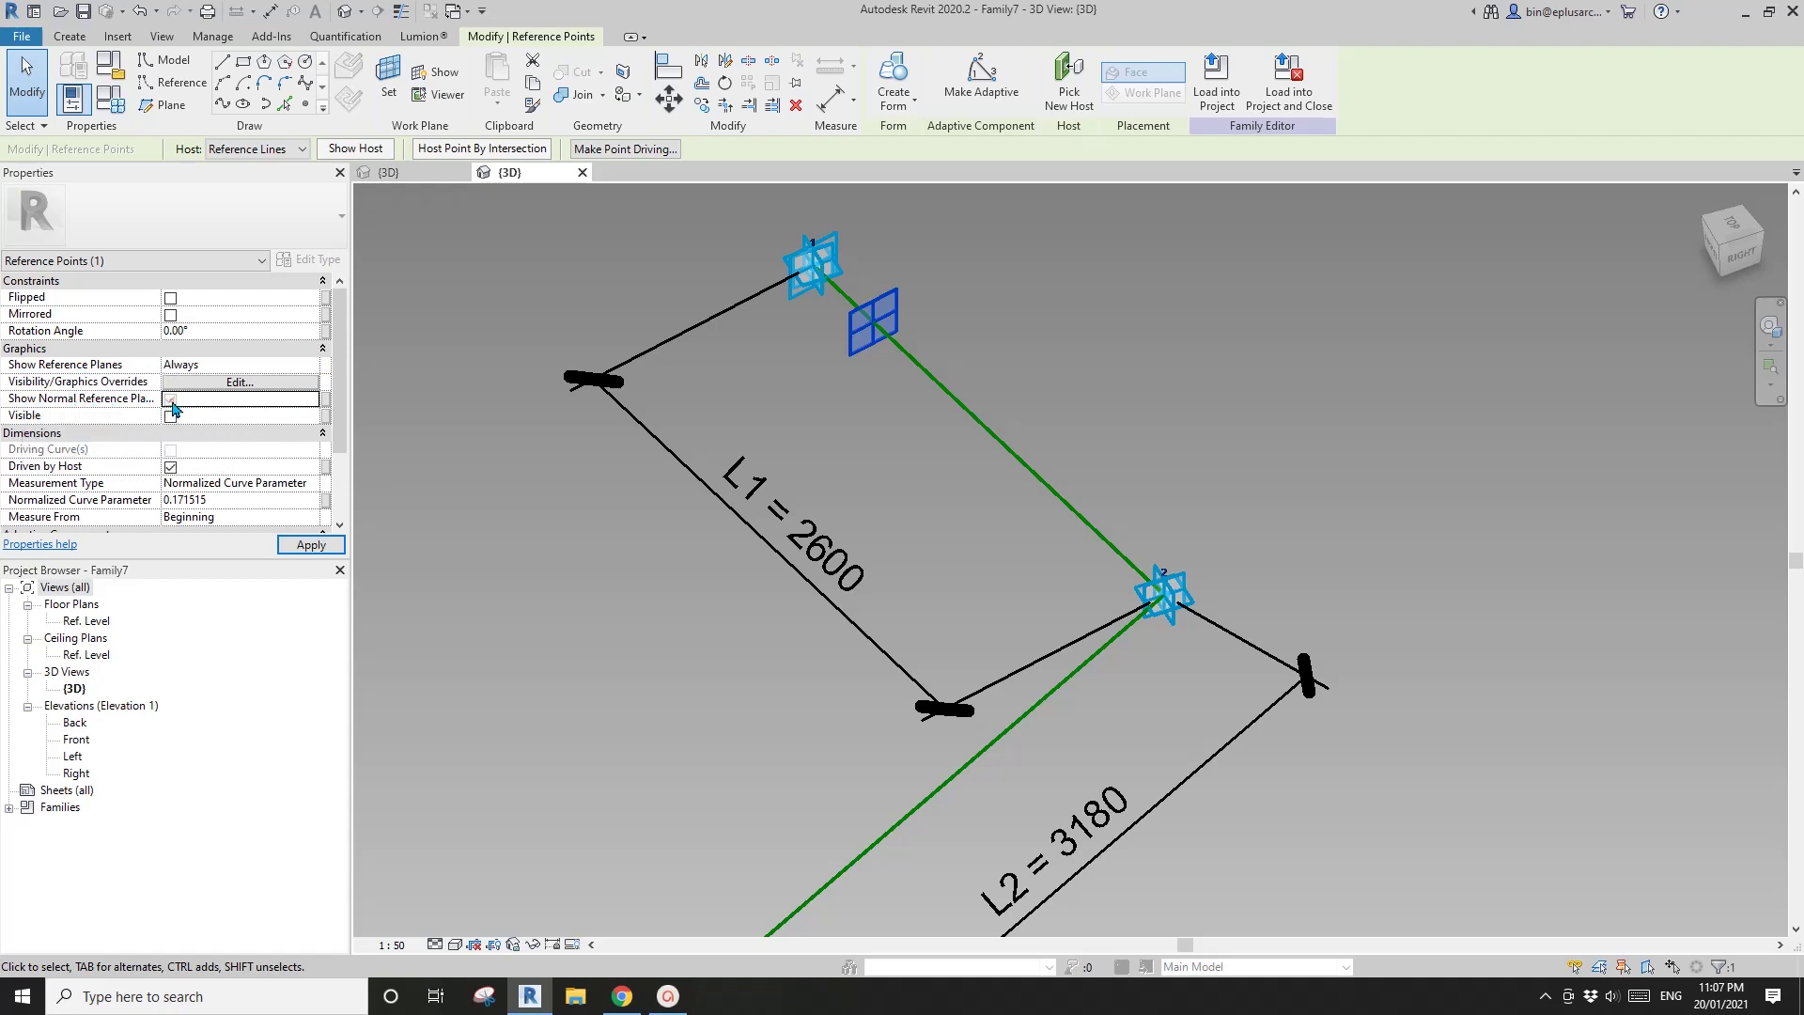
{"action": "left_click", "coordinate": [1101, 427]}
{"action": "middle_click_drag", "start_coordinate": [1090, 435], "coordinate": [936, 350], "text": "shift"}
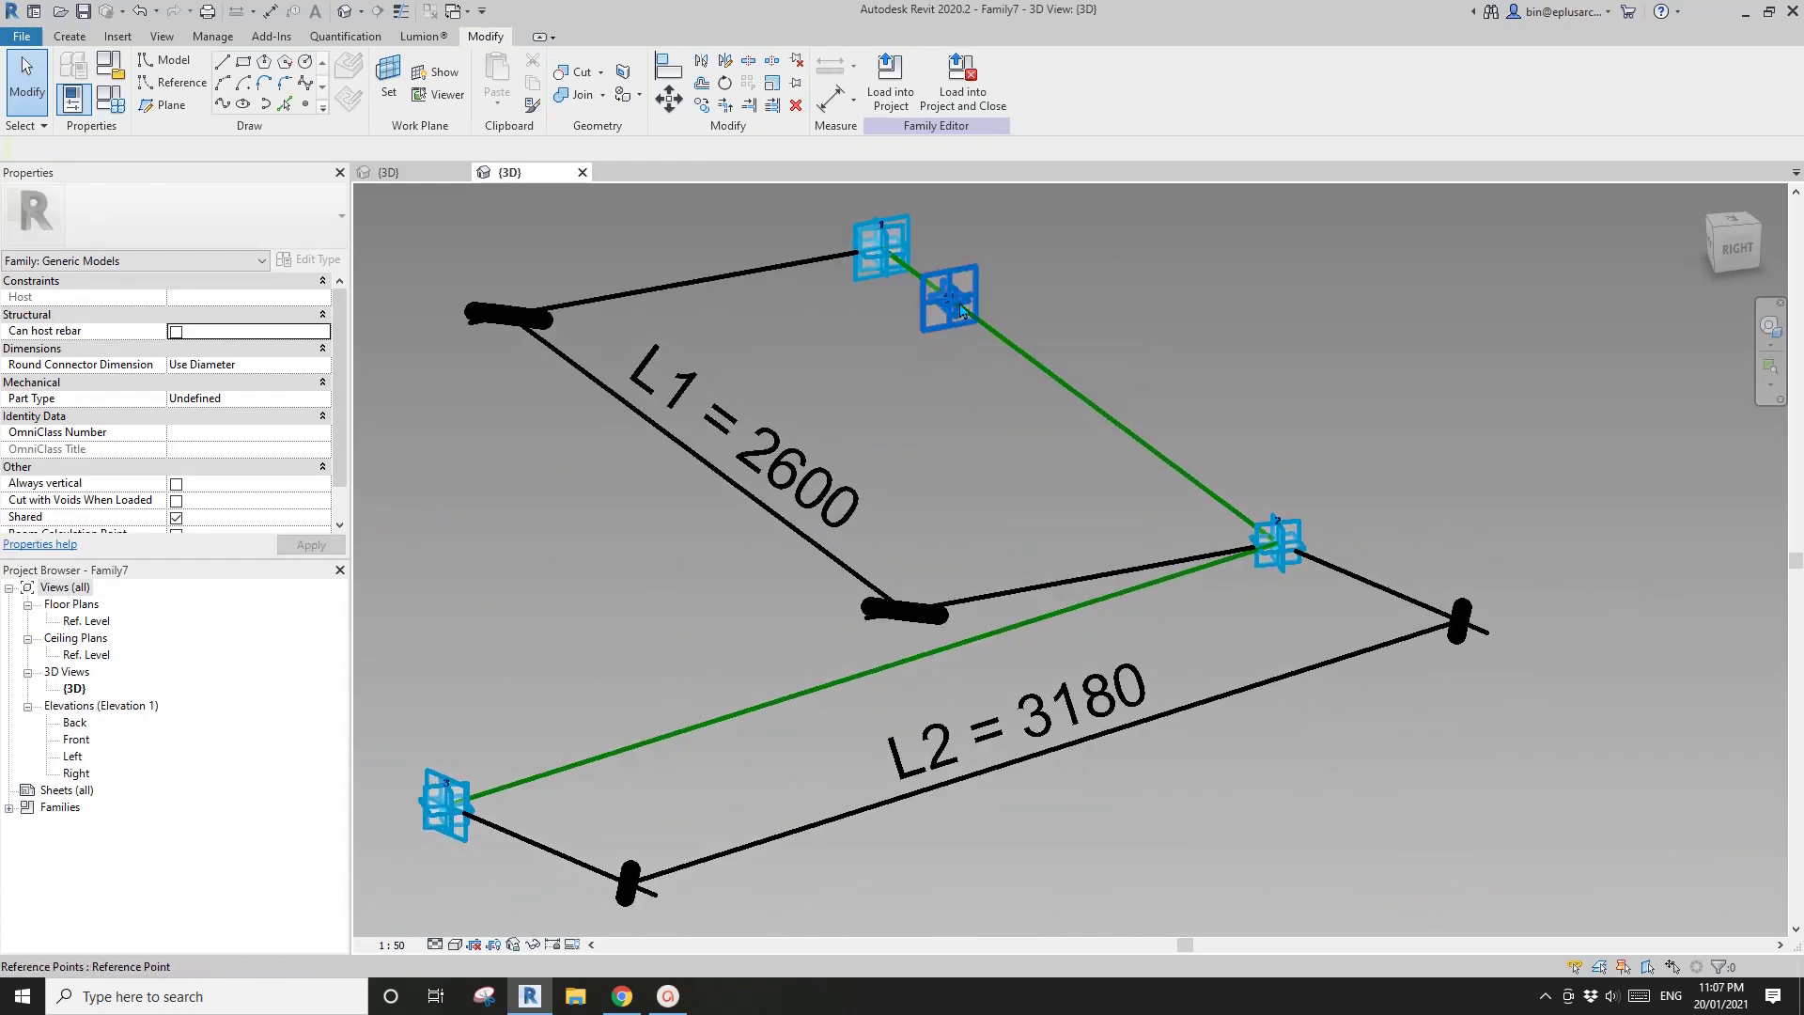
{"action": "mouse_move", "coordinate": [960, 310]}
{"action": "middle_mouse_down", "text": "shift"}
{"action": "mouse_move", "coordinate": [1068, 392]}
{"action": "mouse_move", "coordinate": [1039, 420]}
{"action": "middle_mouse_up", "text": "shift"}
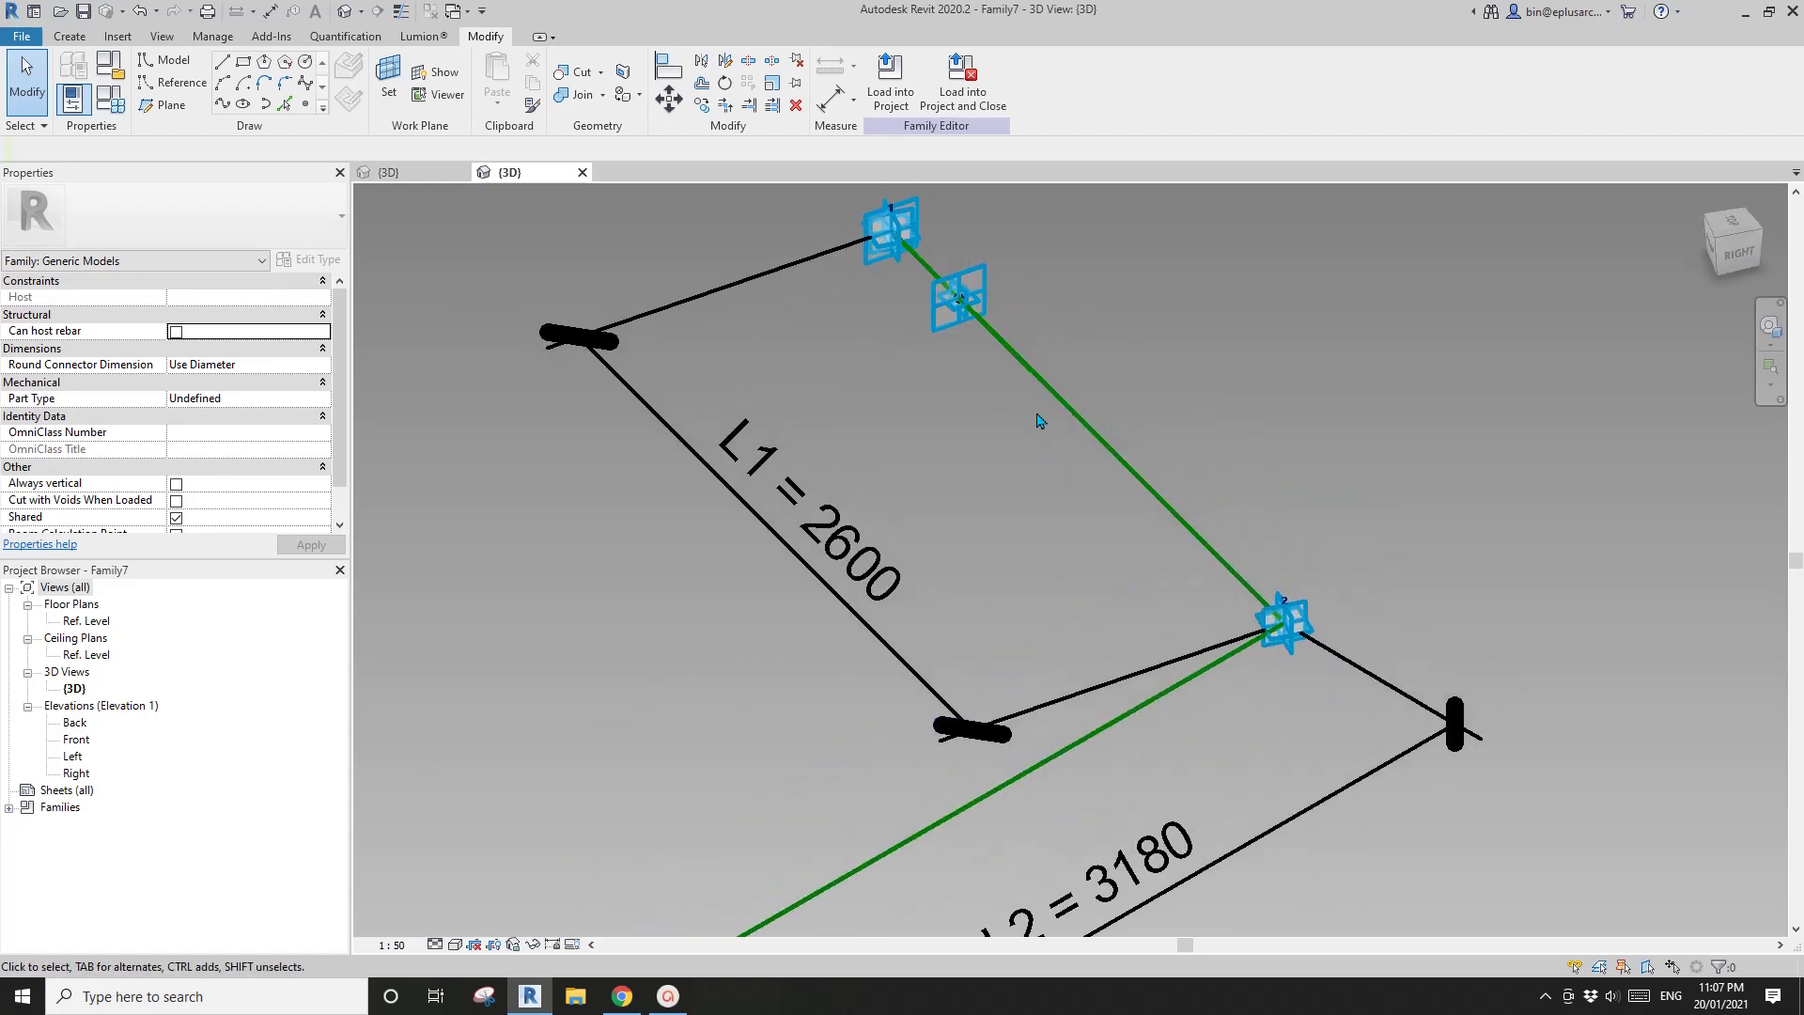
Set the hosted line point's plane as the work plane for a new reference point.
{"action": "left_click", "coordinate": [305, 106]}
{"action": "scroll", "coordinate": [998, 401], "scroll_direction": "down", "scroll_amount": 4}
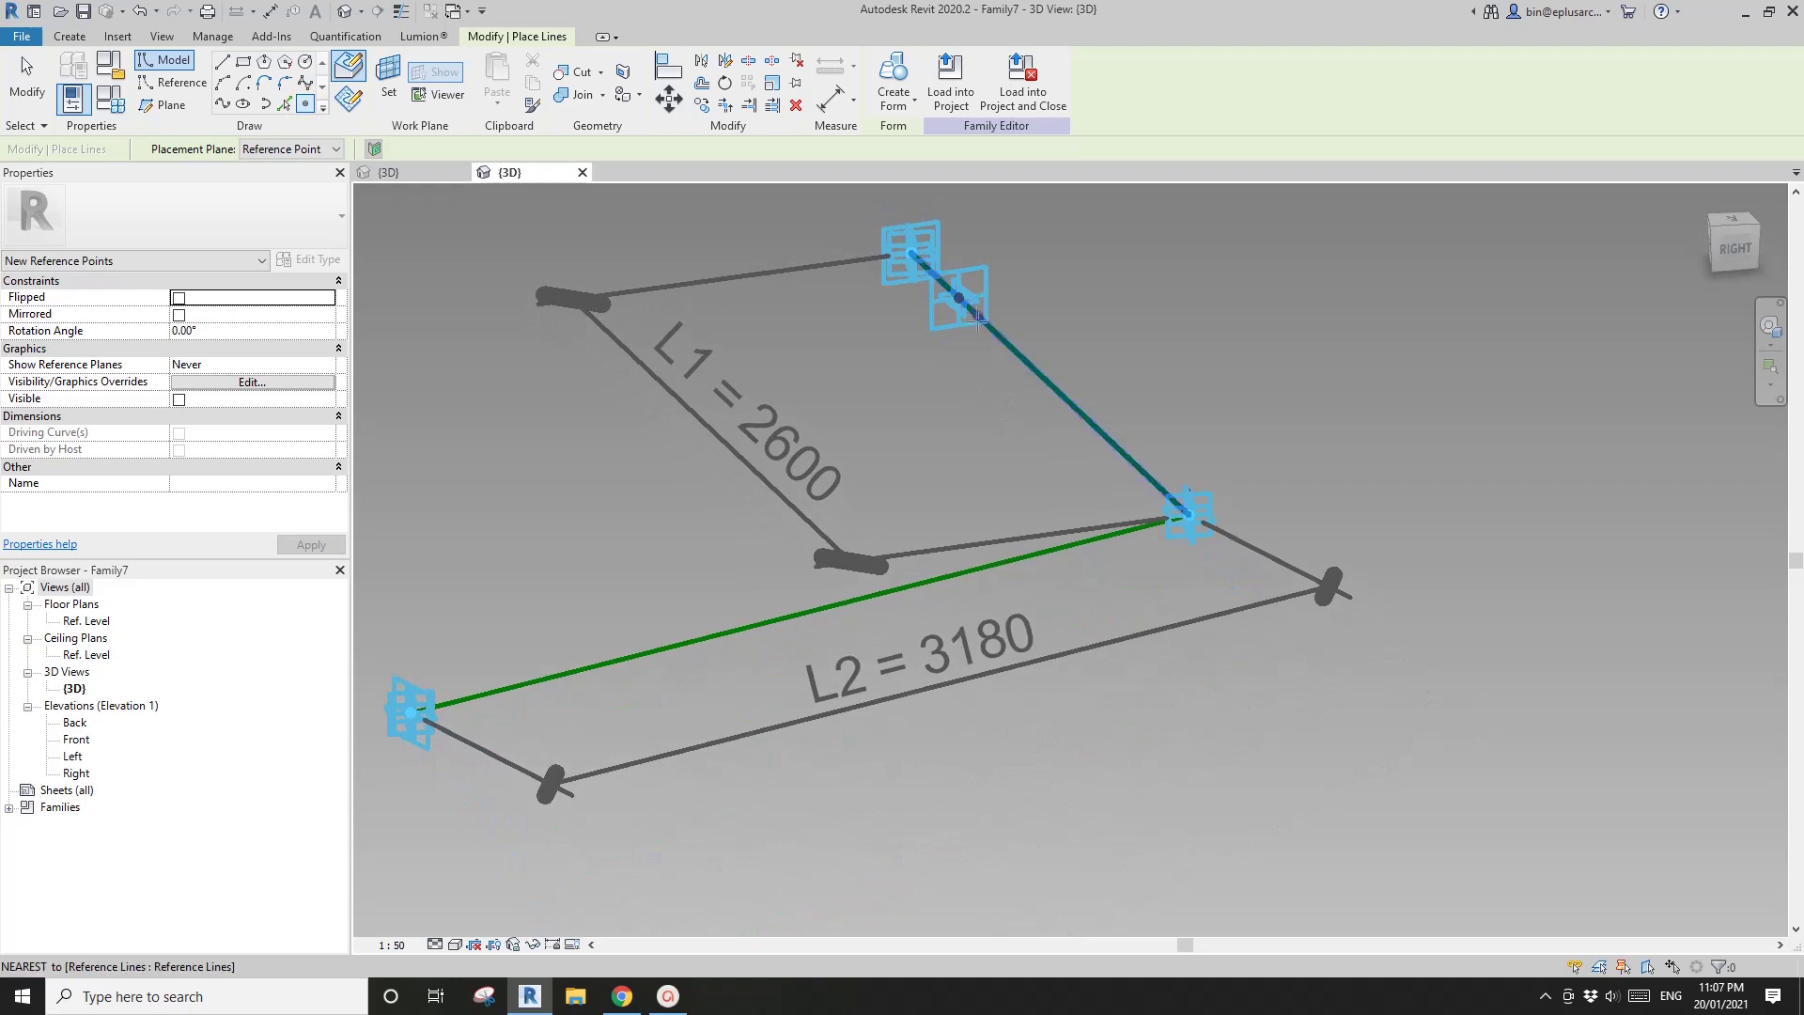
{"action": "mouse_move", "coordinate": [955, 282]}
{"action": "middle_mouse_down", "text": "shift"}
{"action": "mouse_move", "coordinate": [939, 362]}
{"action": "mouse_move", "coordinate": [910, 354]}
{"action": "mouse_move", "coordinate": [959, 363]}
{"action": "mouse_move", "coordinate": [957, 280]}
{"action": "middle_mouse_up", "text": "shift"}
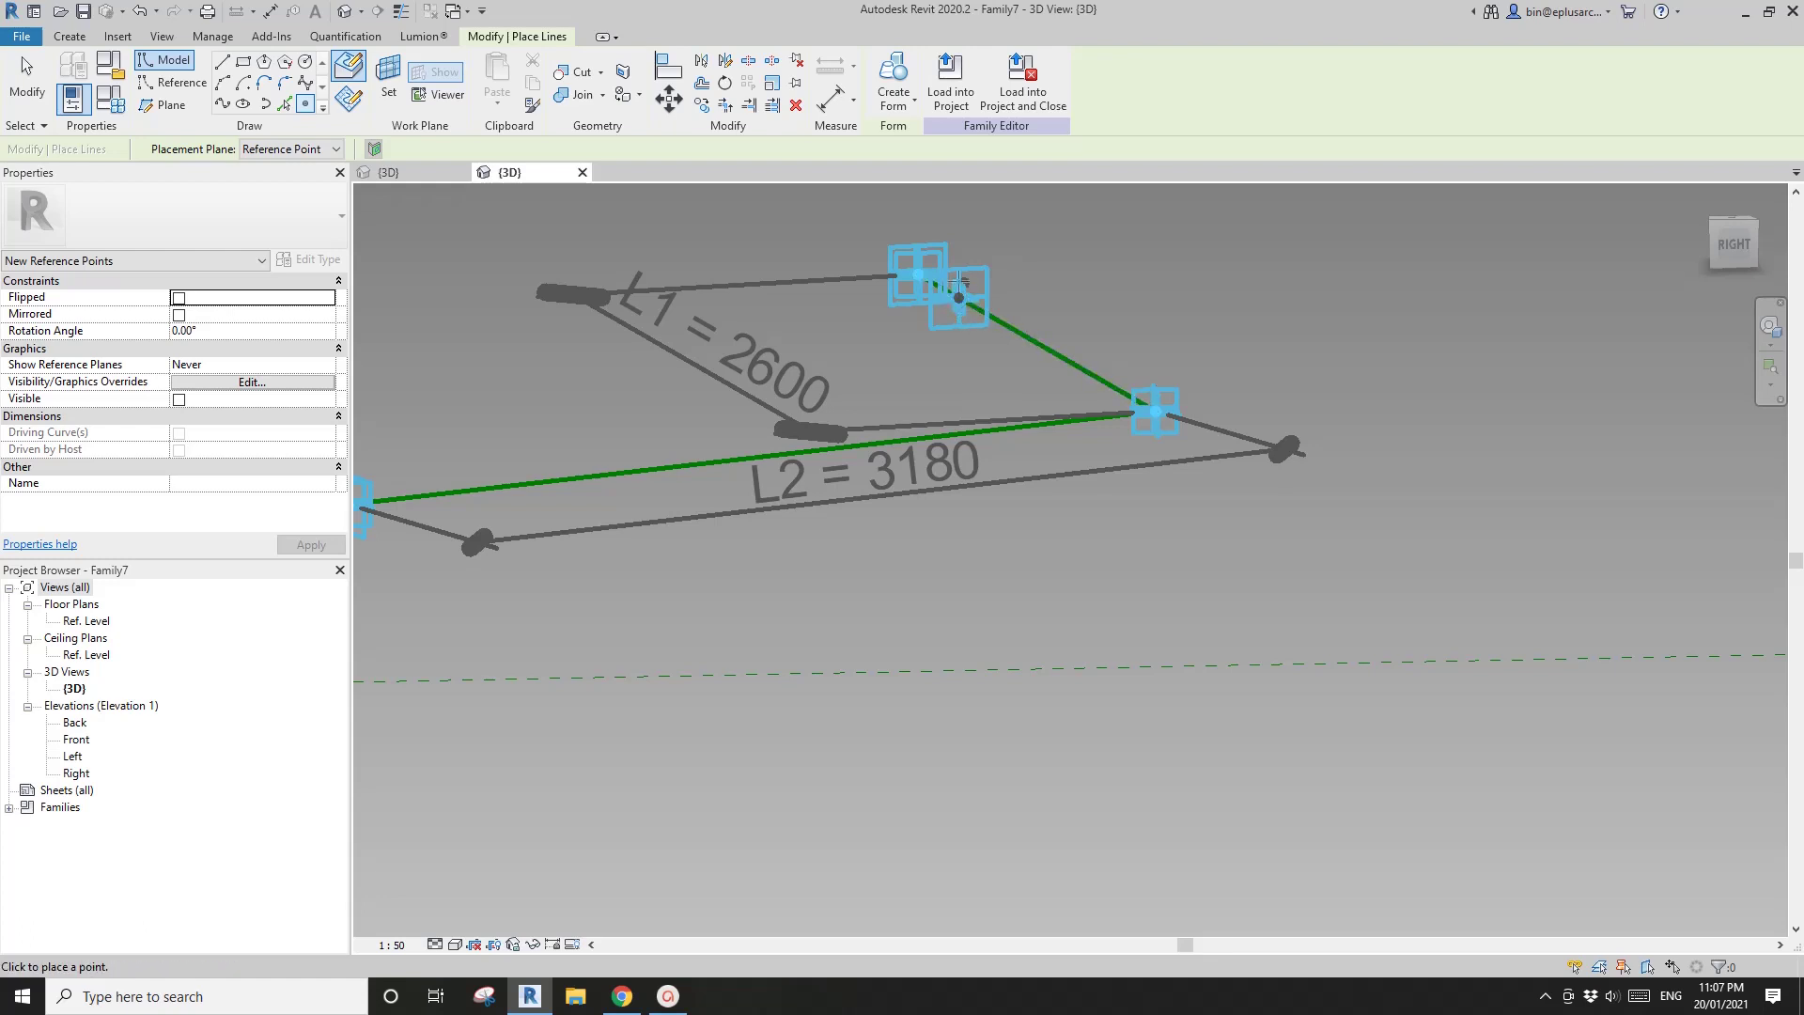
{"action": "middle_click_drag", "start_coordinate": [898, 347], "coordinate": [927, 456], "text": "shift"}
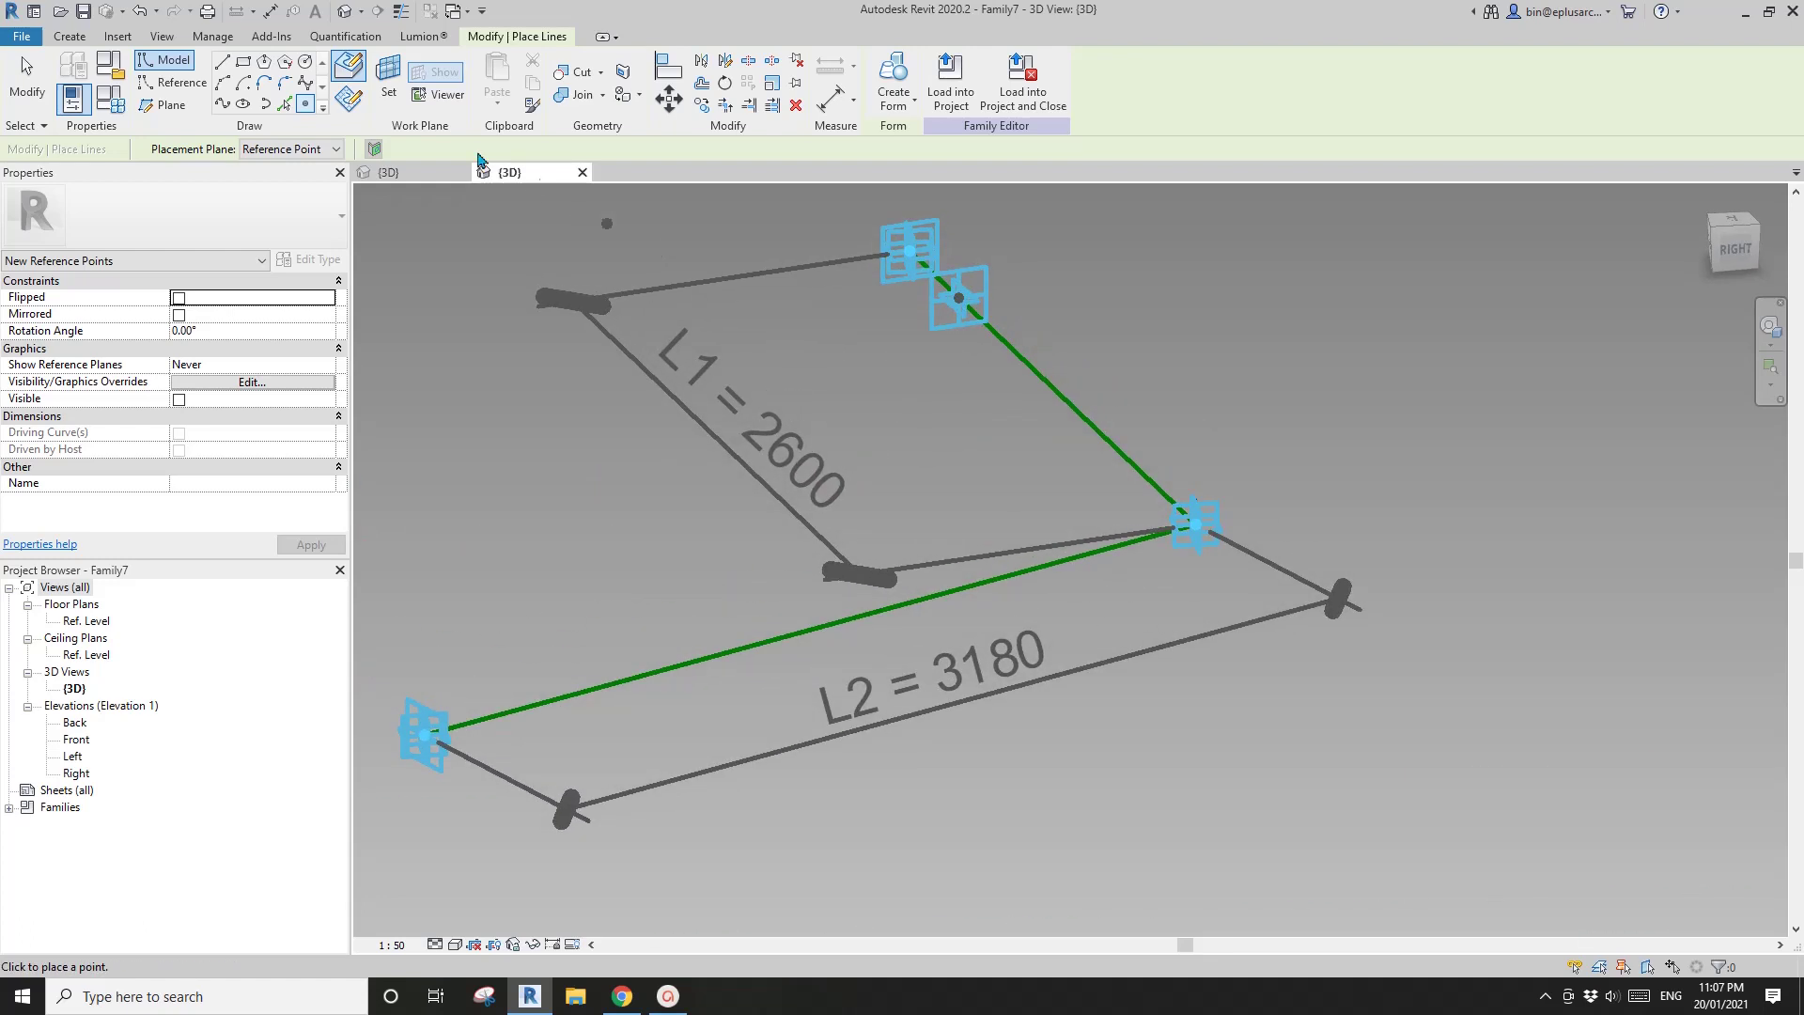
{"action": "left_click", "coordinate": [376, 151]}
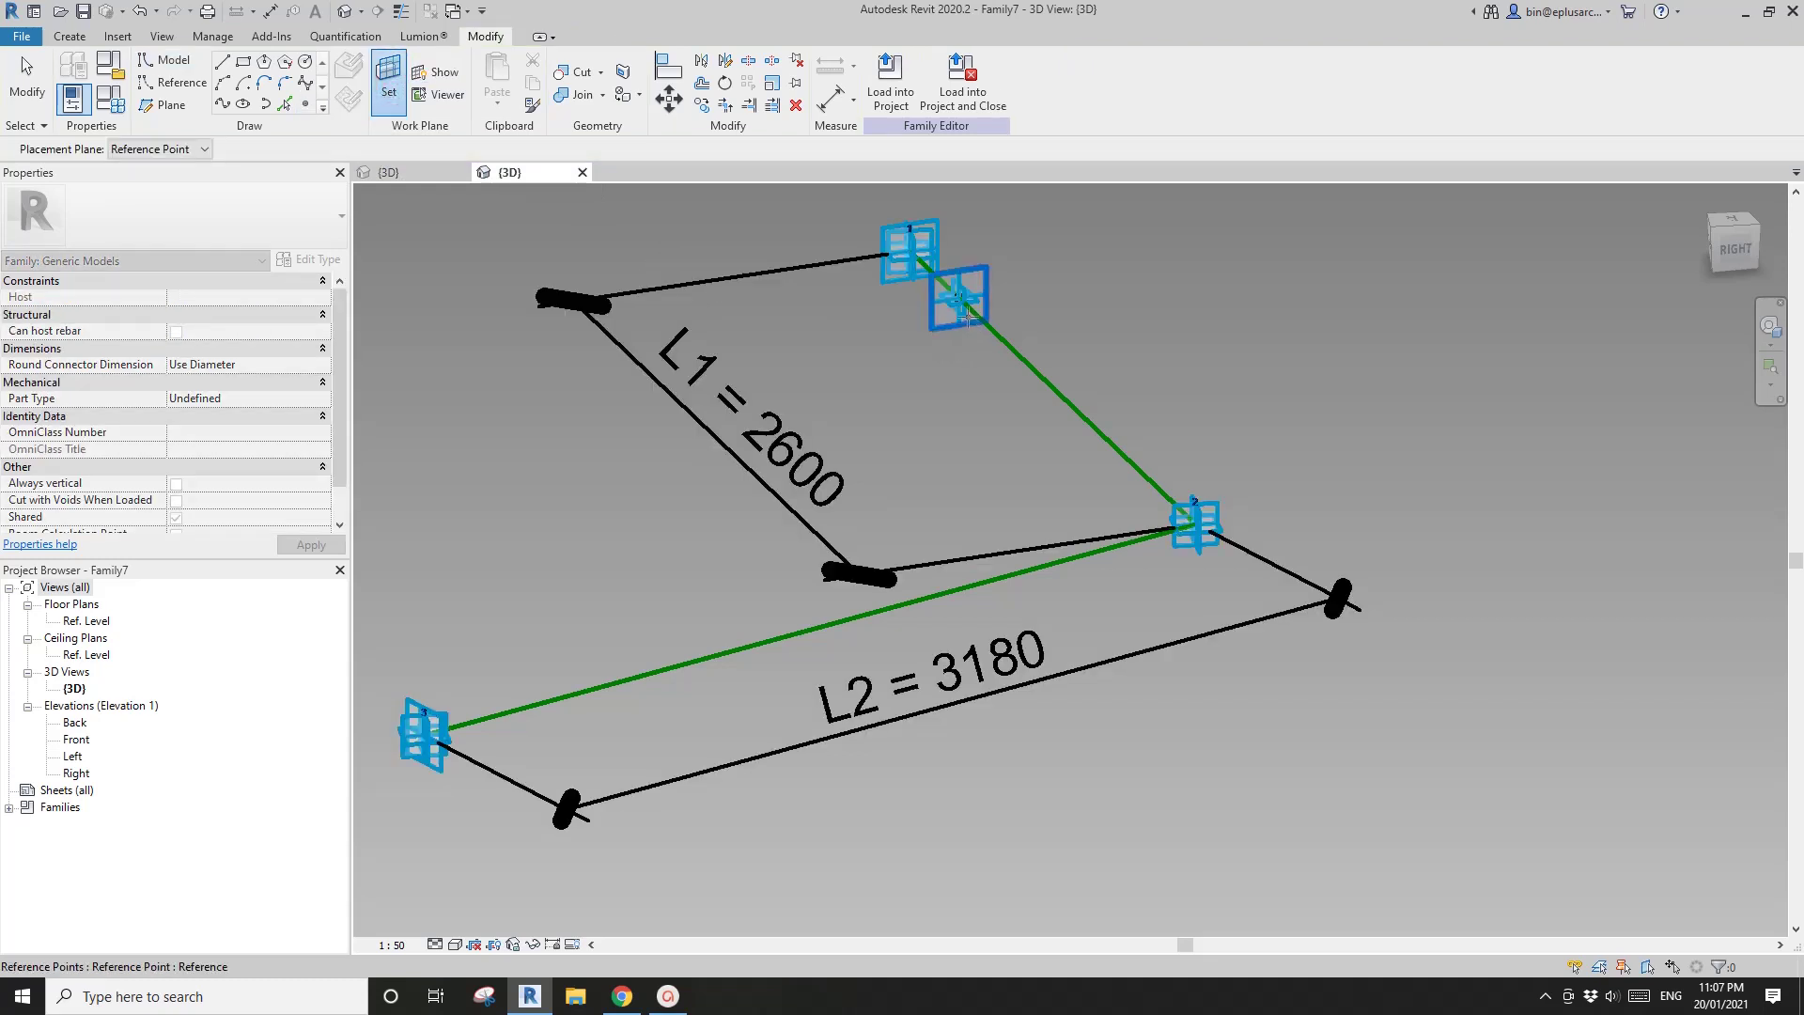
{"action": "key", "text": "Tab"}
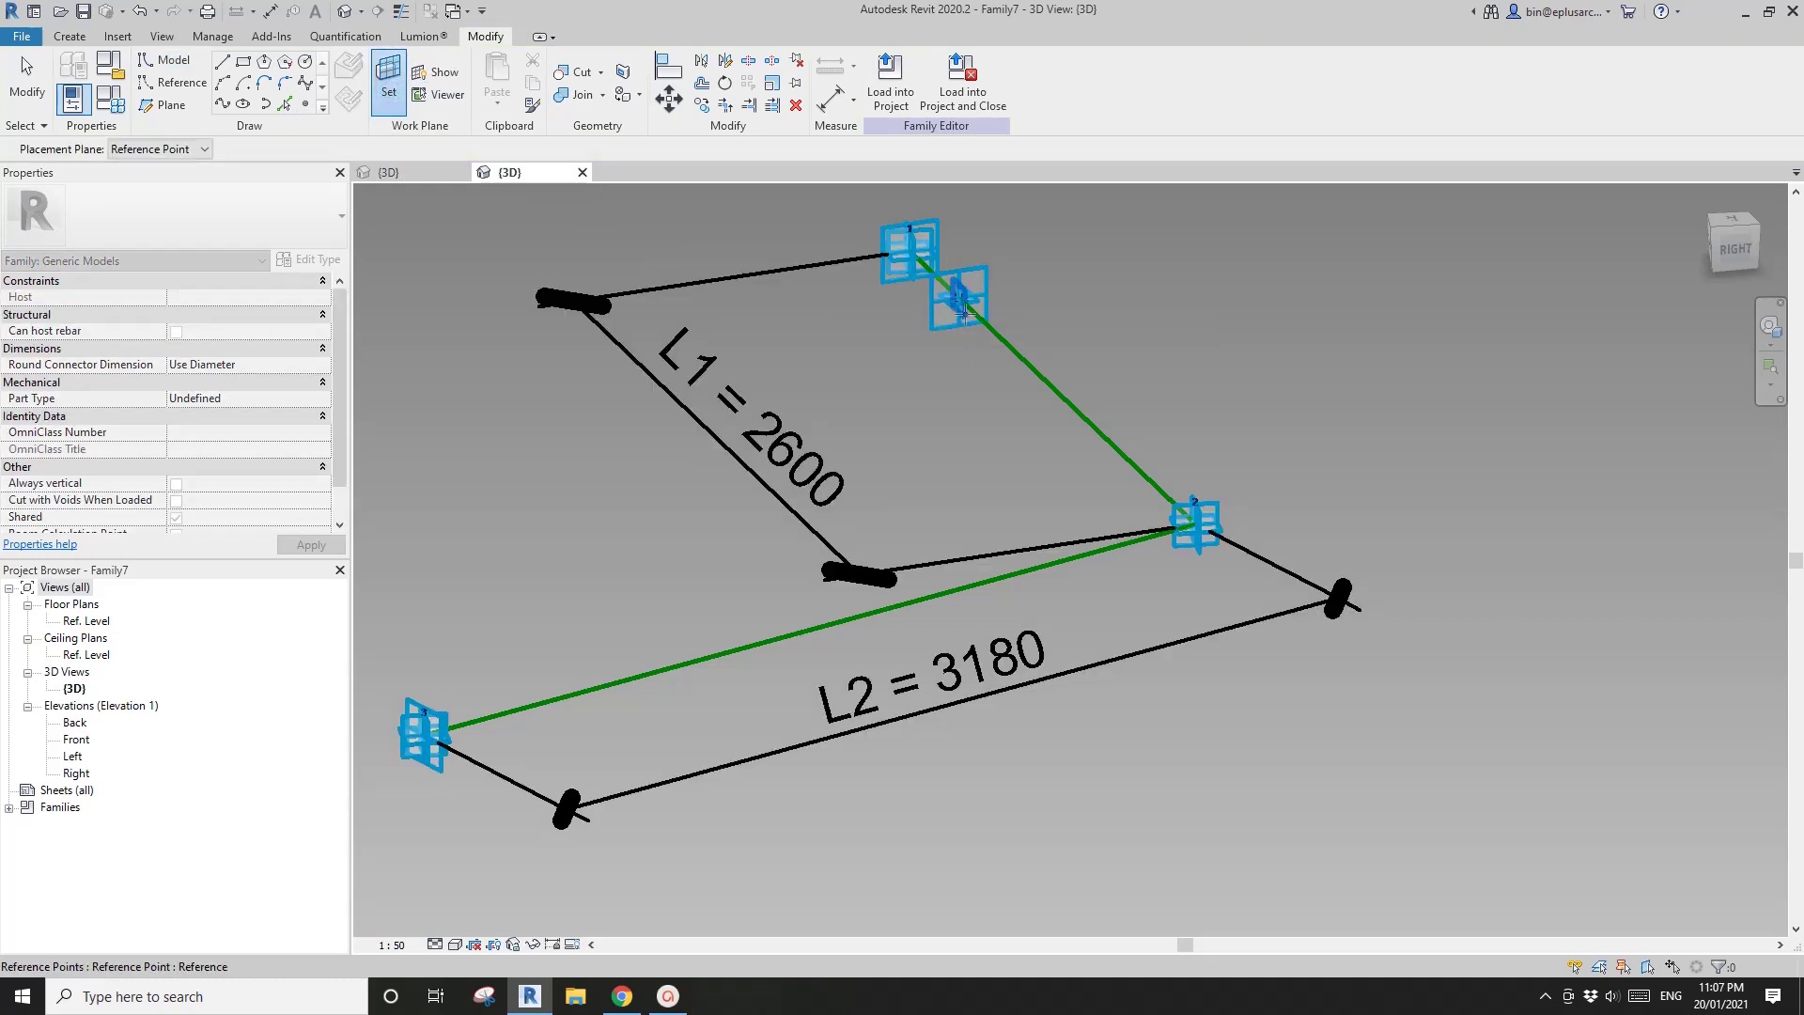
{"action": "left_click", "coordinate": [964, 314]}
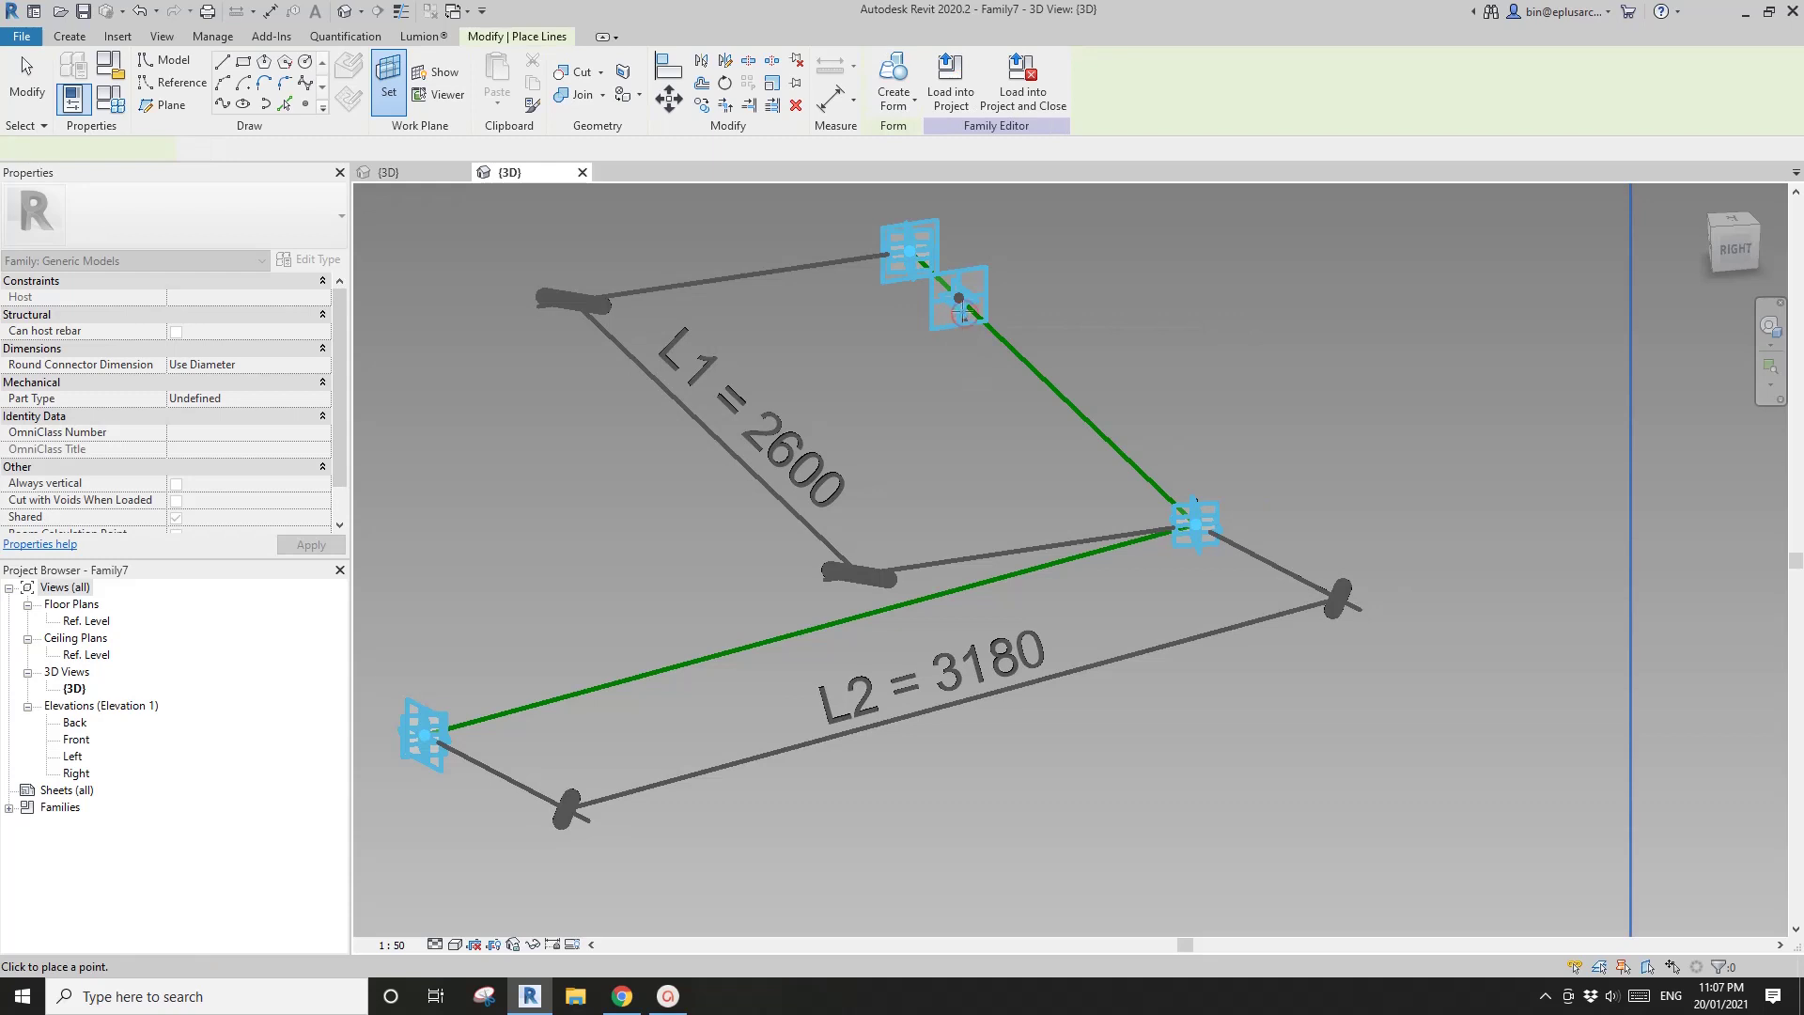
Place a reference point on the hosted point and dismiss the identical-points warning.
{"action": "left_click", "coordinate": [960, 302]}
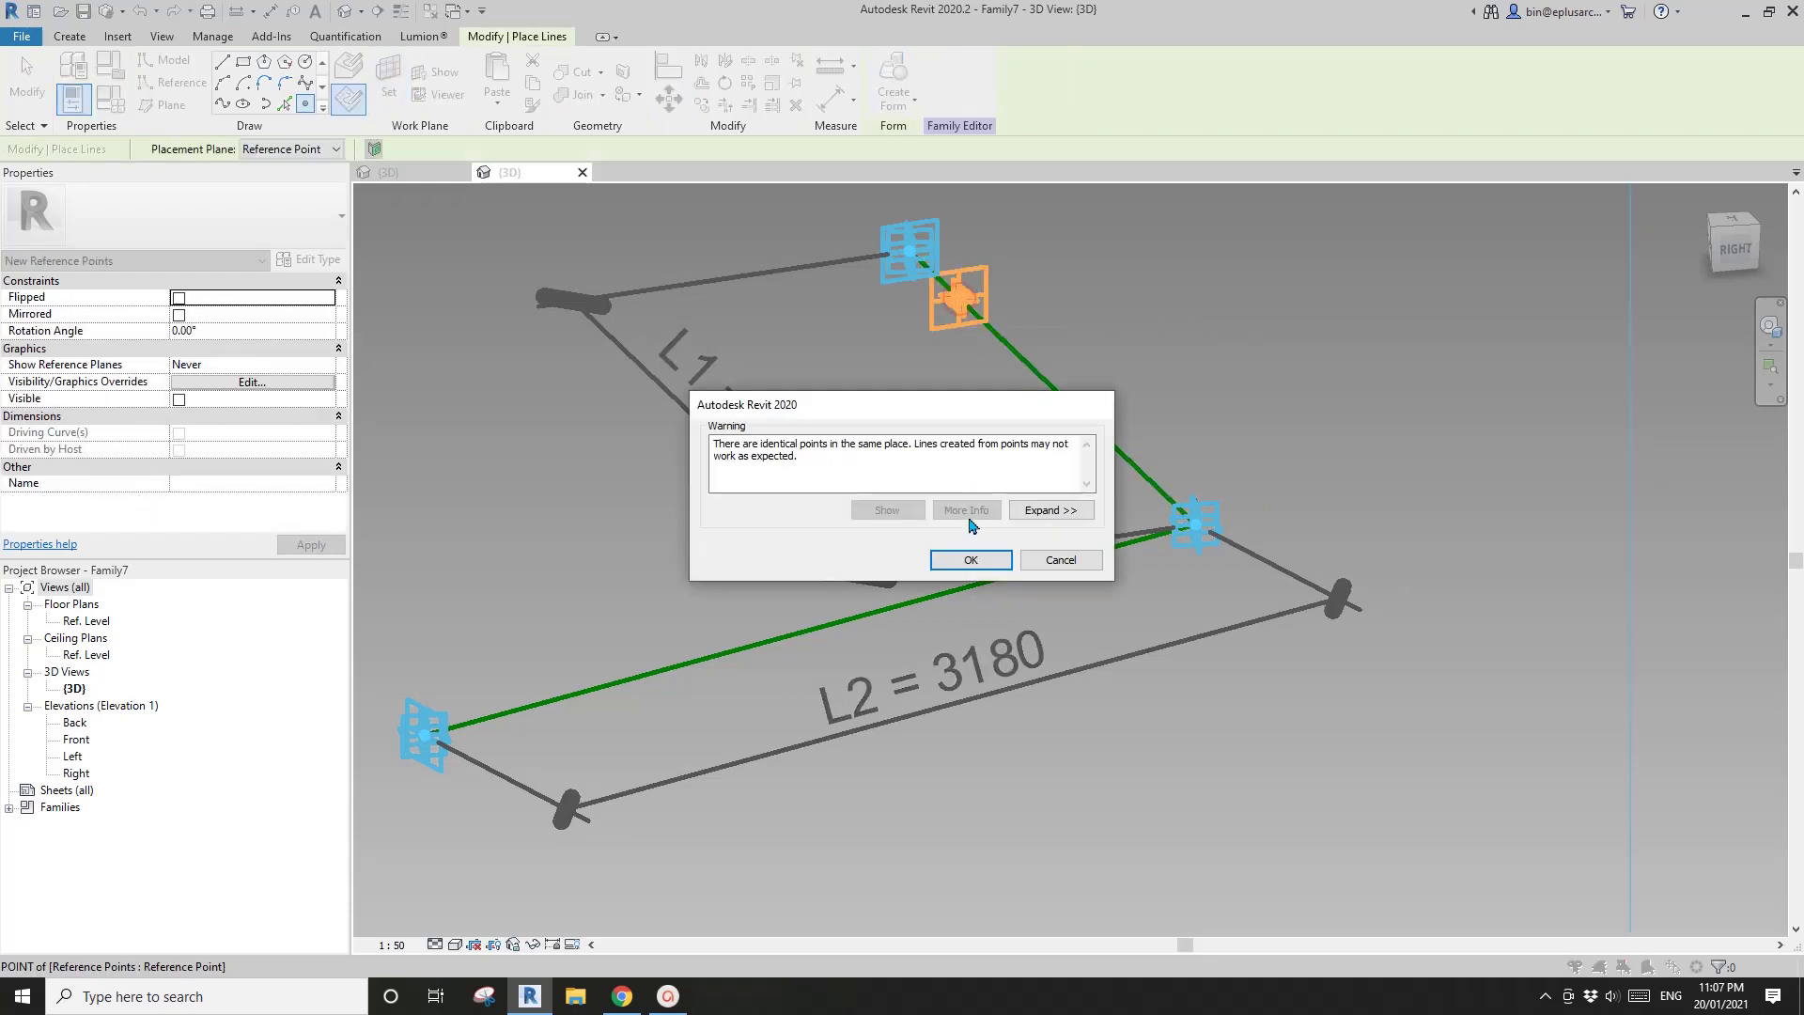
{"action": "left_click", "coordinate": [970, 559]}
{"action": "key", "text": "Escape"}
{"action": "key", "text": "Escape"}
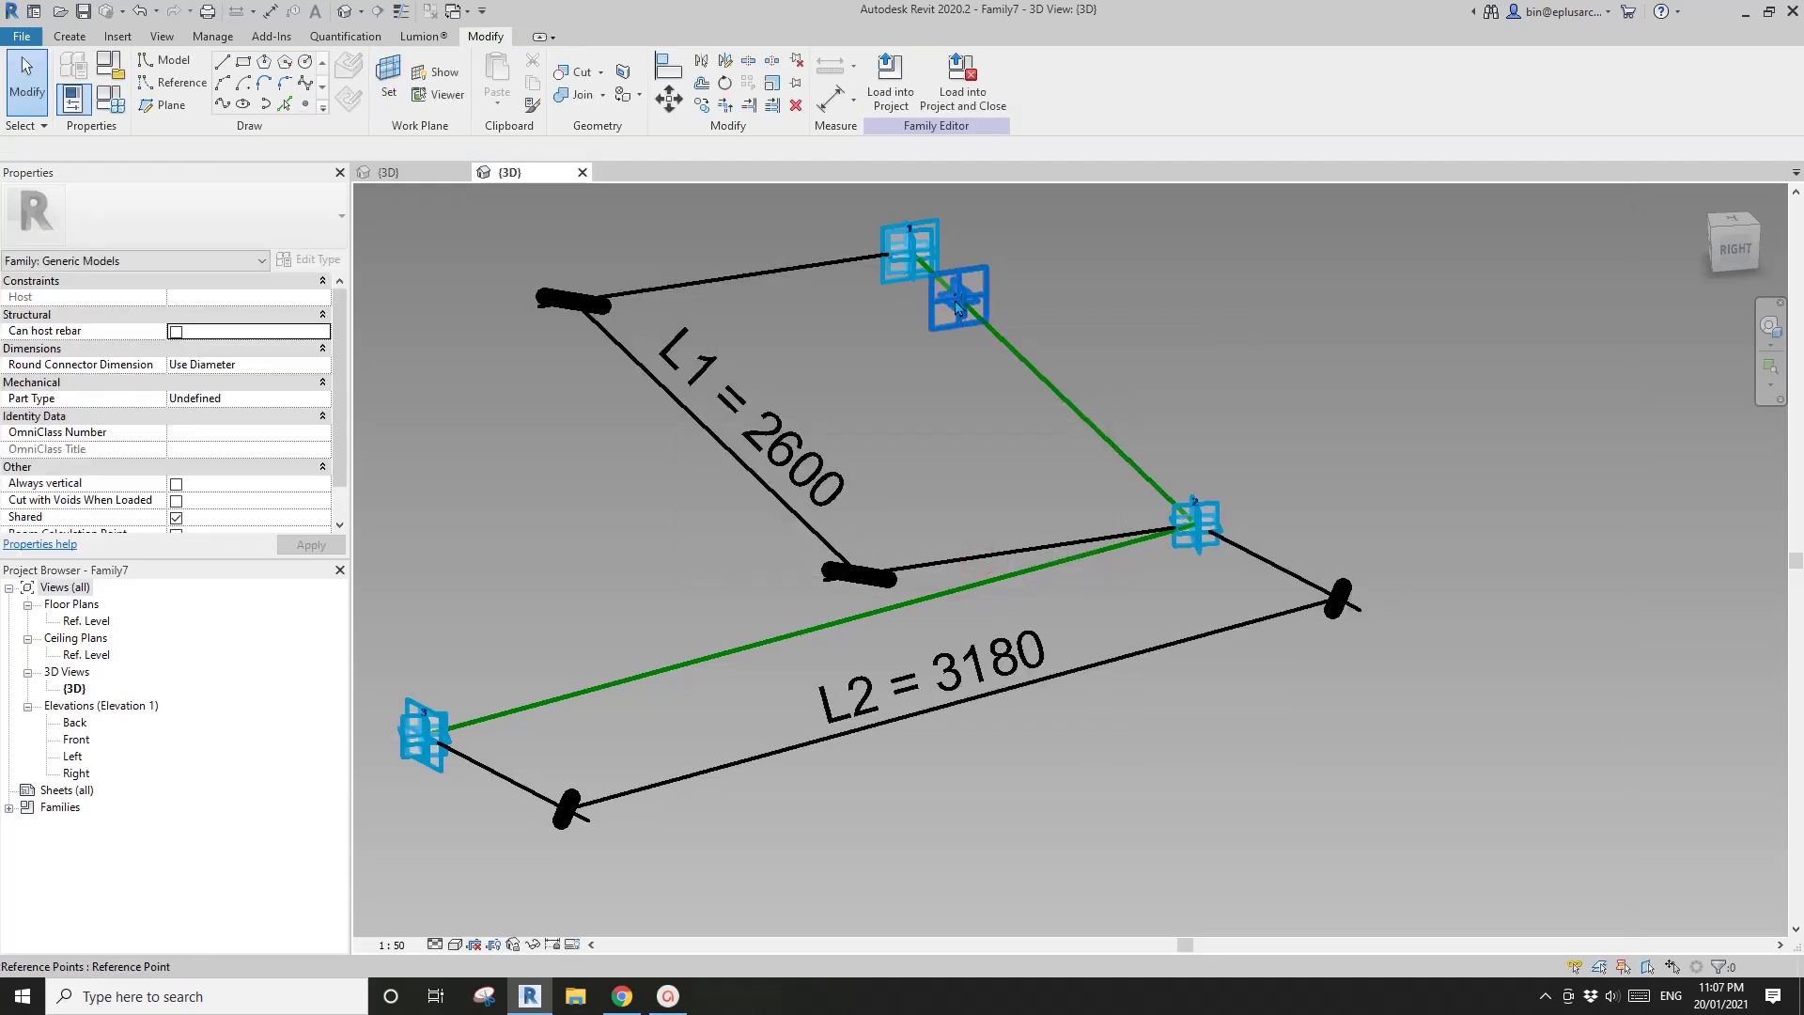
{"action": "left_click", "coordinate": [962, 301]}
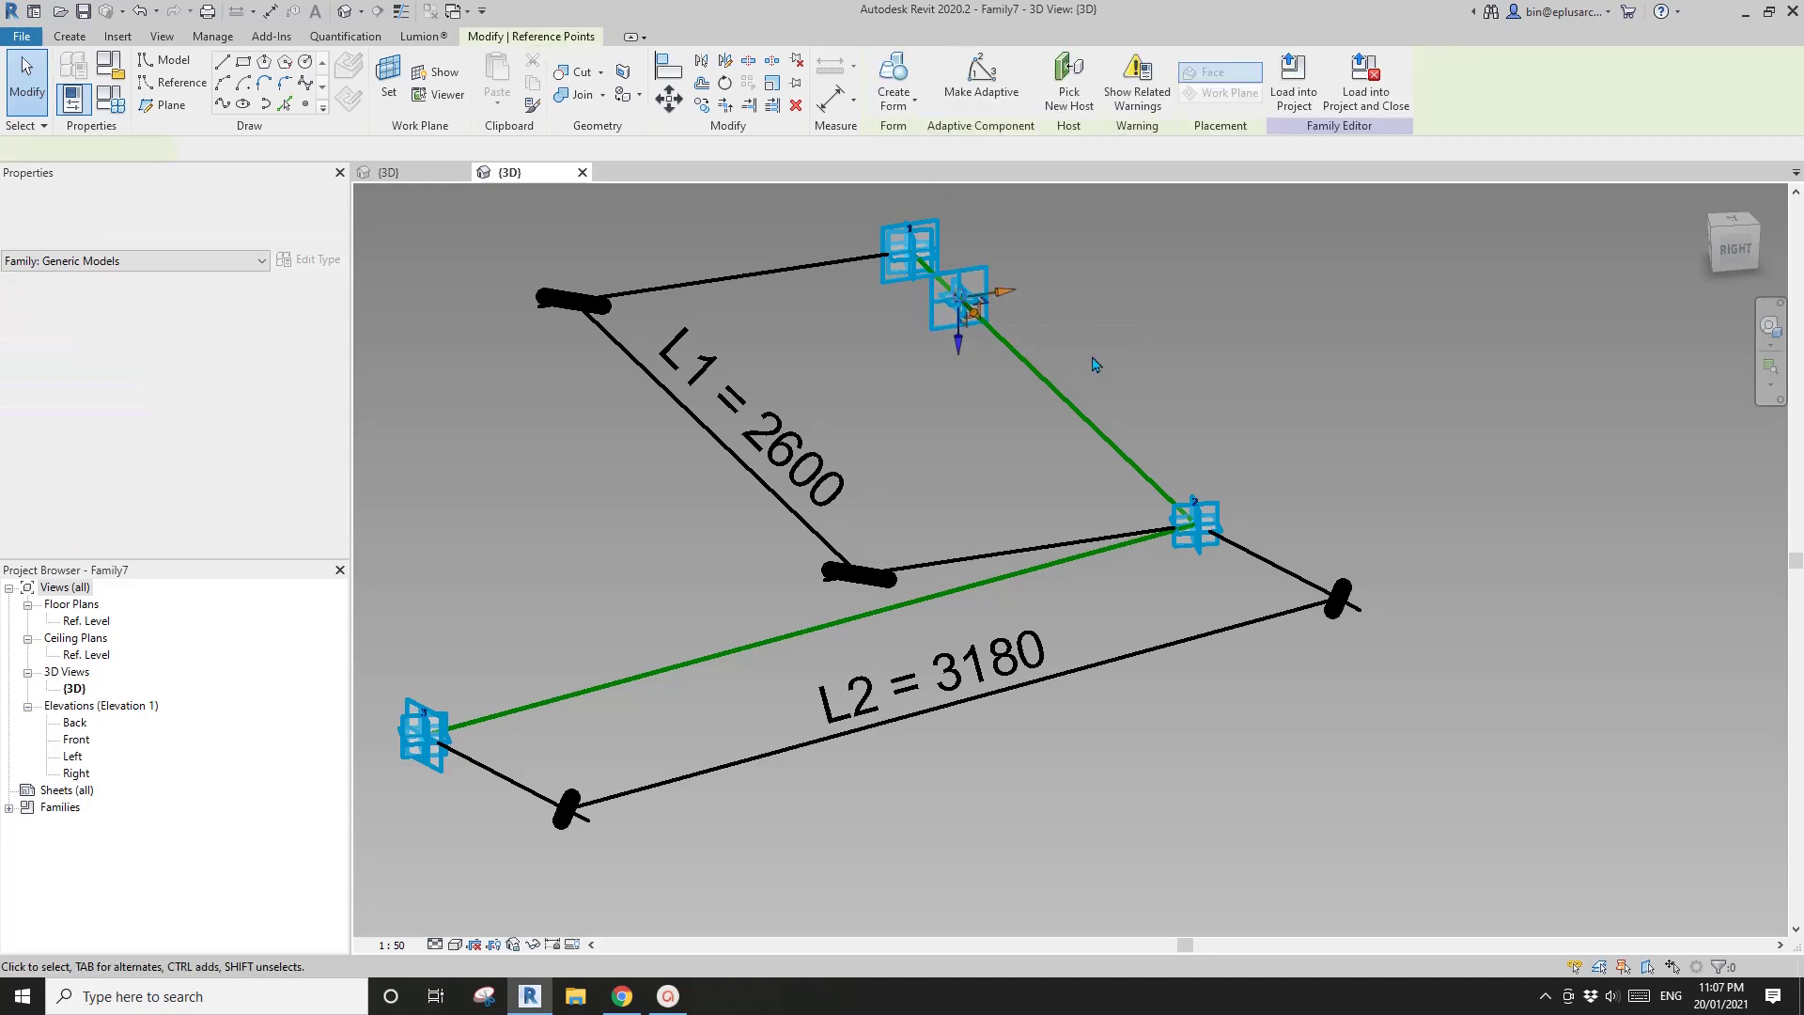
Lift the new reference point 371.1 off the hosted point's plane.
{"action": "middle_click_drag", "start_coordinate": [966, 302], "coordinate": [1027, 425], "text": "shift"}
{"action": "left_click", "coordinate": [986, 320]}
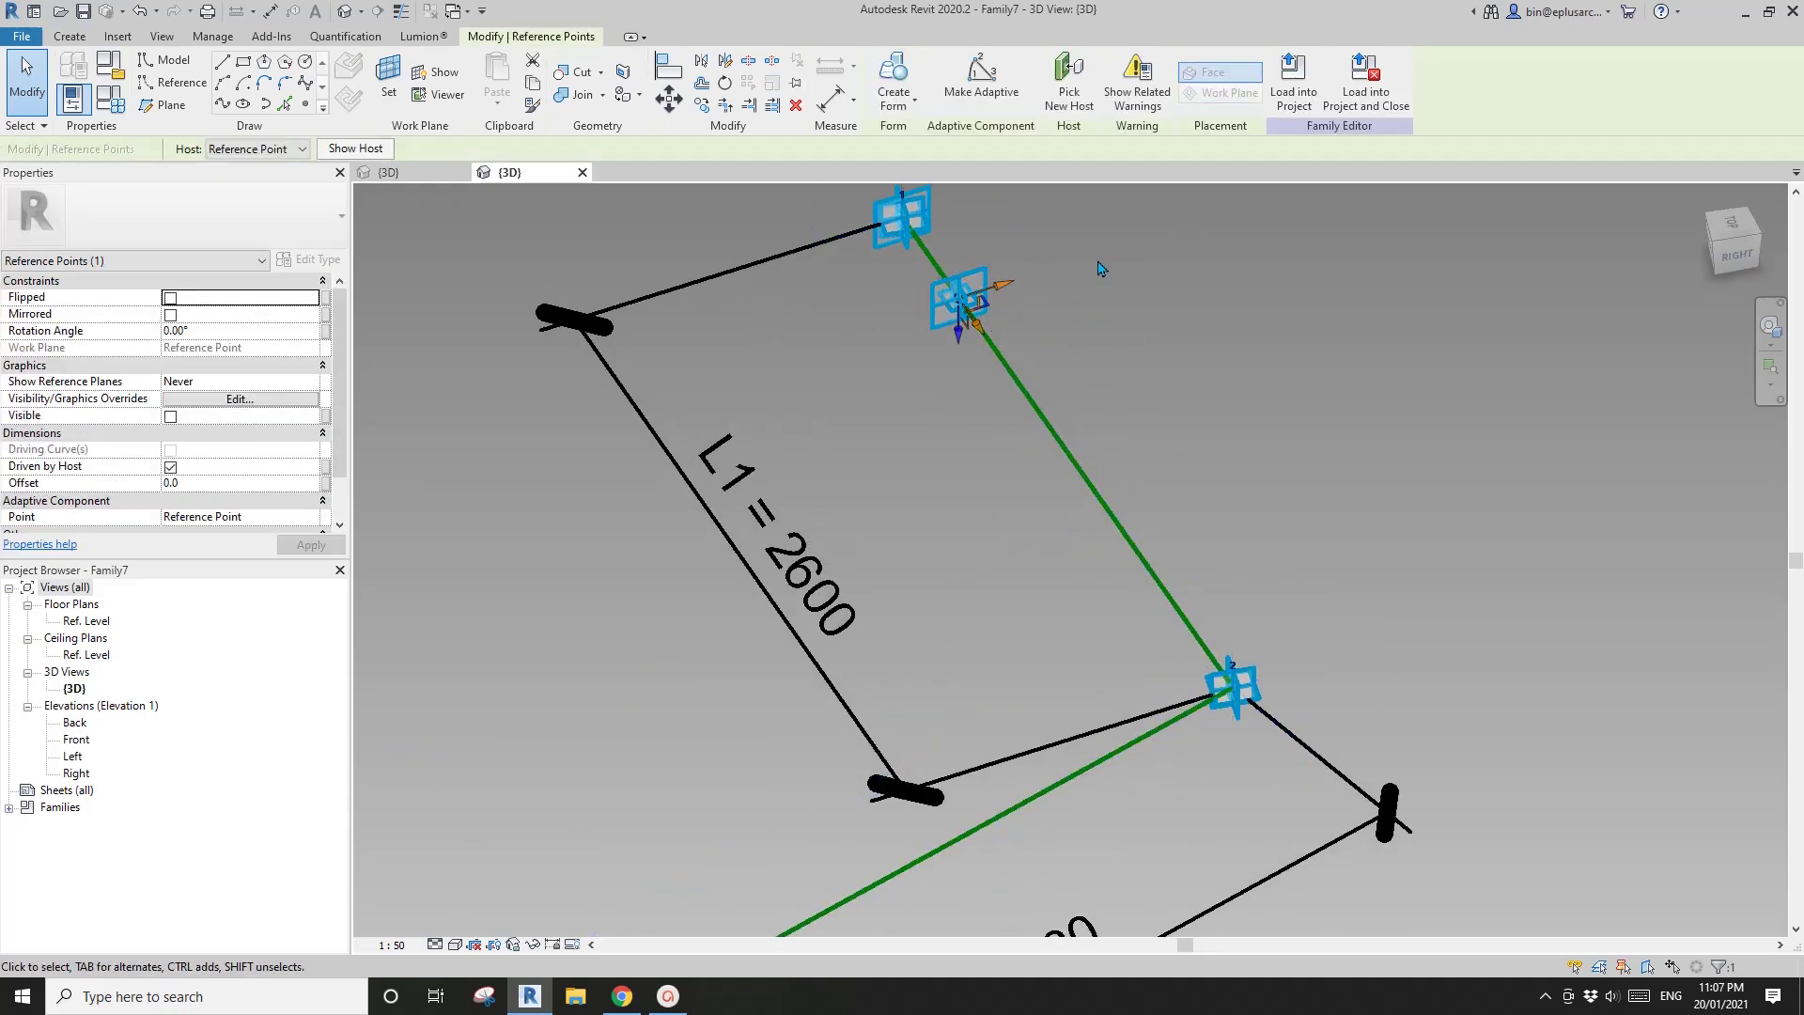
{"action": "left_click_drag", "start_coordinate": [999, 297], "coordinate": [1107, 264]}
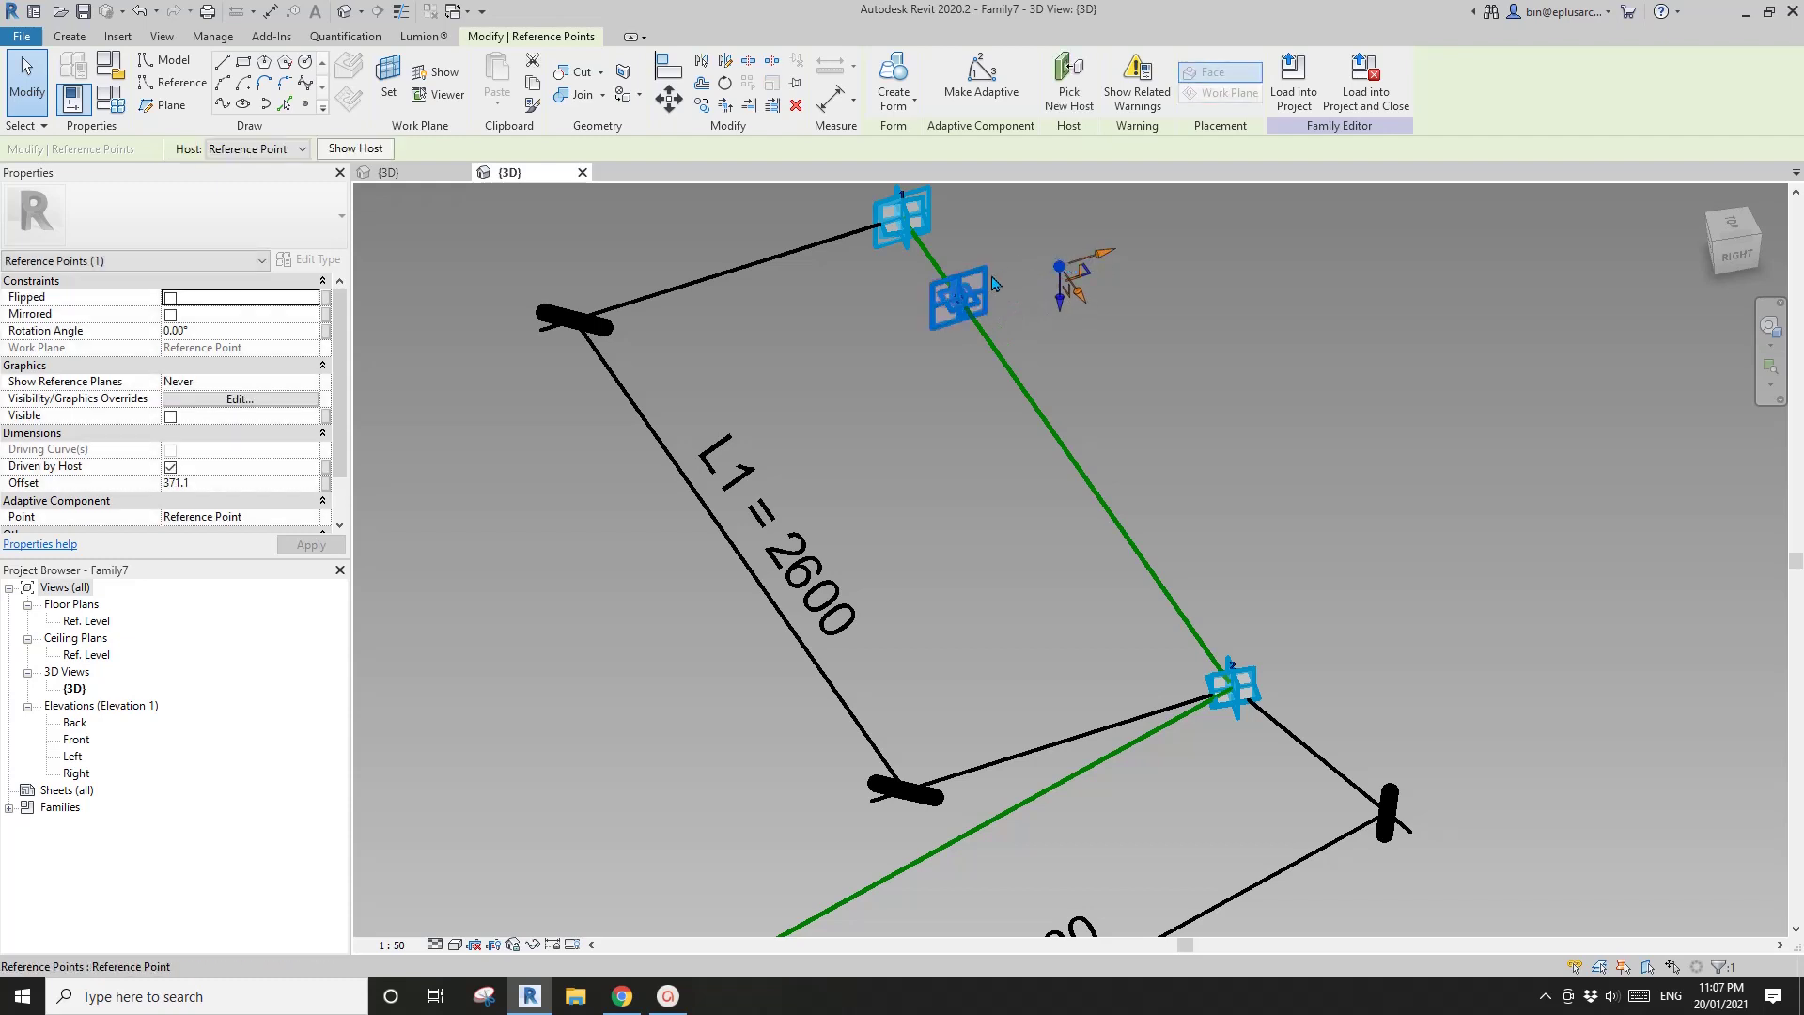
Set the hosted line point's Rotation Angle to 180 and reselect the offset point.
{"action": "left_click", "coordinate": [953, 310]}
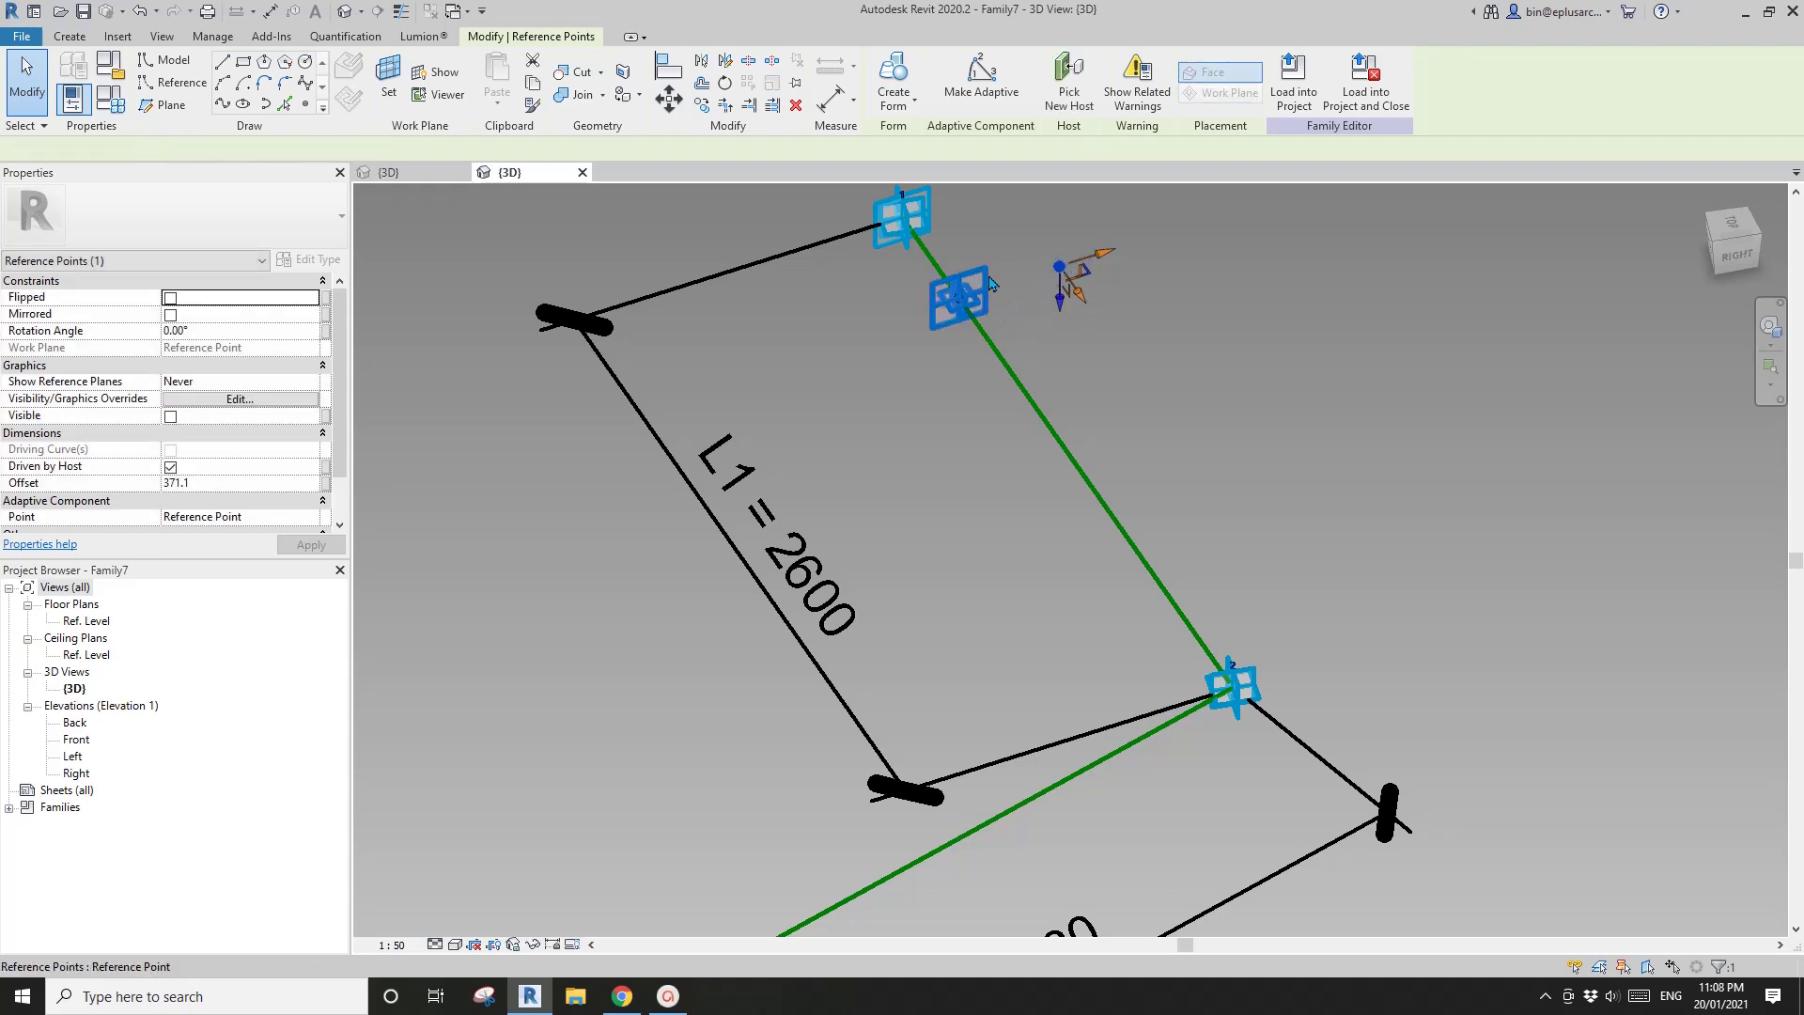
{"action": "left_click", "coordinate": [236, 334]}
{"action": "type", "text": "18"}
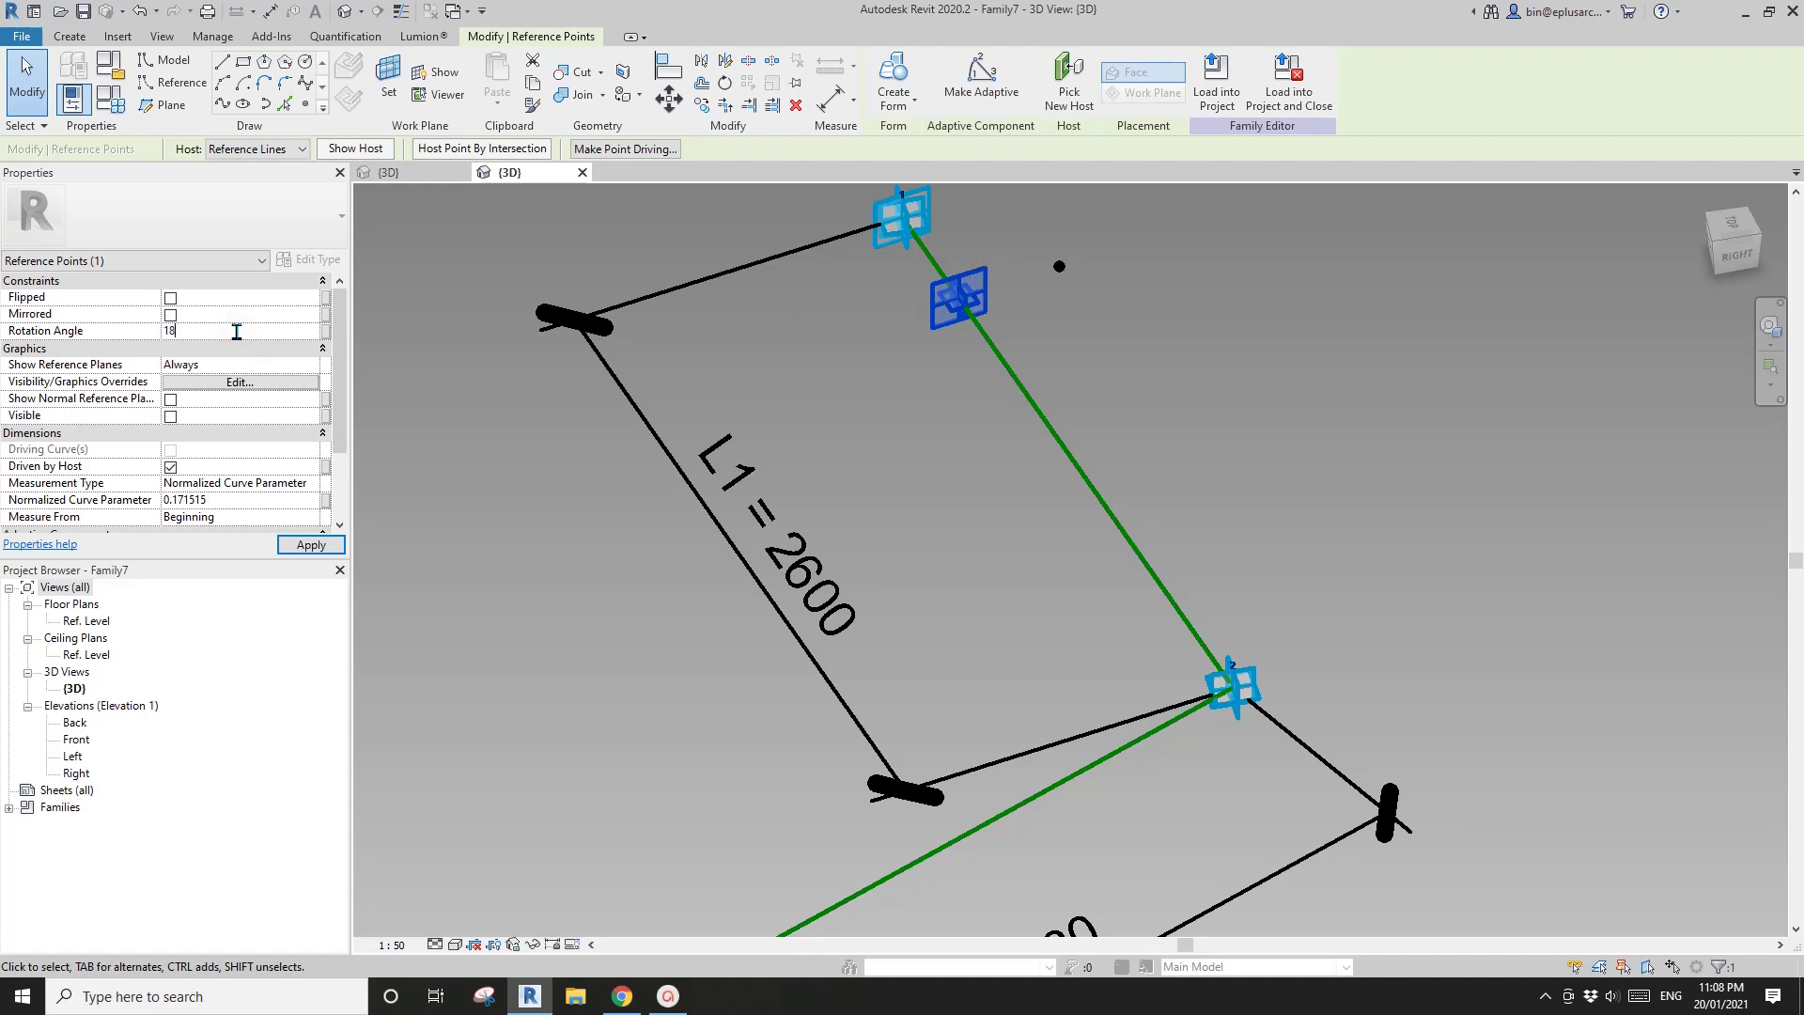
{"action": "type", "text": "0"}
{"action": "left_click", "coordinate": [1128, 370]}
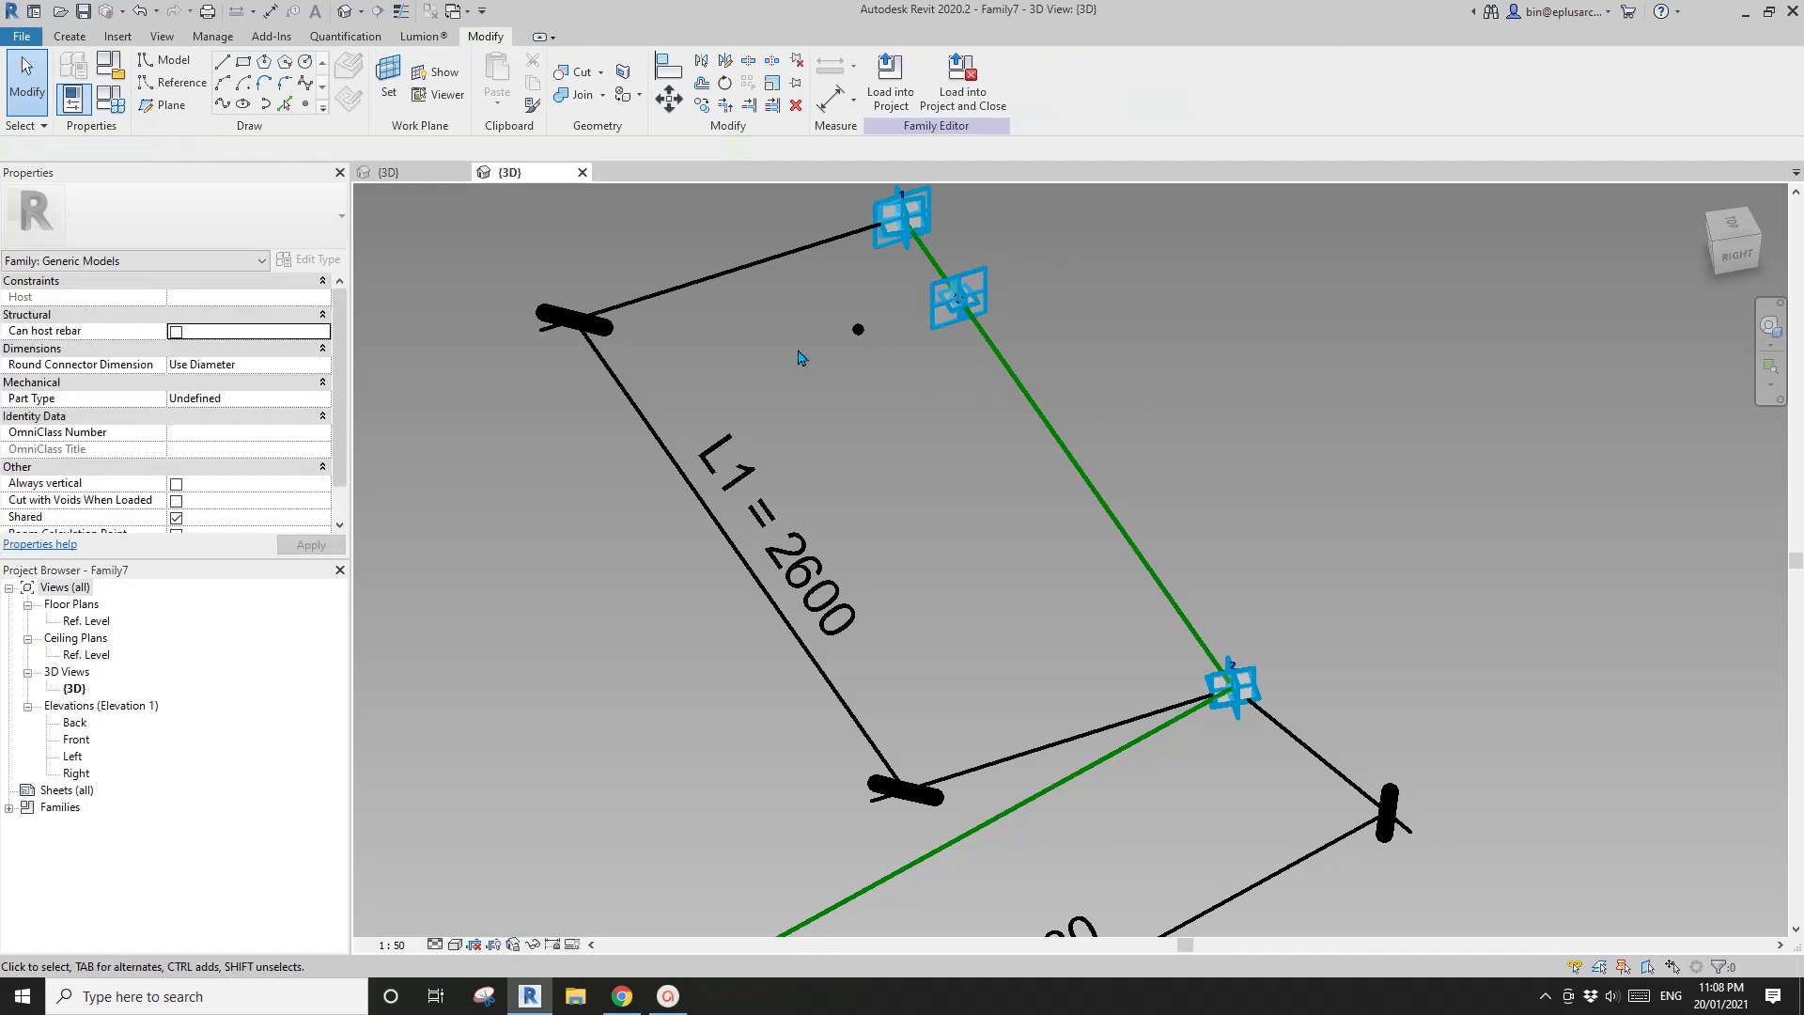
{"action": "left_click", "coordinate": [860, 332]}
{"action": "scroll", "coordinate": [864, 328], "scroll_direction": "down", "scroll_amount": 2}
{"action": "middle_click_drag", "start_coordinate": [877, 511], "coordinate": [1227, 523], "text": "shift"}
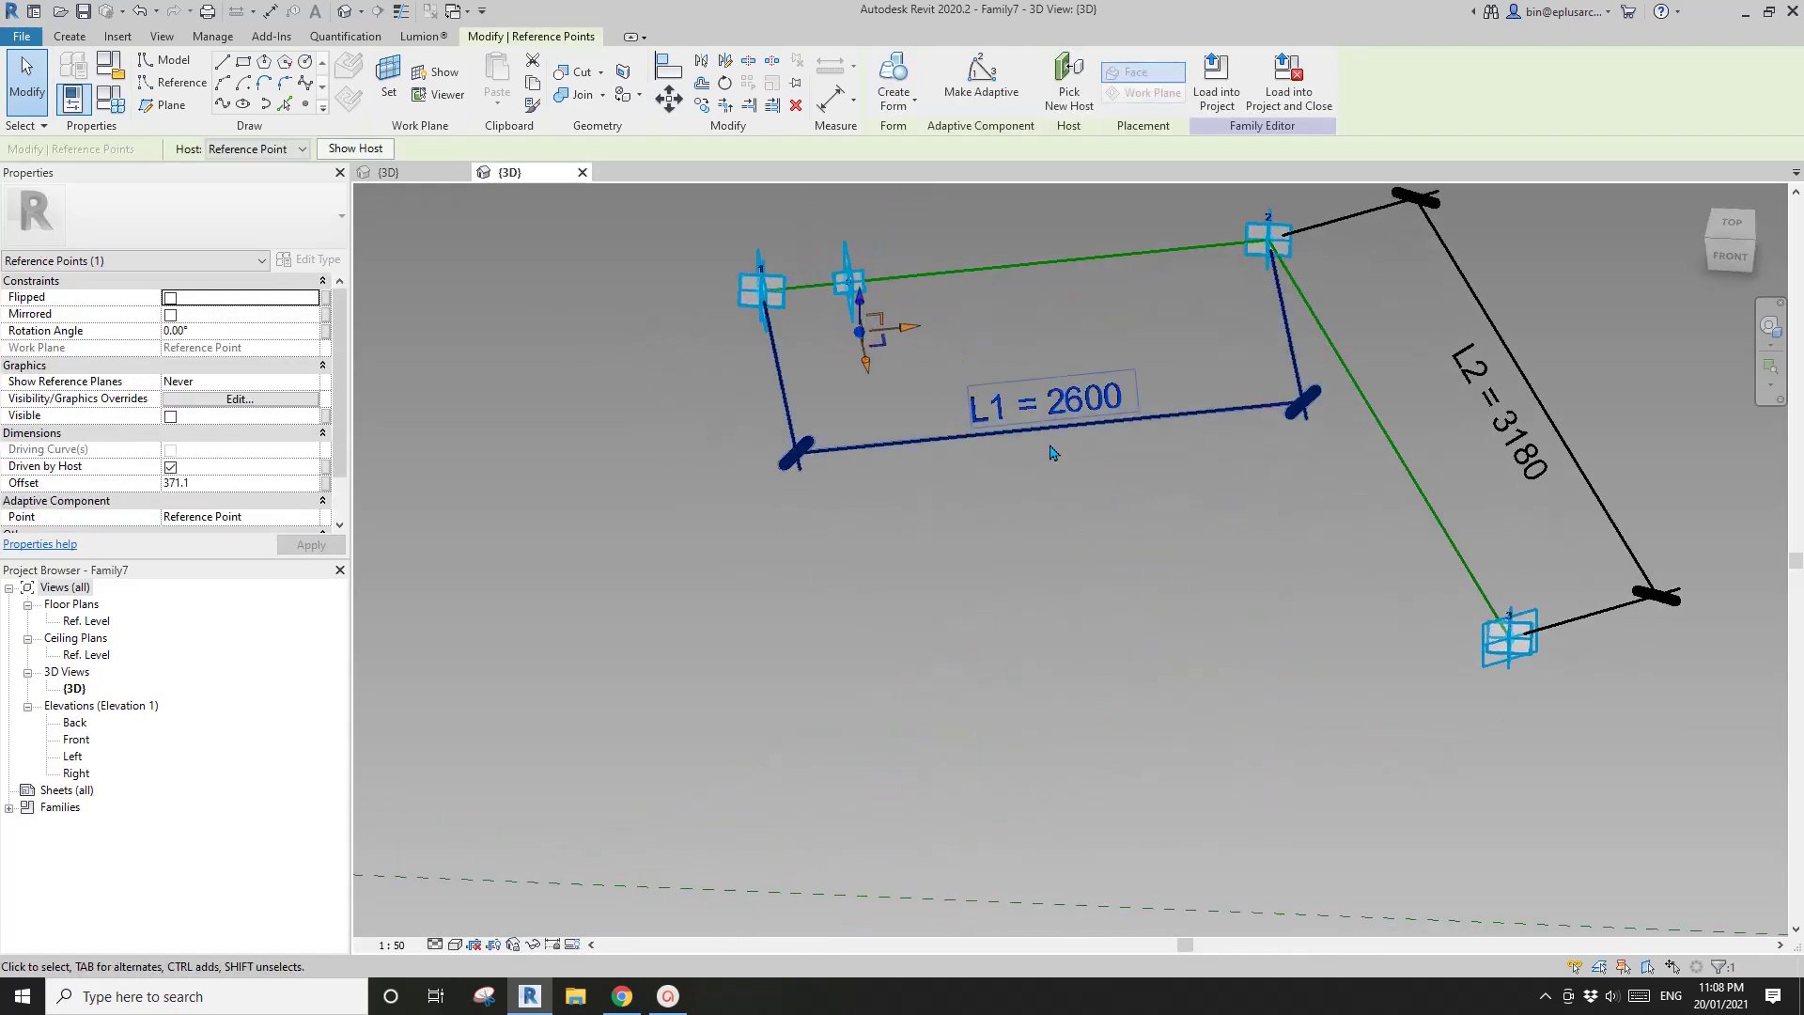
{"action": "middle_click_drag", "start_coordinate": [1050, 452], "coordinate": [1081, 526], "text": "shift"}
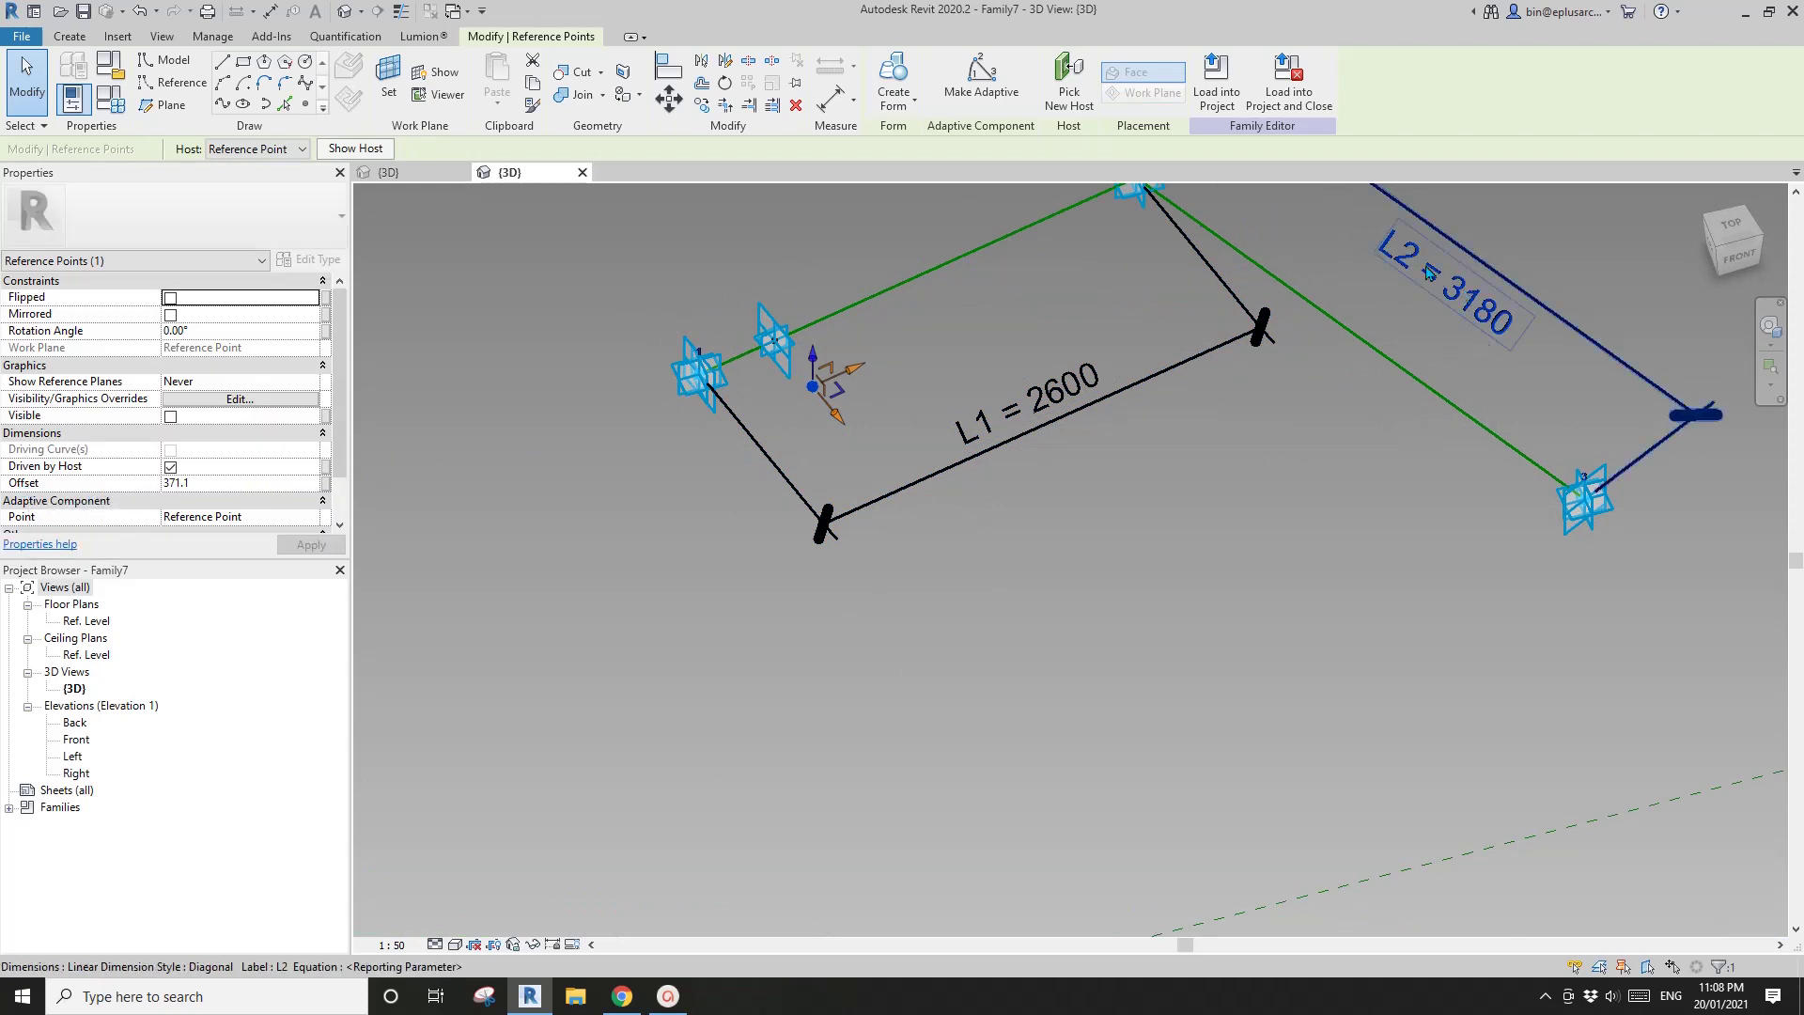
{"action": "scroll", "coordinate": [1536, 531], "scroll_direction": "down", "scroll_amount": 1}
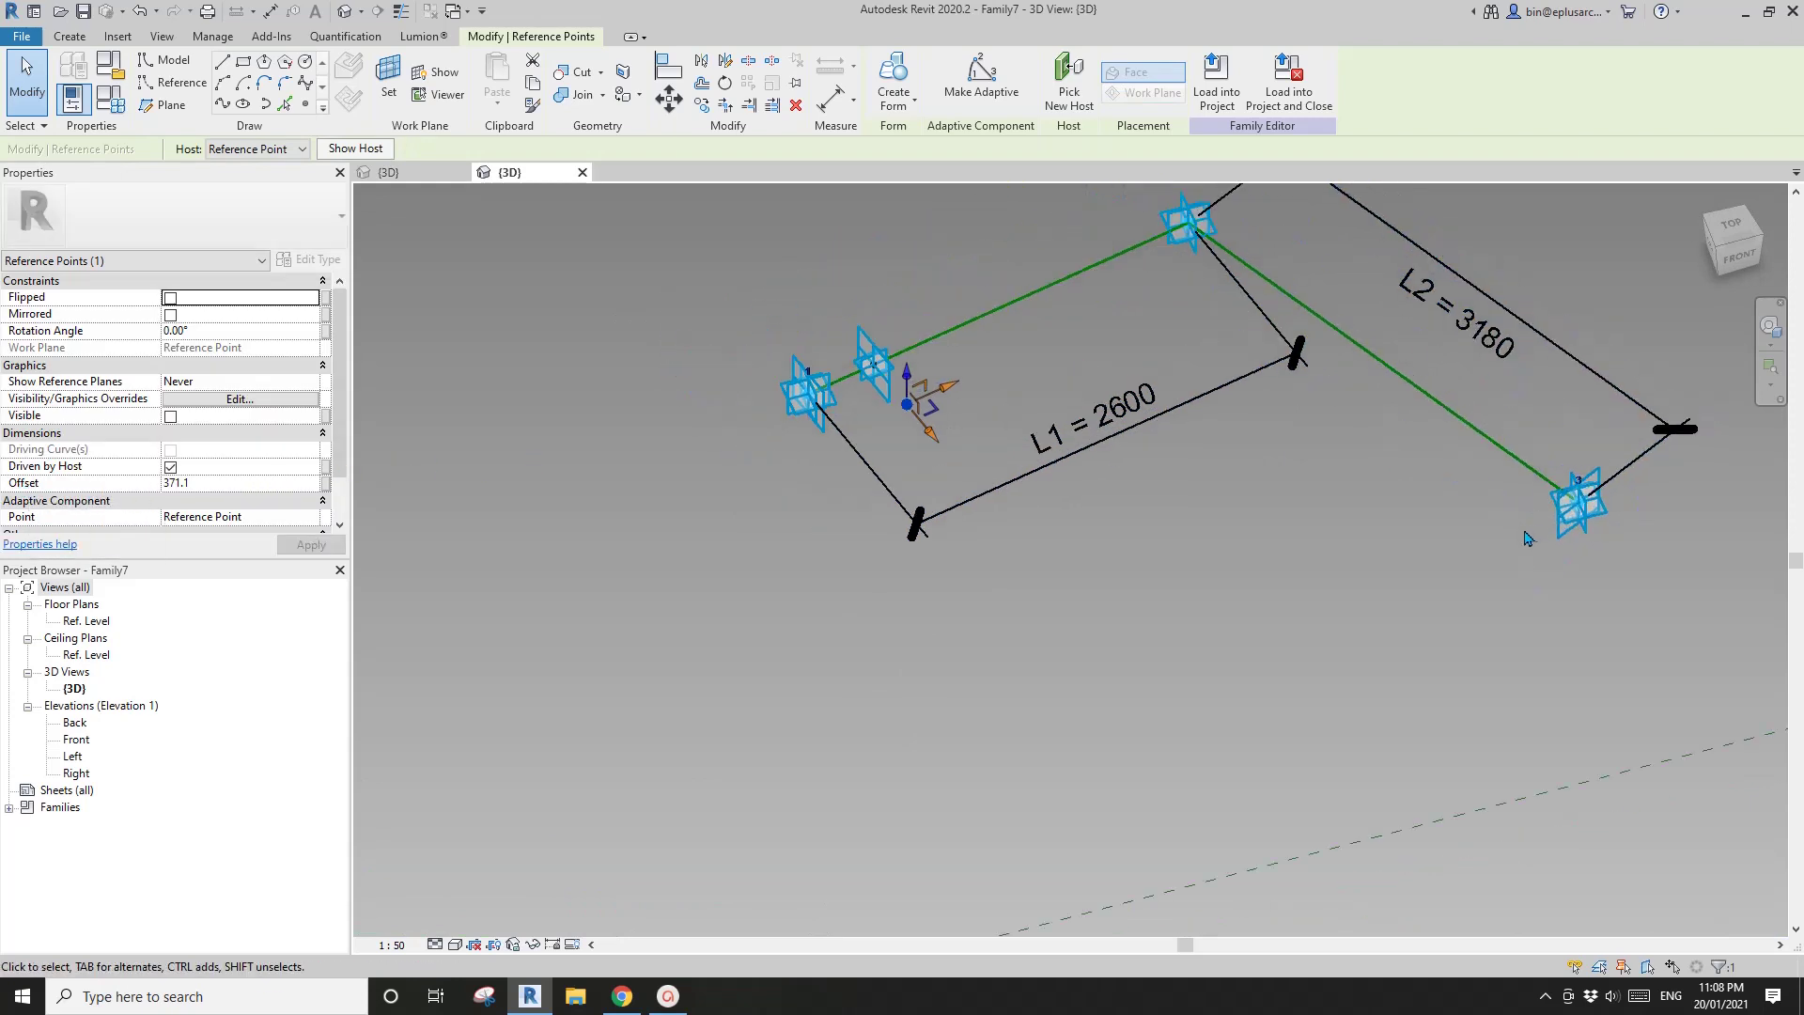
{"action": "middle_click_drag", "start_coordinate": [1531, 535], "coordinate": [1514, 589]}
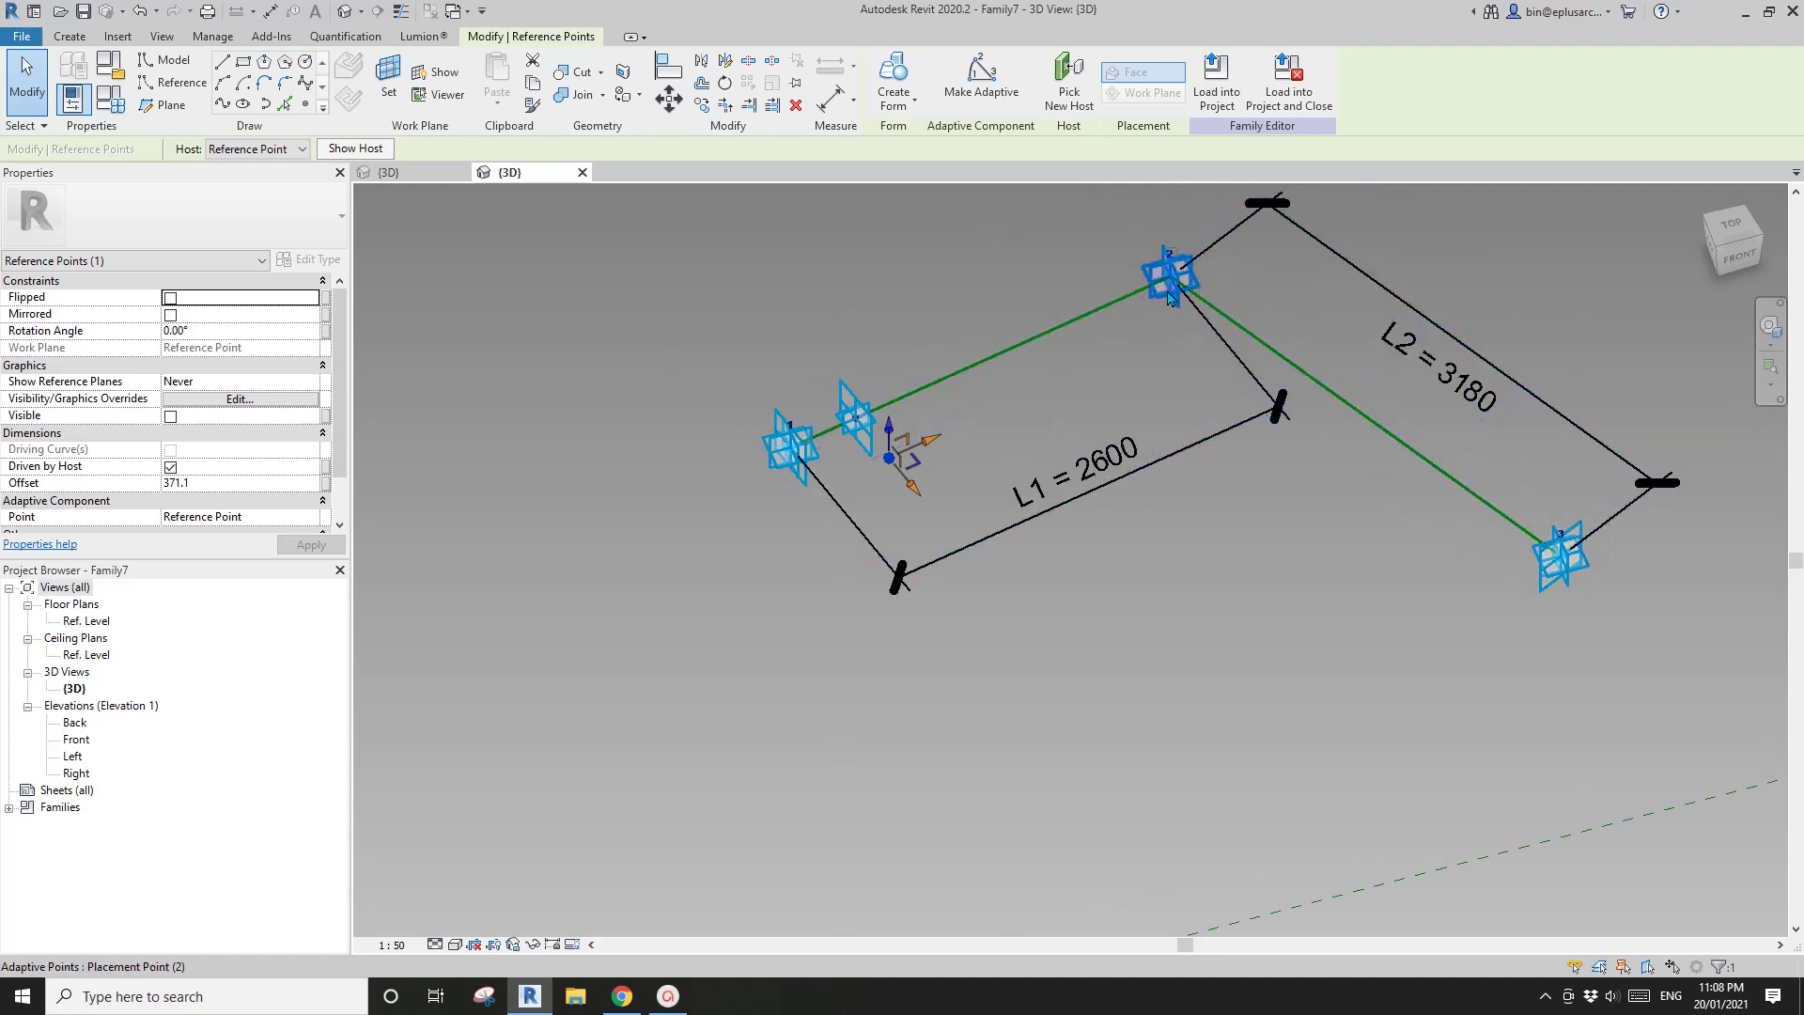
{"action": "middle_click_drag", "start_coordinate": [1131, 466], "coordinate": [886, 465], "text": "shift"}
{"action": "scroll", "coordinate": [886, 463], "scroll_direction": "up", "scroll_amount": 1}
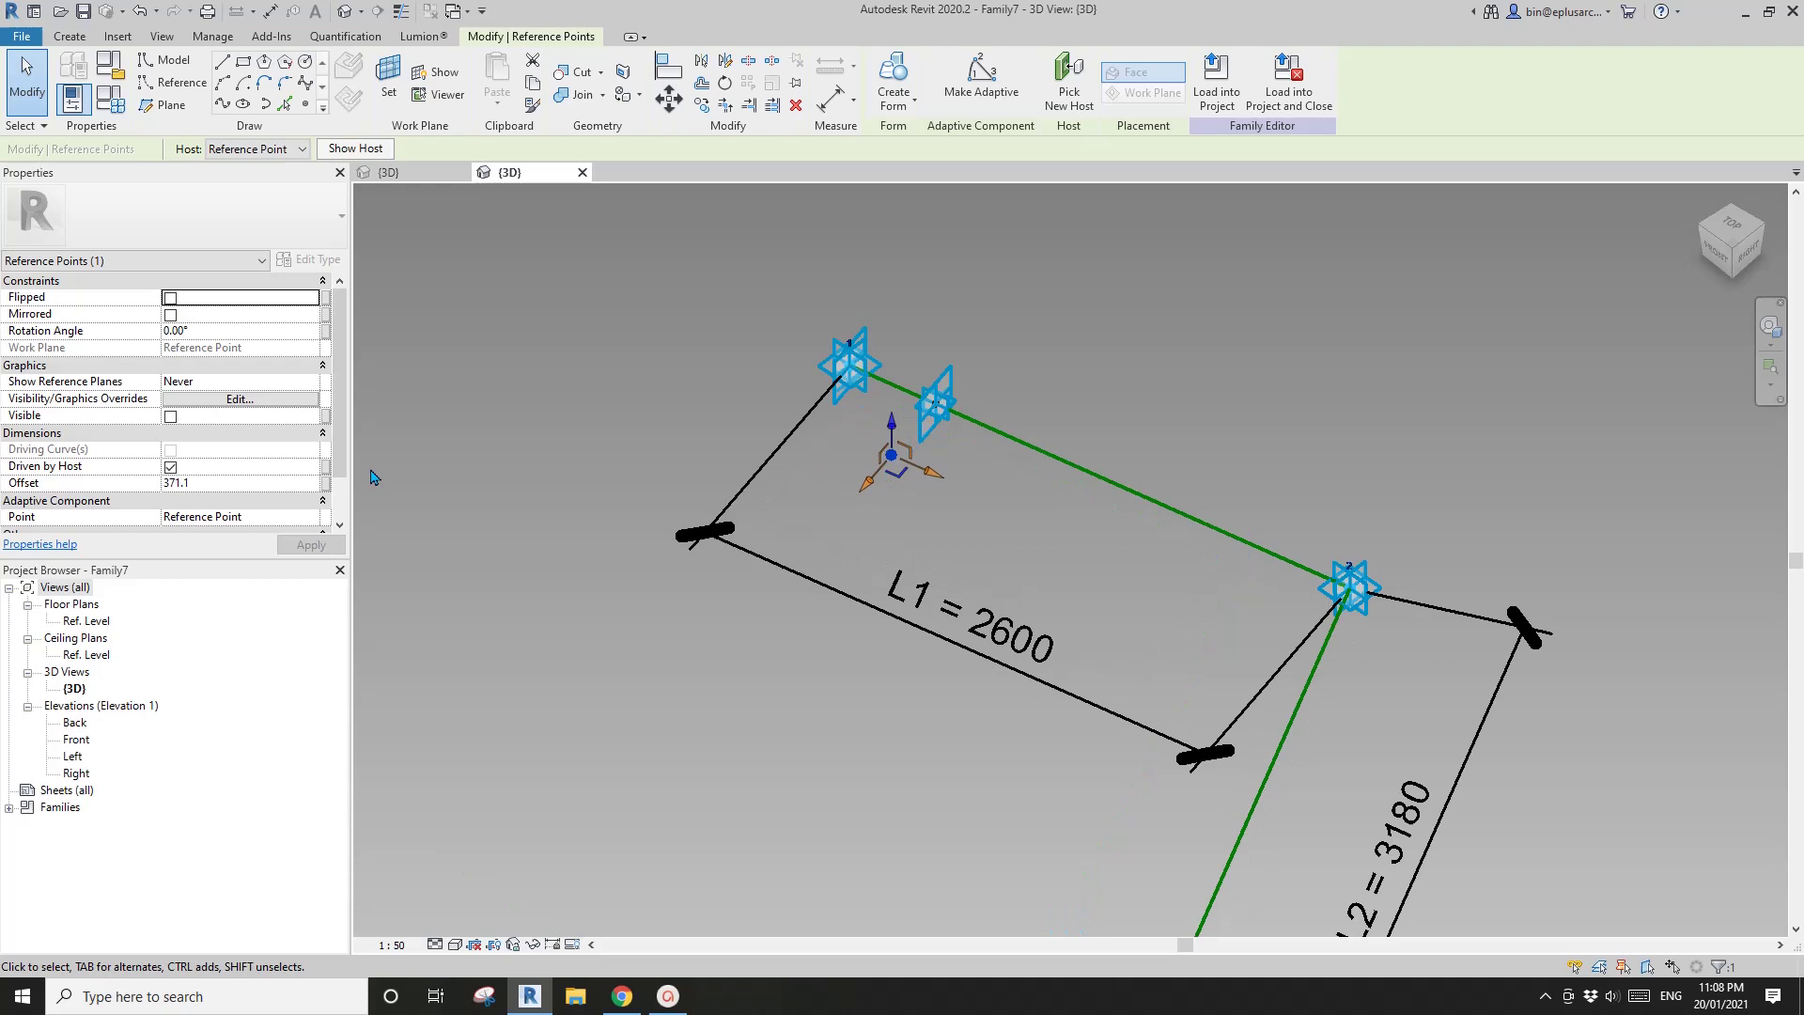
Drive the offset point's offset with the L2 parameter.
{"action": "left_click", "coordinate": [325, 487]}
{"action": "left_click", "coordinate": [495, 340]}
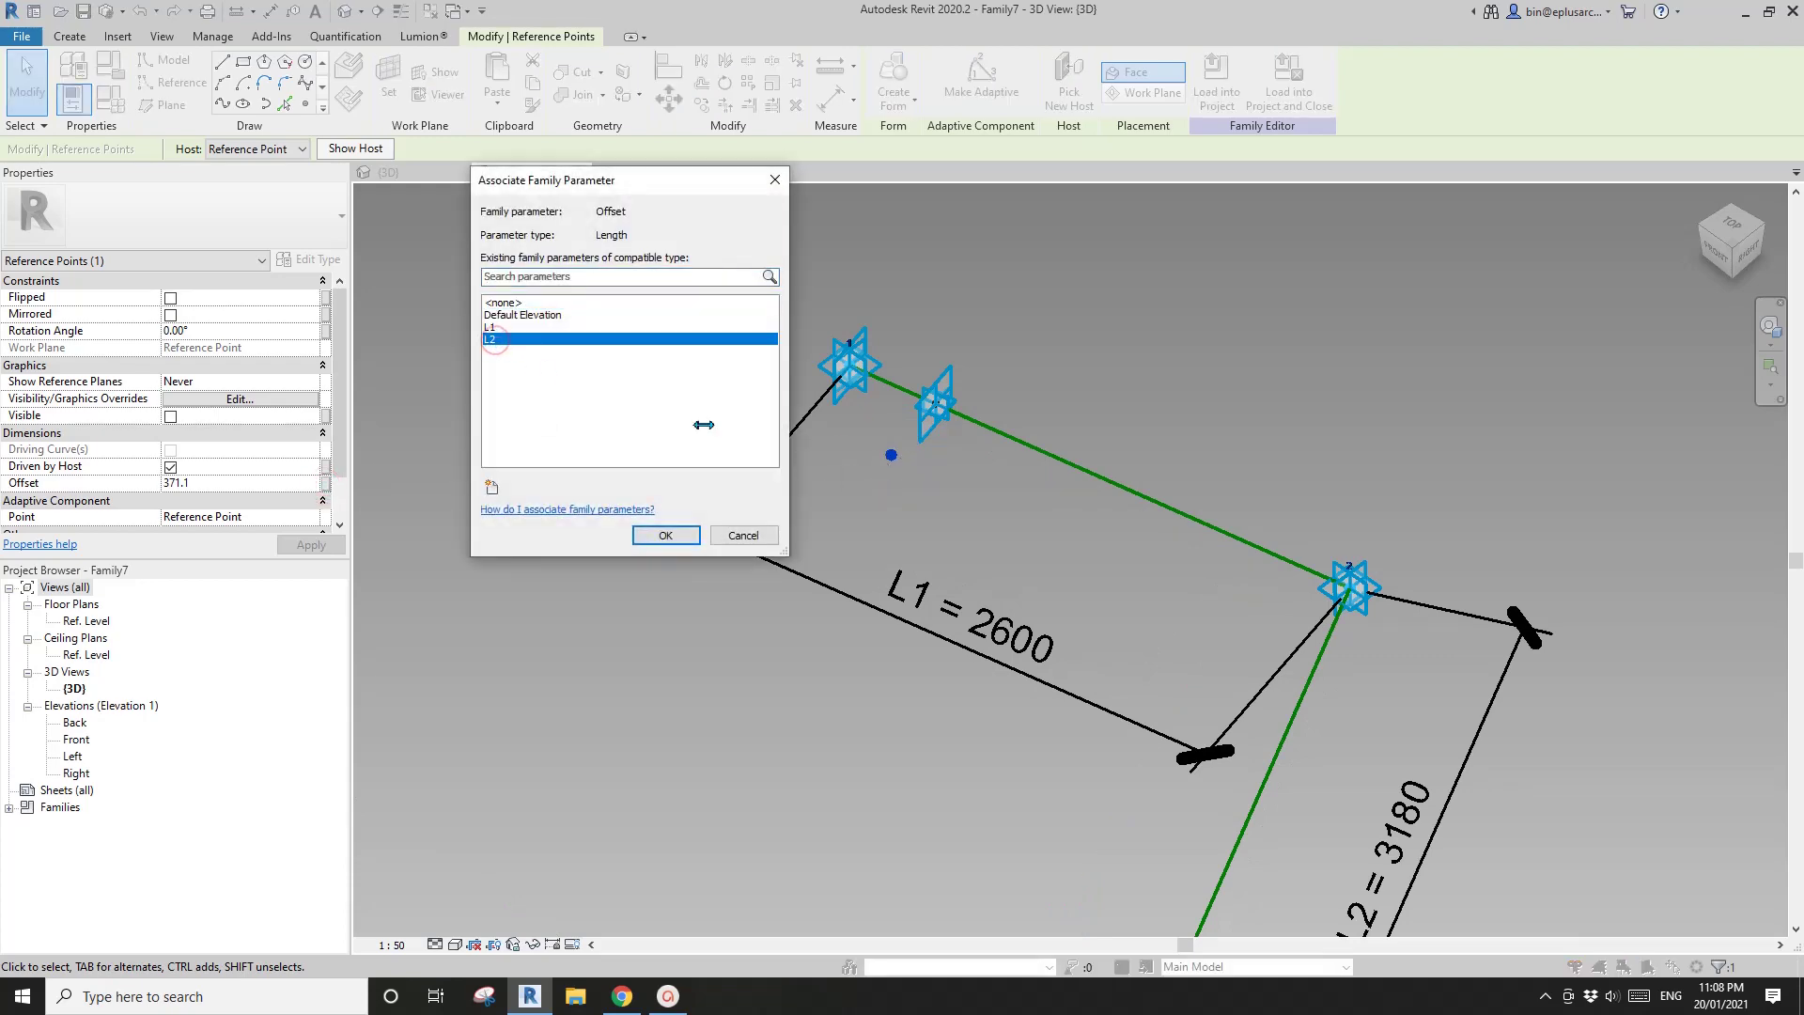
{"action": "left_click", "coordinate": [665, 535]}
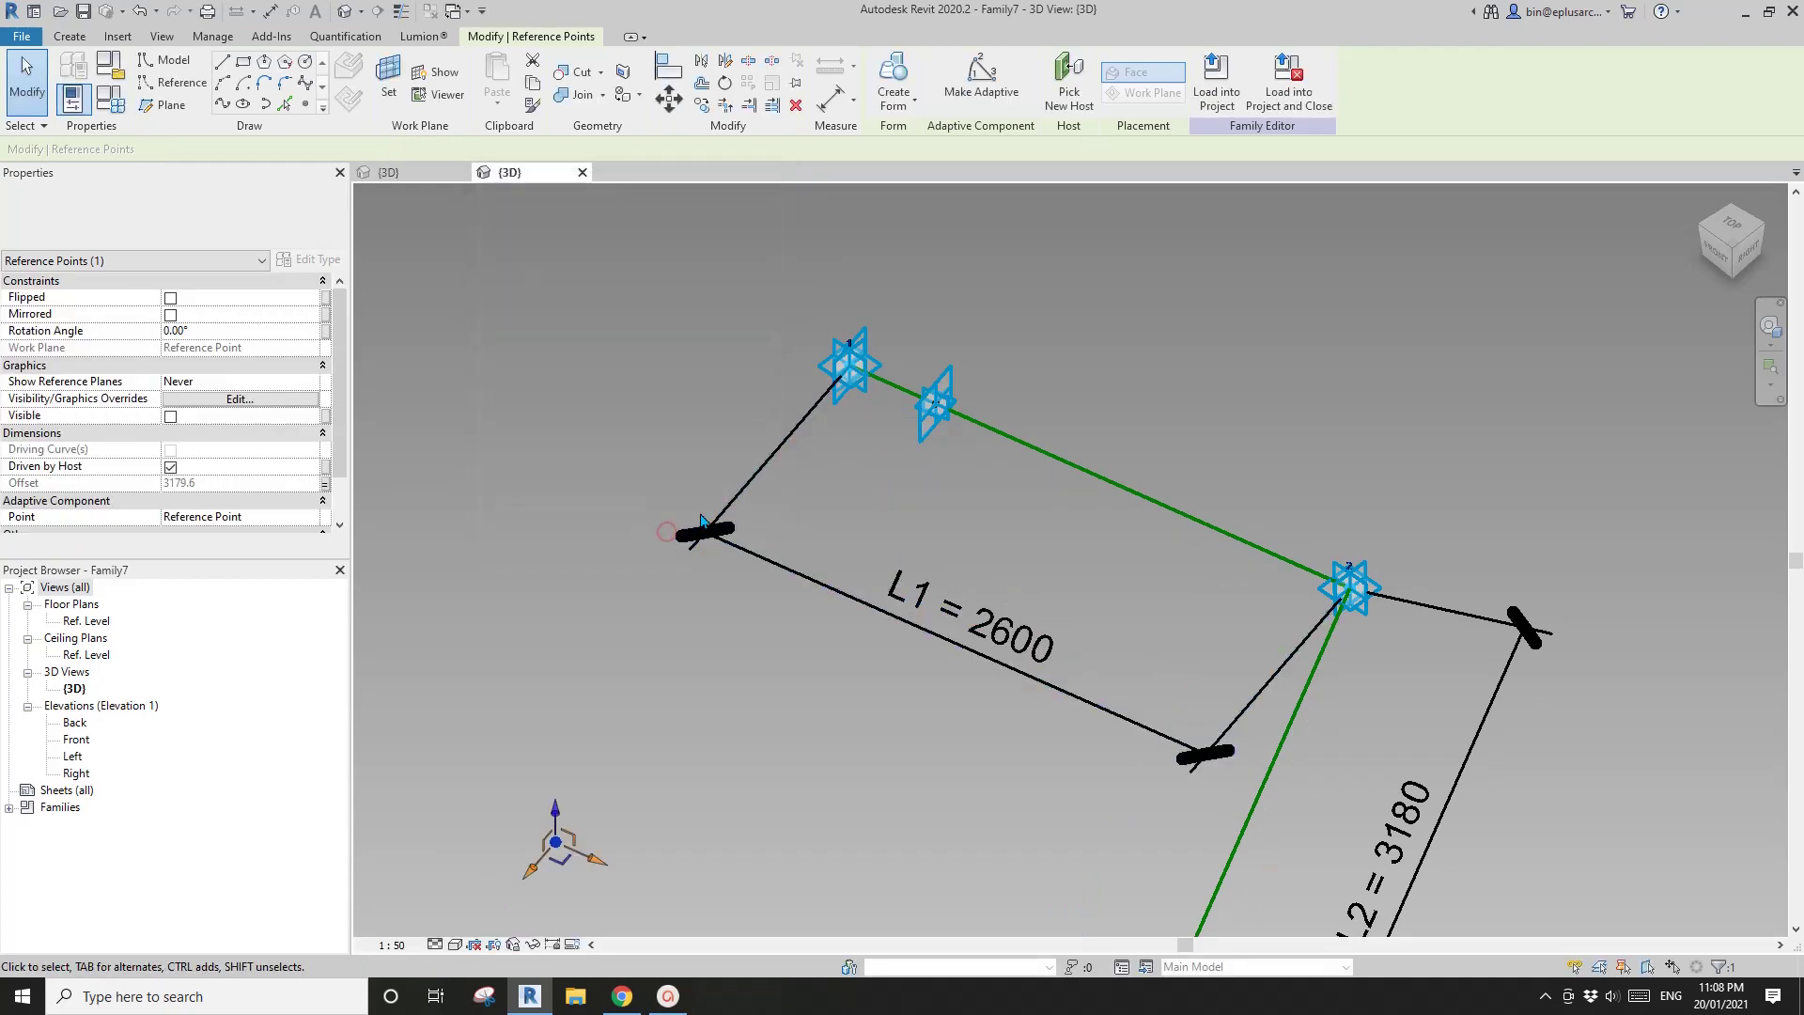
{"action": "scroll", "coordinate": [835, 433], "scroll_direction": "down", "scroll_amount": 2}
Copy the two hosted points further along the line with CO.
{"action": "left_click", "coordinate": [833, 433]}
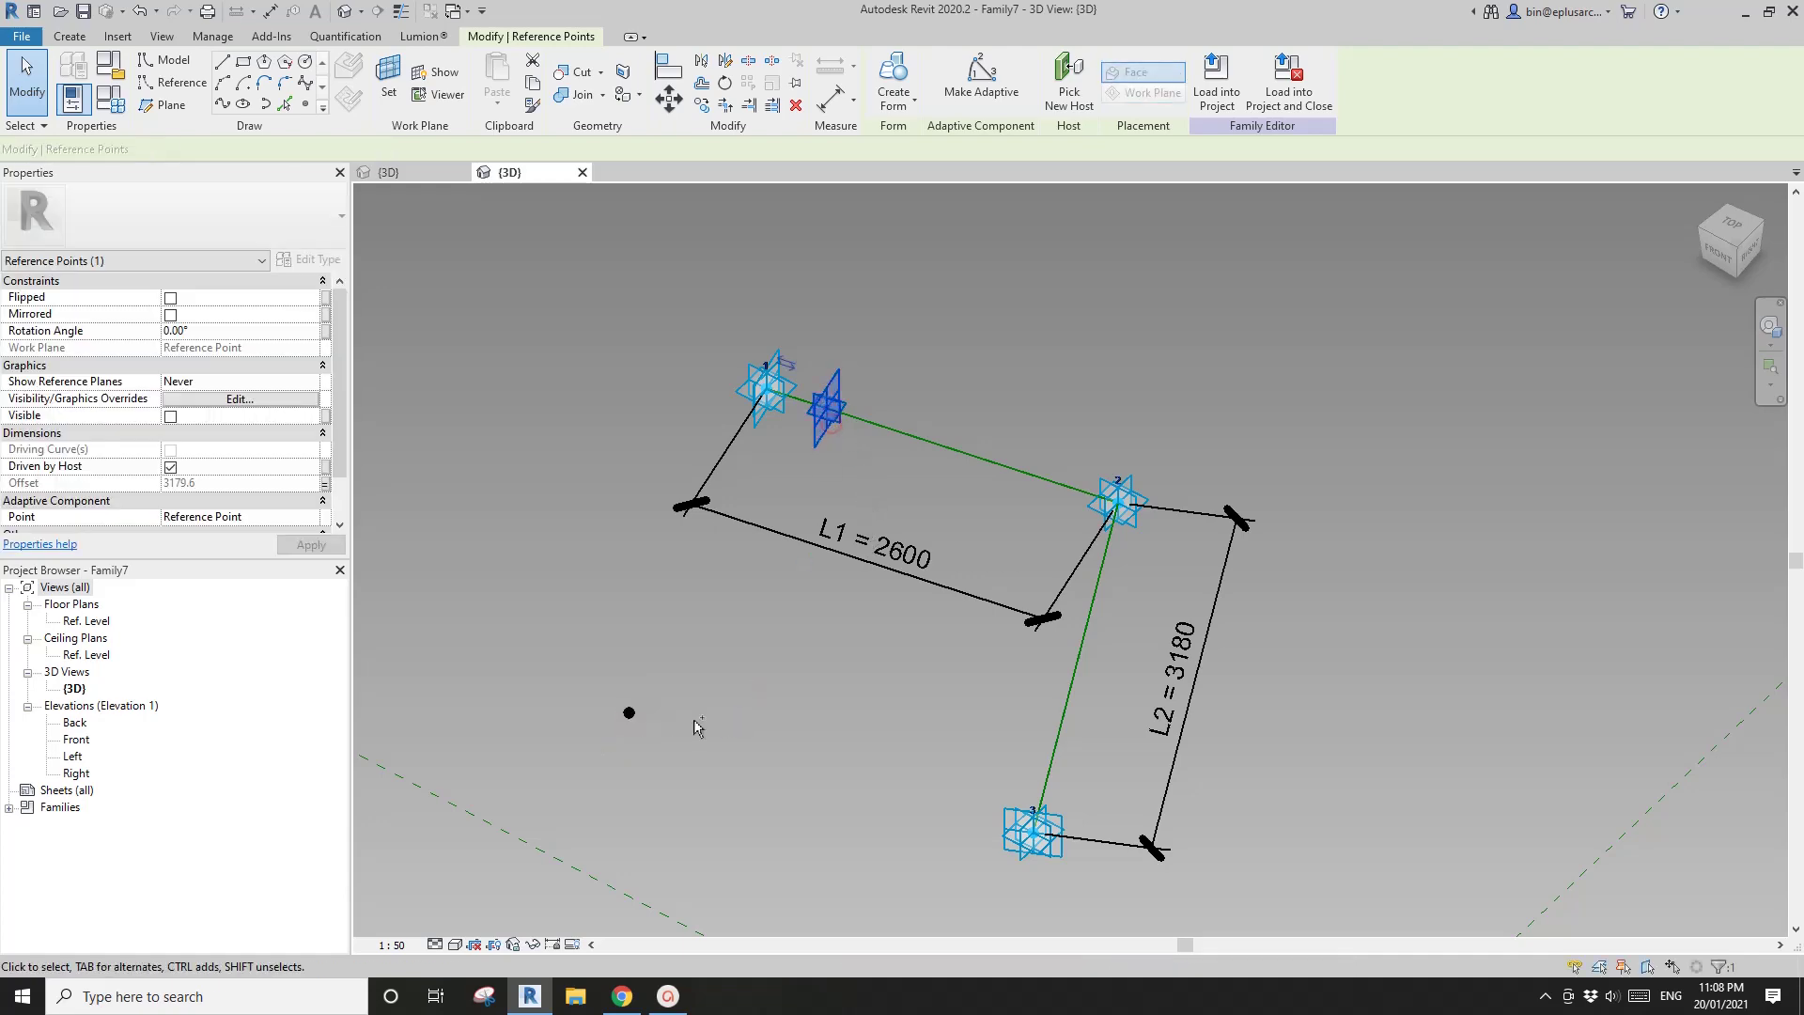
{"action": "left_click", "coordinate": [635, 715], "text": "ctrl"}
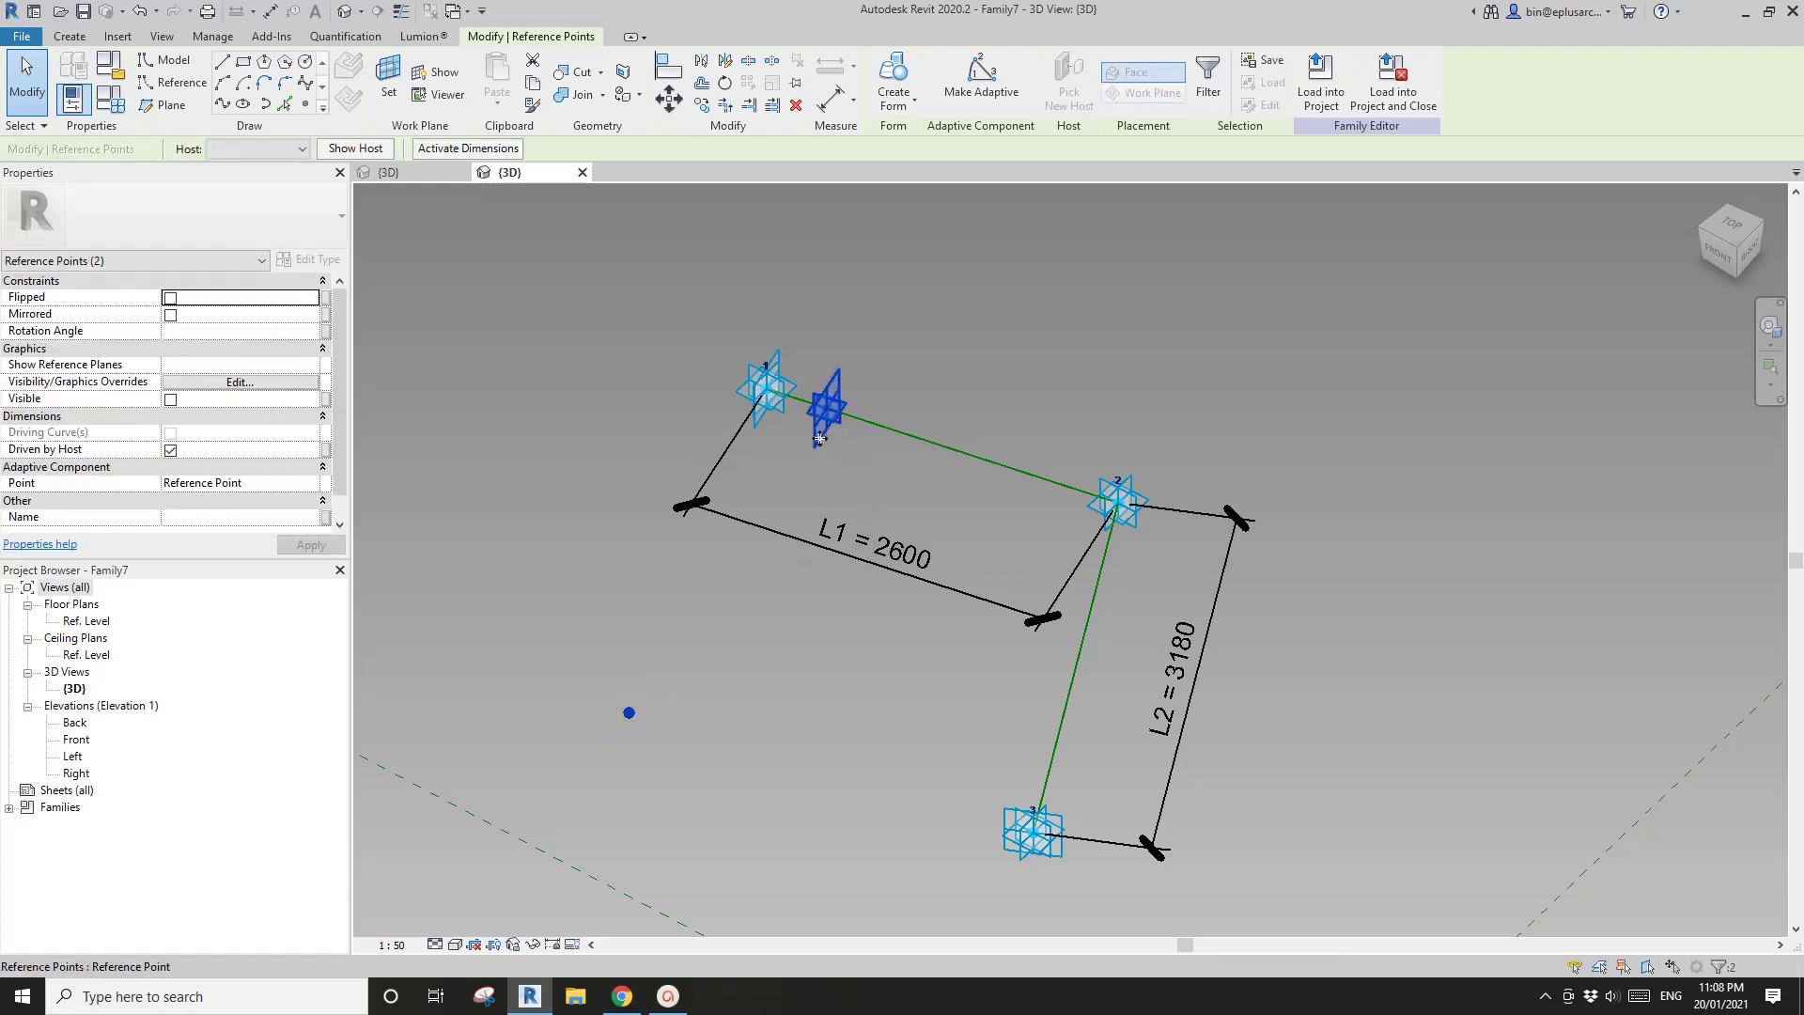
{"action": "key", "text": "c"}
{"action": "key", "text": "o"}
{"action": "left_click", "coordinate": [879, 483]}
{"action": "left_click", "coordinate": [970, 519]}
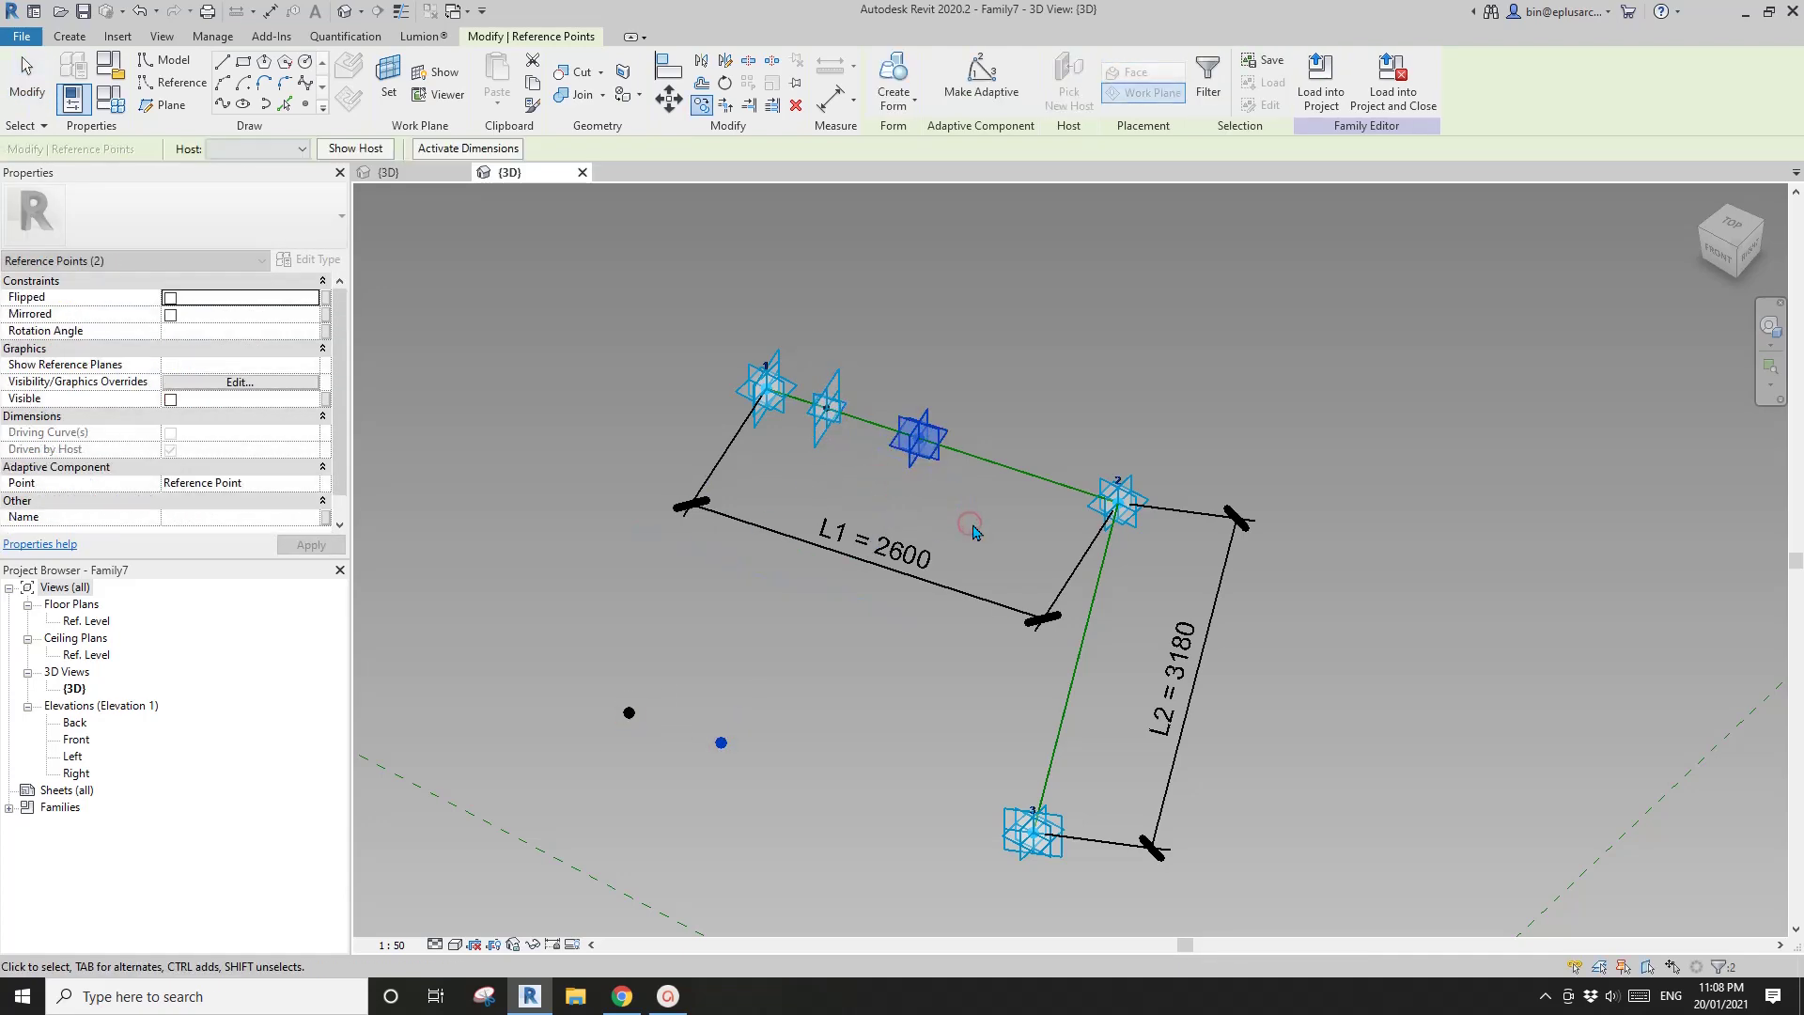
{"action": "key", "text": "Escape"}
Re-host the copied point onto the L1 reference line with Pick New Host.
{"action": "left_click", "coordinate": [922, 454]}
{"action": "left_click", "coordinate": [923, 458]}
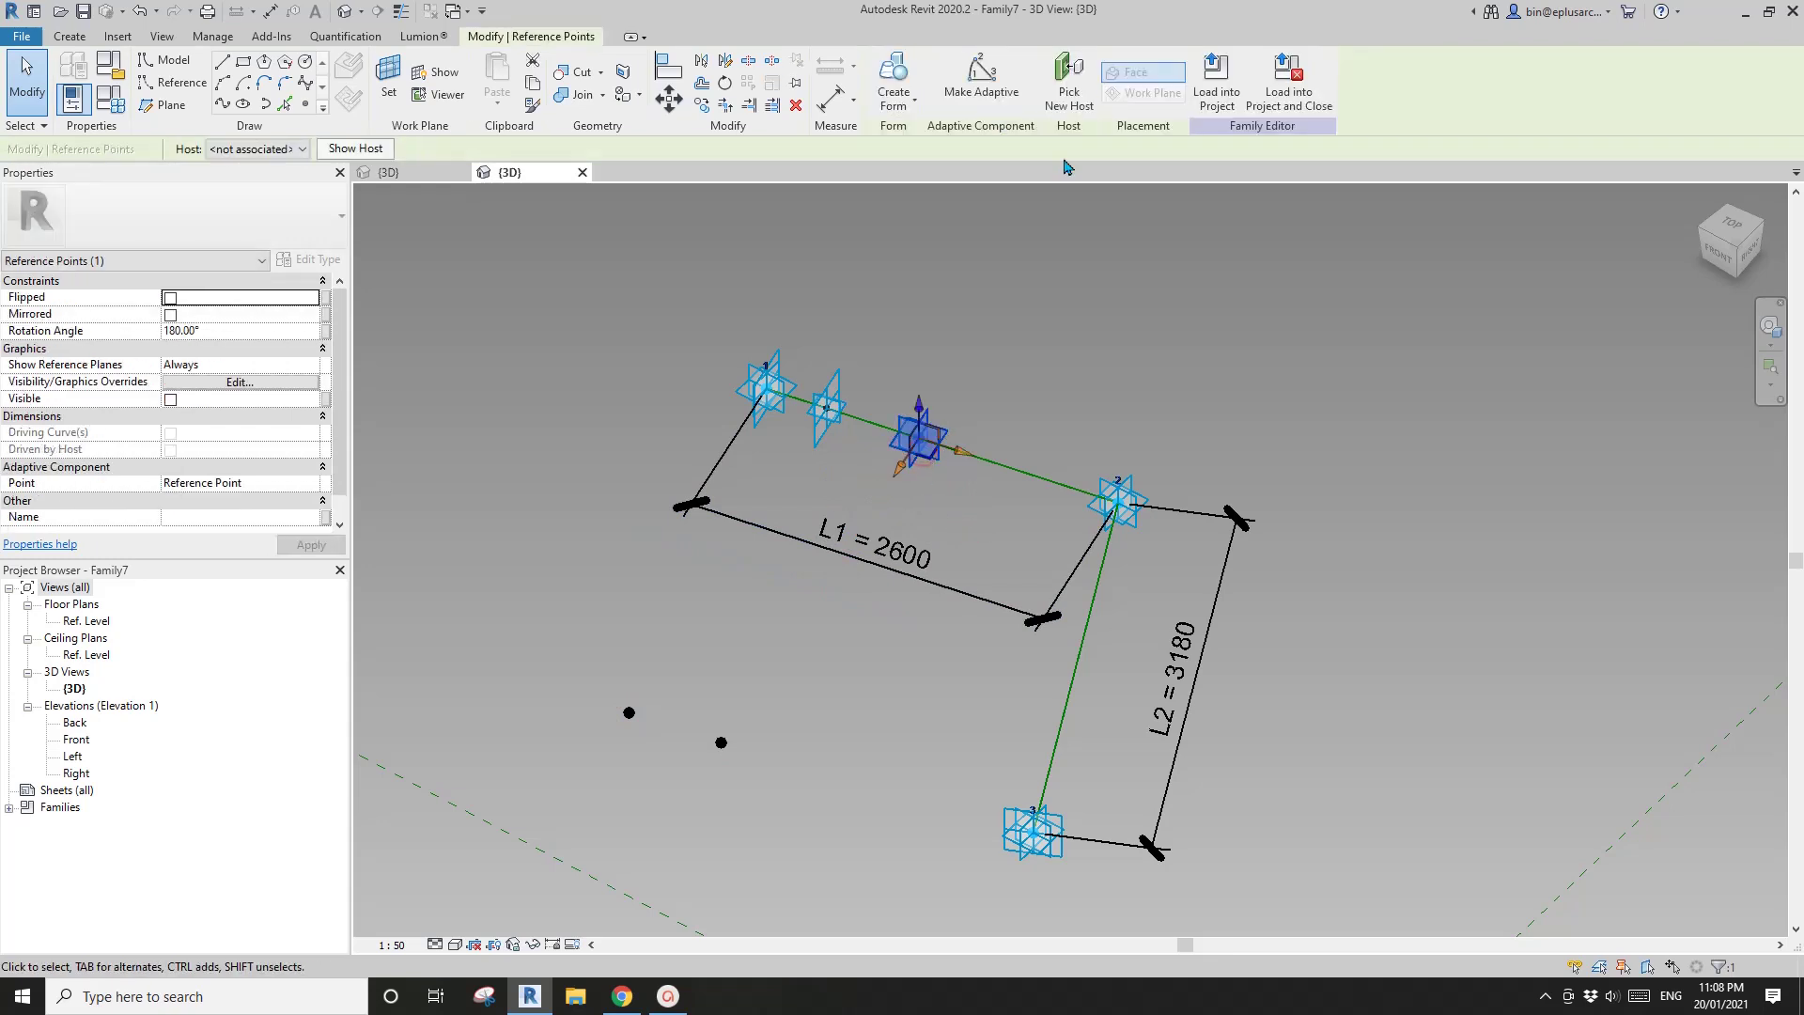
{"action": "left_click", "coordinate": [1070, 80]}
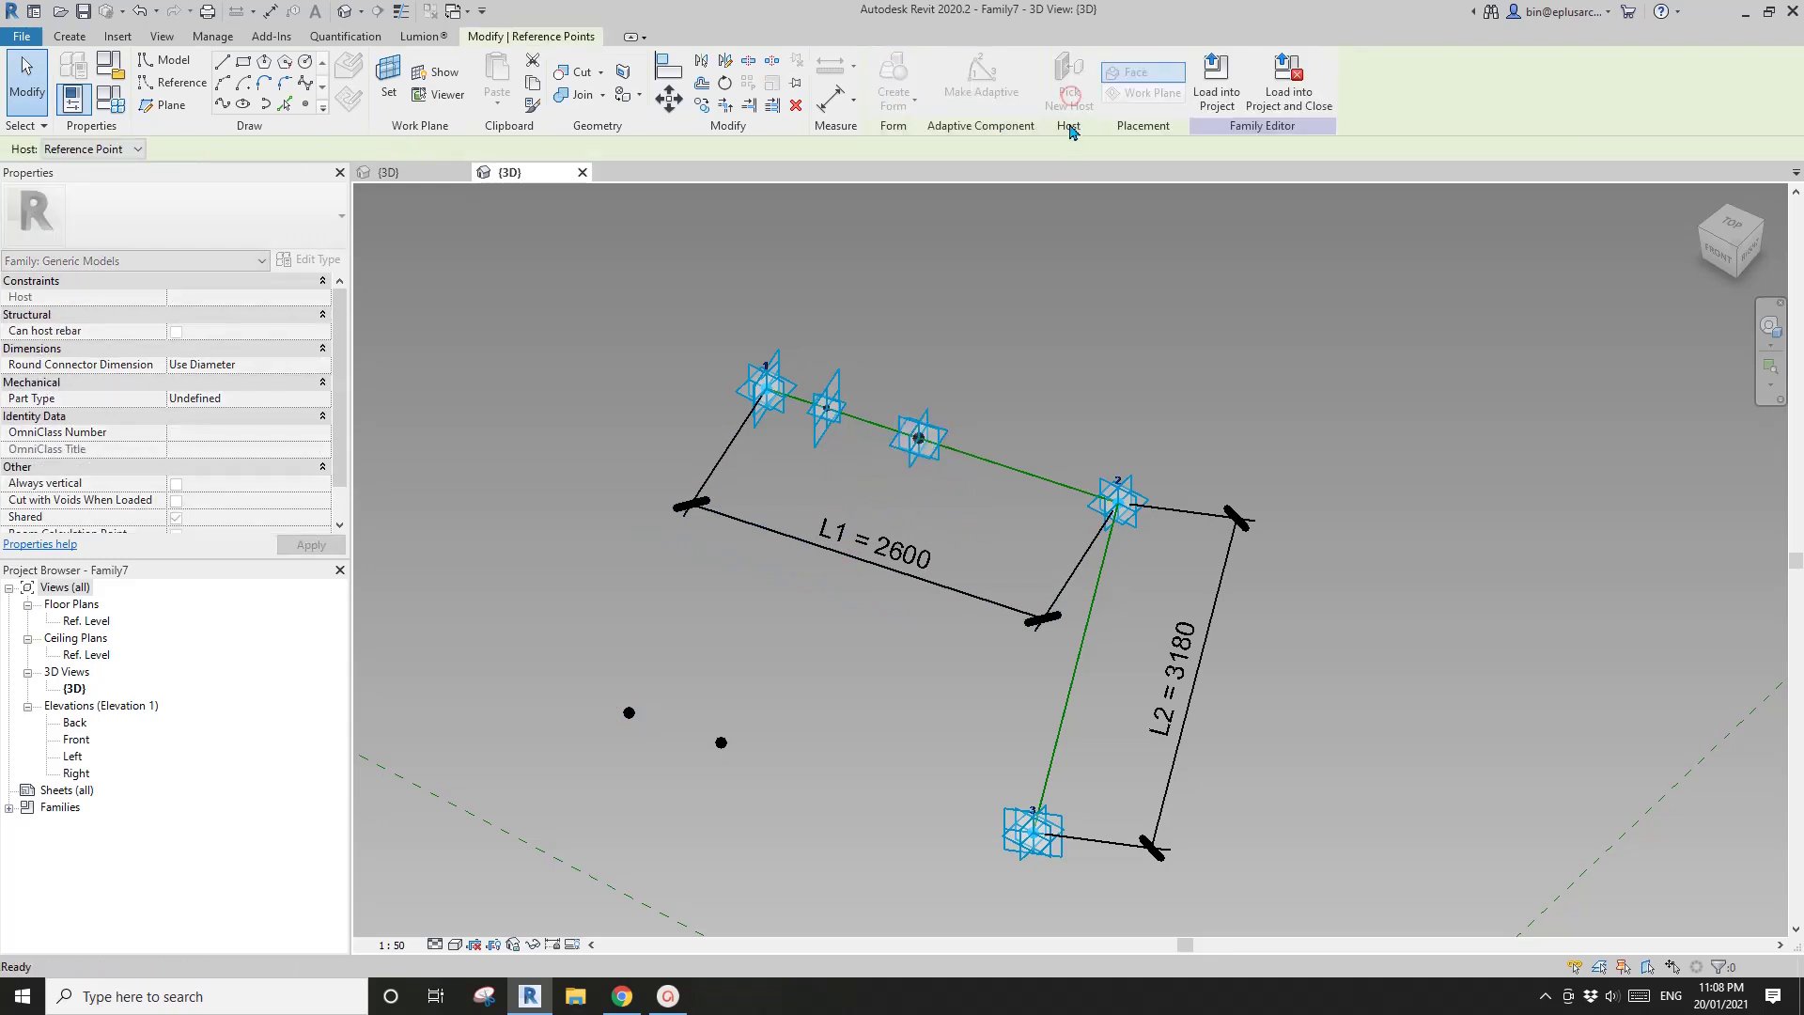
{"action": "left_click", "coordinate": [1054, 481]}
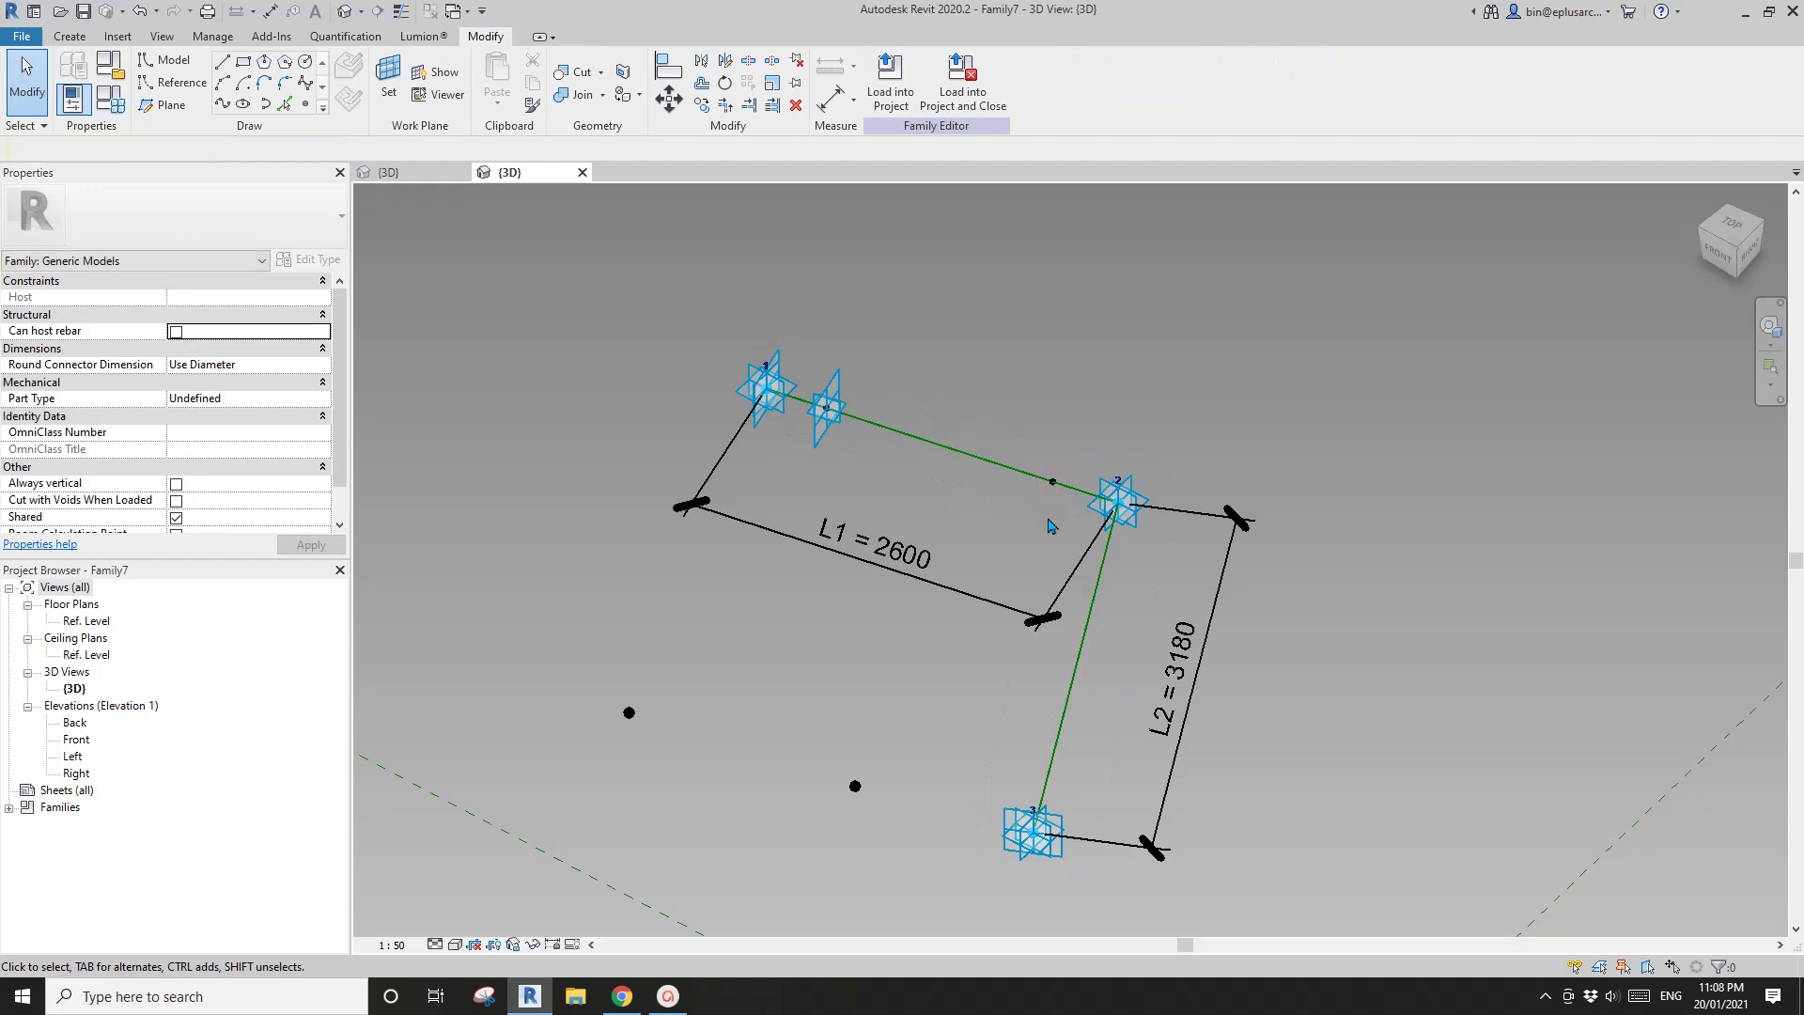
{"action": "middle_click_drag", "start_coordinate": [1021, 604], "coordinate": [915, 514], "text": "shift"}
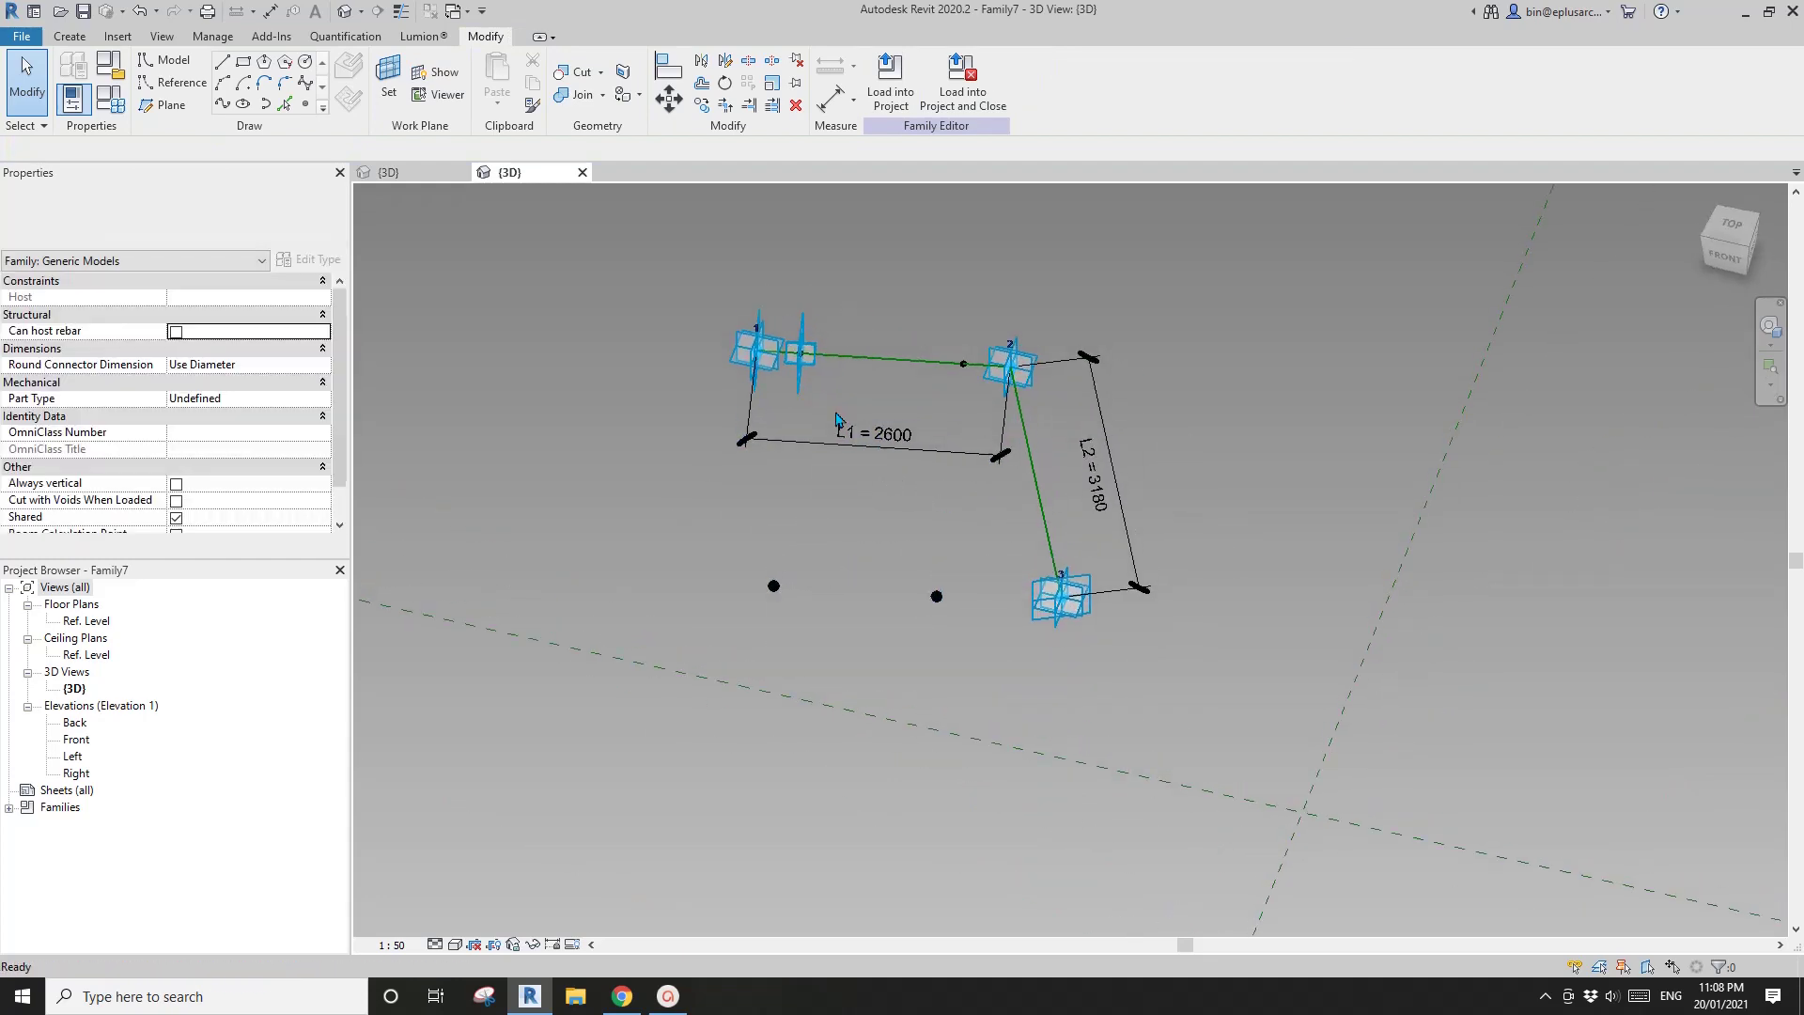
Set the two hosted points' normalized curve parameters to 0 and 1, placing them at the line's ends.
{"action": "left_click", "coordinate": [801, 391]}
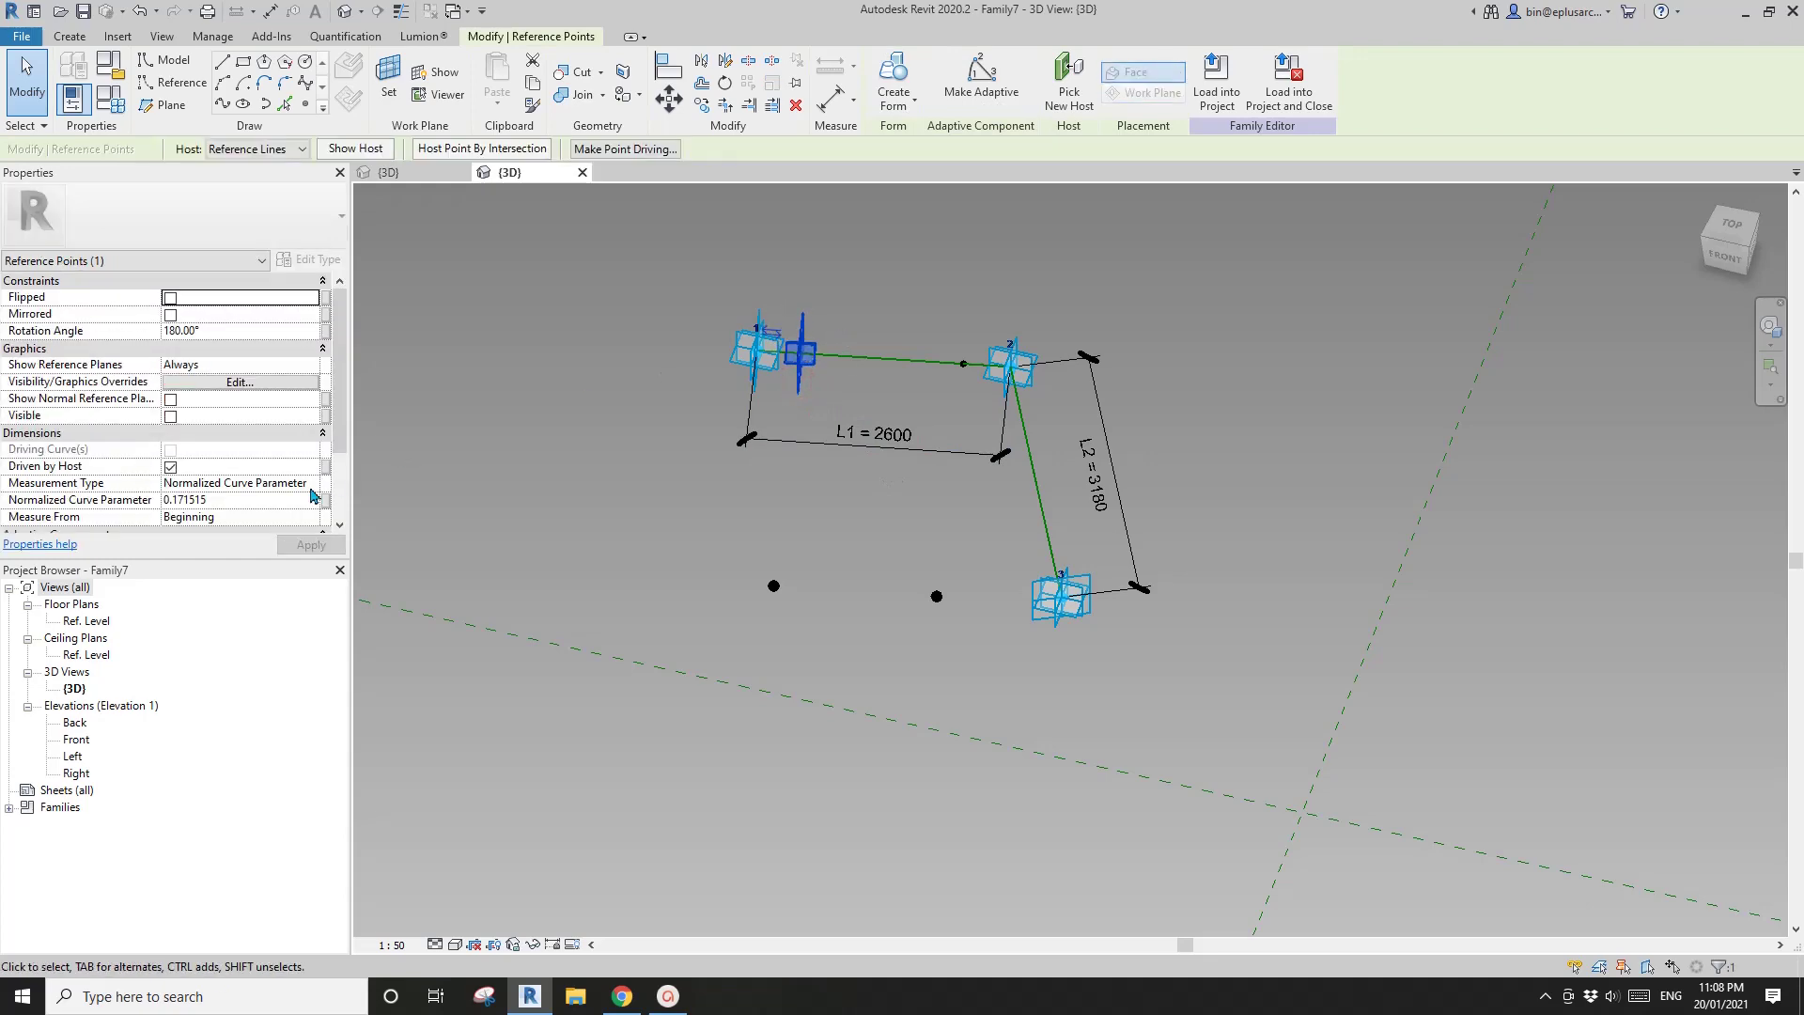
{"action": "left_click", "coordinate": [241, 500]}
{"action": "type", "text": "0"}
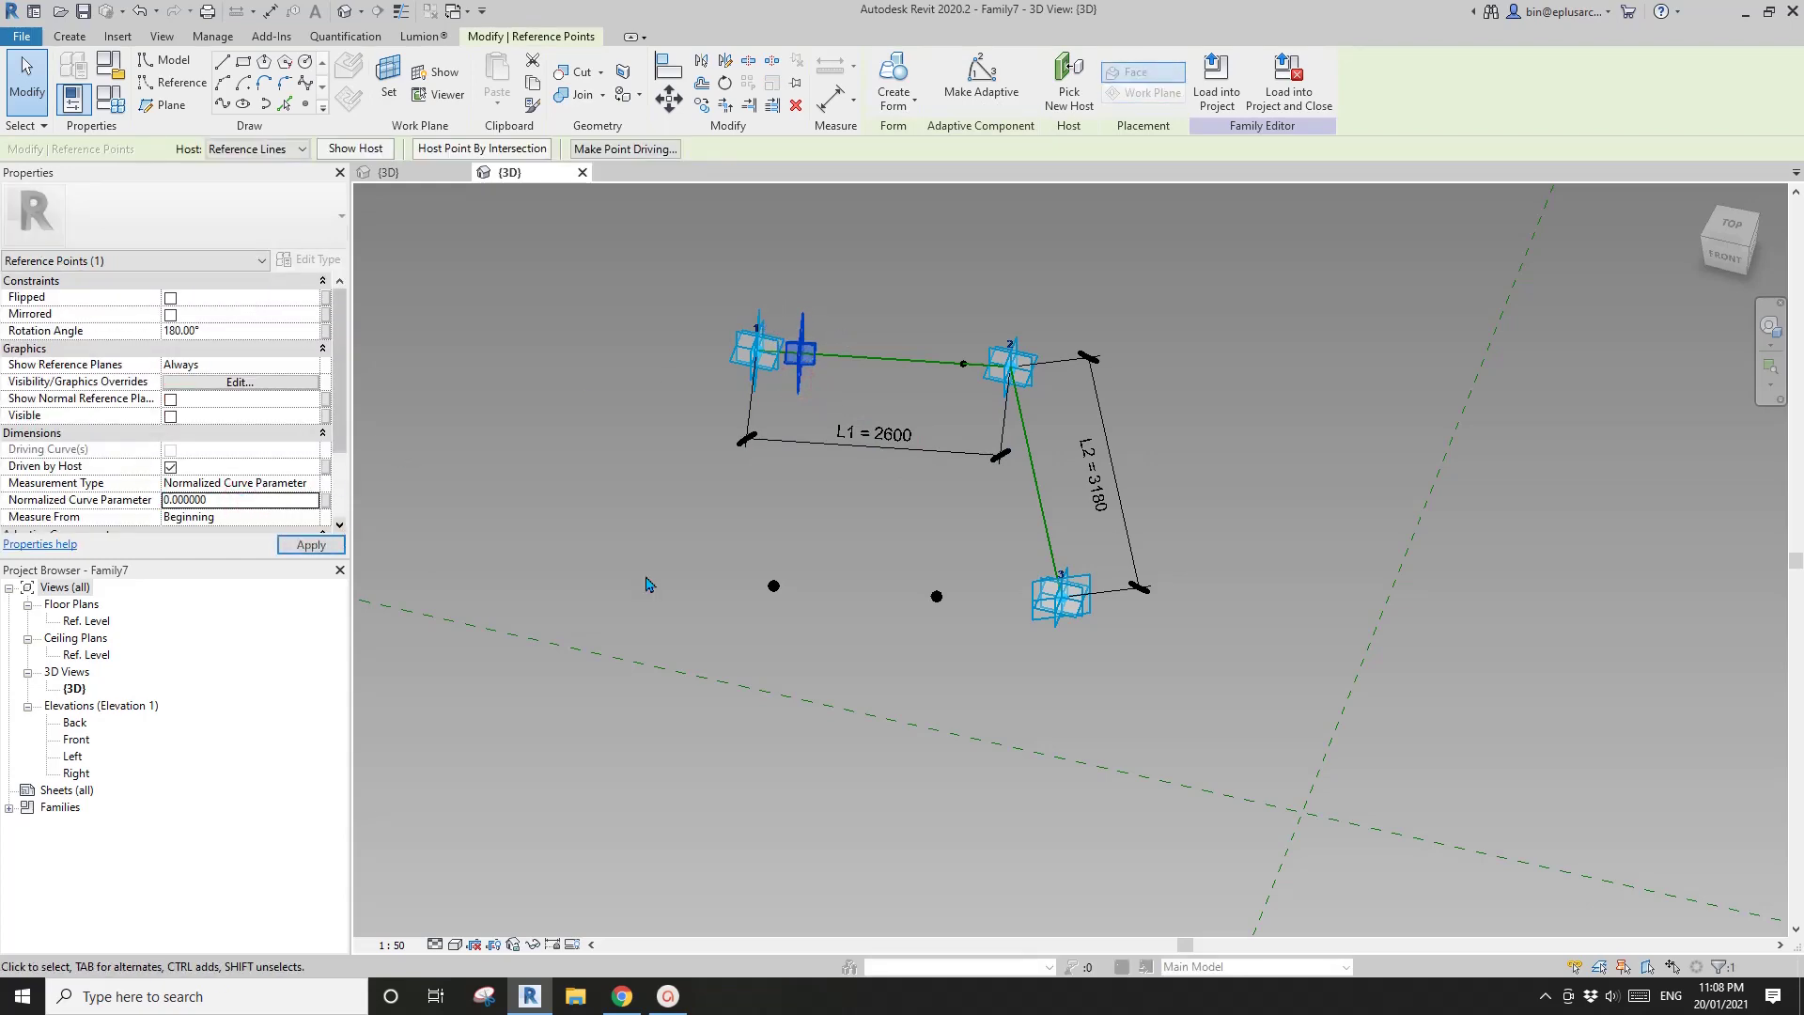
{"action": "left_click", "coordinate": [847, 523]}
{"action": "left_click", "coordinate": [963, 365]}
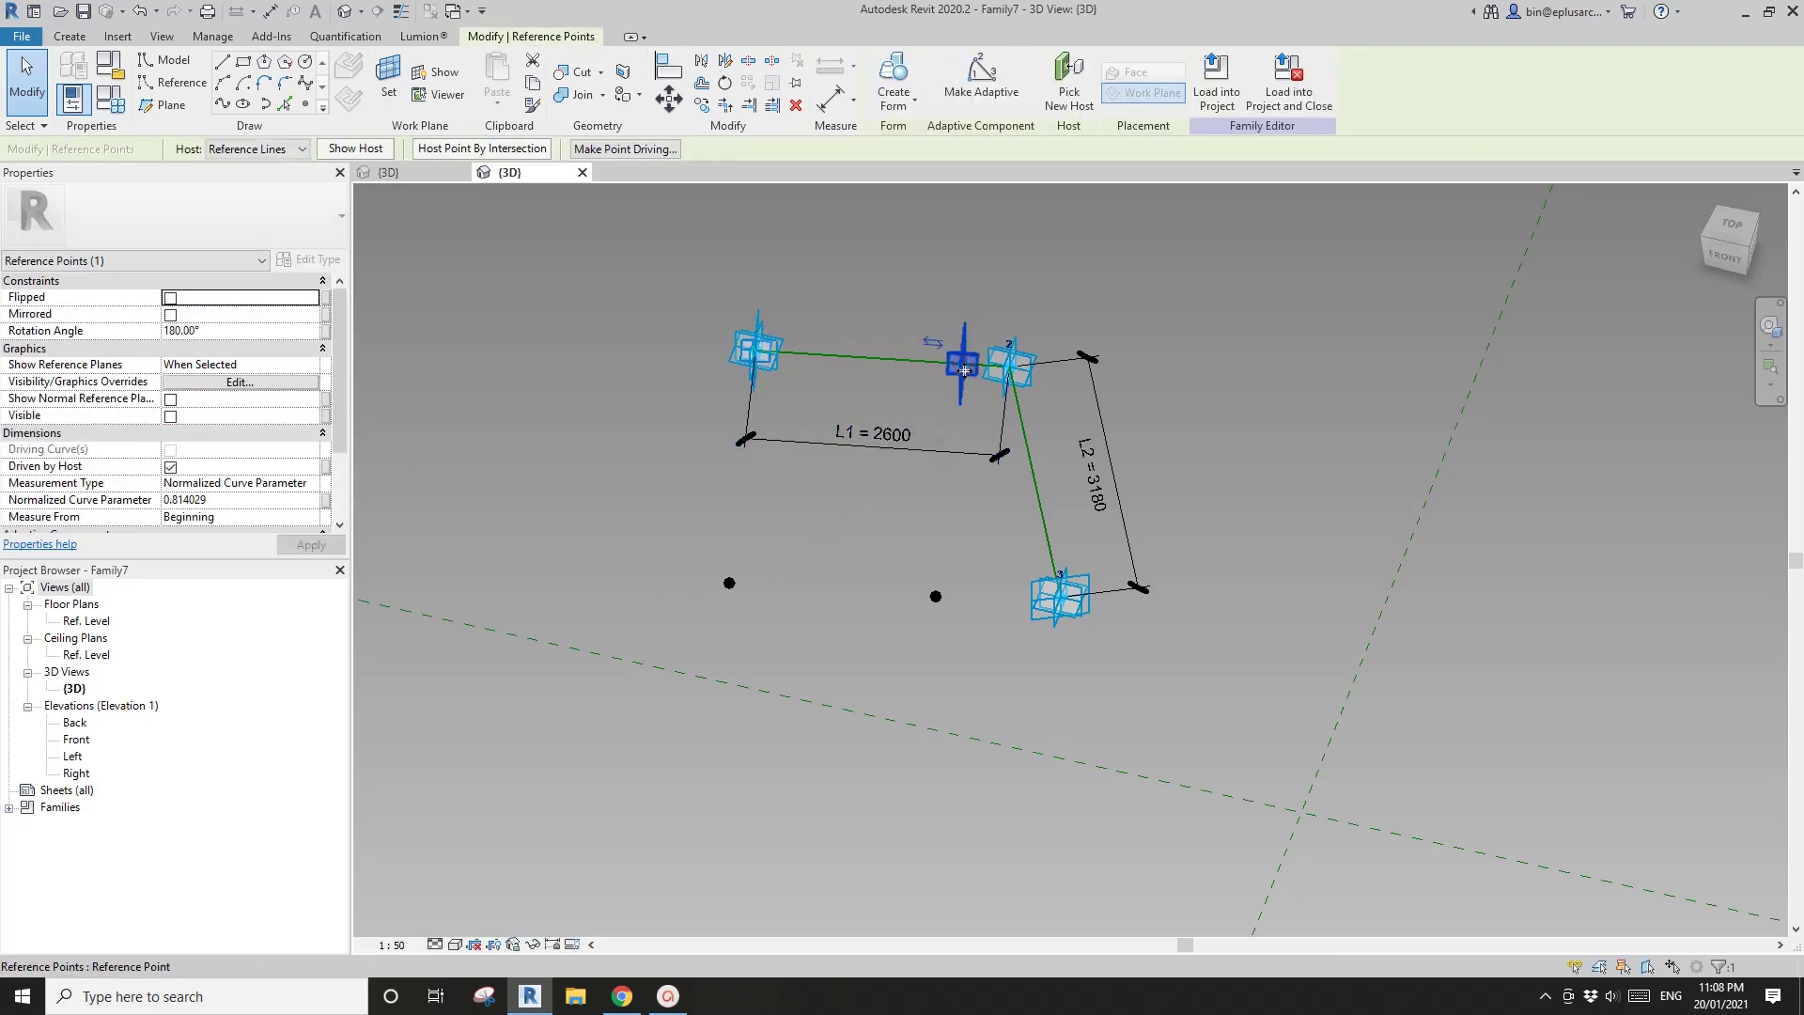
{"action": "left_click", "coordinate": [248, 501]}
{"action": "type", "text": "1"}
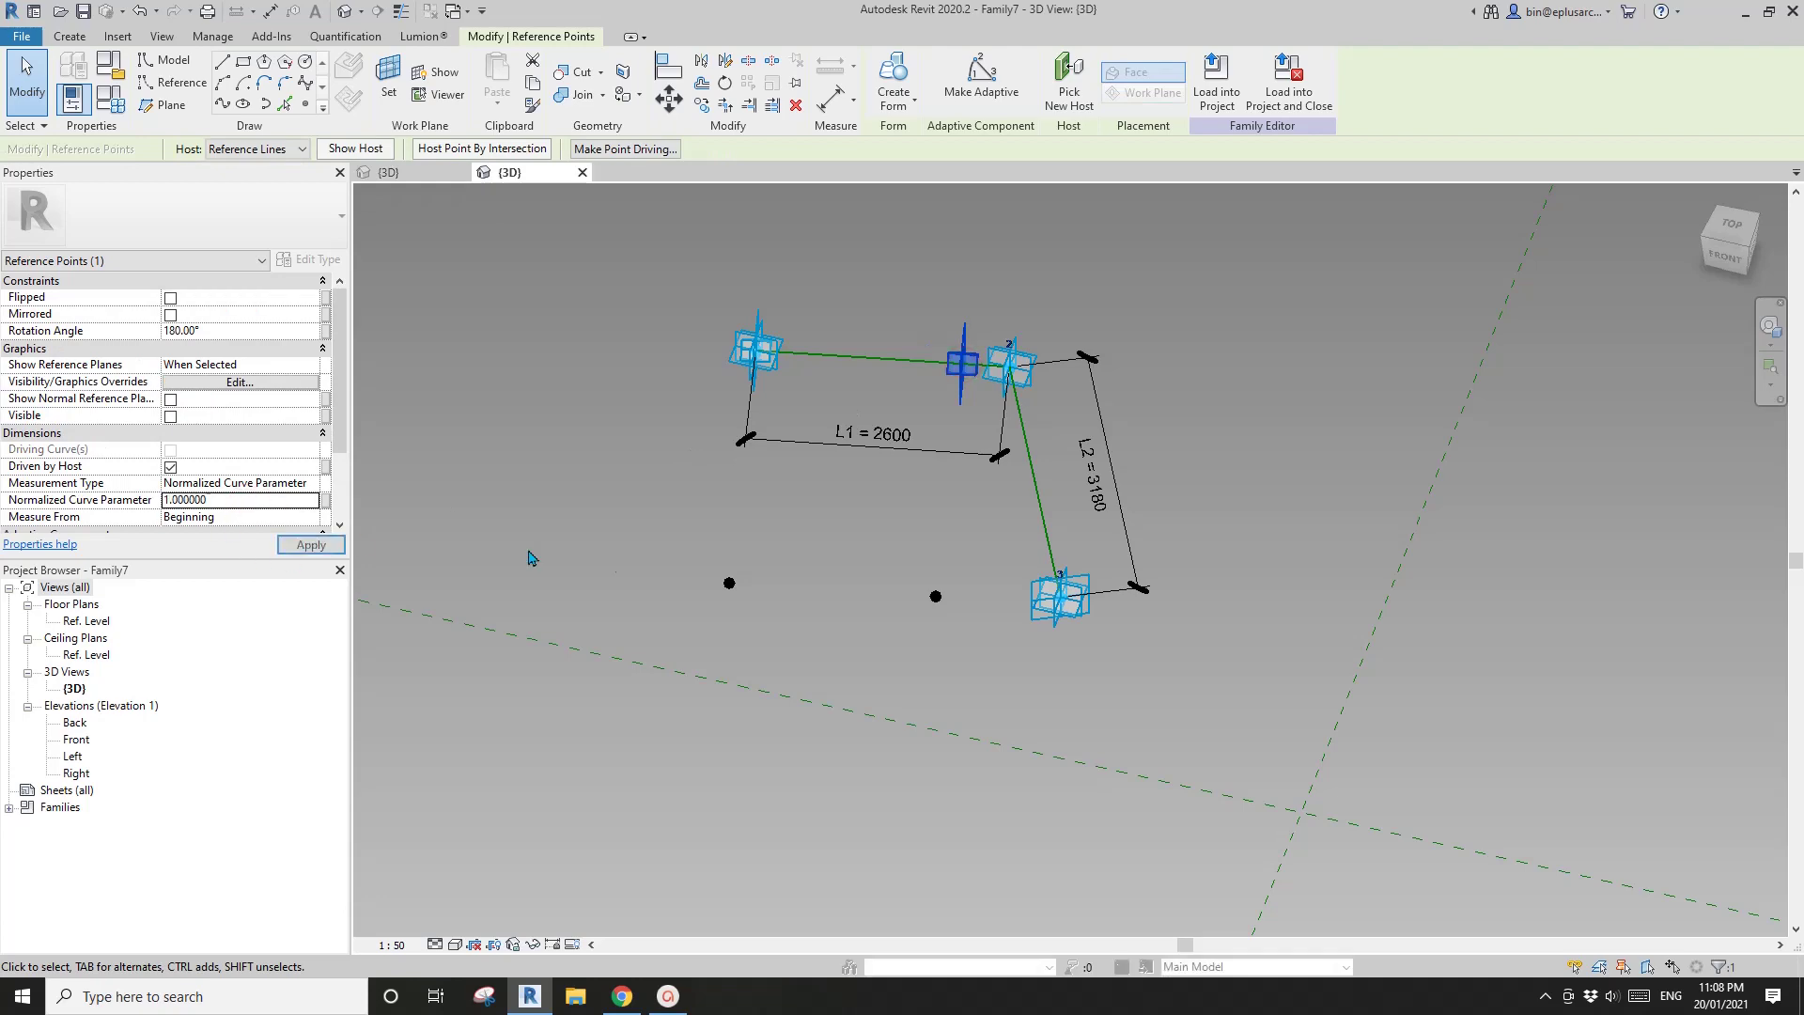
{"action": "left_click", "coordinate": [793, 531]}
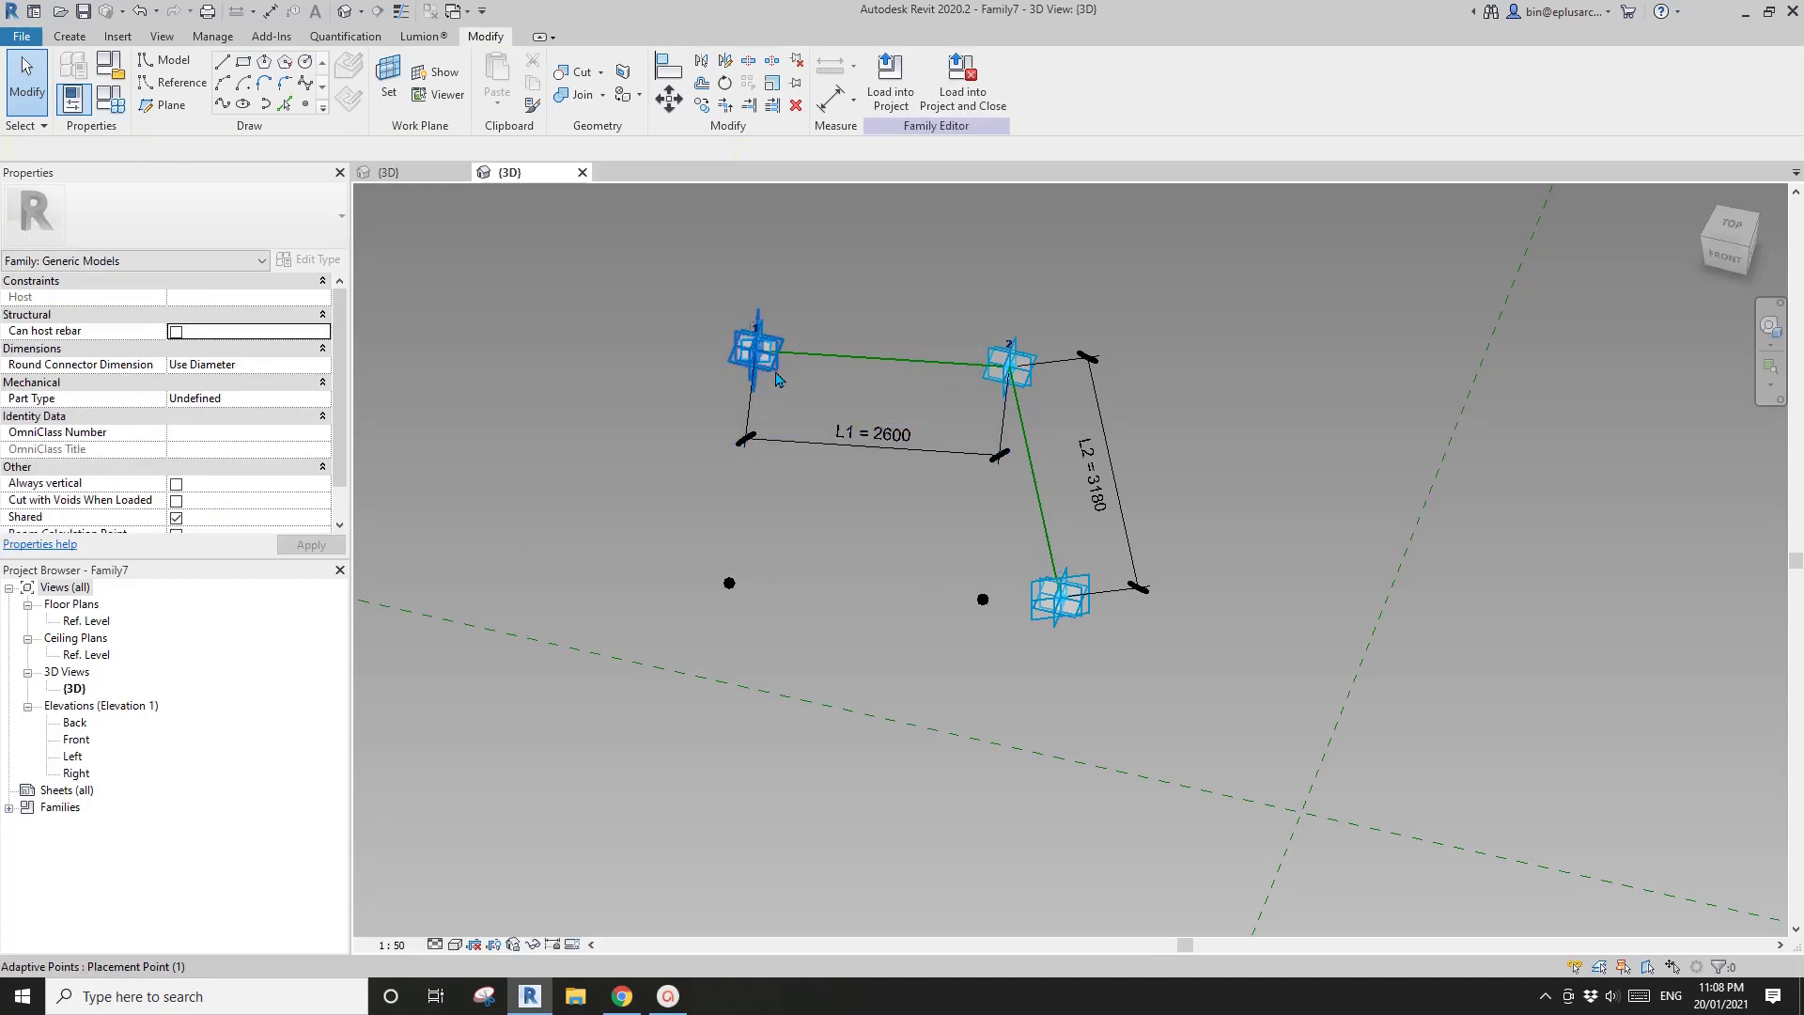
{"action": "middle_click_drag", "start_coordinate": [911, 567], "coordinate": [777, 545], "text": "shift"}
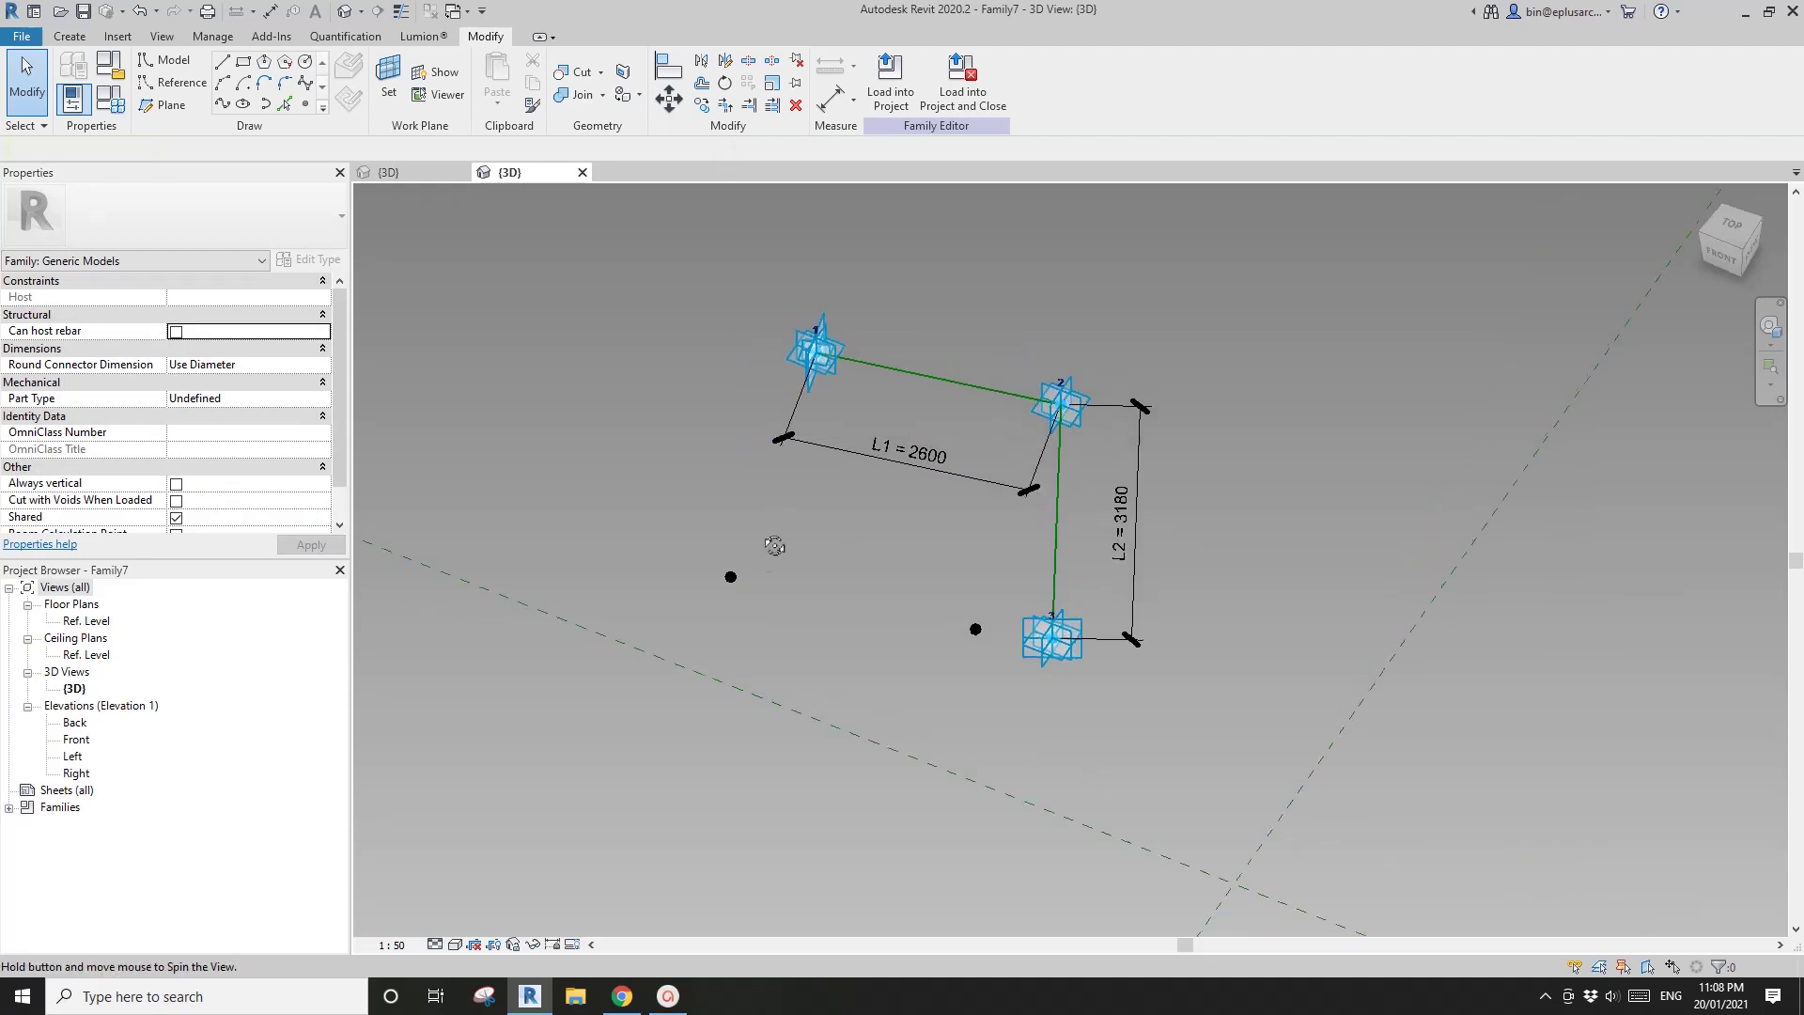
{"action": "middle_click_drag", "start_coordinate": [883, 492], "coordinate": [861, 516], "text": "shift"}
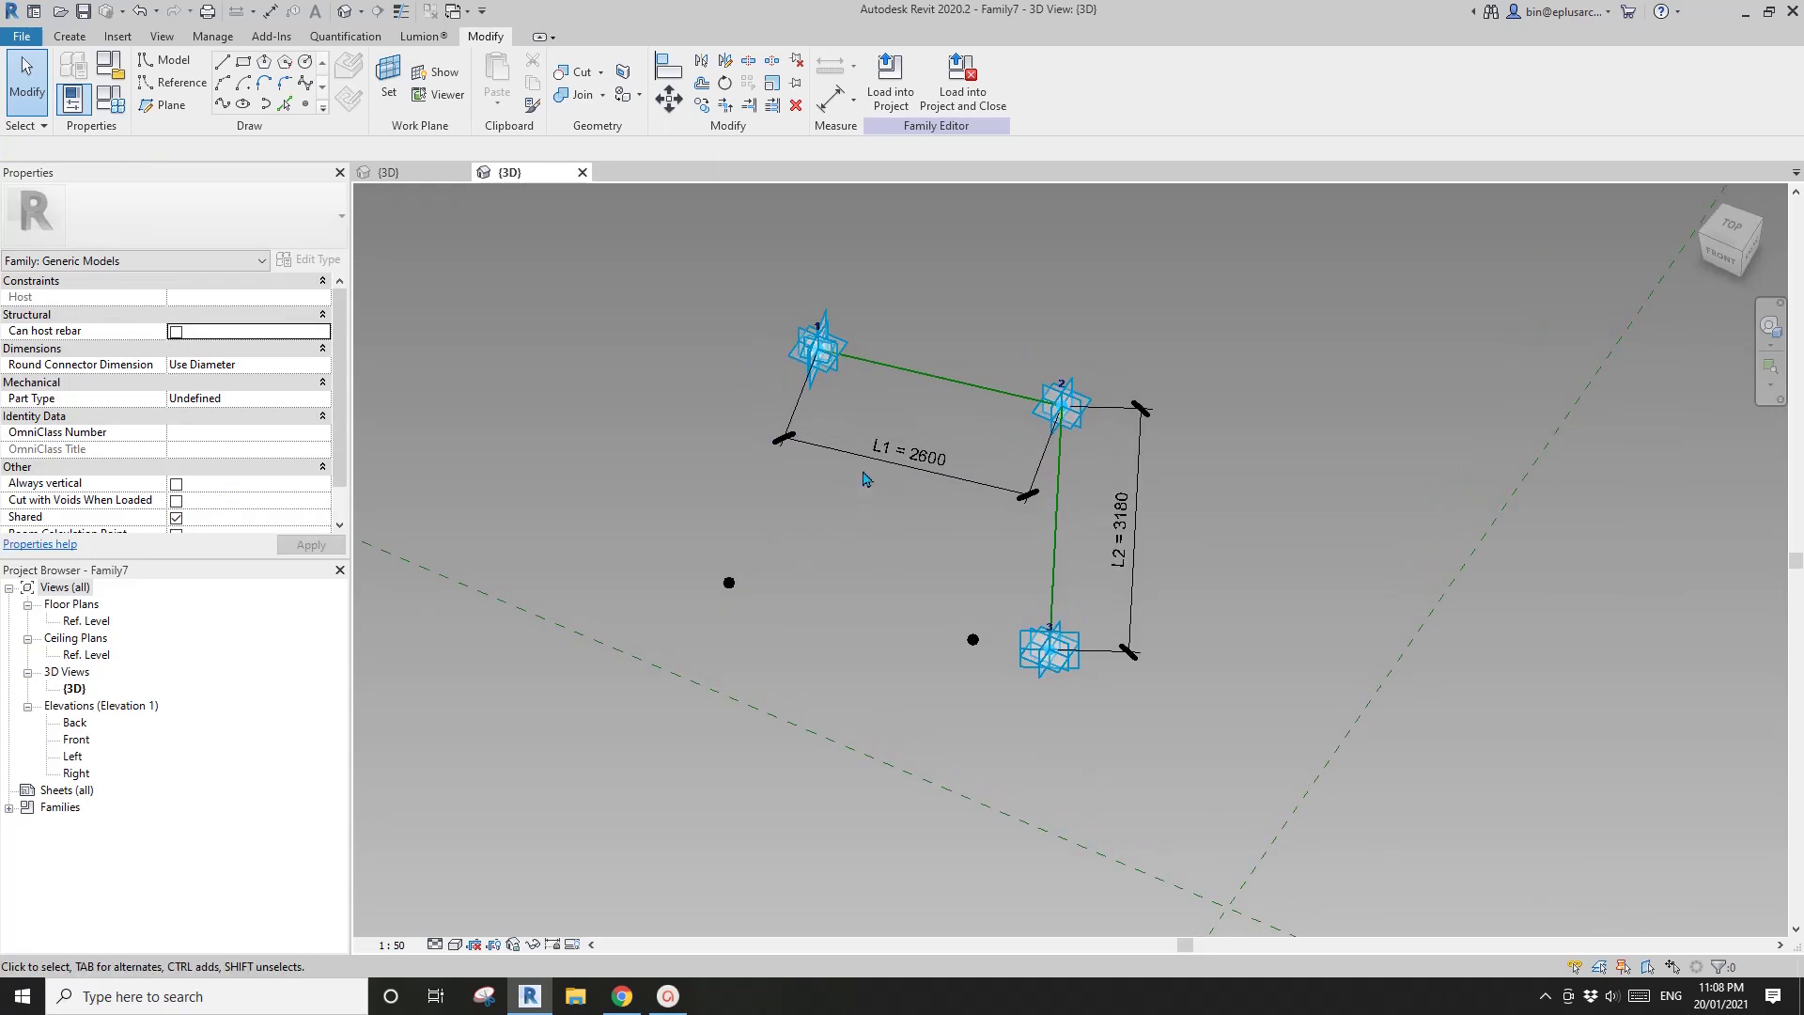
{"action": "left_click", "coordinate": [827, 382]}
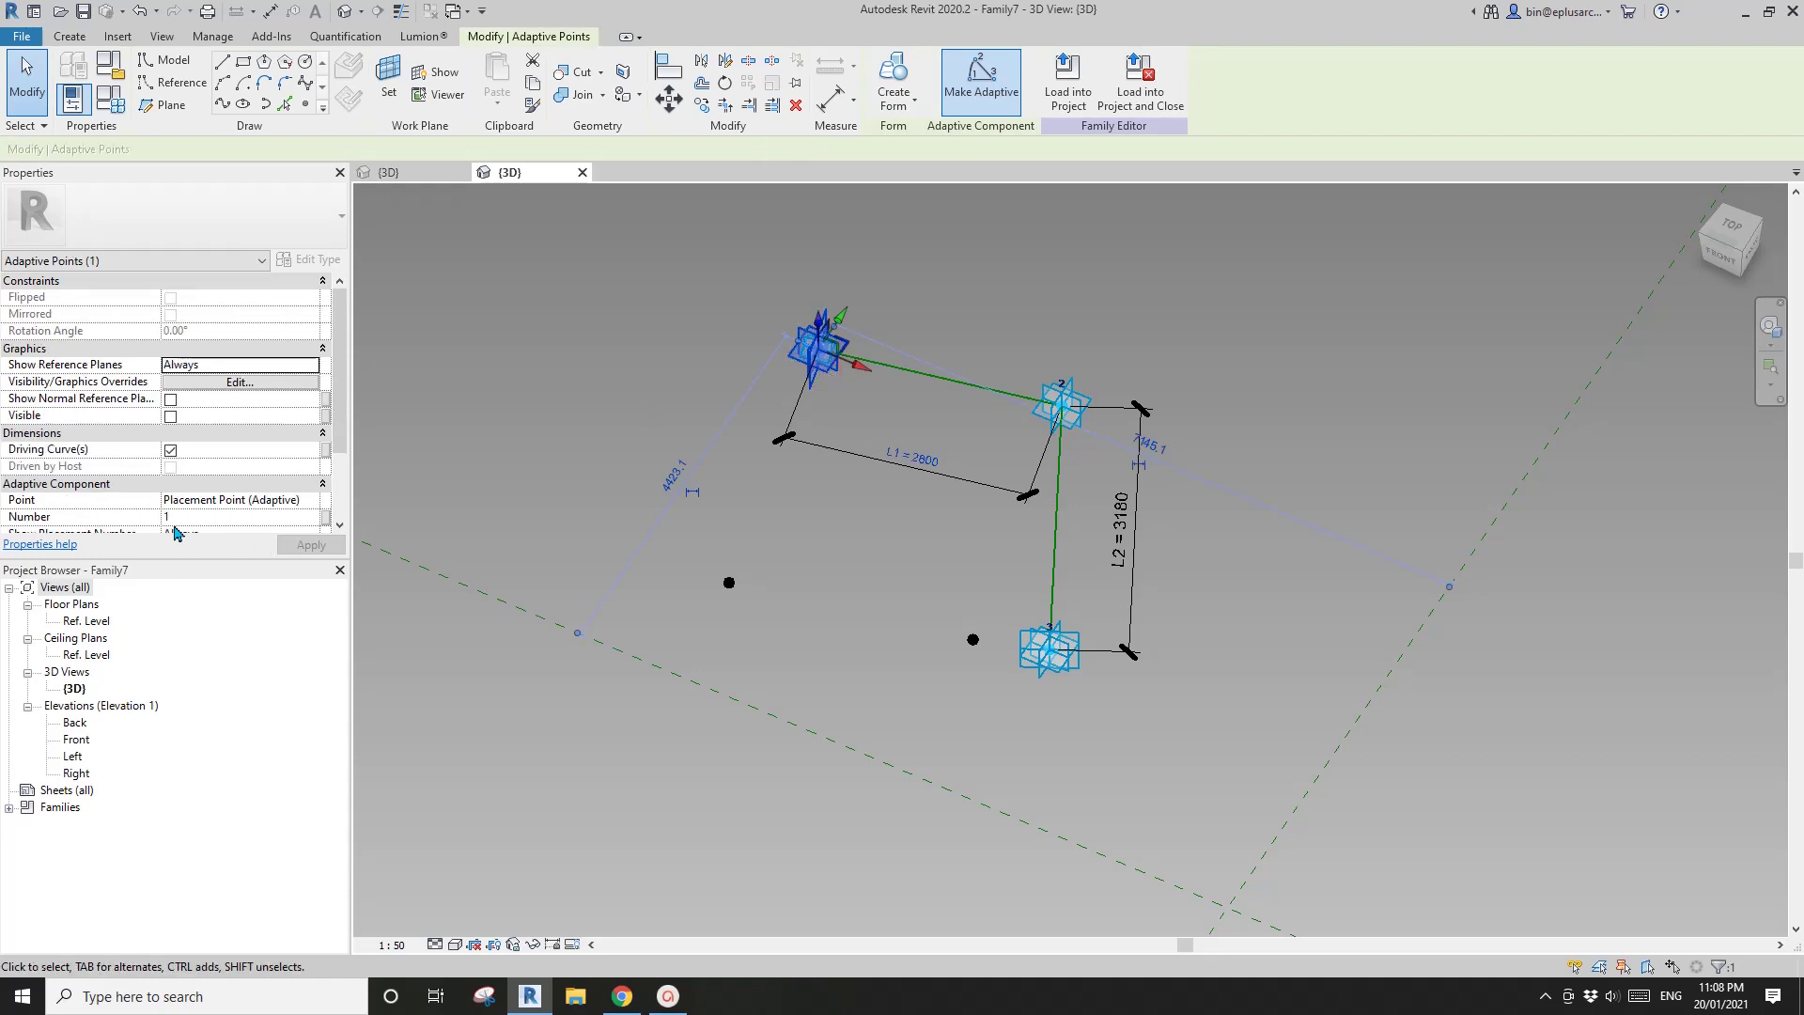
Temporarily hide adaptive point 1.
{"action": "key", "text": "h"}
{"action": "key", "text": "h"}
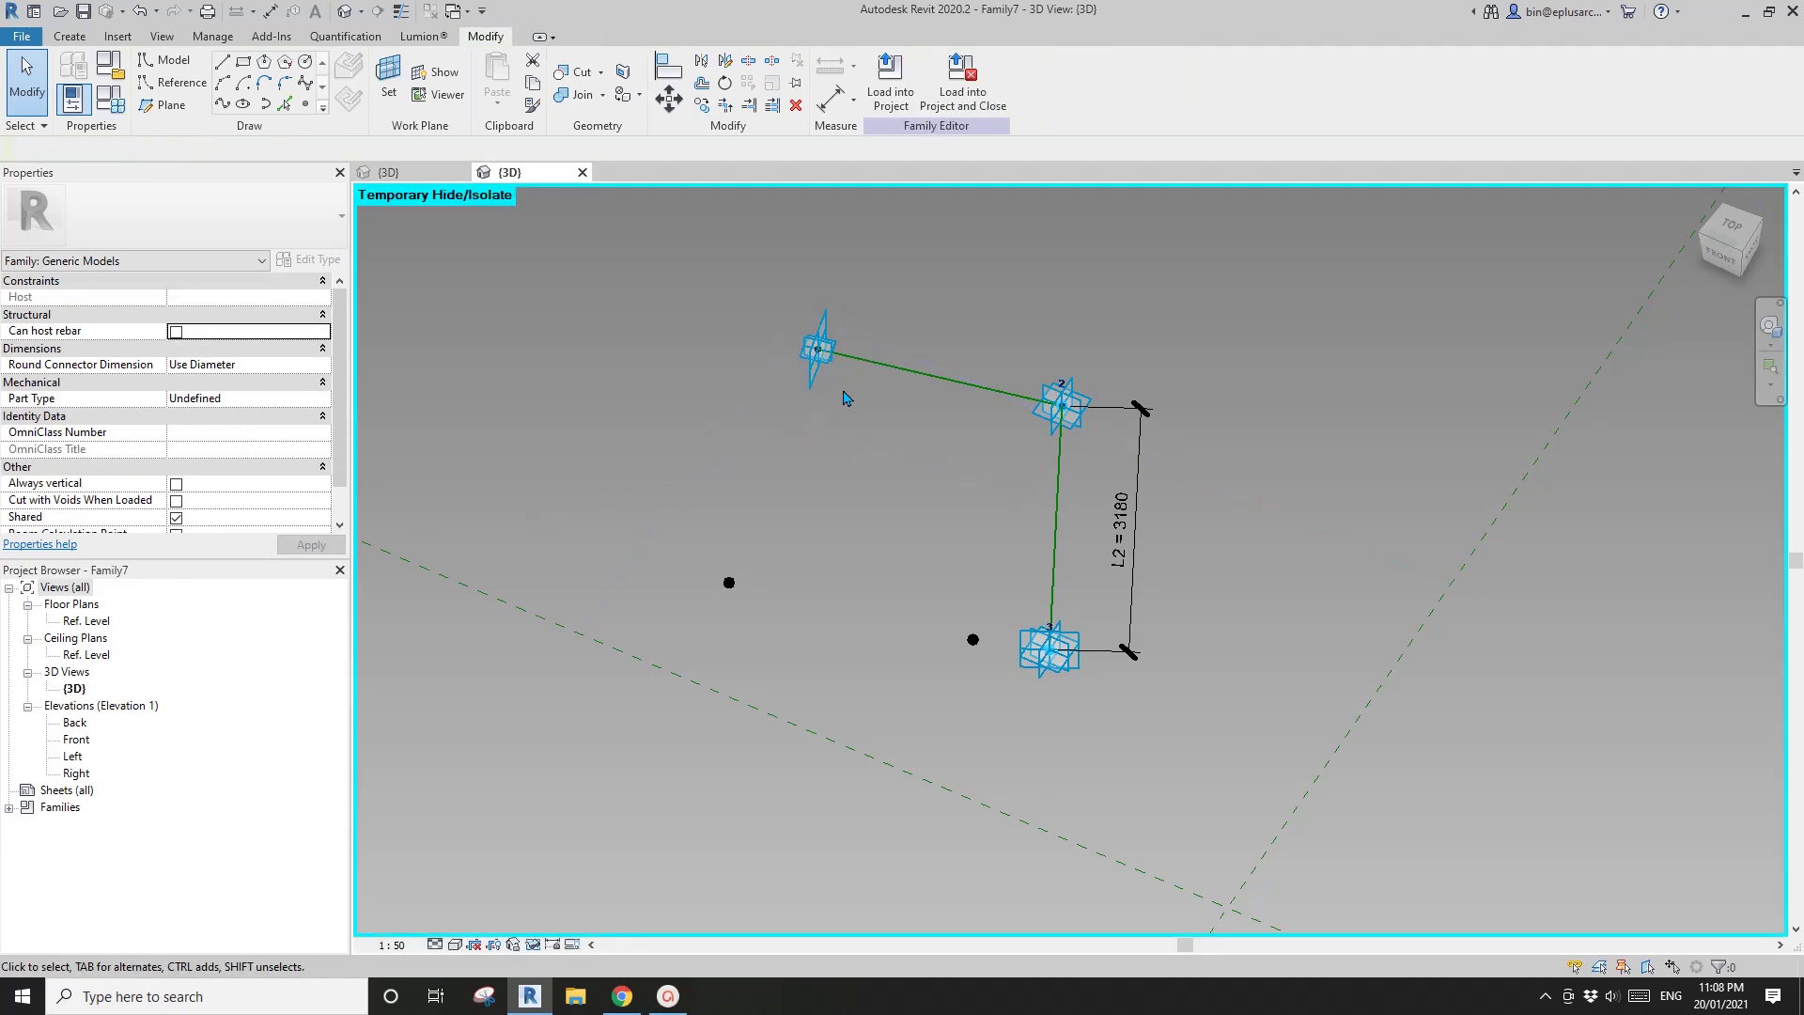
{"action": "left_click", "coordinate": [1050, 429]}
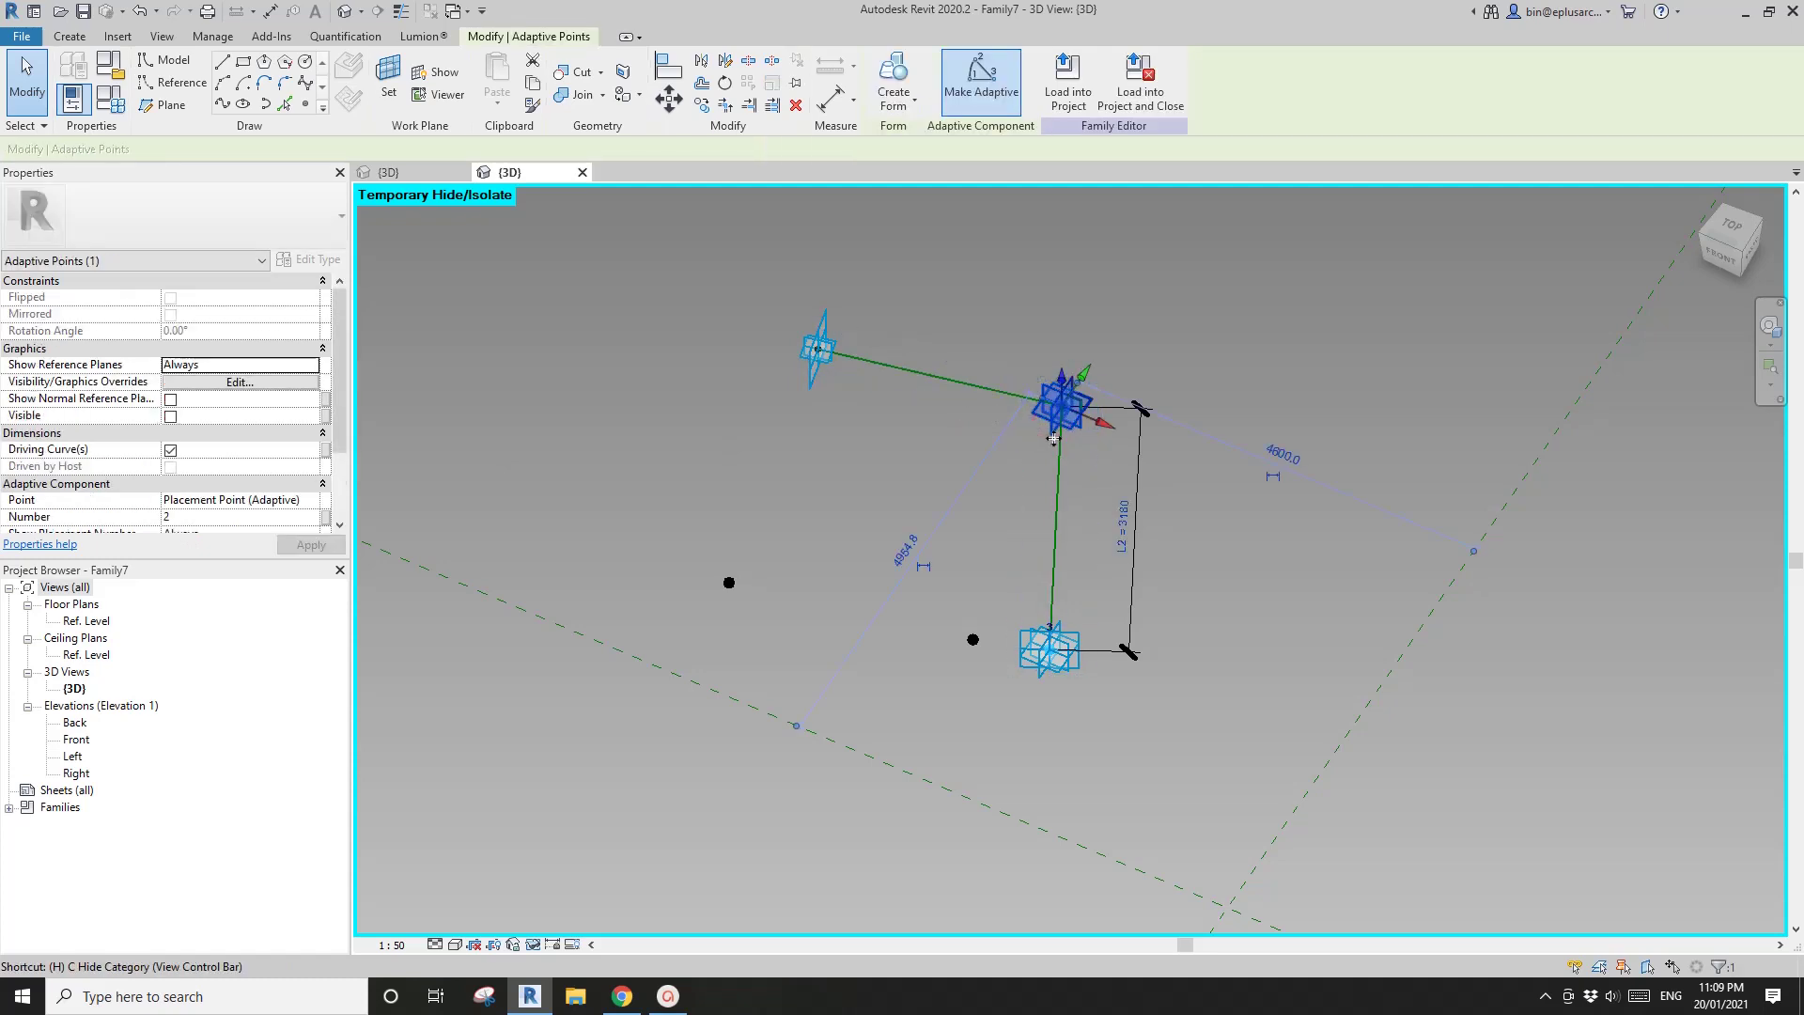
{"action": "key", "text": "Escape"}
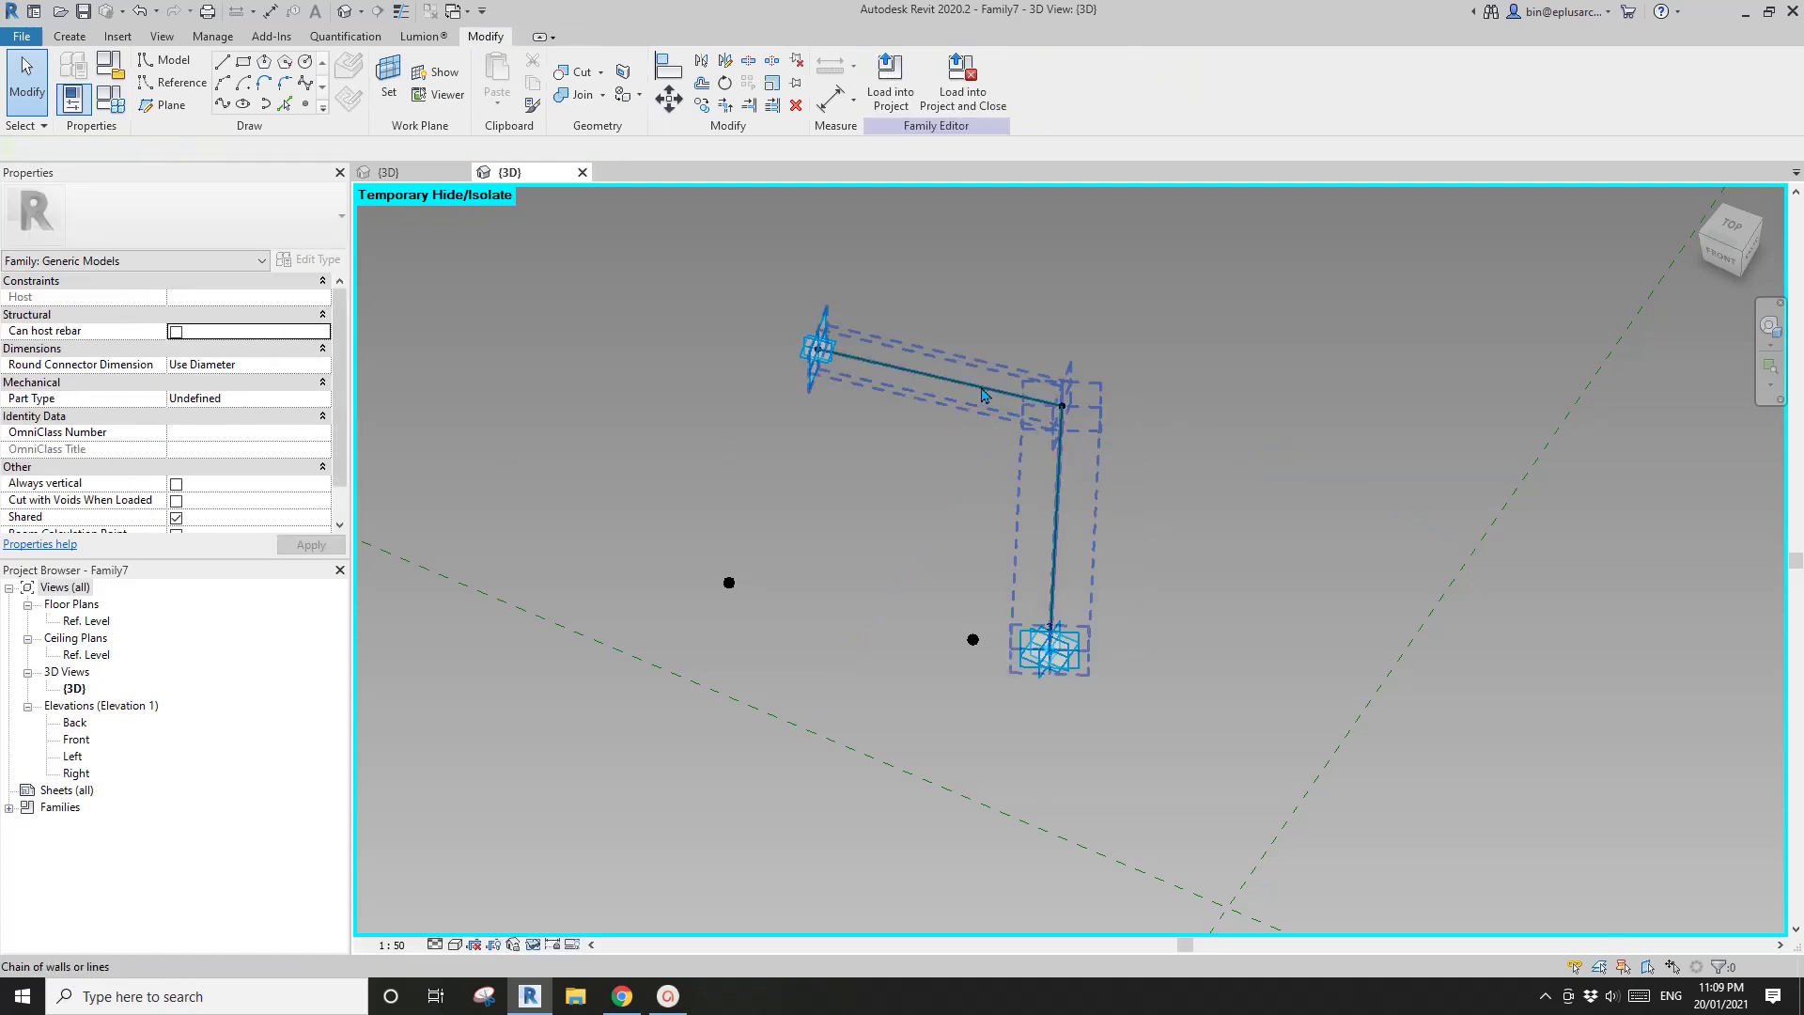
Delete the chain of two reference lines and adaptive point 3.
{"action": "left_click", "coordinate": [985, 395]}
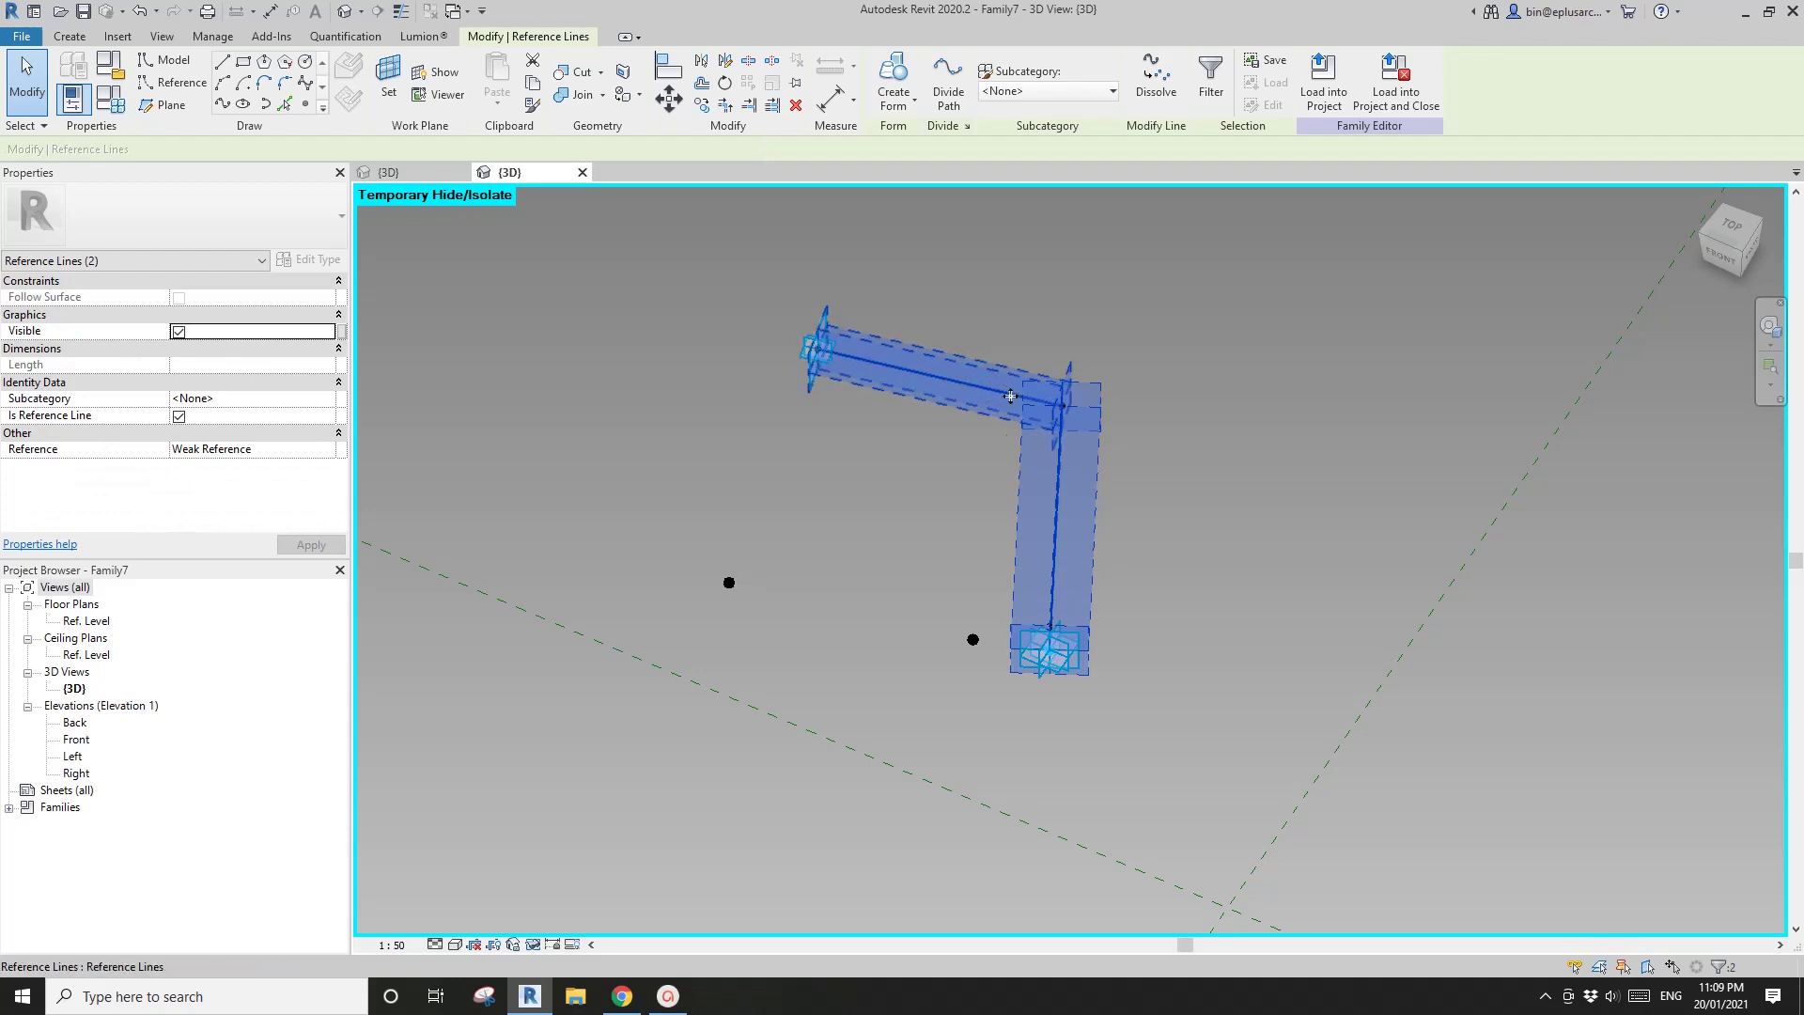
{"action": "key", "text": "Delete"}
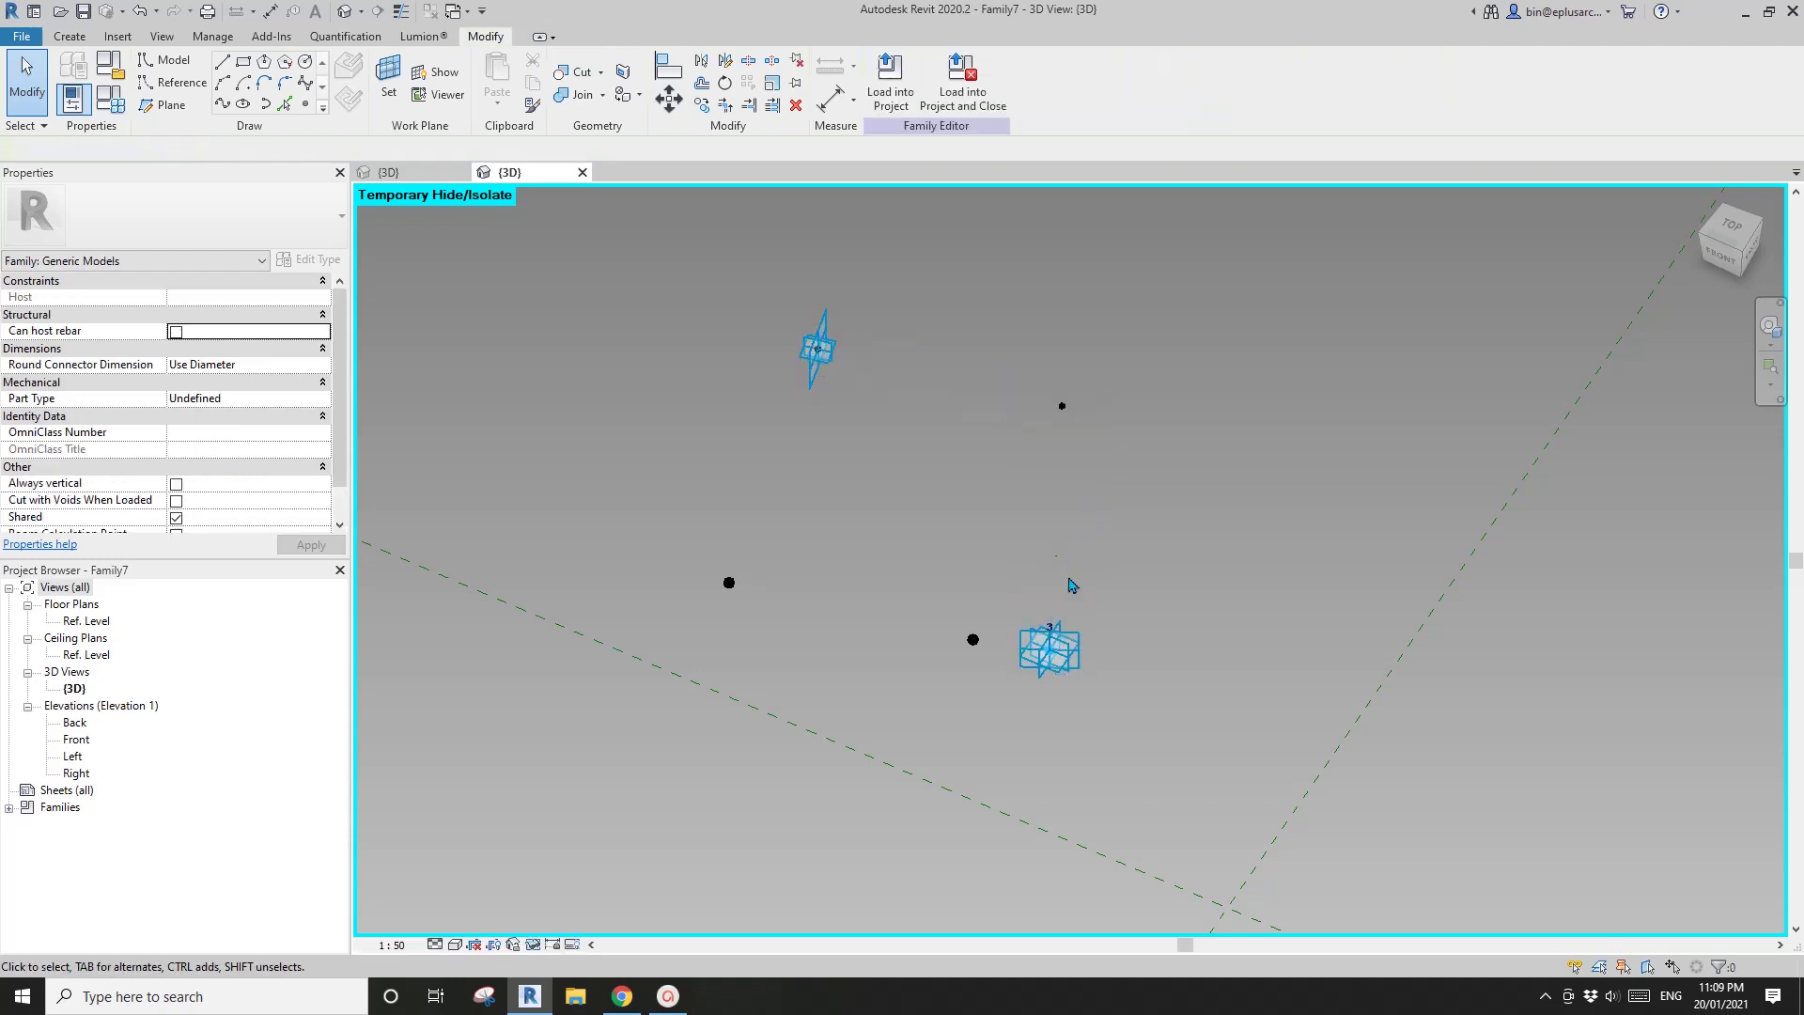
{"action": "left_click", "coordinate": [1068, 665]}
{"action": "key", "text": "Delete"}
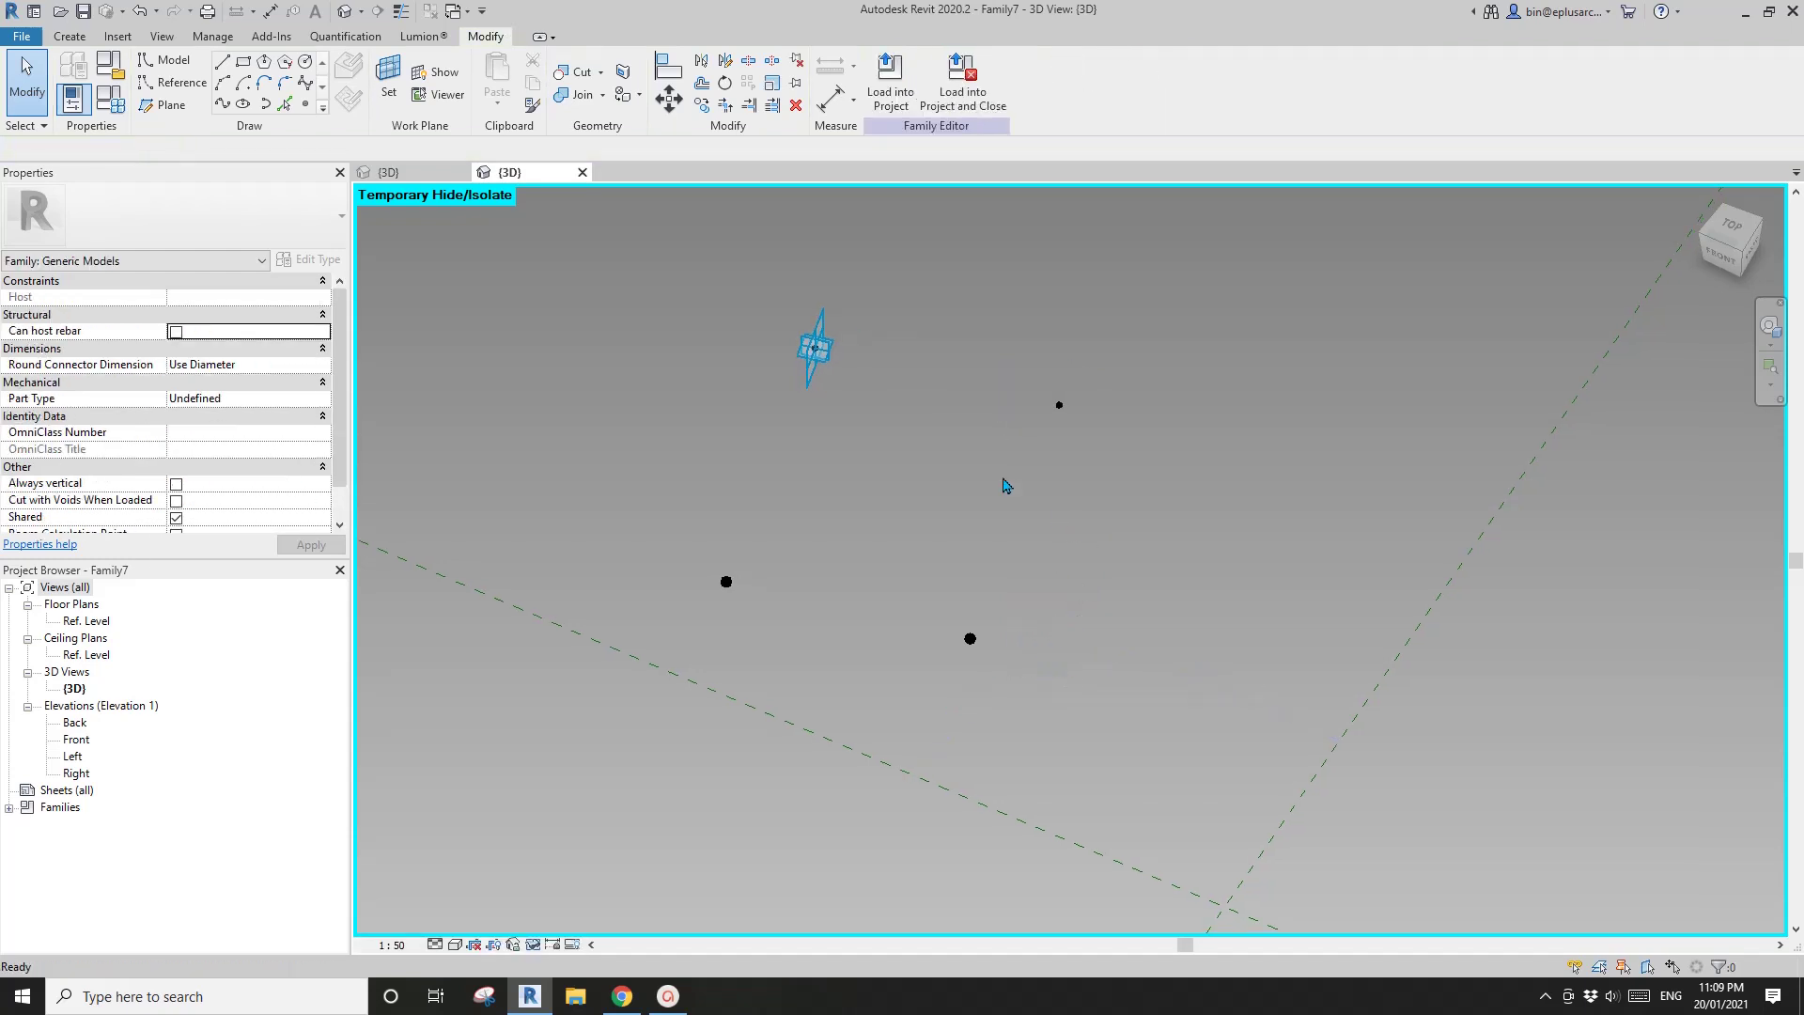
{"action": "middle_click_drag", "start_coordinate": [1004, 485], "coordinate": [996, 583], "text": "shift"}
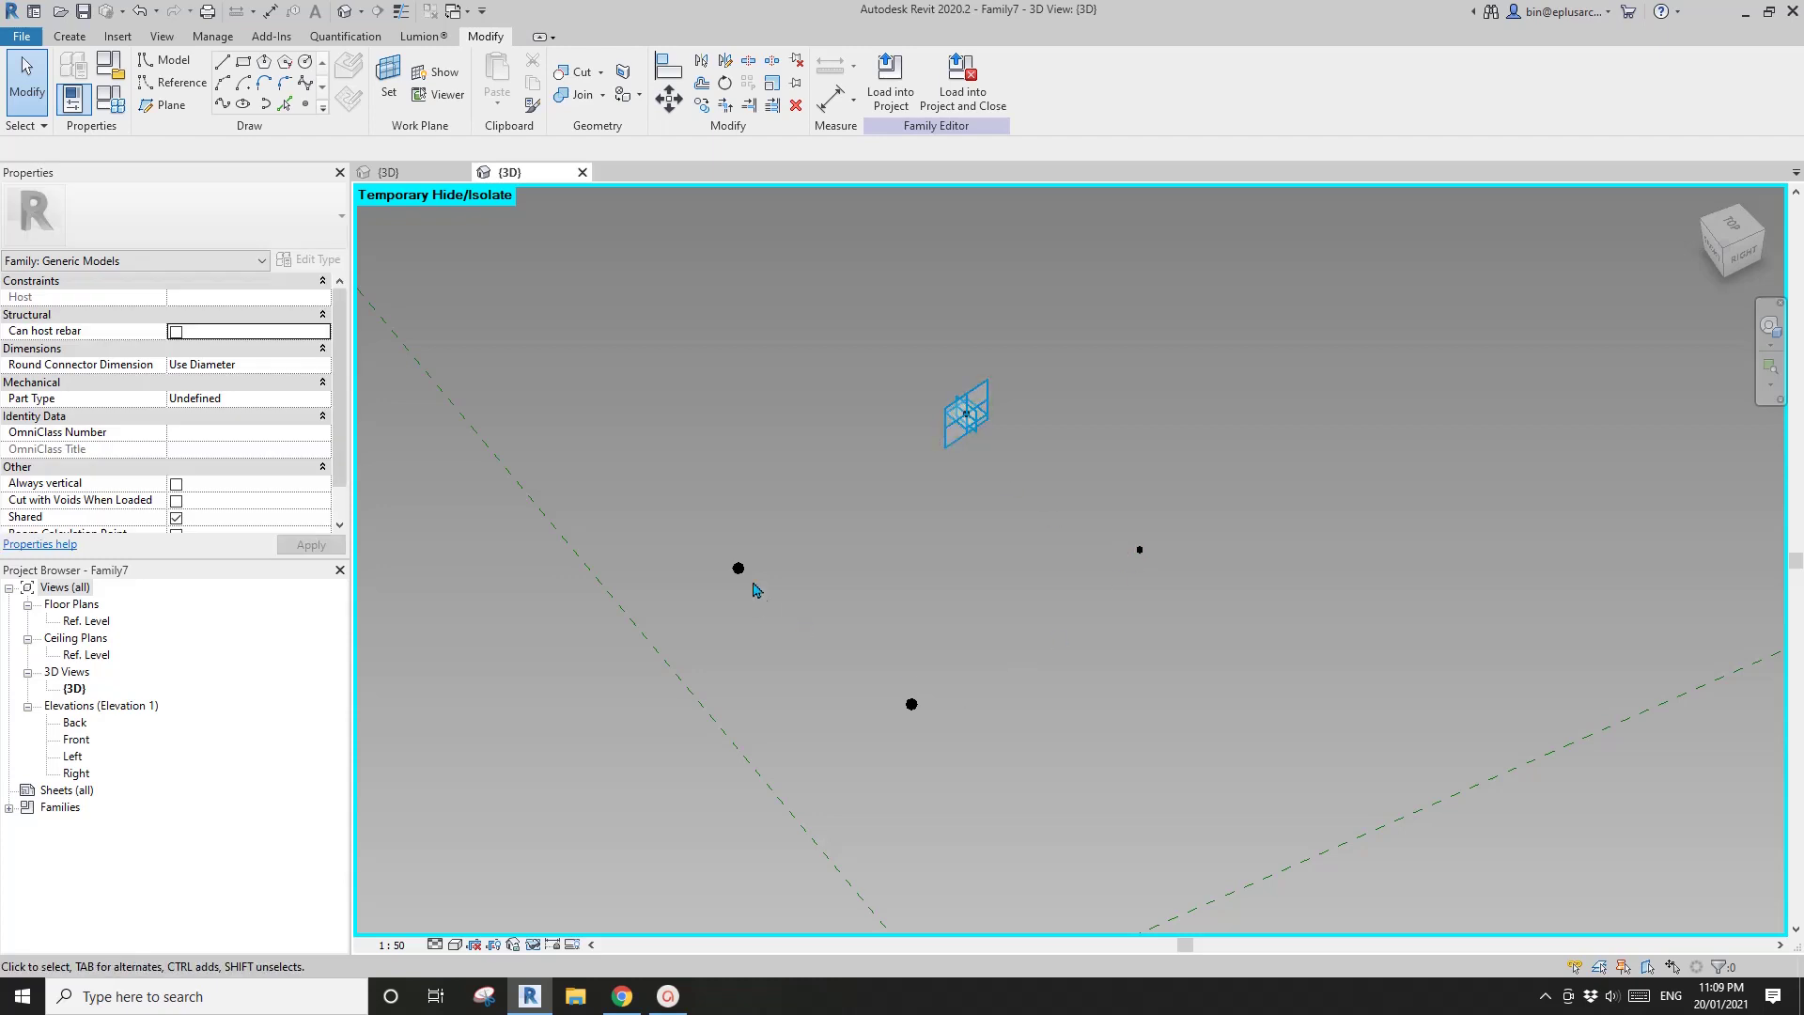
{"action": "middle_click_drag", "start_coordinate": [756, 590], "coordinate": [977, 580], "text": "shift"}
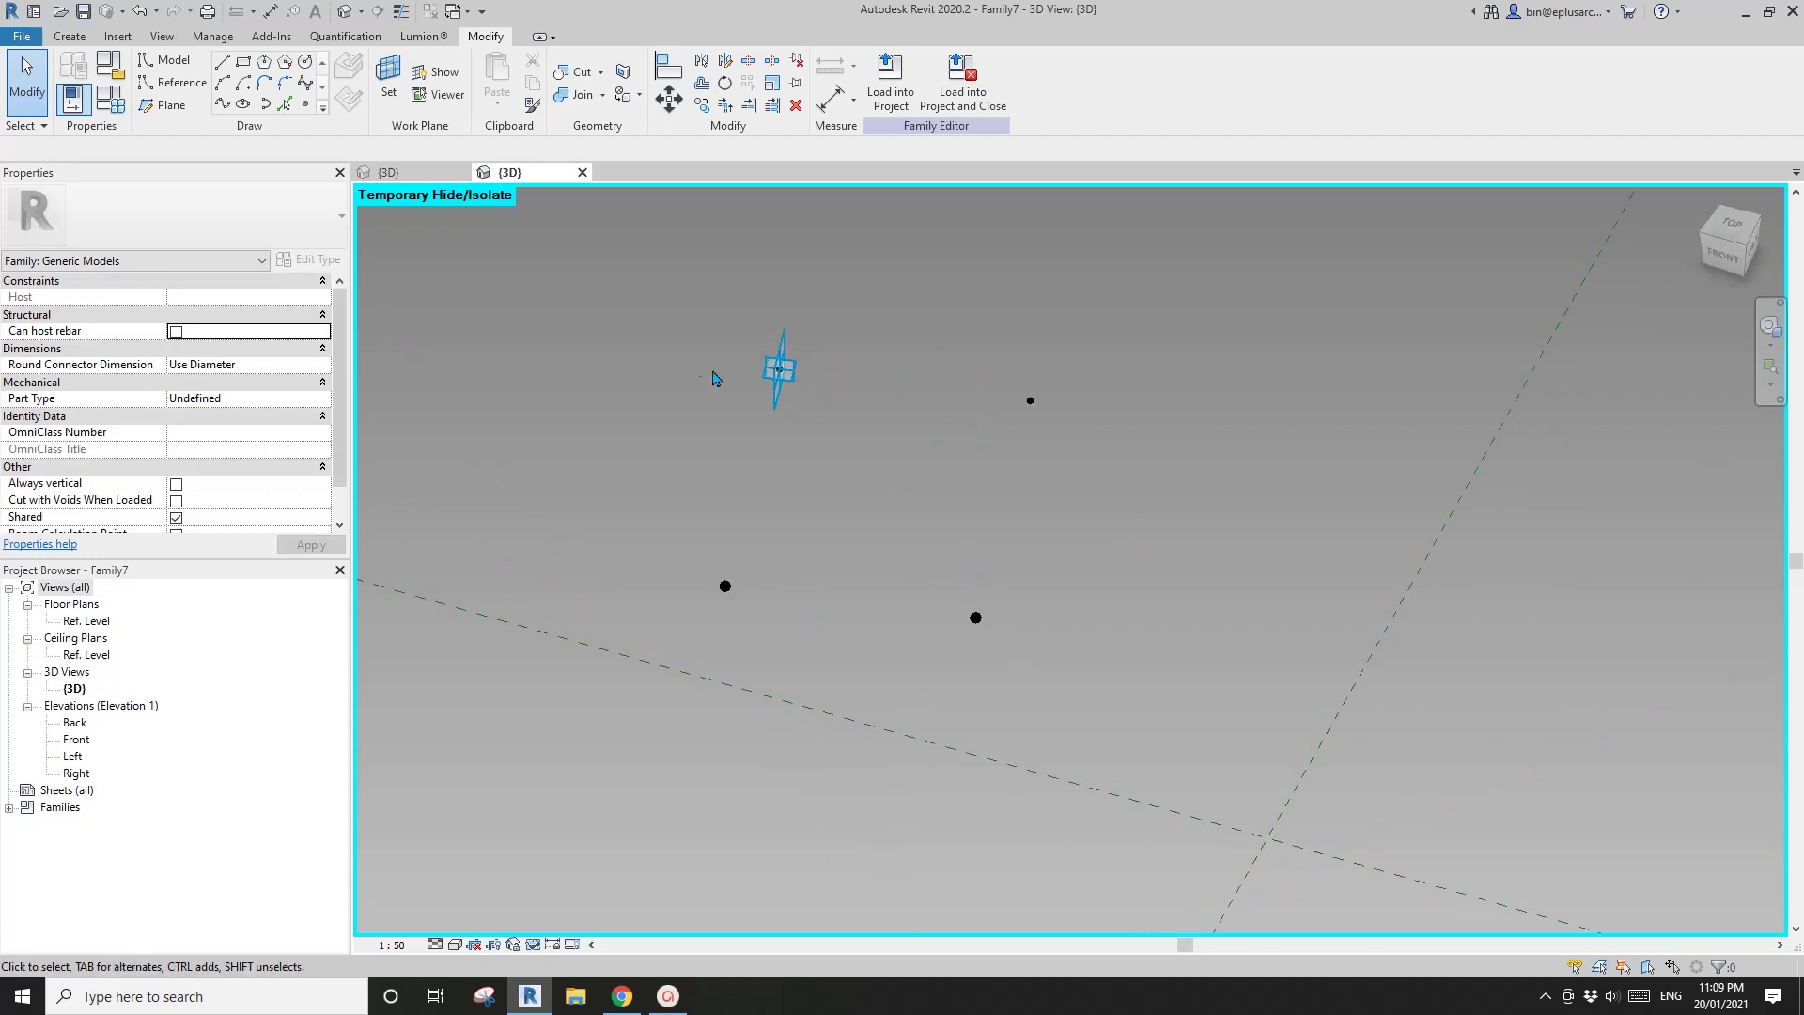
Draw a spline through the plane point and the lower-left point, 3179.6 long.
{"action": "left_click_drag", "start_coordinate": [604, 299], "coordinate": [1131, 691]}
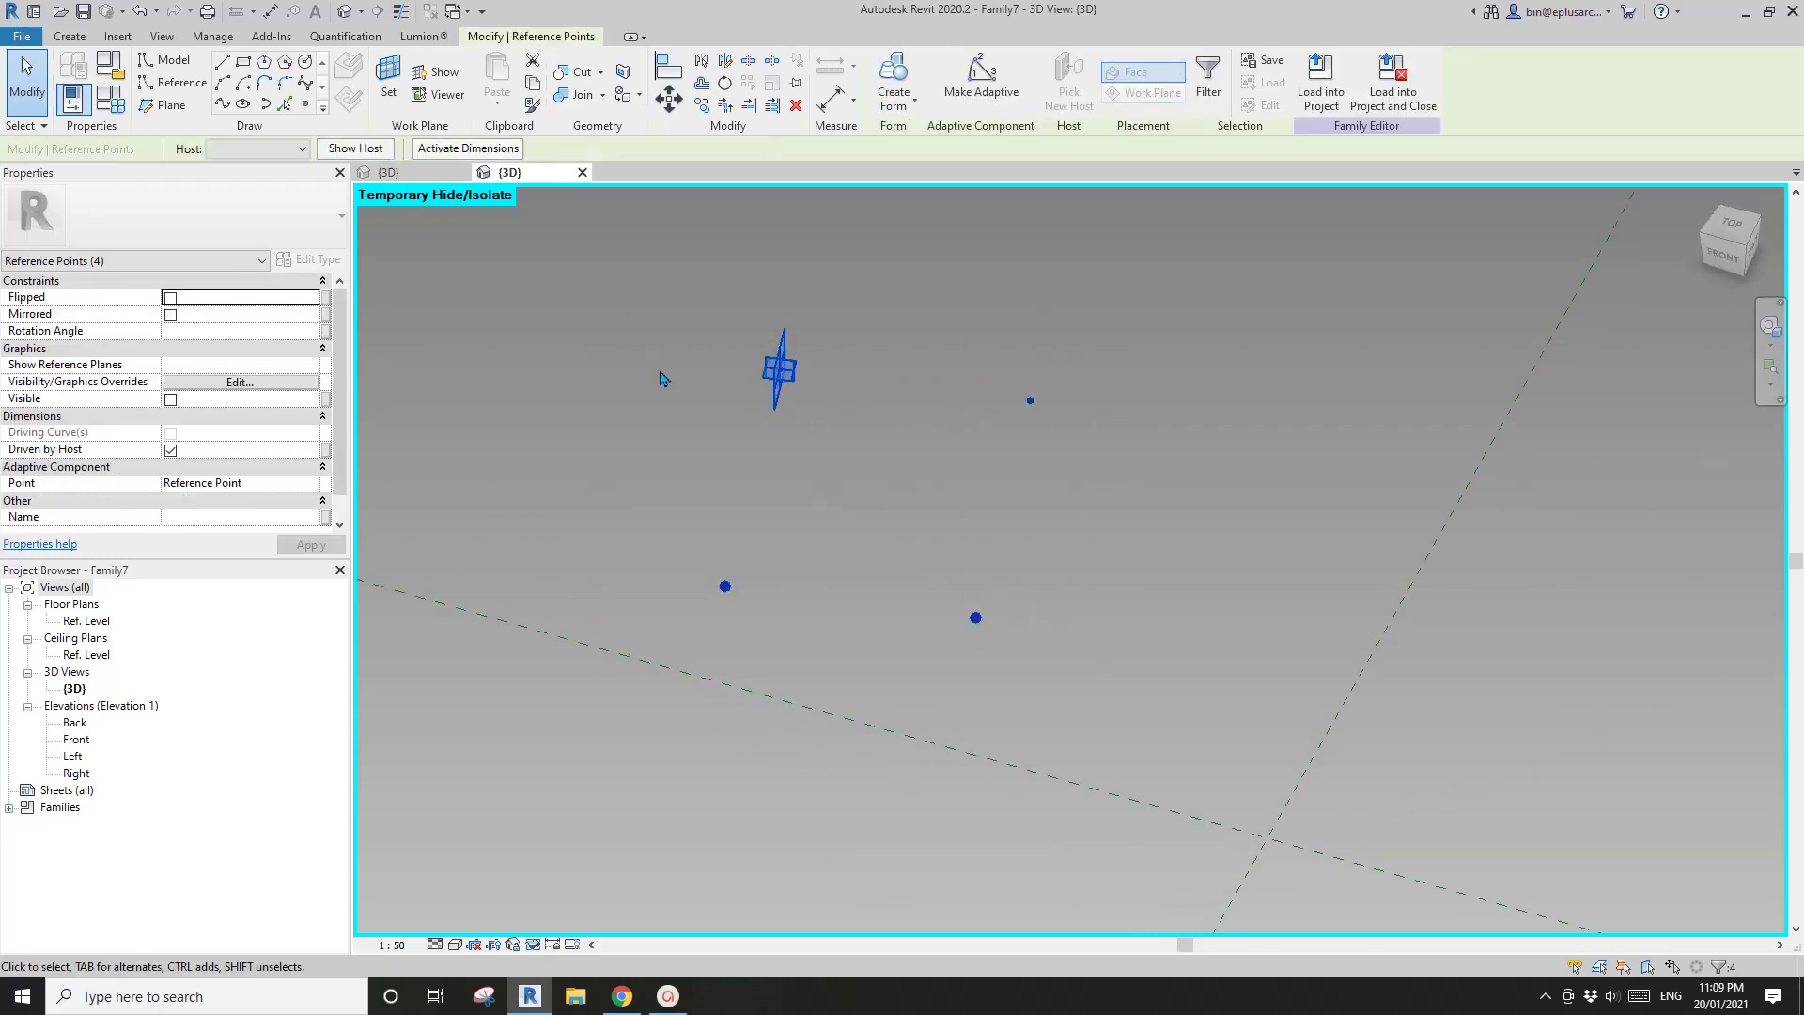
{"action": "left_click_drag", "start_coordinate": [657, 262], "coordinate": [1052, 493]}
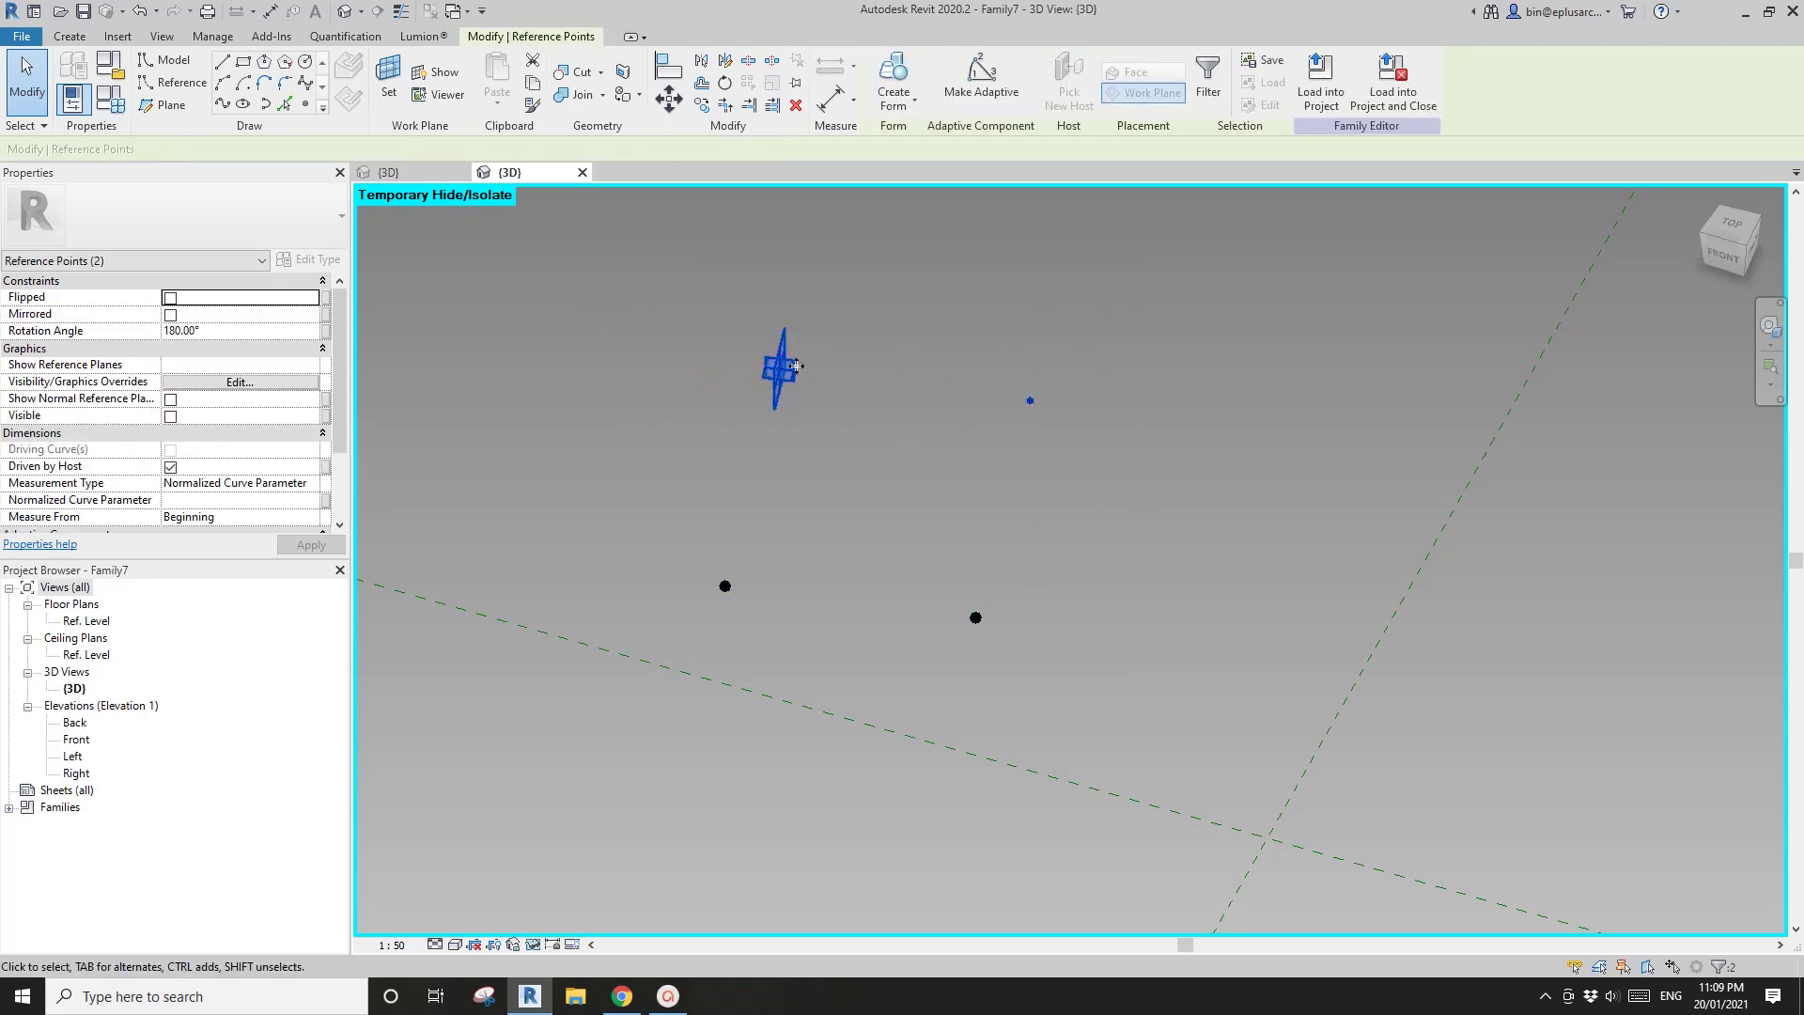
{"action": "left_click", "coordinate": [663, 346]}
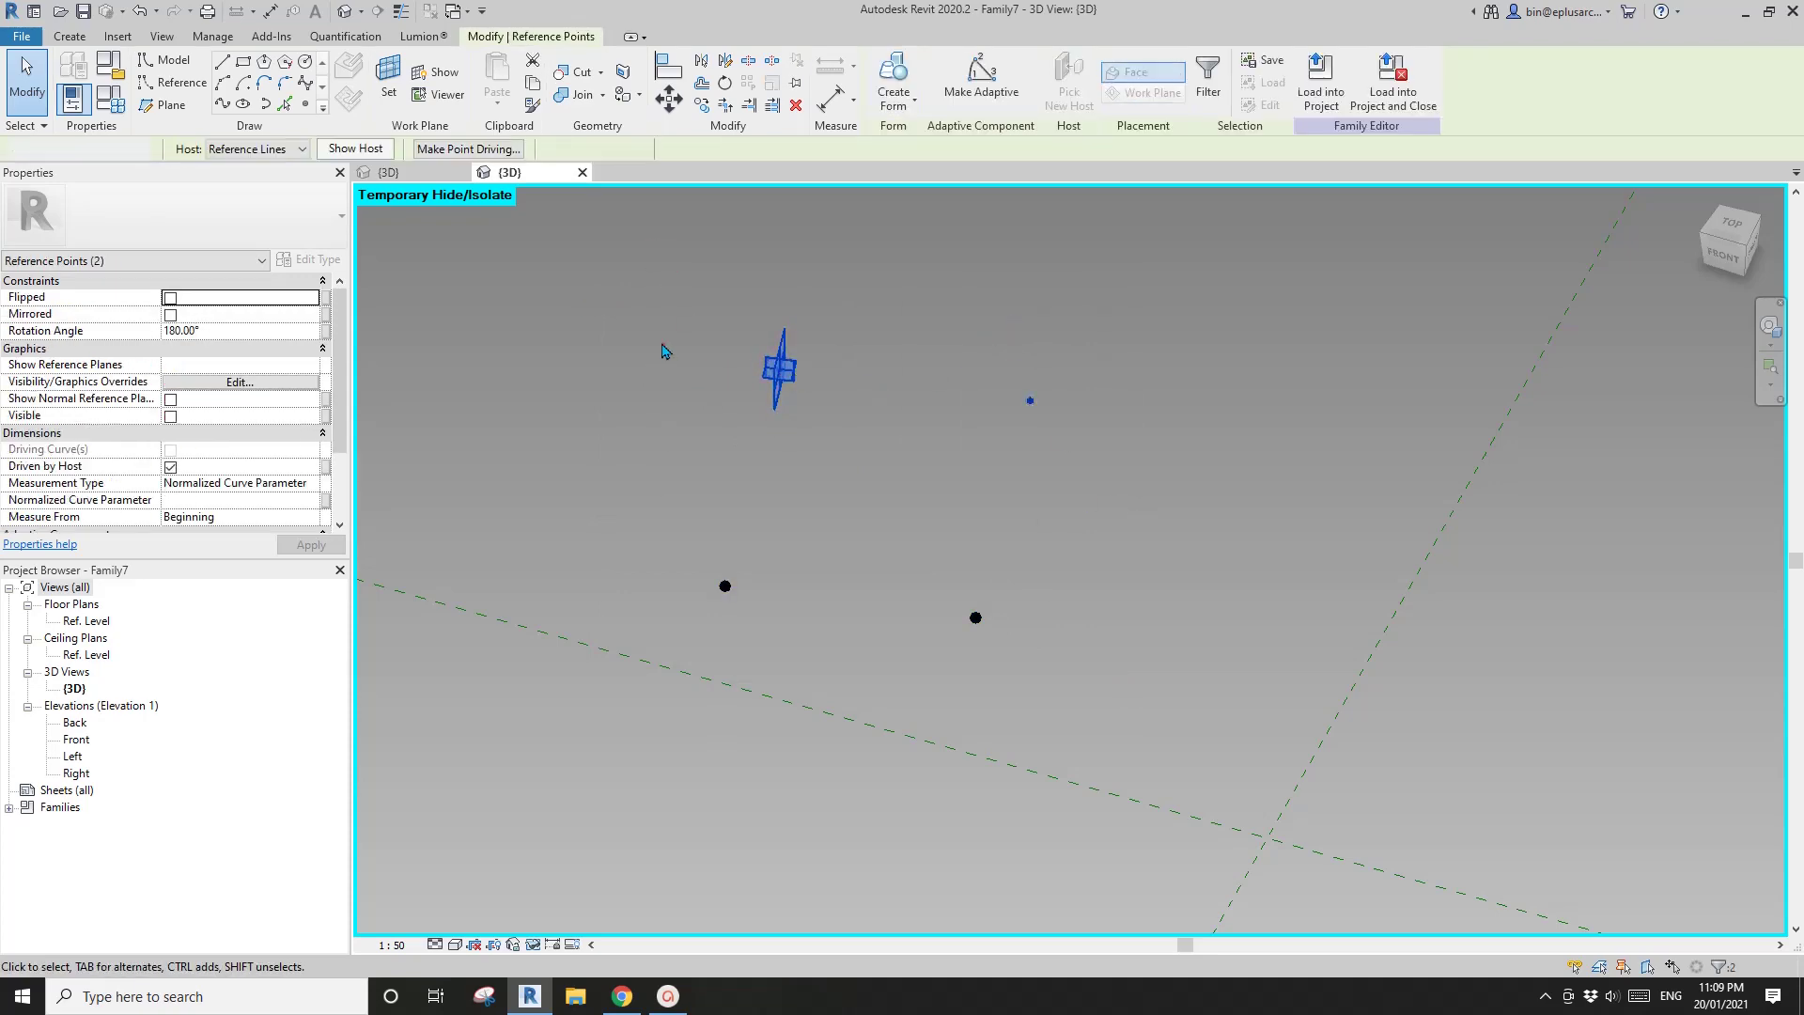
{"action": "left_click_drag", "start_coordinate": [607, 302], "coordinate": [844, 672]}
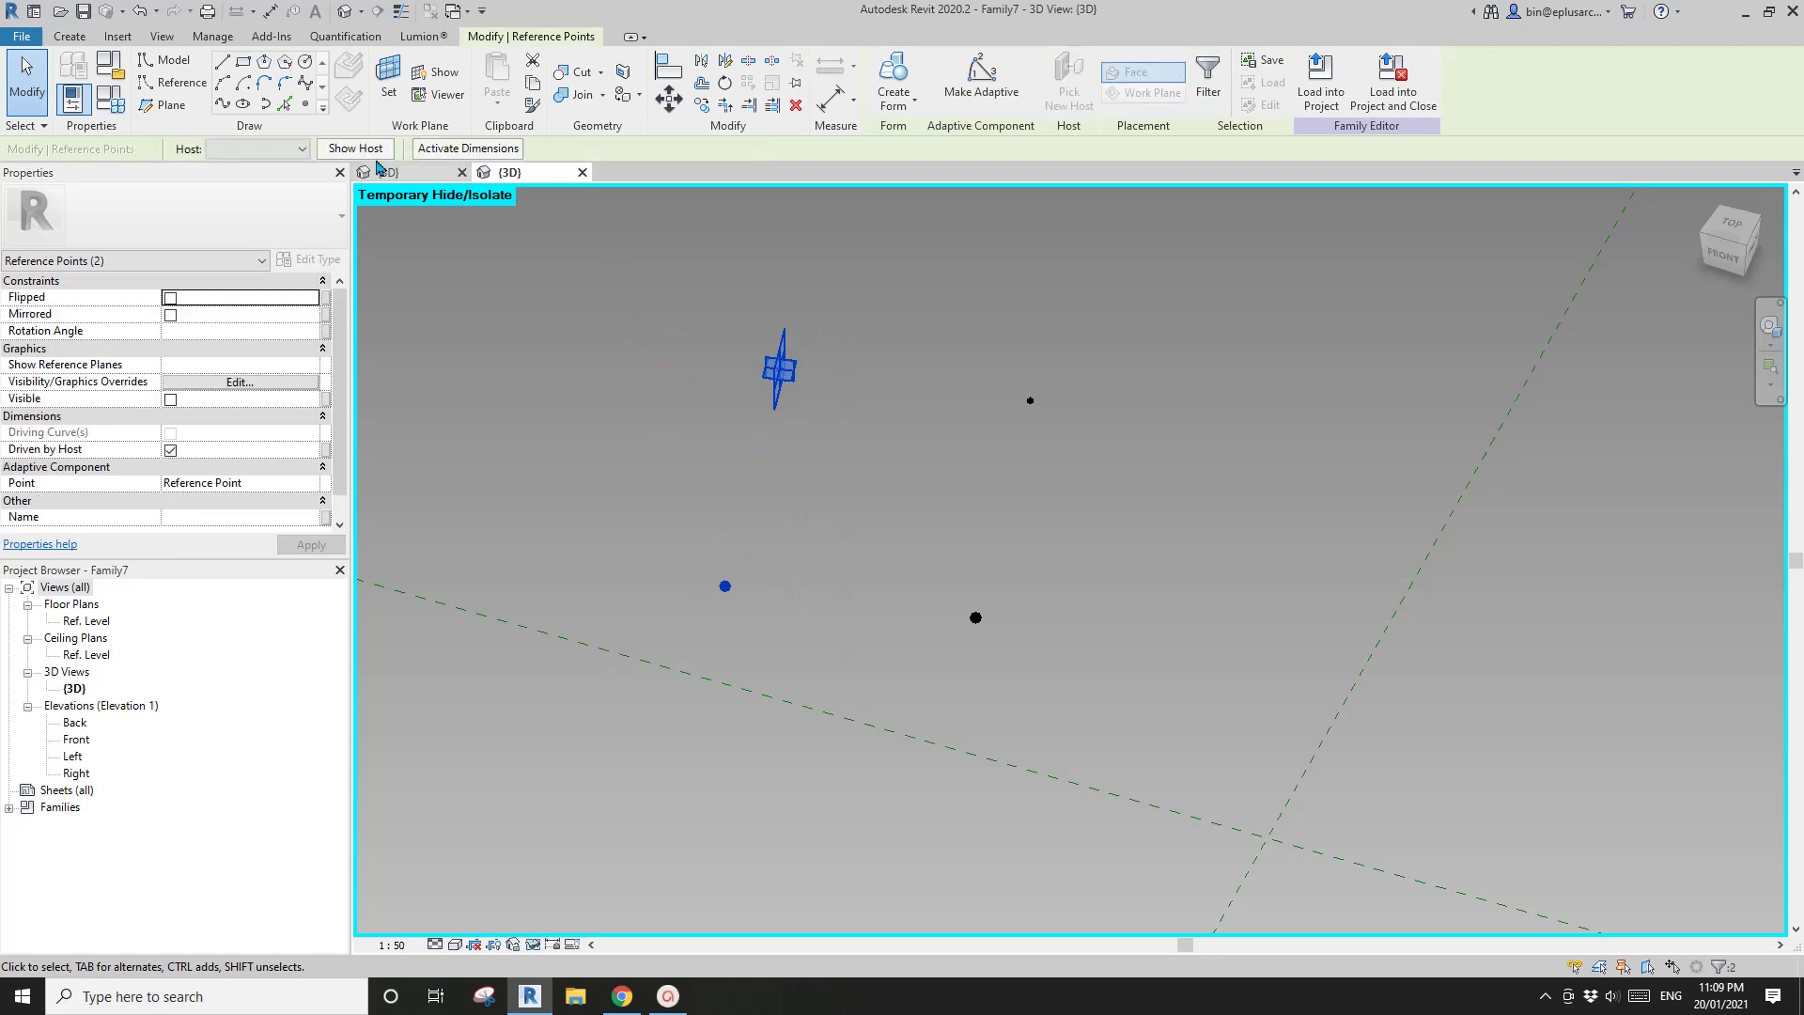
{"action": "left_click", "coordinate": [223, 105]}
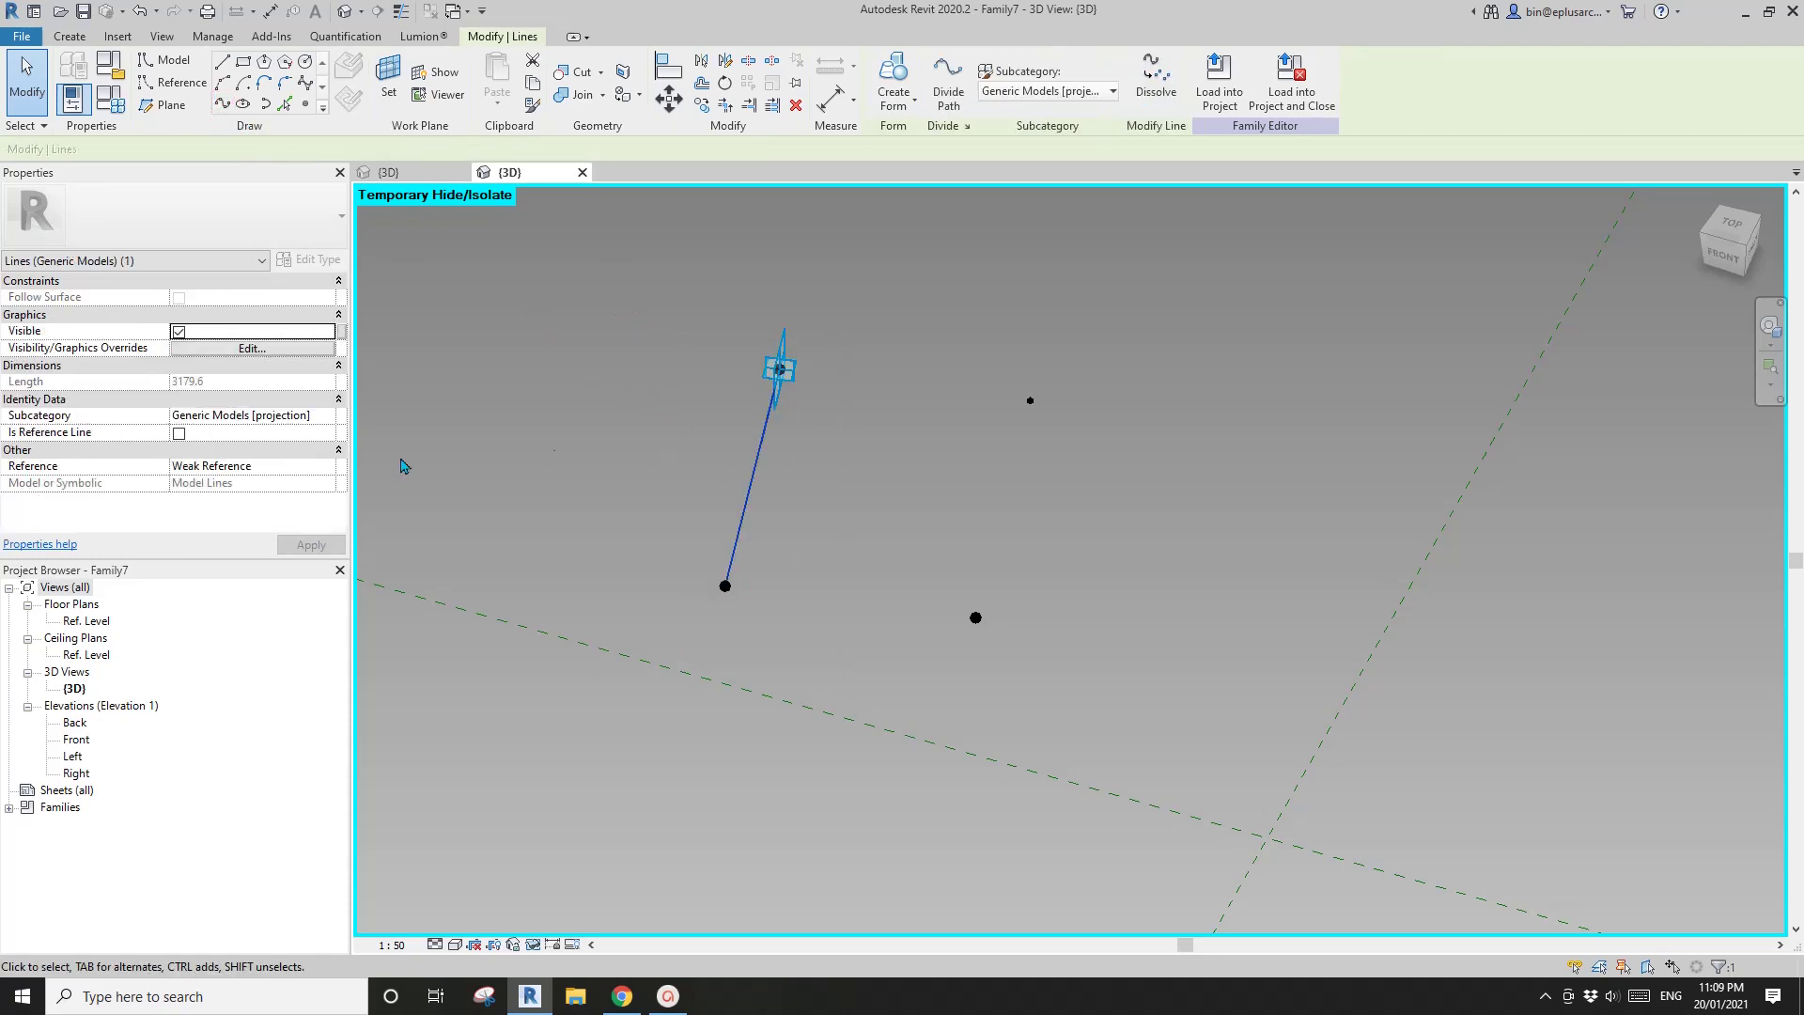
Join the remaining point pairs with splines, making all four edges reference lines.
{"action": "left_click", "coordinate": [178, 433]}
{"action": "left_click_drag", "start_coordinate": [697, 294], "coordinate": [1079, 411]}
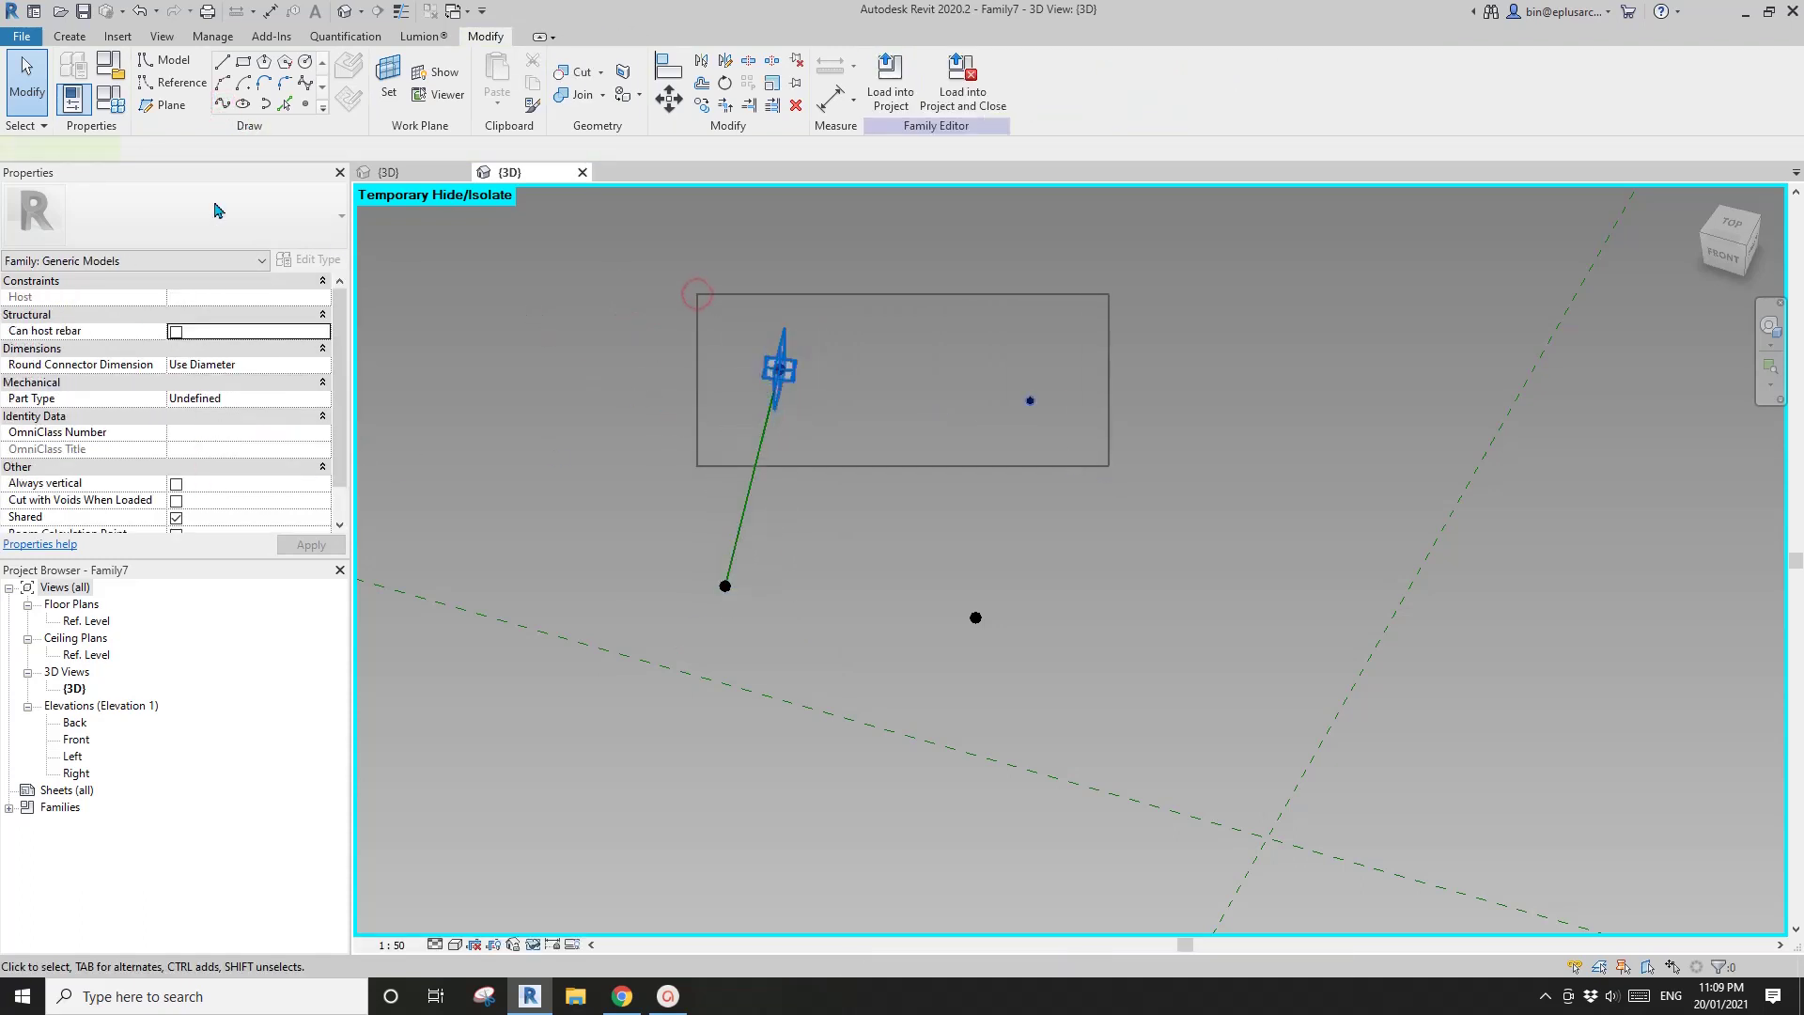
{"action": "left_click", "coordinate": [221, 104]}
{"action": "left_click", "coordinate": [178, 433]}
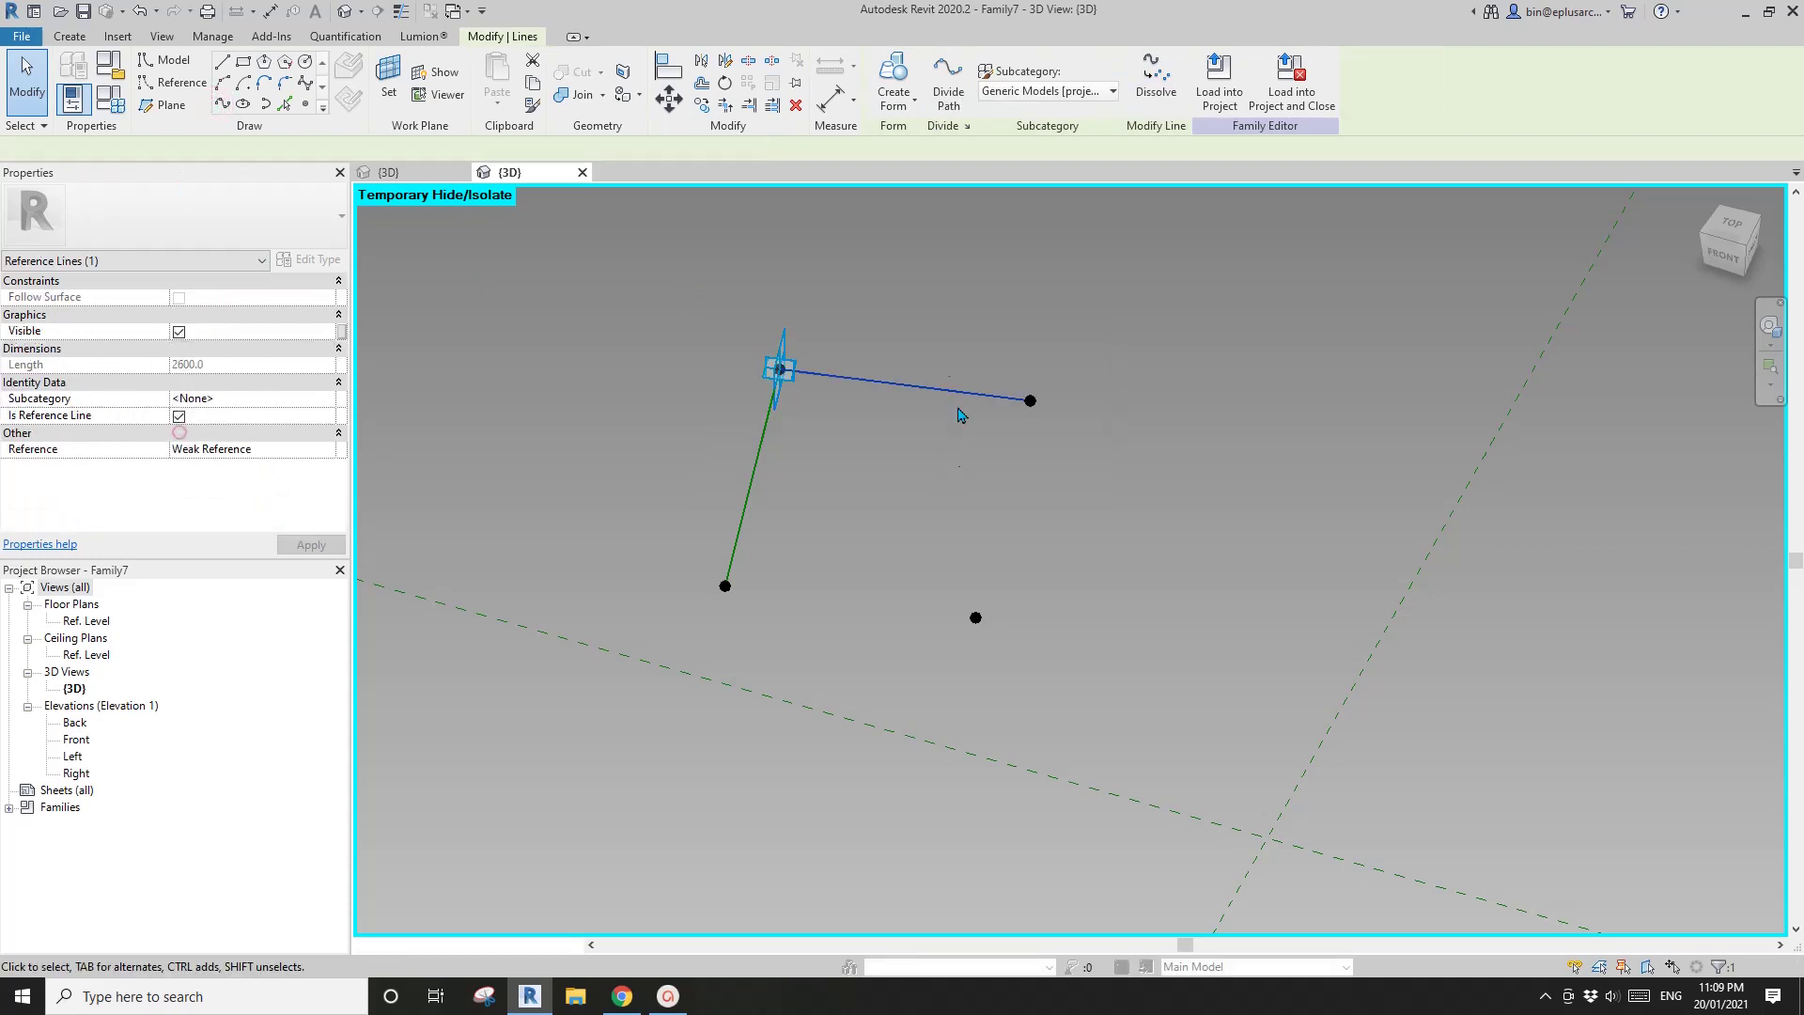
{"action": "left_click_drag", "start_coordinate": [875, 290], "coordinate": [1139, 728]}
{"action": "left_click", "coordinate": [222, 106]}
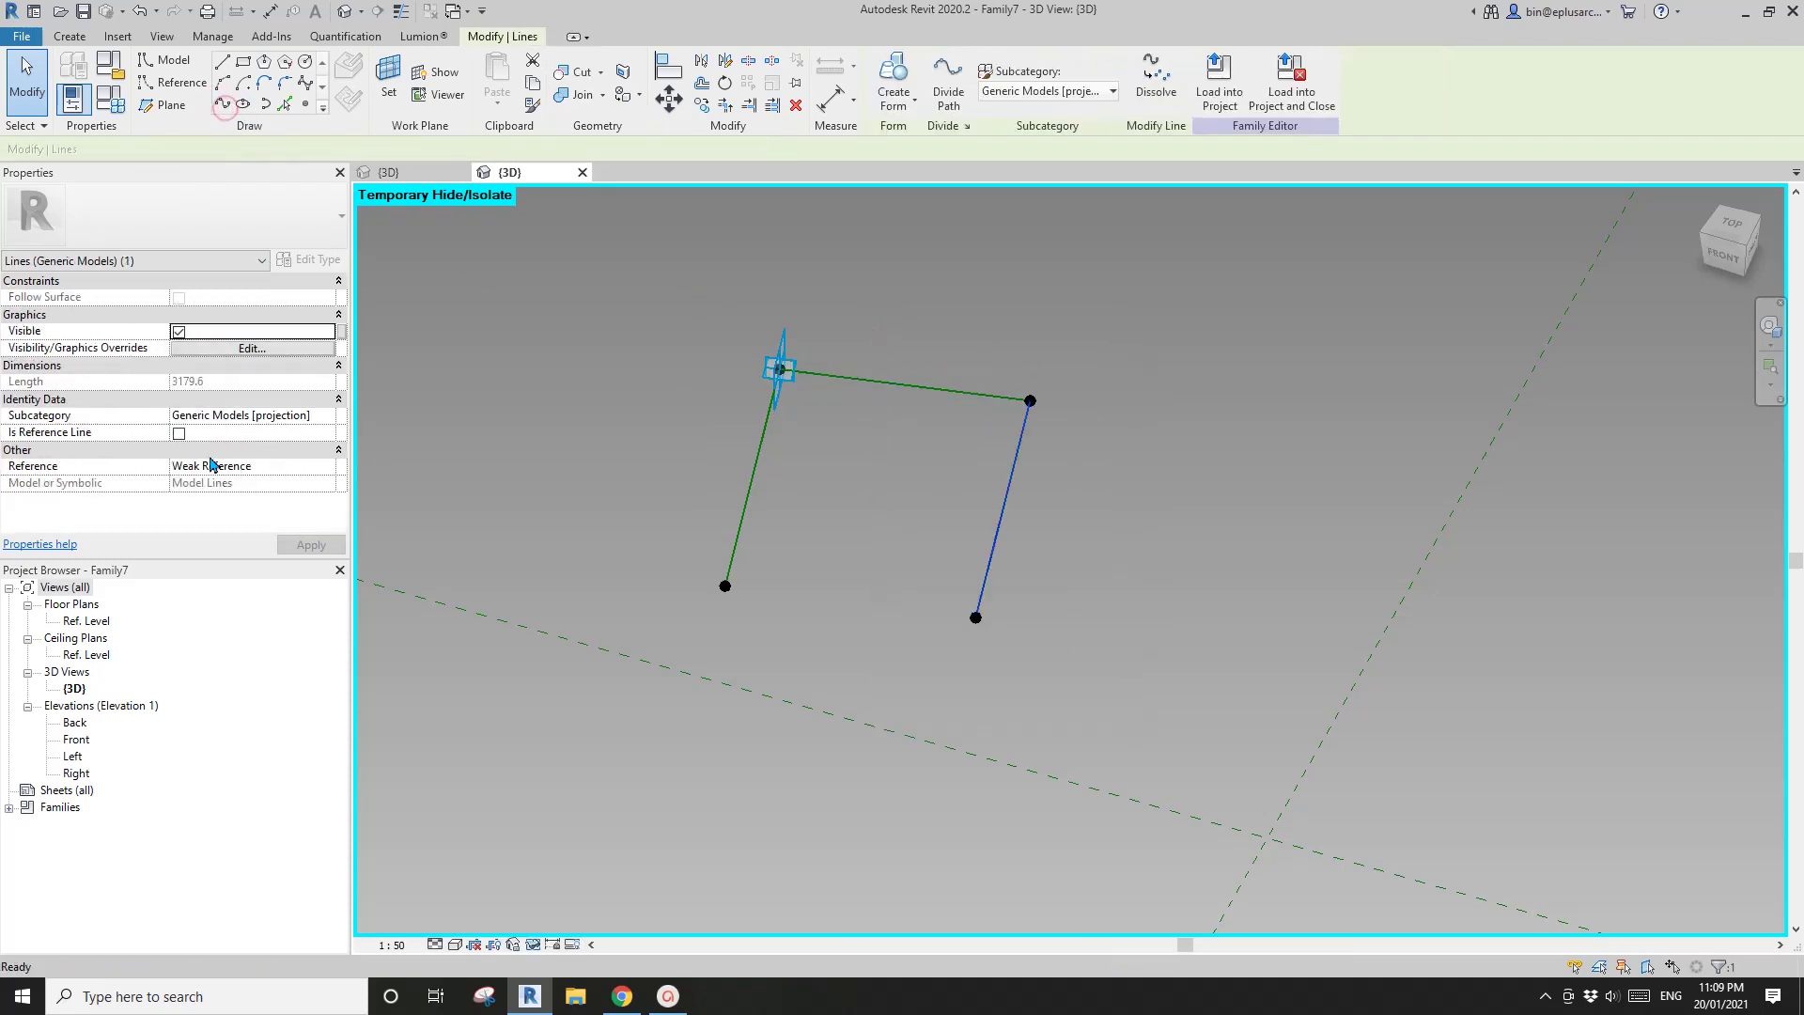
{"action": "left_click", "coordinate": [178, 433]}
{"action": "left_click", "coordinate": [178, 433]}
{"action": "left_click_drag", "start_coordinate": [623, 516], "coordinate": [1112, 729]}
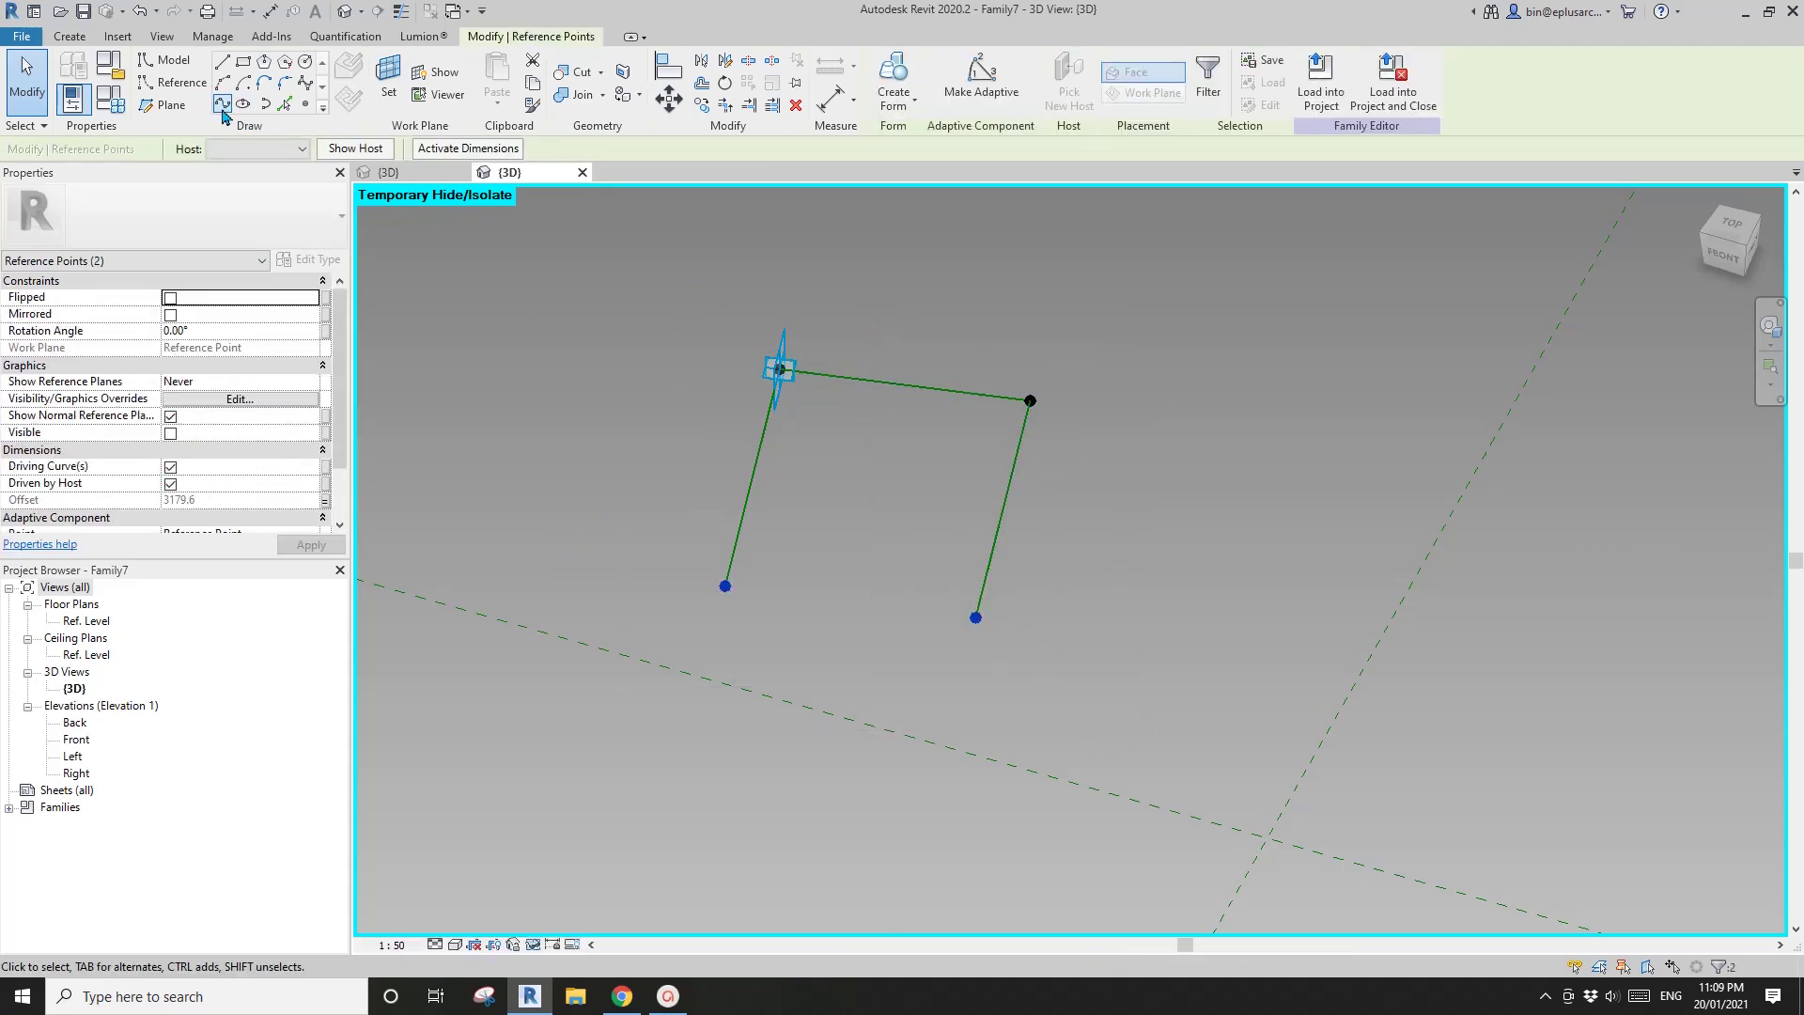
{"action": "left_click", "coordinate": [178, 433]}
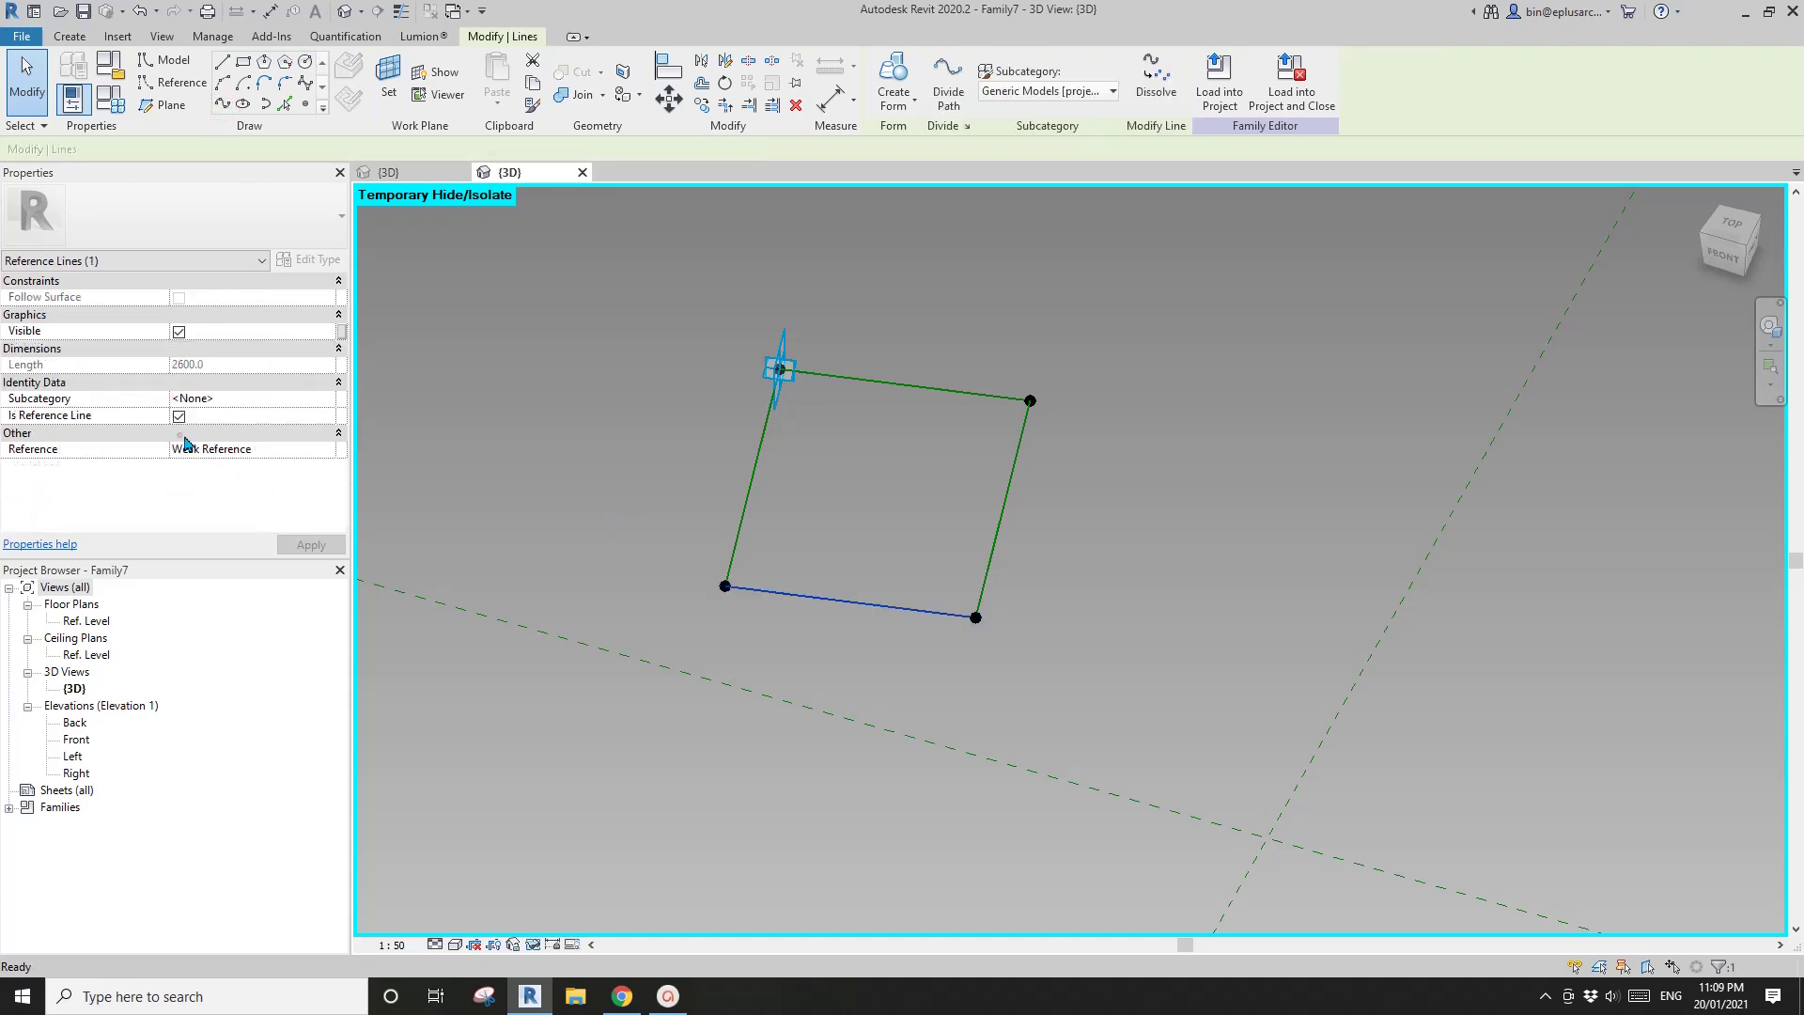
{"action": "left_click", "coordinate": [1022, 278]}
Select the four-line loop and create a solid box form 1000.0 high.
{"action": "key", "text": "Tab"}
{"action": "left_click", "coordinate": [1025, 427]}
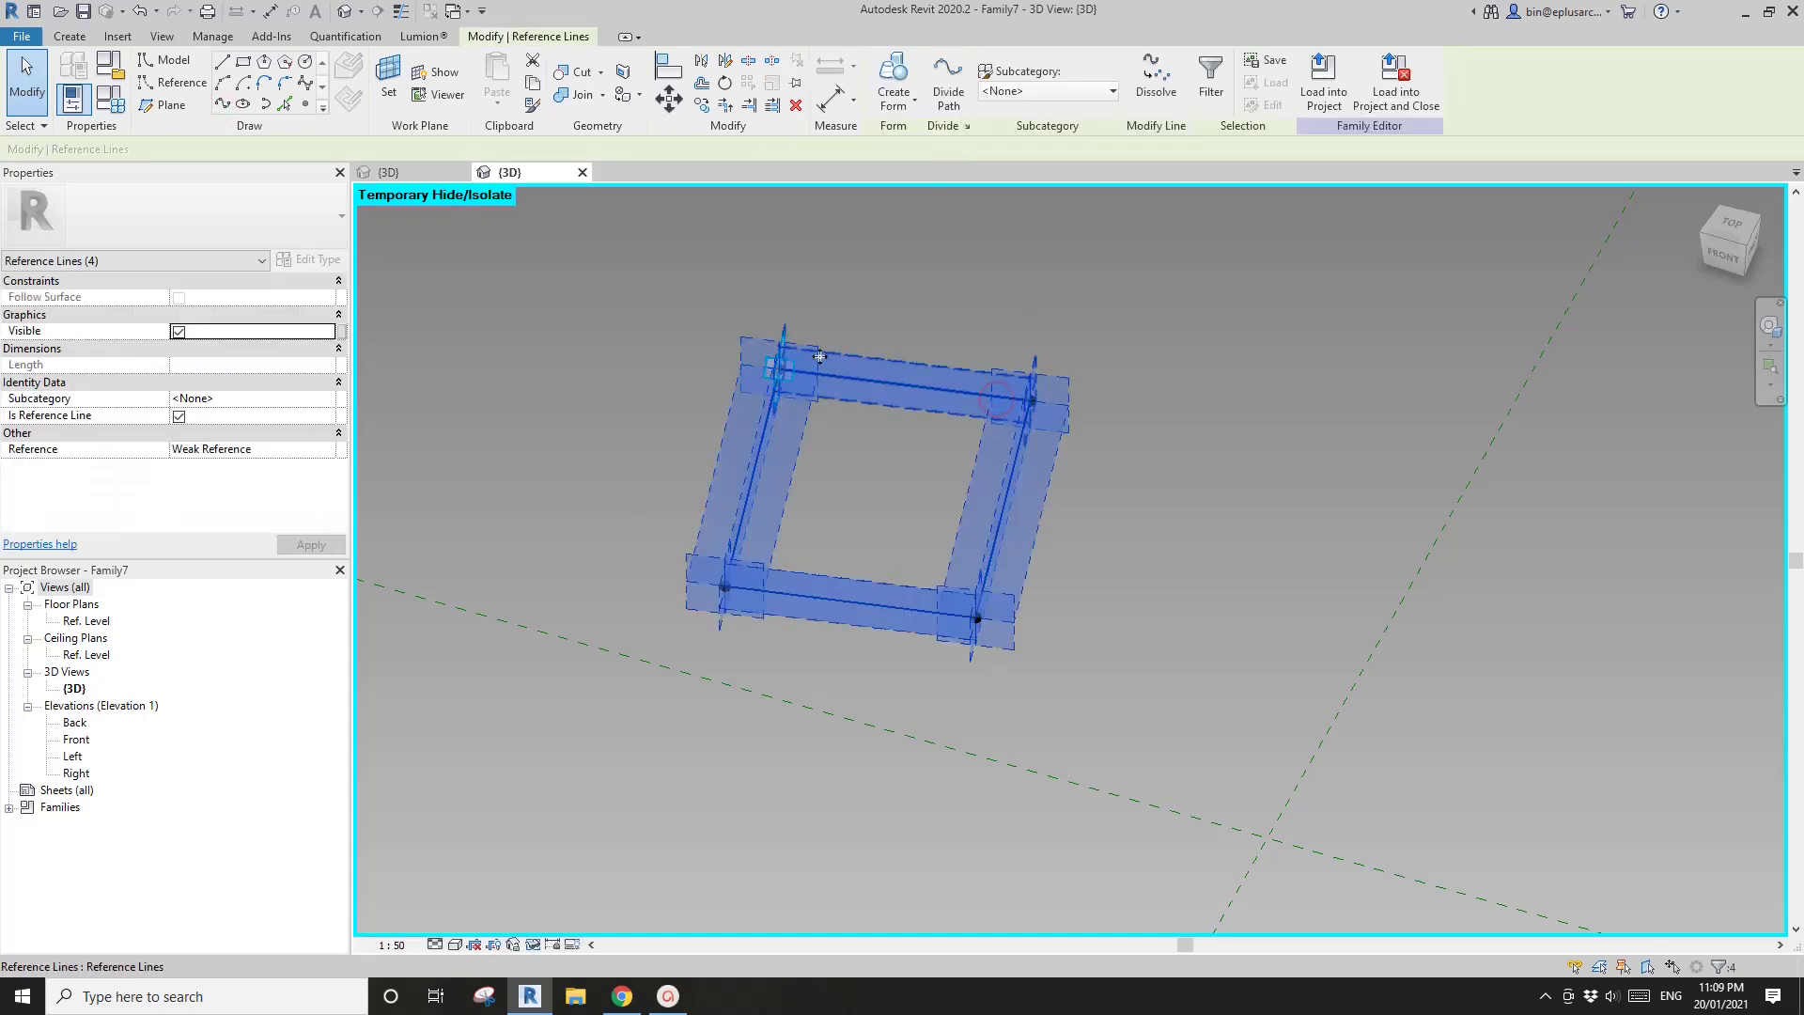
{"action": "left_click", "coordinate": [893, 109]}
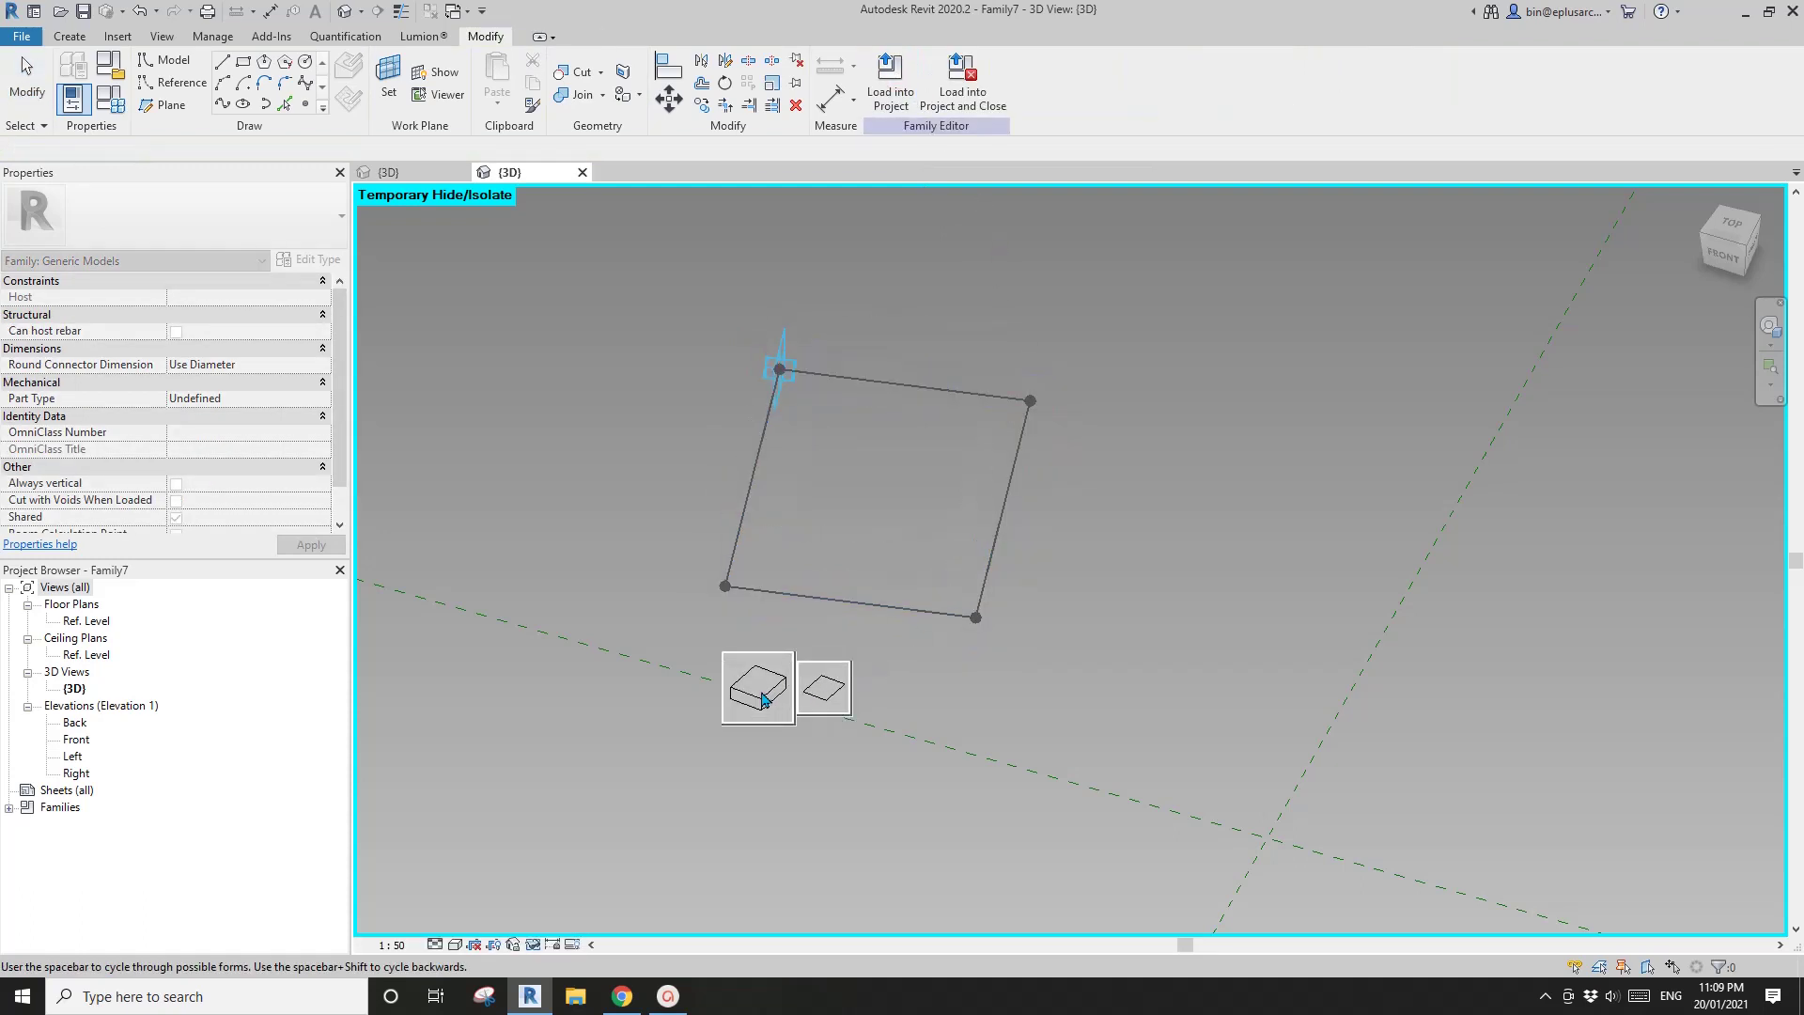
{"action": "left_click", "coordinate": [762, 699]}
{"action": "middle_click_drag", "start_coordinate": [833, 673], "coordinate": [1146, 567], "text": "shift"}
{"action": "scroll", "coordinate": [584, 438], "scroll_direction": "up", "scroll_amount": 1}
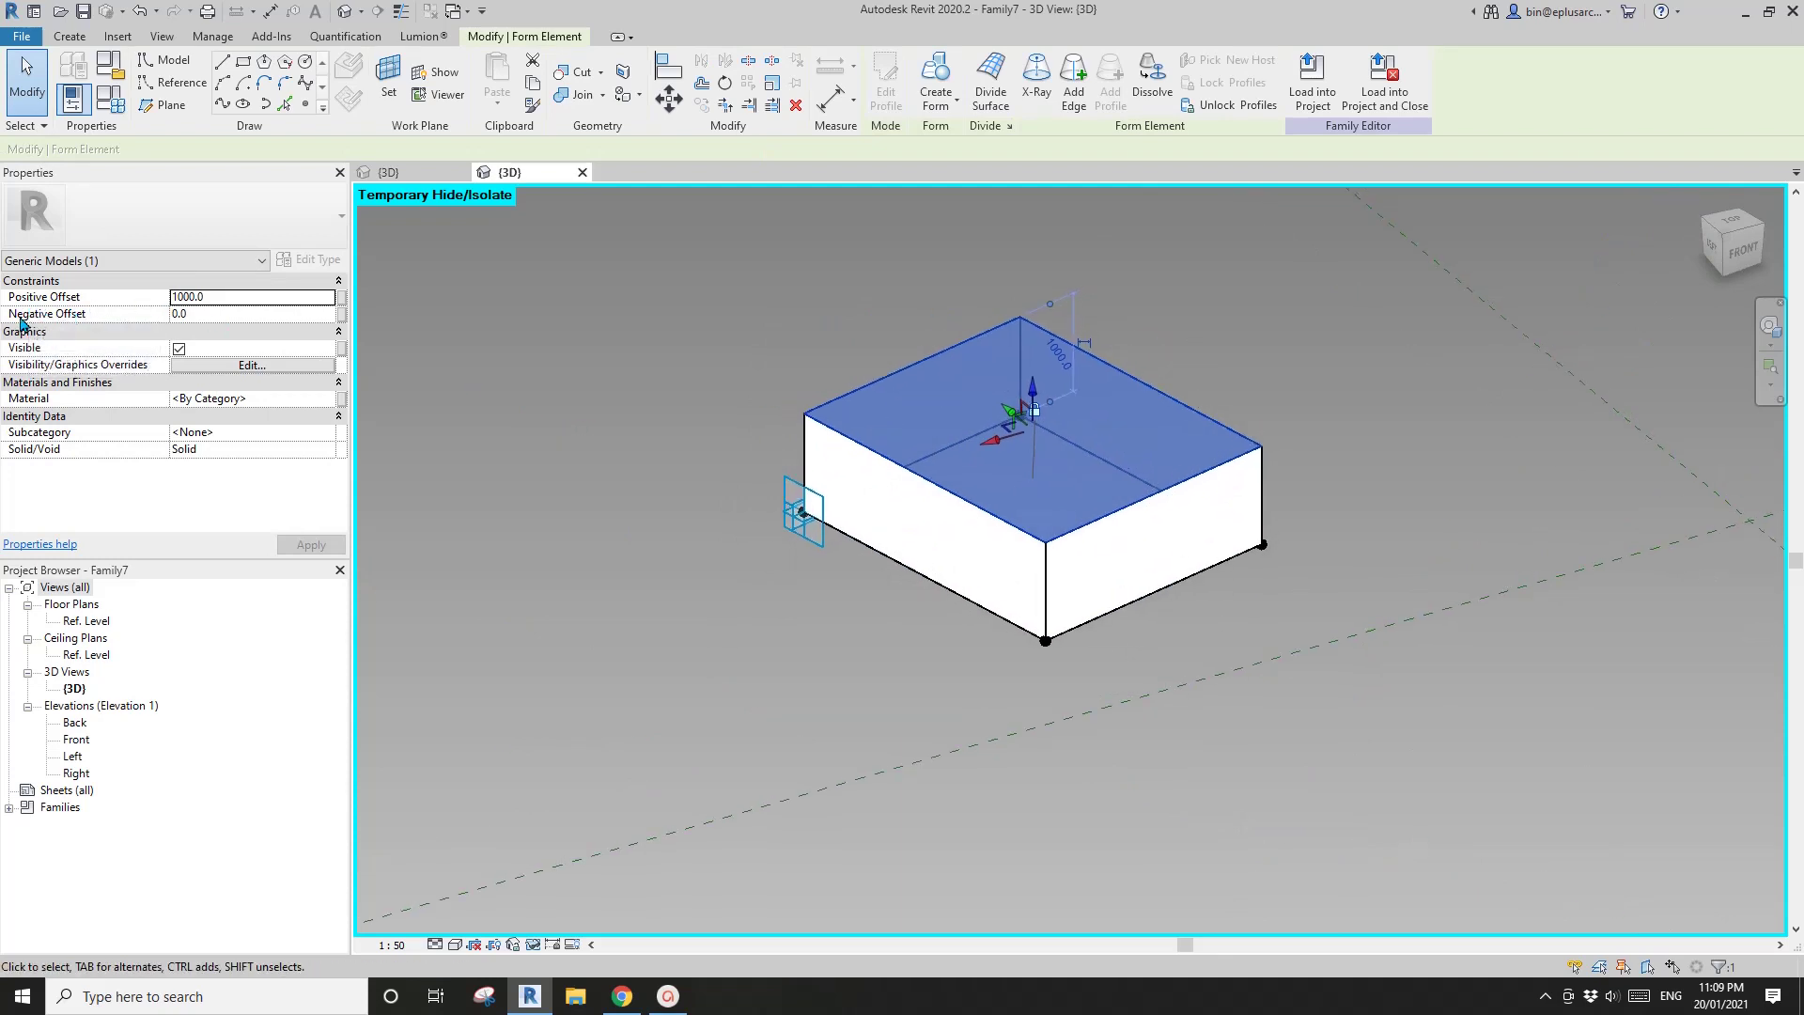
{"action": "scroll", "coordinate": [563, 363], "scroll_direction": "up", "scroll_amount": 1}
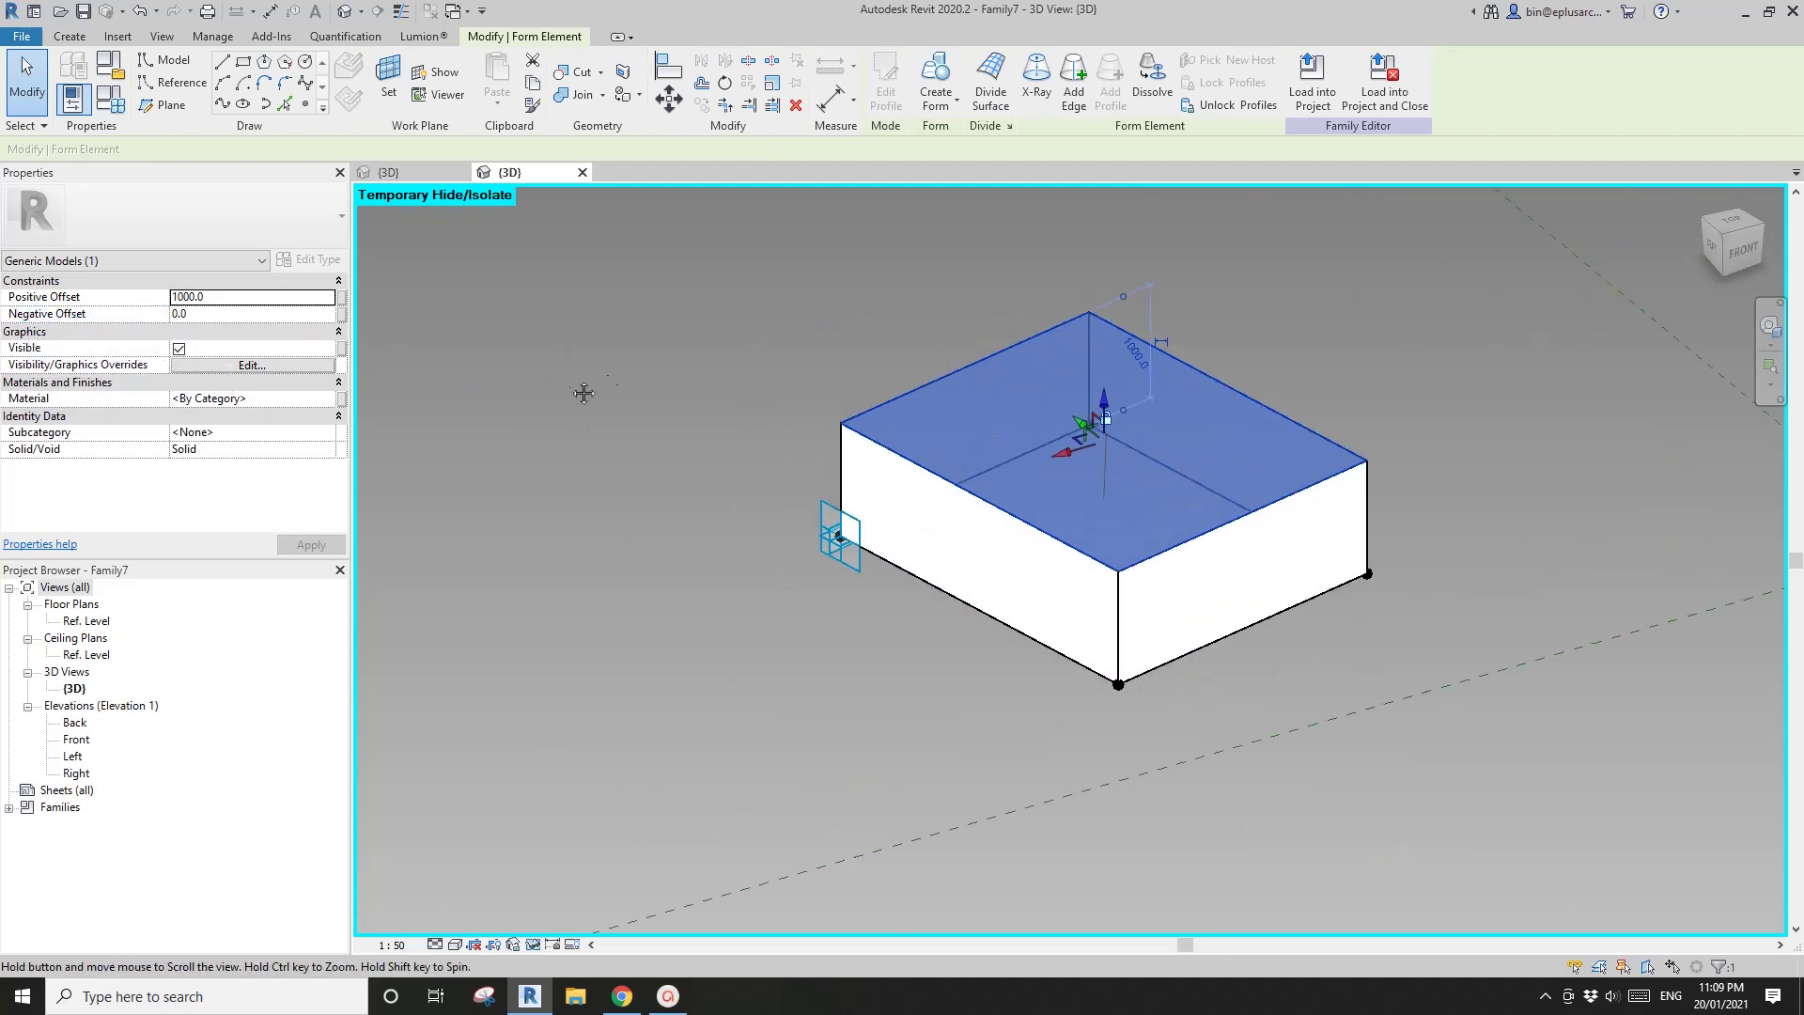
{"action": "scroll", "coordinate": [625, 375], "scroll_direction": "down", "scroll_amount": 1}
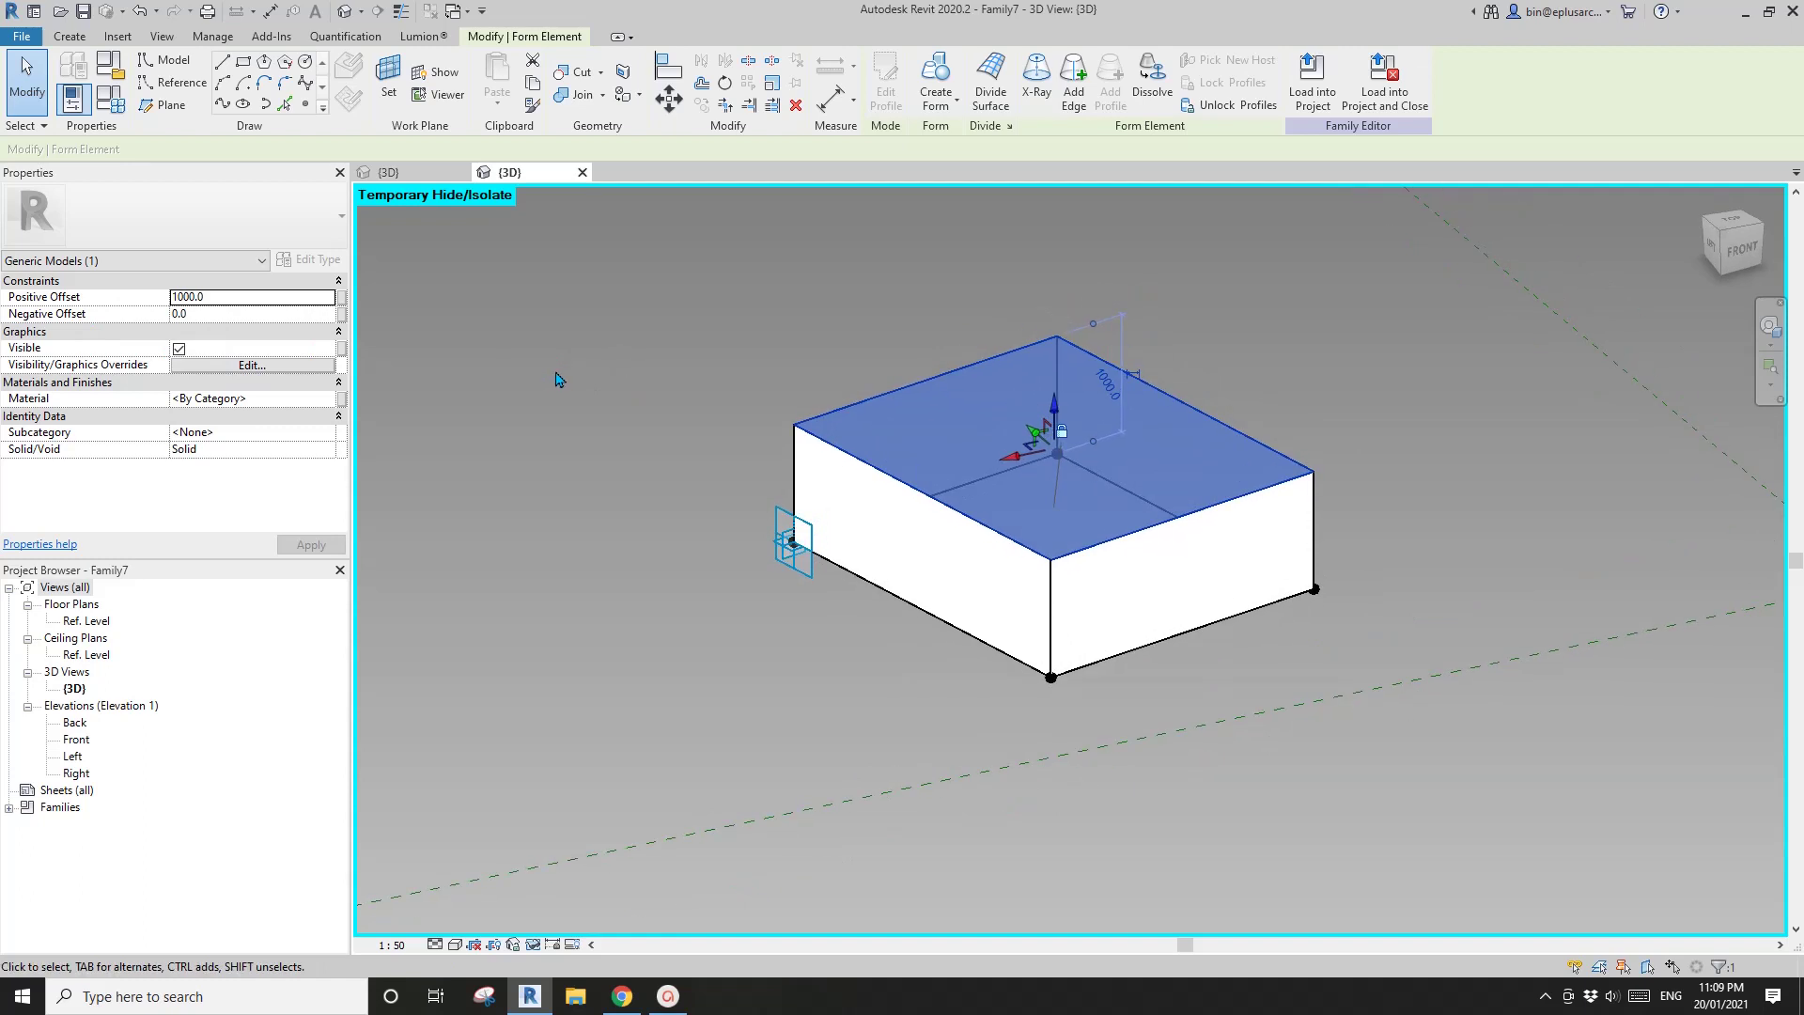
{"action": "middle_click_drag", "start_coordinate": [558, 372], "coordinate": [558, 374]}
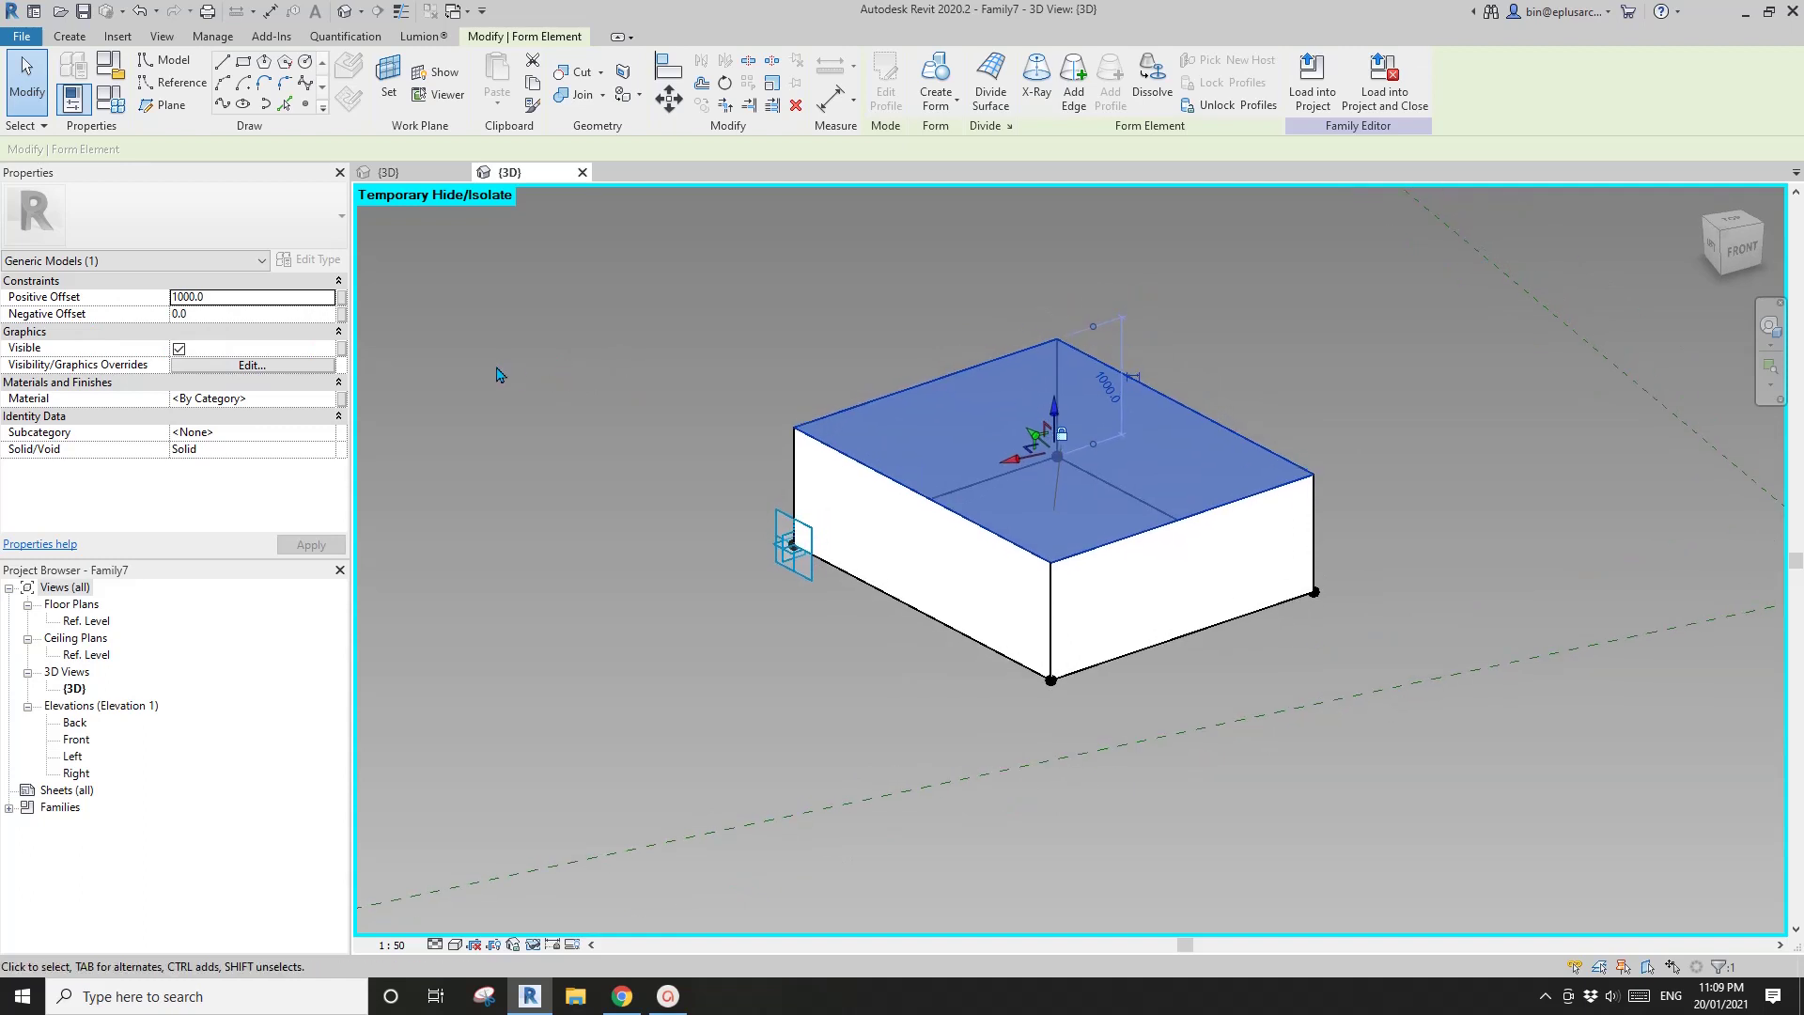
{"action": "scroll", "coordinate": [725, 499], "scroll_direction": "up", "scroll_amount": 4}
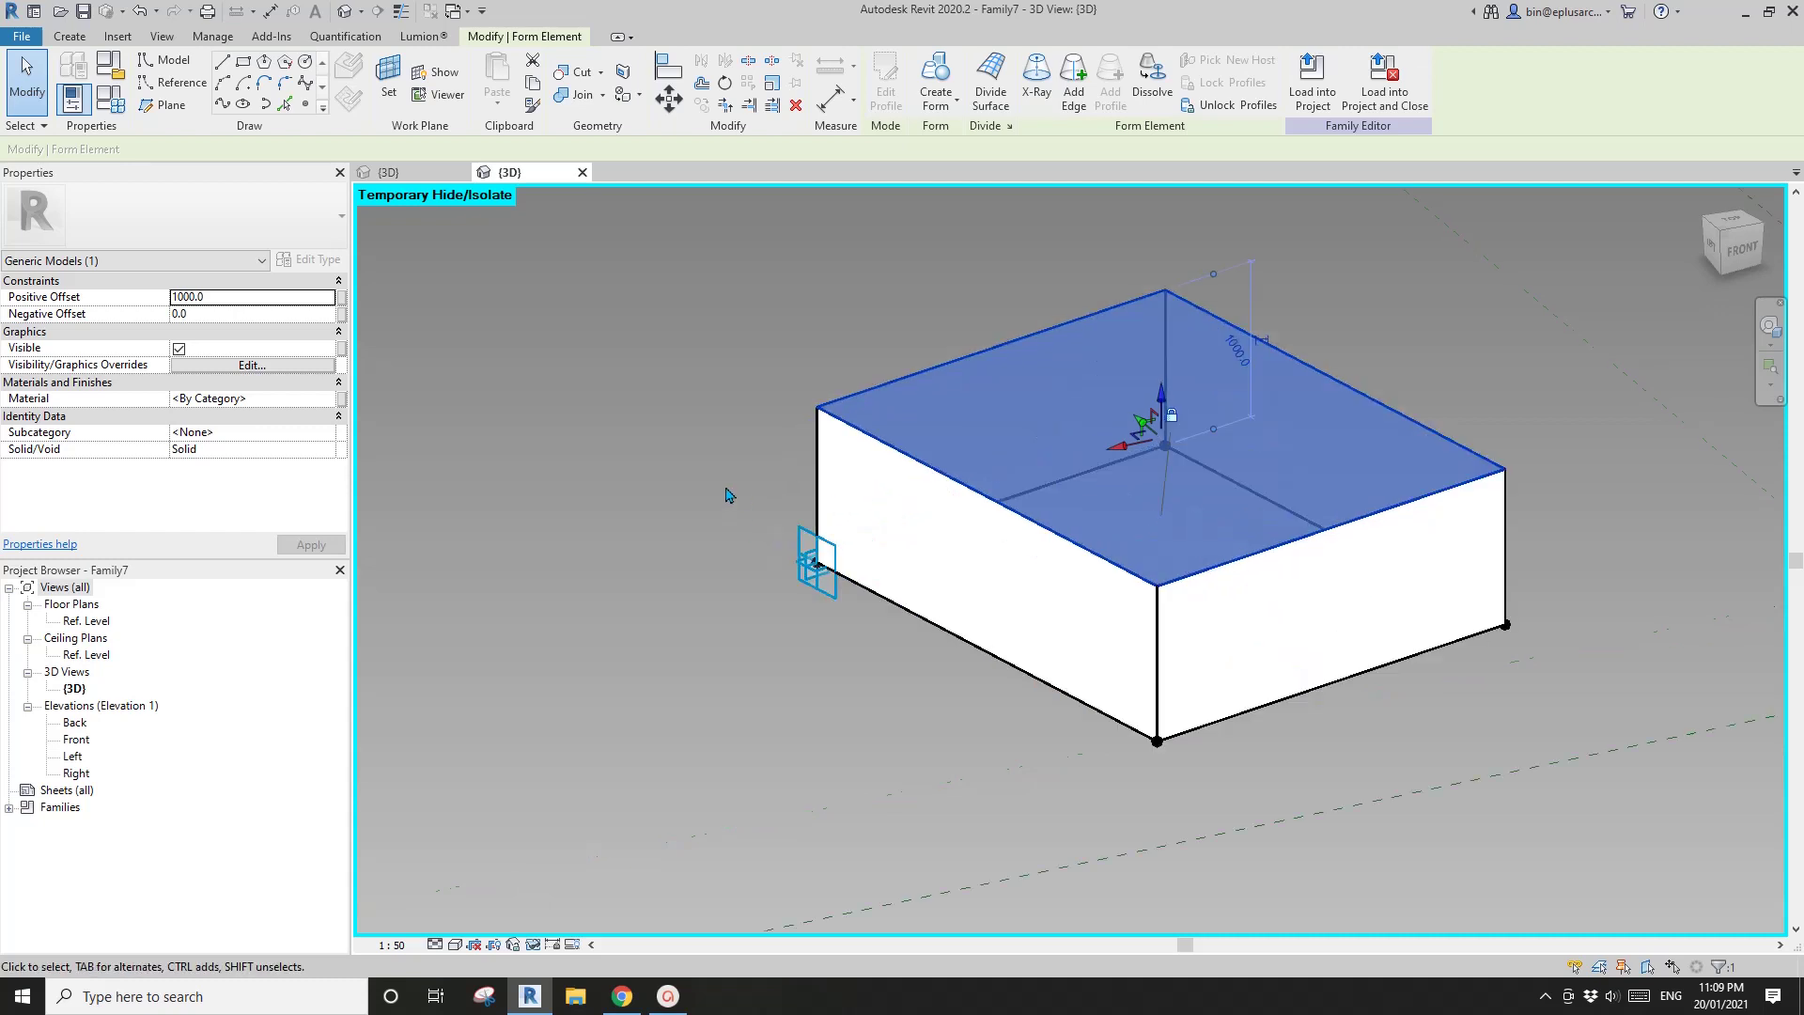
Create type parameter HTH and associate both the box's Positive and Negative Offset with it.
{"action": "left_click", "coordinate": [341, 297]}
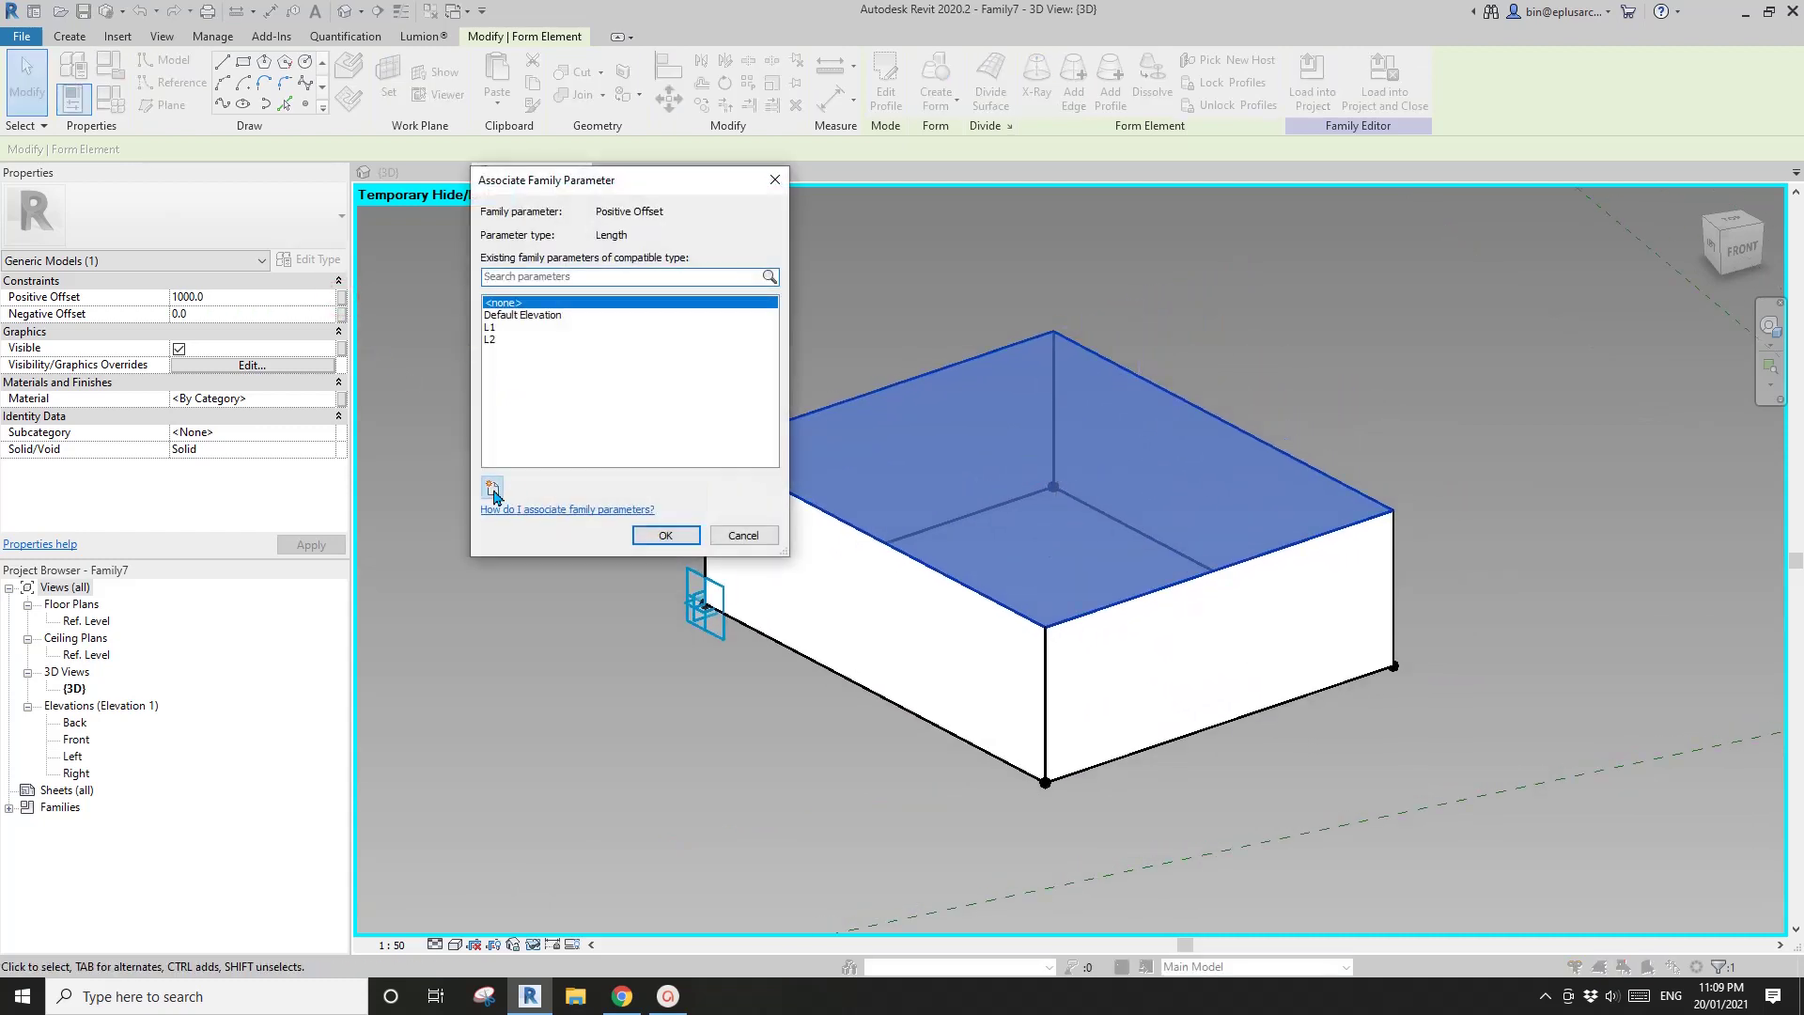
{"action": "left_click", "coordinate": [492, 487]}
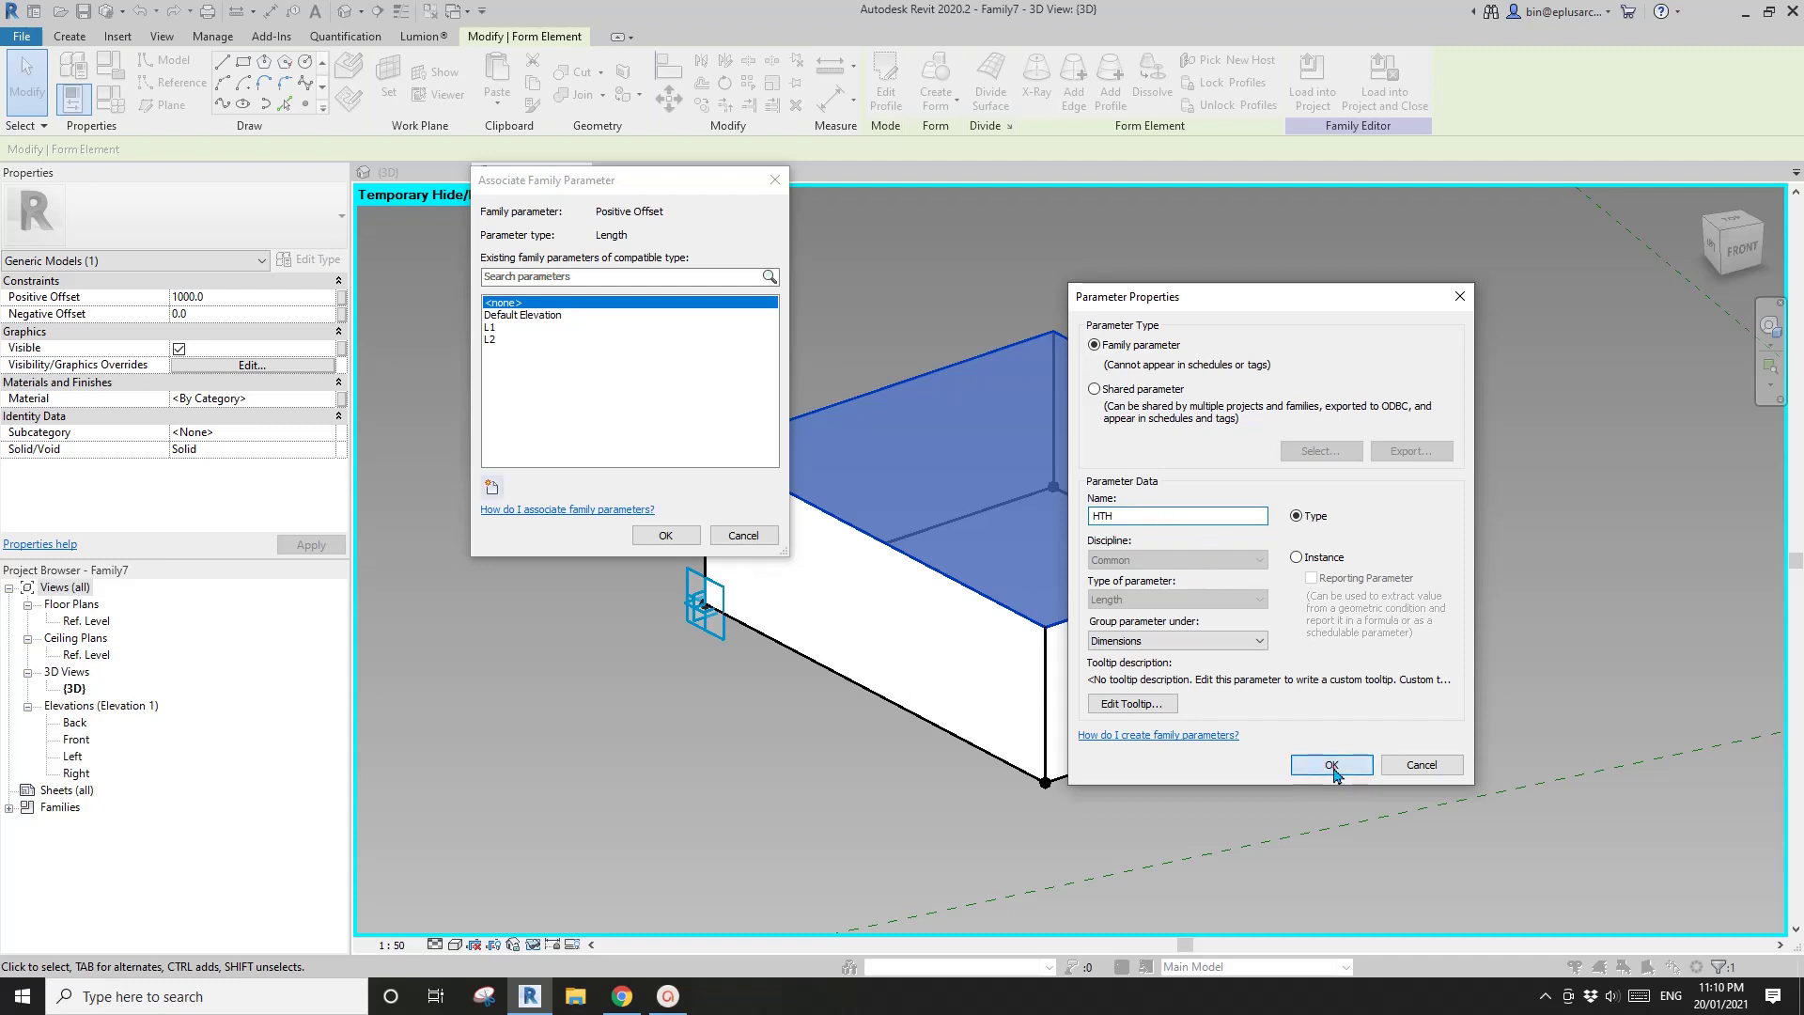
{"action": "left_click", "coordinate": [1331, 765]}
{"action": "left_click", "coordinate": [687, 542]}
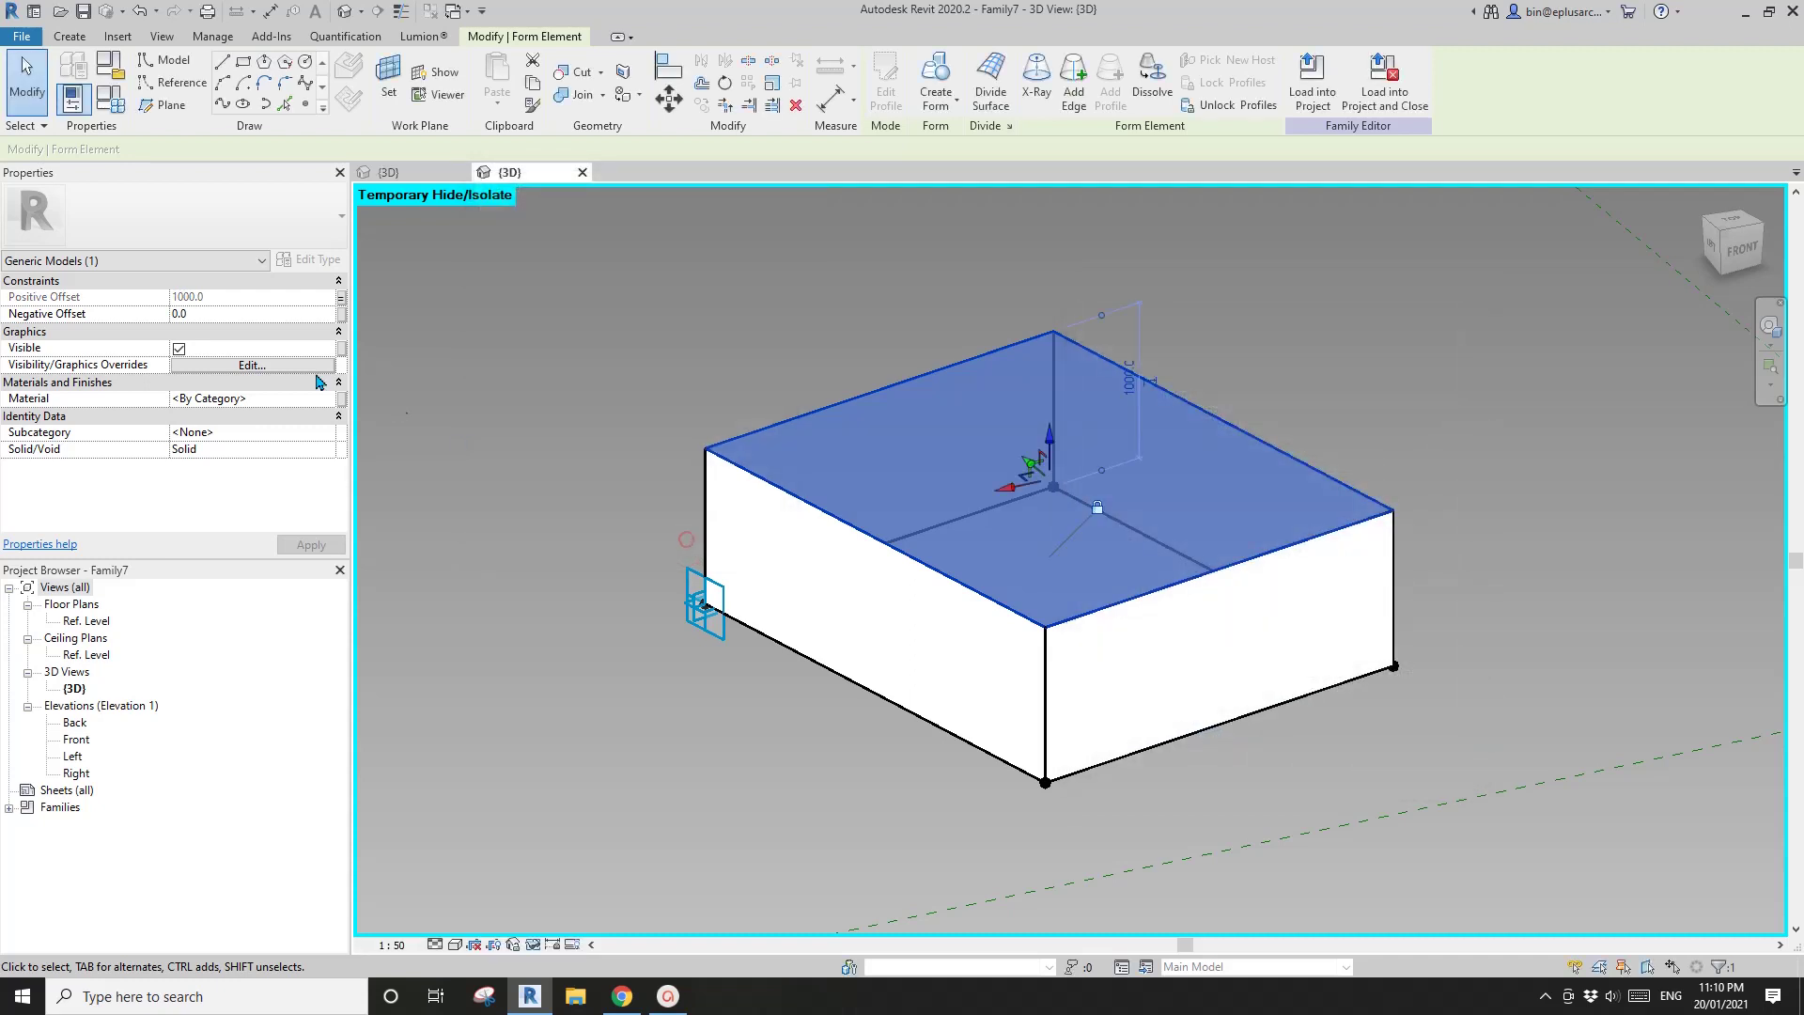
{"action": "left_click", "coordinate": [342, 315]}
{"action": "left_click", "coordinate": [504, 328]}
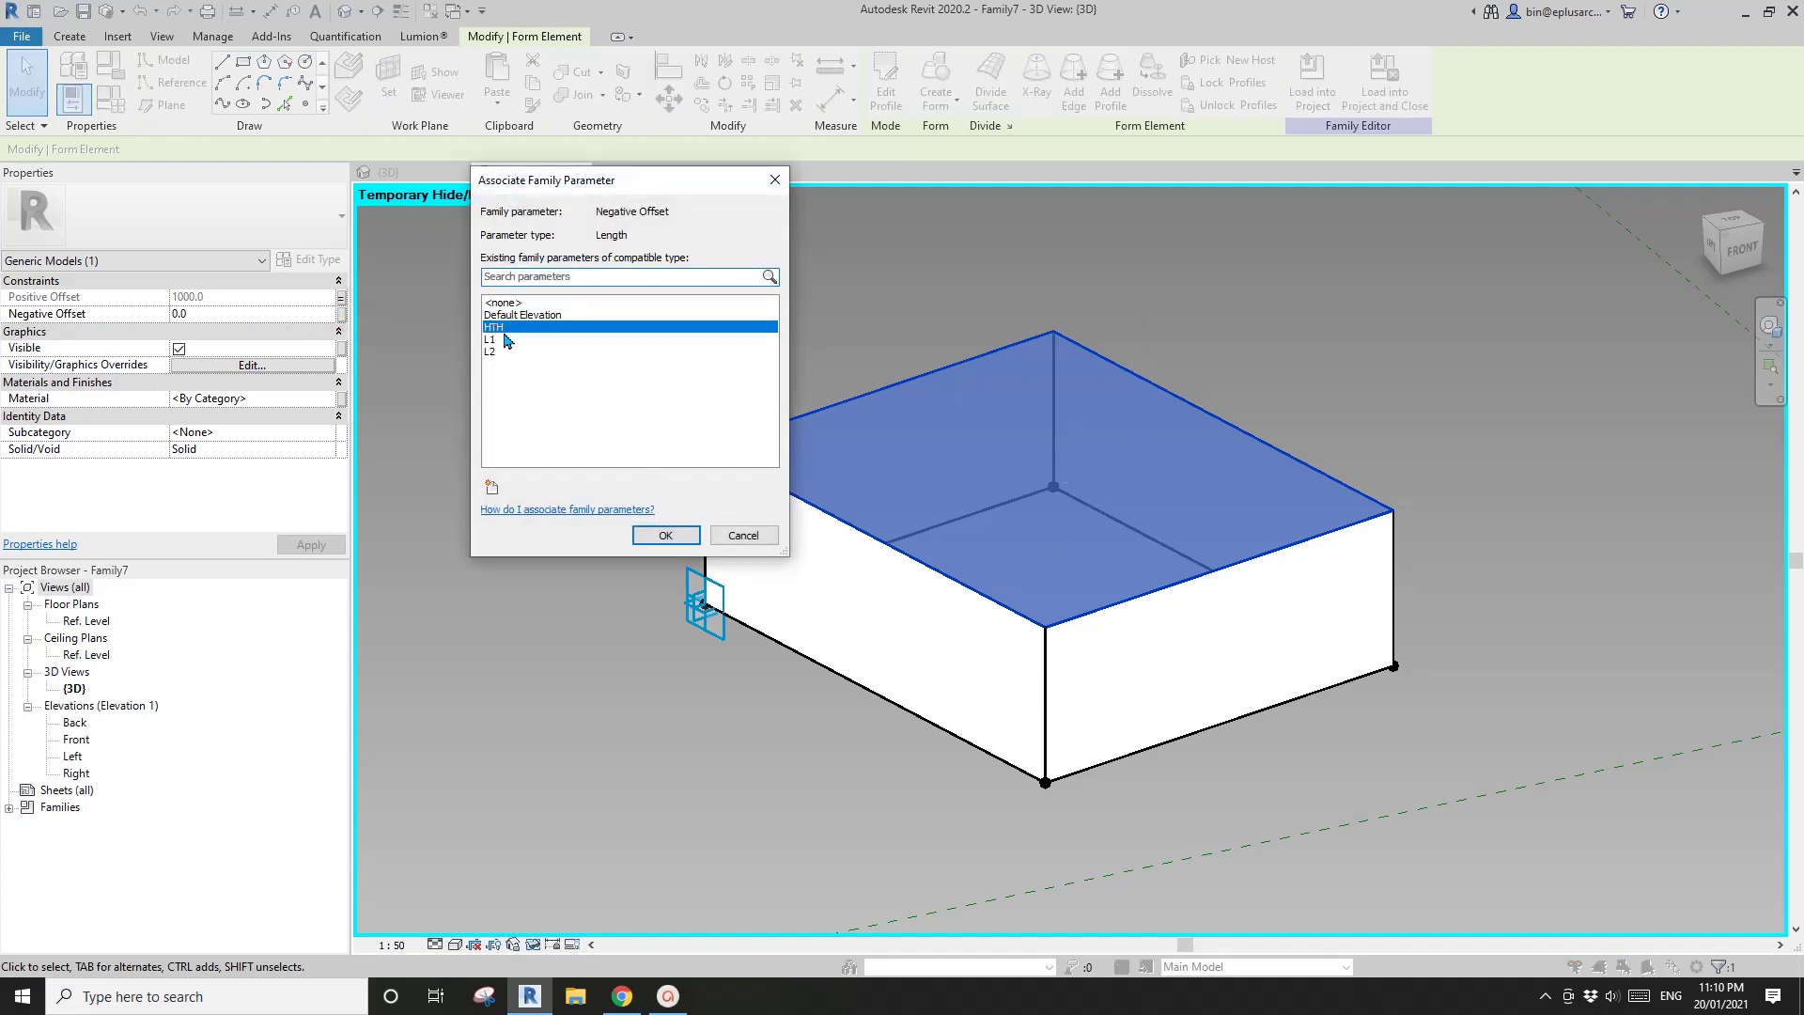
{"action": "left_click", "coordinate": [675, 536]}
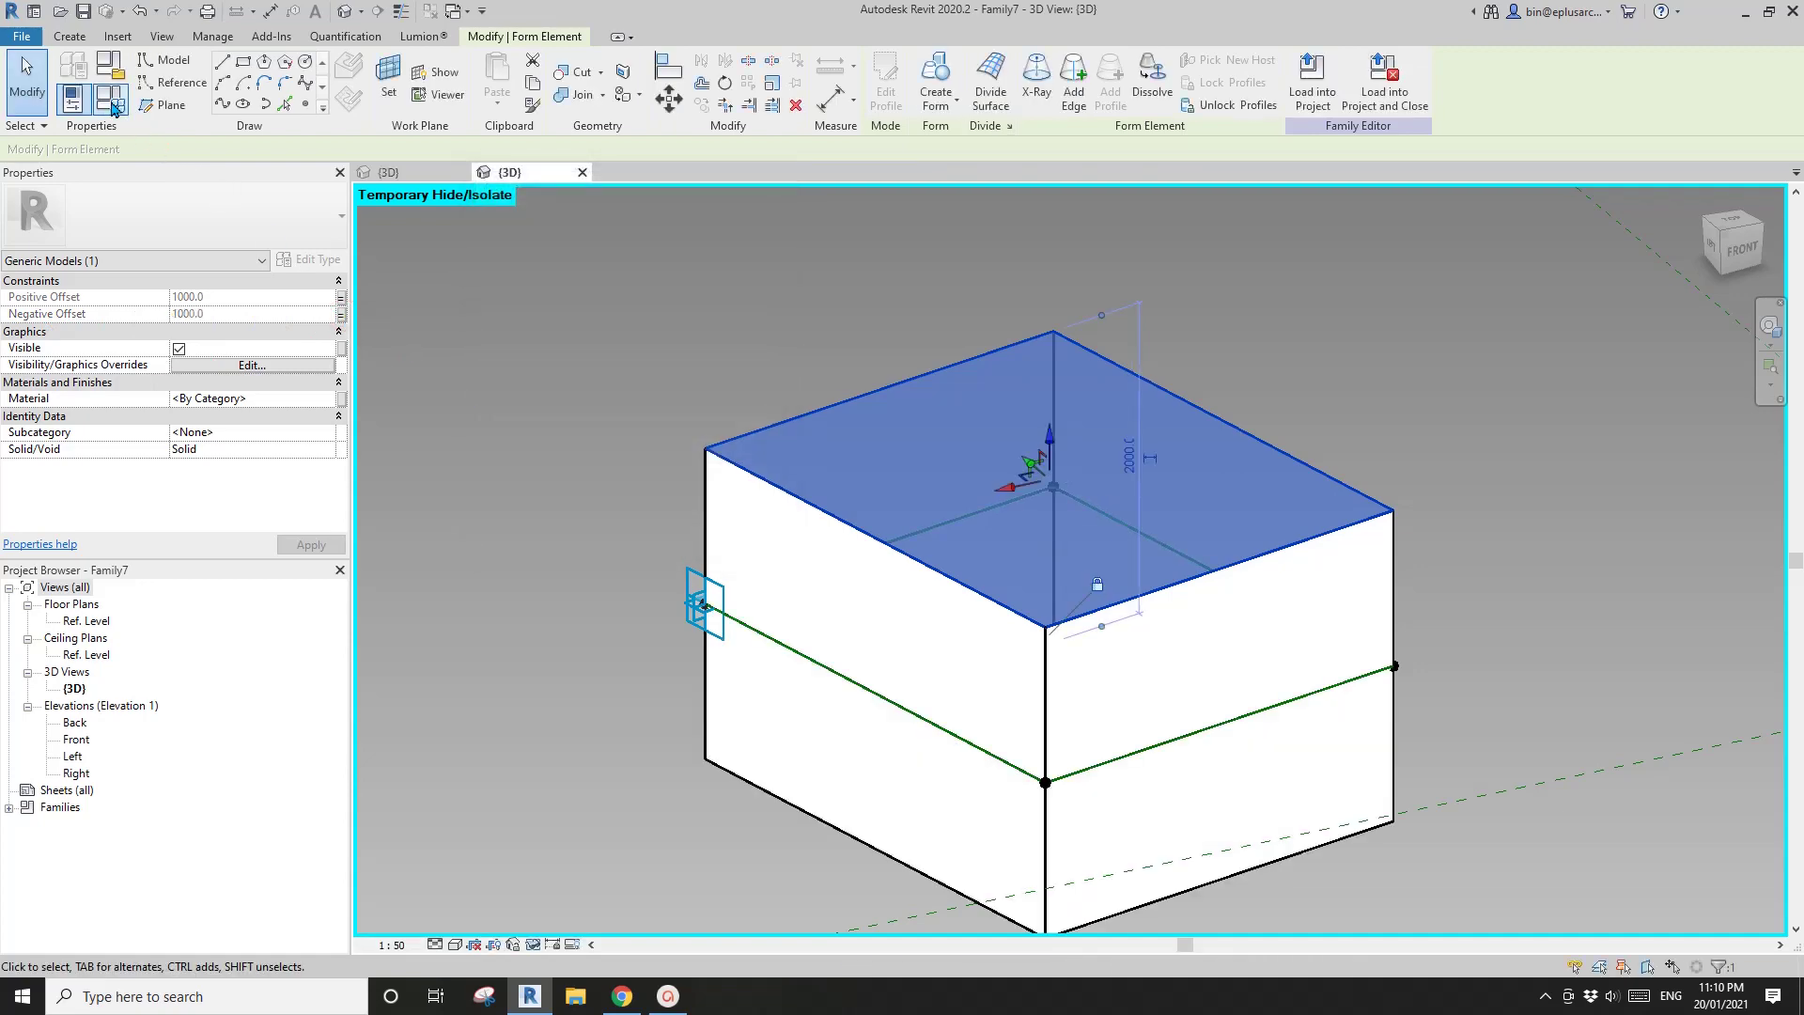
Add a Thickness length parameter of 30 and set HTH's formula to Thickness / 2.
{"action": "left_click", "coordinate": [111, 99]}
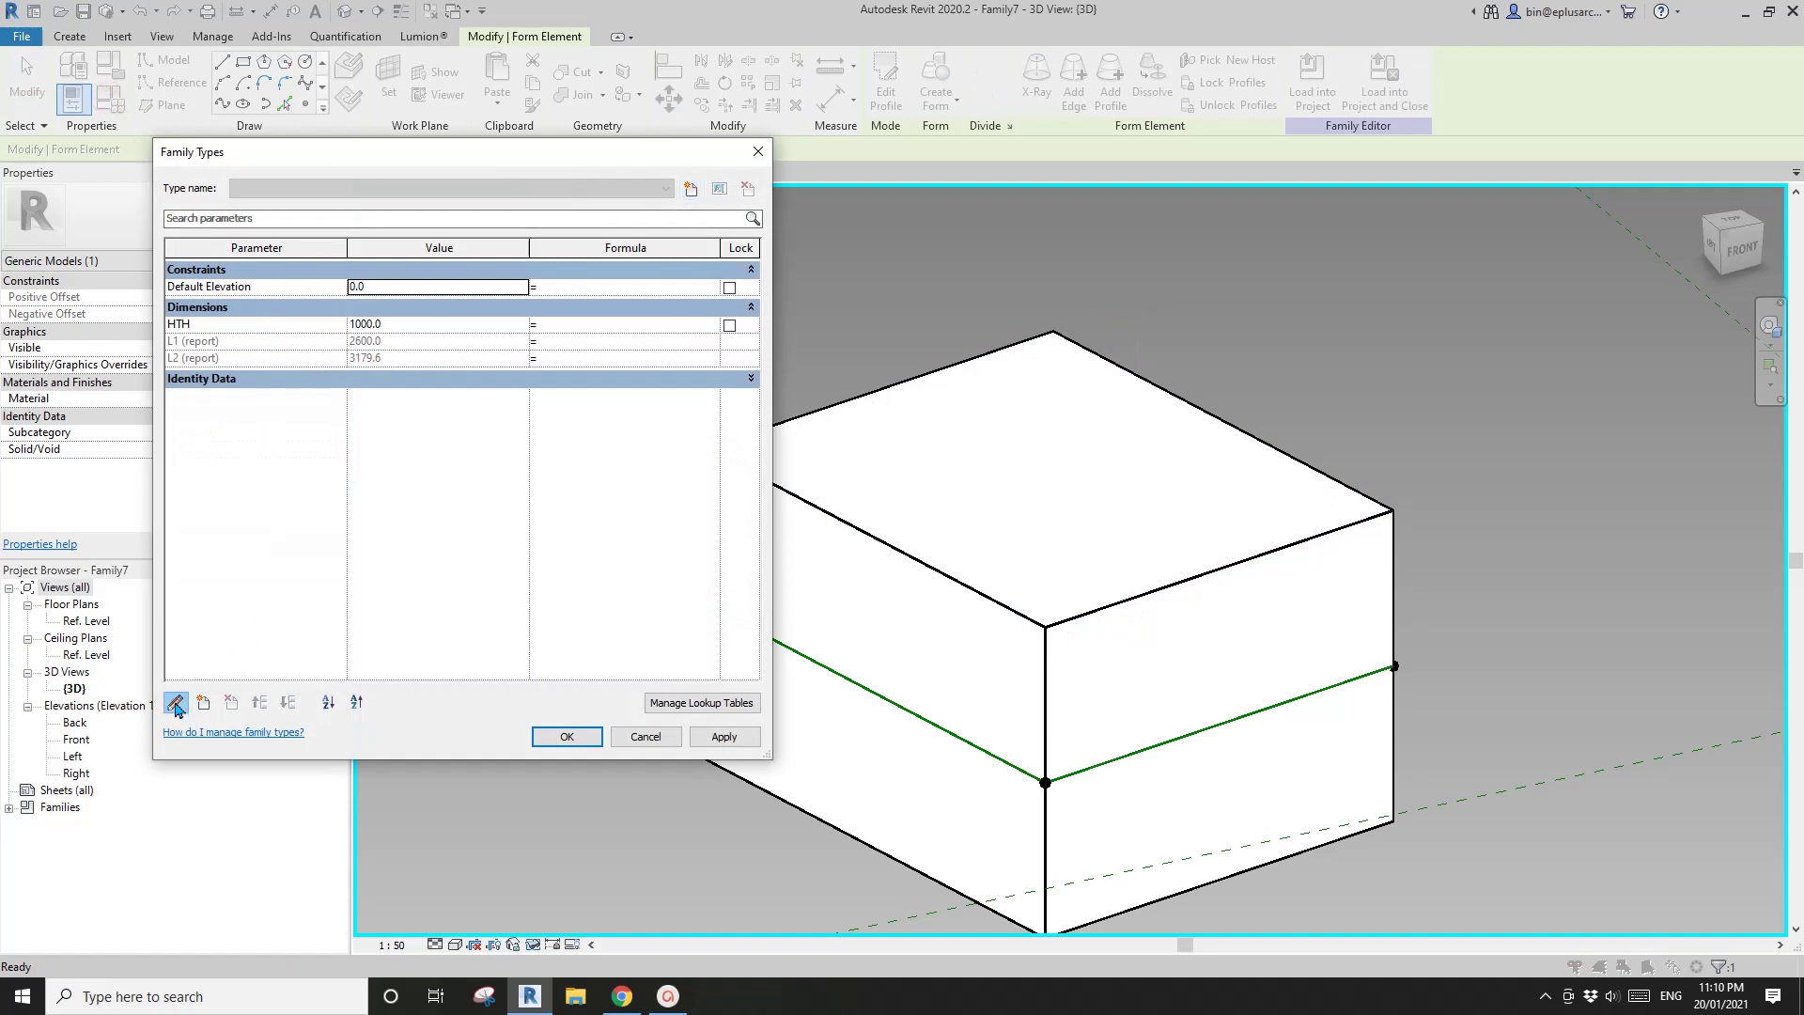
{"action": "left_click", "coordinate": [176, 703]}
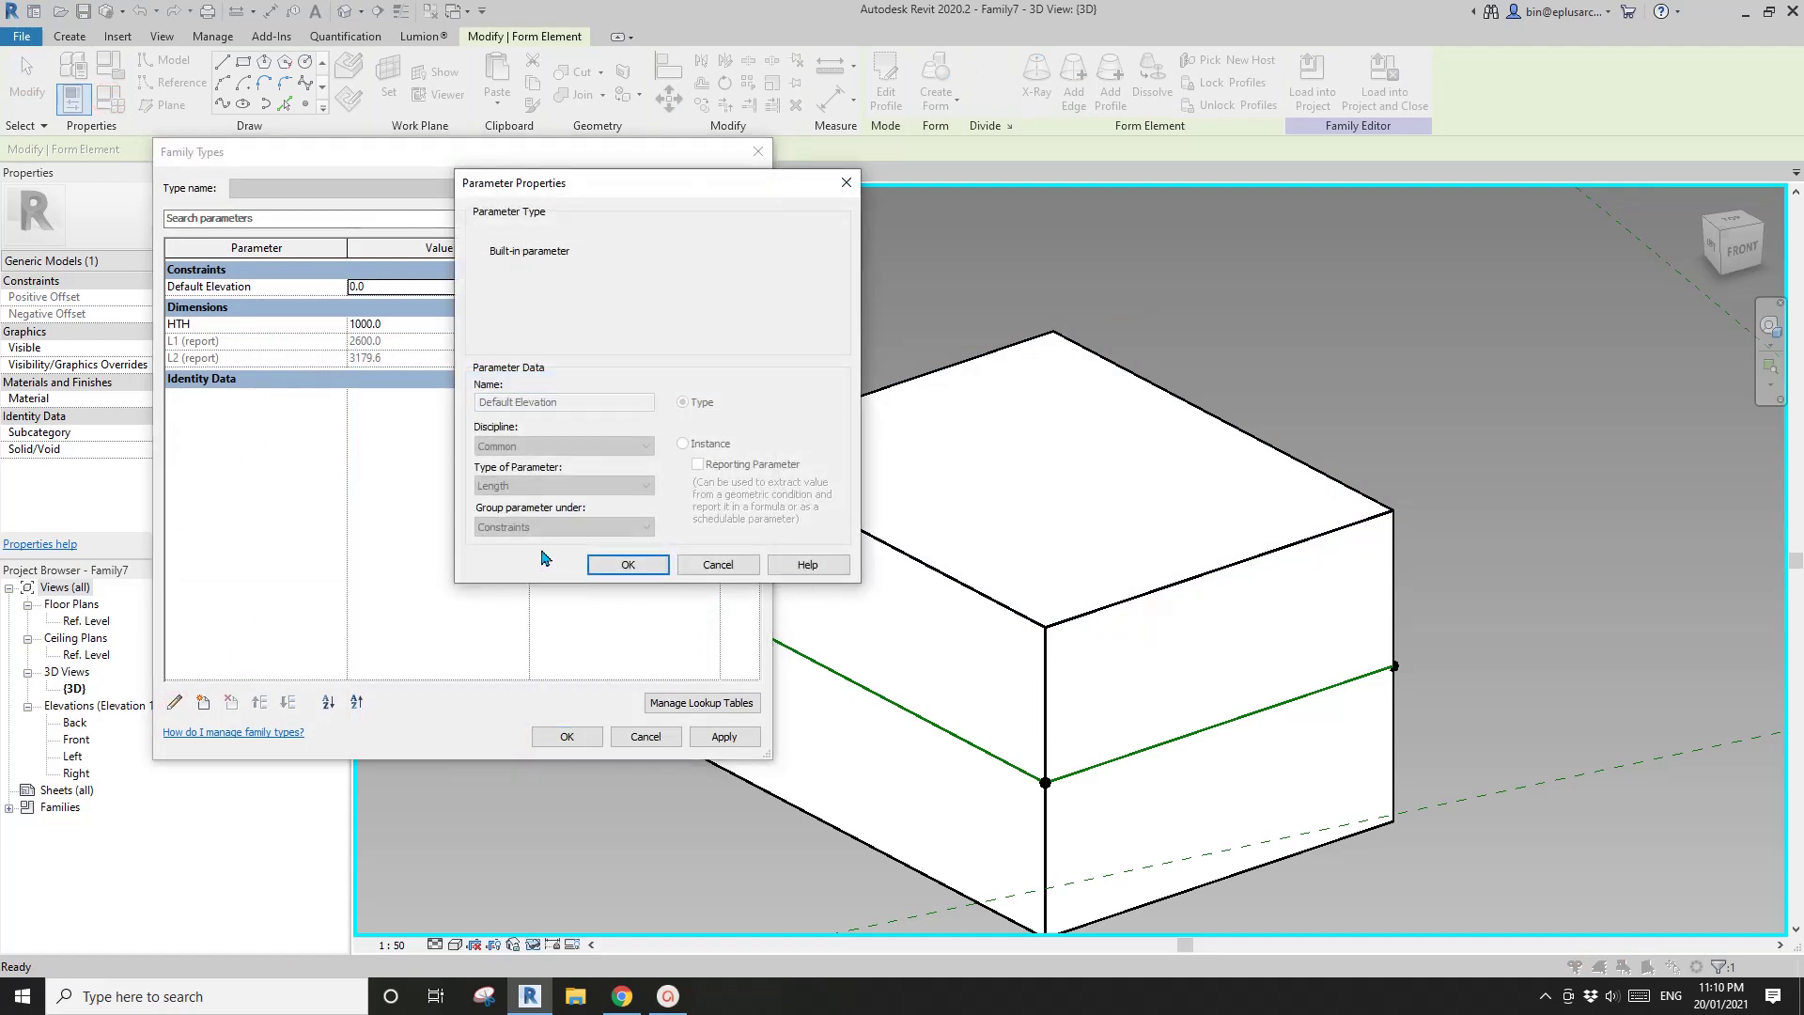
{"action": "left_click", "coordinate": [718, 564]}
{"action": "left_click", "coordinate": [203, 702]}
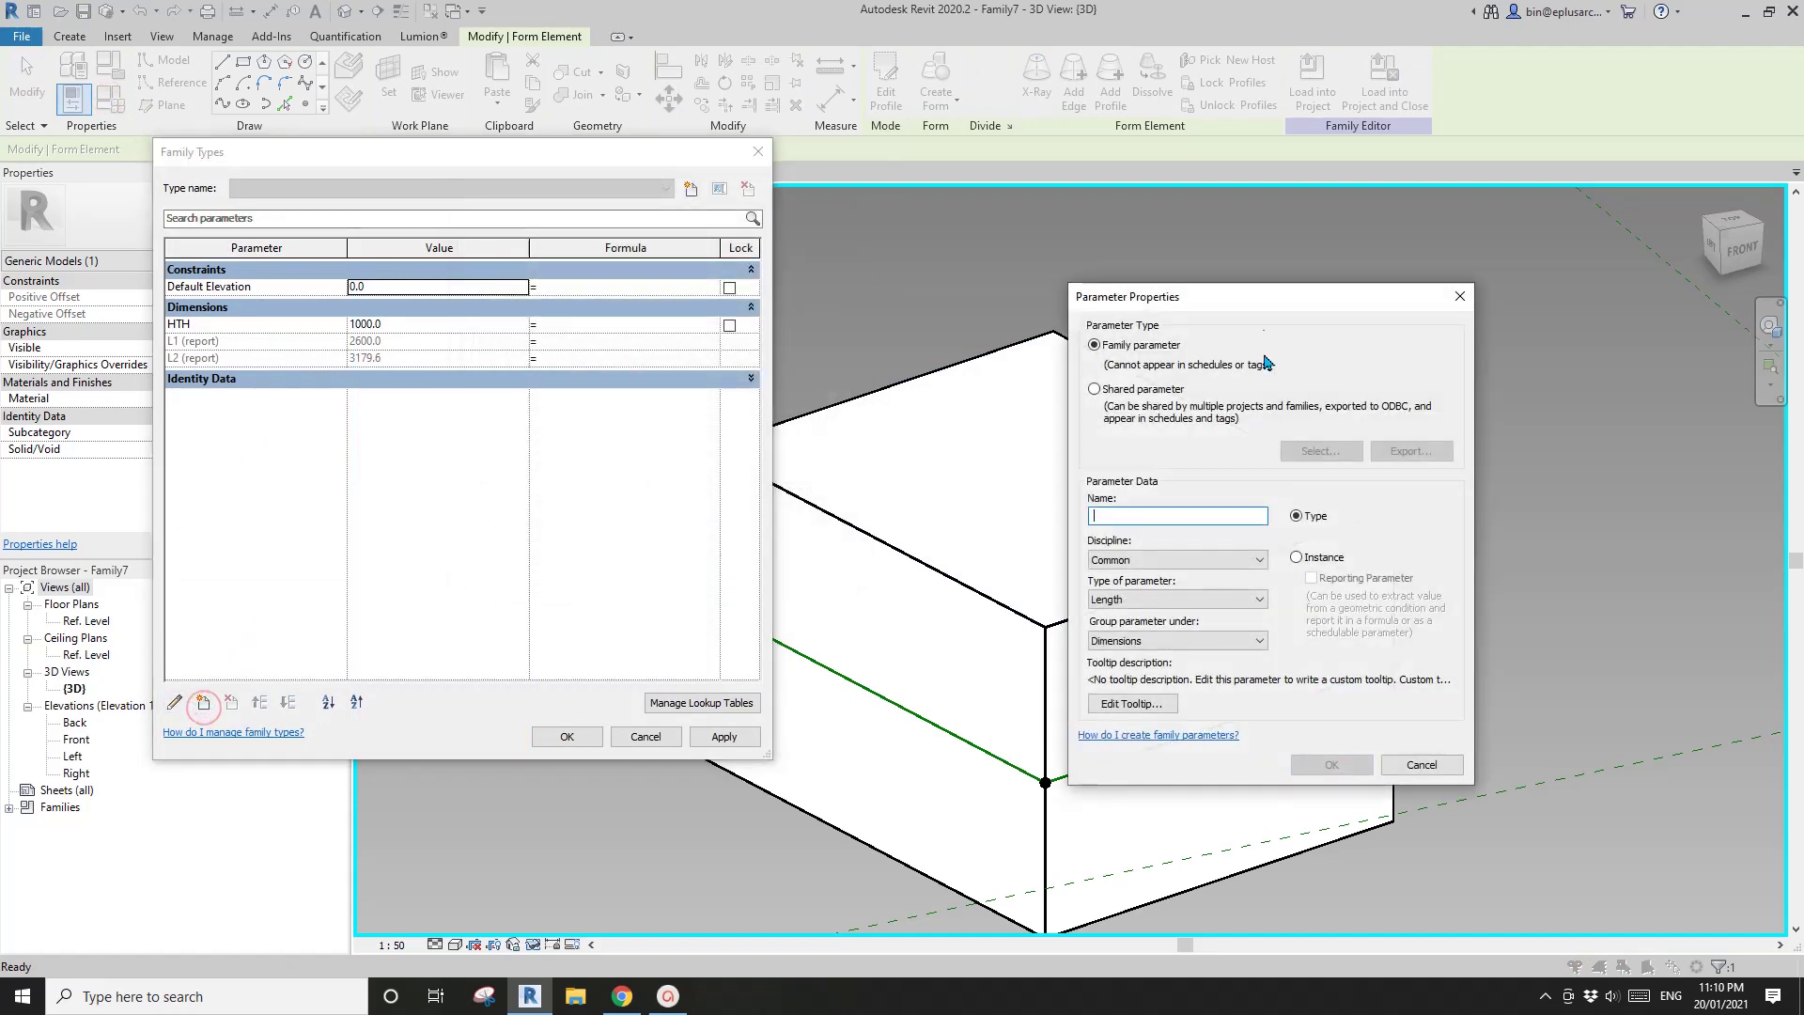
{"action": "left_click_drag", "start_coordinate": [1261, 300], "coordinate": [1044, 226]}
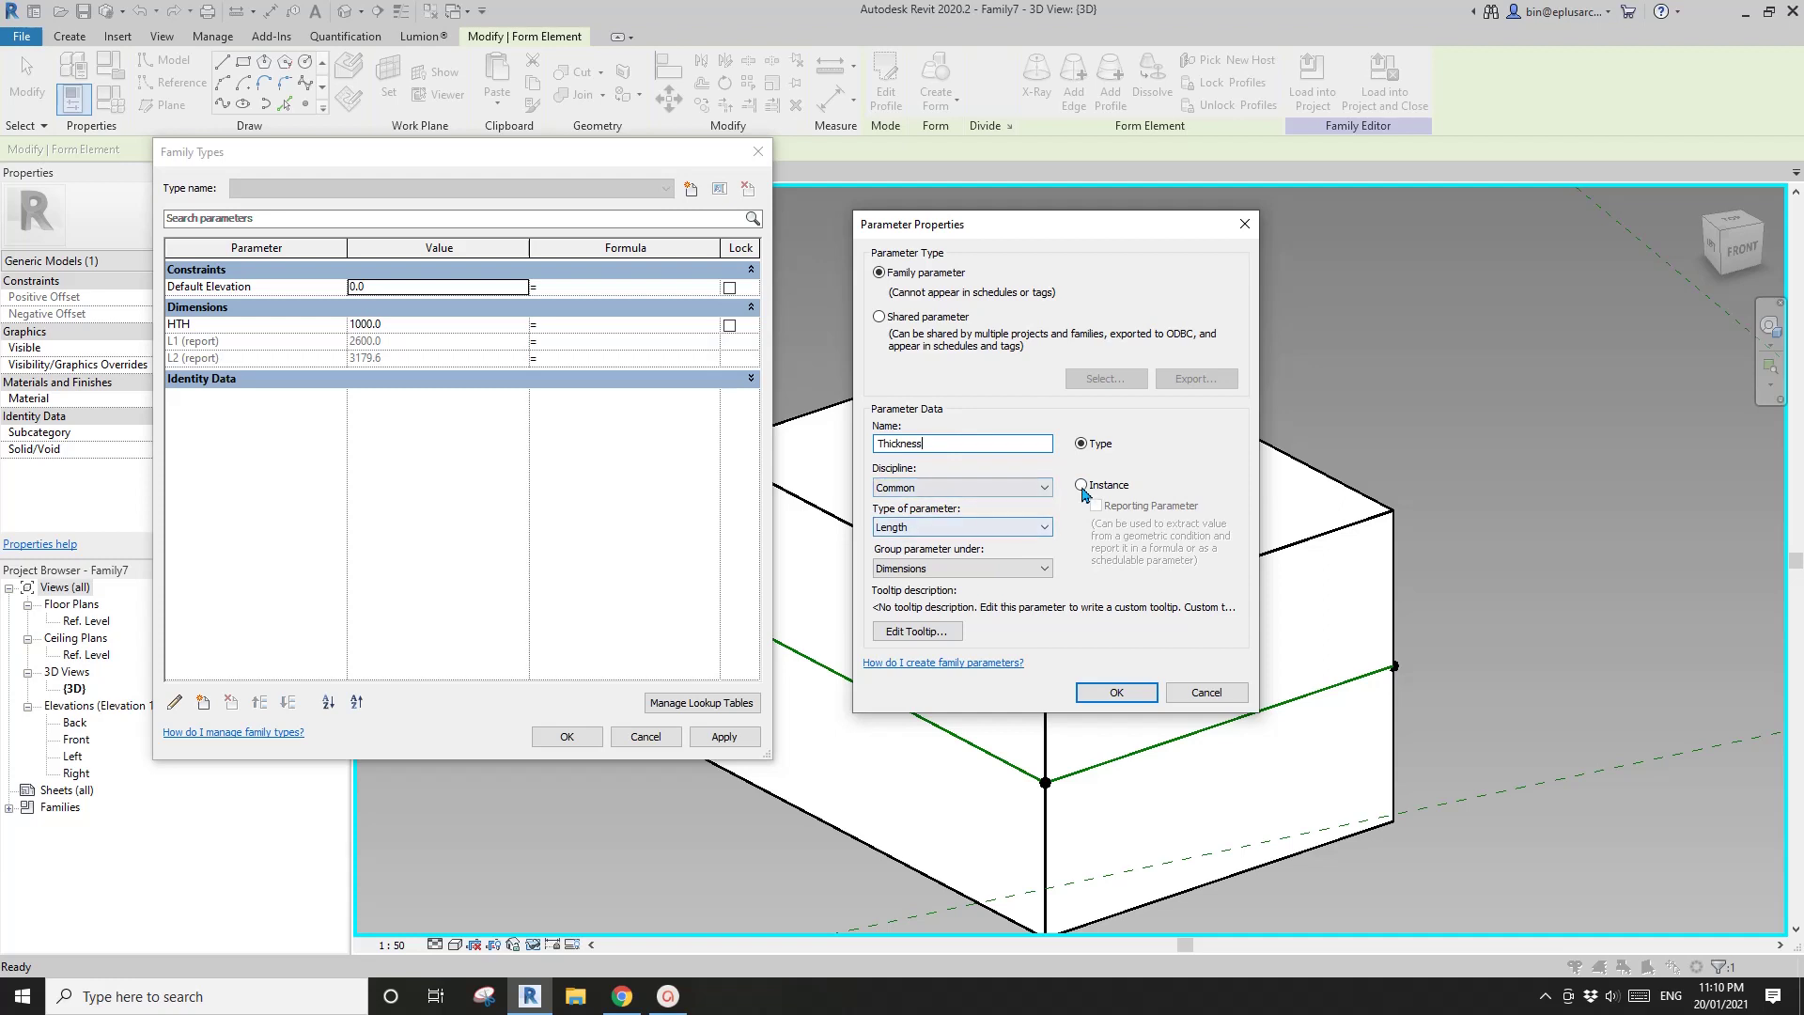
{"action": "left_click", "coordinate": [1119, 695]}
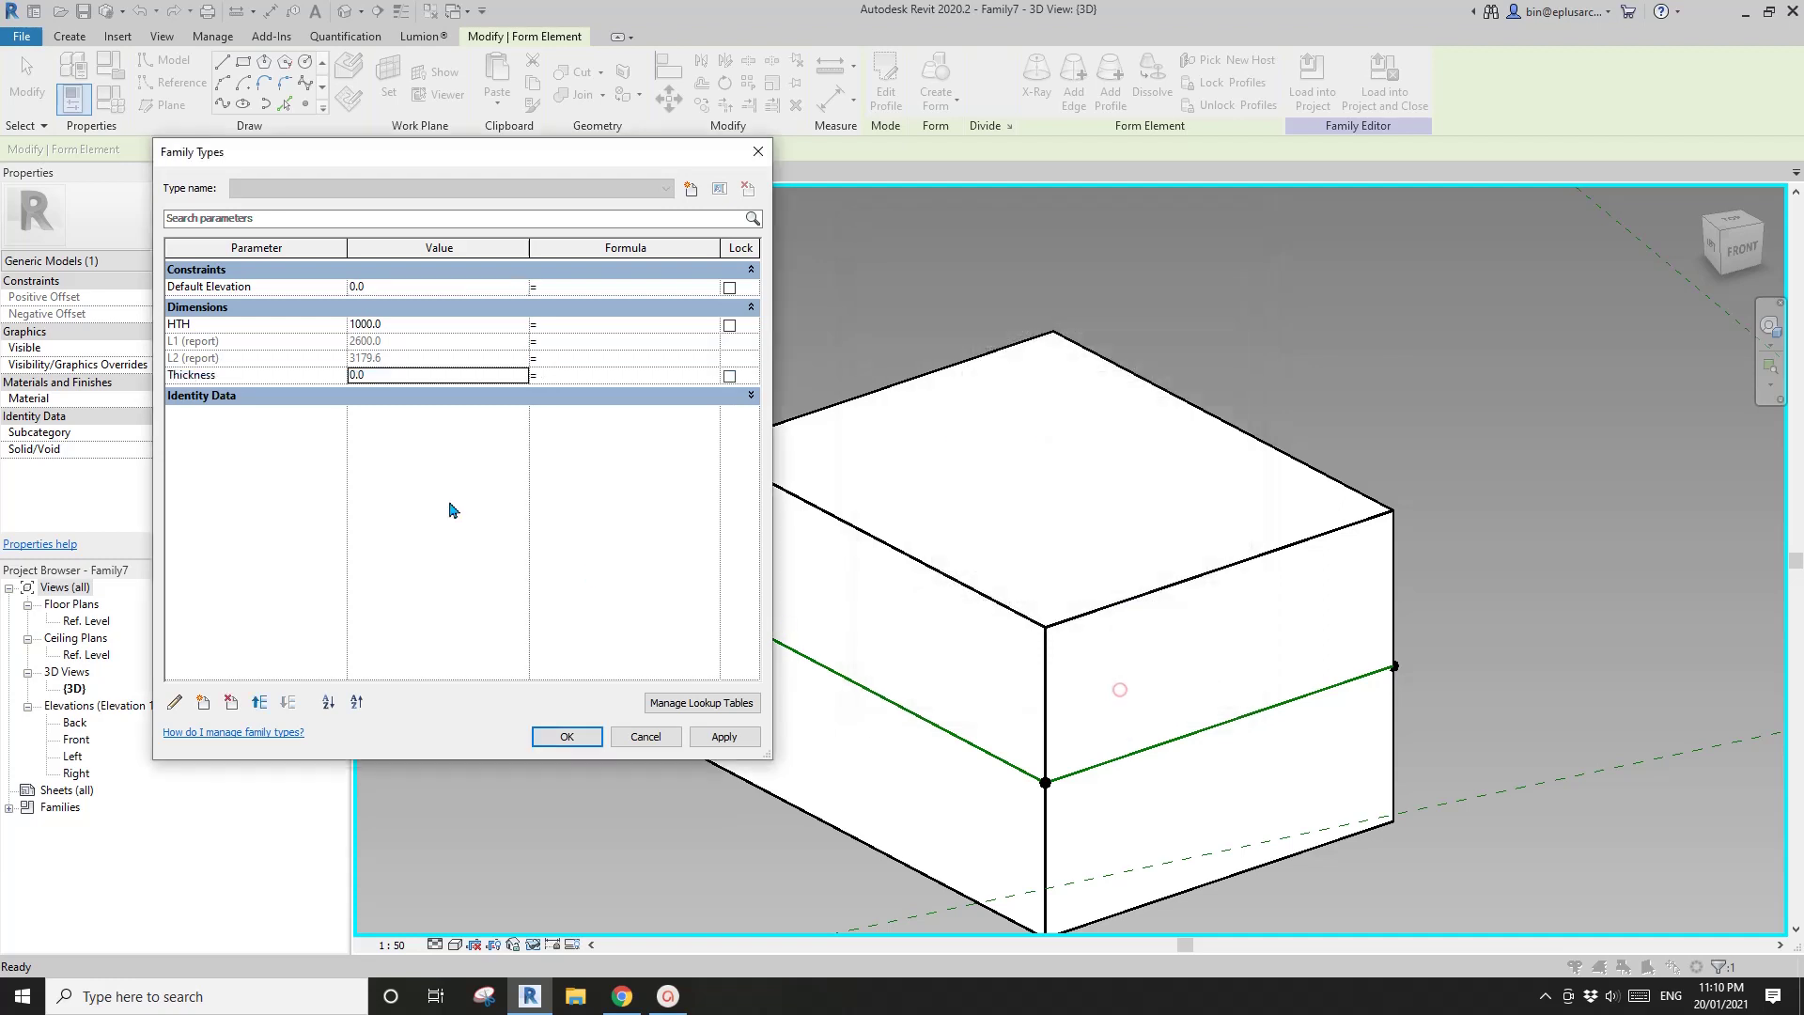
{"action": "left_click", "coordinate": [426, 377]}
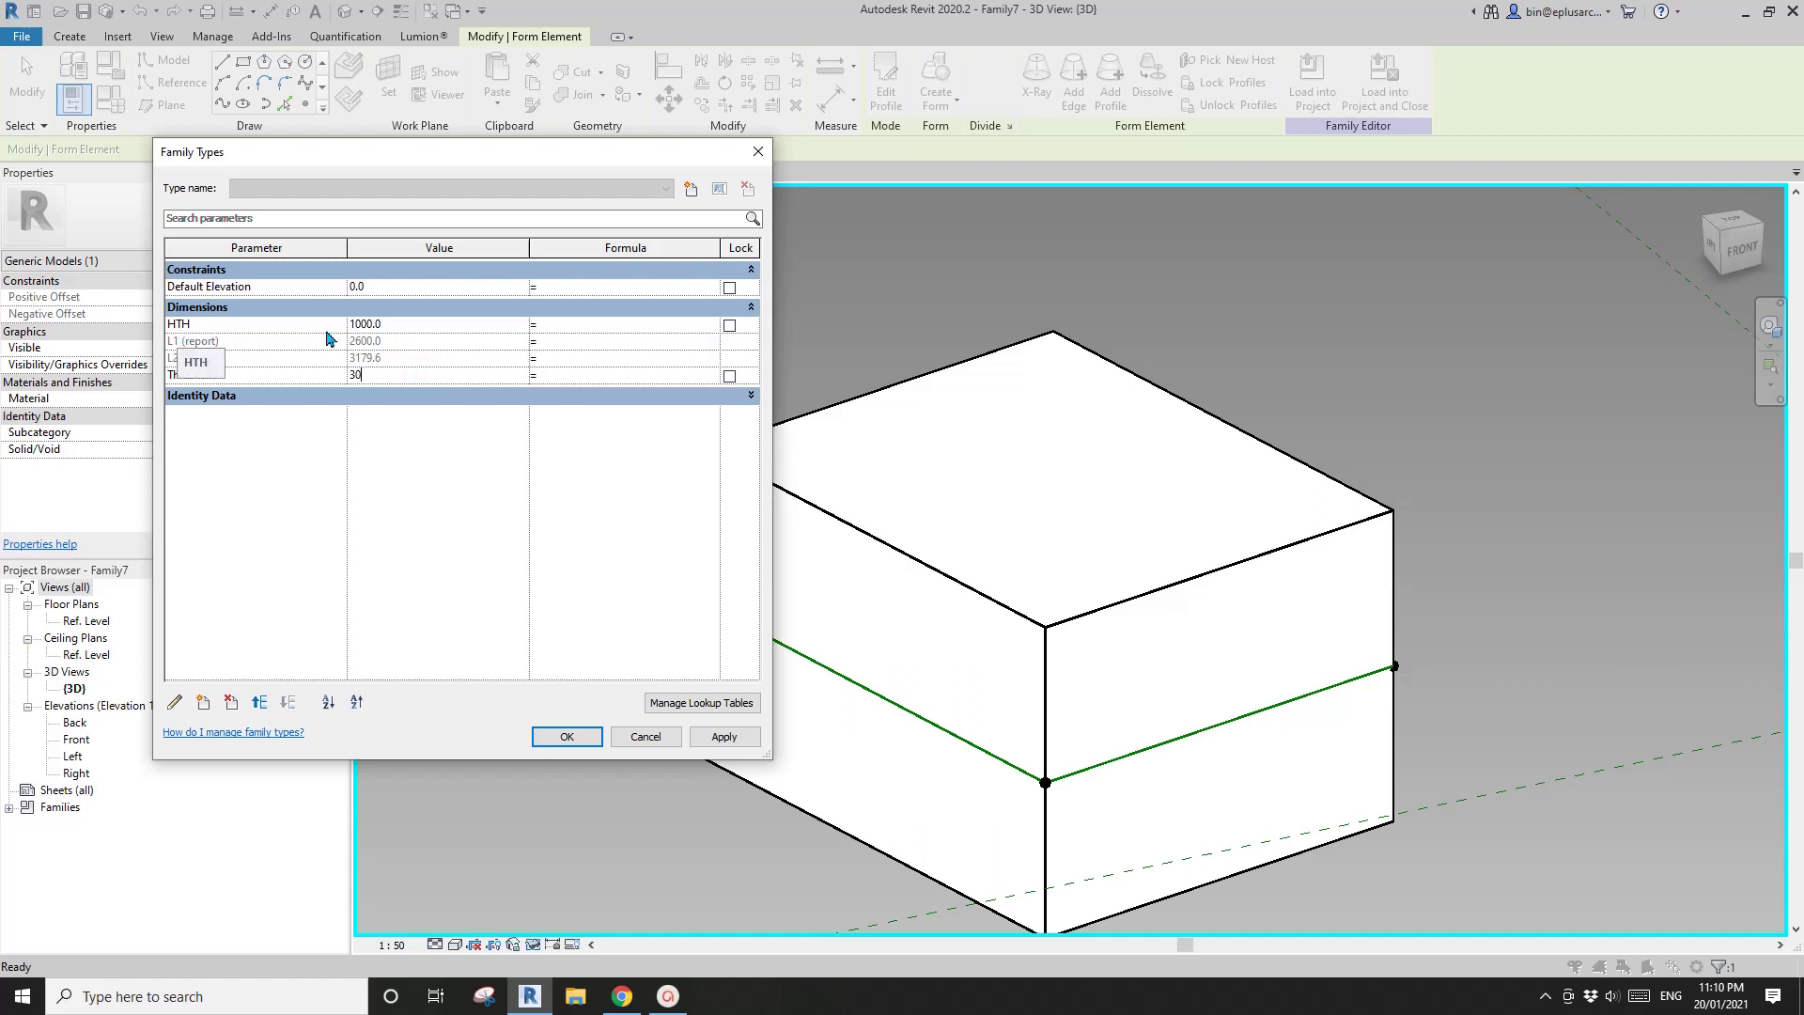
{"action": "left_click", "coordinate": [568, 324]}
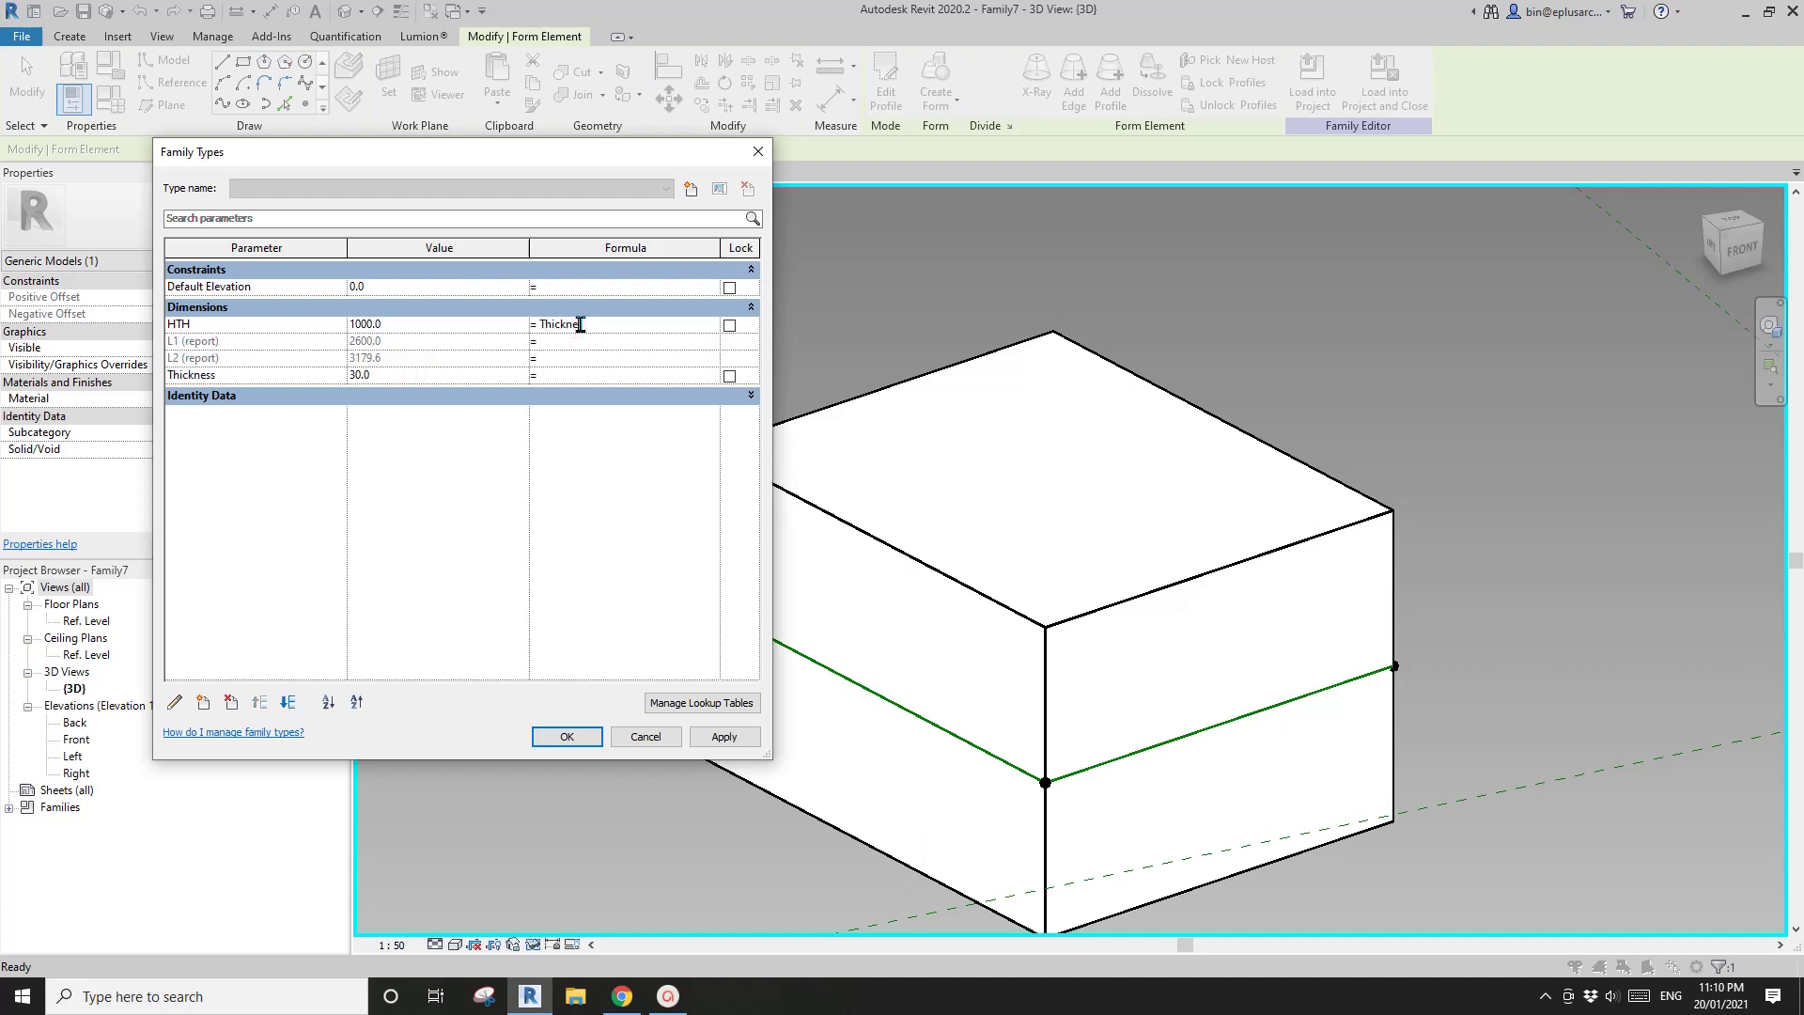
{"action": "key", "text": "Return"}
{"action": "left_click", "coordinate": [724, 735]}
{"action": "left_click", "coordinate": [567, 735]}
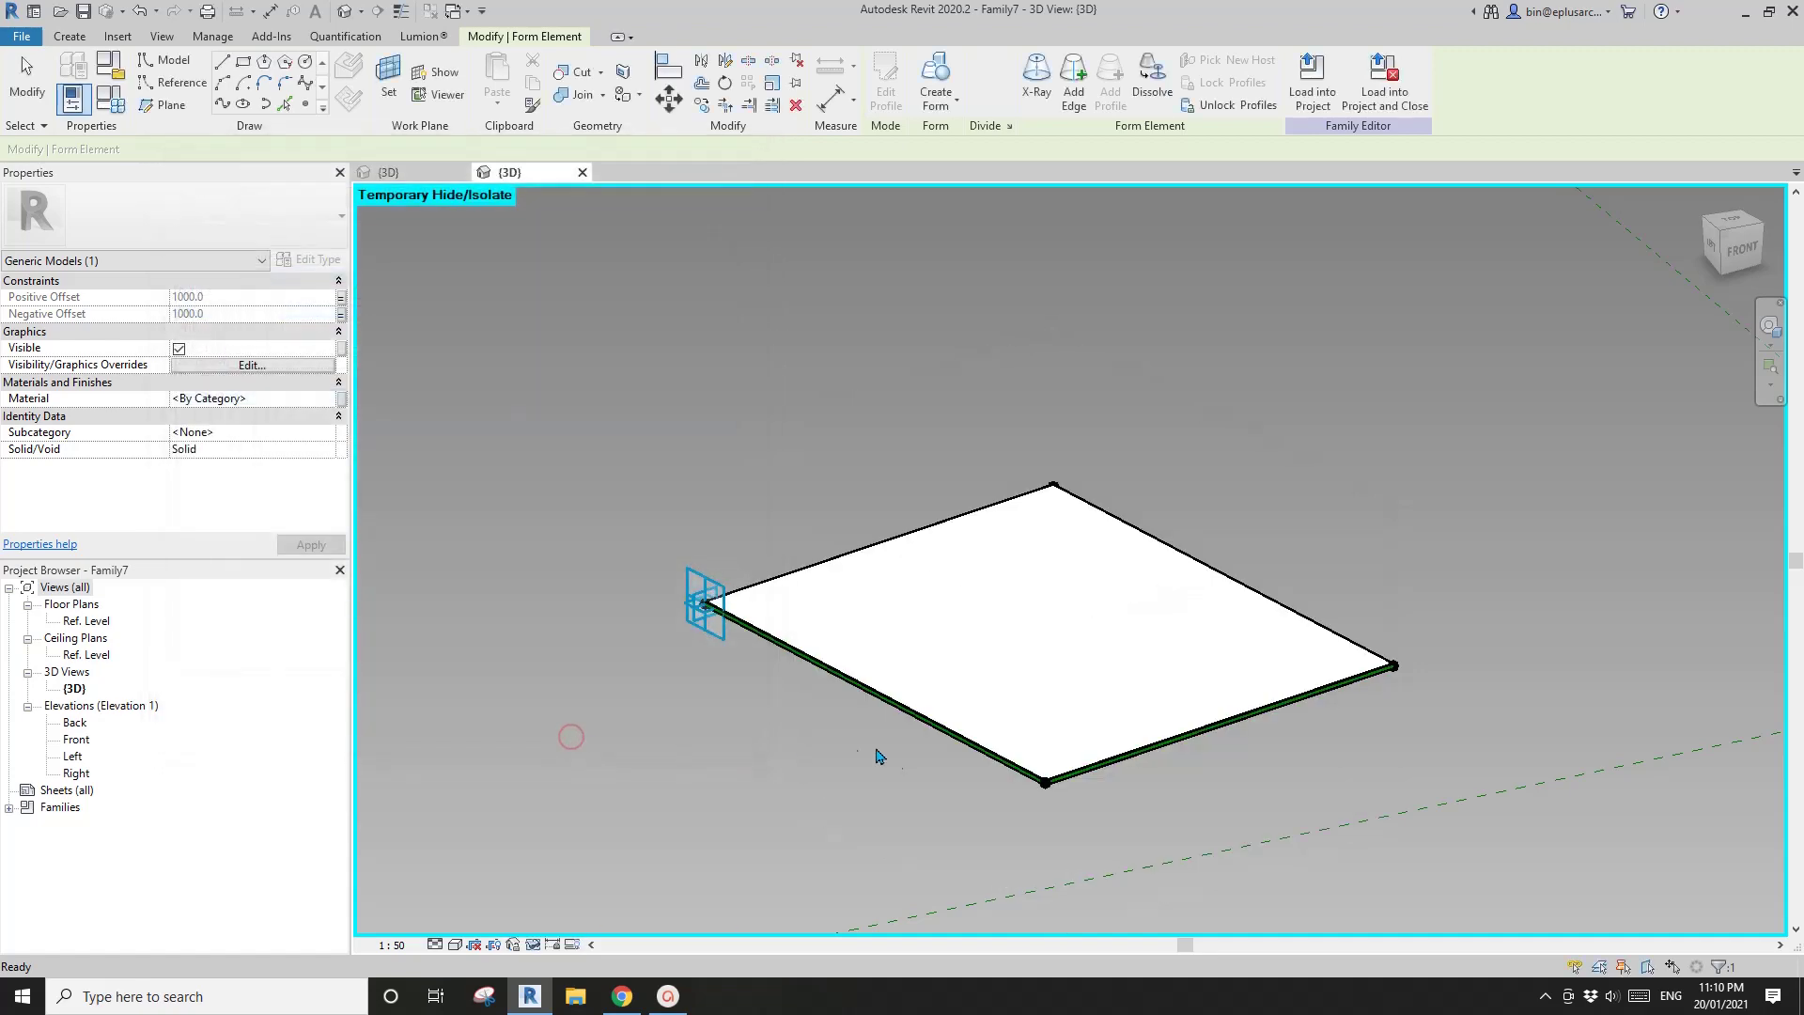
Load the slab panel family (Family6) into the bench family, cancelling its placement.
{"action": "left_click", "coordinate": [878, 757]}
{"action": "middle_click_drag", "start_coordinate": [765, 745], "coordinate": [695, 489], "text": "shift"}
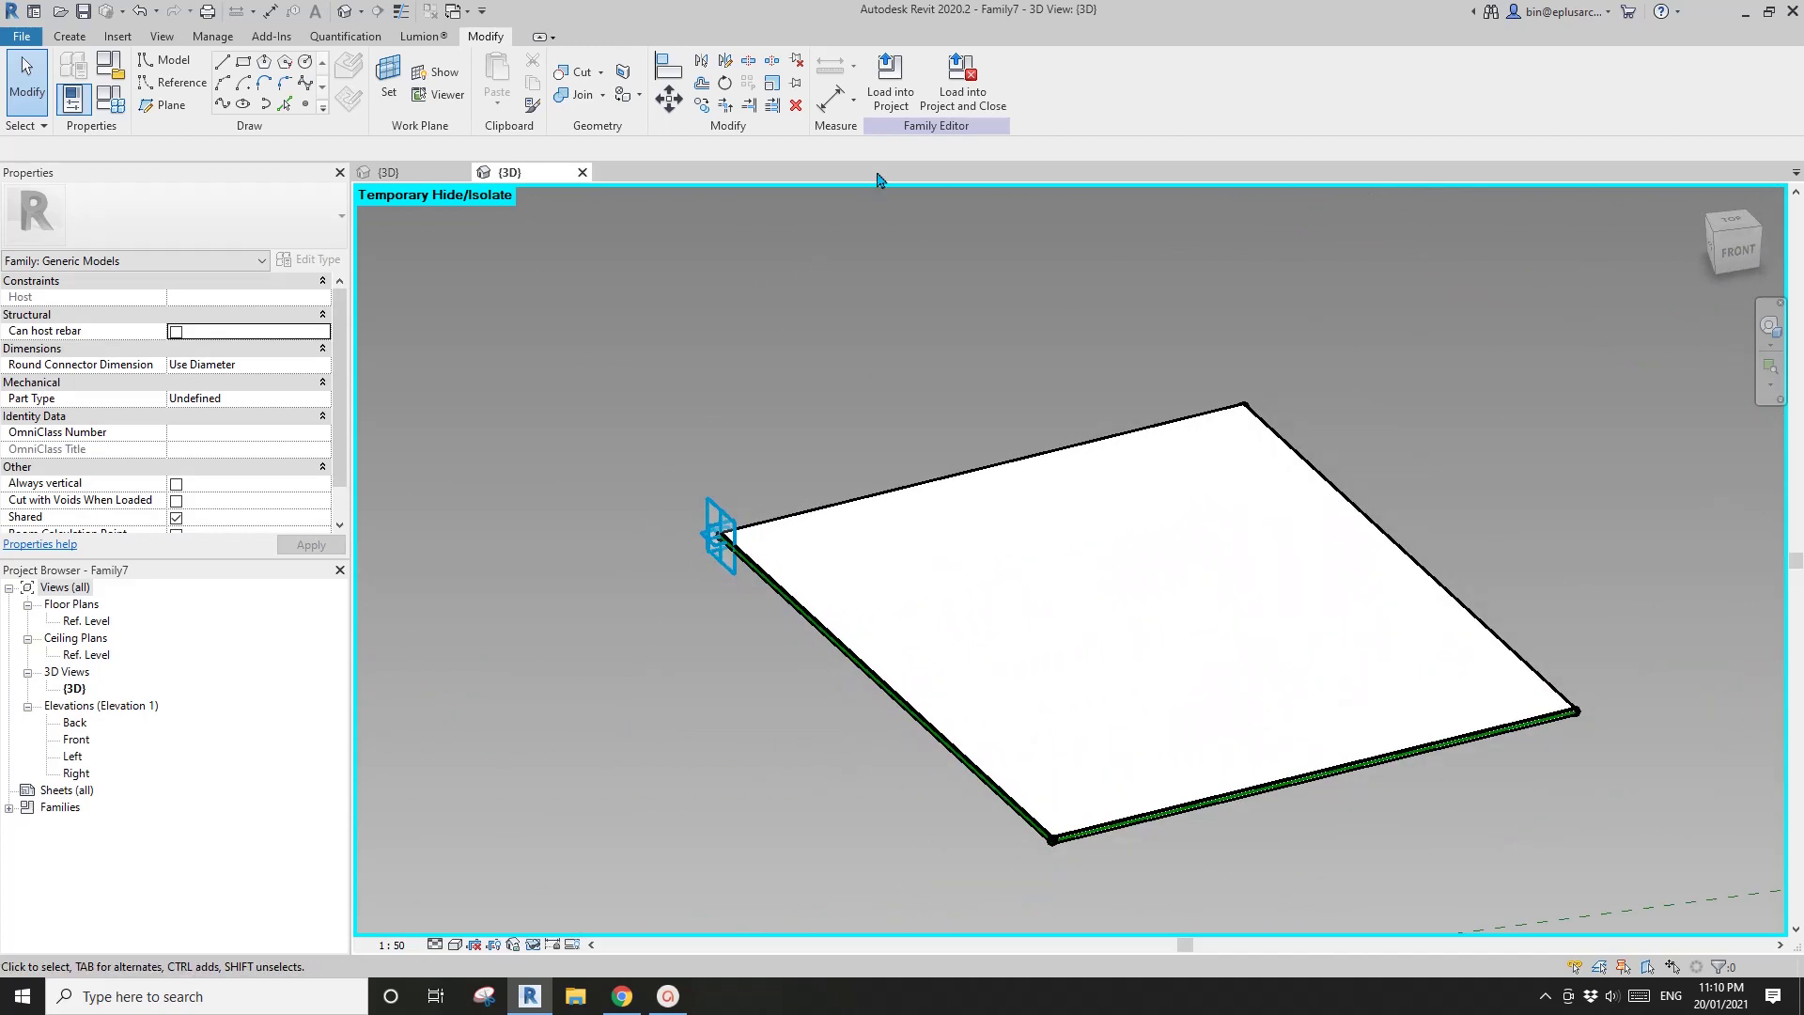
{"action": "left_click", "coordinate": [890, 80]}
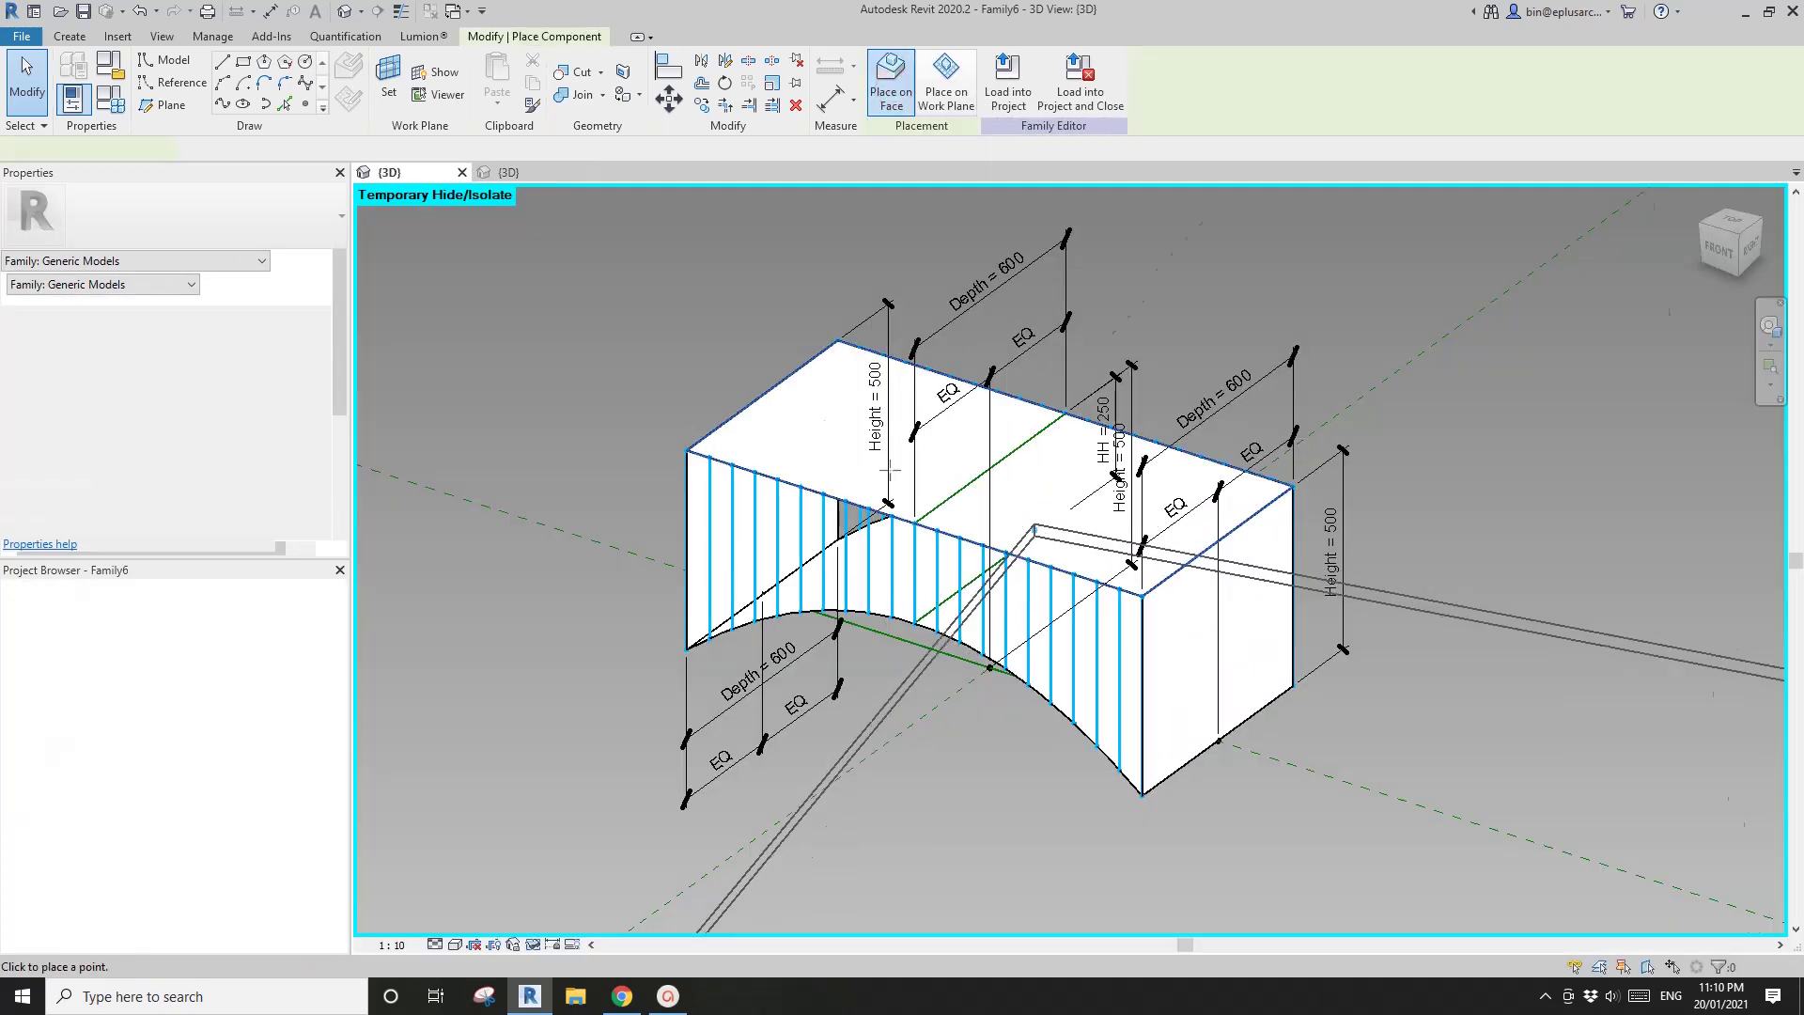
{"action": "middle_click_drag", "start_coordinate": [959, 552], "coordinate": [912, 559], "text": "shift"}
{"action": "key", "text": "Escape"}
{"action": "key", "text": "Escape"}
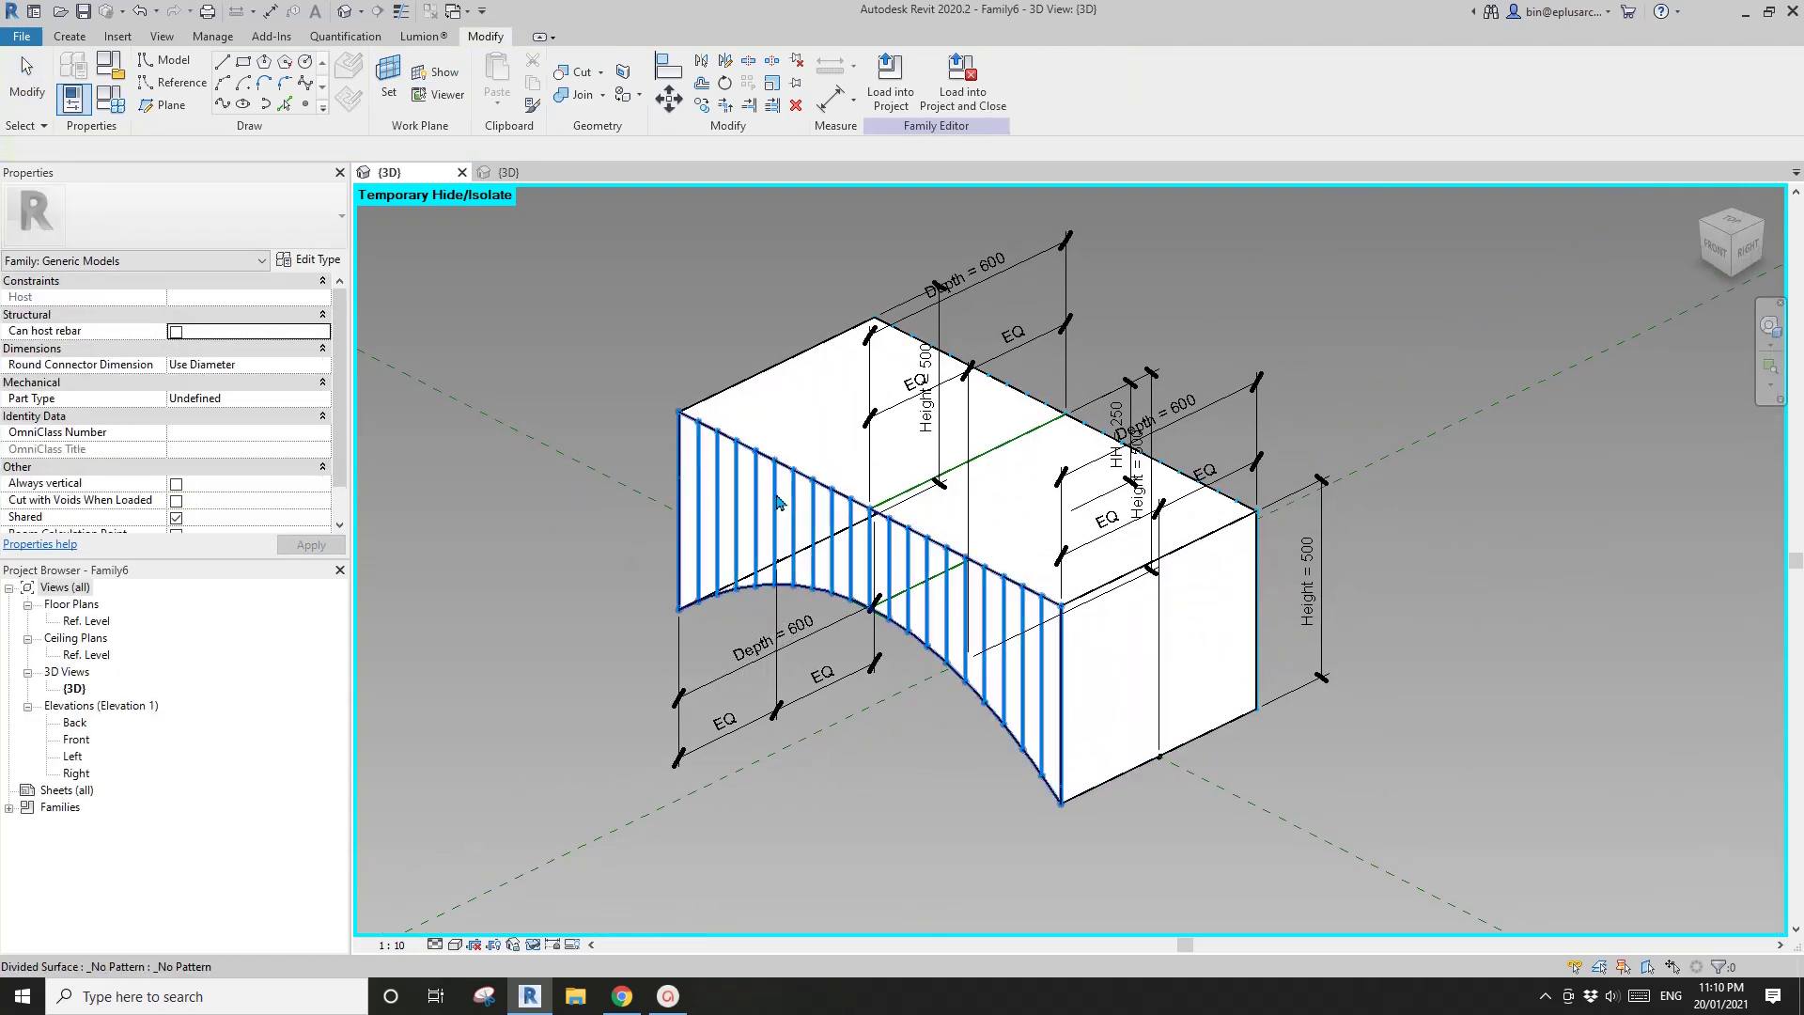
Isolate the front and back arched divided surfaces with HI.
{"action": "left_click", "coordinate": [778, 502]}
{"action": "middle_click_drag", "start_coordinate": [1043, 460], "coordinate": [845, 460], "text": "shift"}
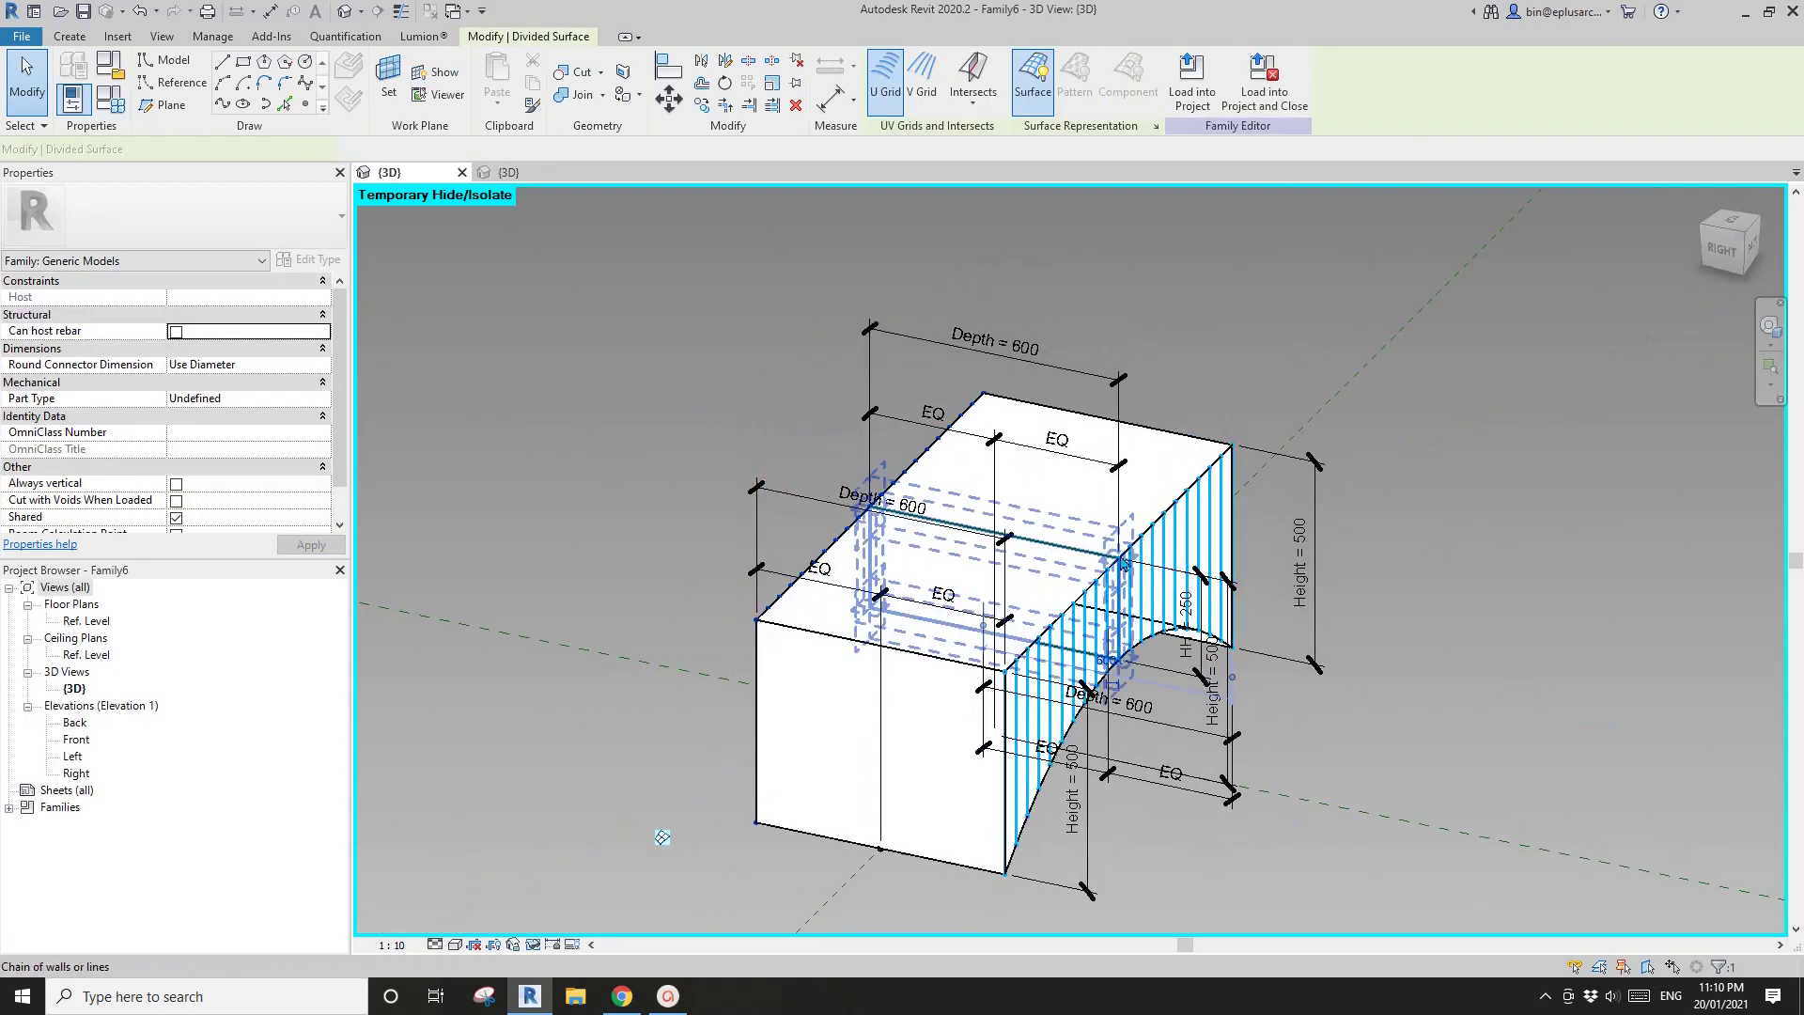
{"action": "left_click", "coordinate": [1176, 542], "text": "ctrl"}
{"action": "middle_click_drag", "start_coordinate": [1059, 512], "coordinate": [1357, 557], "text": "shift"}
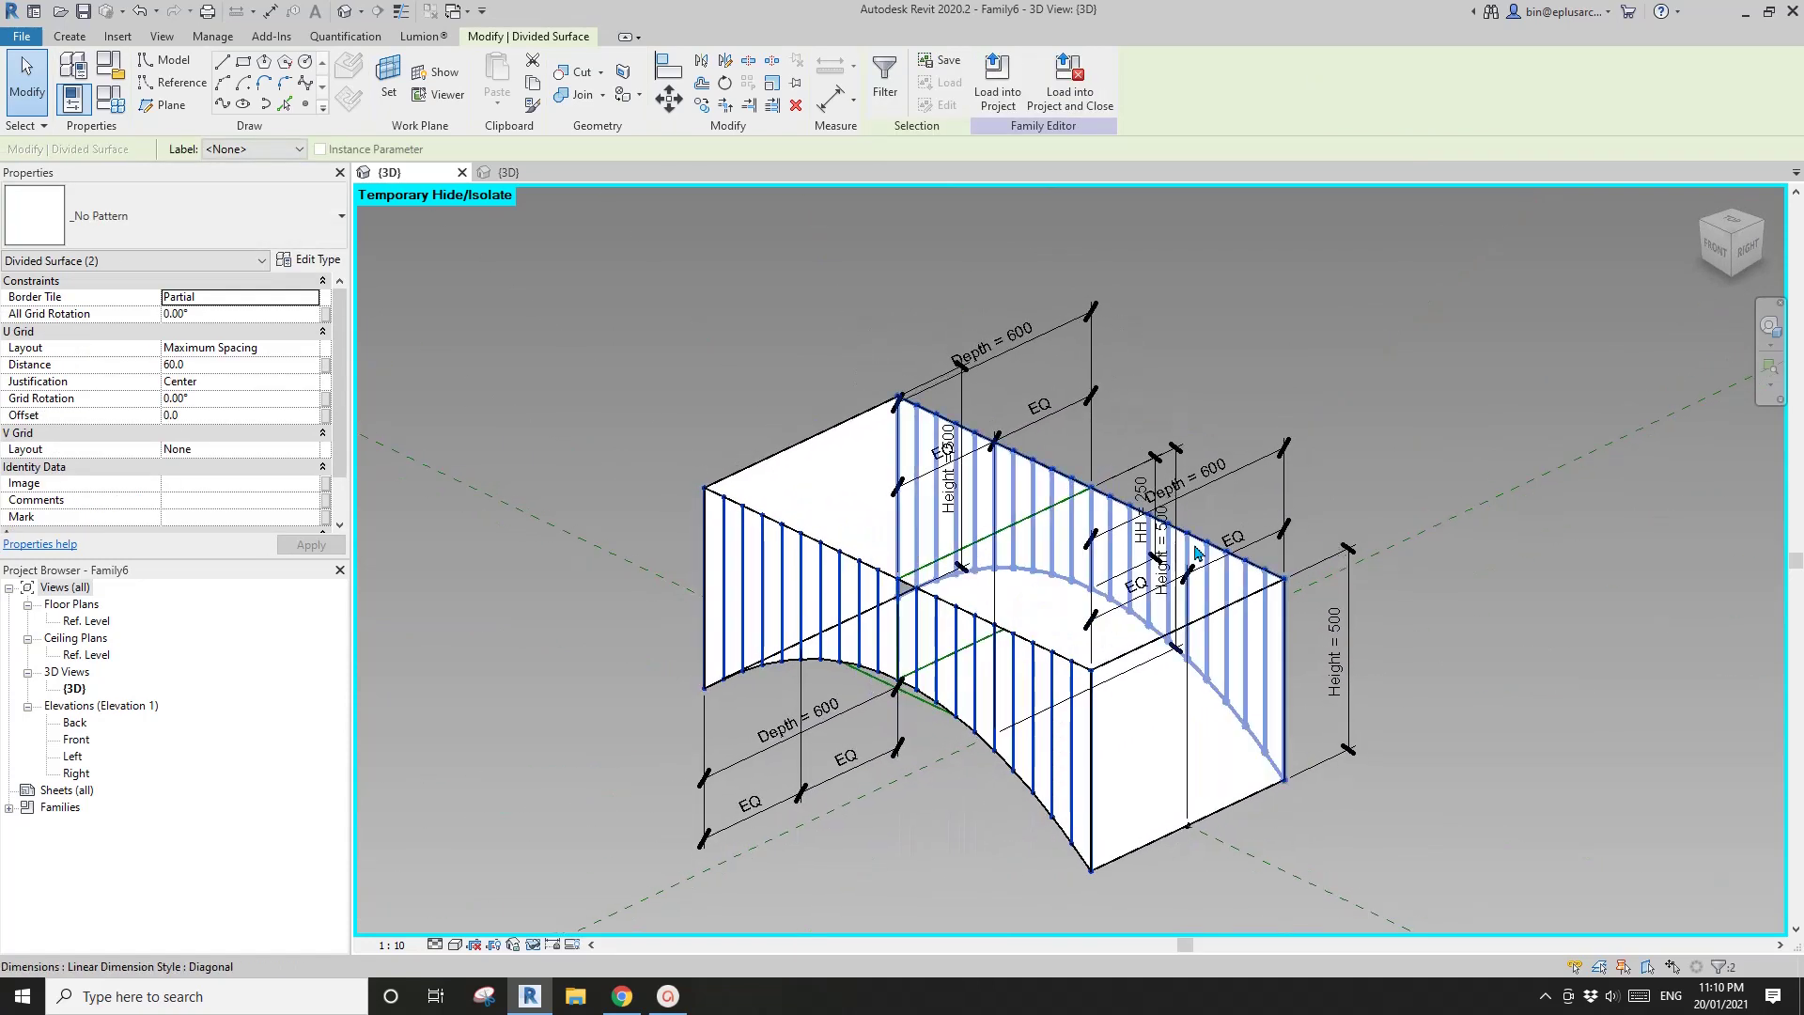
{"action": "scroll", "coordinate": [1008, 532], "scroll_direction": "up", "scroll_amount": 1}
{"action": "middle_click_drag", "start_coordinate": [1008, 532], "coordinate": [978, 566], "text": "shift"}
{"action": "key", "text": "h"}
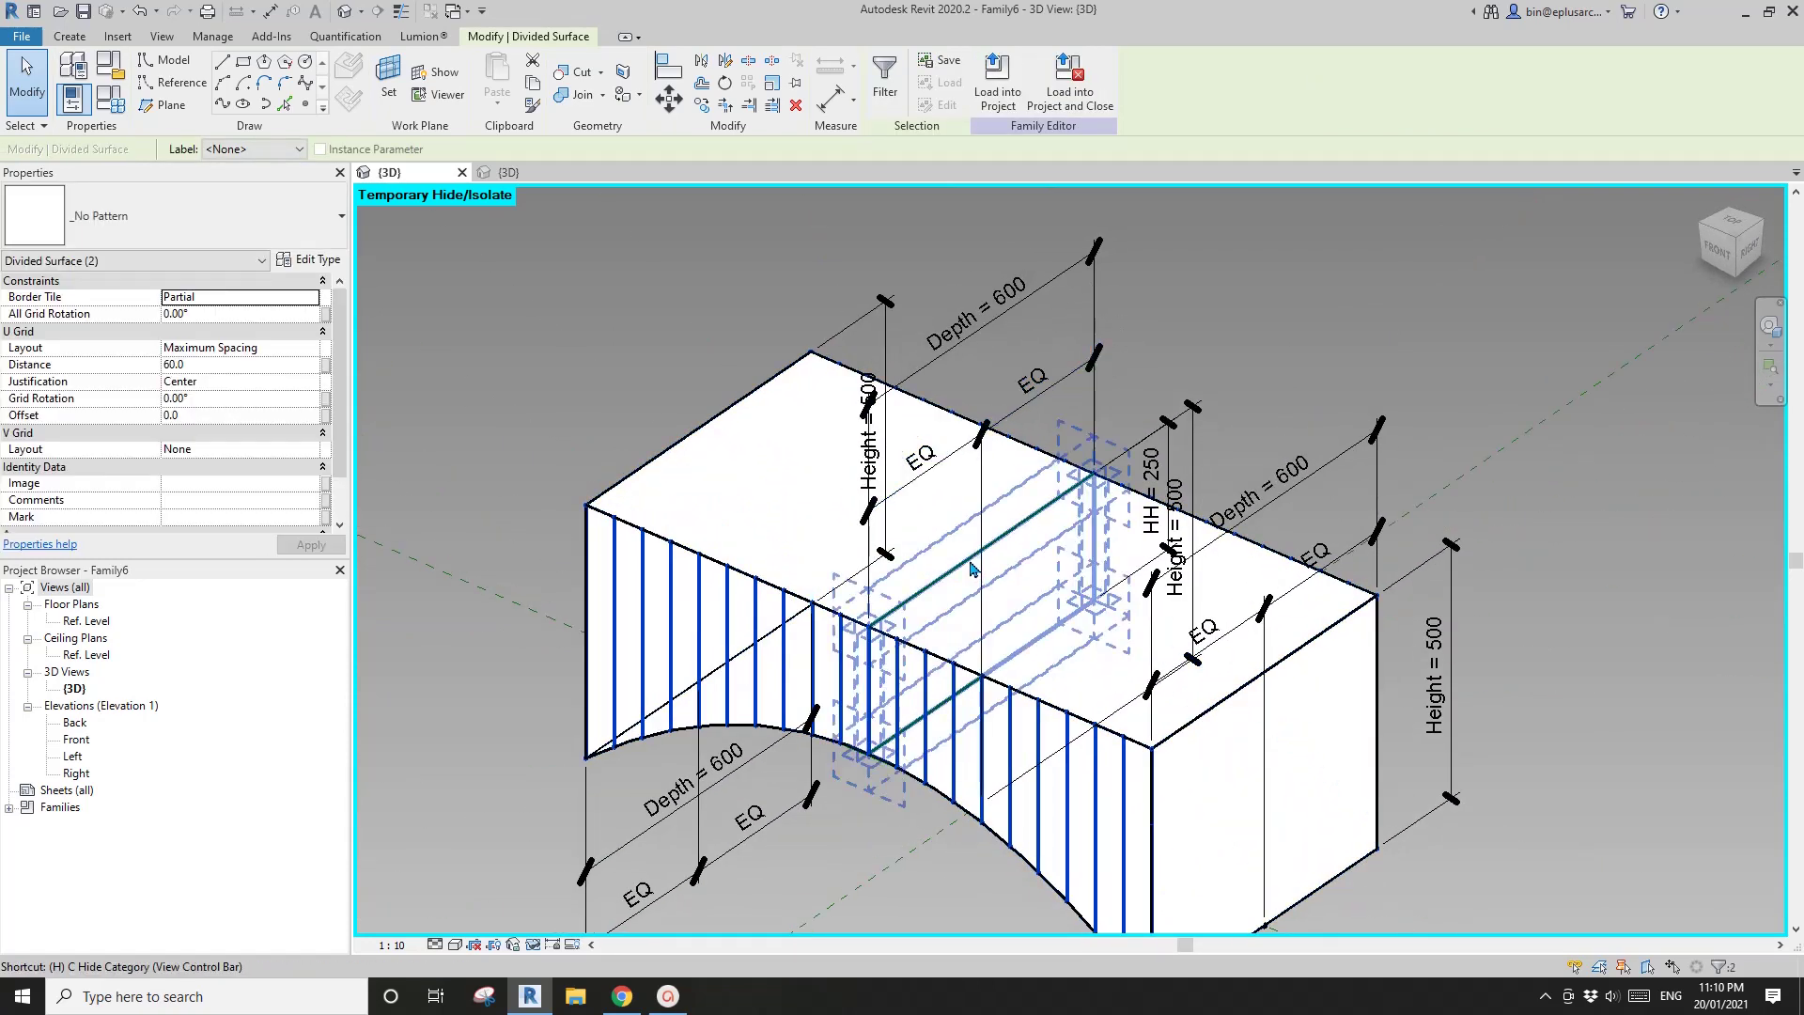
{"action": "key", "text": "i"}
{"action": "mouse_move", "coordinate": [950, 535]}
{"action": "middle_mouse_down", "text": "shift"}
{"action": "mouse_move", "coordinate": [967, 527]}
{"action": "mouse_move", "coordinate": [961, 556]}
{"action": "mouse_move", "coordinate": [939, 527]}
{"action": "middle_mouse_up", "text": "shift"}
{"action": "left_click", "coordinate": [961, 556]}
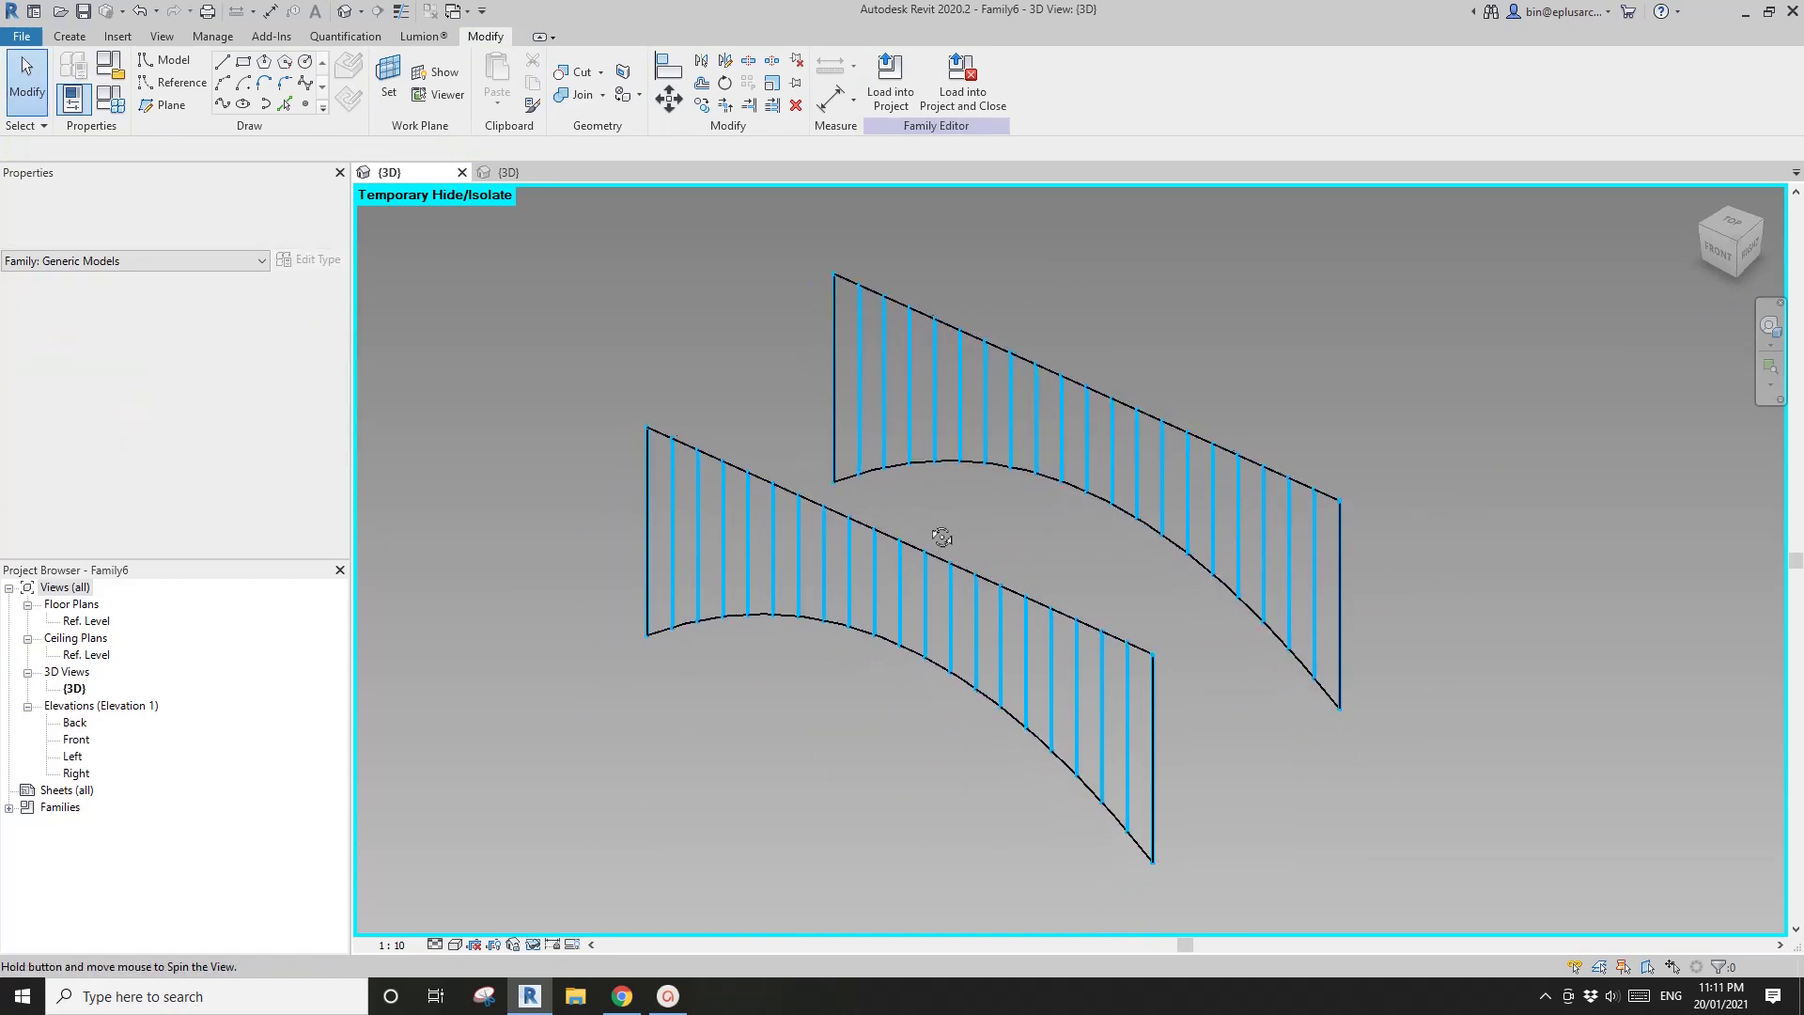
{"action": "left_click", "coordinate": [68, 36]}
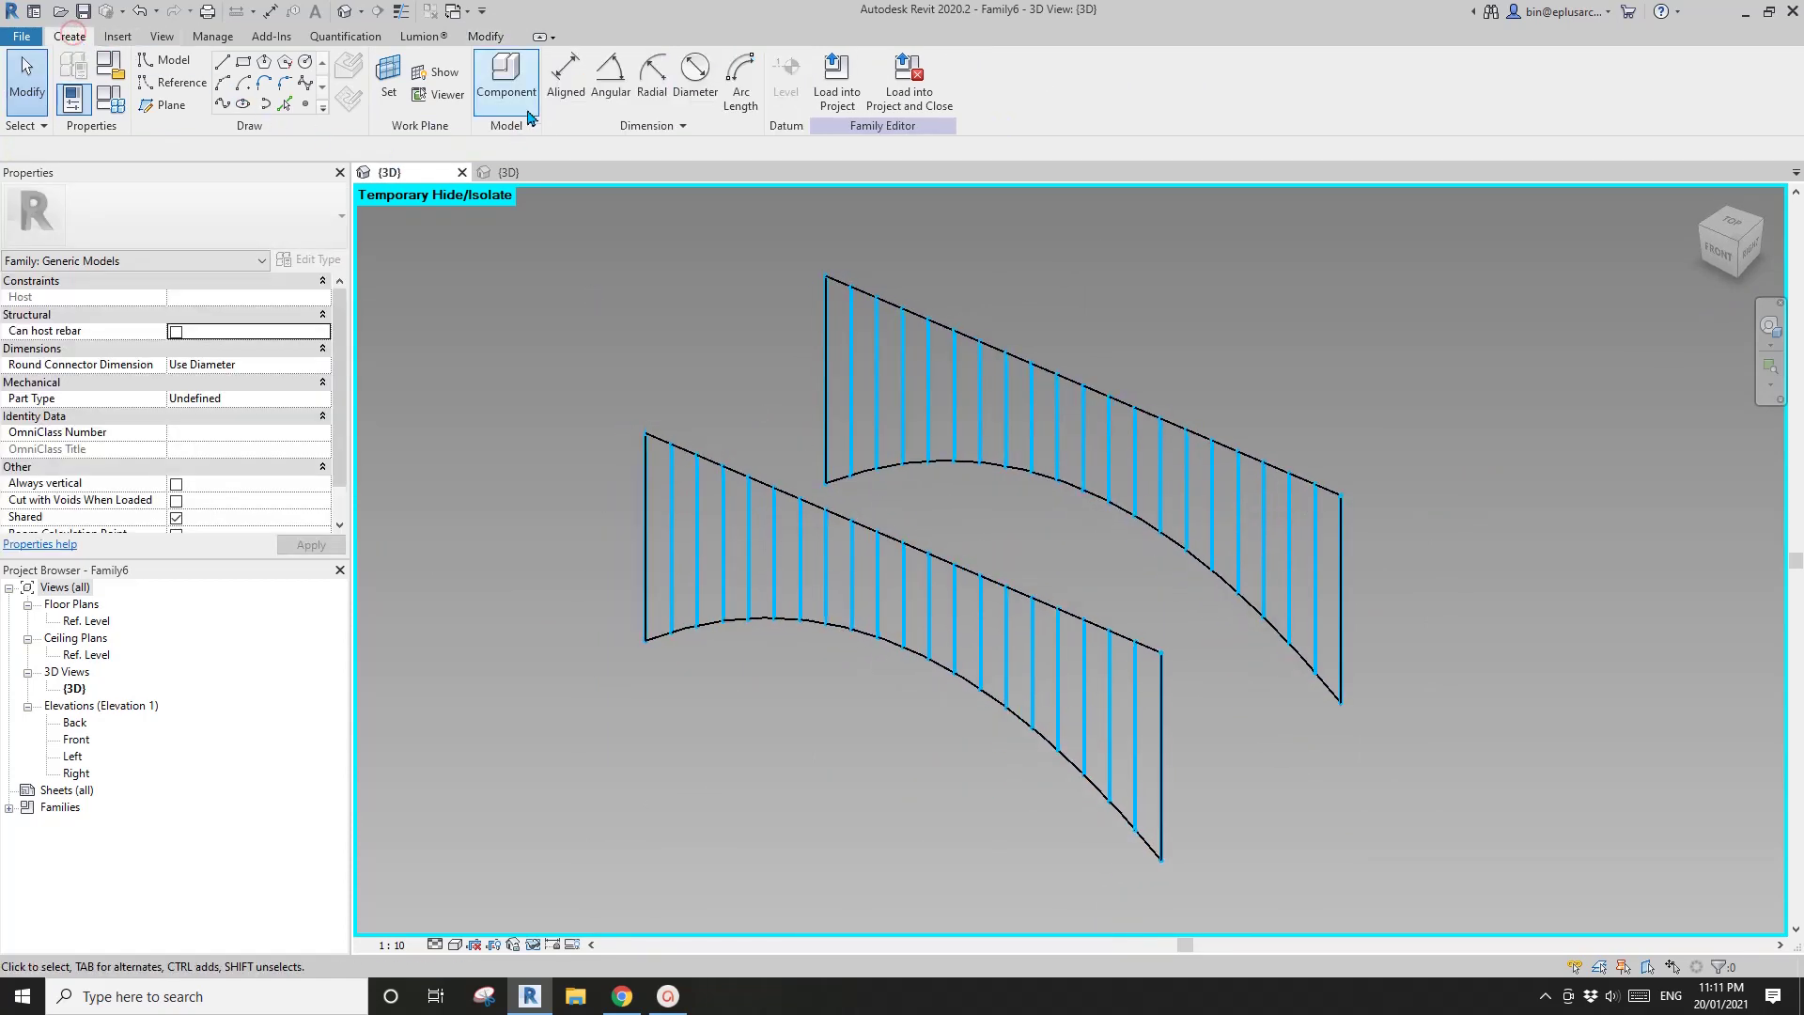
Place a Family7 slat panel between the first division nodes of the two arched surfaces.
{"action": "left_click", "coordinate": [481, 91]}
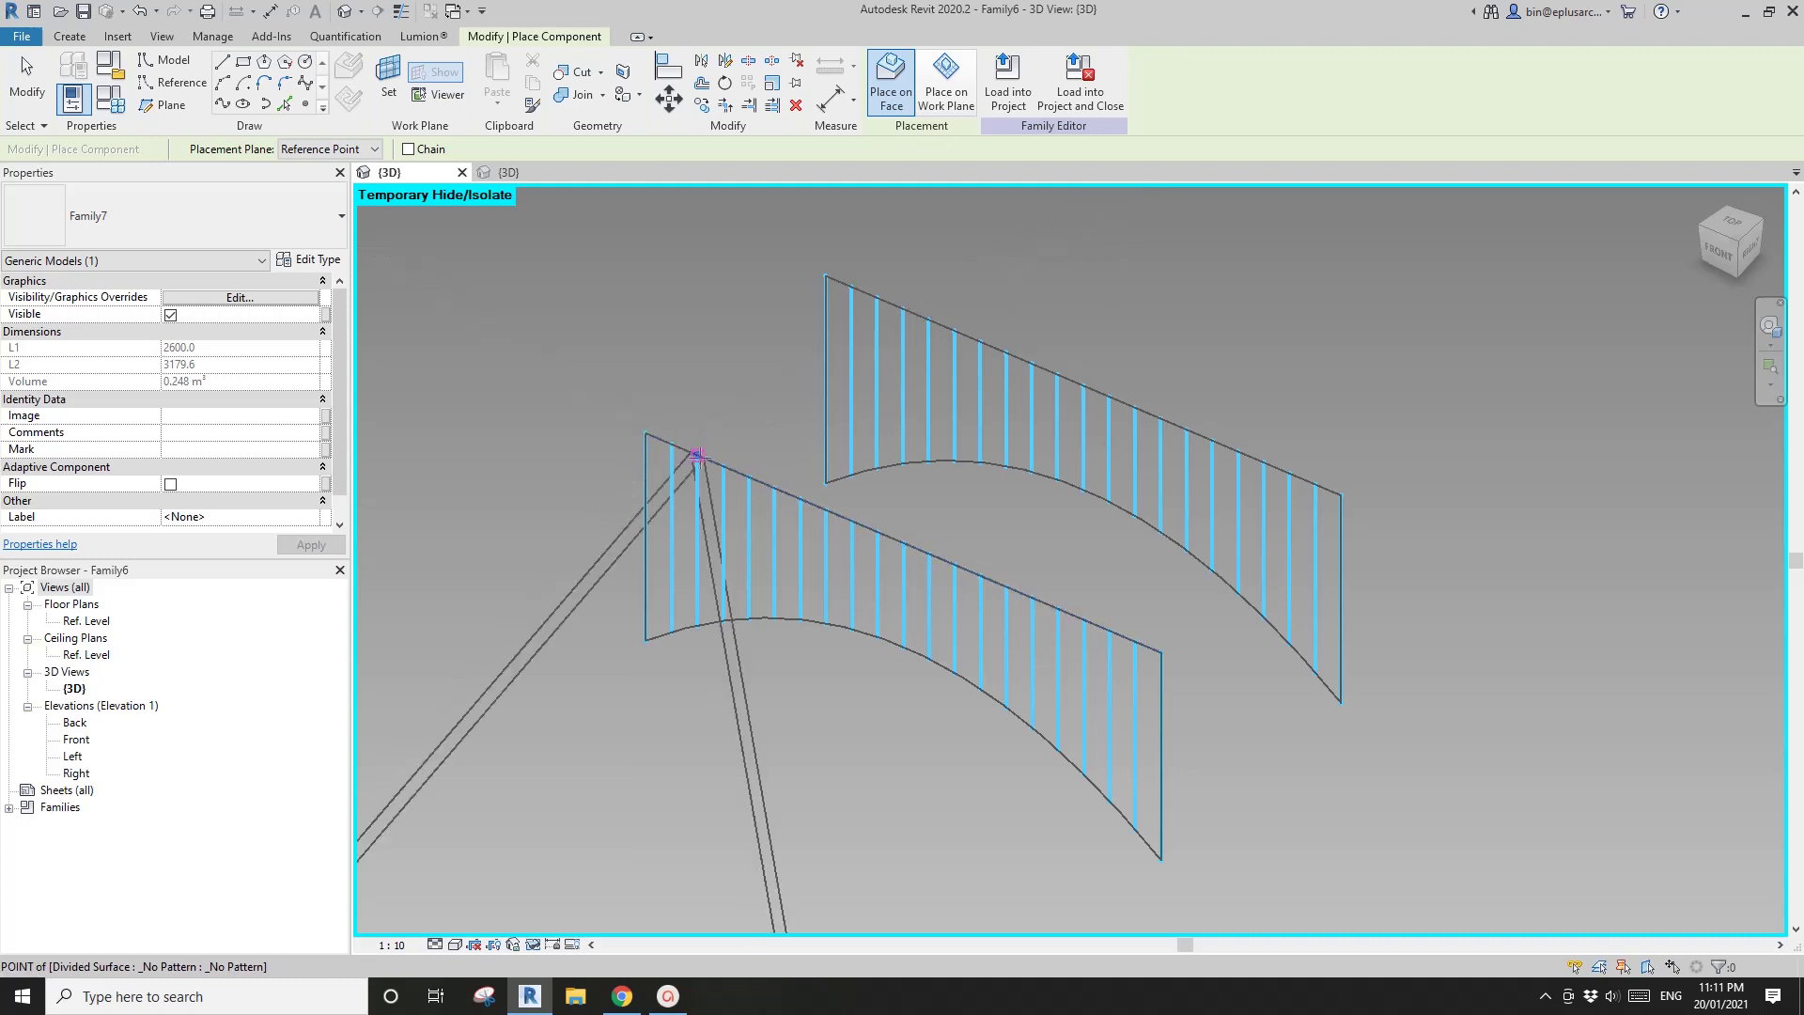
{"action": "left_click", "coordinate": [696, 455]}
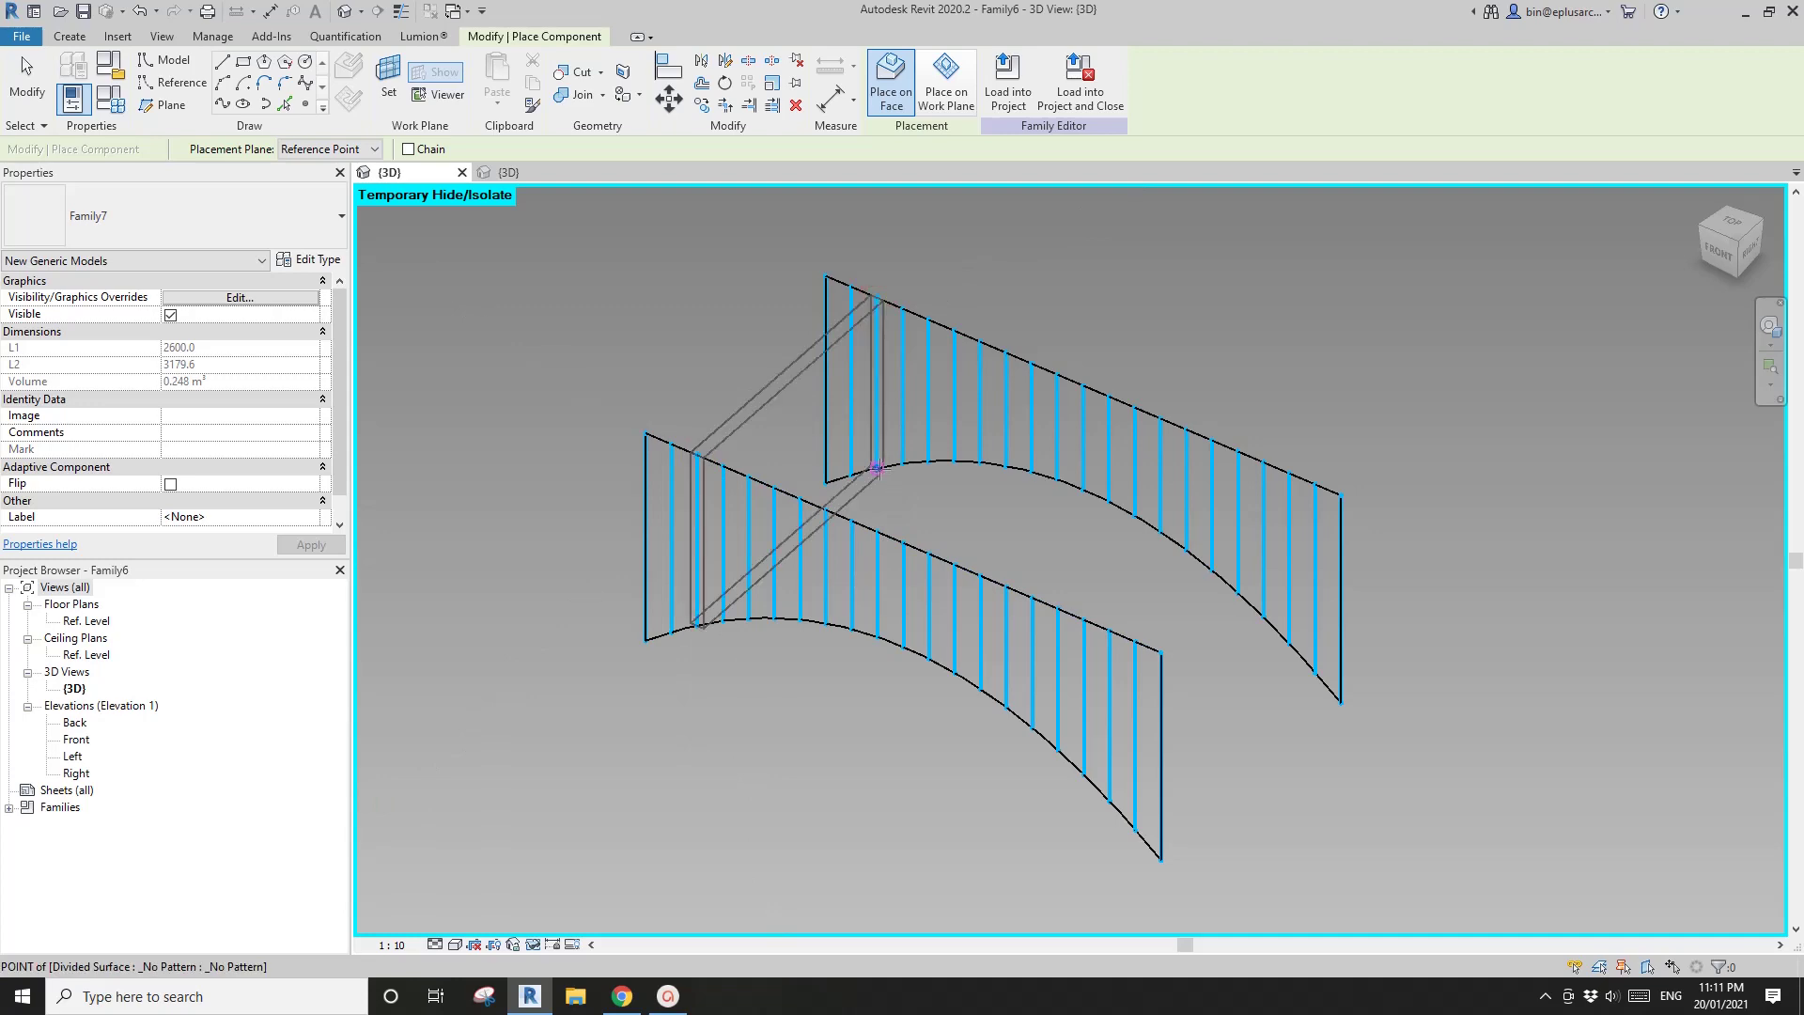
{"action": "scroll", "coordinate": [882, 471], "scroll_direction": "down", "scroll_amount": 1}
{"action": "left_click", "coordinate": [882, 471]}
{"action": "key", "text": "Escape"}
{"action": "key", "text": "Escape"}
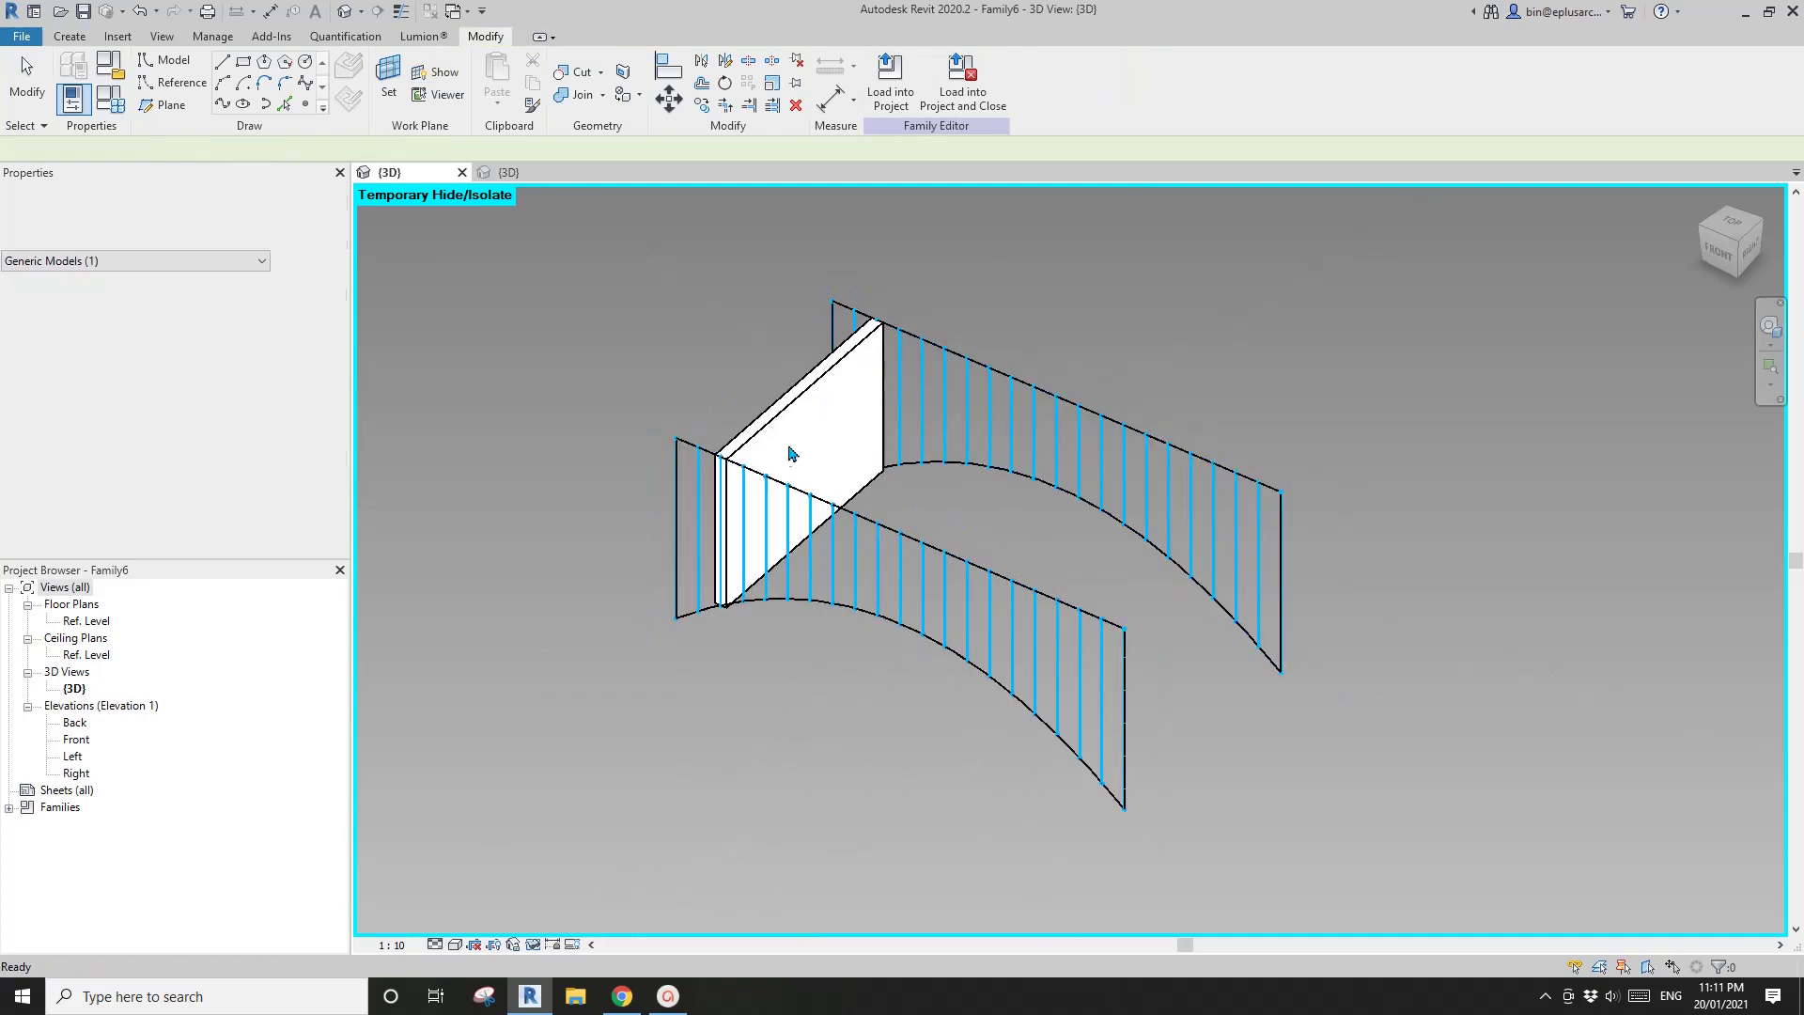
Orbit around the placed panel and select it to inspect it from front and back.
{"action": "middle_click_drag", "start_coordinate": [907, 448], "coordinate": [981, 483], "text": "shift"}
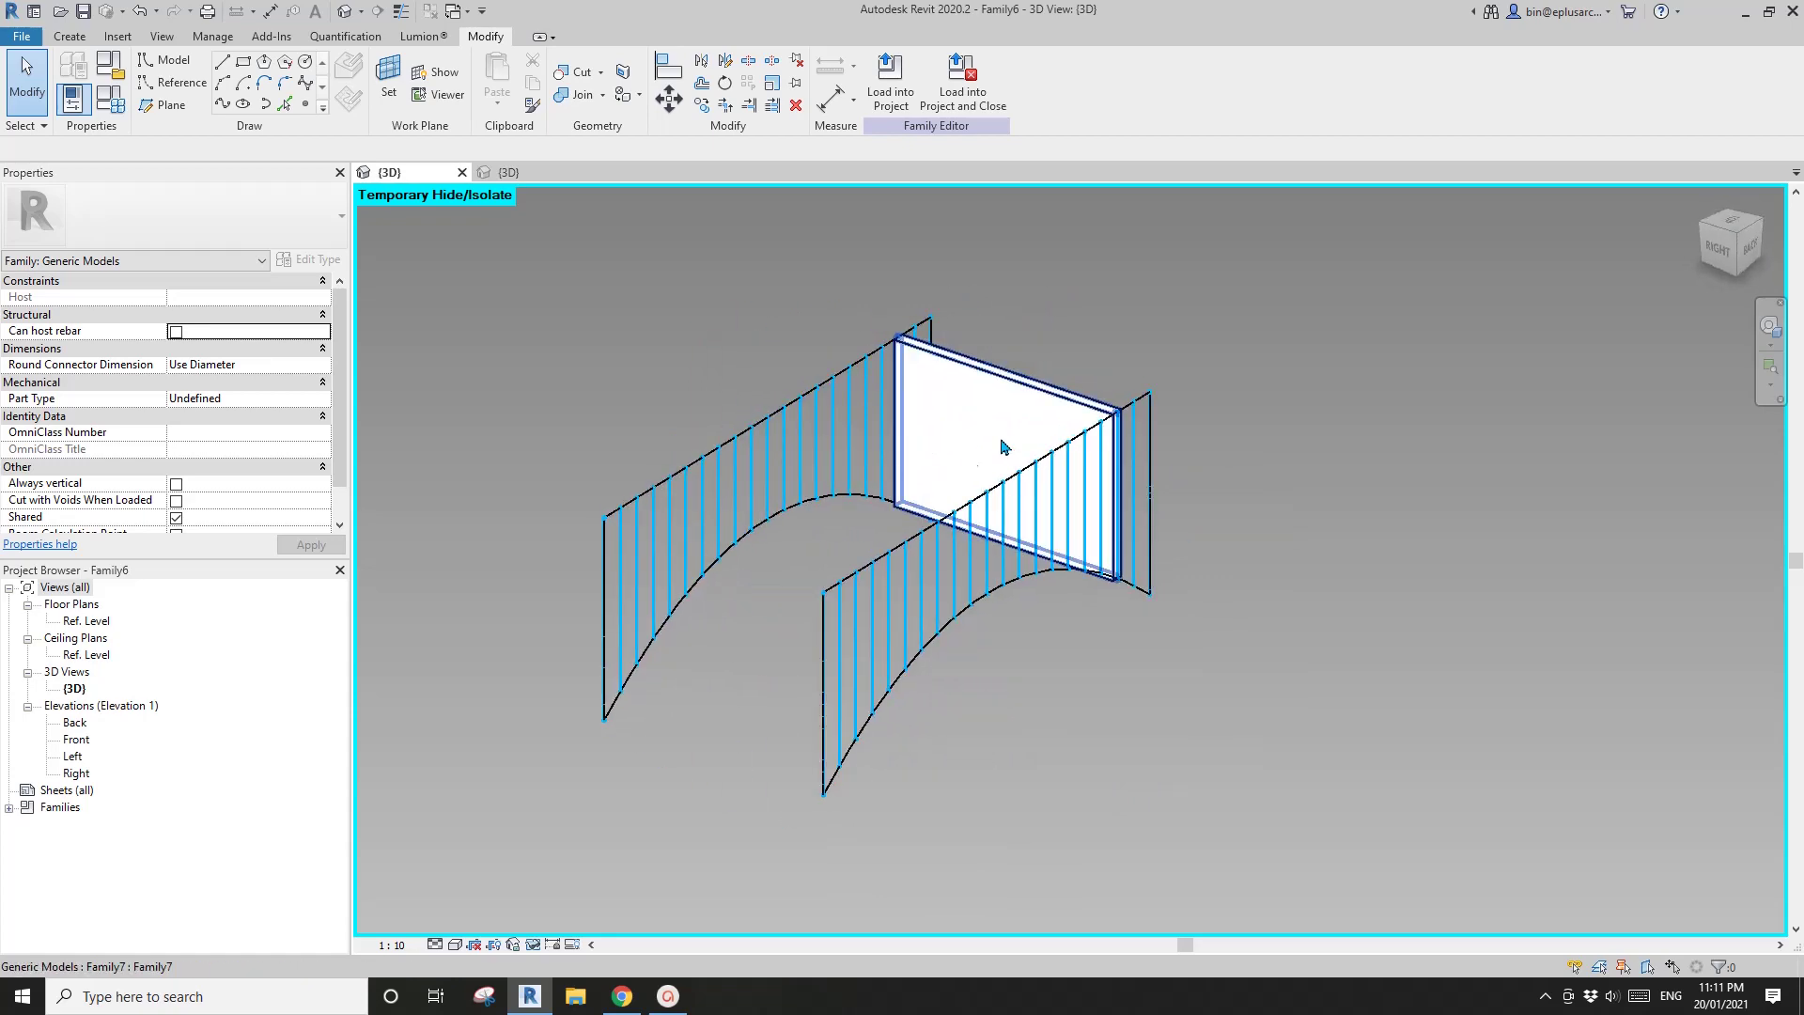
{"action": "left_click", "coordinate": [907, 470]}
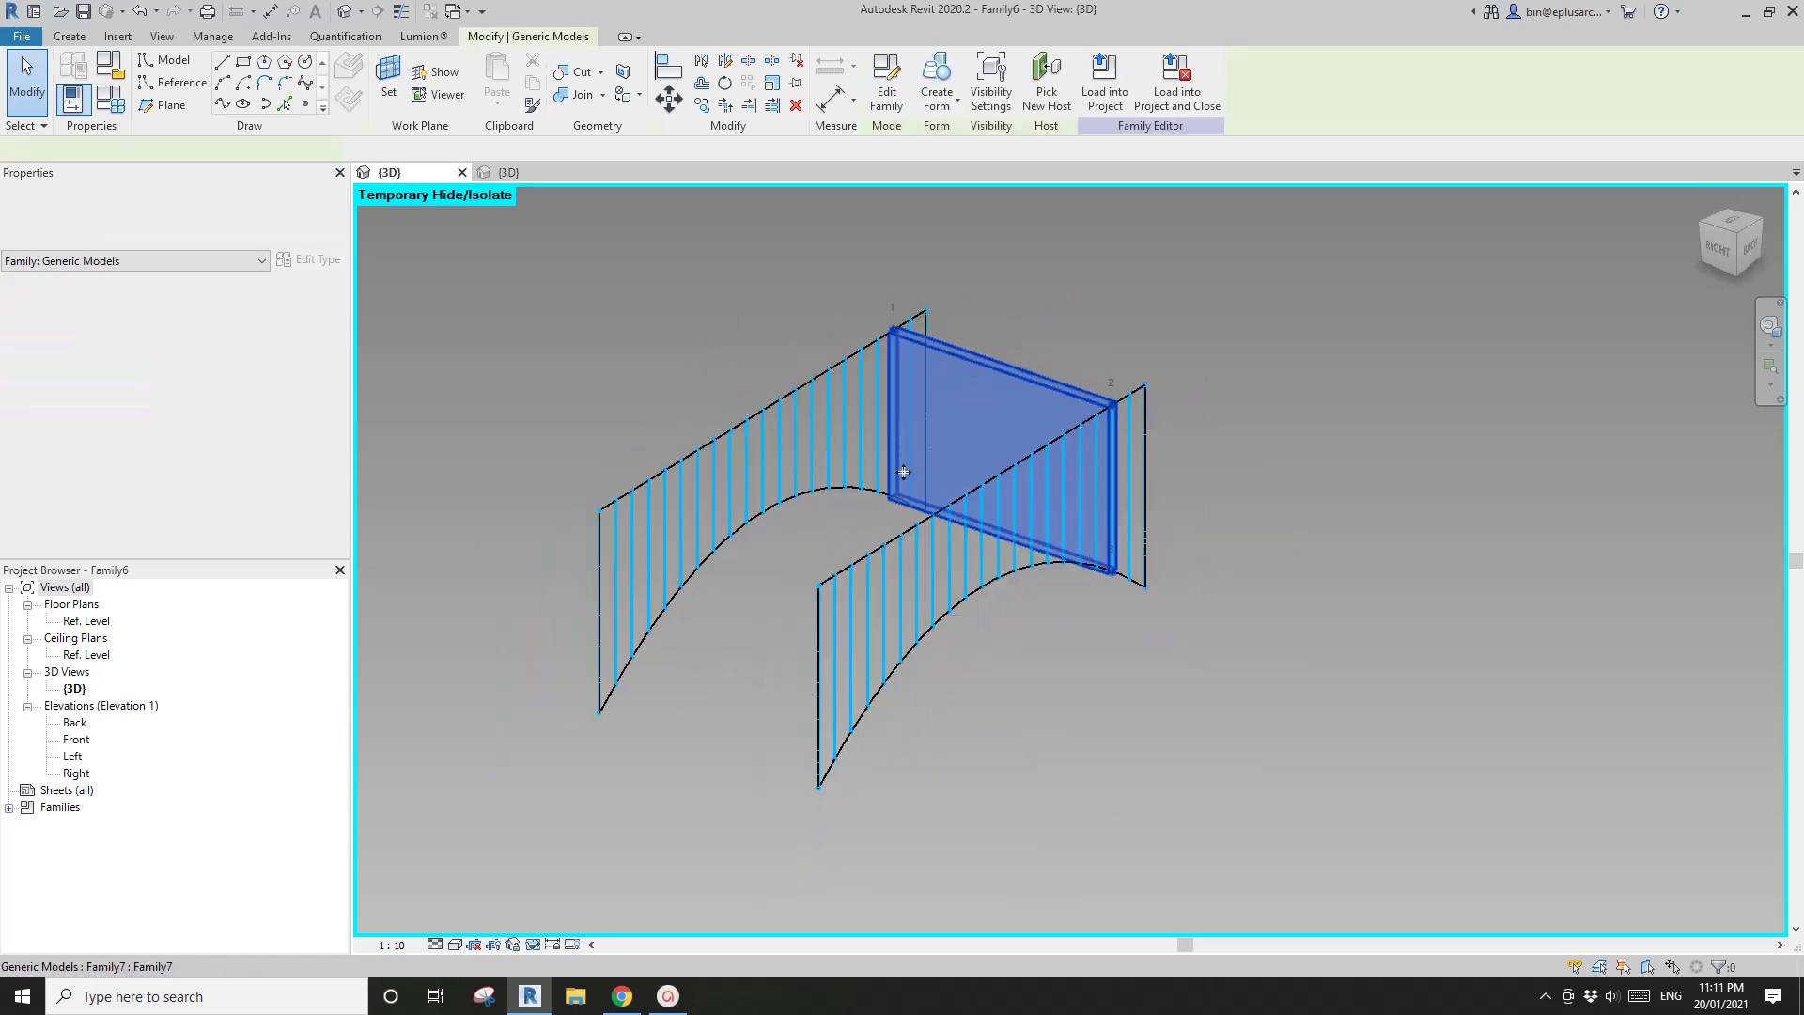
{"action": "middle_click_drag", "start_coordinate": [904, 472], "coordinate": [1115, 492], "text": "shift"}
{"action": "scroll", "coordinate": [1099, 507], "scroll_direction": "down", "scroll_amount": 2}
{"action": "middle_click_drag", "start_coordinate": [1042, 644], "coordinate": [999, 371]}
{"action": "left_click", "coordinate": [1001, 370]}
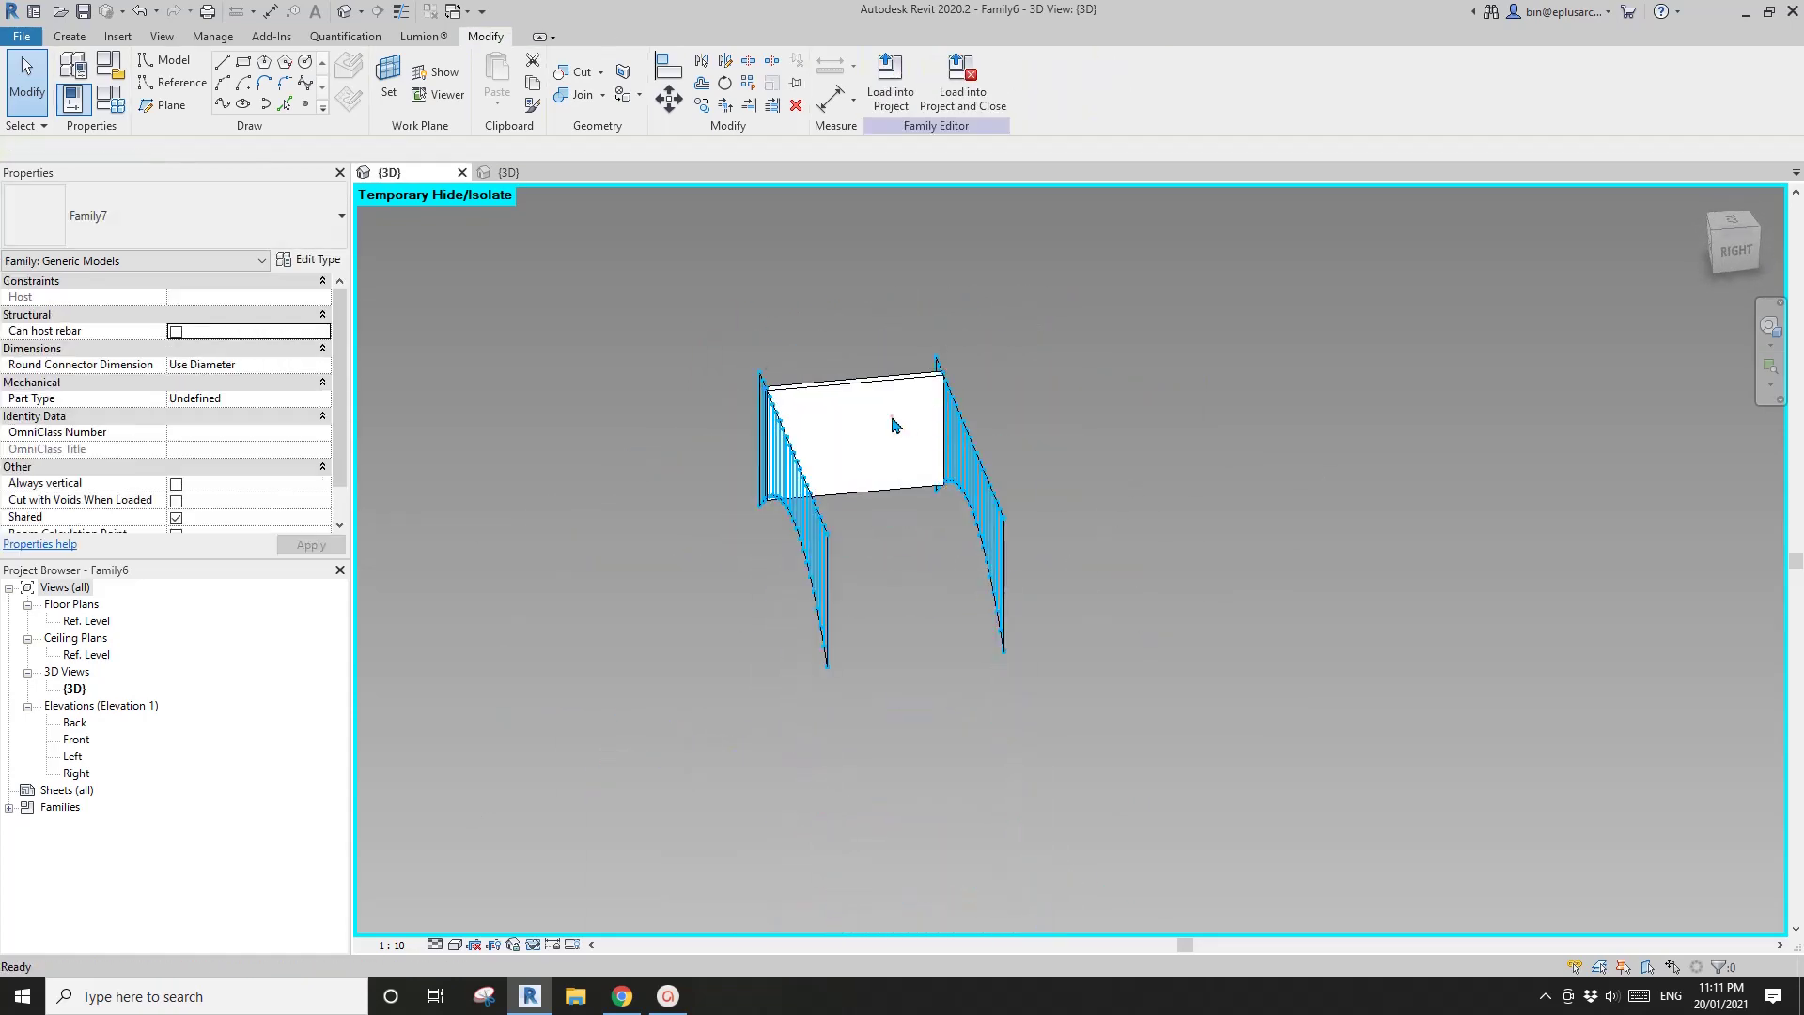
{"action": "left_click", "coordinate": [894, 424]}
{"action": "middle_click_drag", "start_coordinate": [878, 441], "coordinate": [1099, 497], "text": "shift"}
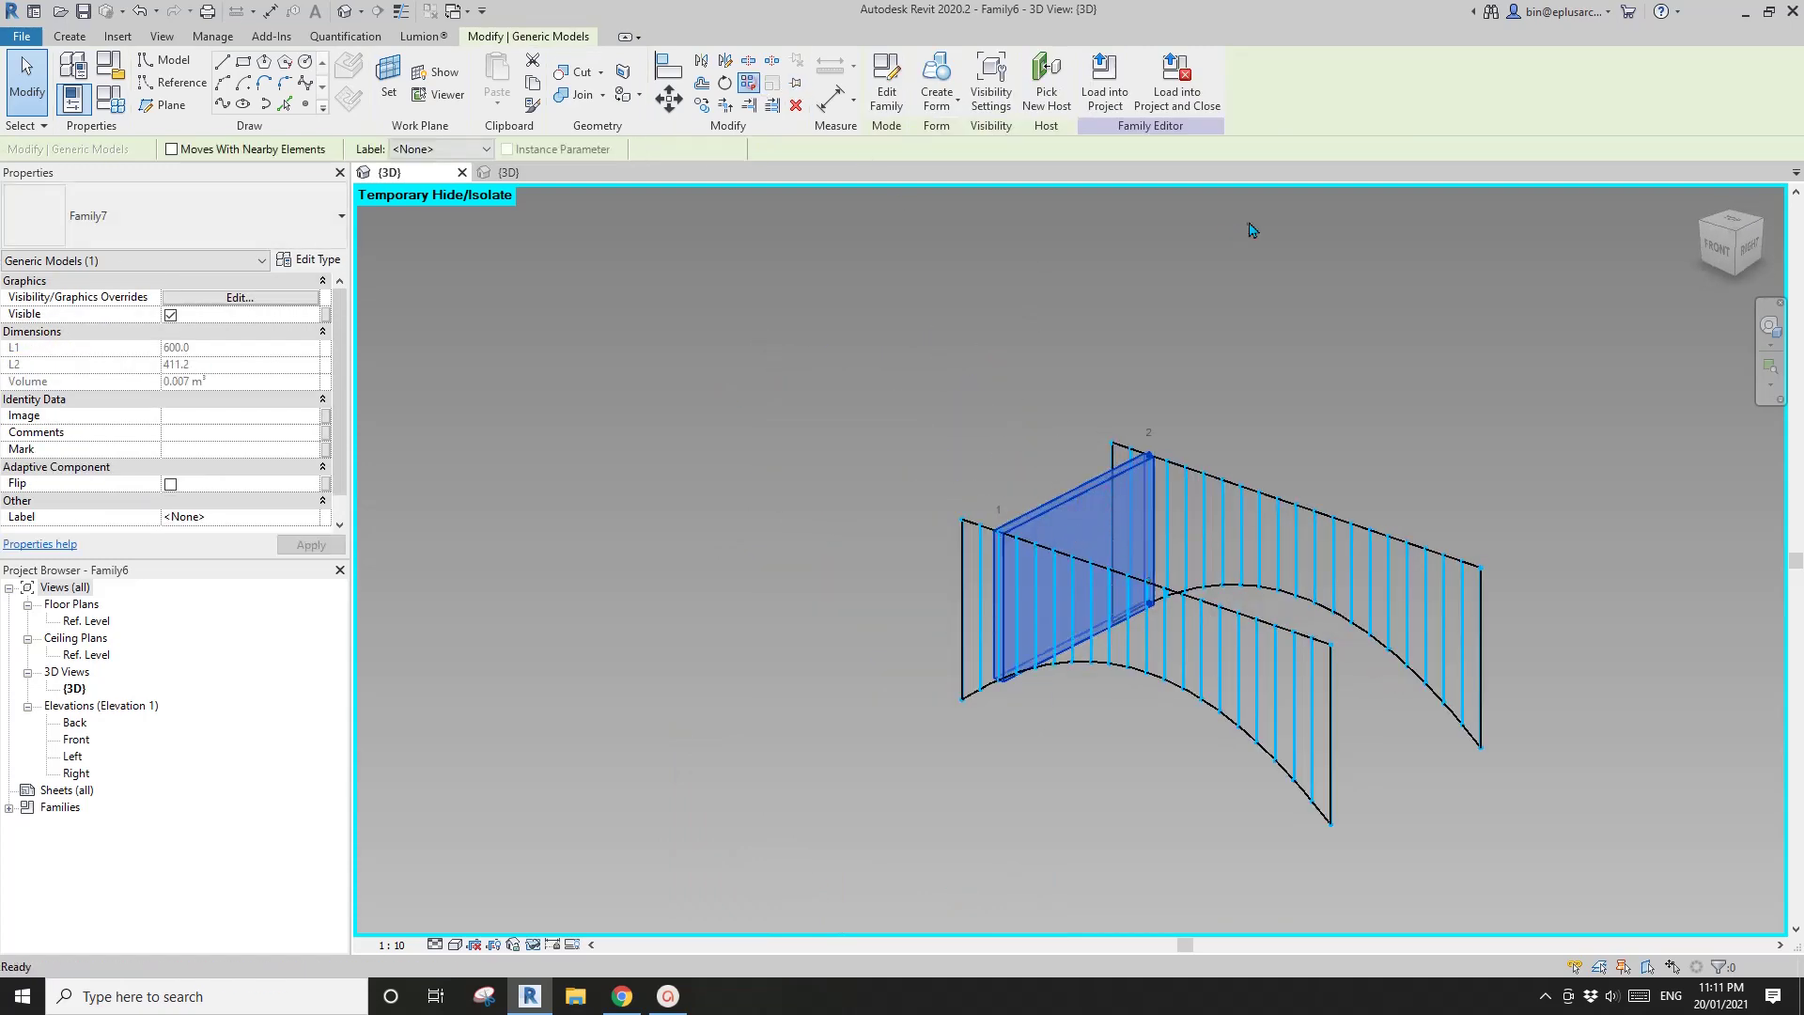
Repeat the Family7 panel across every division of both arched surfaces.
{"action": "left_click", "coordinate": [750, 84]}
{"action": "middle_click_drag", "start_coordinate": [1091, 336], "coordinate": [1151, 354]}
{"action": "middle_click_drag", "start_coordinate": [1151, 354], "coordinate": [1107, 419], "text": "shift"}
{"action": "scroll", "coordinate": [1196, 403], "scroll_direction": "down", "scroll_amount": 2}
{"action": "middle_click_drag", "start_coordinate": [1106, 419], "coordinate": [1152, 399], "text": "shift"}
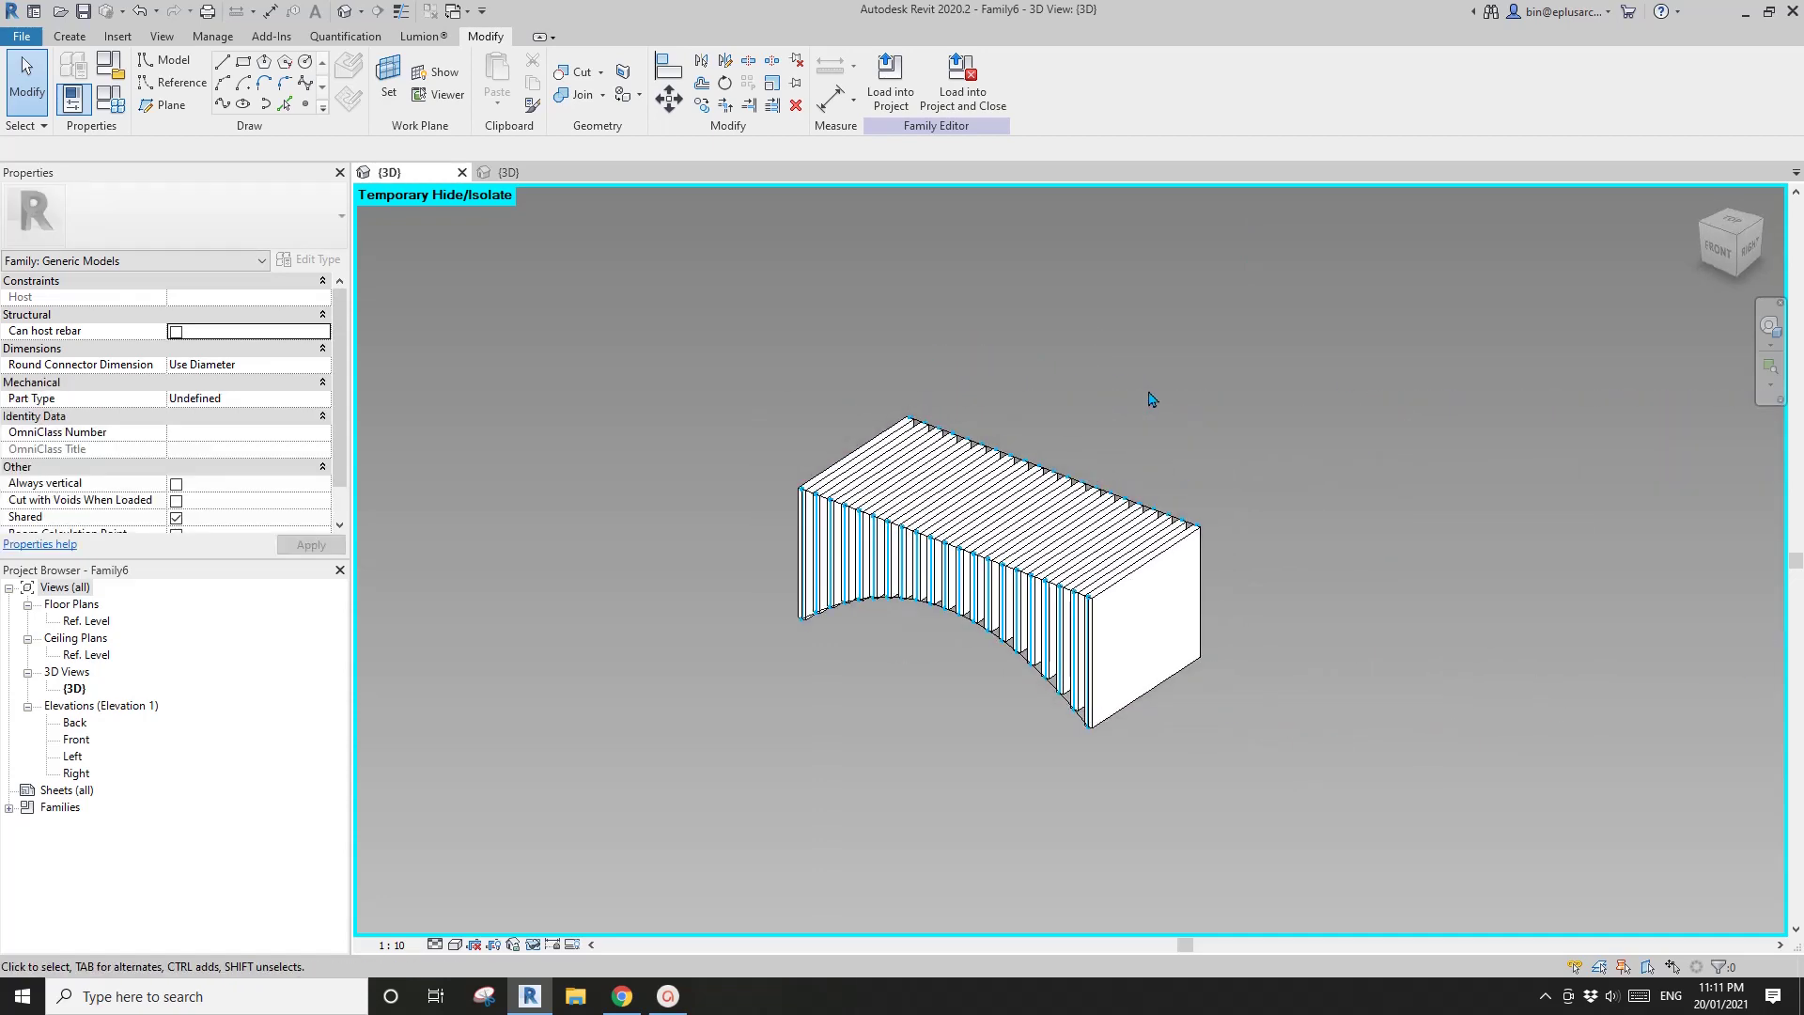
Reveal the hidden dimensions and reference planes, then undo to hide them again.
{"action": "key", "text": "r"}
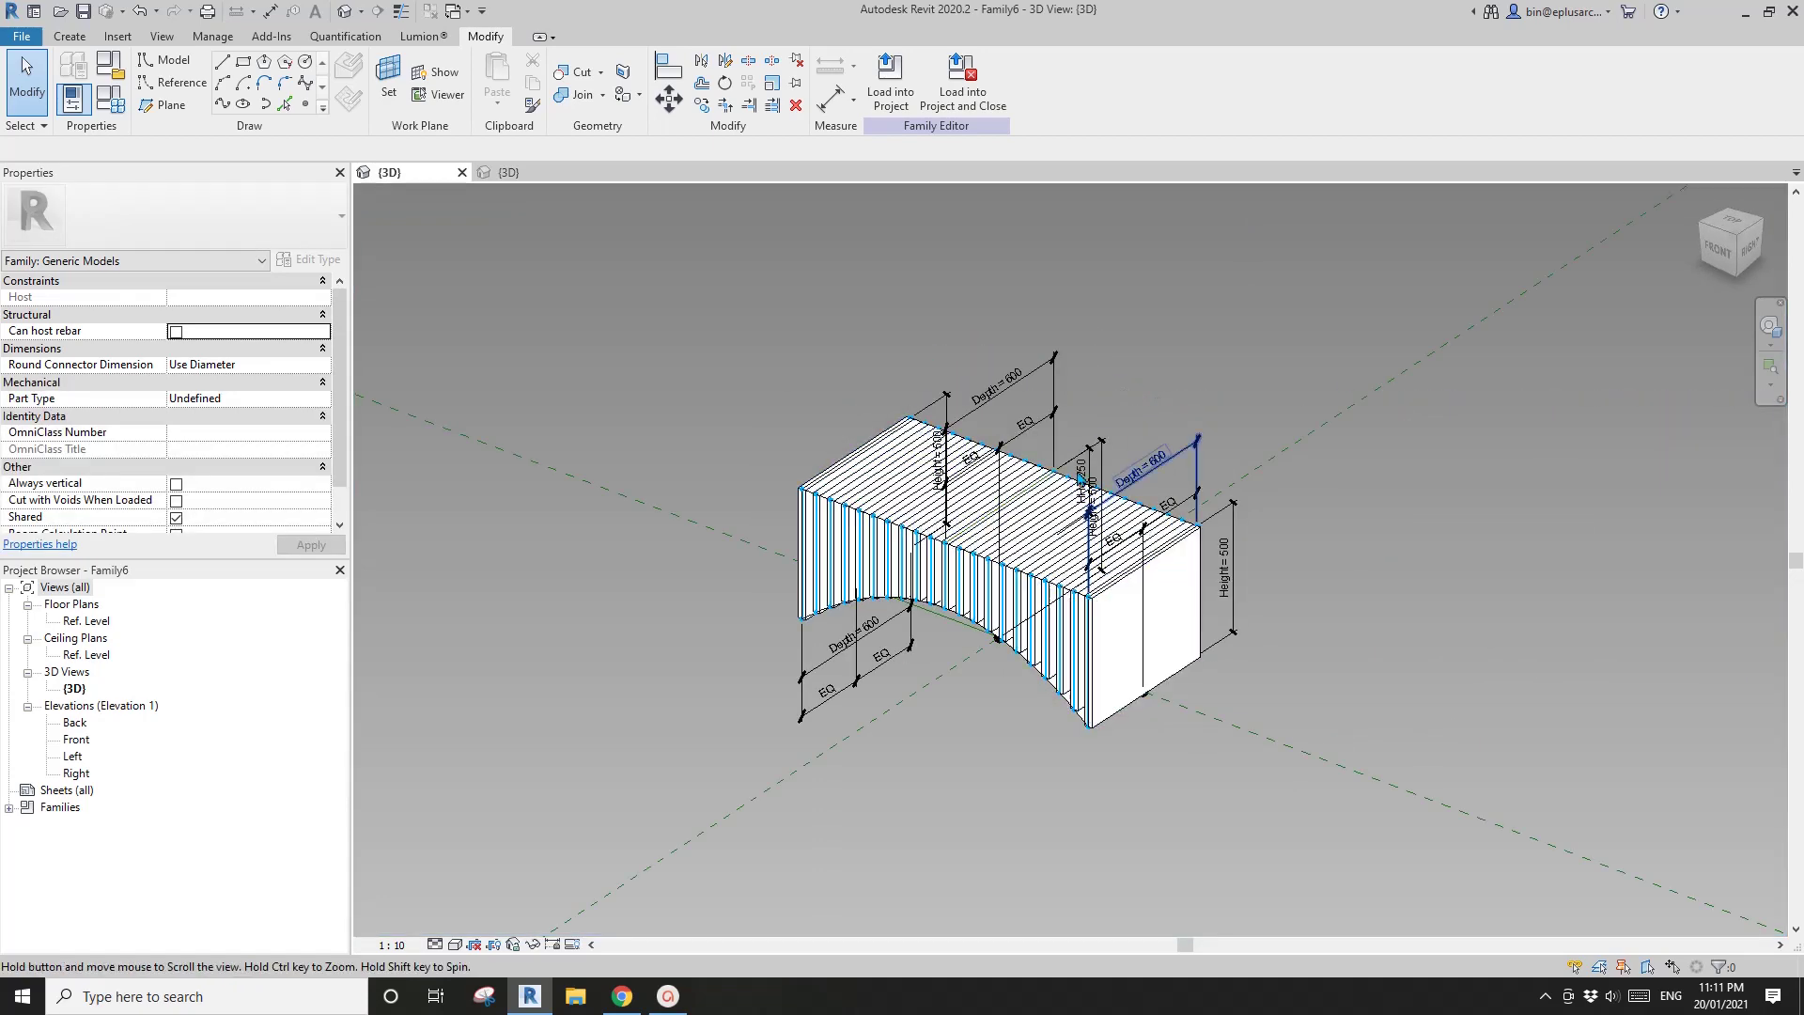
{"action": "middle_click_drag", "start_coordinate": [1135, 515], "coordinate": [1247, 521], "text": "shift"}
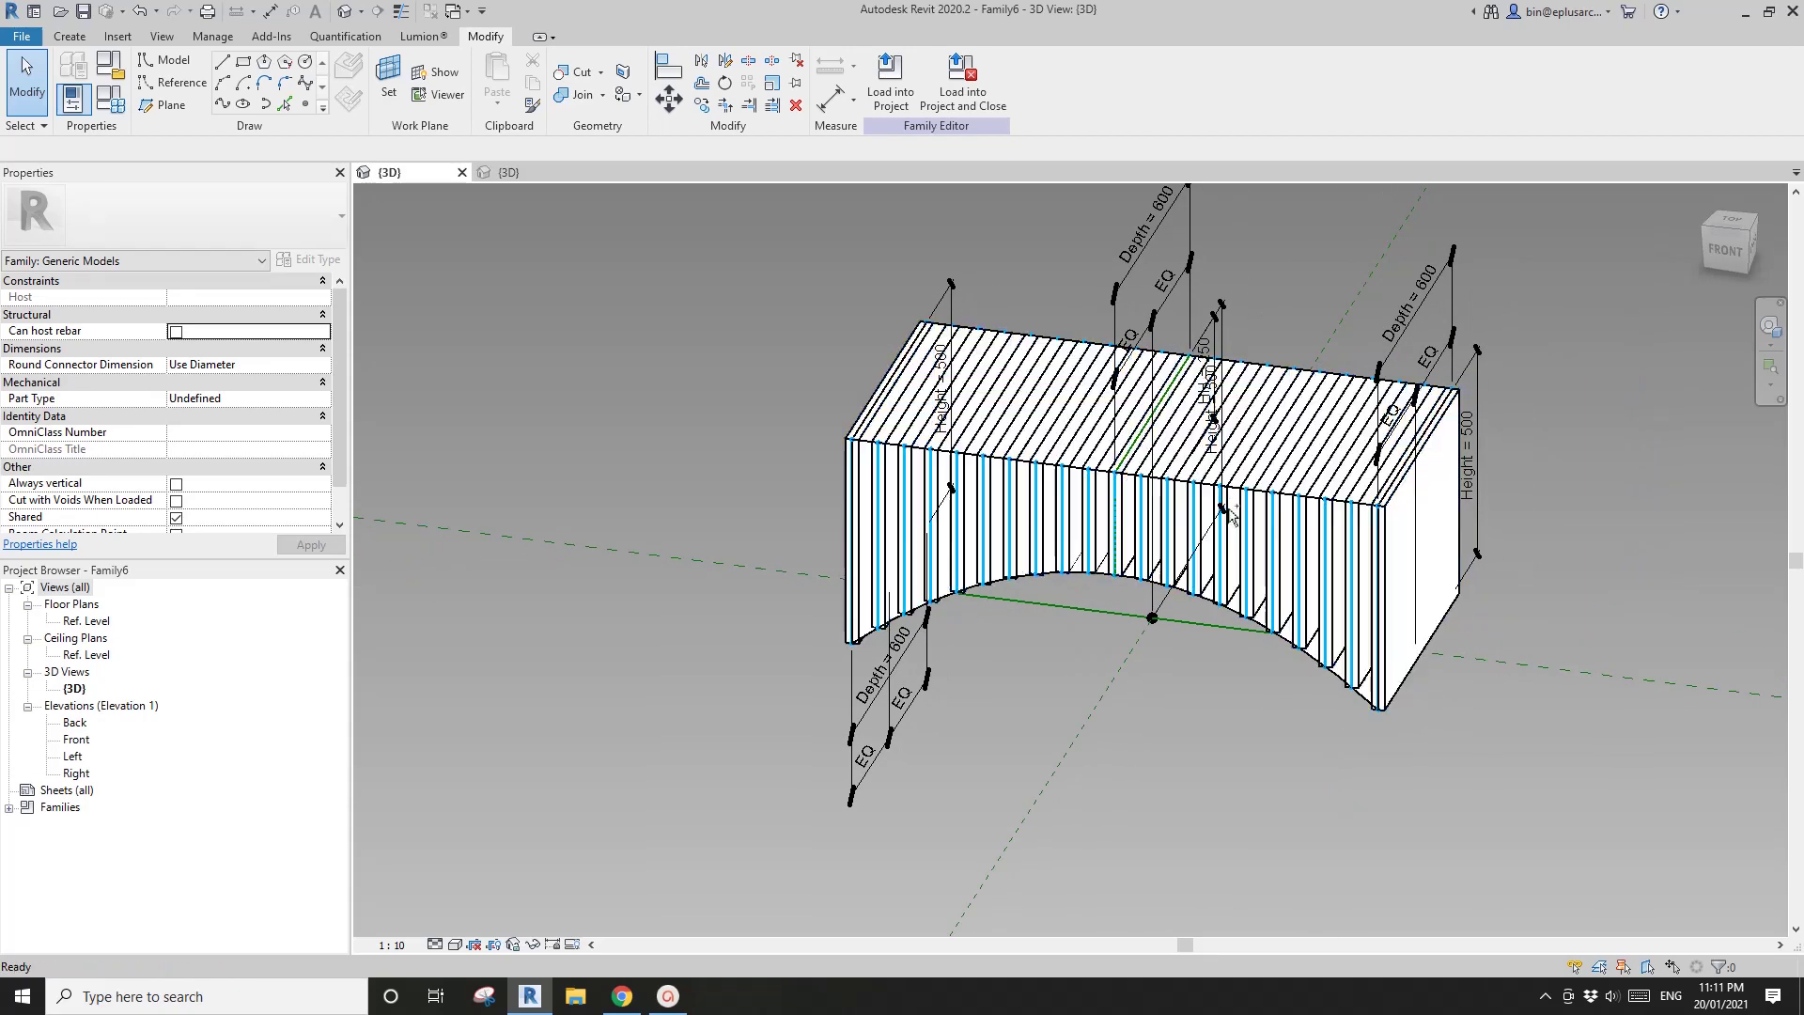
{"action": "key", "text": "ctrl+z"}
{"action": "scroll", "coordinate": [959, 578], "scroll_direction": "up", "scroll_amount": 3}
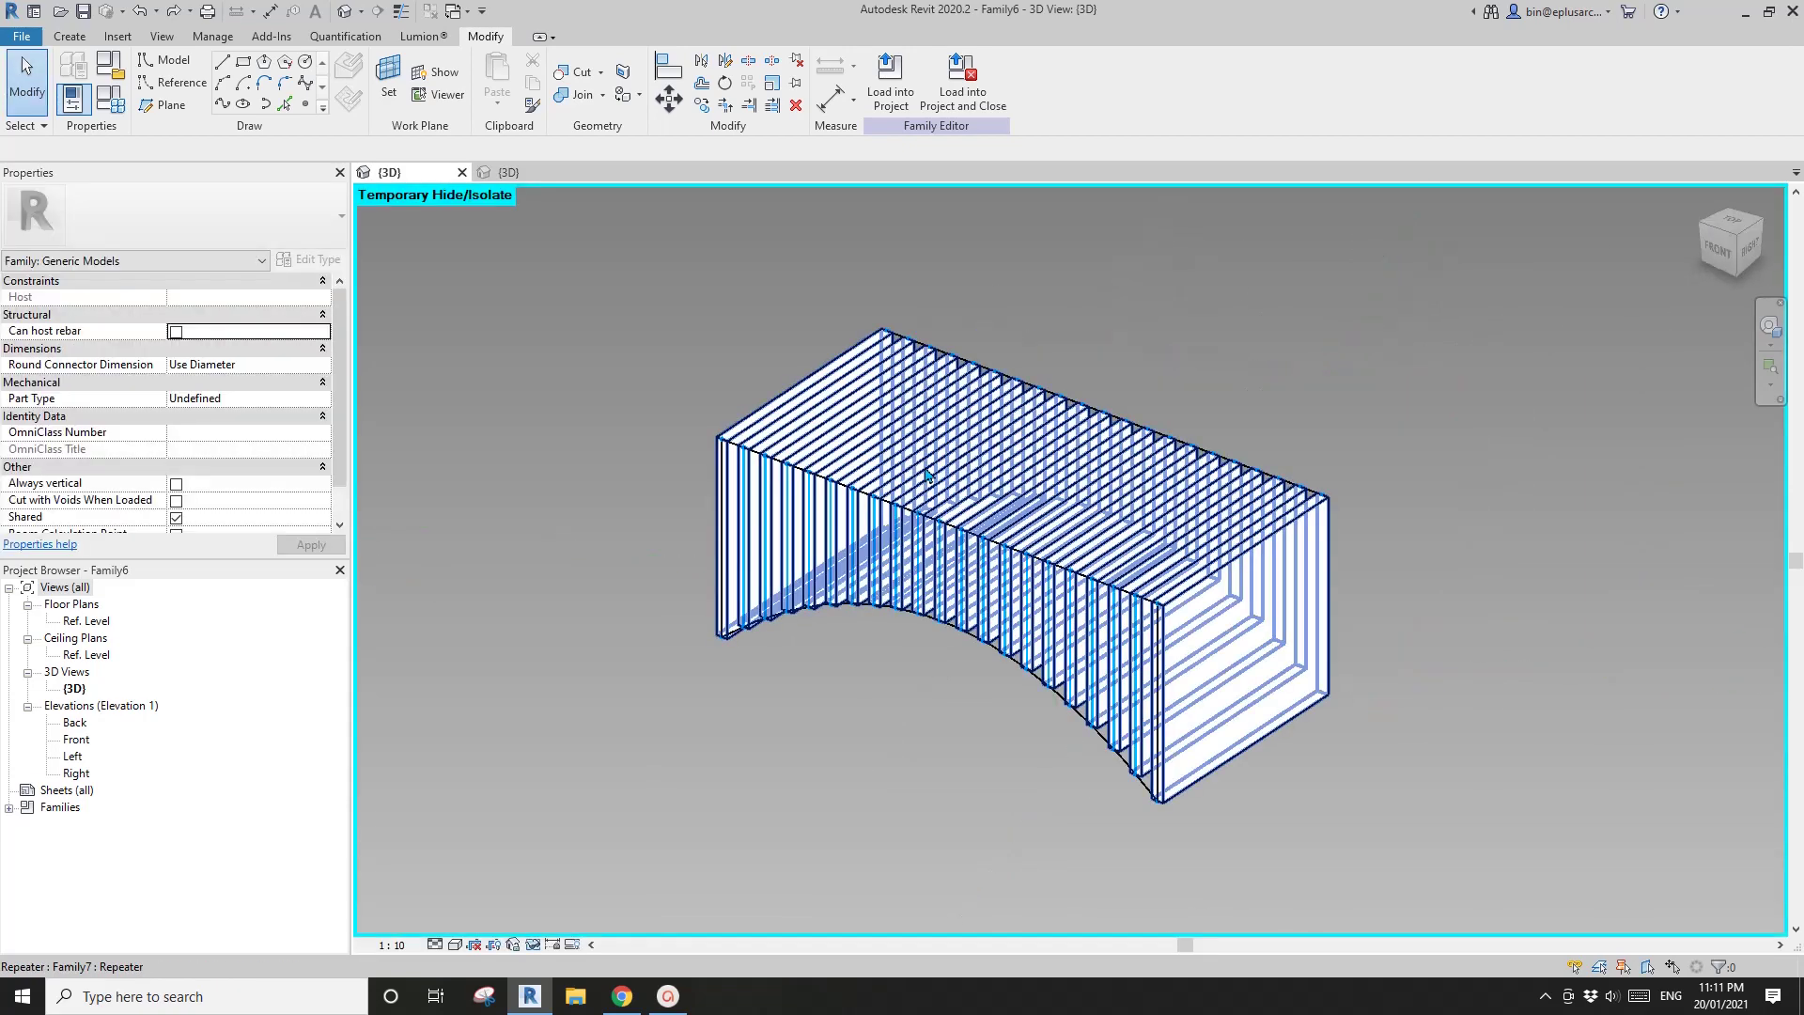
{"action": "key", "text": "Tab"}
Select the repeated panels and orbit to inspect the bench's front and sides.
{"action": "left_click", "coordinate": [956, 481]}
{"action": "middle_click_drag", "start_coordinate": [1022, 511], "coordinate": [752, 473], "text": "shift"}
{"action": "left_click", "coordinate": [752, 474]}
{"action": "middle_click_drag", "start_coordinate": [1195, 562], "coordinate": [1017, 527]}
{"action": "middle_click_drag", "start_coordinate": [1016, 527], "coordinate": [1196, 564], "text": "shift"}
{"action": "scroll", "coordinate": [1219, 555], "scroll_direction": "down", "scroll_amount": 1}
{"action": "left_click", "coordinate": [1250, 445]}
{"action": "scroll", "coordinate": [1257, 479], "scroll_direction": "down", "scroll_amount": 2}
{"action": "middle_click_drag", "start_coordinate": [1265, 517], "coordinate": [1244, 585]}
{"action": "middle_click_drag", "start_coordinate": [1244, 584], "coordinate": [992, 545], "text": "shift"}
{"action": "middle_click_drag", "start_coordinate": [992, 545], "coordinate": [1047, 668]}
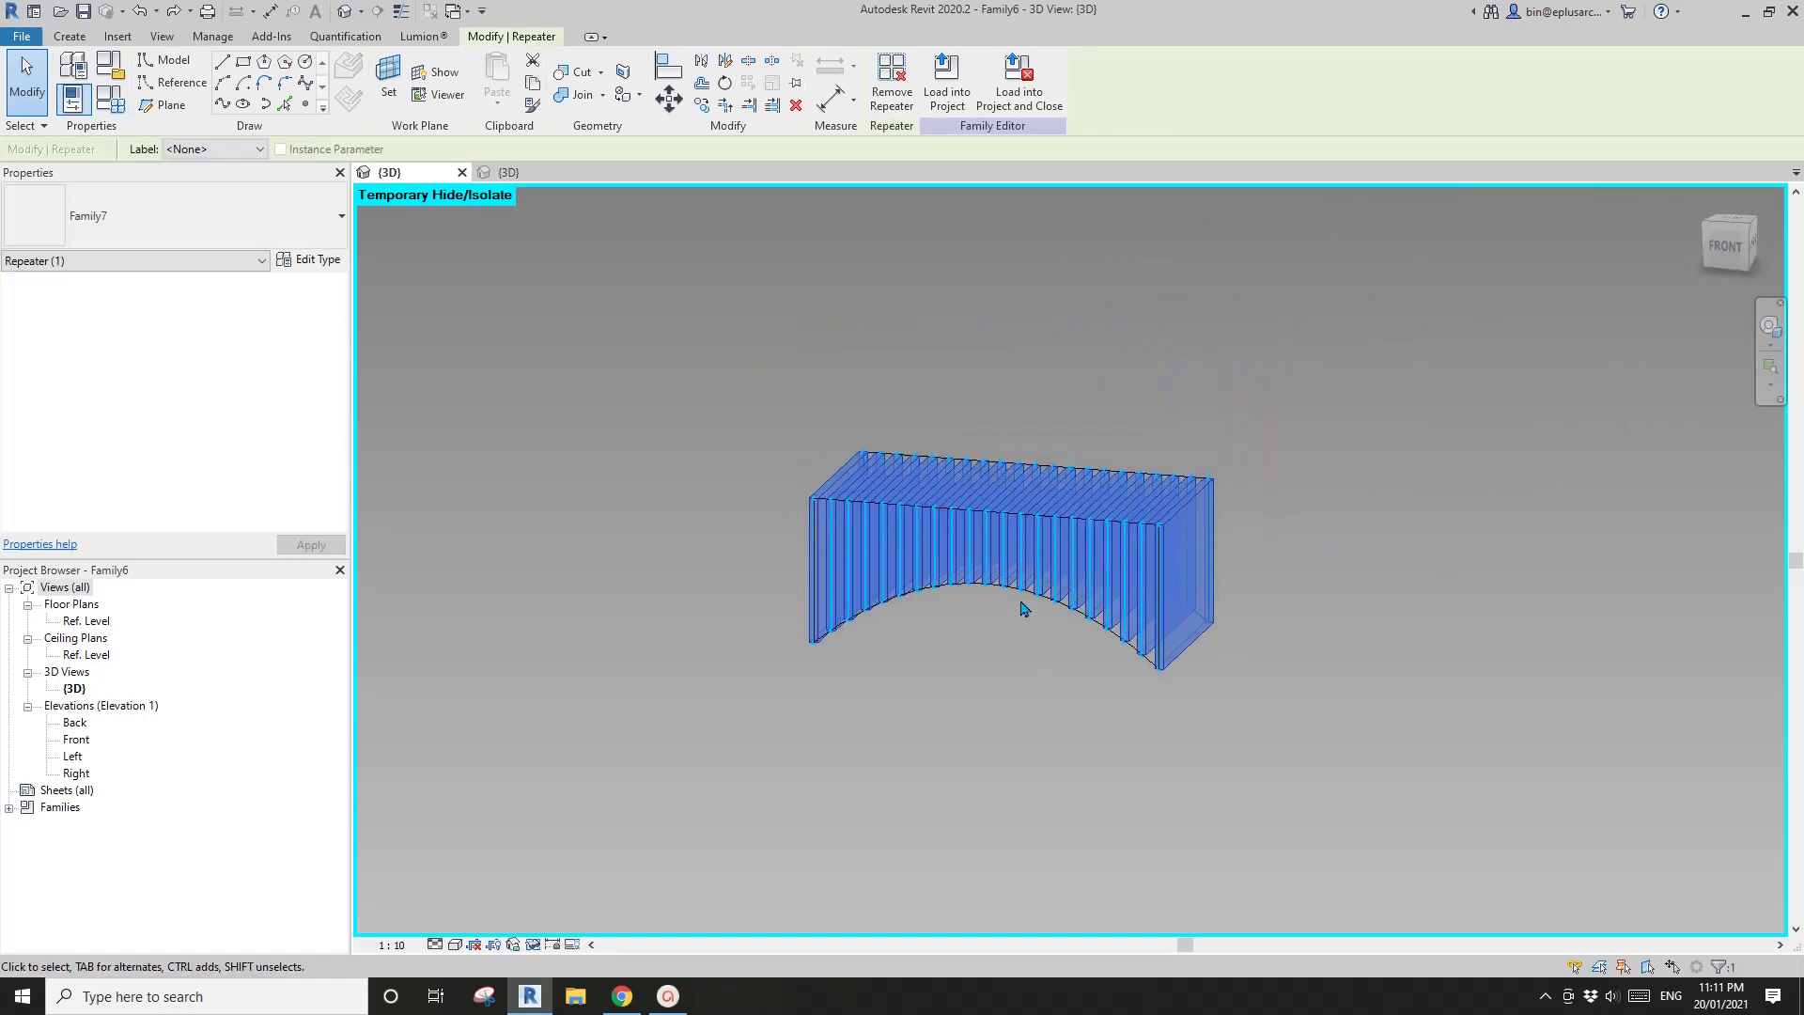
{"action": "scroll", "coordinate": [1024, 595], "scroll_direction": "up", "scroll_amount": 3}
Clear the selection, frame the bench top, and bring up the Family Types parameters.
{"action": "key", "text": "Escape"}
{"action": "middle_click_drag", "start_coordinate": [1003, 485], "coordinate": [1012, 570]}
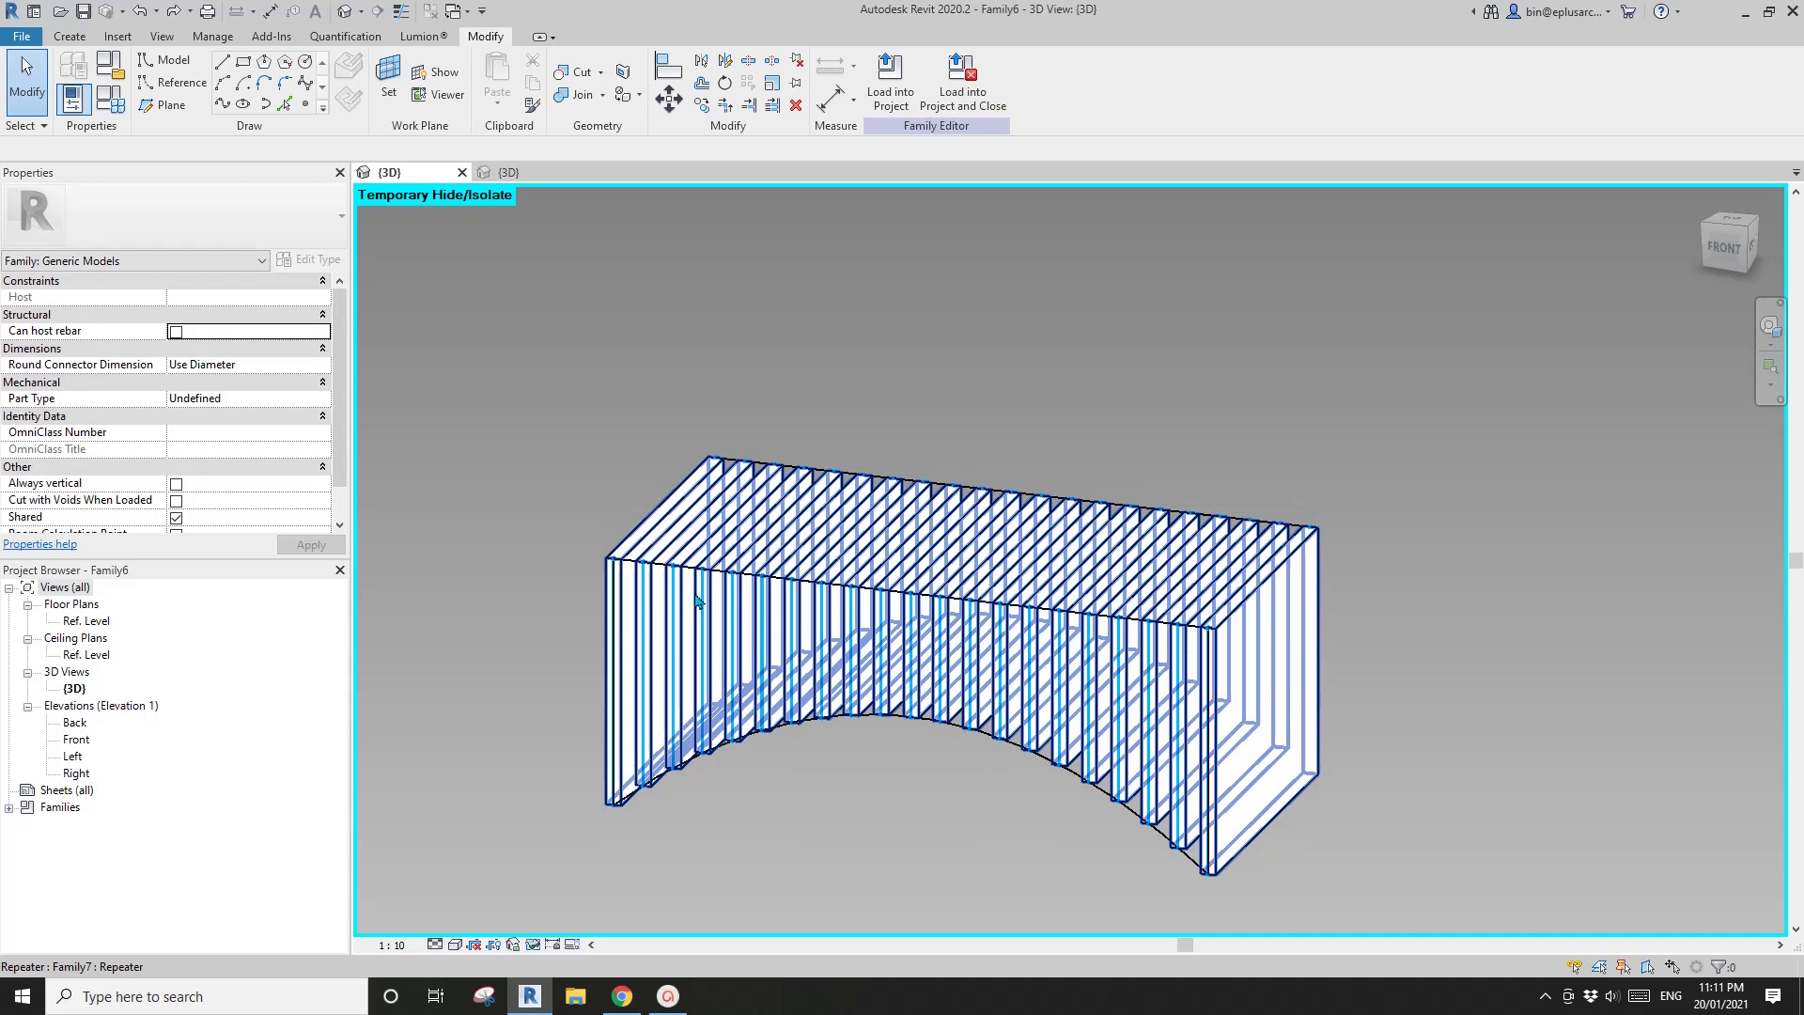
{"action": "scroll", "coordinate": [1242, 669], "scroll_direction": "down", "scroll_amount": 2}
{"action": "middle_click_drag", "start_coordinate": [1036, 737], "coordinate": [1187, 692]}
{"action": "scroll", "coordinate": [1180, 687], "scroll_direction": "up", "scroll_amount": 2}
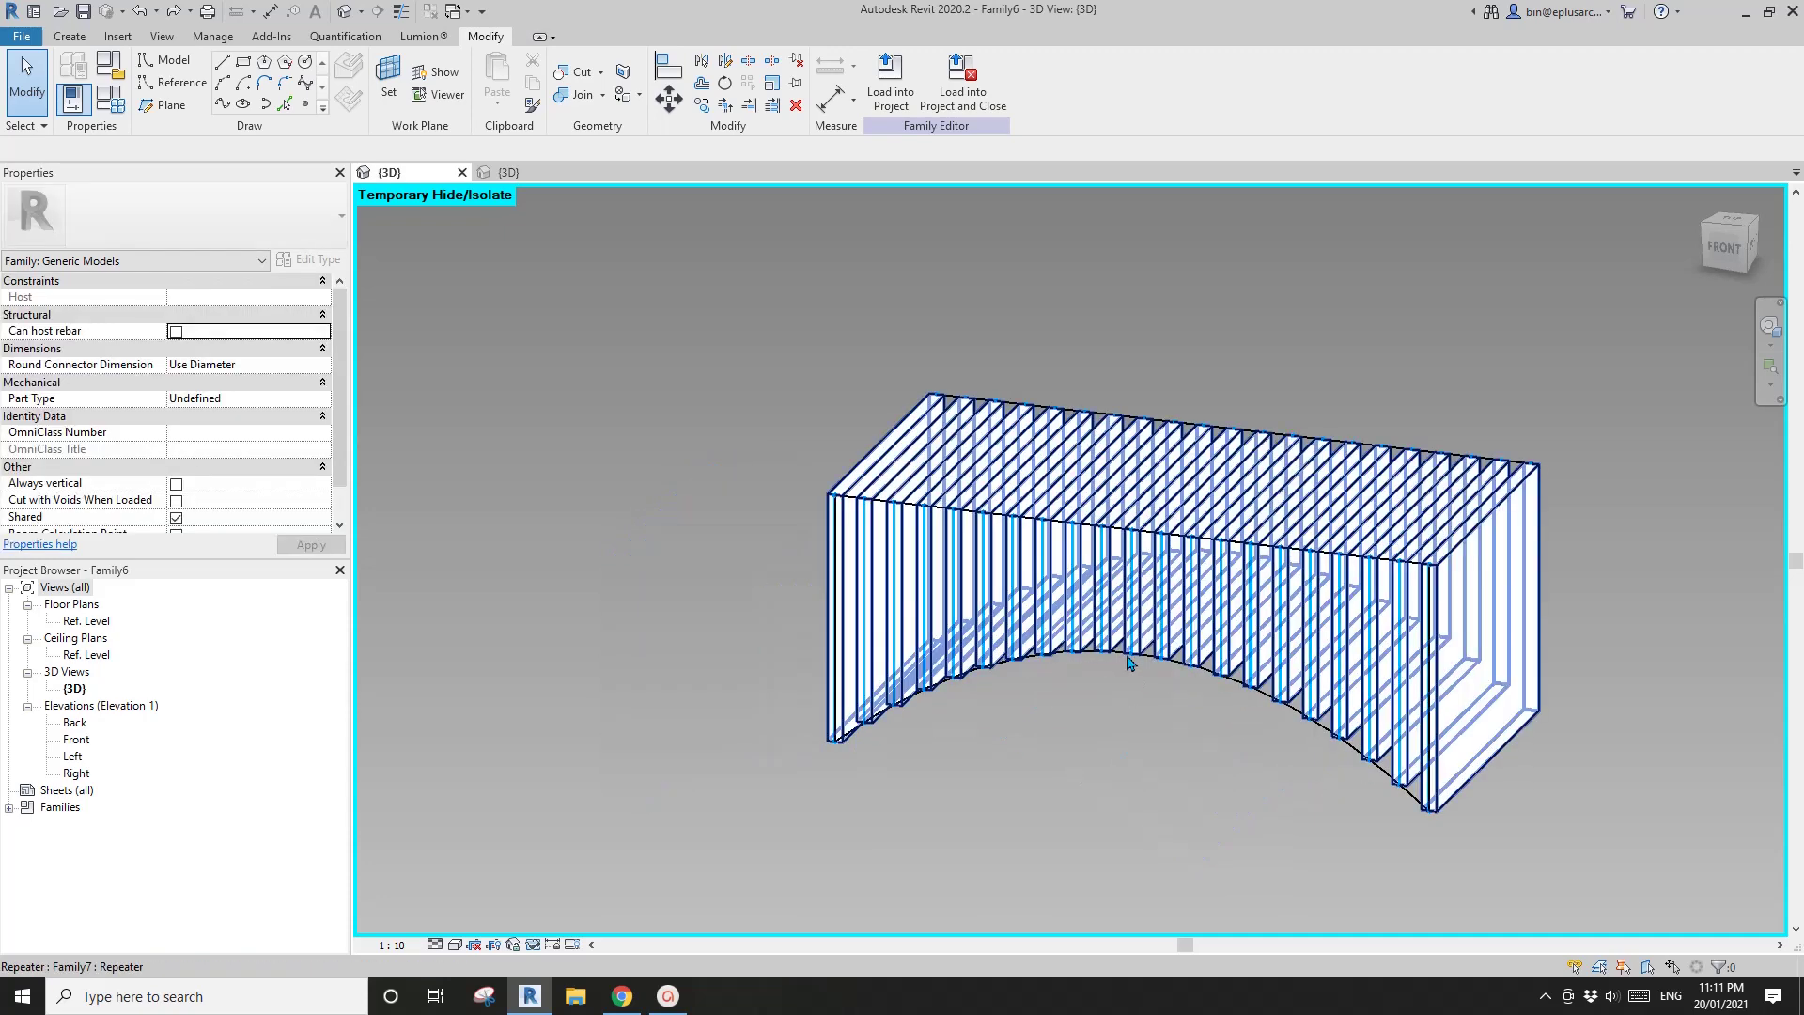
{"action": "middle_click_drag", "start_coordinate": [1075, 675], "coordinate": [1059, 664]}
{"action": "scroll", "coordinate": [1059, 664], "scroll_direction": "up", "scroll_amount": 1}
{"action": "left_click", "coordinate": [600, 421]}
{"action": "left_click", "coordinate": [110, 97]}
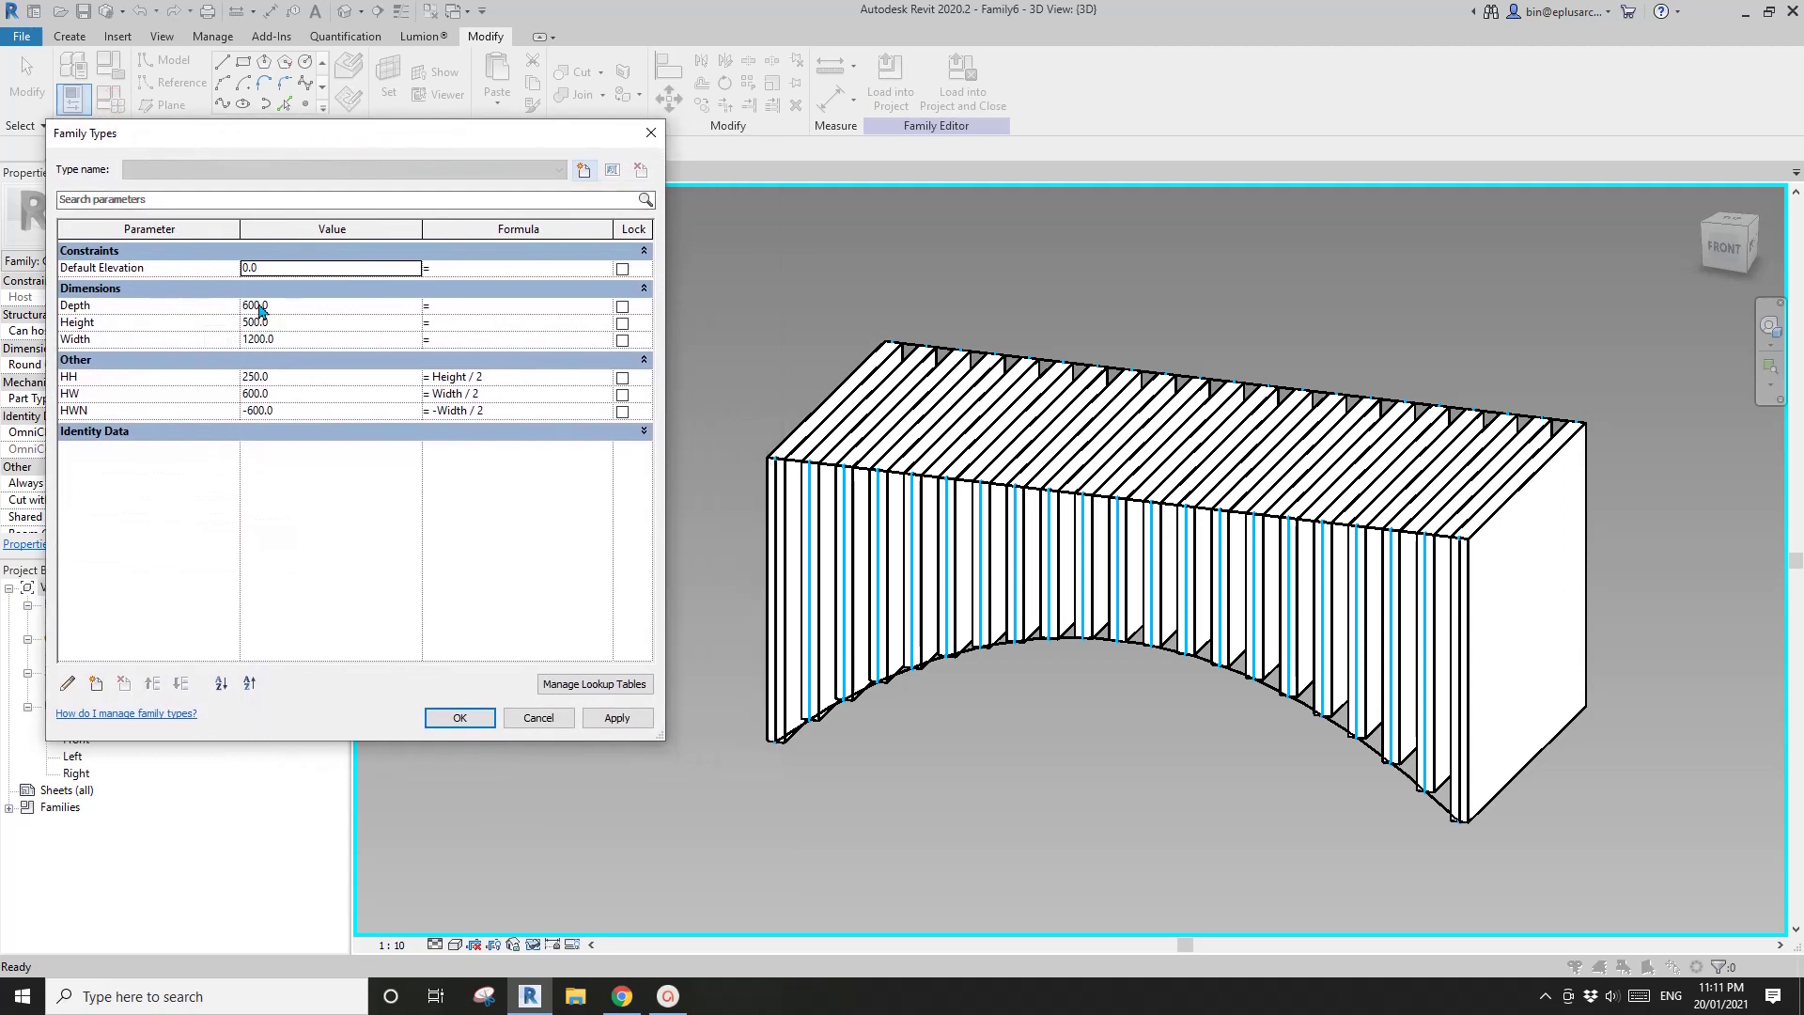
Set the bench Depth to 450 and Height to 450, applying each change.
{"action": "left_click", "coordinate": [293, 306]}
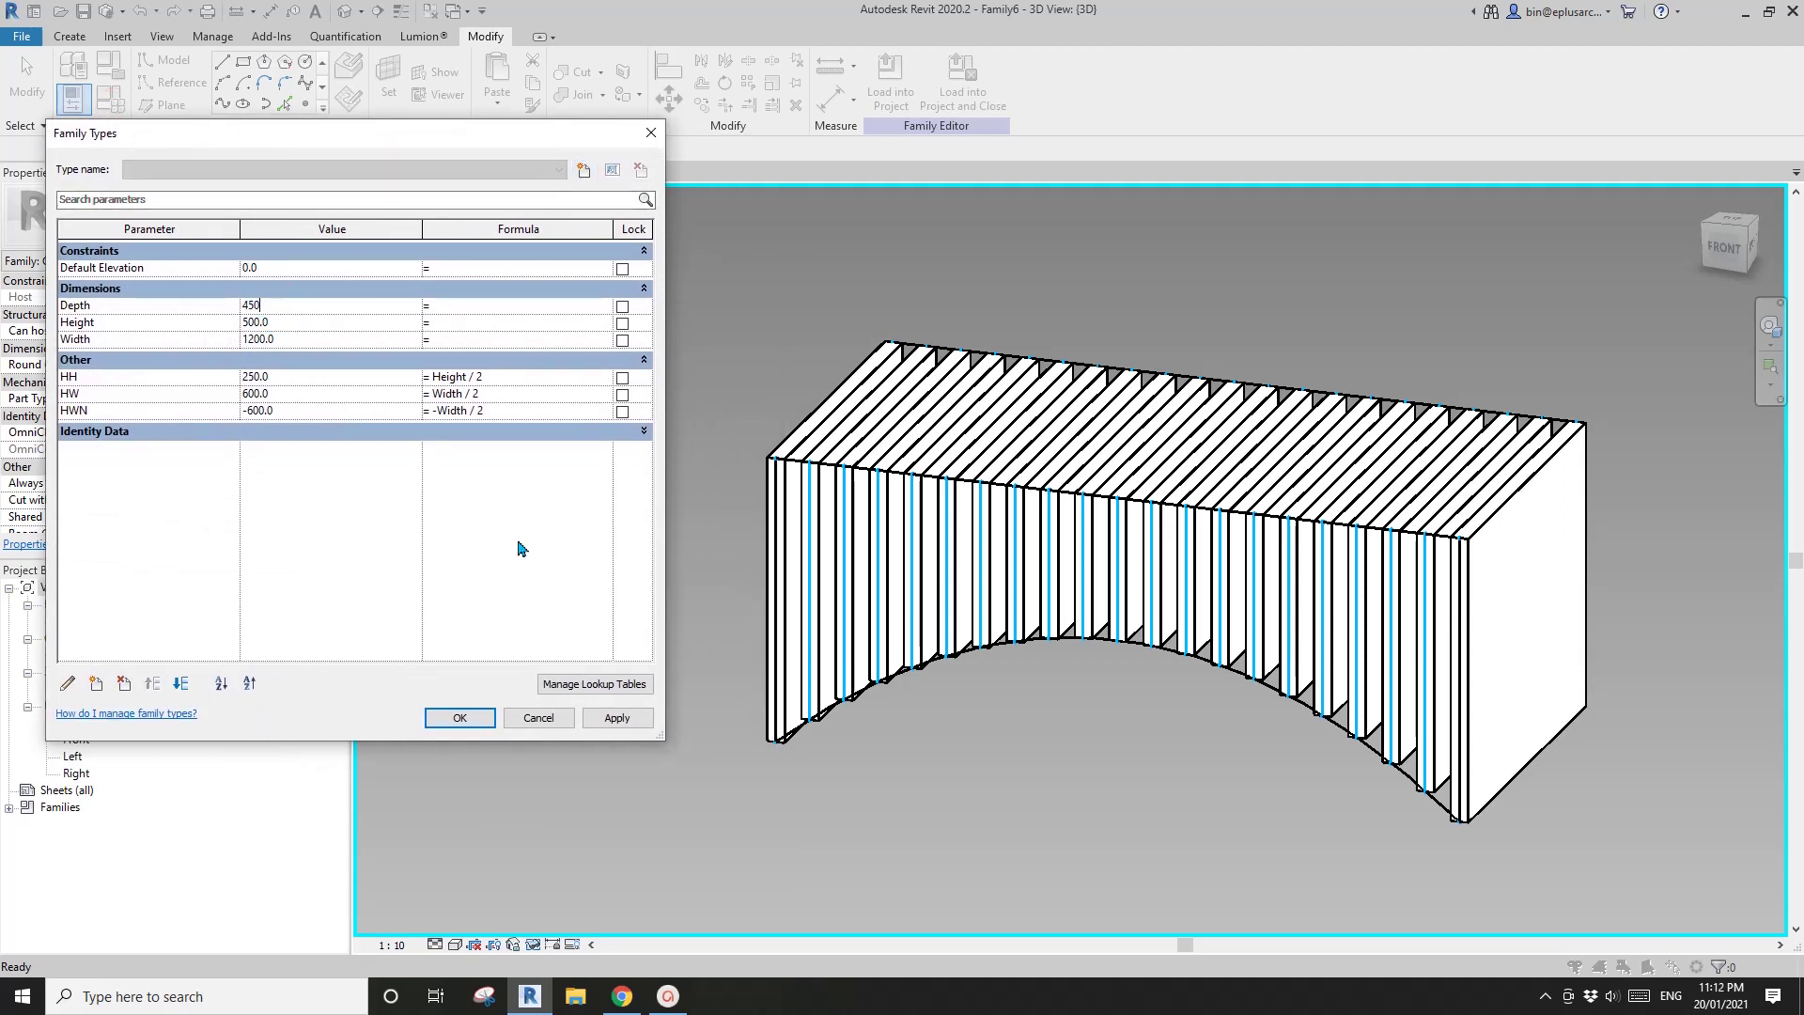
{"action": "left_click", "coordinate": [612, 721]}
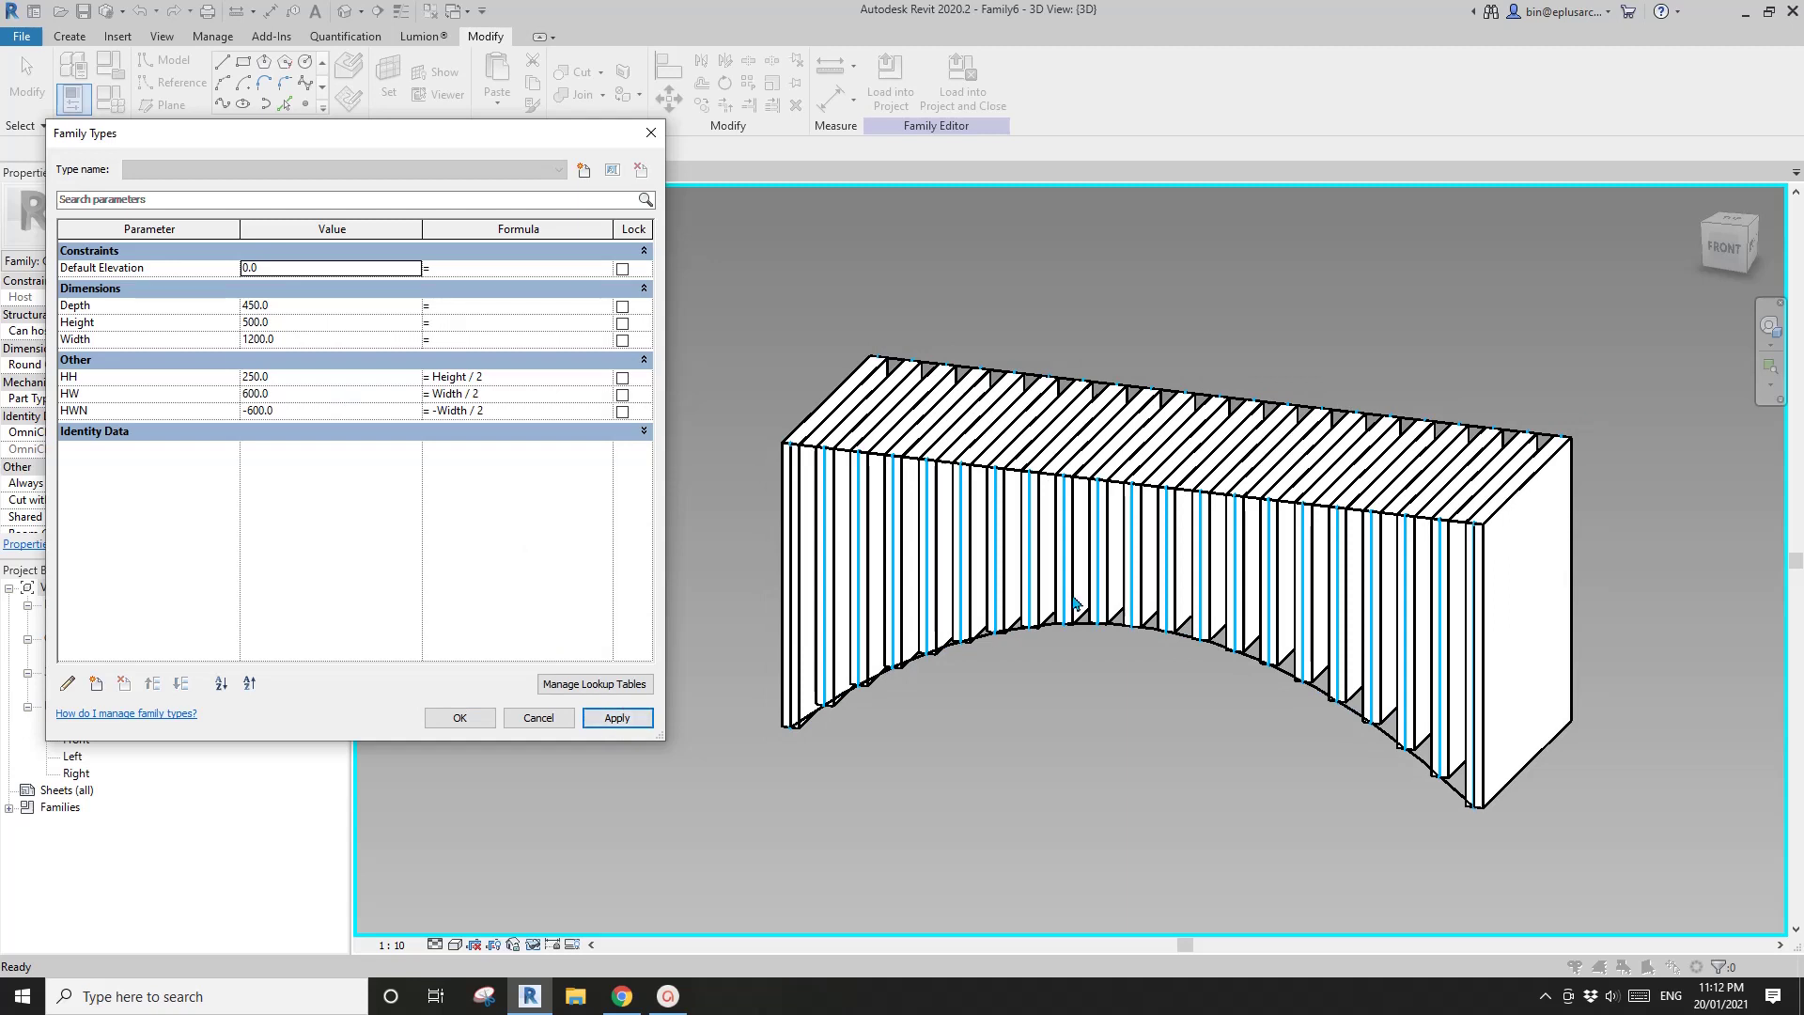
{"action": "left_click", "coordinate": [322, 323]}
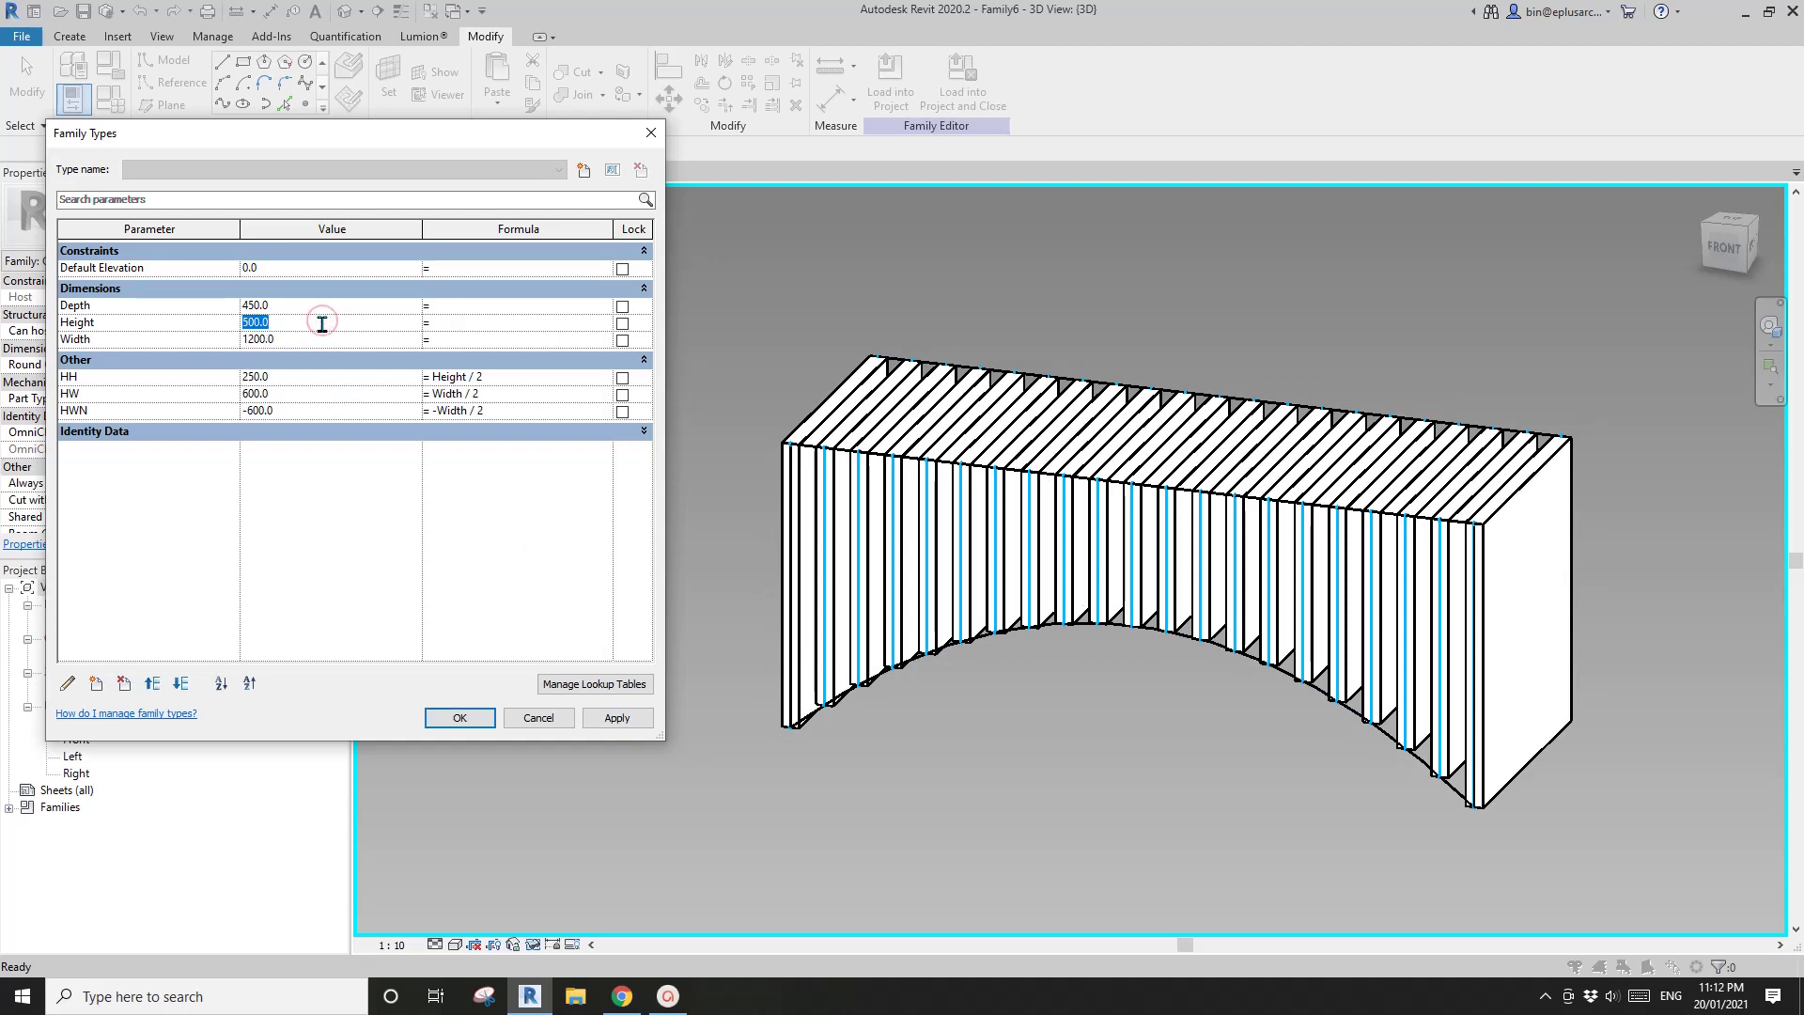
{"action": "left_click", "coordinate": [624, 719]}
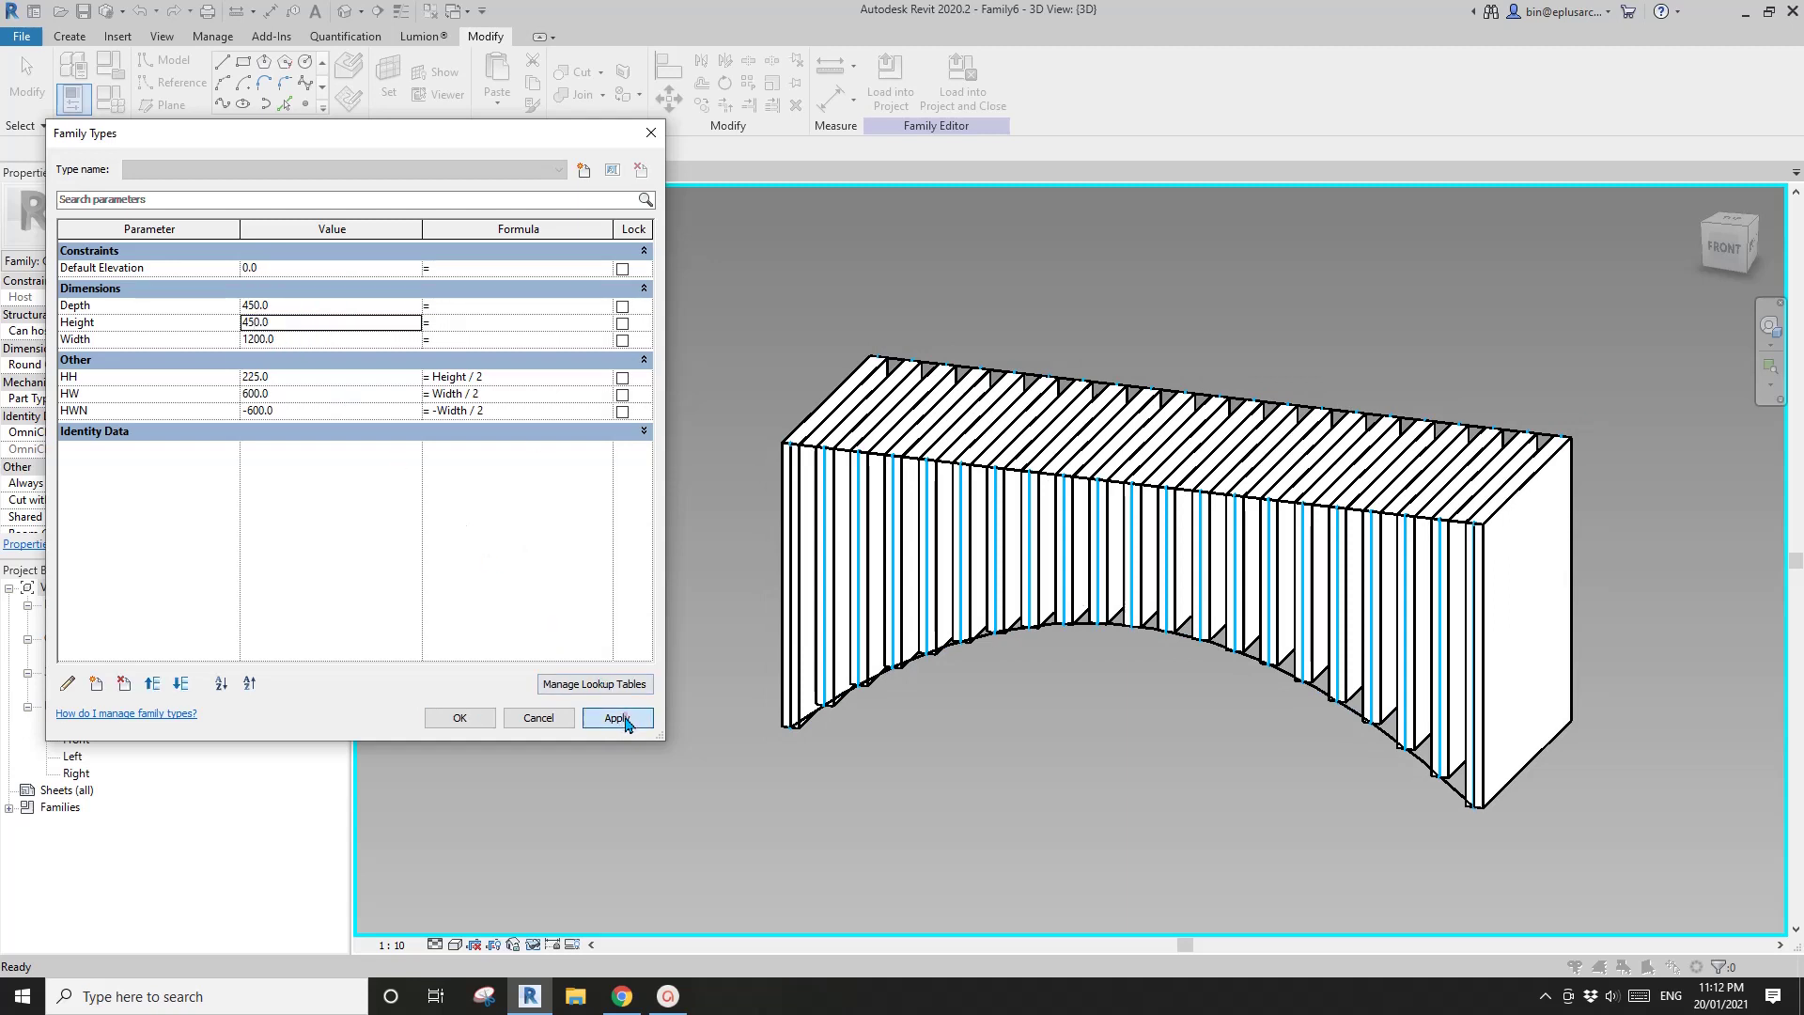
Flex the bench Width to 900, then 1500, and accept the changes.
{"action": "left_click", "coordinate": [323, 342]}
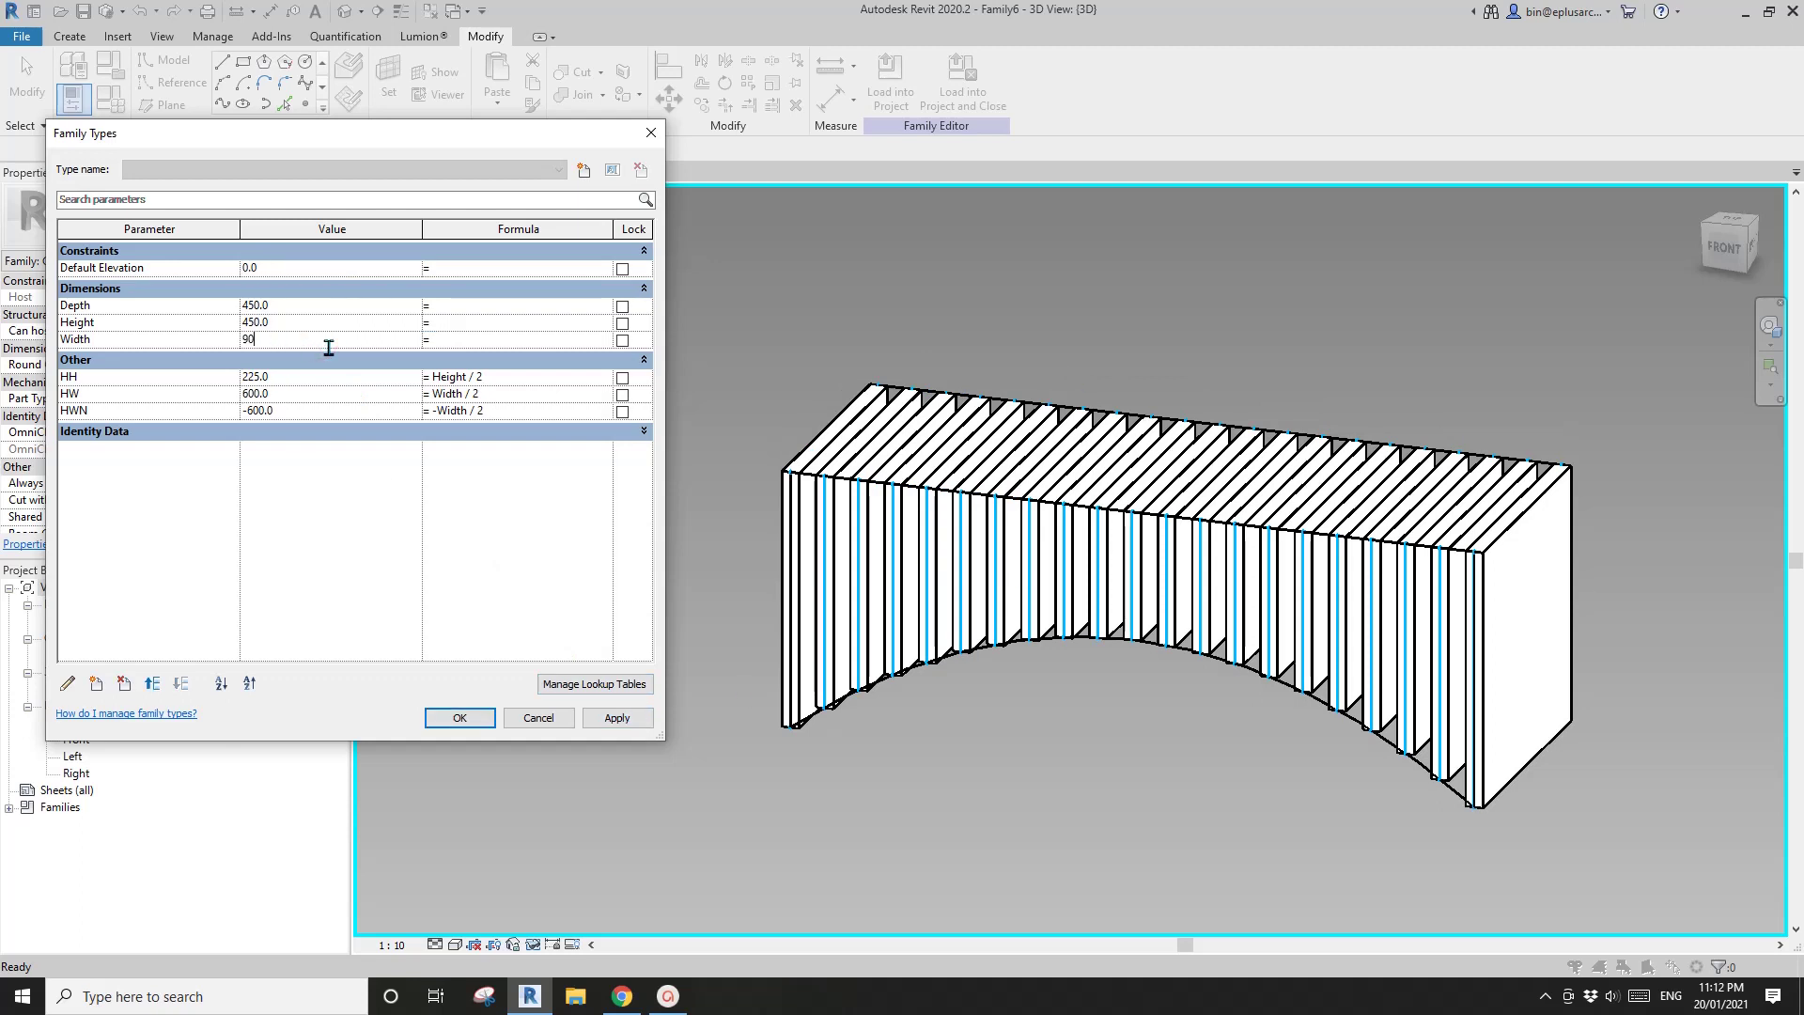
{"action": "left_click", "coordinate": [618, 719]}
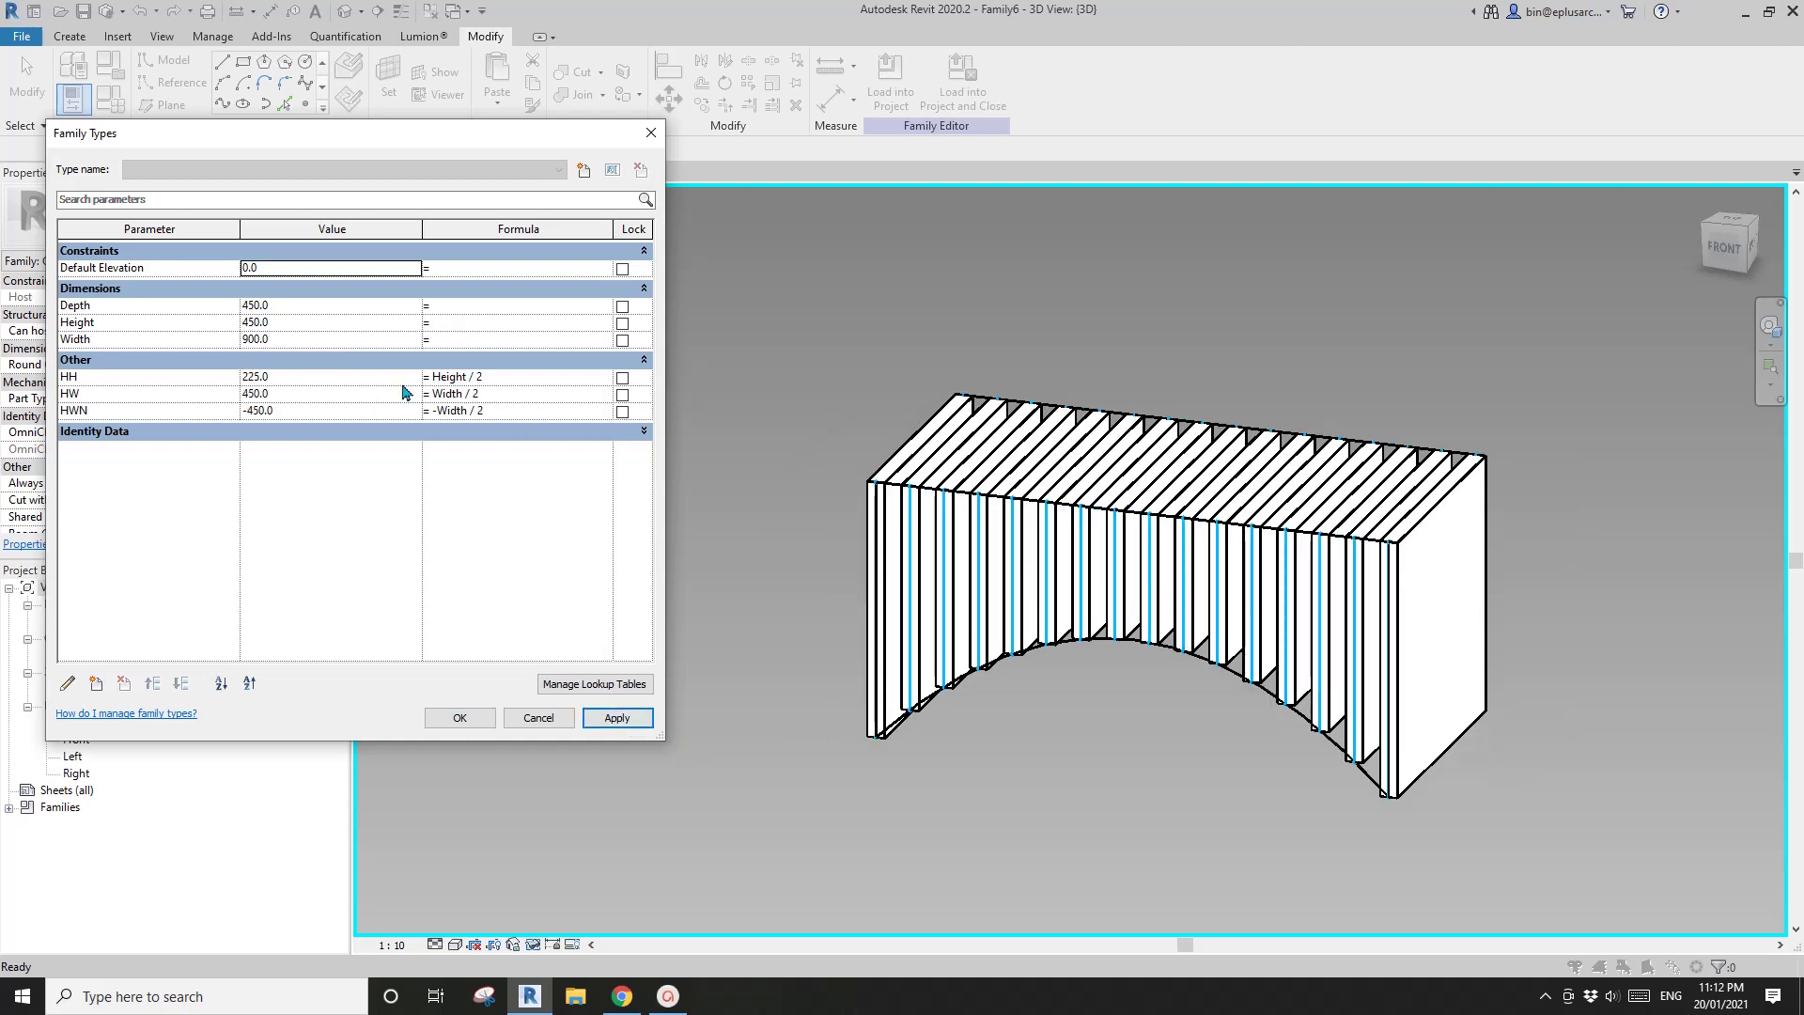
{"action": "left_click", "coordinate": [306, 343]}
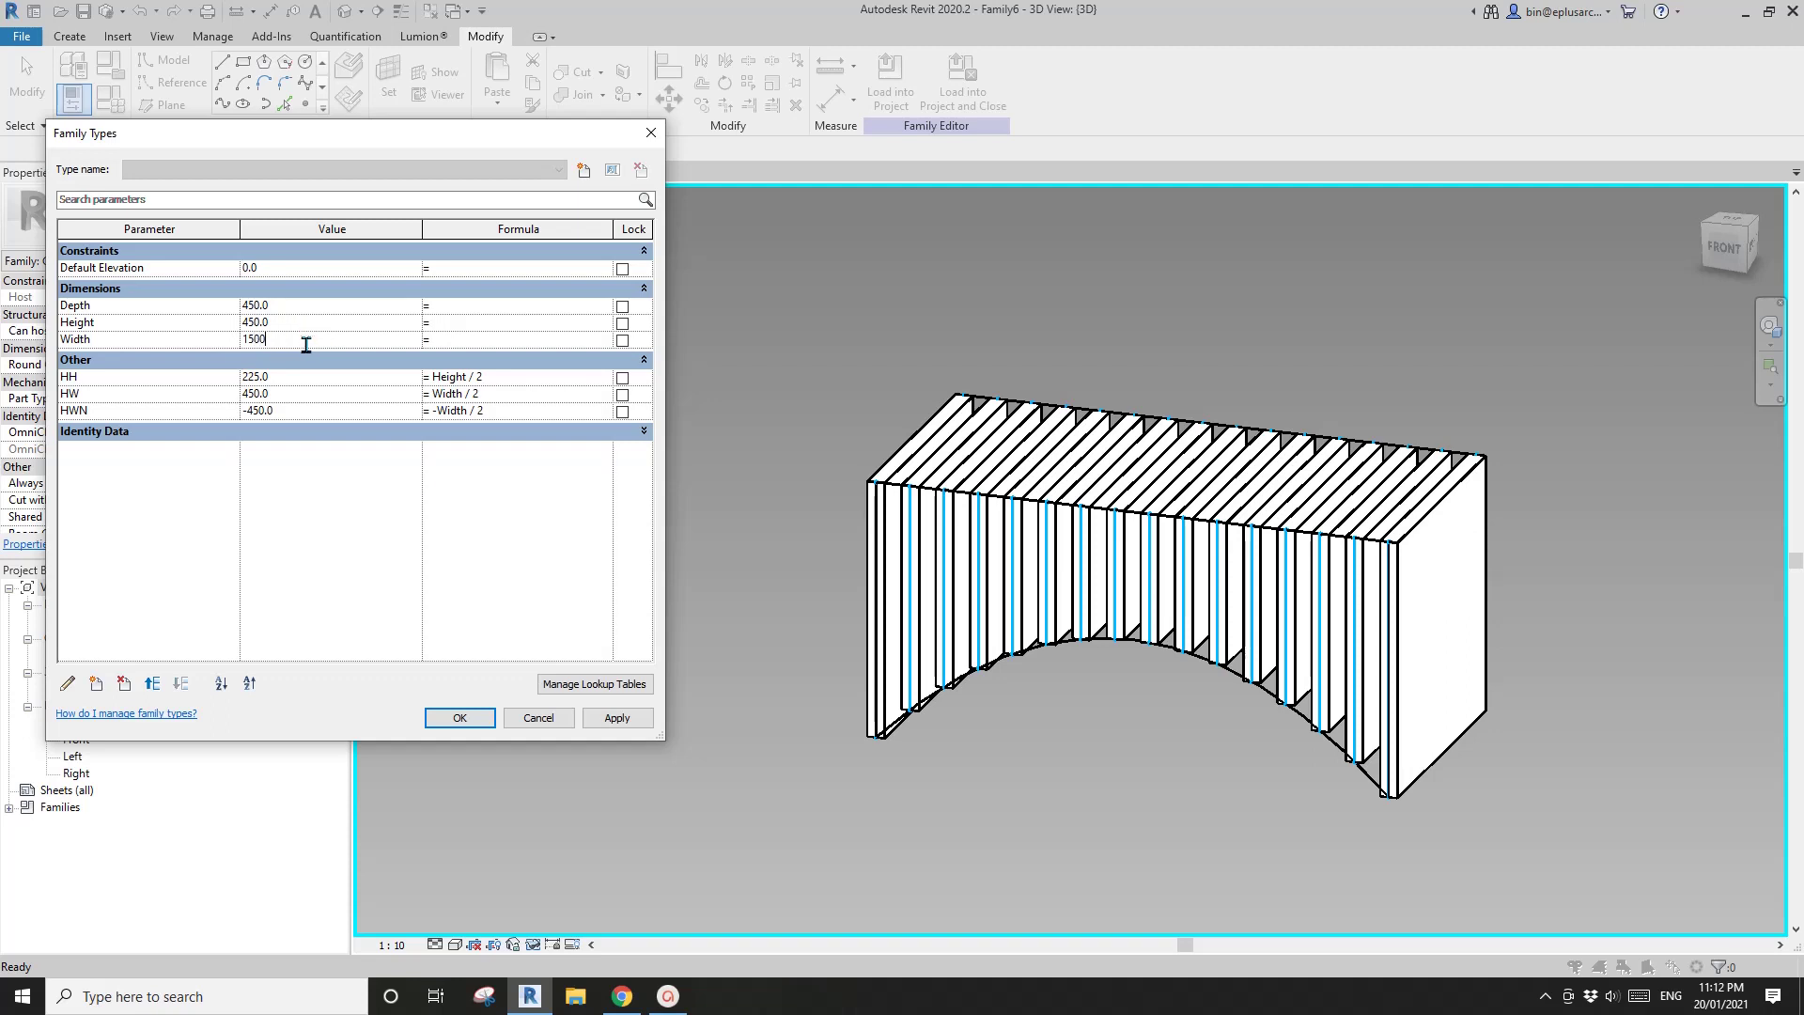
{"action": "left_click", "coordinate": [619, 722]}
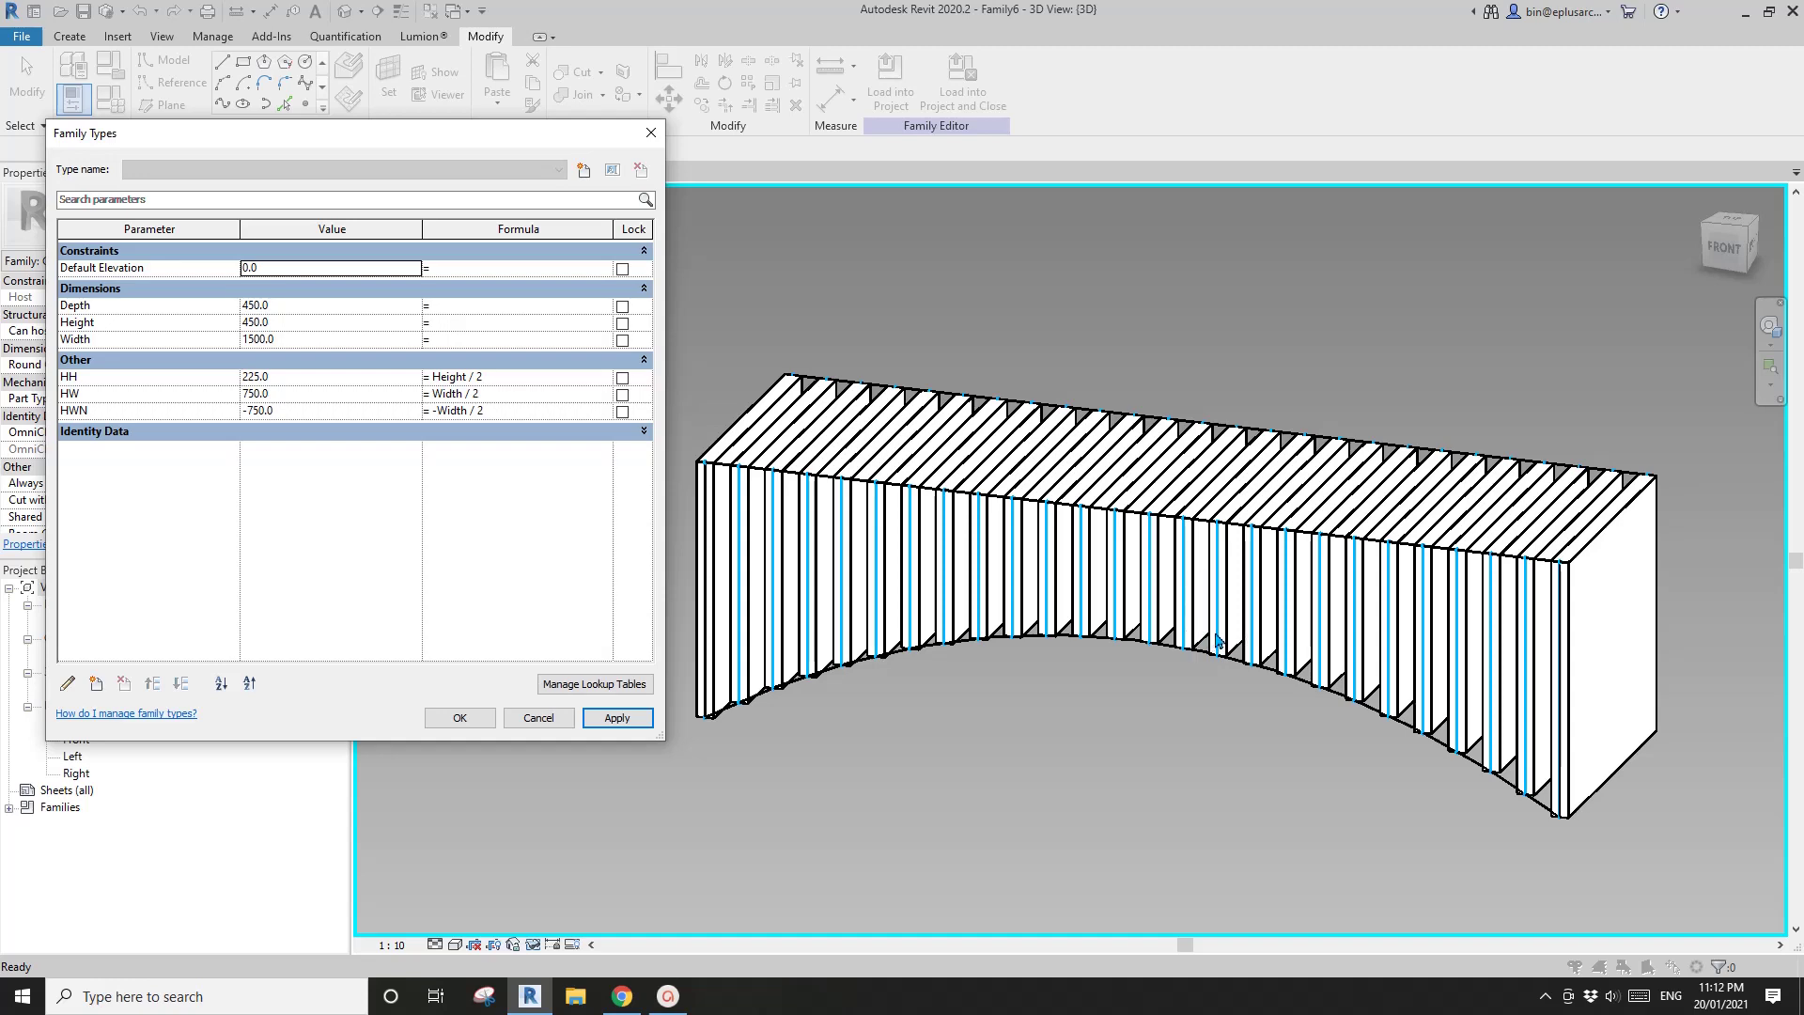
{"action": "left_click", "coordinate": [446, 720]}
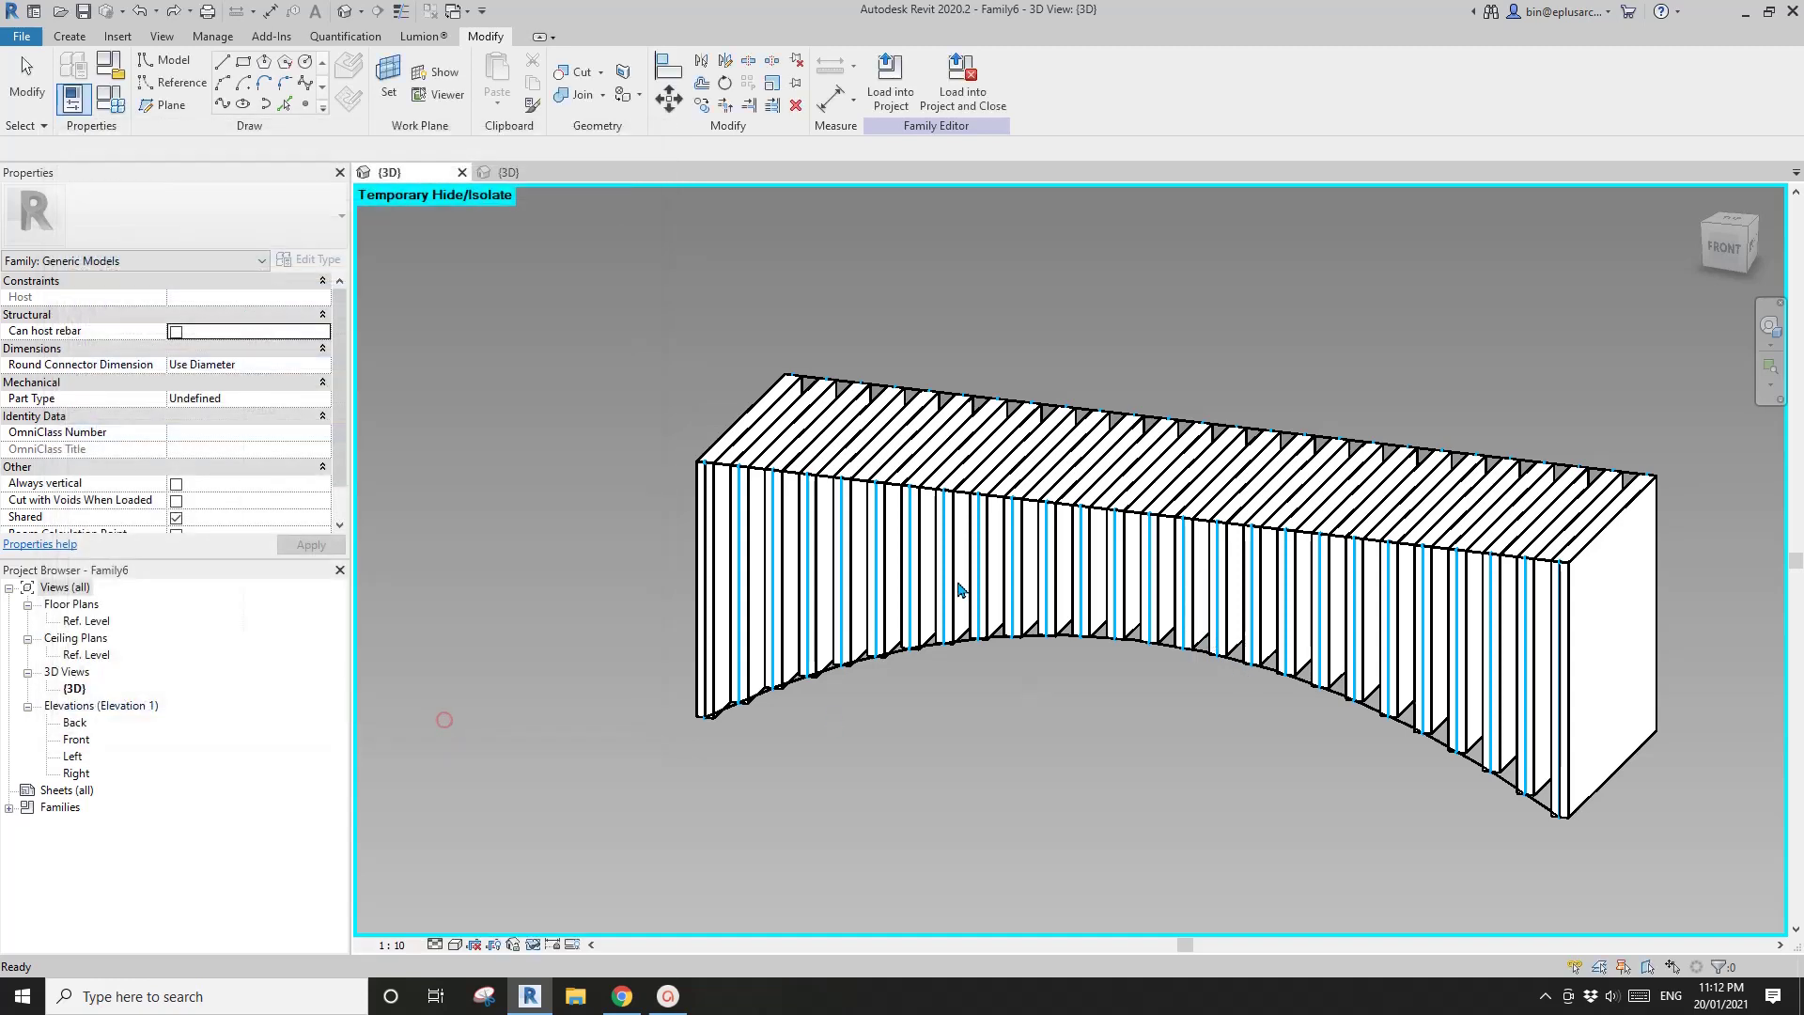
{"action": "scroll", "coordinate": [968, 587], "scroll_direction": "down", "scroll_amount": 1}
{"action": "middle_click_drag", "start_coordinate": [1057, 598], "coordinate": [998, 625], "text": "shift"}
{"action": "scroll", "coordinate": [999, 624], "scroll_direction": "up", "scroll_amount": 2}
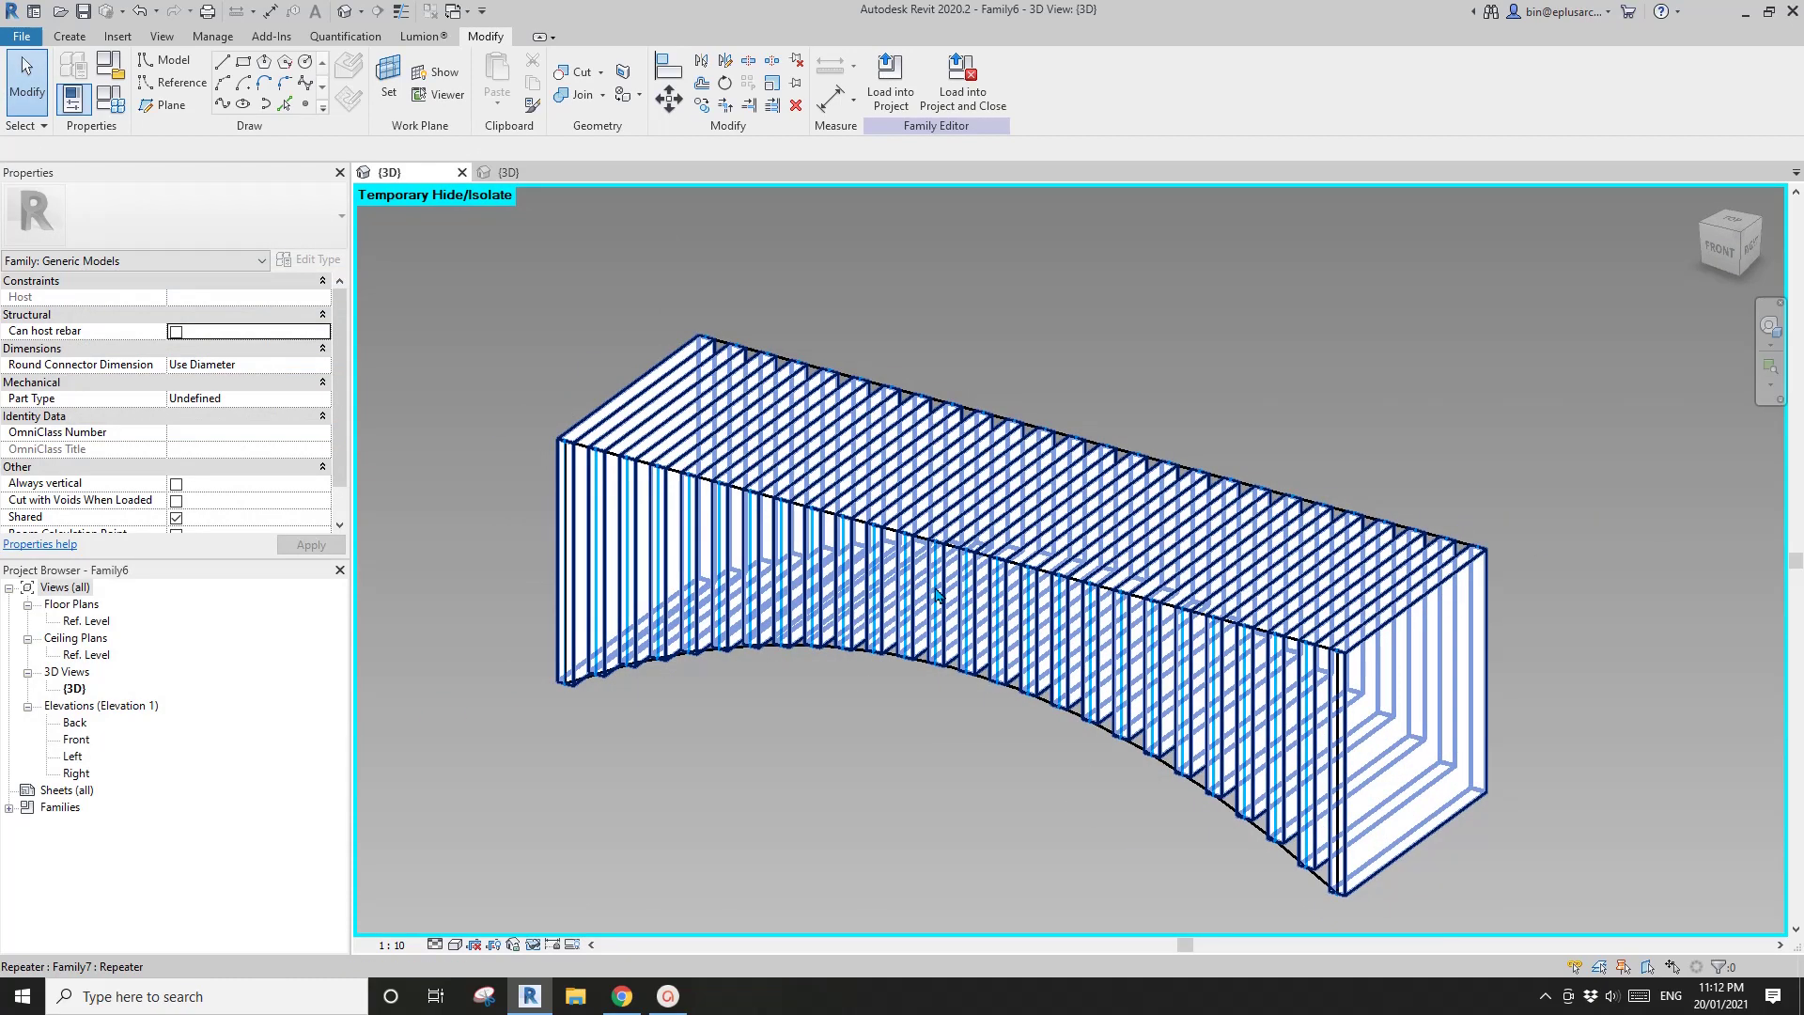
{"action": "scroll", "coordinate": [930, 512], "scroll_direction": "down", "scroll_amount": 2}
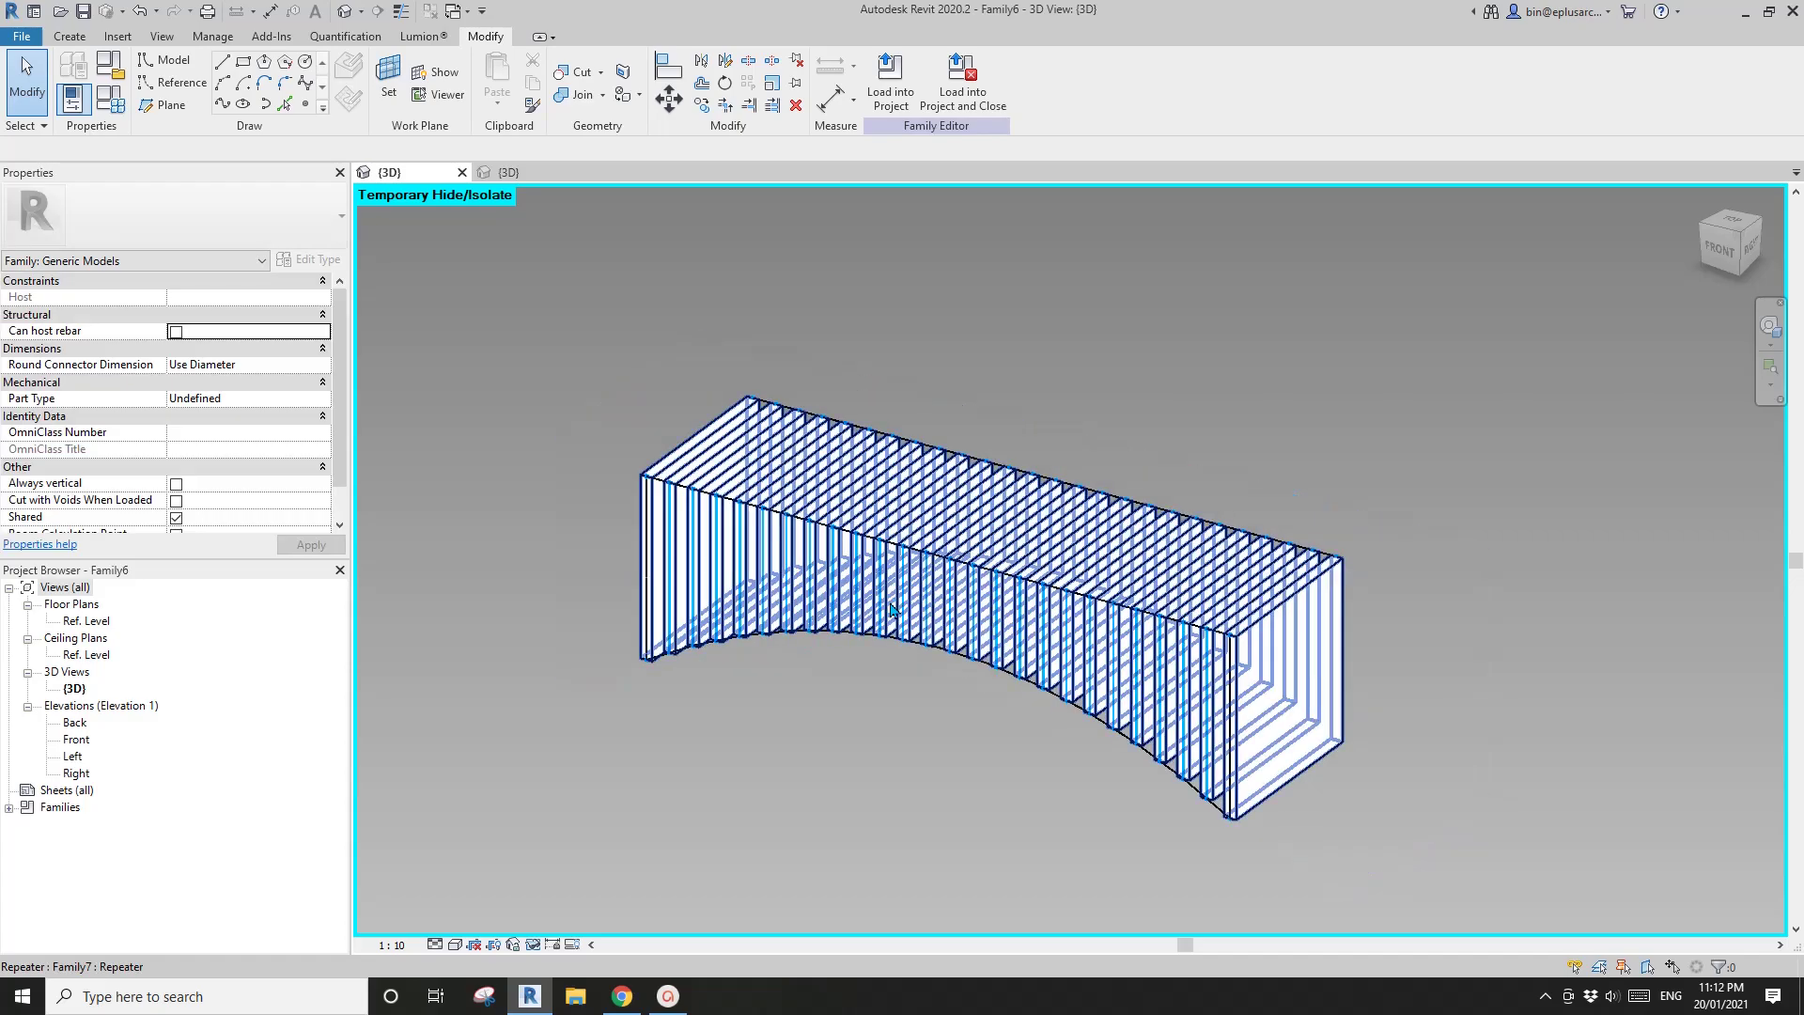
{"action": "left_click", "coordinate": [622, 996]}
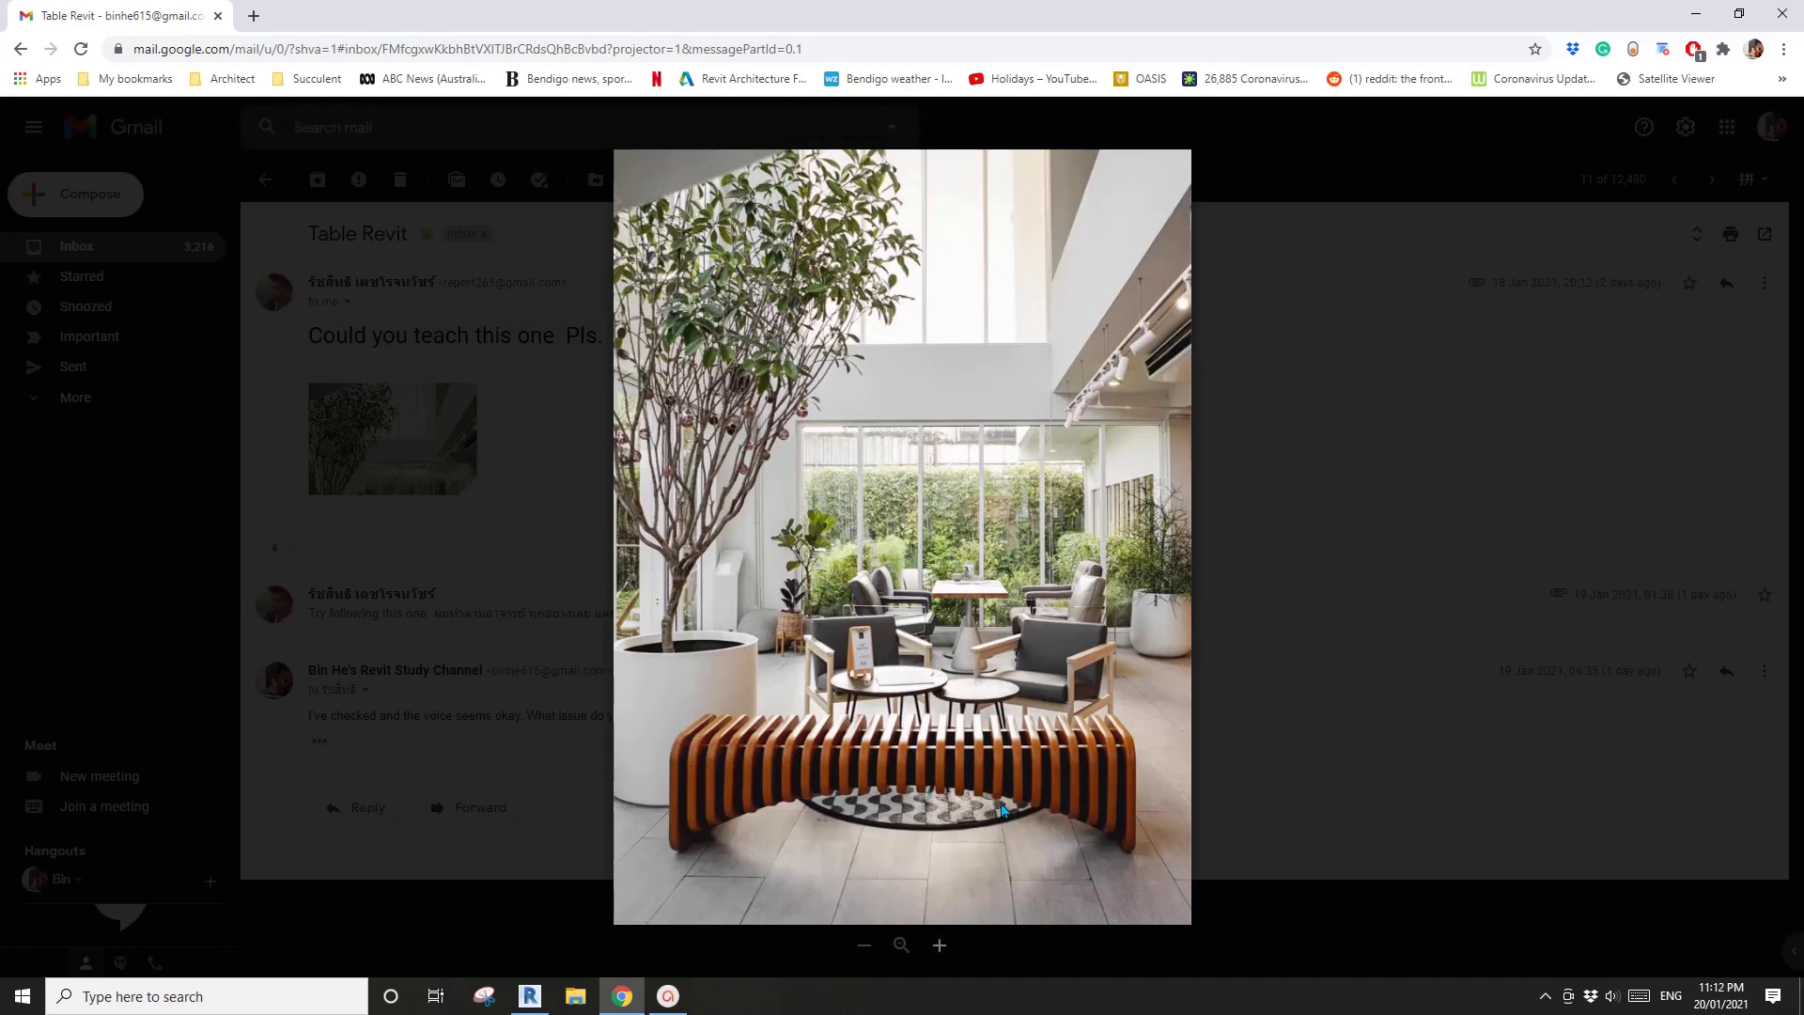
{"action": "left_click", "coordinate": [530, 996]}
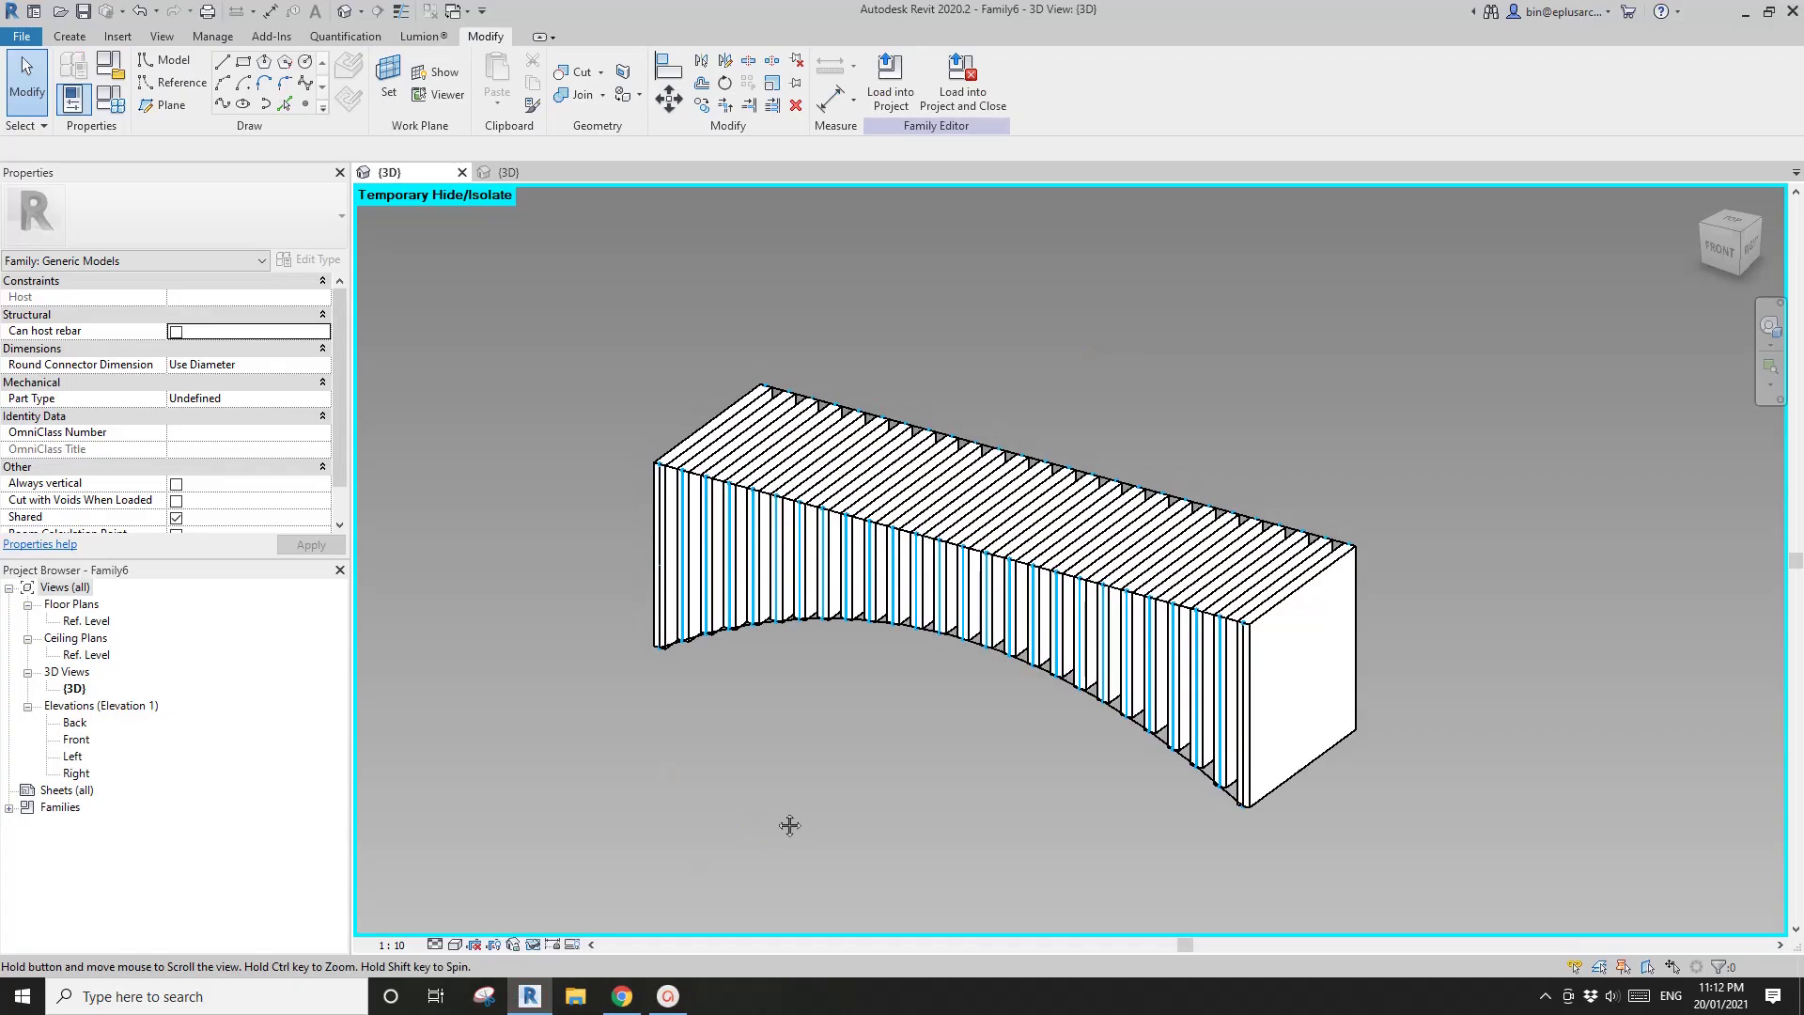
{"action": "middle_click_drag", "start_coordinate": [901, 752], "coordinate": [975, 693]}
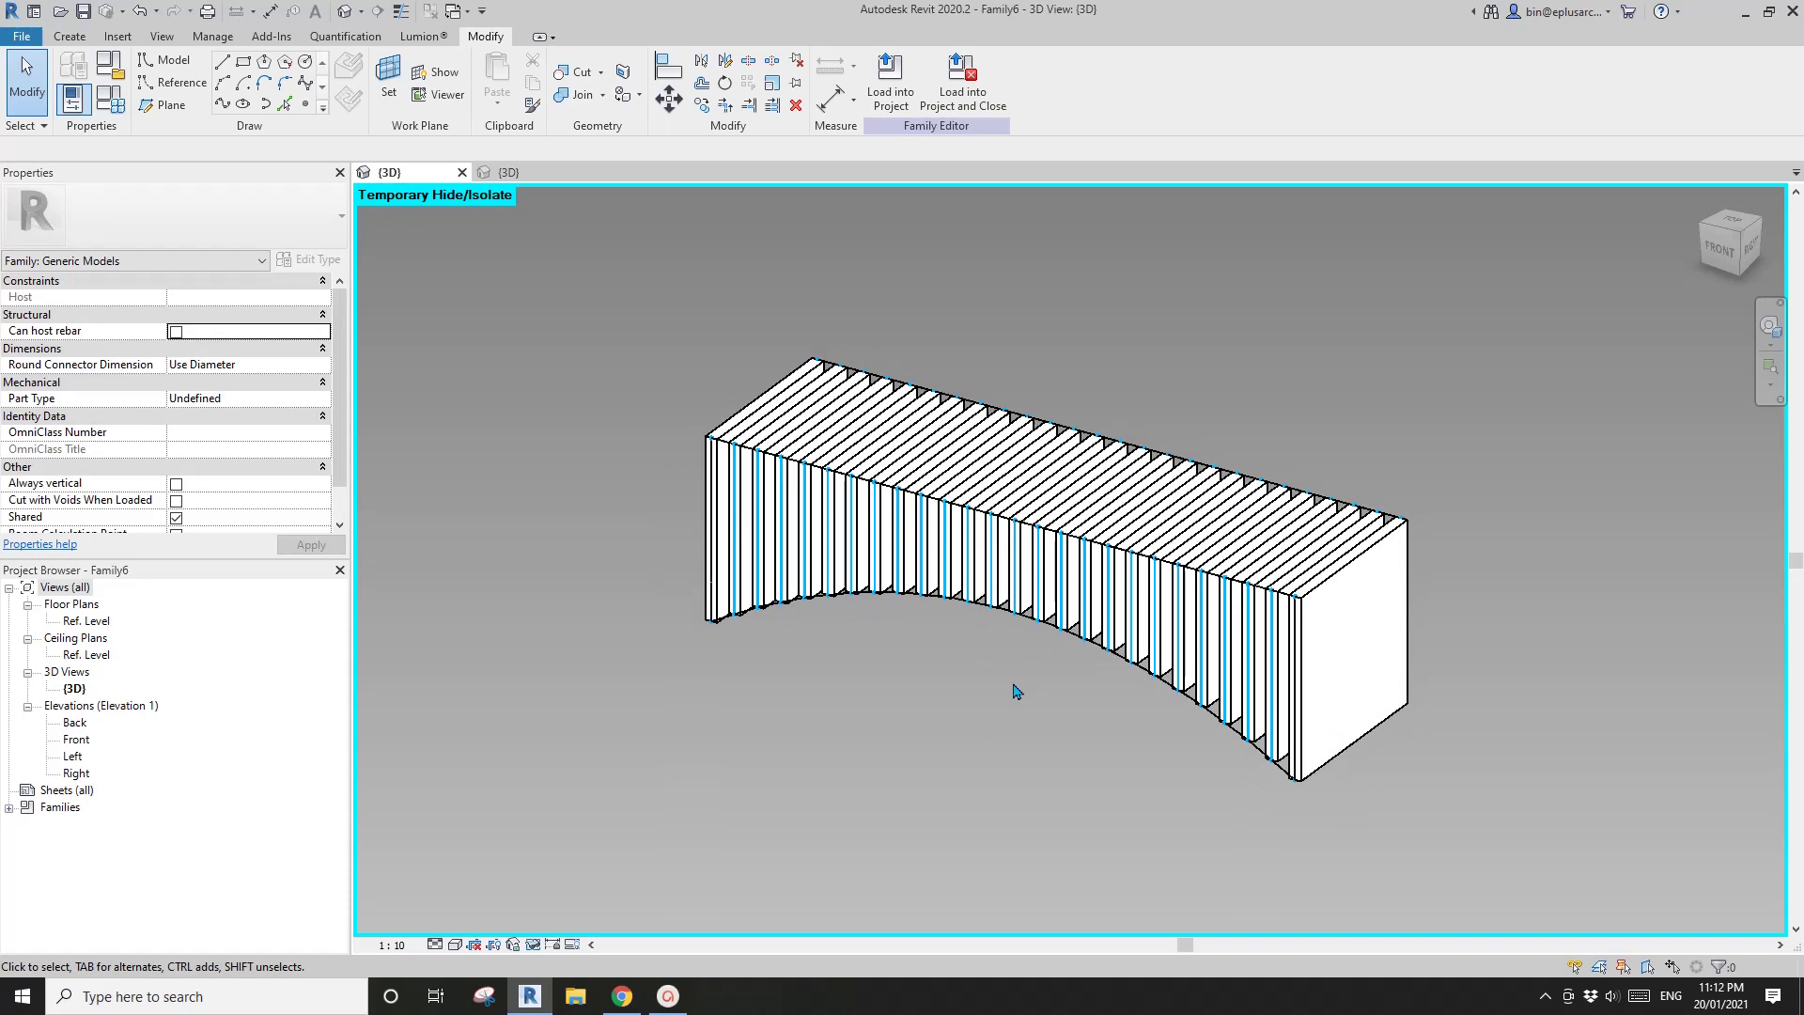